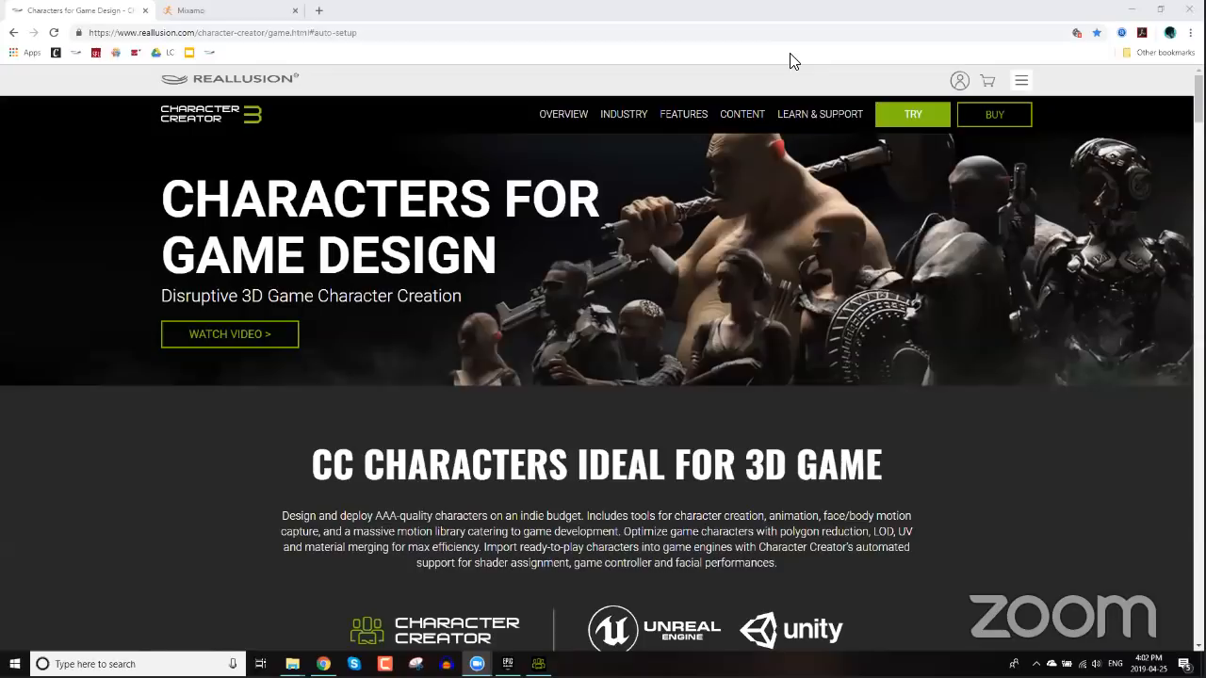
- Open the Character Creator 3 home page and go from there to its Character for Game Design page
left_click(900, 13)
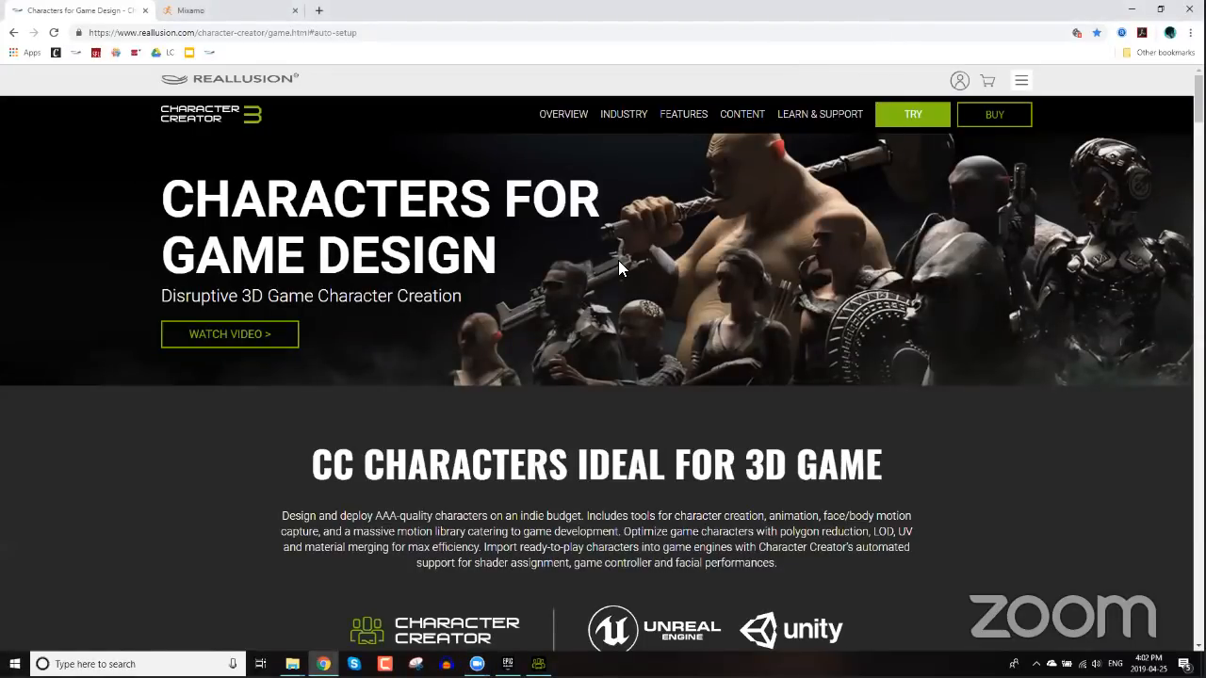
left_click(342, 34)
left_click(226, 118)
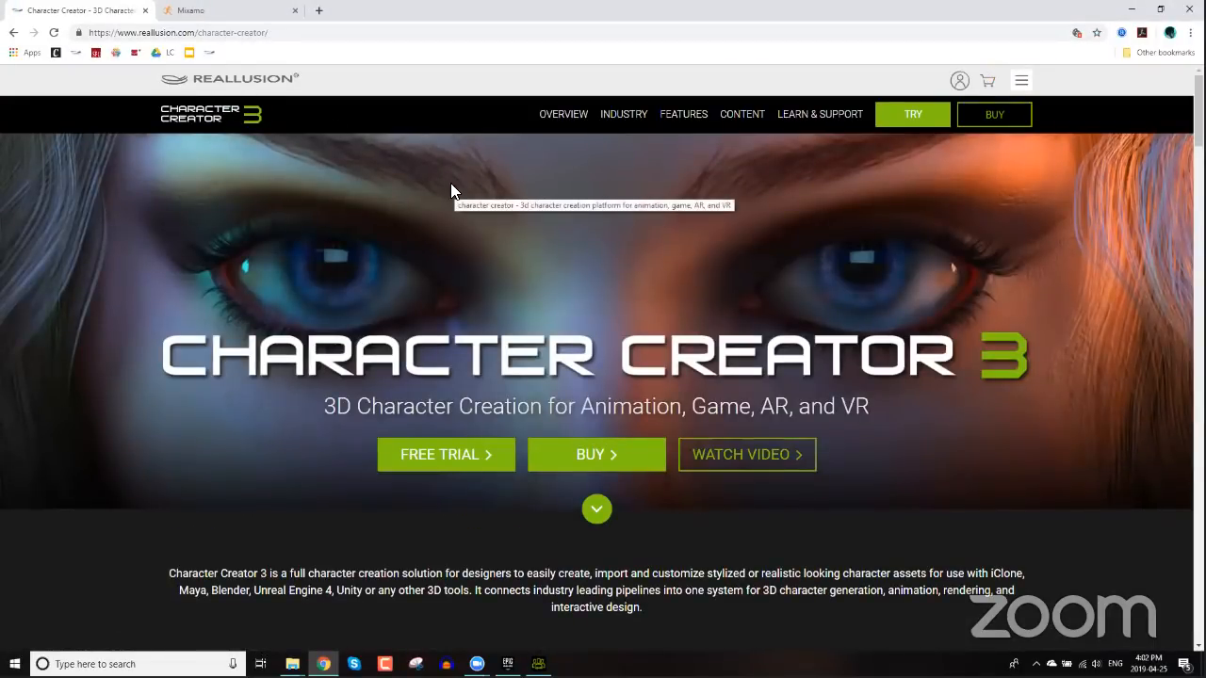
scroll(569, 226, "down", 5)
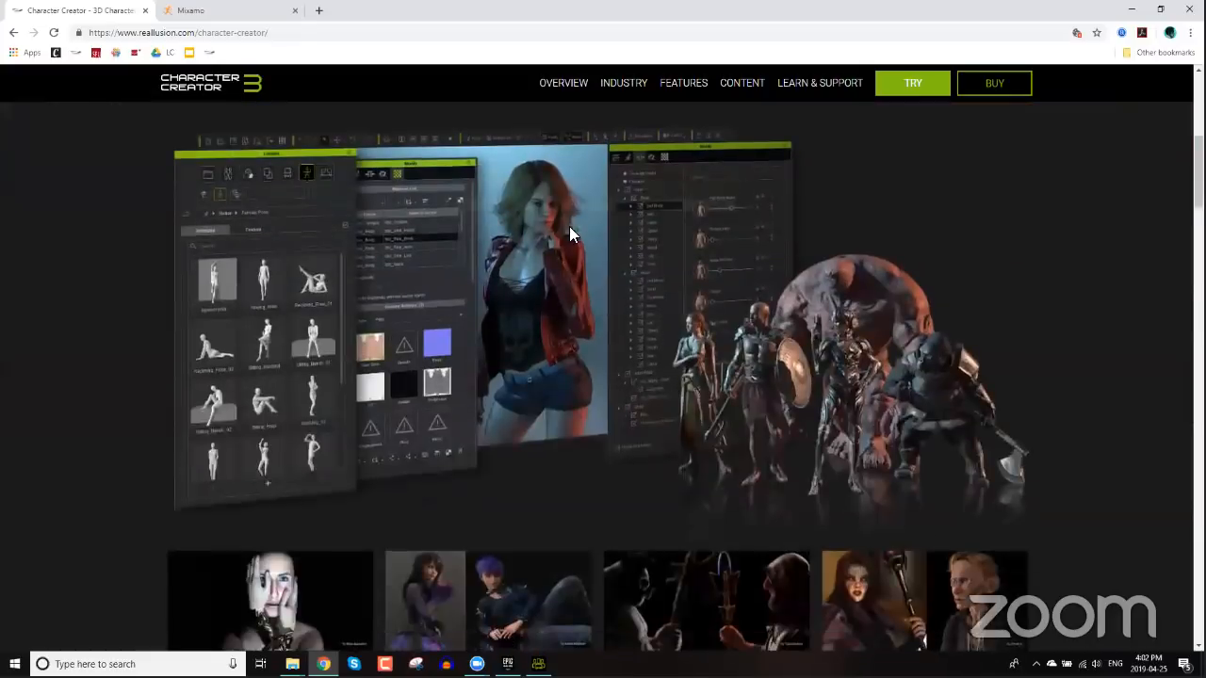
scroll(571, 235, "down", 15)
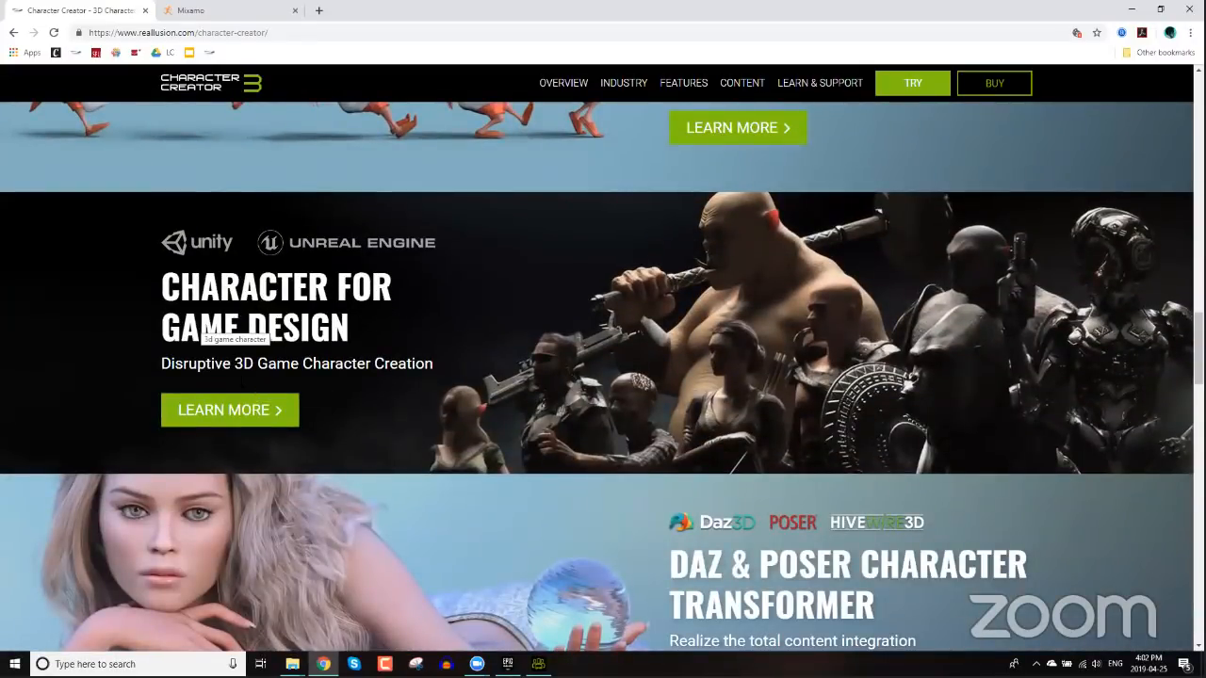
left_click(226, 410)
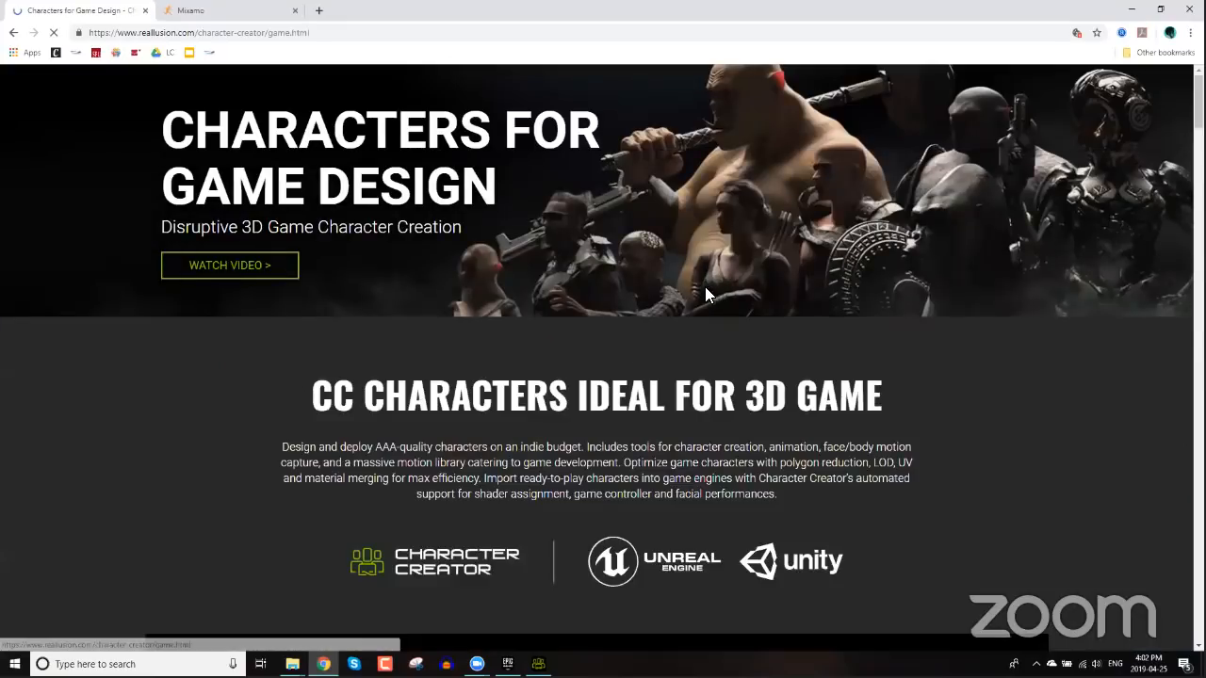
- Look through the game design page's numbered sections on Unity and Unreal export, shaders and optimization, down to the auto-setup tools
scroll(705, 286, "down", 5)
scroll(604, 171, "down", 6)
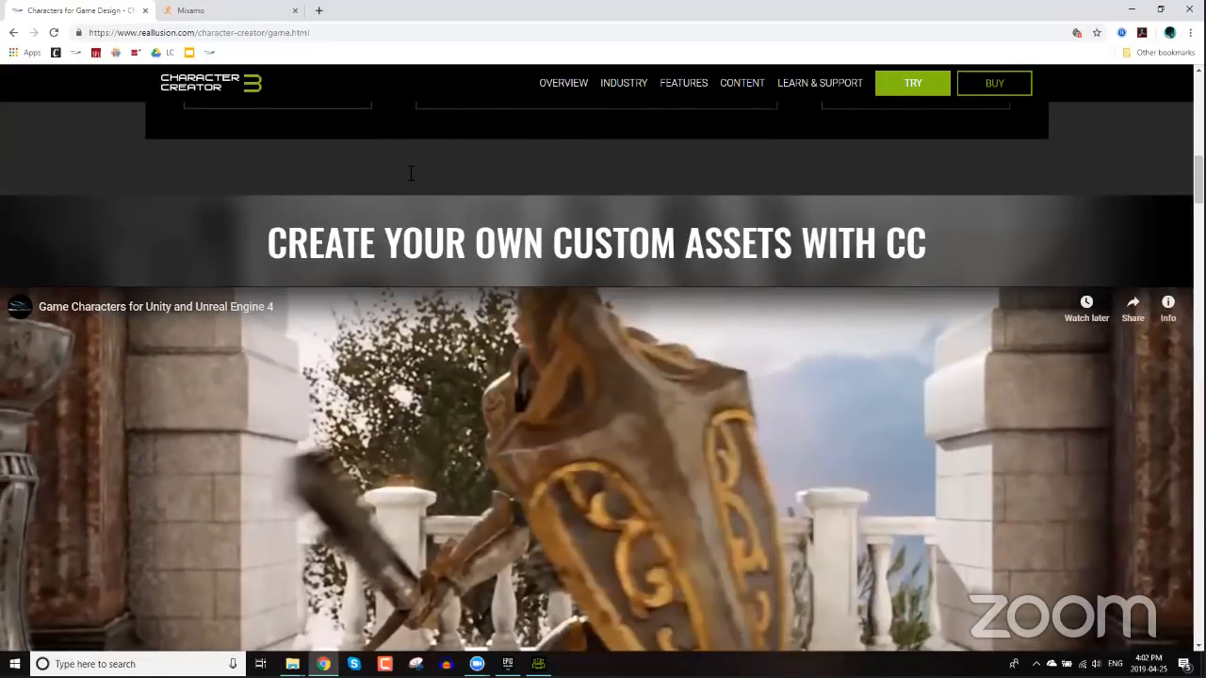
scroll(480, 203, "up", 12)
scroll(481, 202, "down", 20)
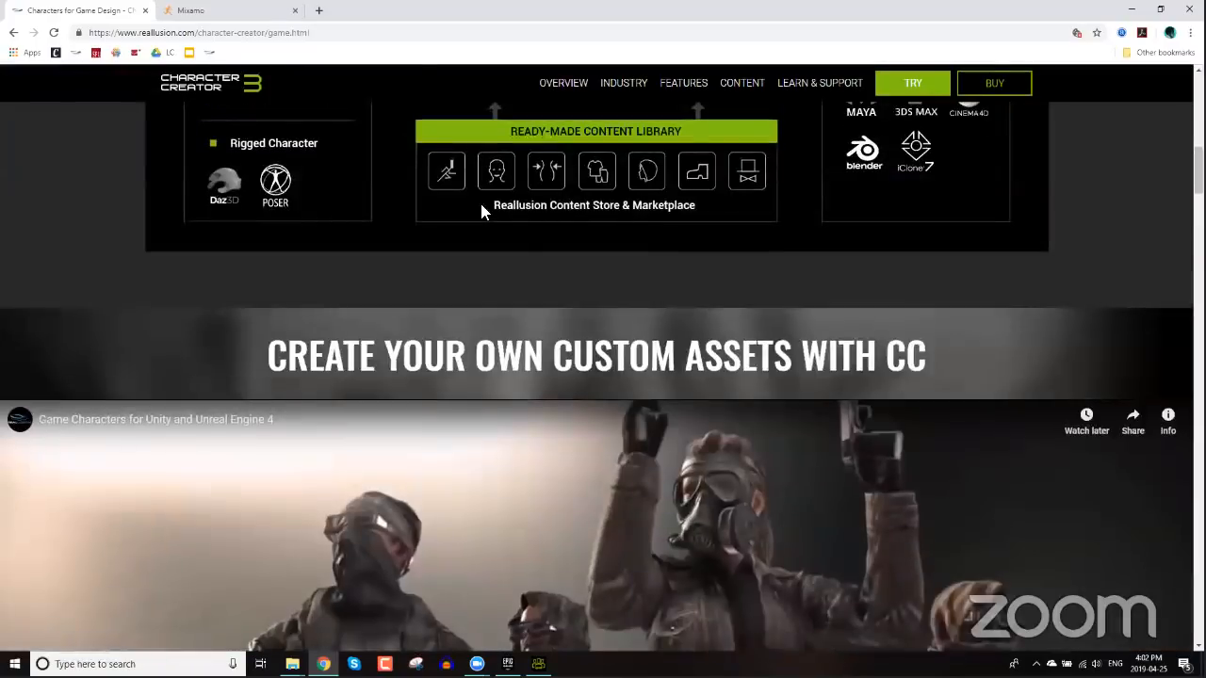
scroll(488, 215, "down", 2)
scroll(269, 146, "down", 2)
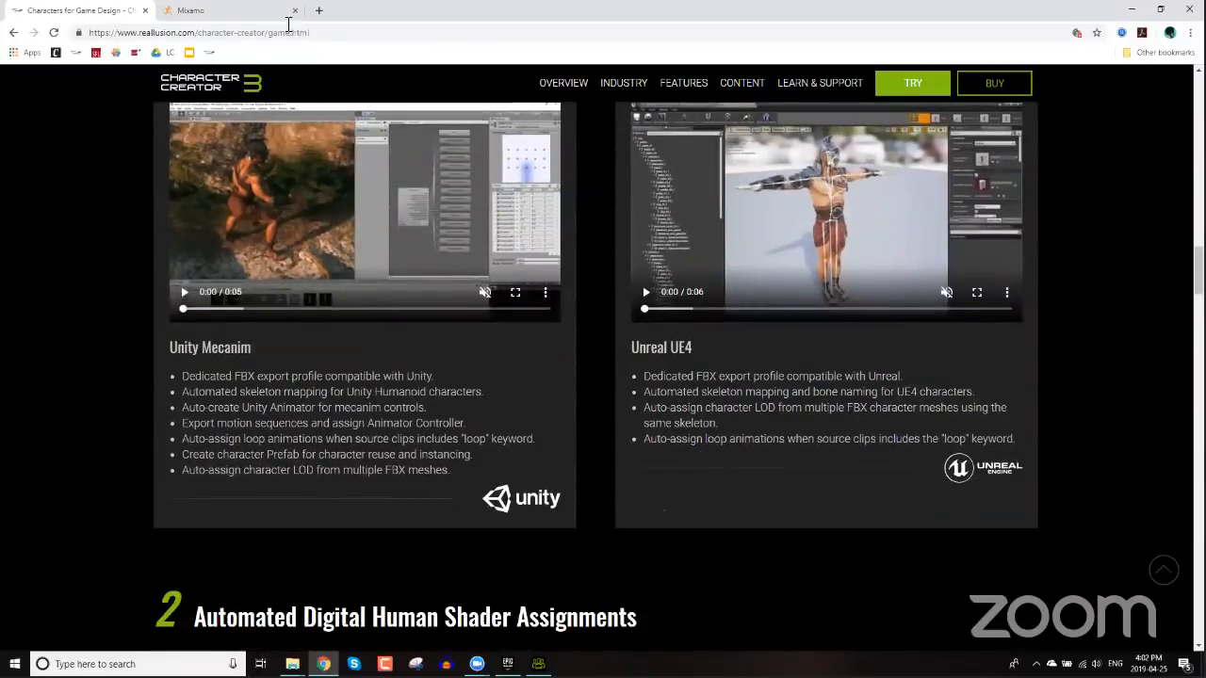
left_click(290, 34)
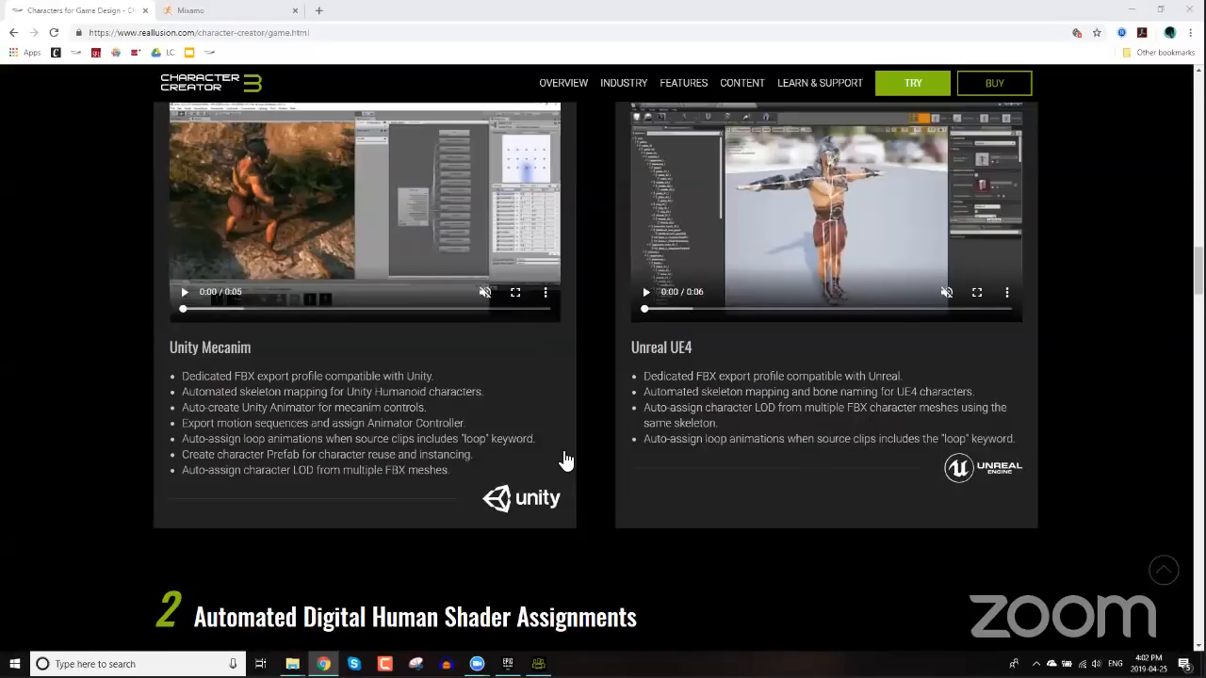
scroll(789, 320, "down", 5)
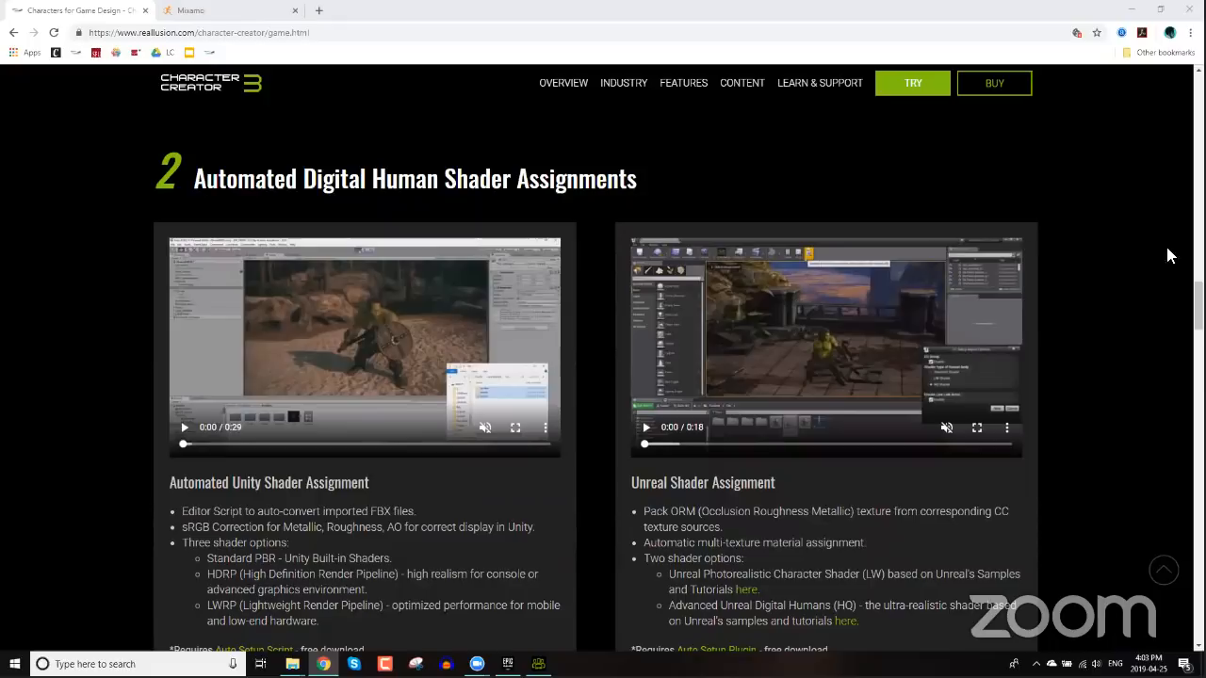
scroll(1145, 263, "down", 5)
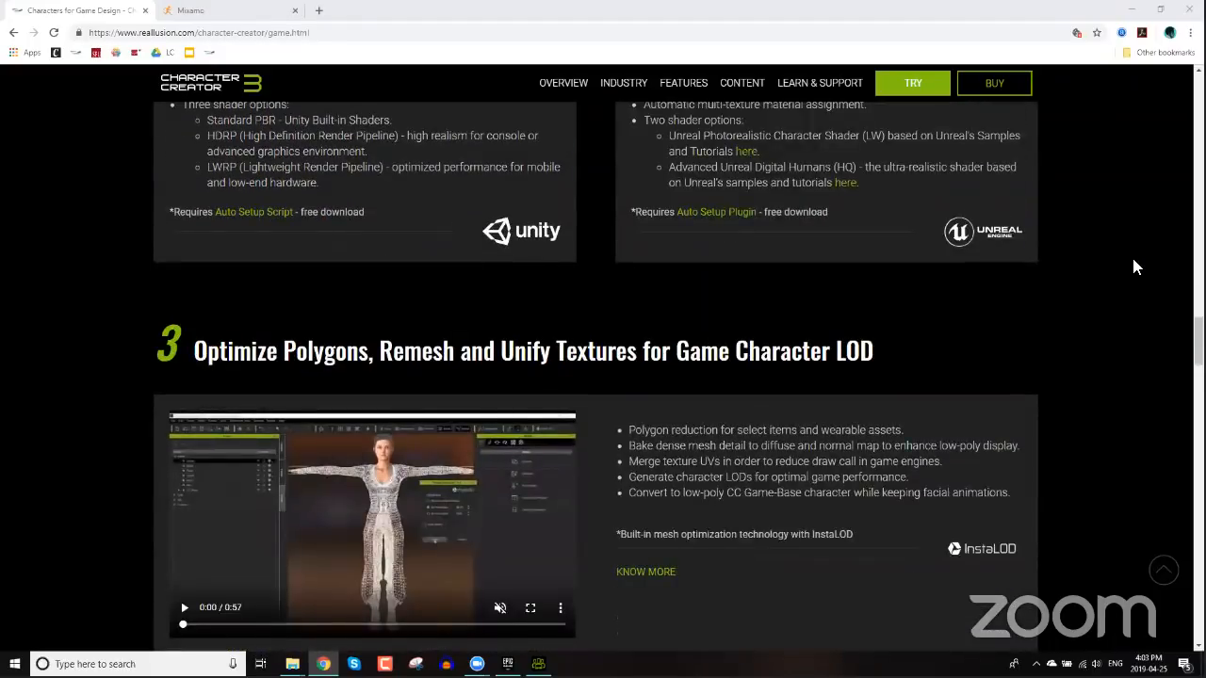
scroll(1134, 266, "down", 3)
scroll(1134, 261, "down", 10)
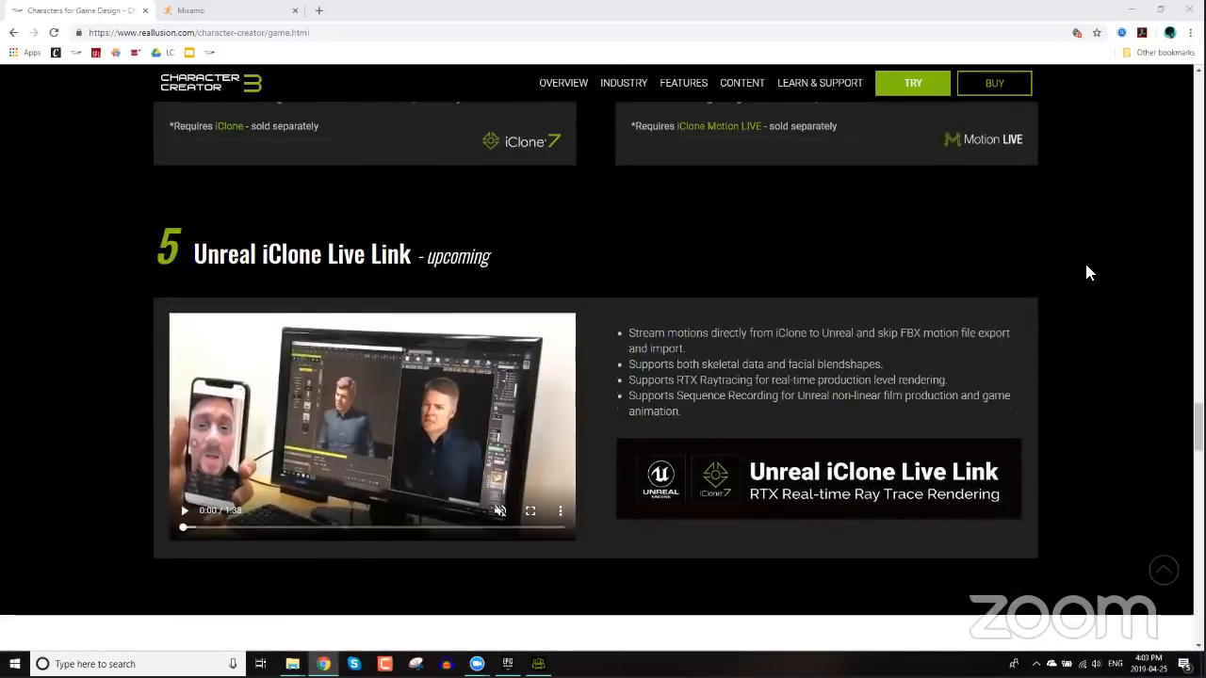
scroll(1089, 240, "down", 6)
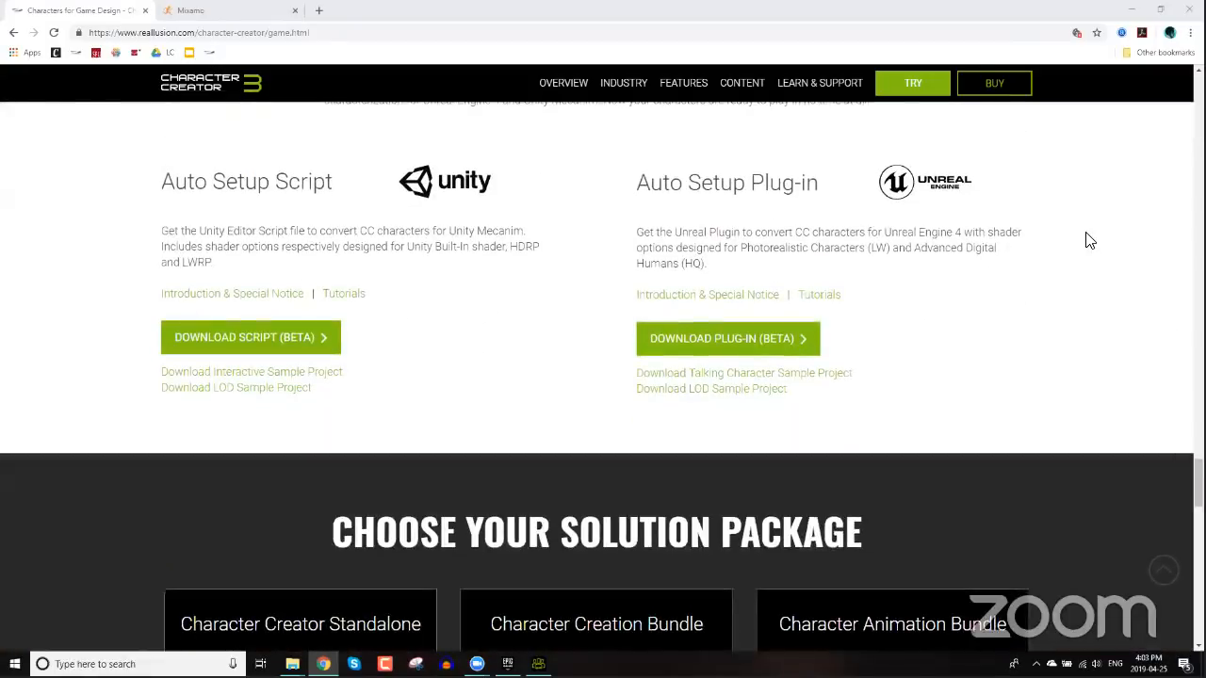
- Examine the Smart Conversion with Auto-Setup Tools section, highlighting its heading
scroll(1089, 241, "up", 2)
scroll(1089, 241, "up", 1)
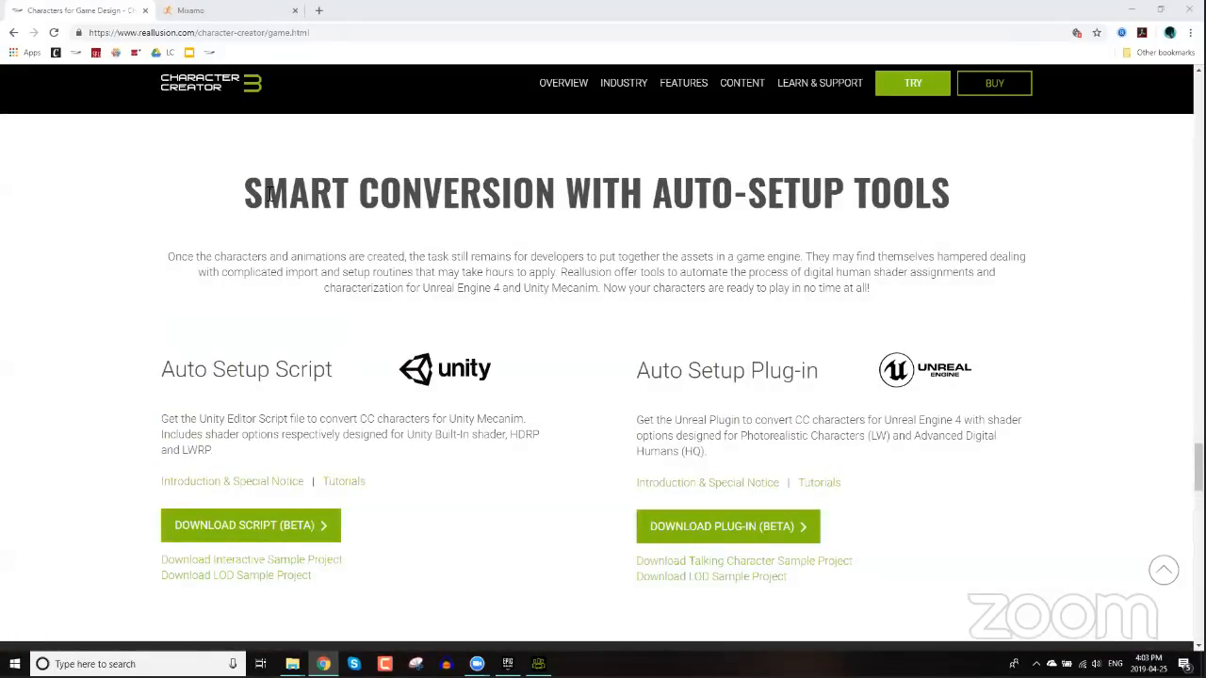
left_click_drag(264, 194, 989, 194)
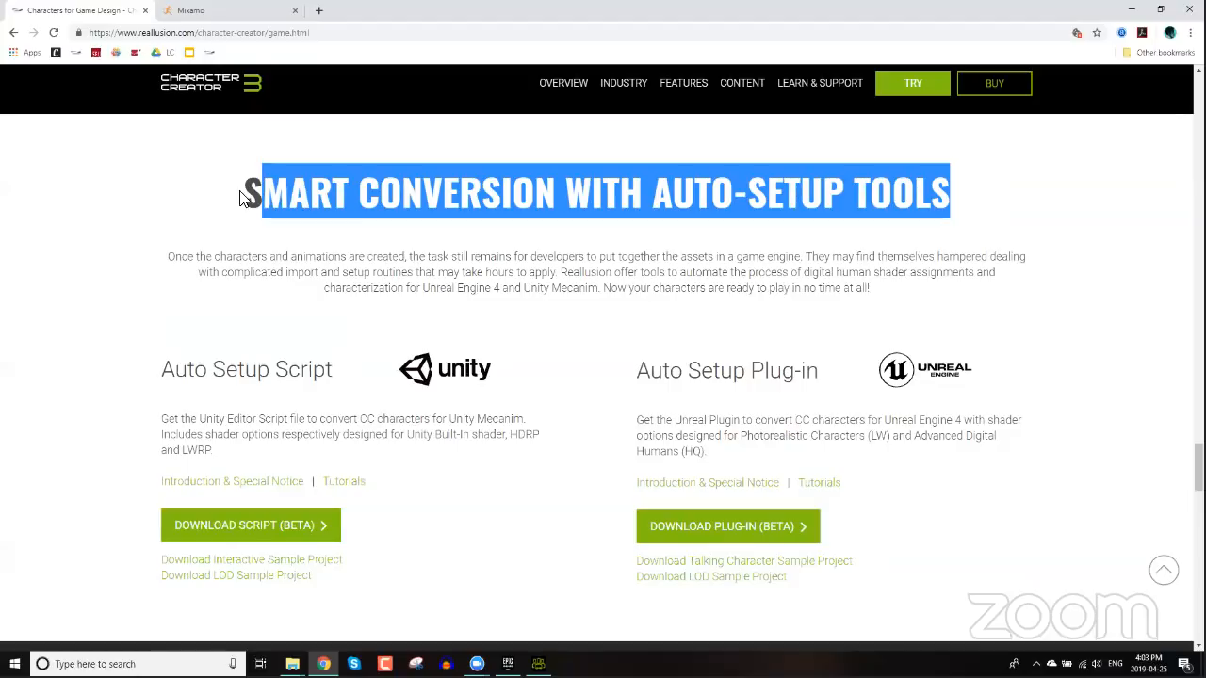
left_click(331, 194)
left_click_drag(243, 194, 670, 194)
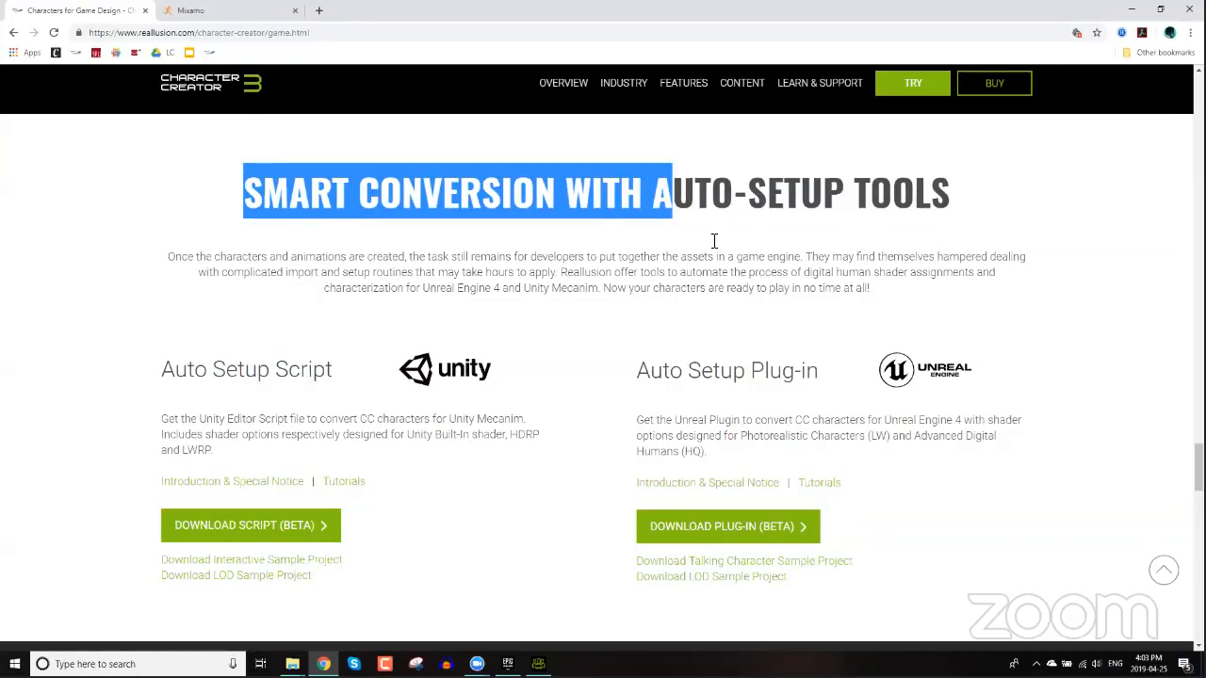
left_click(940, 367)
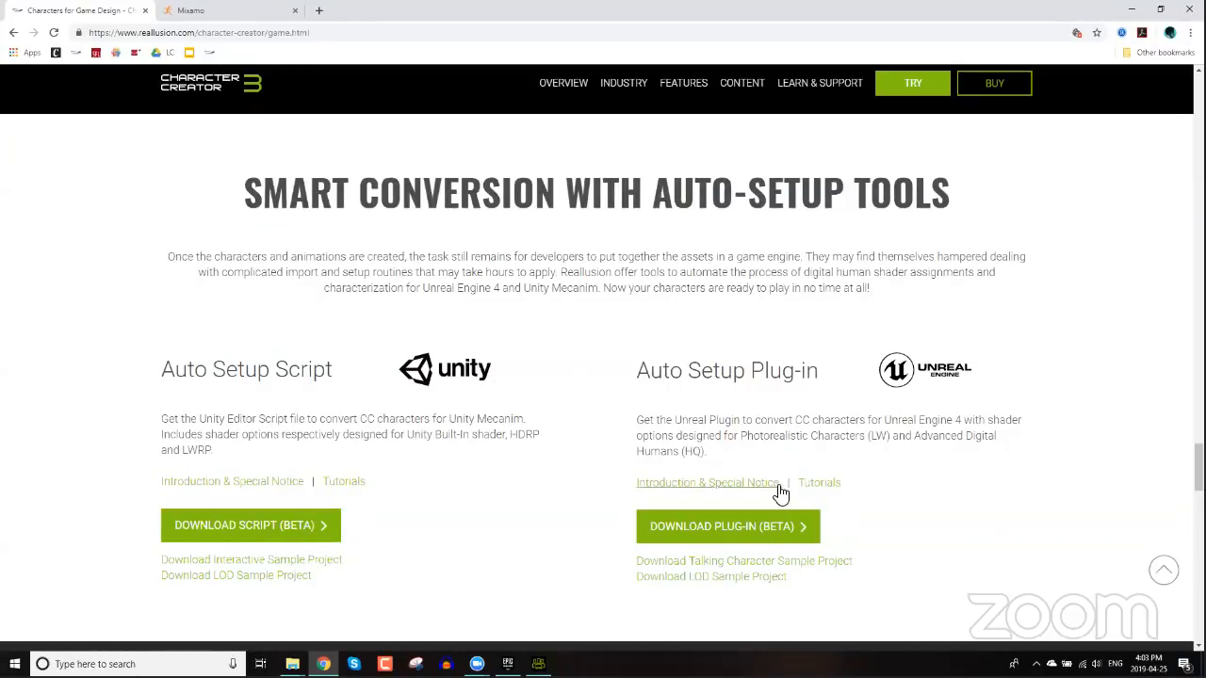
- Download the beta Auto Setup Plug-in for Unreal Engine and show the downloaded archive in its folder
scroll(975, 388, "down", 2)
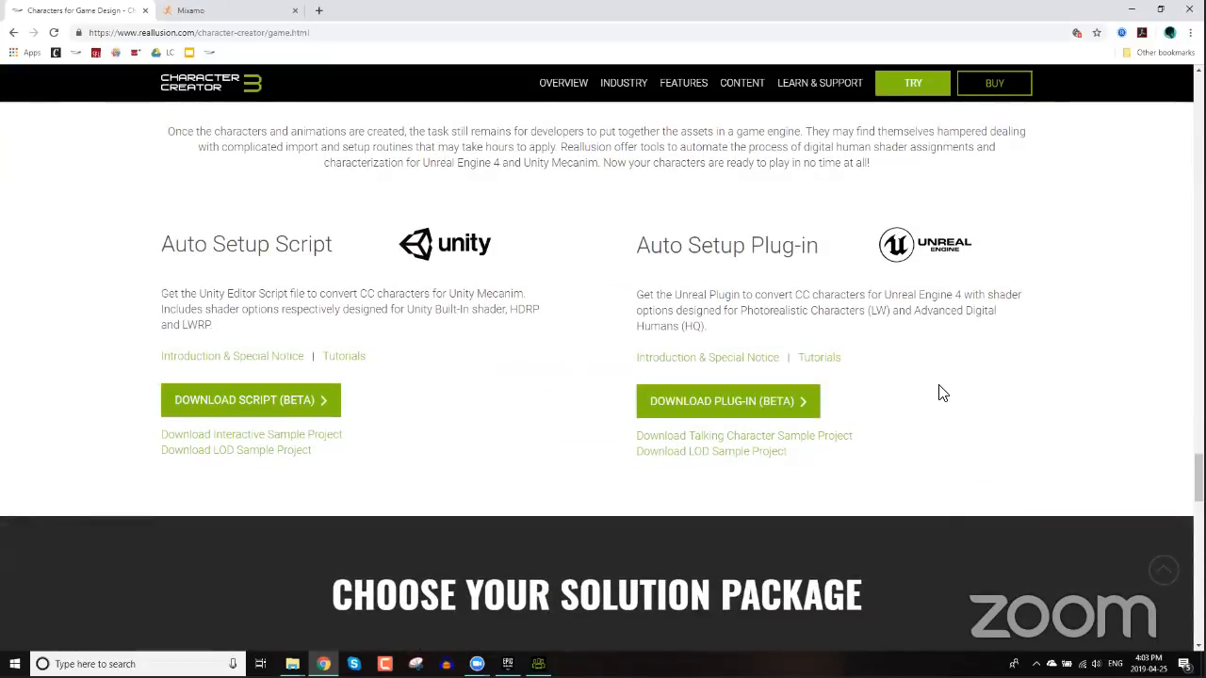
left_click(714, 407)
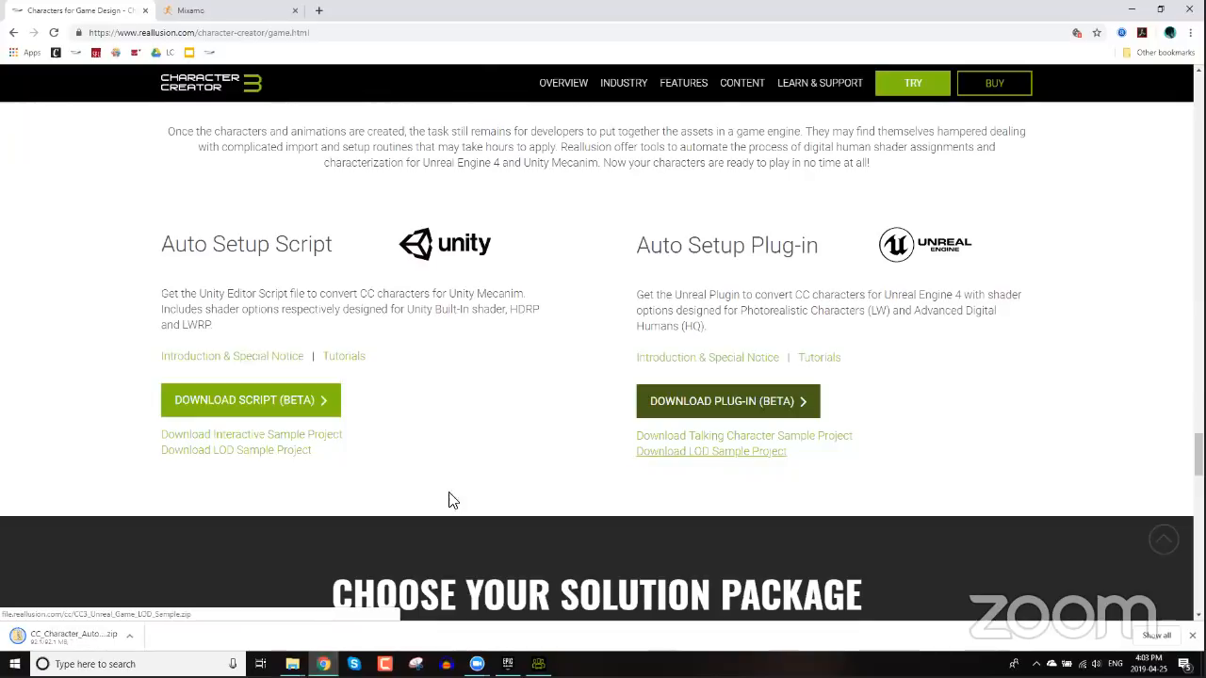
left_click(130, 636)
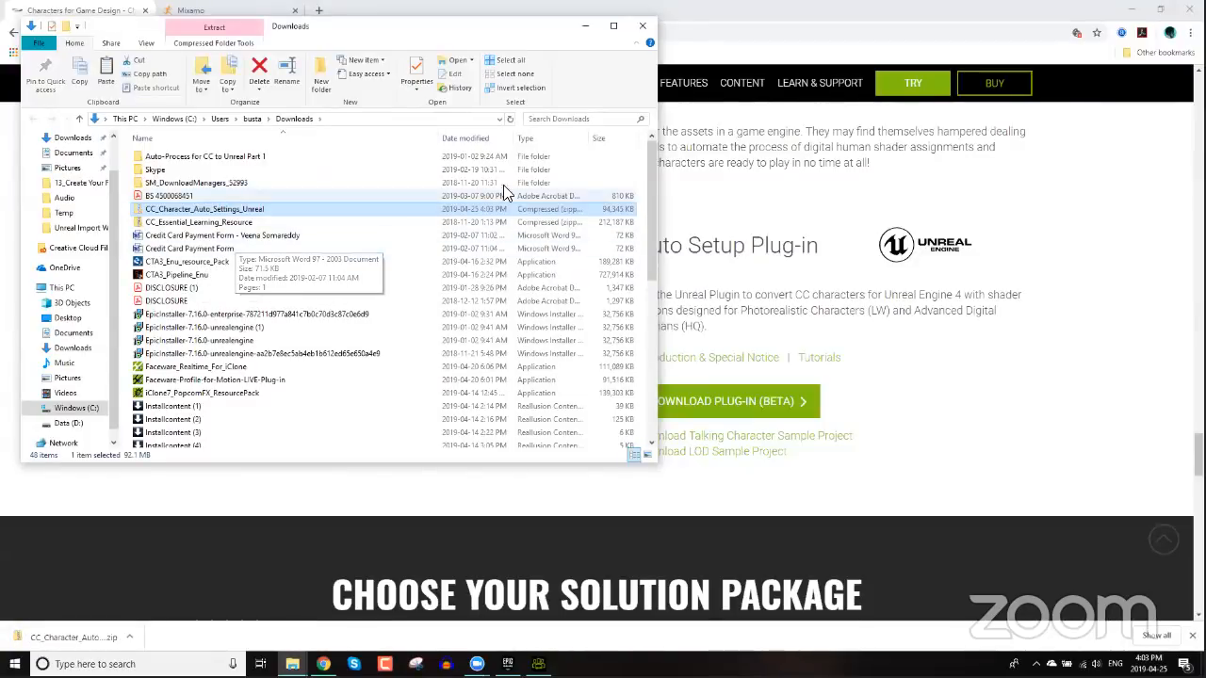
- Move the CC_Character_Auto_Settings_Unreal archive from Downloads into Webinar Folder
double_click(142, 25)
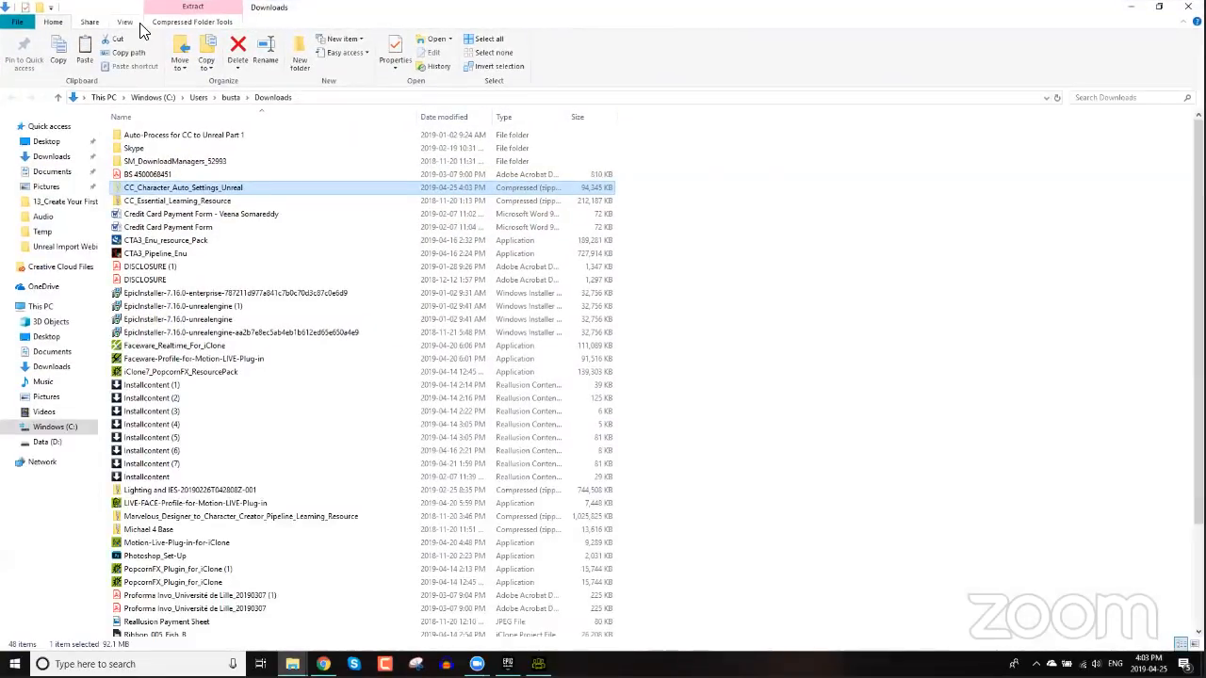
double_click(141, 24)
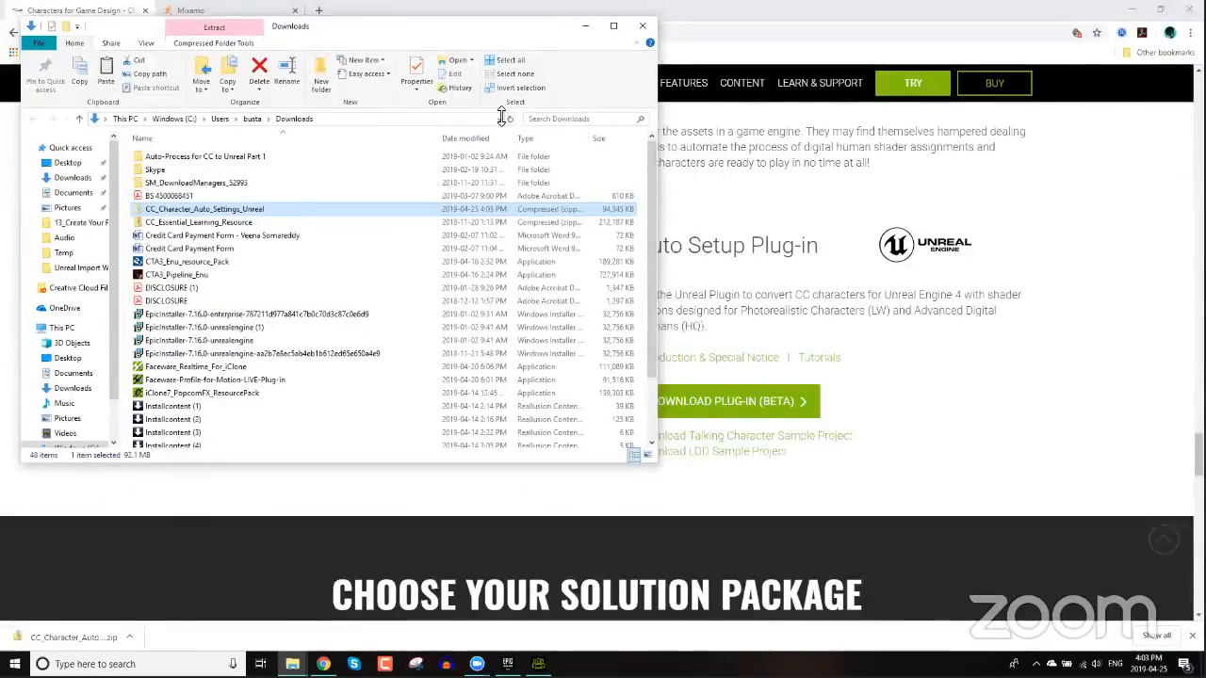
left_click(674, 118)
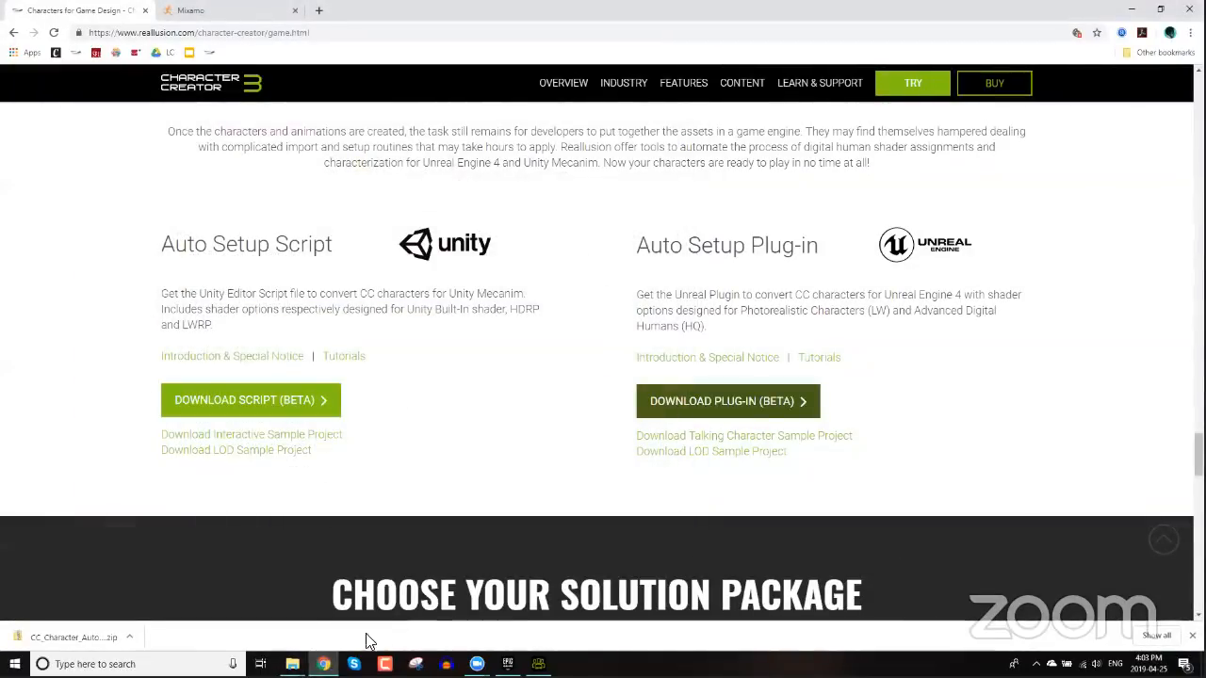
mouse_move(292, 664)
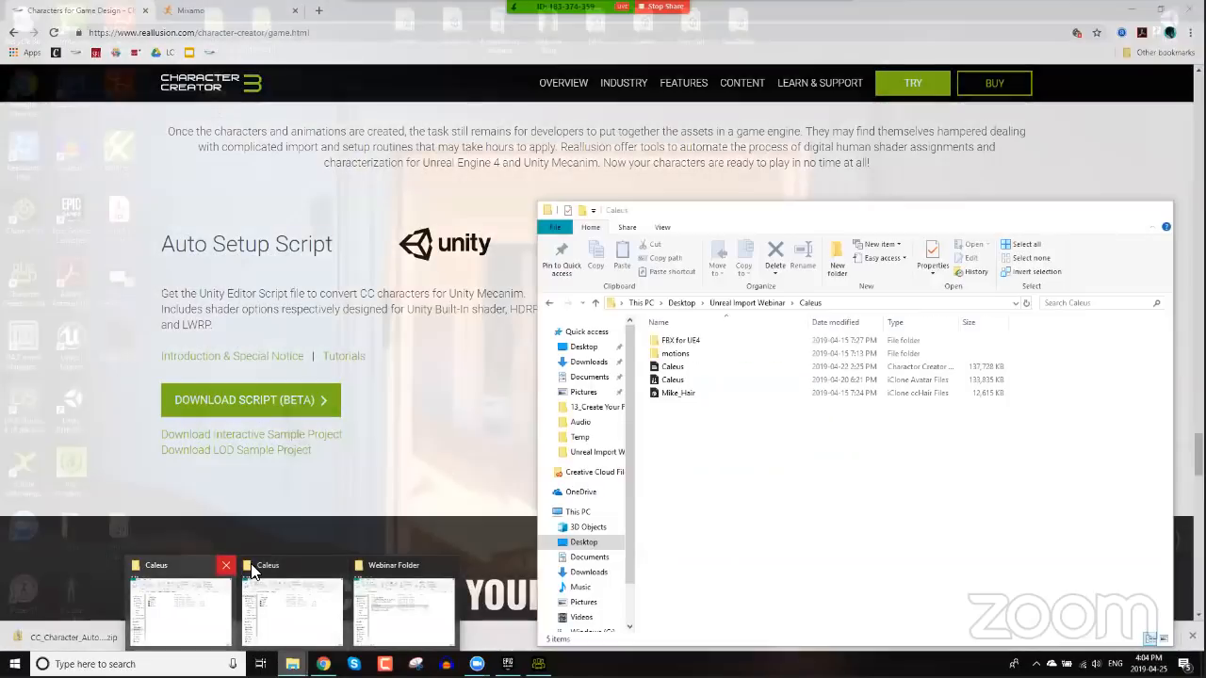
left_click(228, 563)
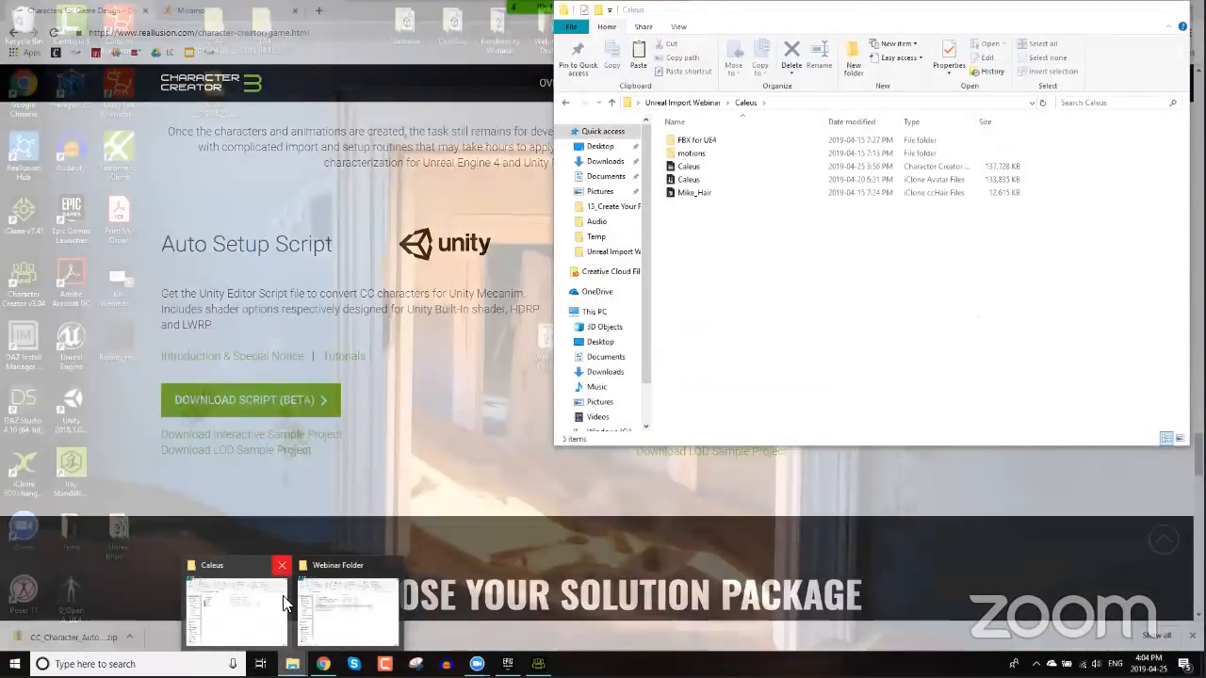
left_click(346, 610)
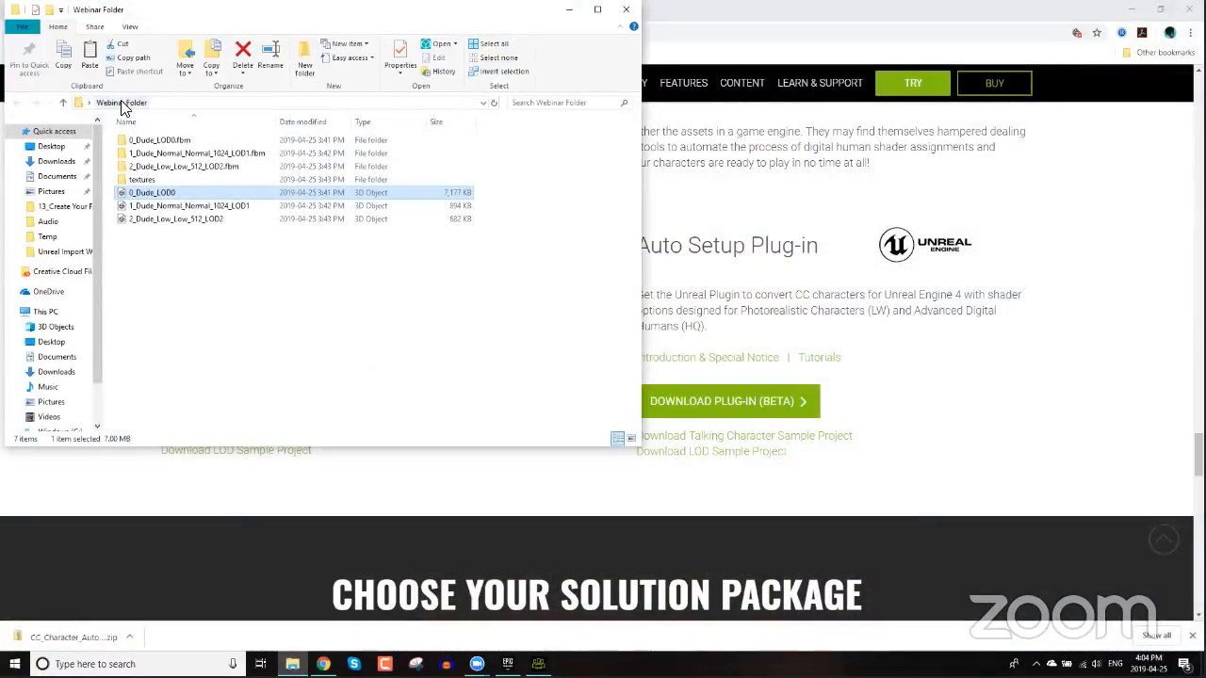
left_click(122, 105)
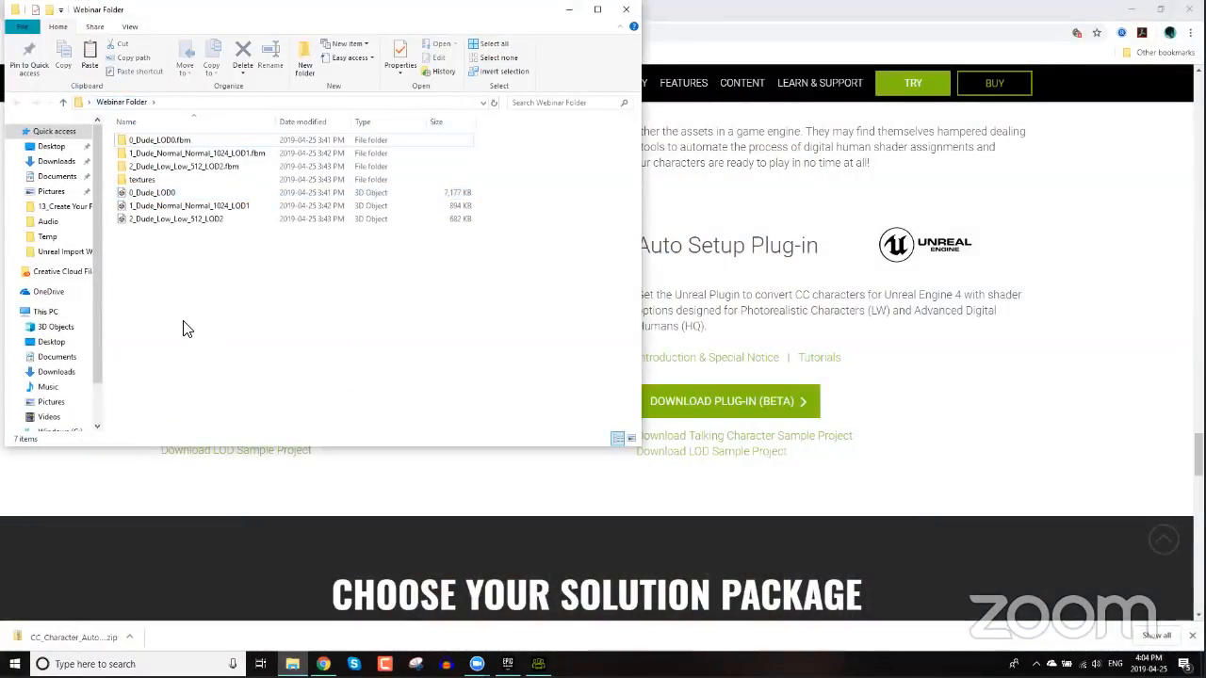
key("ctrl+v")
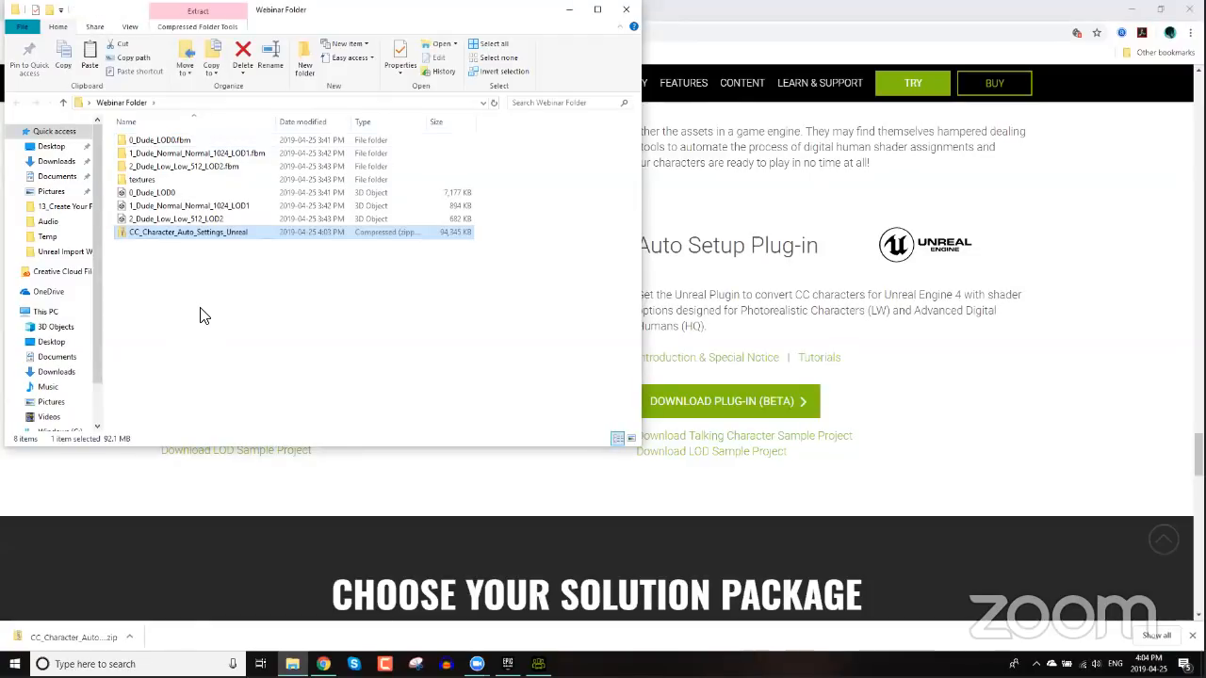
- Create a folder named Plugin in Webinar Folder and move the CC_Character_Auto_Settings_Unreal archive into it
right_click(168, 307)
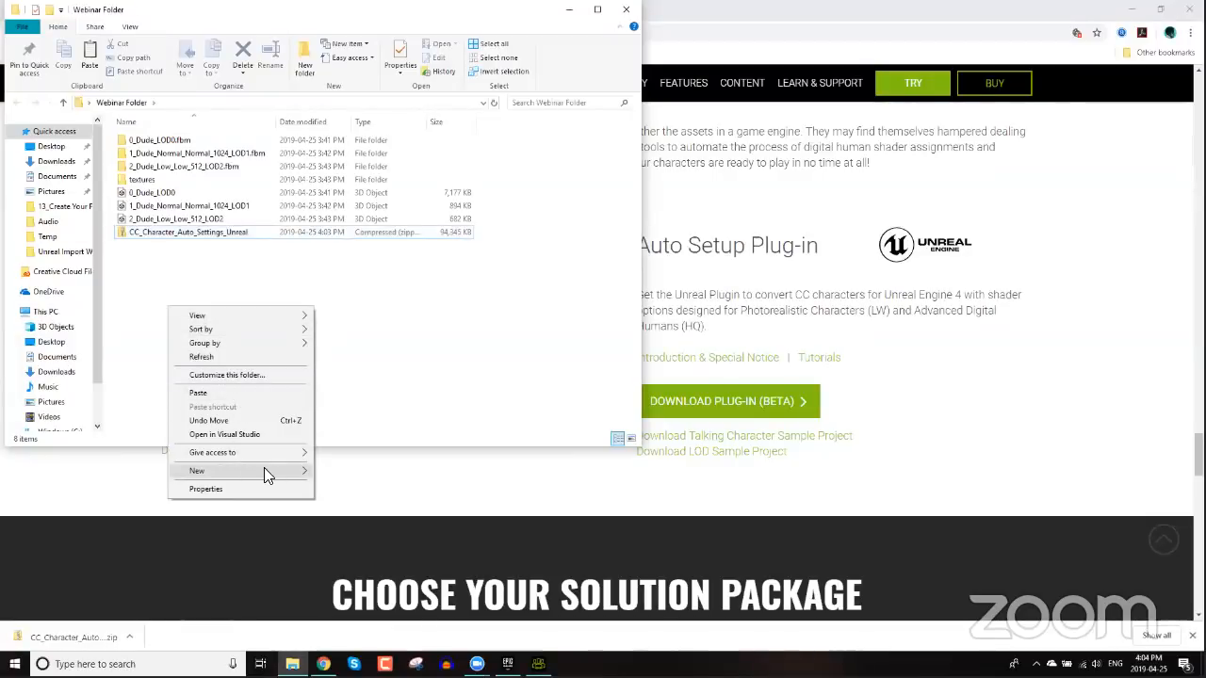
mouse_move(288, 470)
left_click(339, 473)
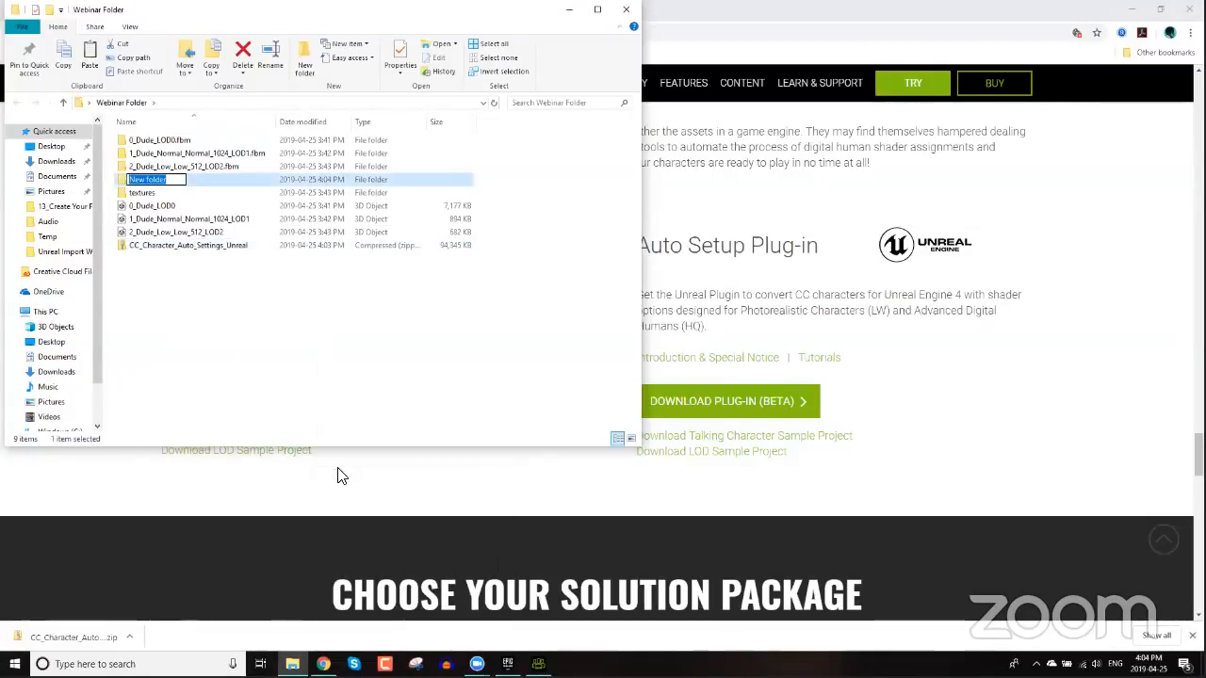
type("Plugin")
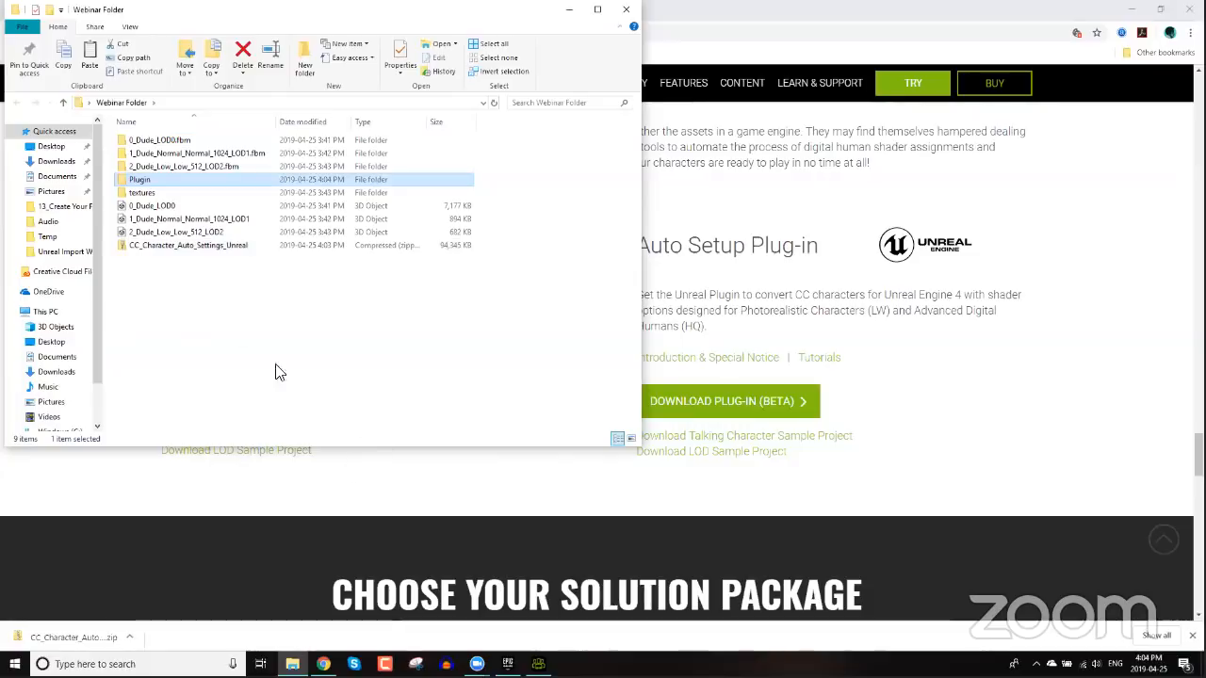
left_click_drag(177, 246, 156, 179)
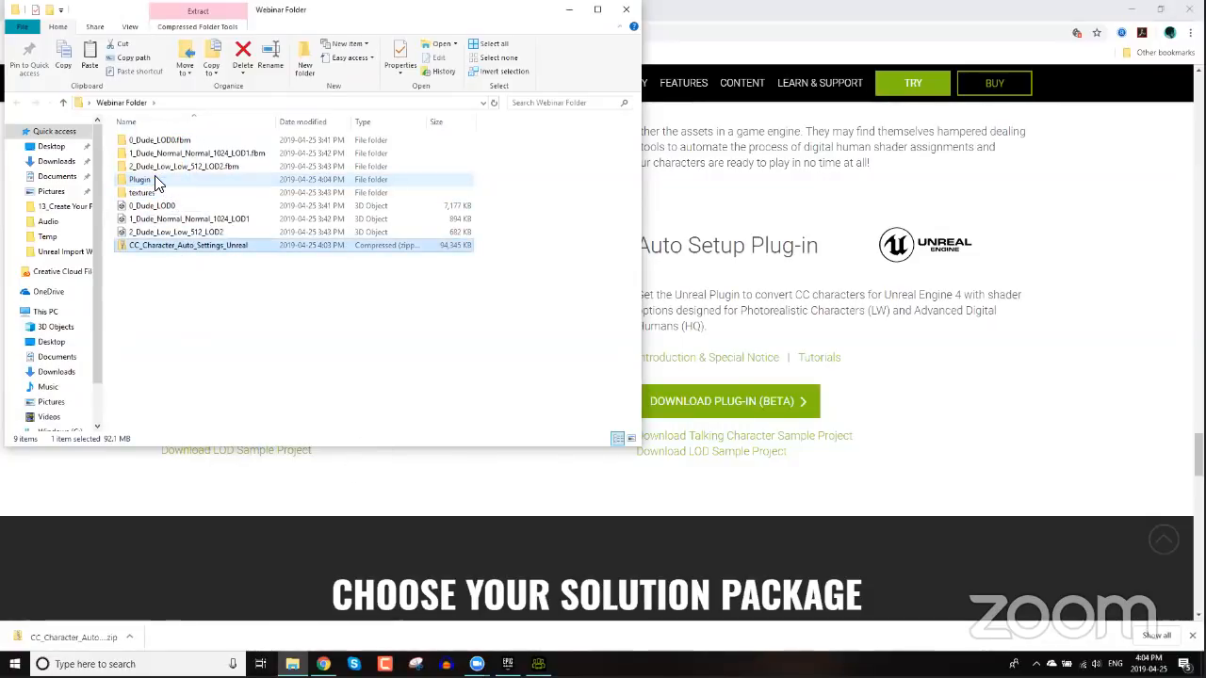
- Extract the CC_Character_Auto_Settings_Unreal archive with 7-Zip directly inside the Plugin folder
double_click(155, 179)
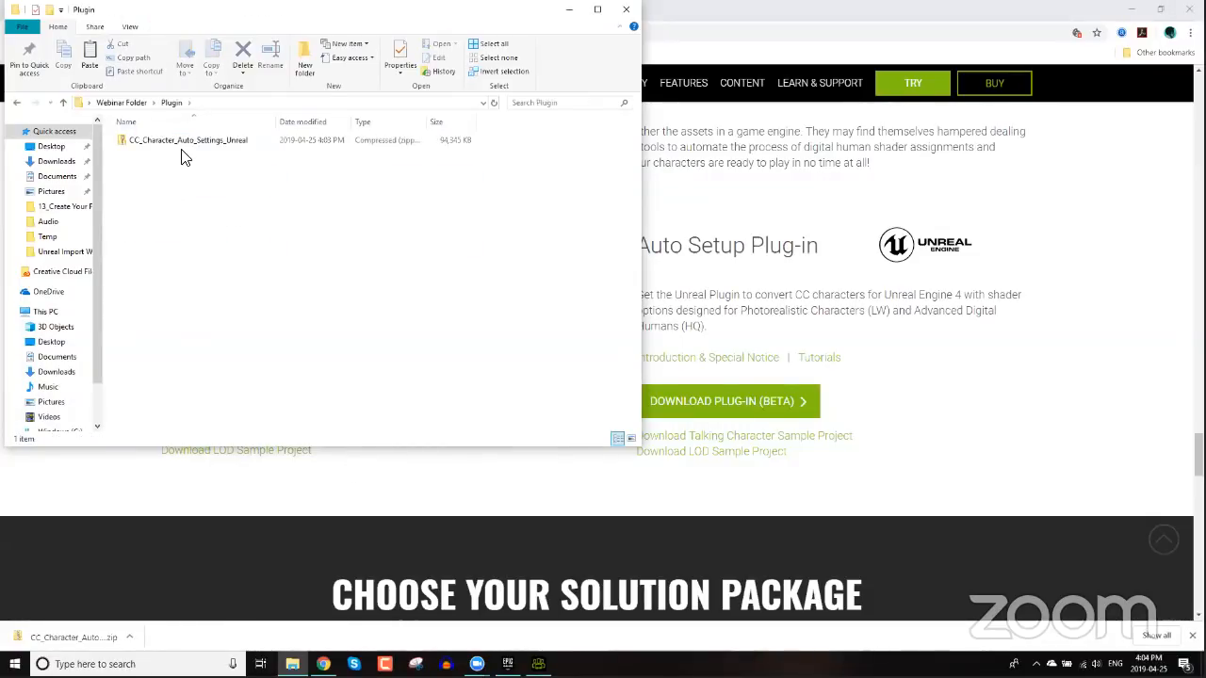
left_click(217, 146)
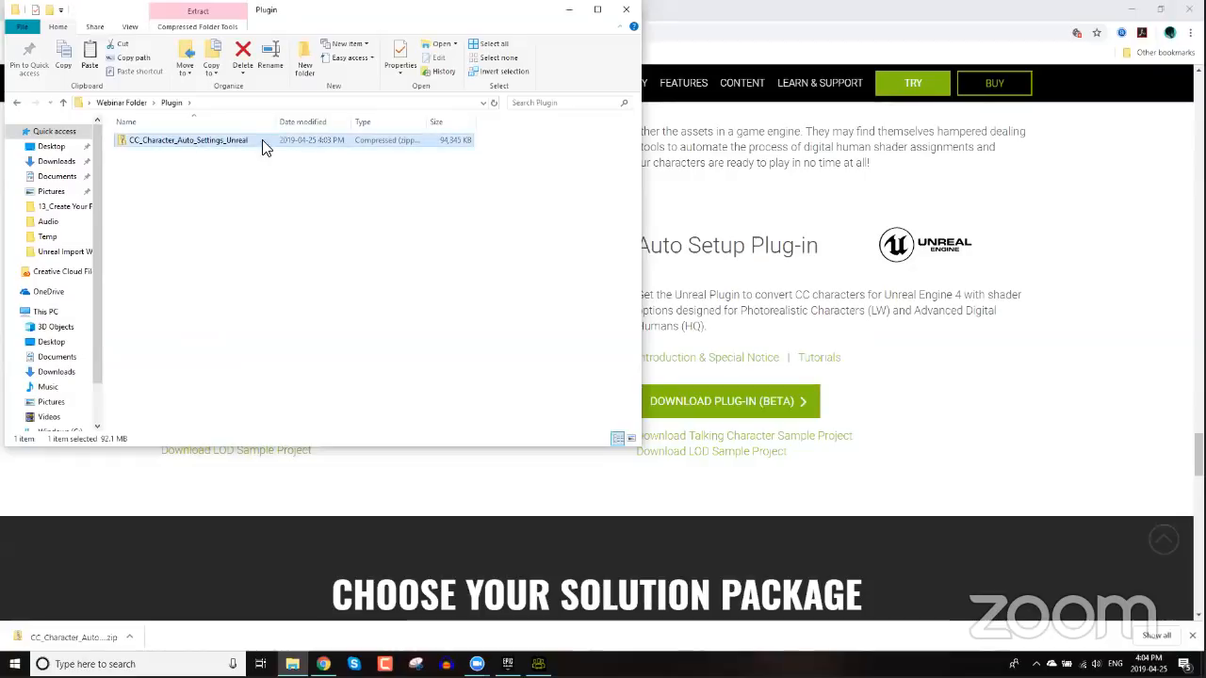
right_click(222, 146)
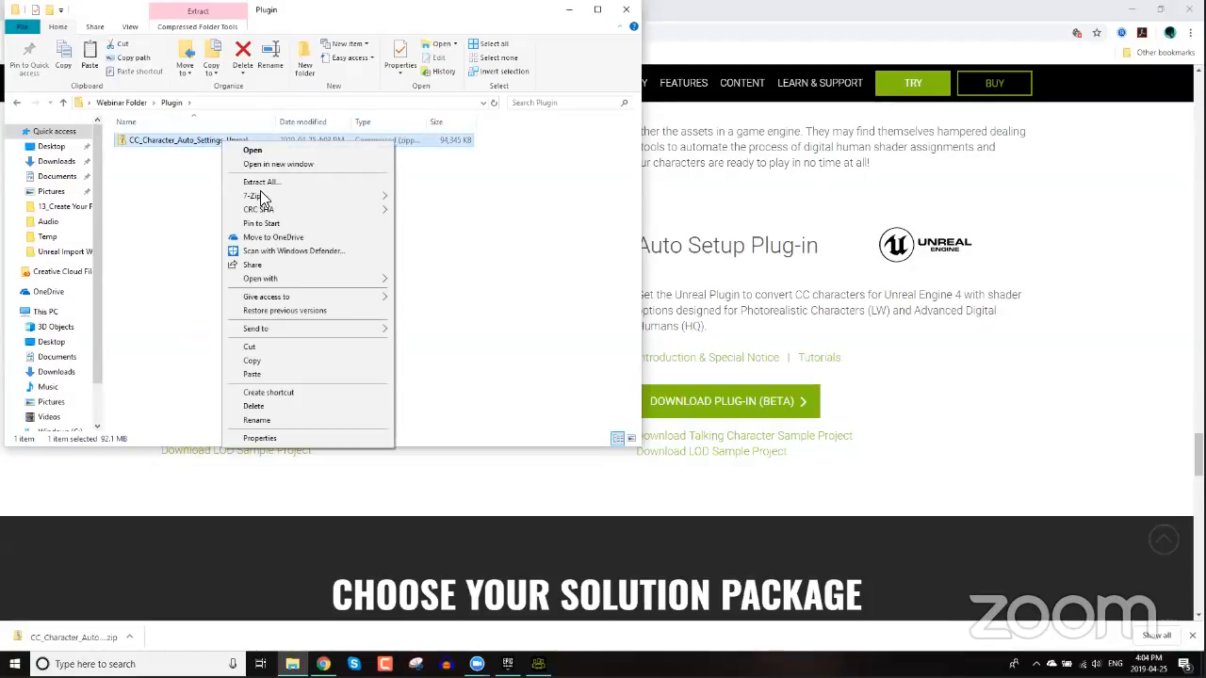
mouse_move(271, 200)
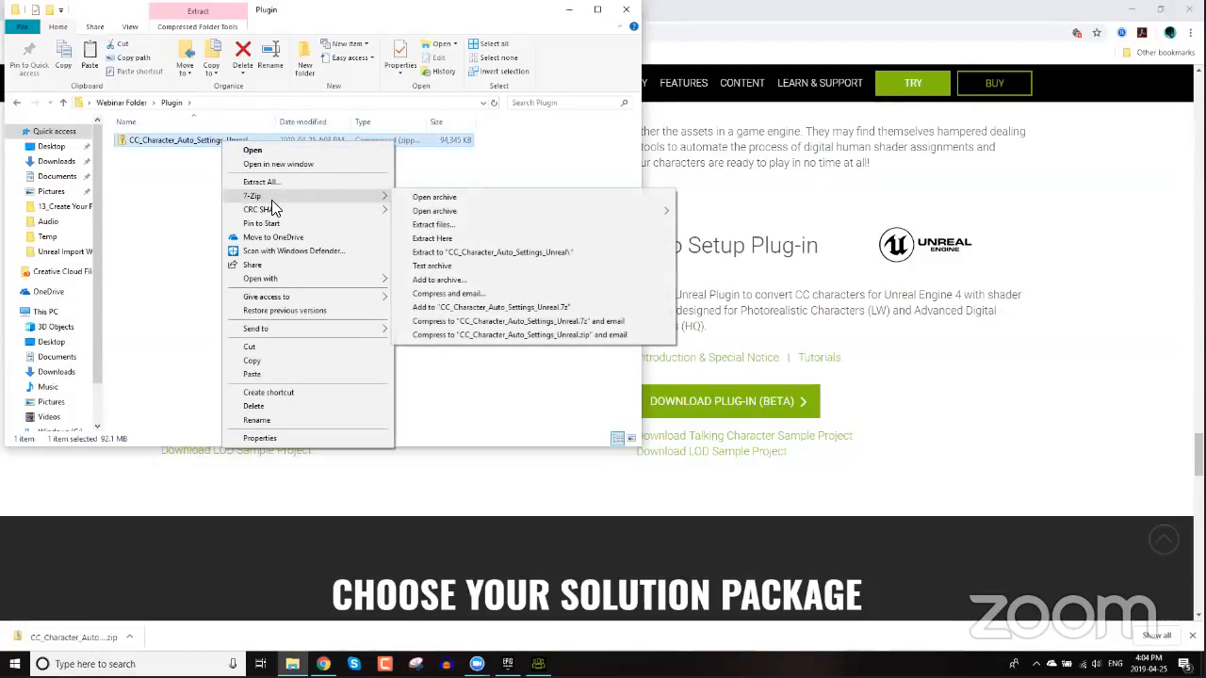
left_click(443, 240)
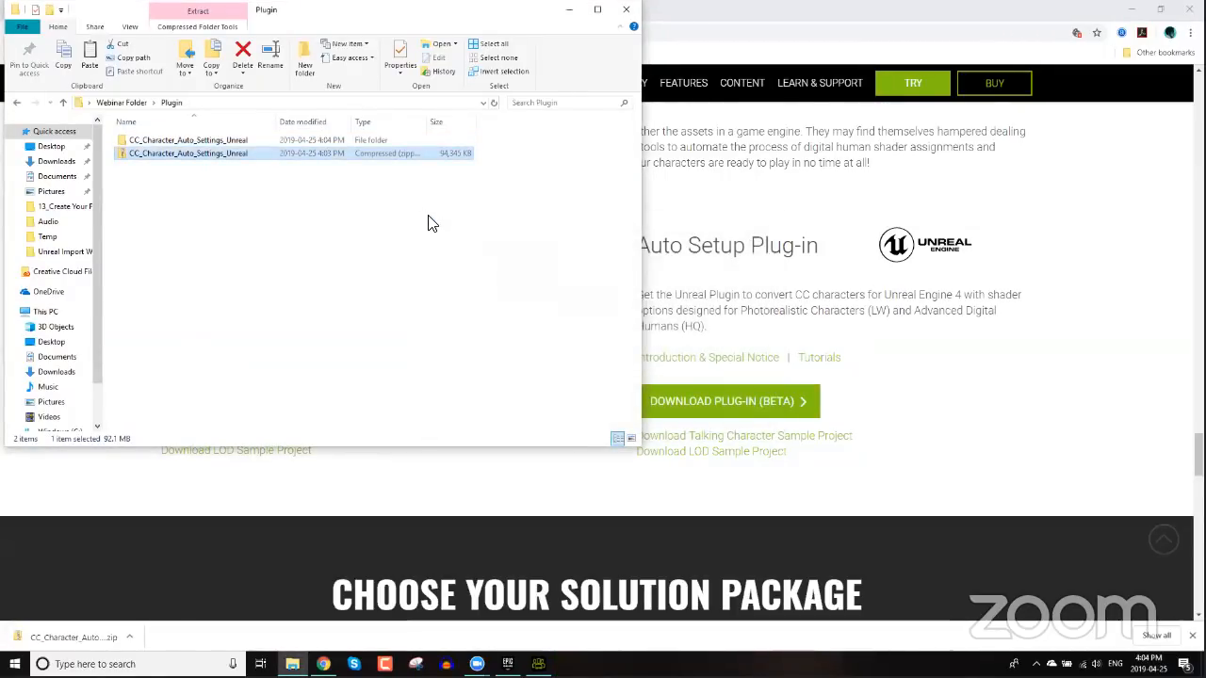
- Inspect the Plugins subfolder of the extracted CC_Character_Auto_Settings_Unreal folder, widening the Name column to read the version folder names
double_click(200, 141)
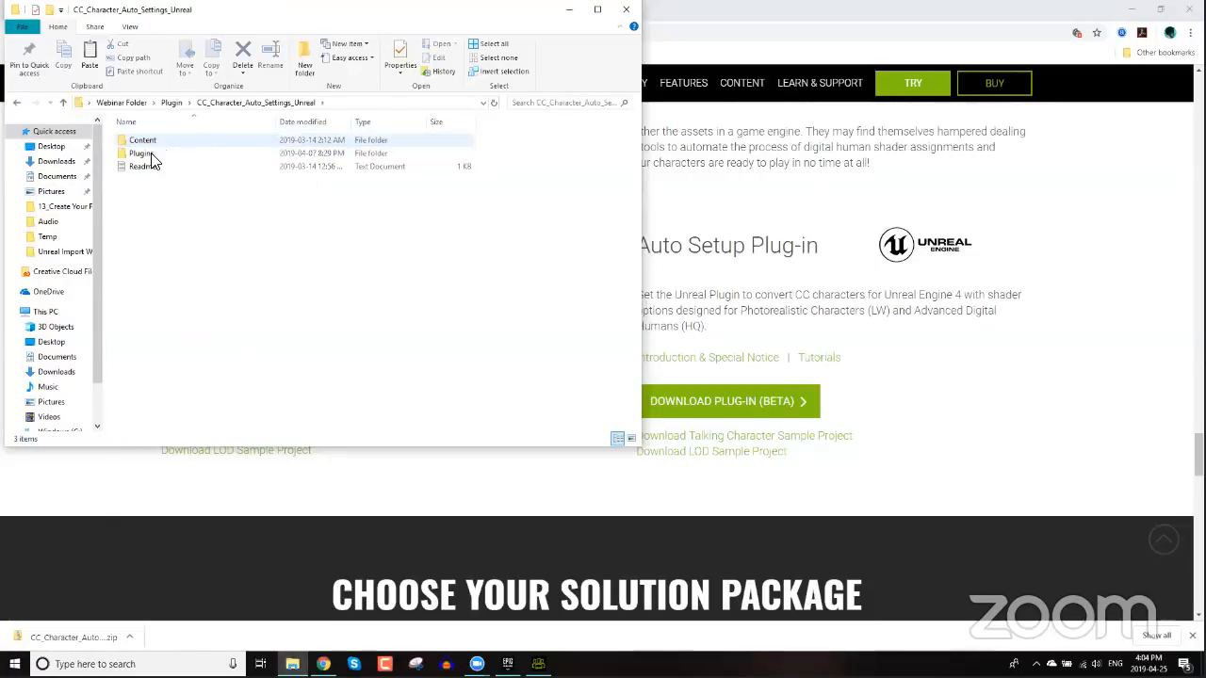
left_click(144, 155)
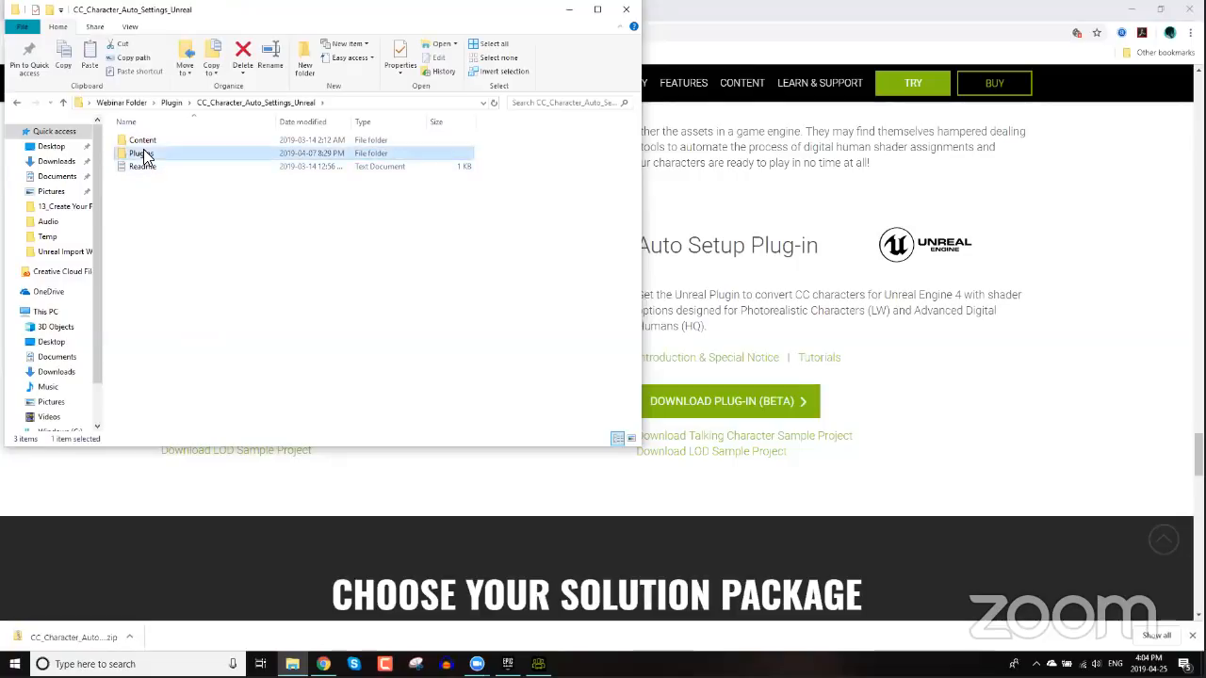
double_click(144, 155)
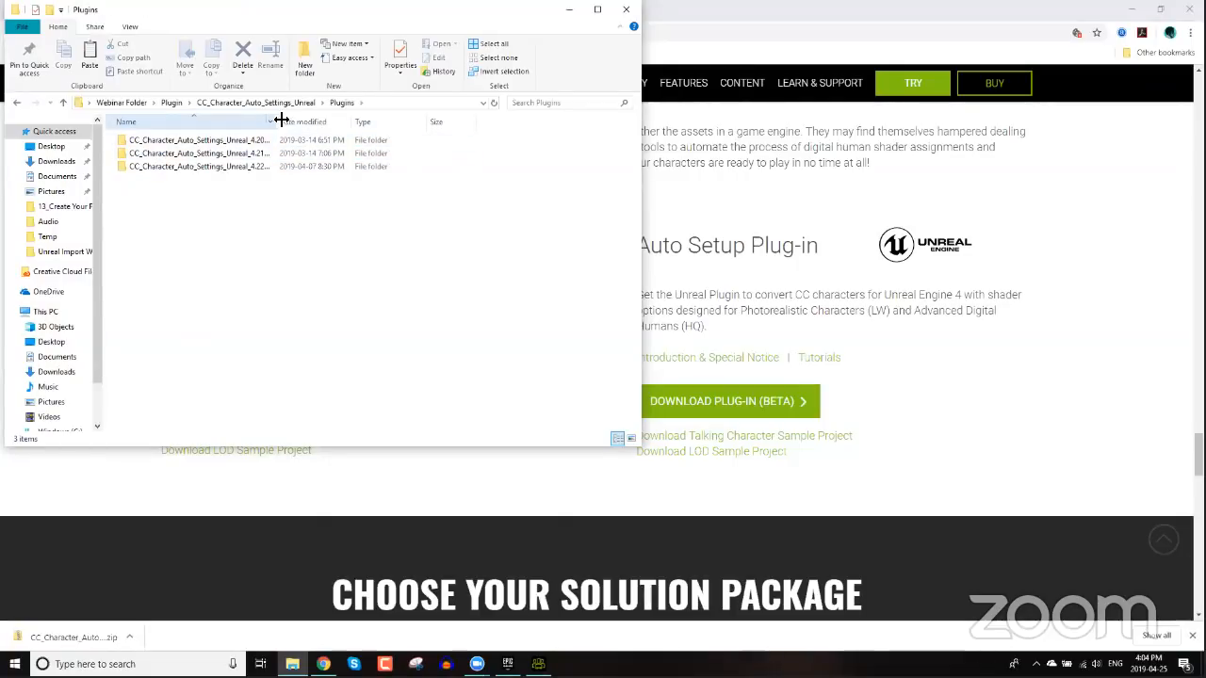
left_click_drag(281, 120, 326, 121)
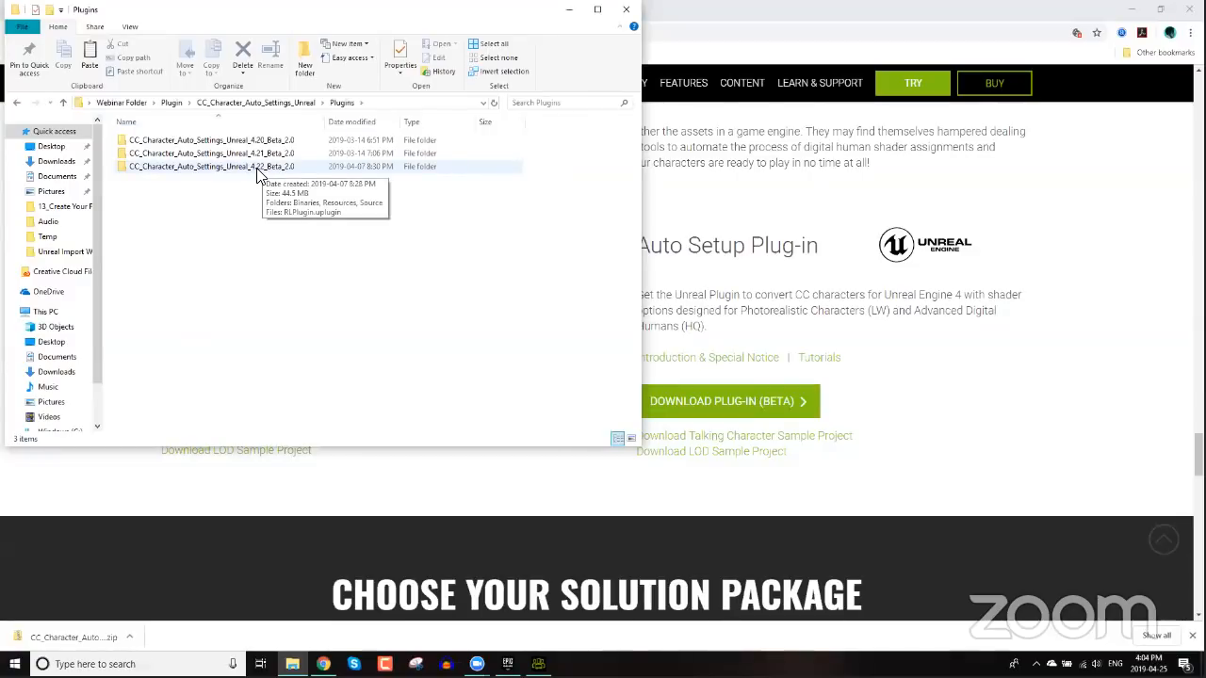
- Inspect the Content folder of the extracted plug-in and its CC_Shaders folder, and return to the CC_Character_Auto_Settings_Unreal folder
left_click(286, 105)
double_click(171, 142)
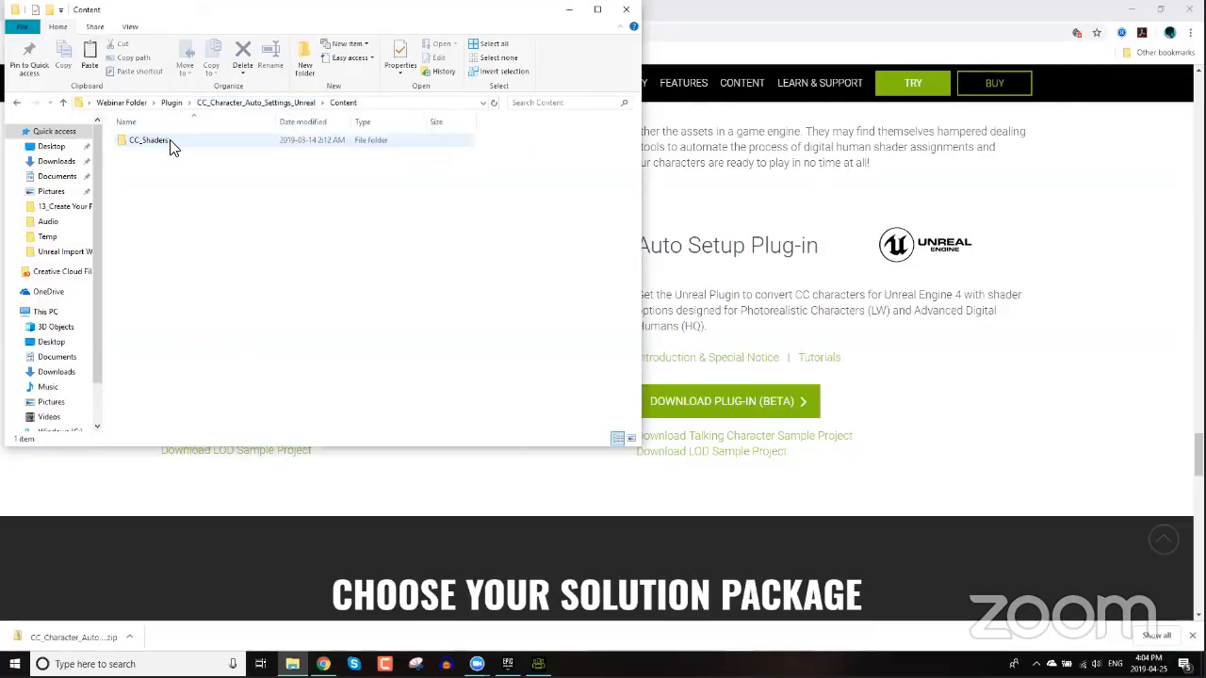
left_click(157, 149)
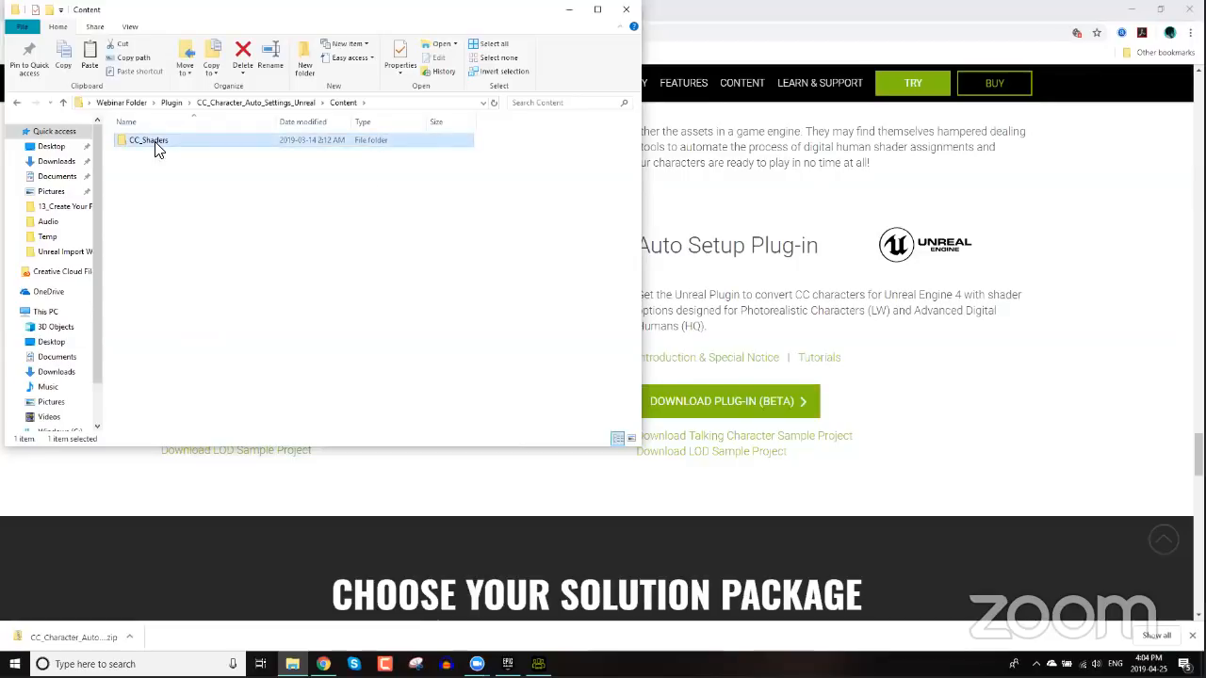
double_click(158, 149)
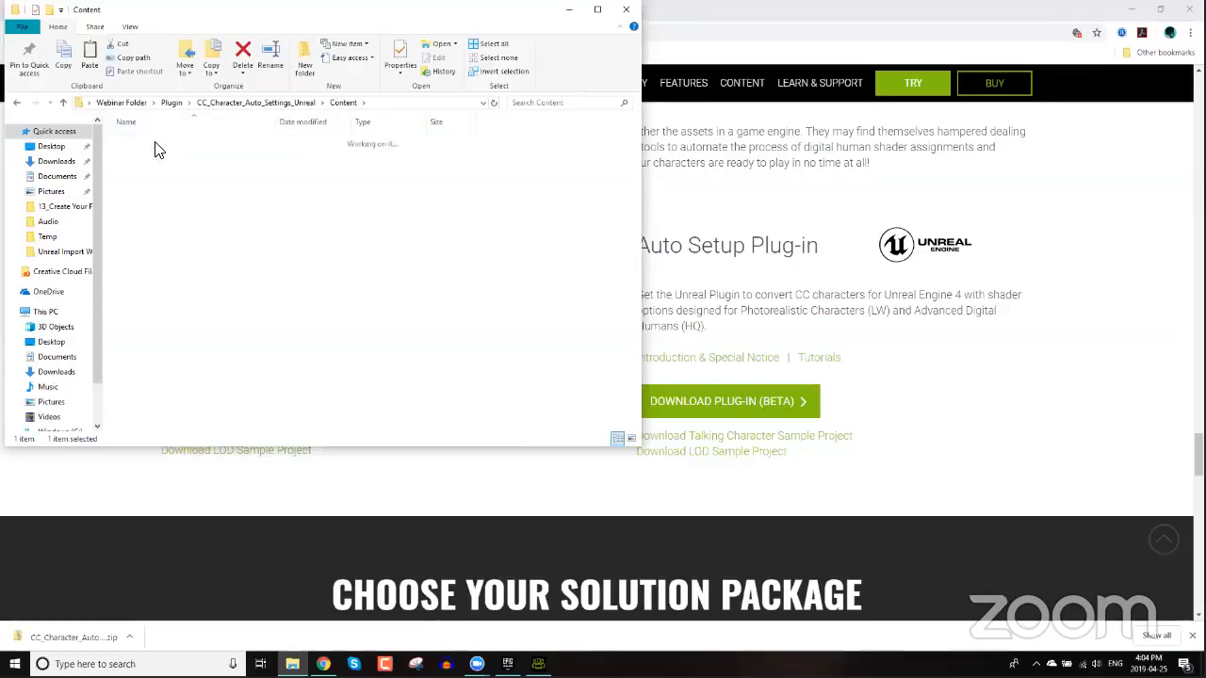
left_click(300, 103)
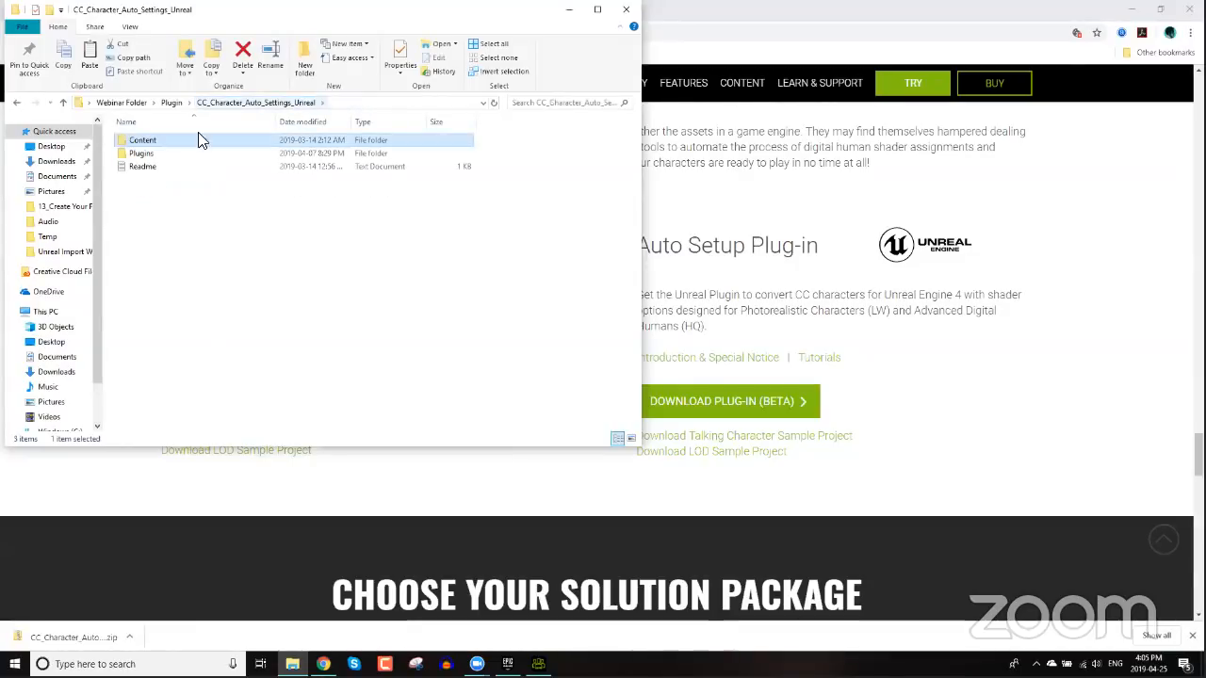
- Read the install instructions in the plug-in's Readme file and close it
left_click(146, 167)
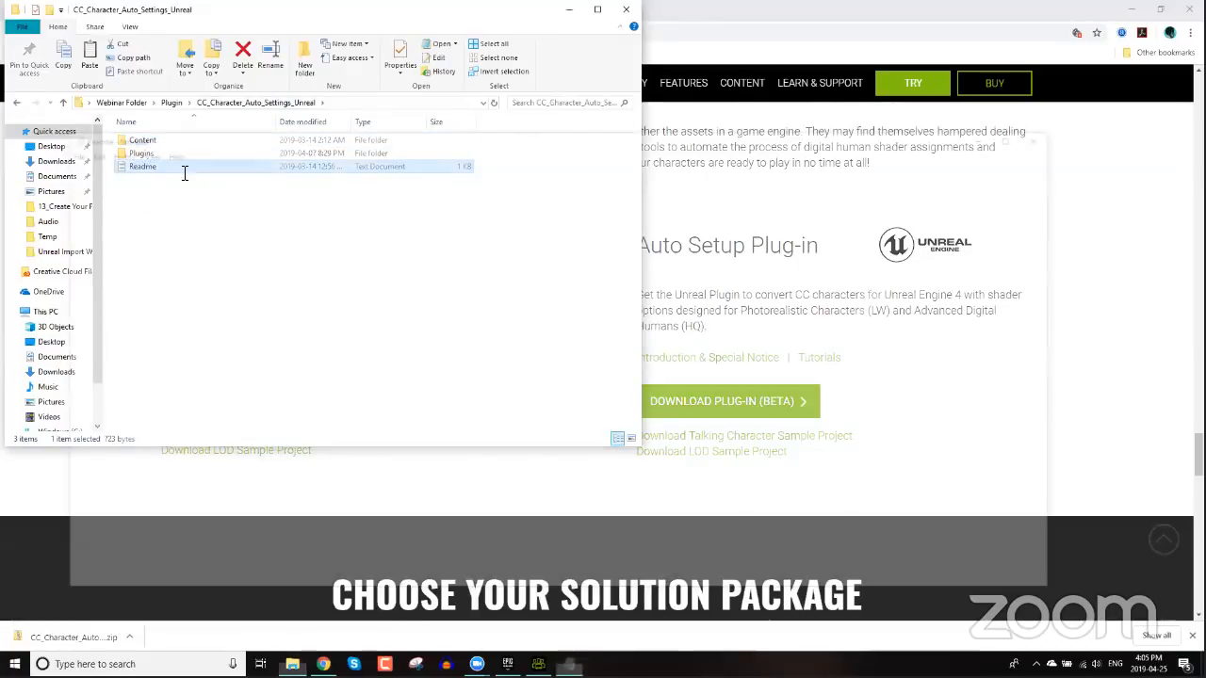
double_click(185, 170)
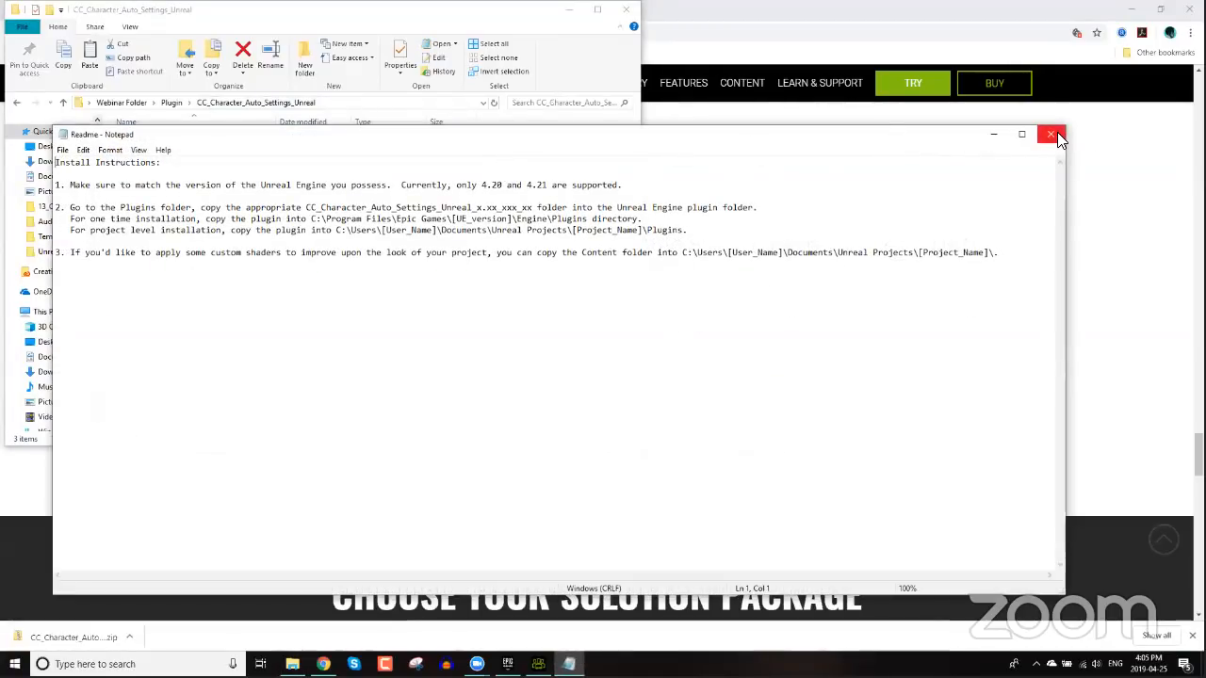
left_click(1052, 134)
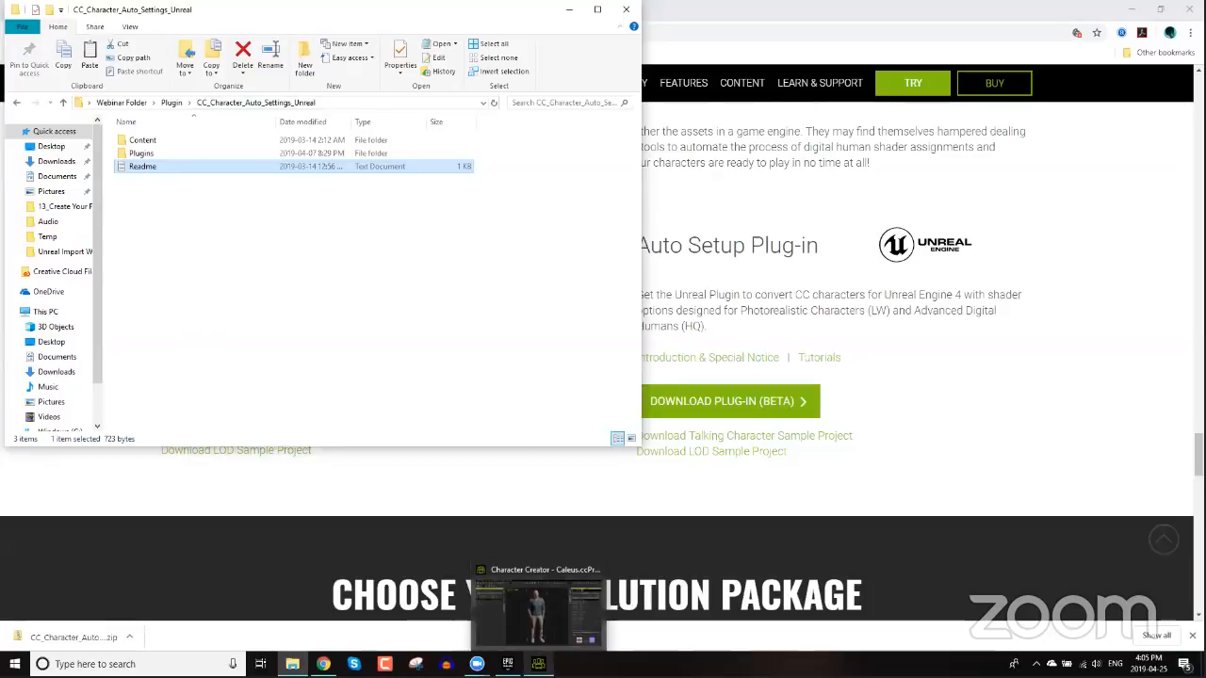
- Switch to Character Creator and examine the male character's body, clothing and facial skin detail from several angles
left_click(533, 603)
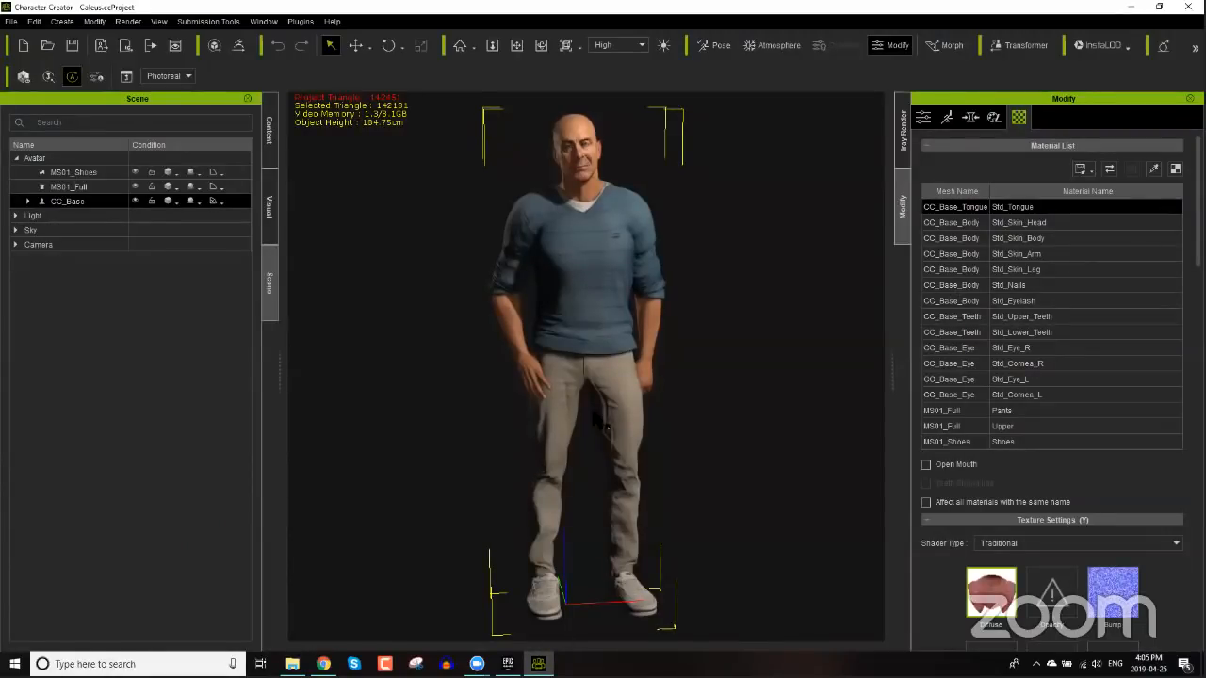
middle_click_drag(607, 188, 589, 247)
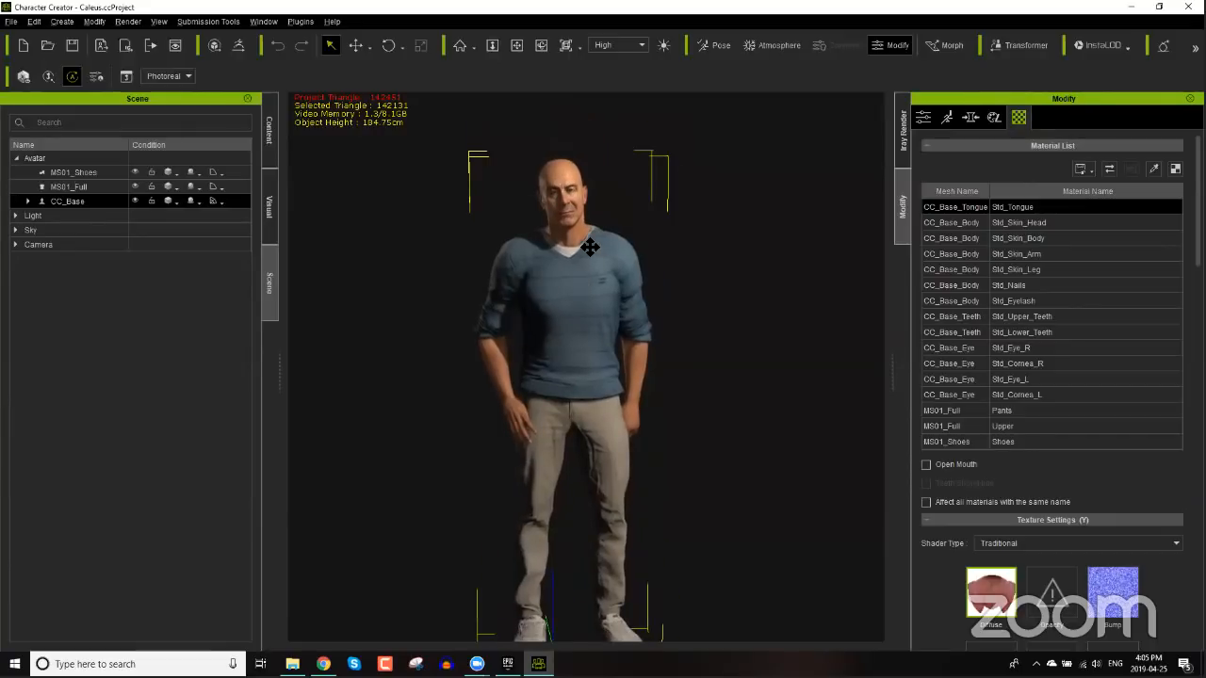
right_click_drag(646, 270, 718, 332)
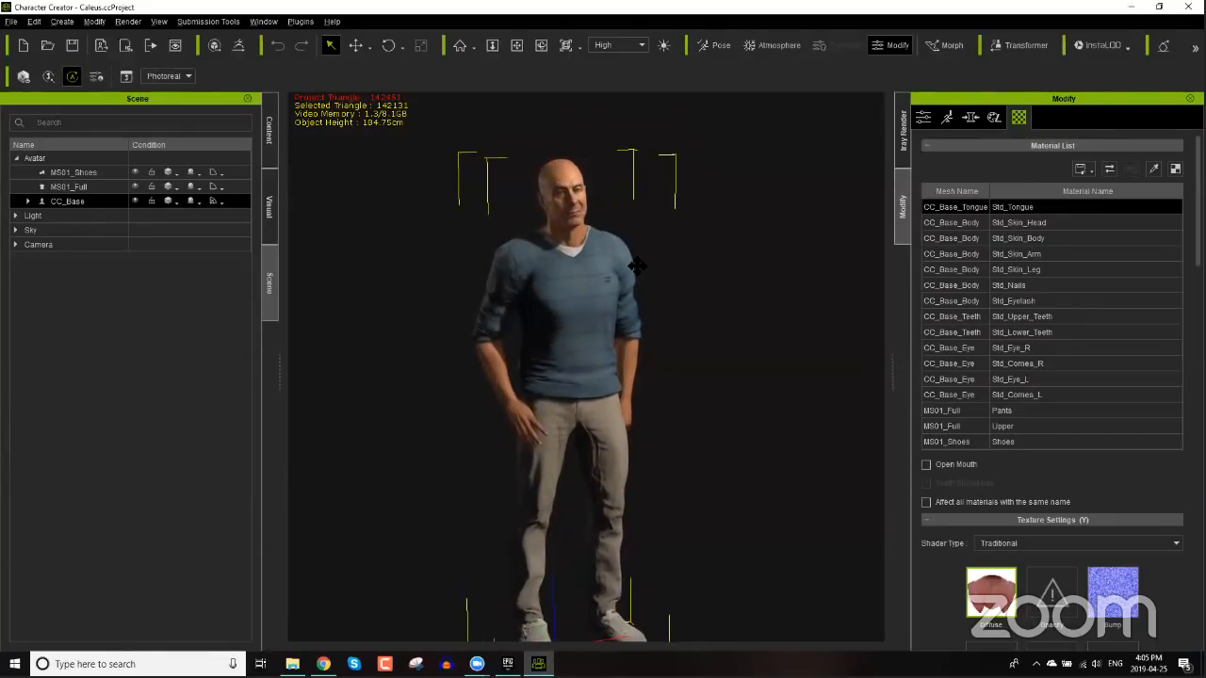
right_click_drag(636, 267, 637, 275)
scroll(637, 275, "up", 5)
middle_click_drag(637, 283, 674, 433)
scroll(632, 439, "up", 5)
right_click_drag(688, 433, 514, 447)
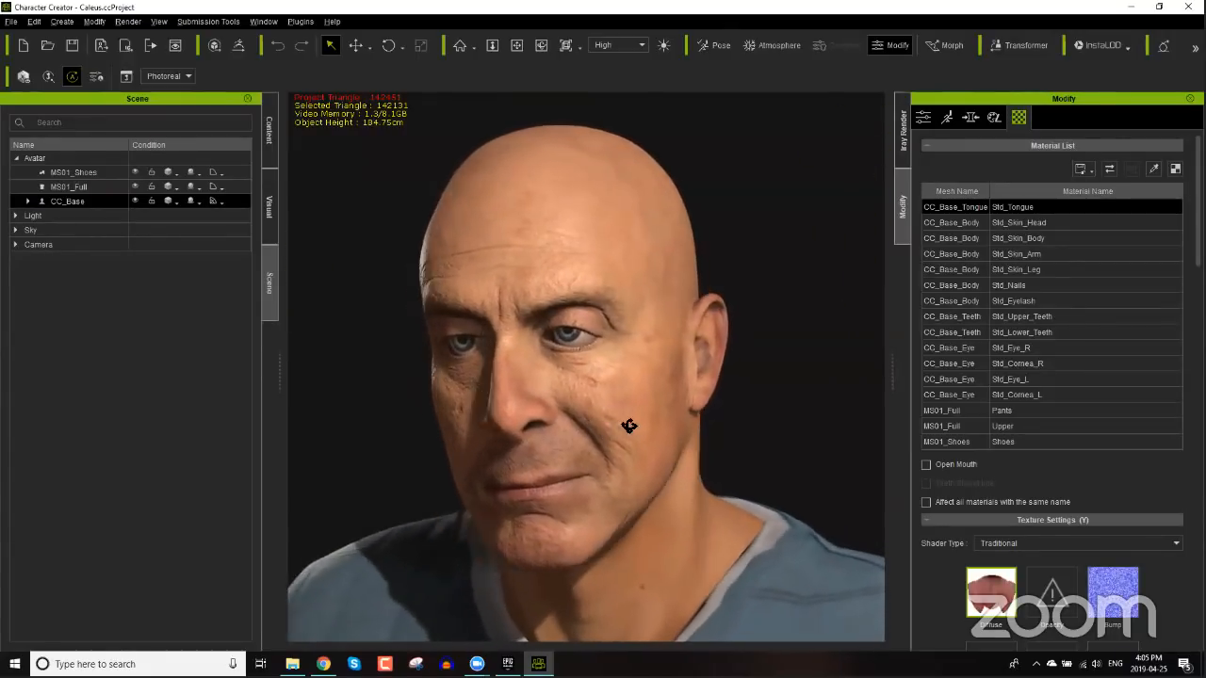
right_click_drag(627, 425, 641, 357)
right_click_drag(517, 422, 573, 404)
middle_click_drag(588, 441, 585, 397)
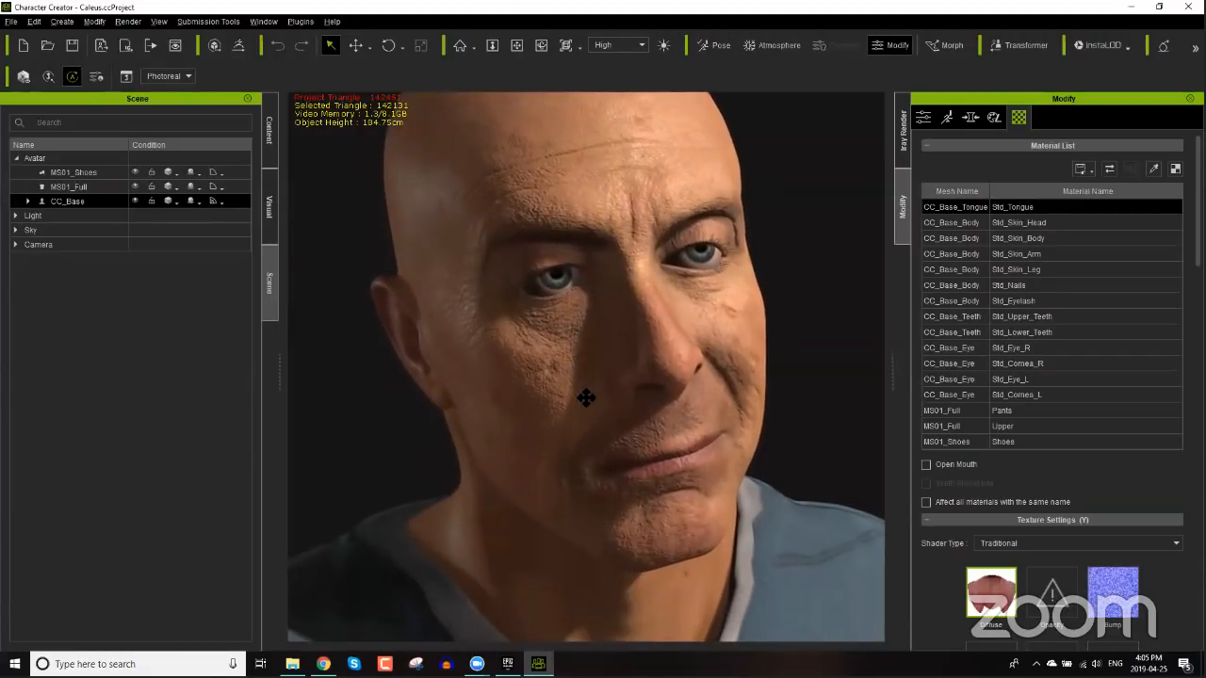
right_click_drag(584, 396, 586, 481, "alt")
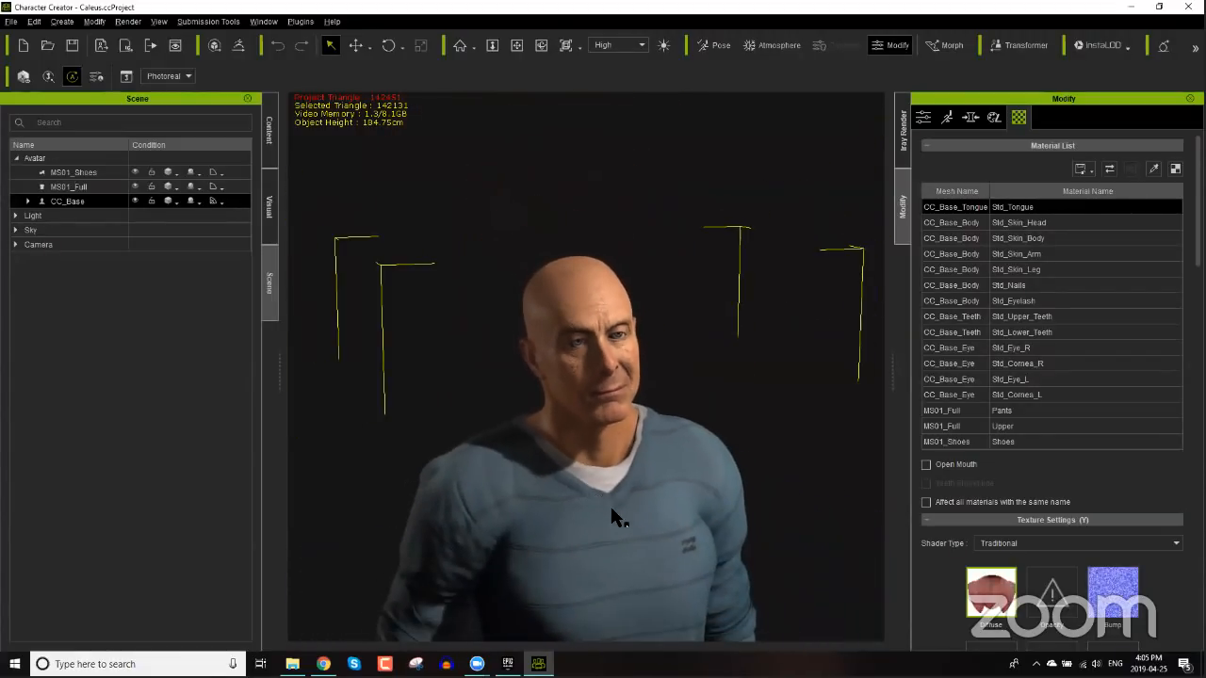
middle_click_drag(613, 518, 594, 368)
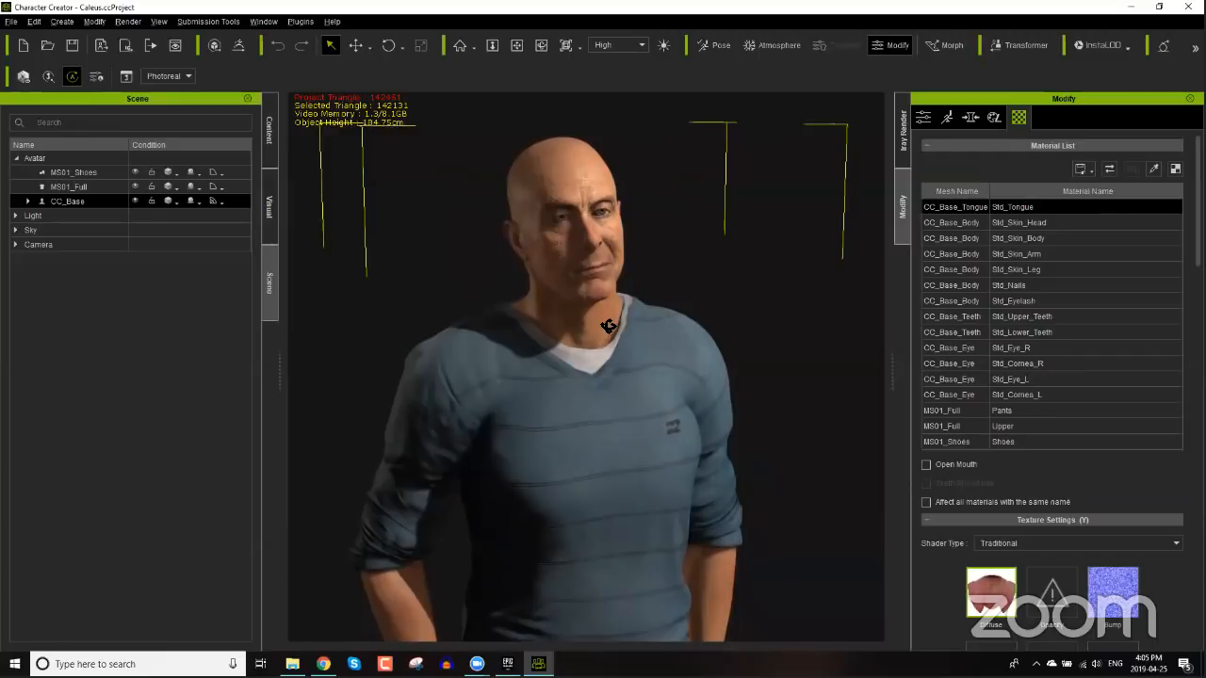
mouse_move(608, 325)
right_mouse_down()
mouse_move(597, 336)
mouse_move(594, 311)
right_mouse_up()
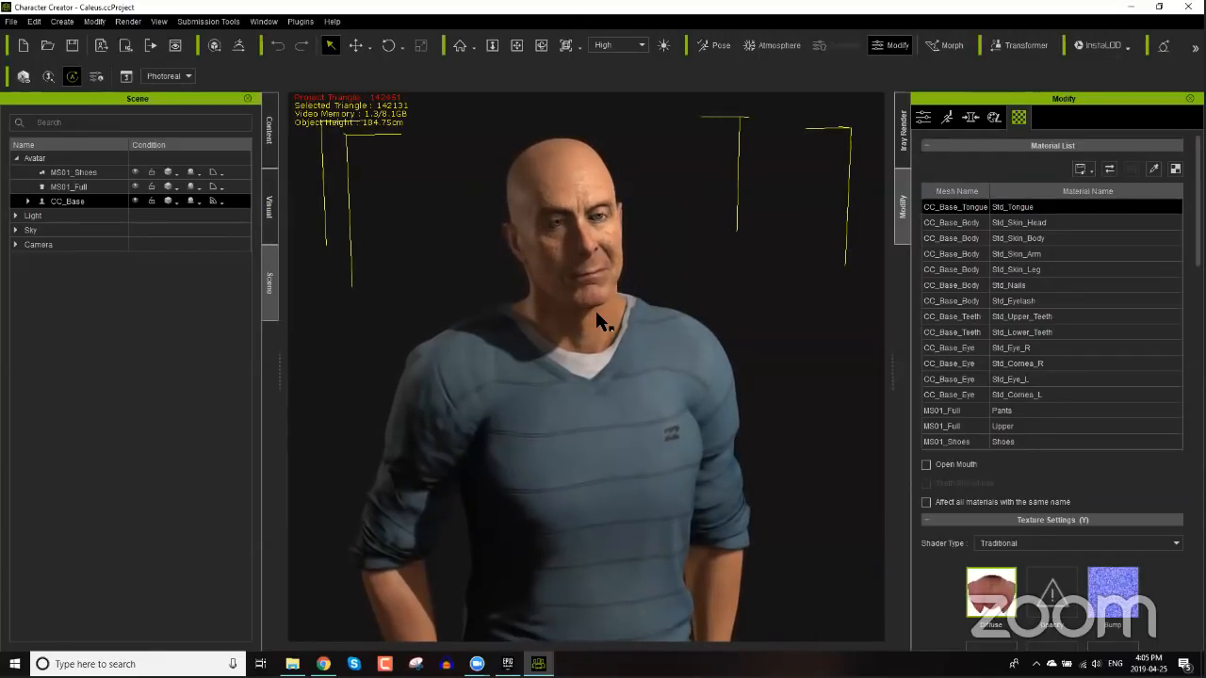
middle_click_drag(597, 291, 606, 340)
right_click_drag(606, 340, 605, 281, "alt")
middle_click_drag(597, 236, 619, 366)
right_click_drag(619, 366, 623, 329)
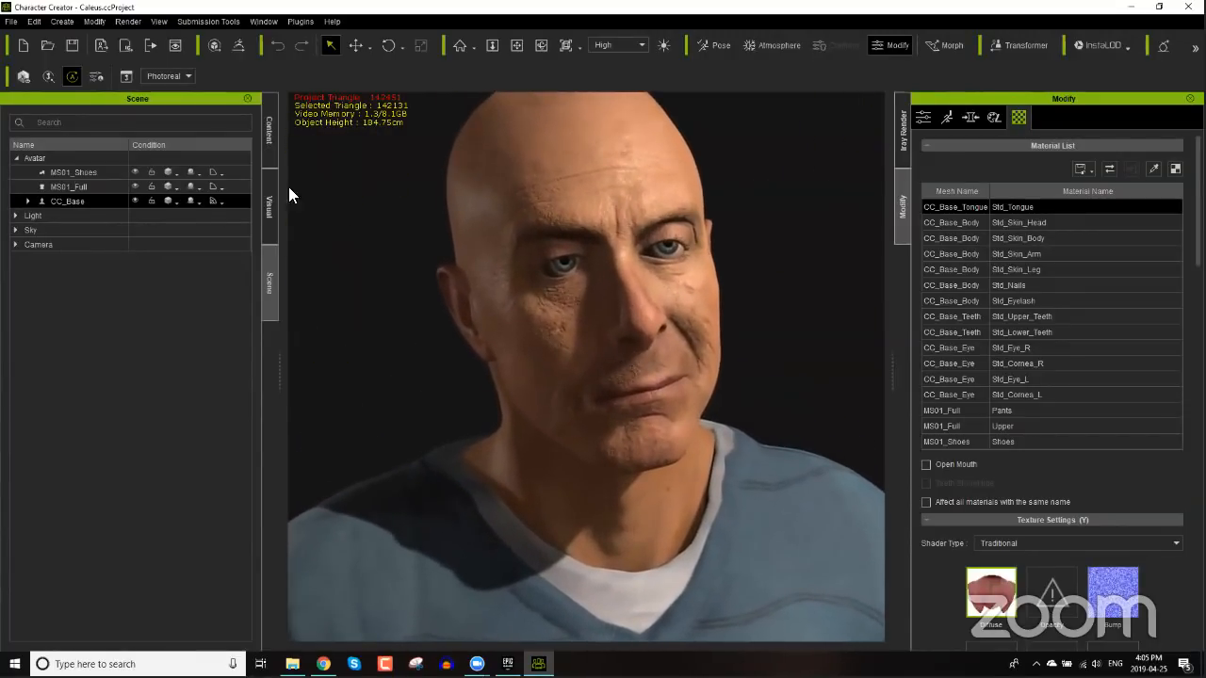
- Show the Normal skin templates in the content library
left_click(269, 132)
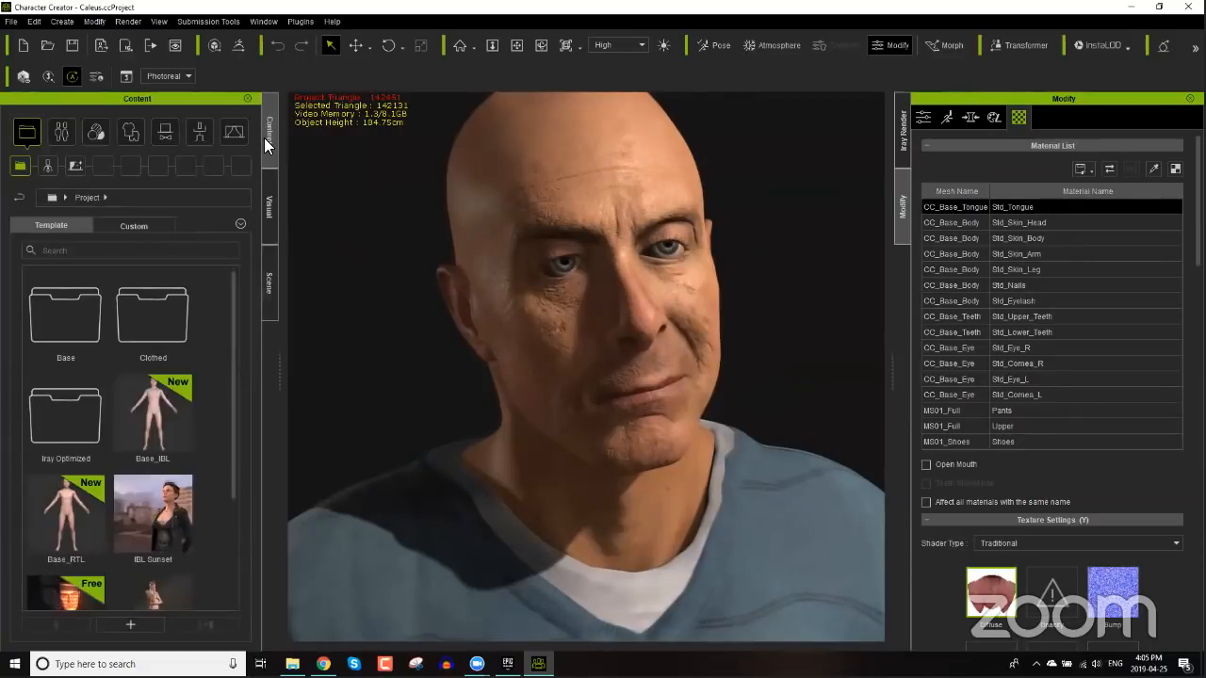
left_click(100, 130)
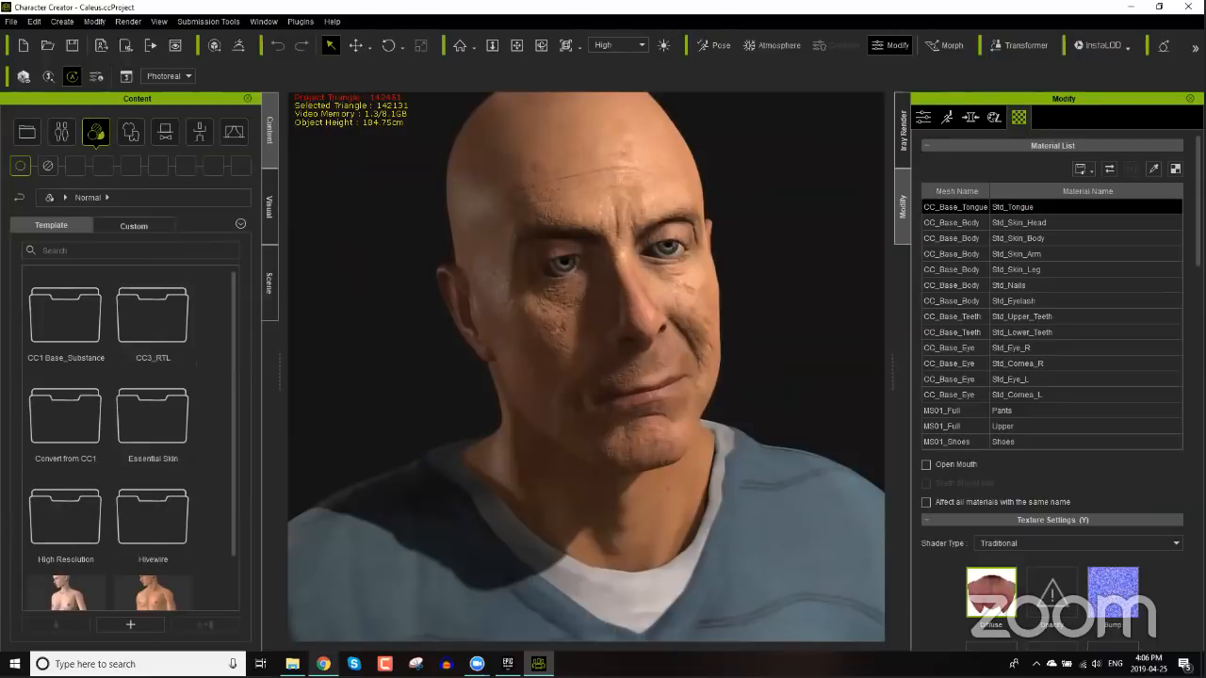
- Switch to Chrome, search the web for "cc3 rtl", open the CC3 Elite Characters forum topic and dismiss its print dialog
left_click(323, 664)
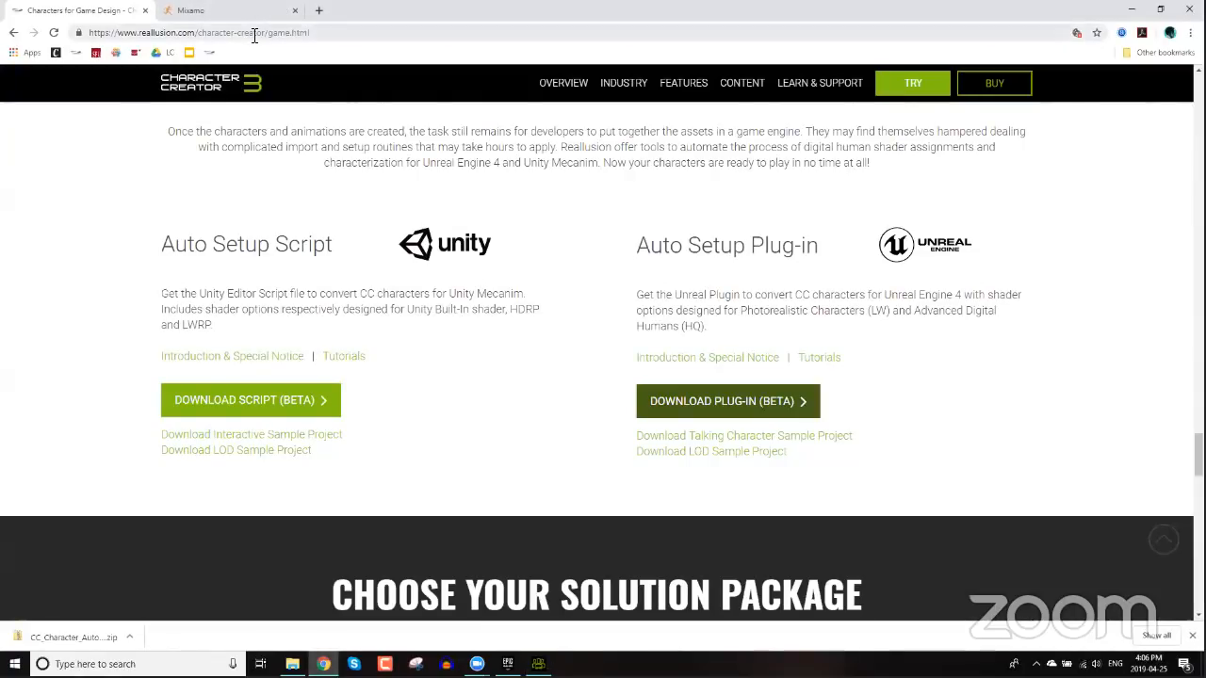
left_click(264, 33)
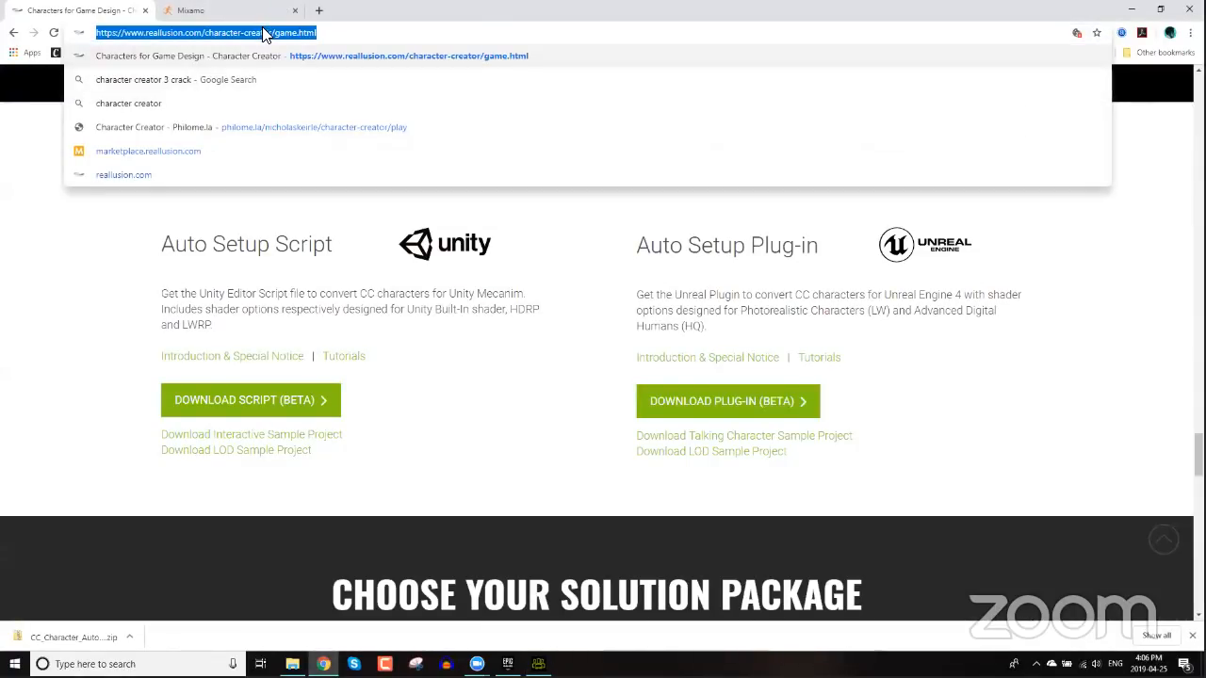
type("cc3 rtl")
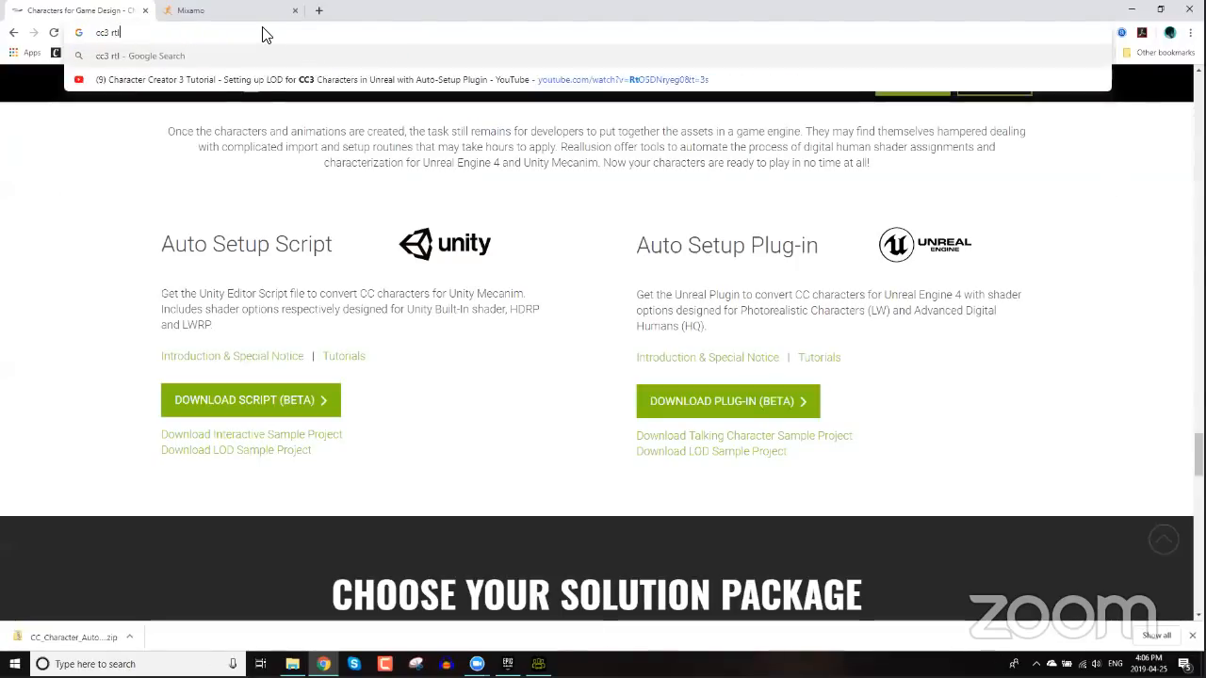
key("Return")
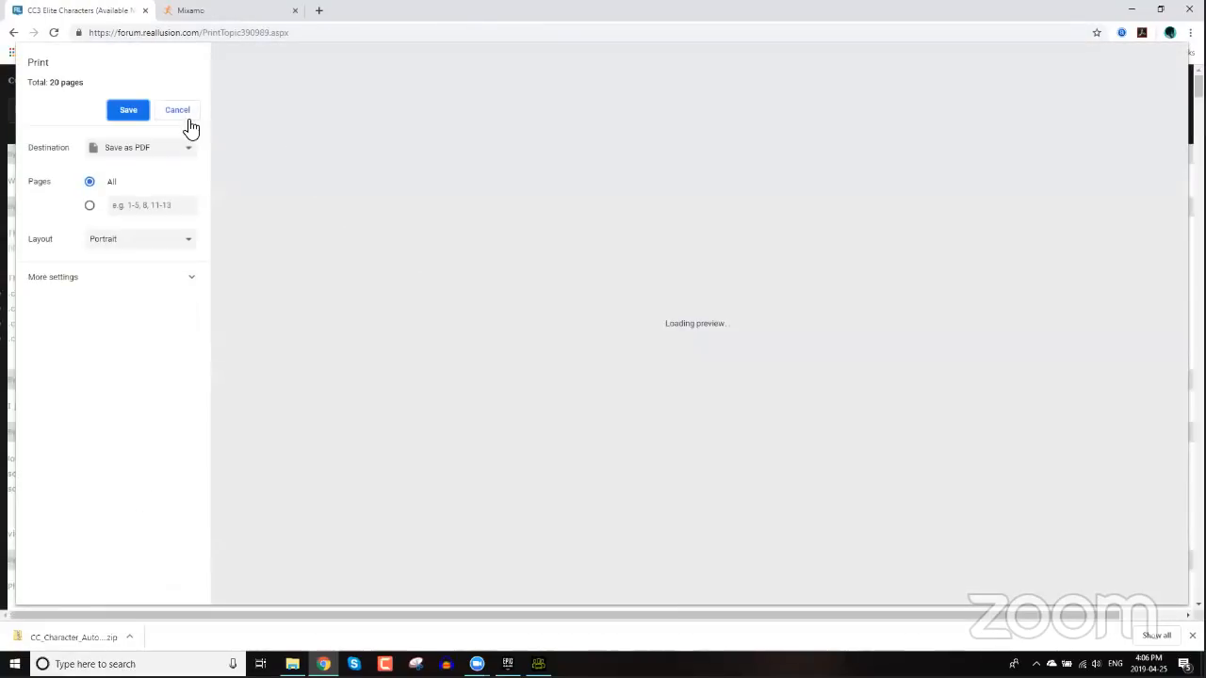
left_click(178, 110)
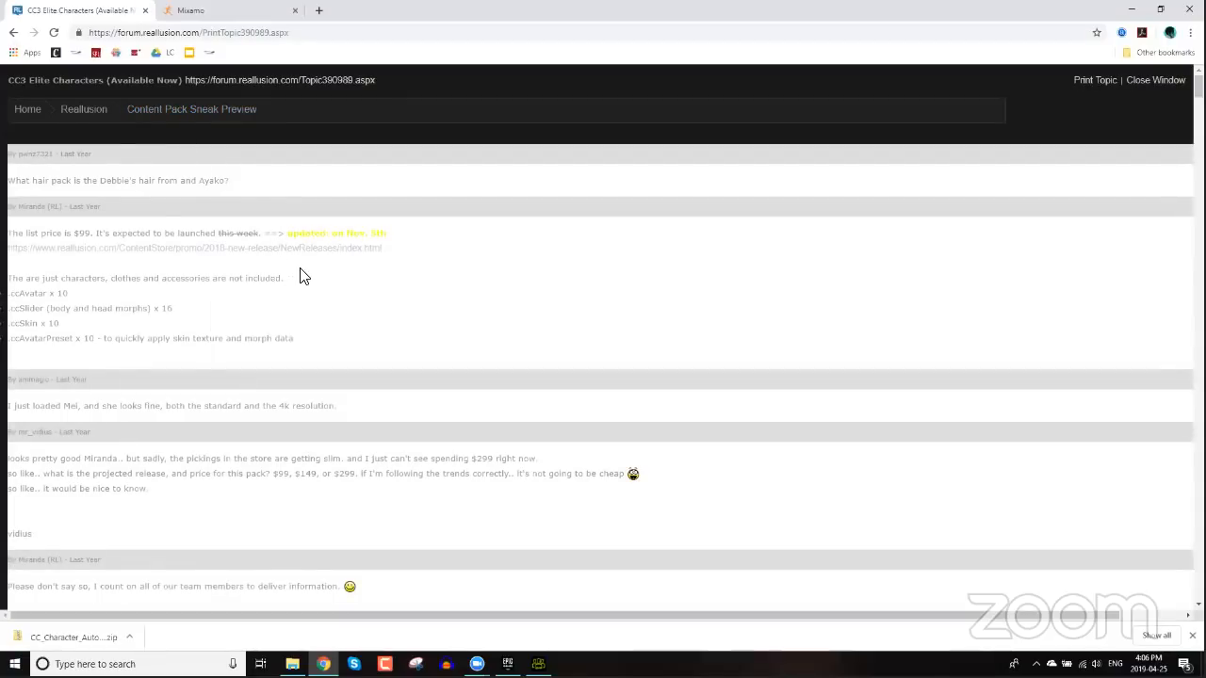
- Open the New Releases page linked in the forum topic and look through its product announcements
left_click(269, 250)
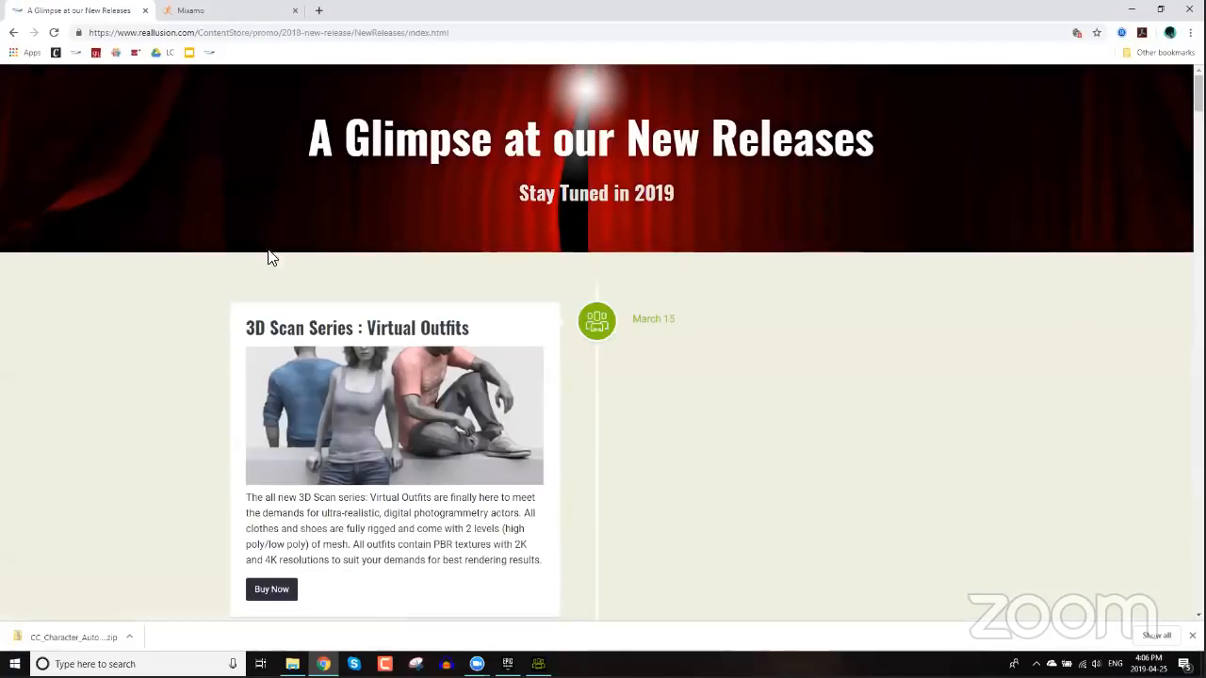
scroll(439, 241, "down", 9)
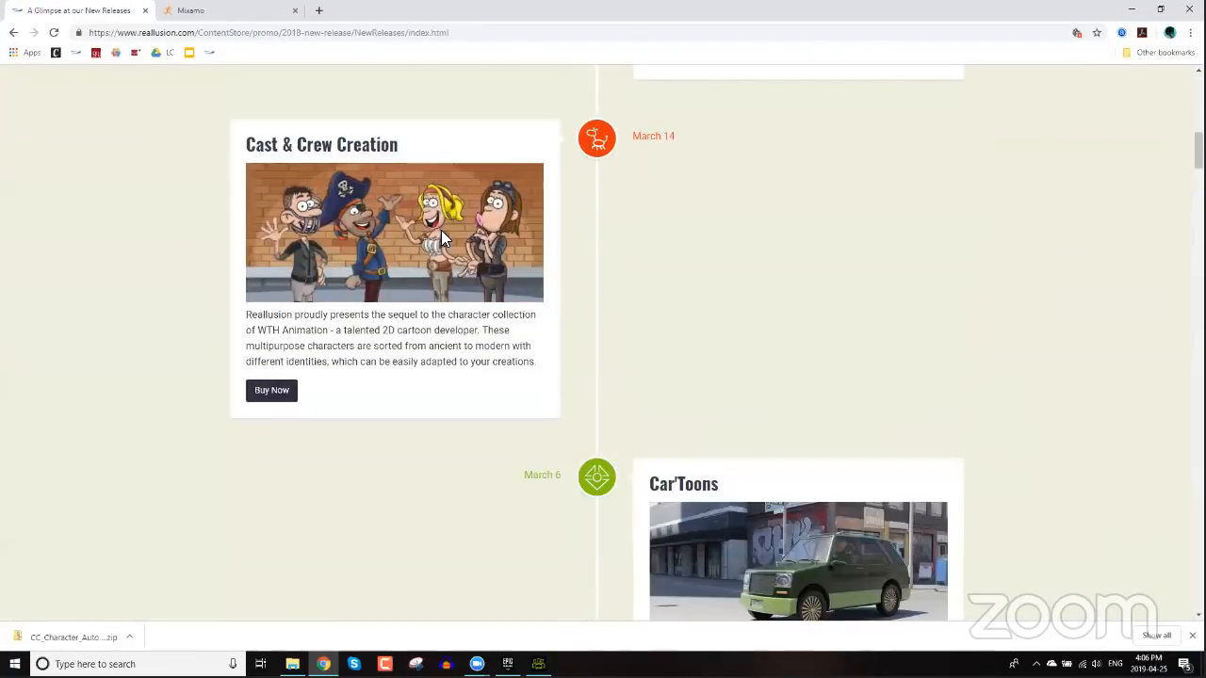
scroll(441, 236, "up", 6)
- Go to the Reallusion Content Store at reallusion.com/contentstore and open the Characters category of the iClone 3D assets
left_click(269, 34)
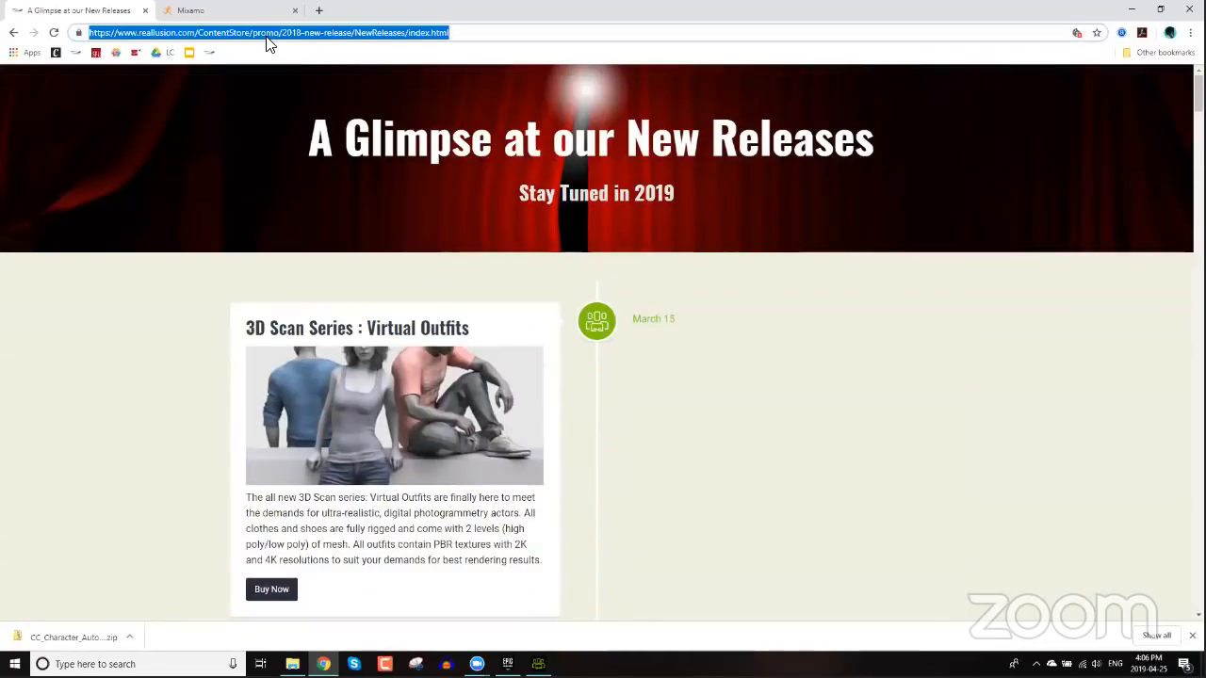
type("reallusion.com/")
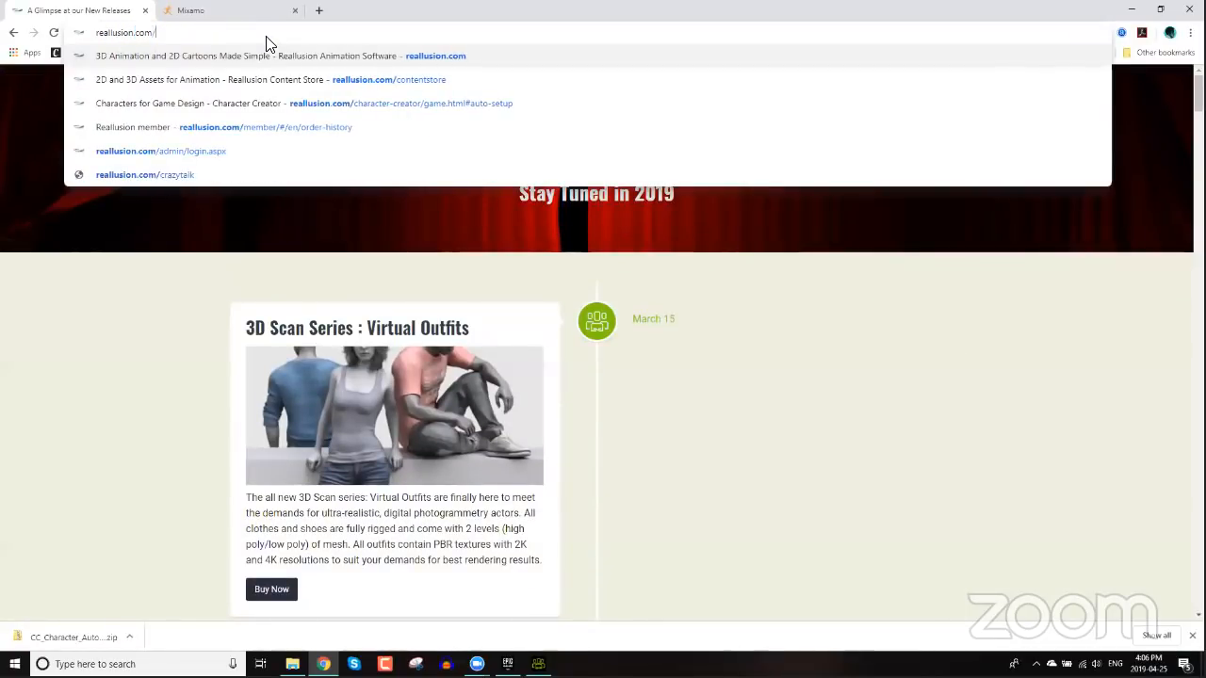
type("c")
key("Return")
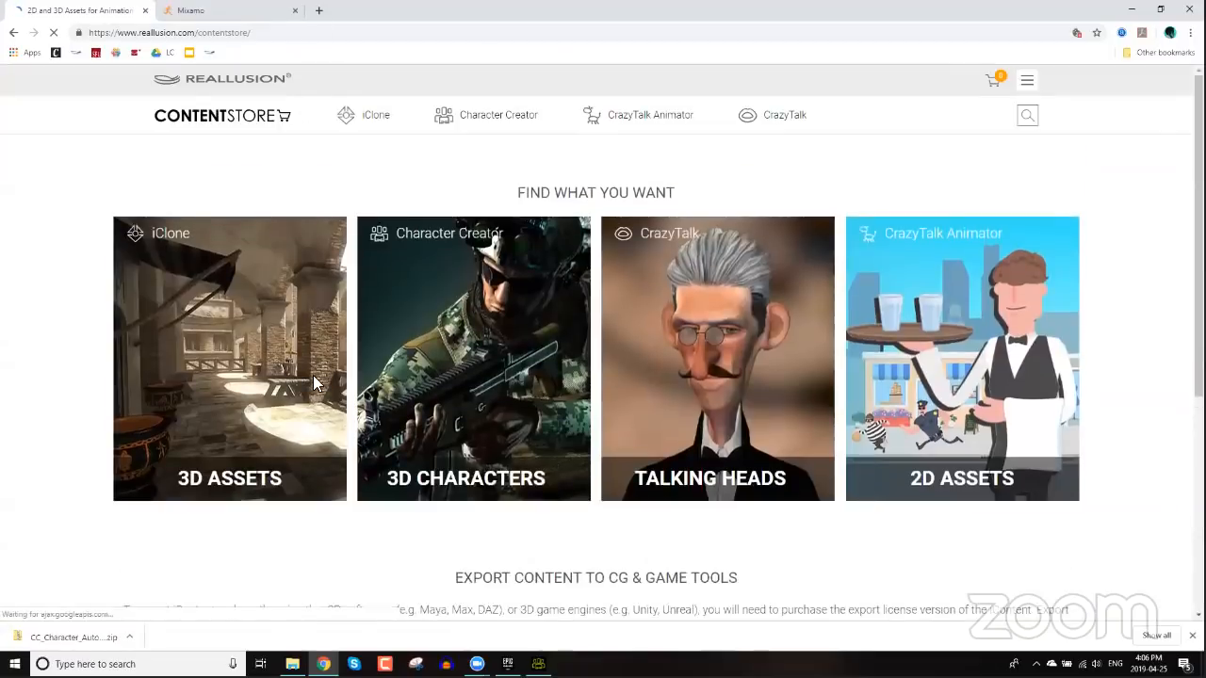
left_click(318, 484)
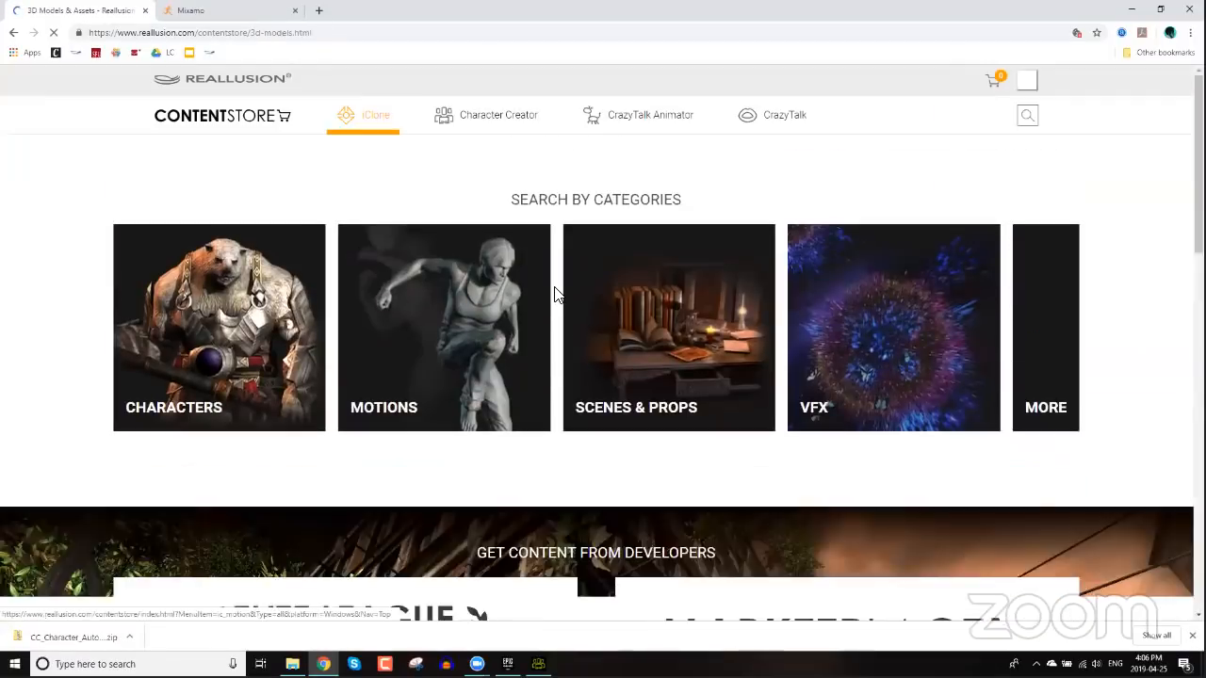
scroll(553, 292, "down", 6)
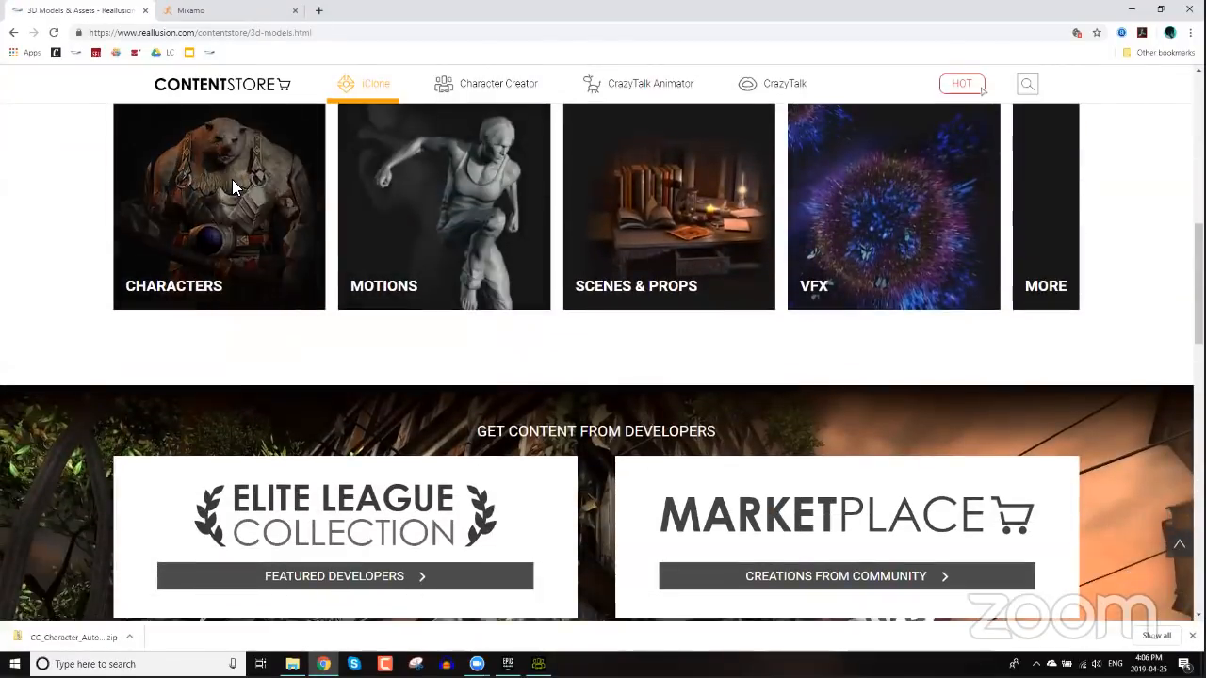
left_click(231, 179)
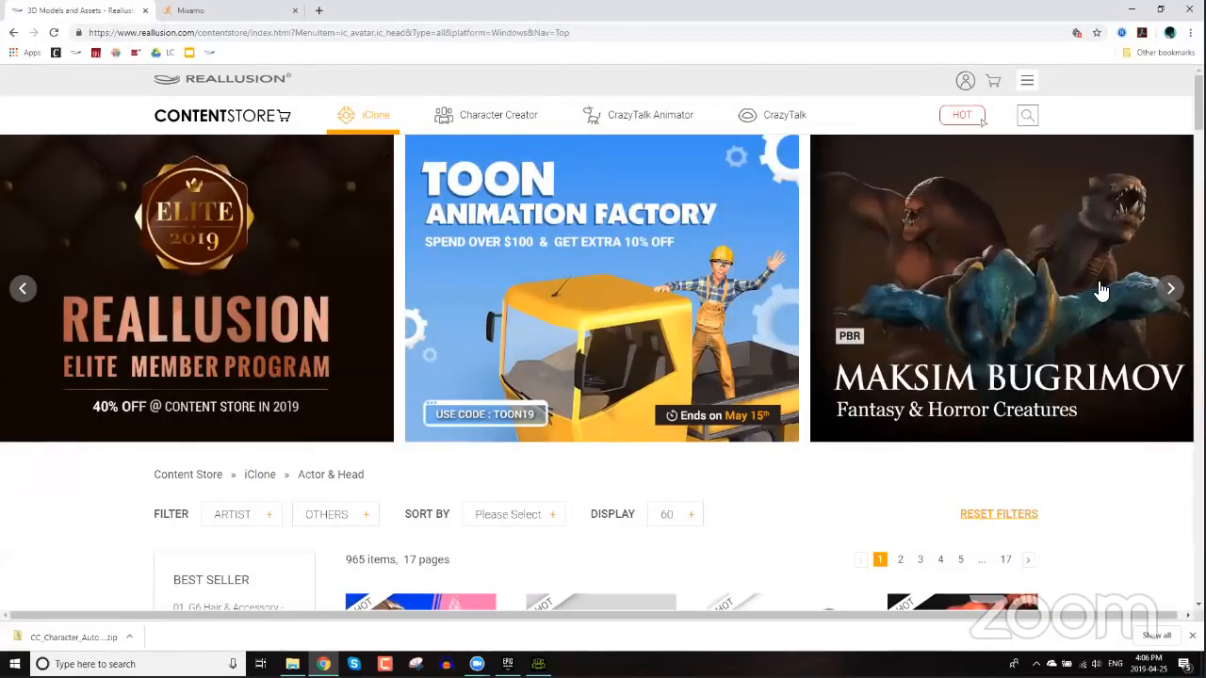
- Look through the promotional banners and the product listing of the iClone characters category for the elite character pack
left_click(1168, 292)
left_click(1169, 296)
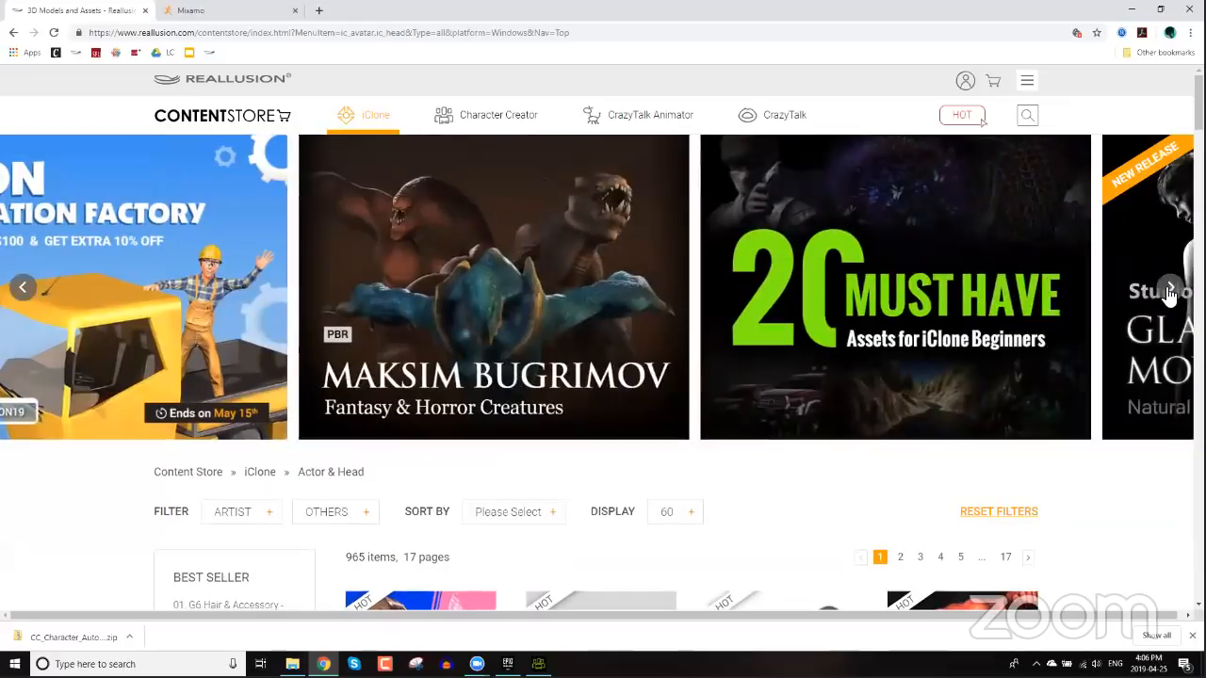
left_click(1171, 299)
left_click(1170, 295)
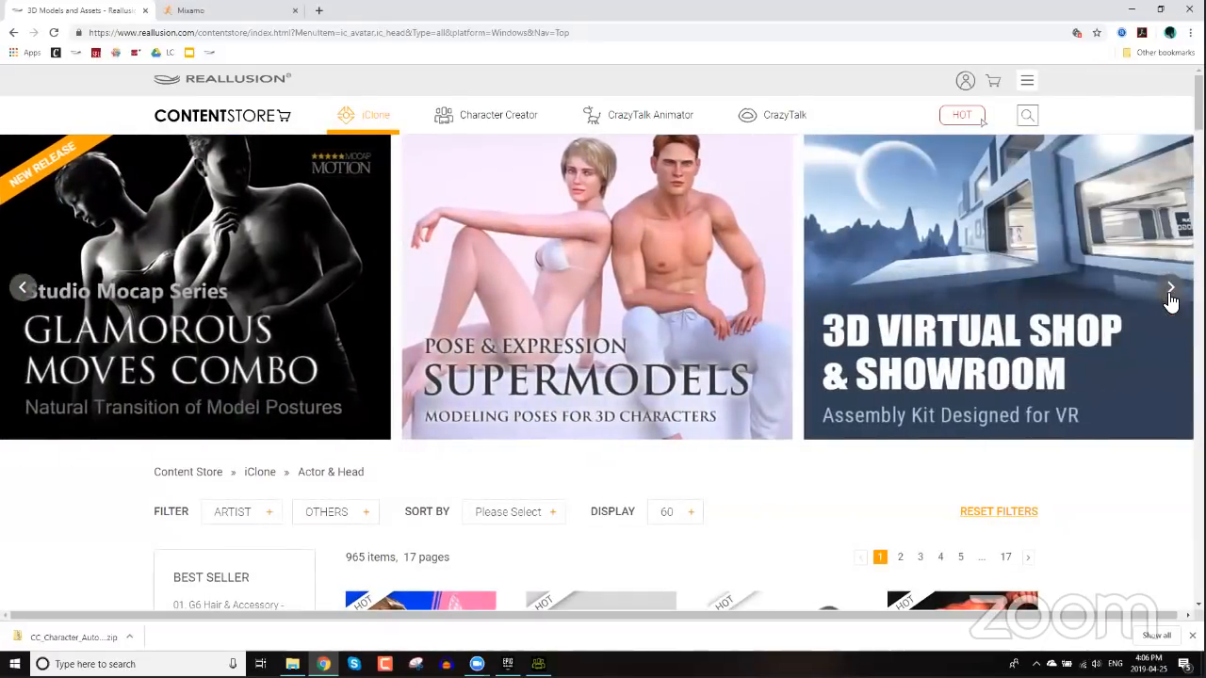
left_click(1169, 296)
left_click(1171, 300)
left_click(1171, 300)
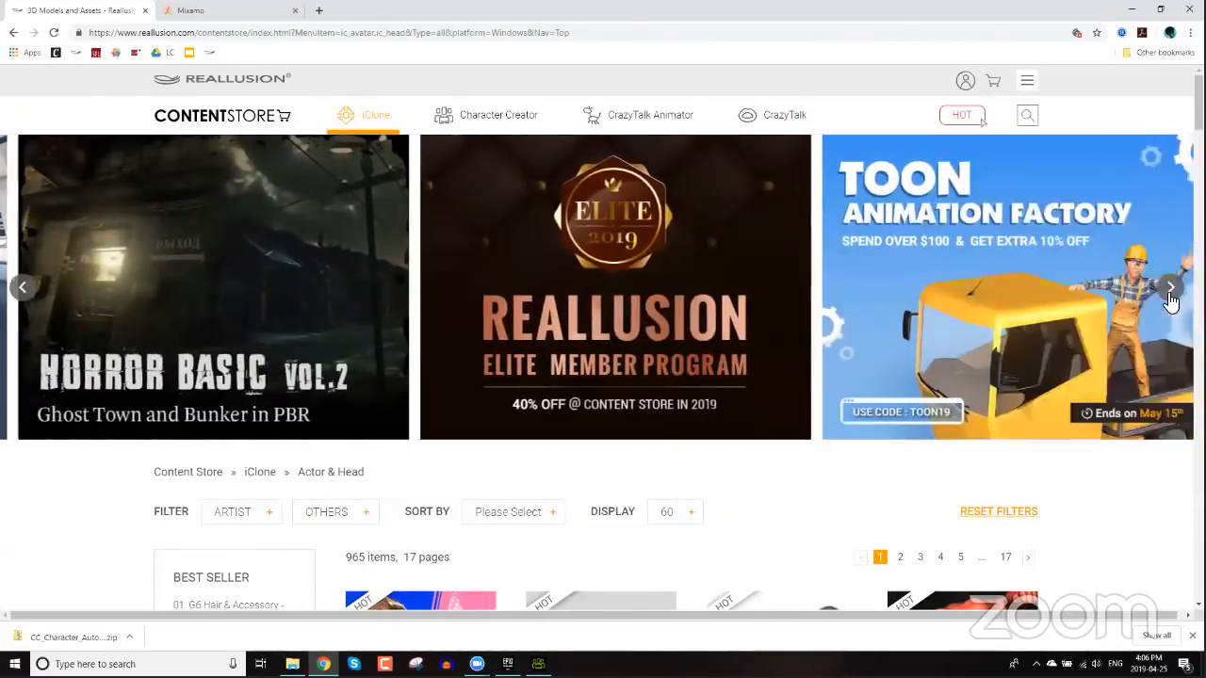
left_click(1172, 300)
left_click(1171, 299)
left_click(1171, 300)
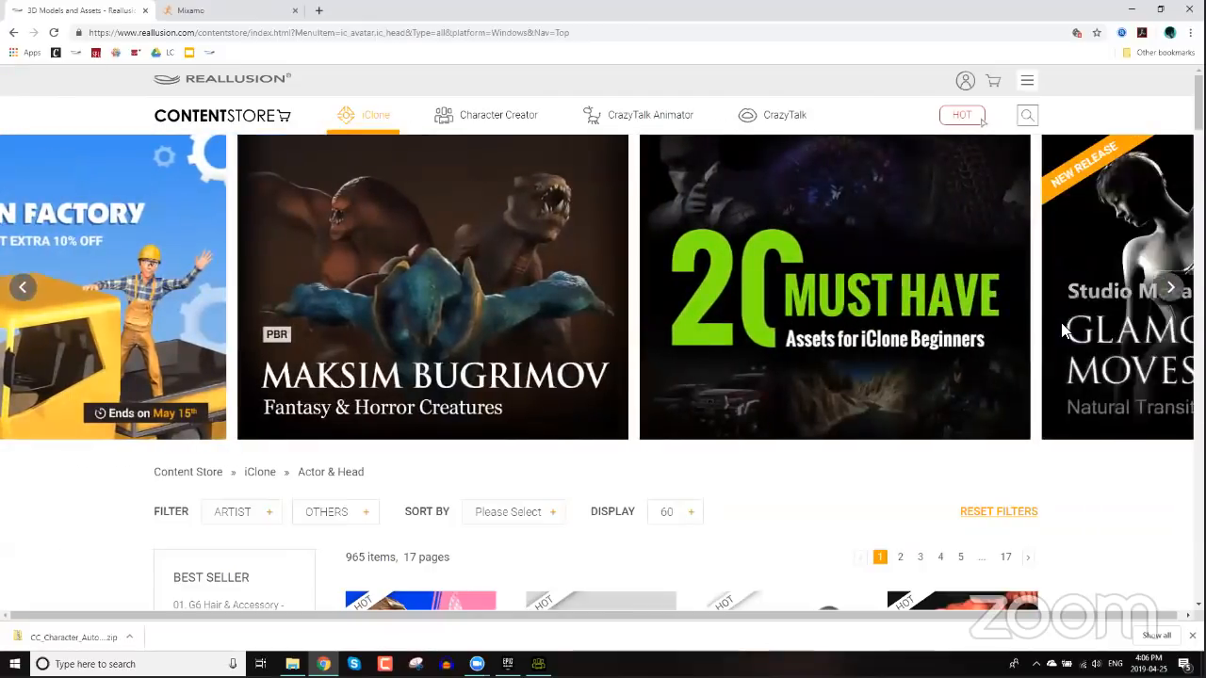
scroll(1061, 322, "down", 1)
scroll(1061, 323, "down", 3)
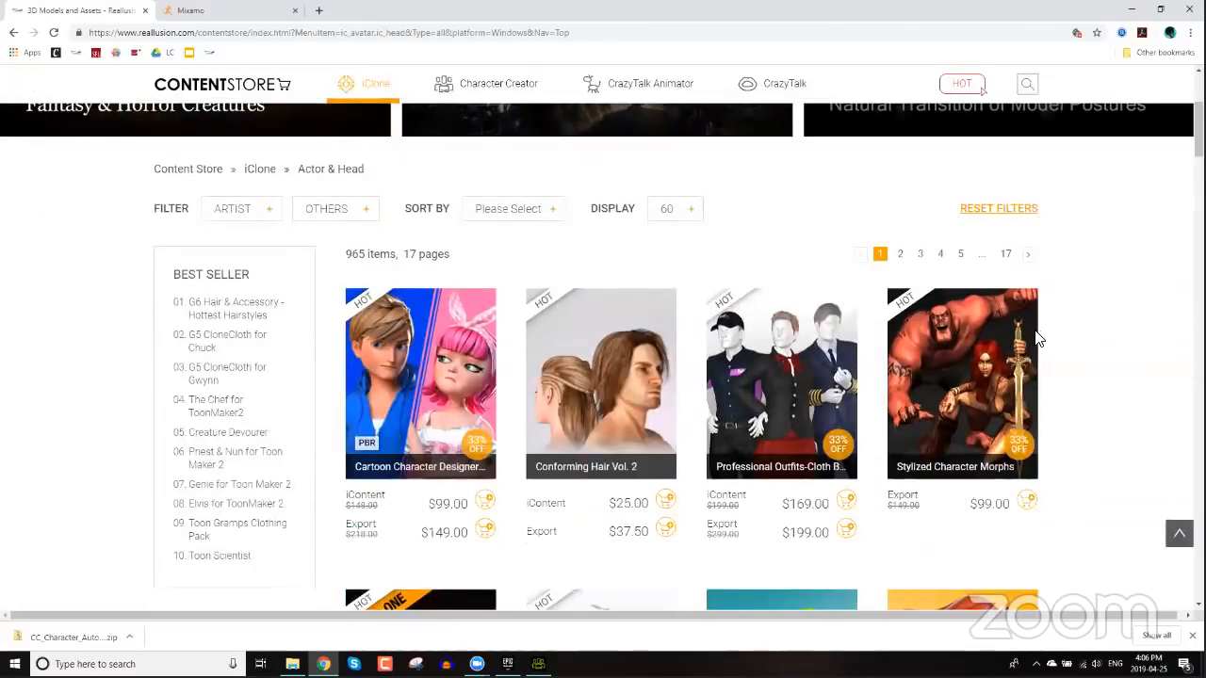
scroll(1040, 336, "down", 3)
- Search the iClone content for "elite" and look through the matching products
left_click(1025, 84)
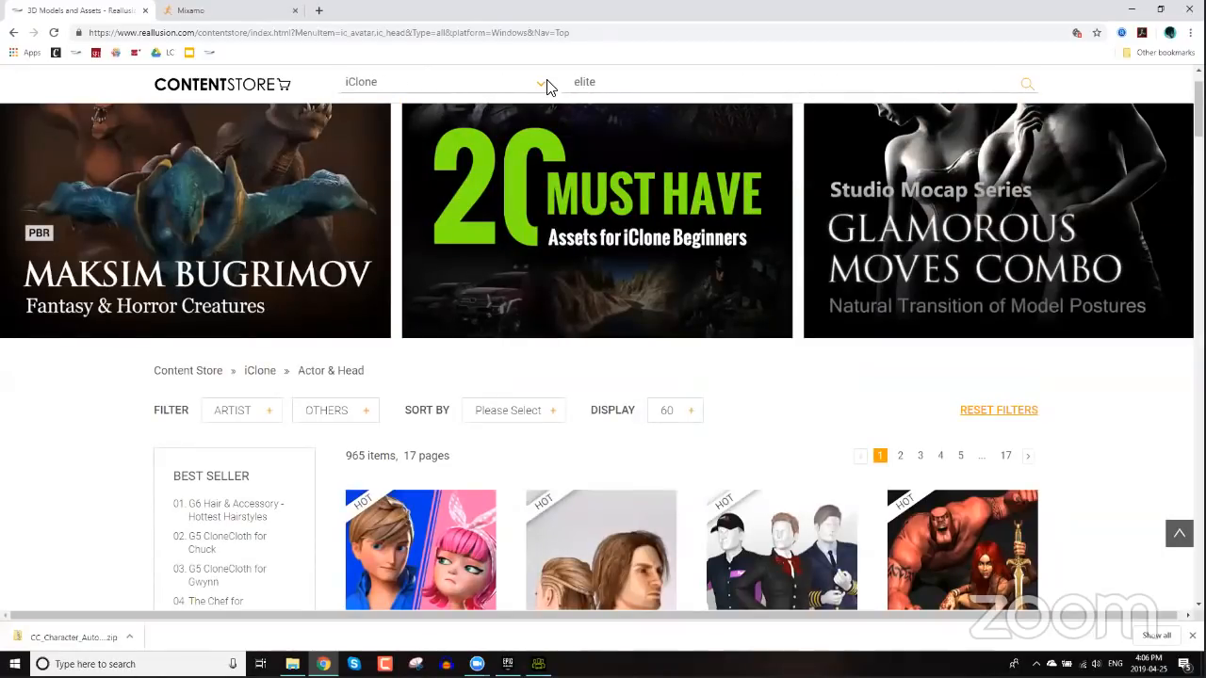
left_click(598, 91)
left_click(599, 105)
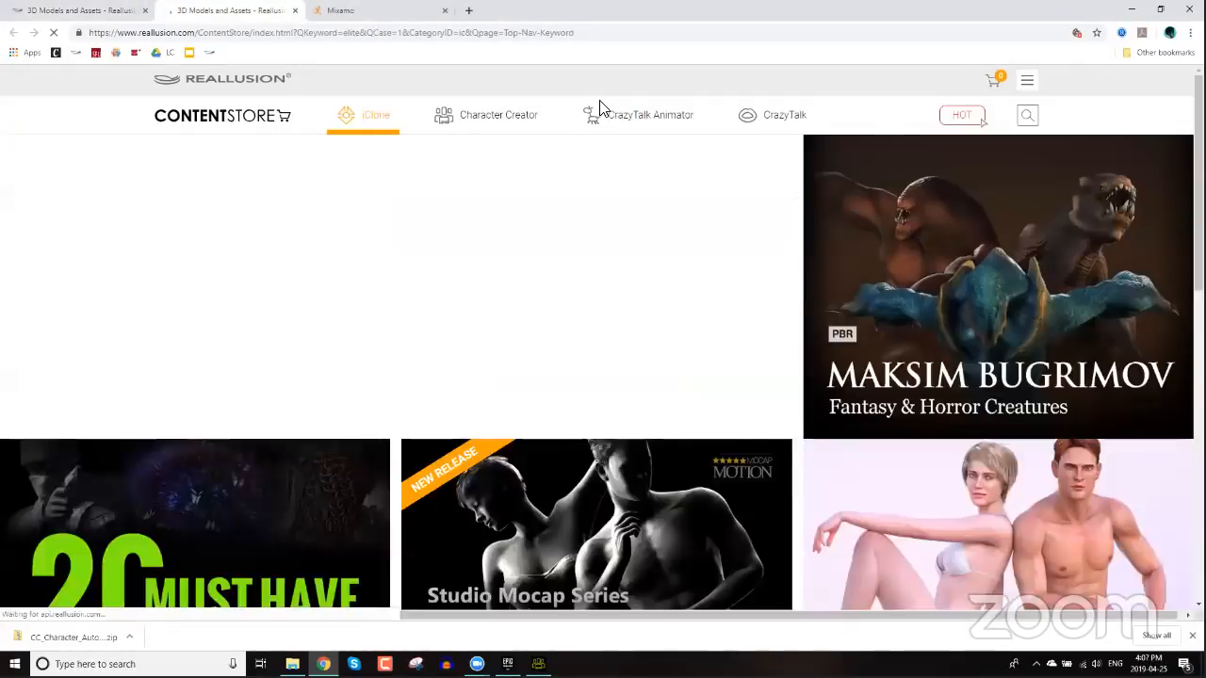
mouse_move(601, 113)
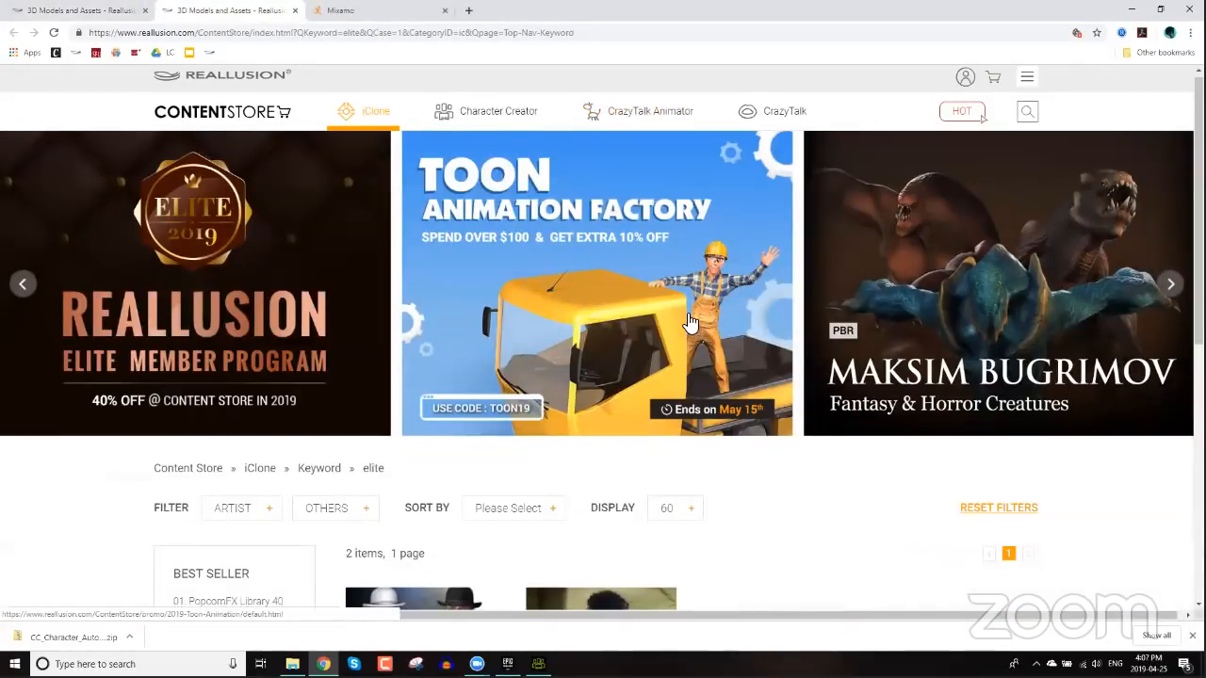
scroll(689, 306, "down", 5)
scroll(771, 249, "down", 1)
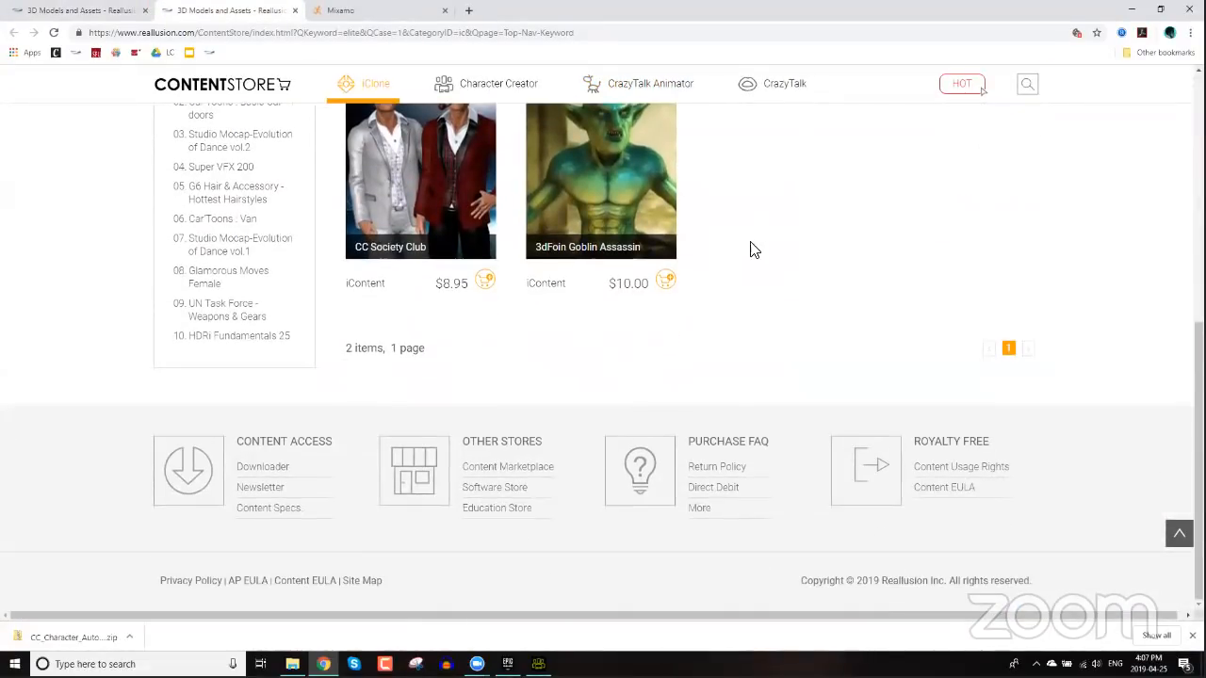
scroll(782, 235, "up", 5)
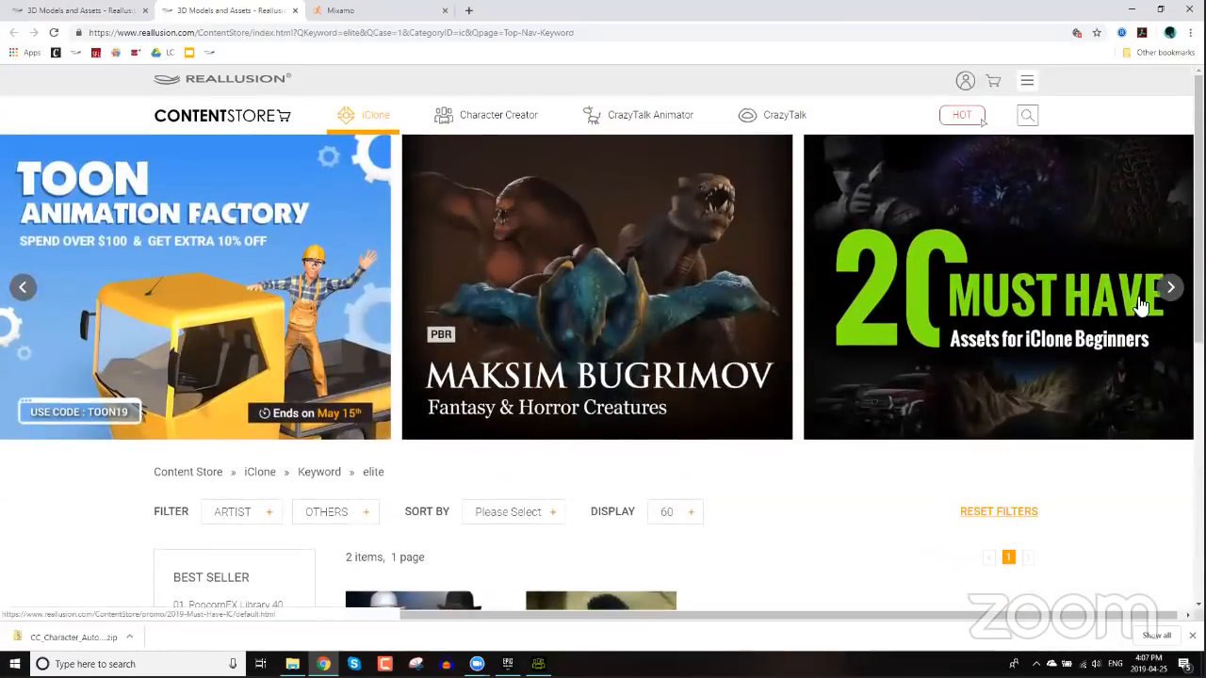
- Examine the Pose & Expression Supermodels product page and its recommended content, and close the "elite" search results page
left_click(1169, 291)
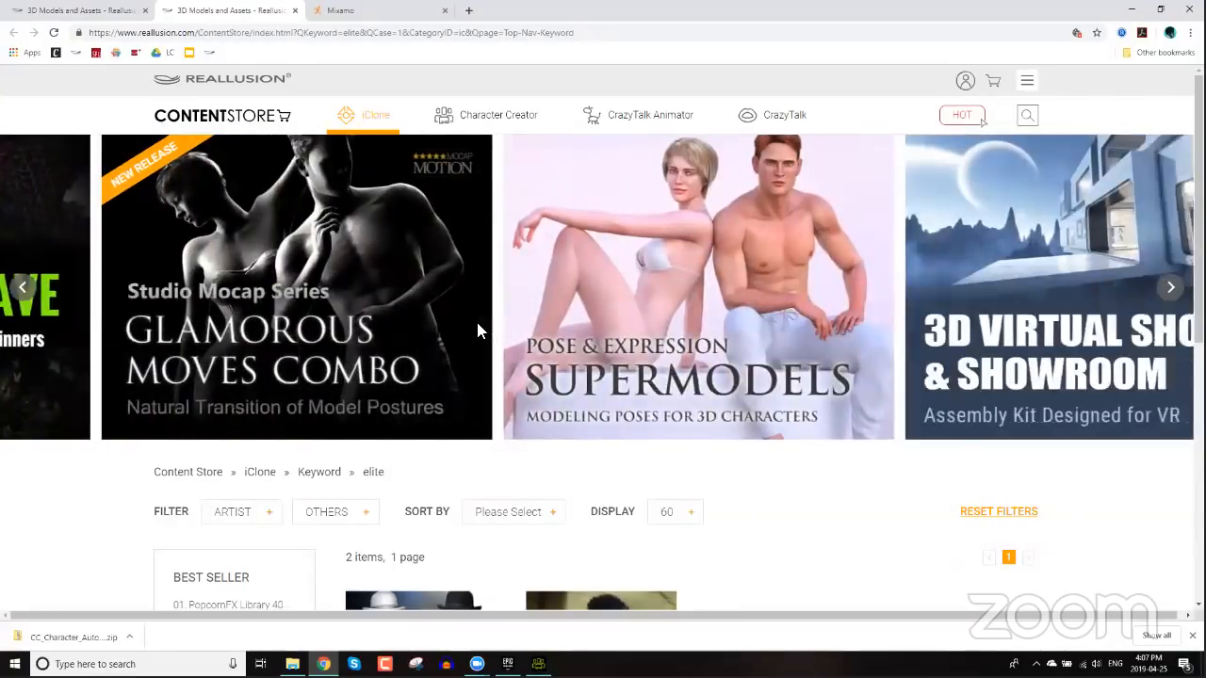
left_click(478, 330)
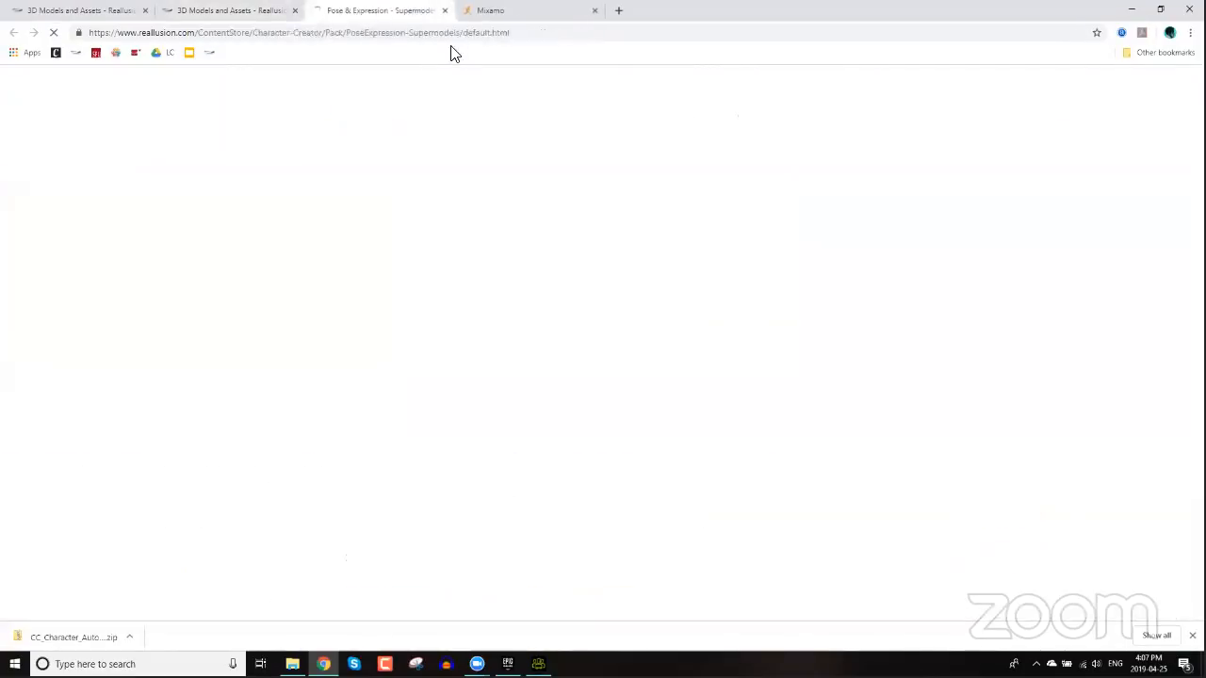
scroll(611, 290, "down", 4)
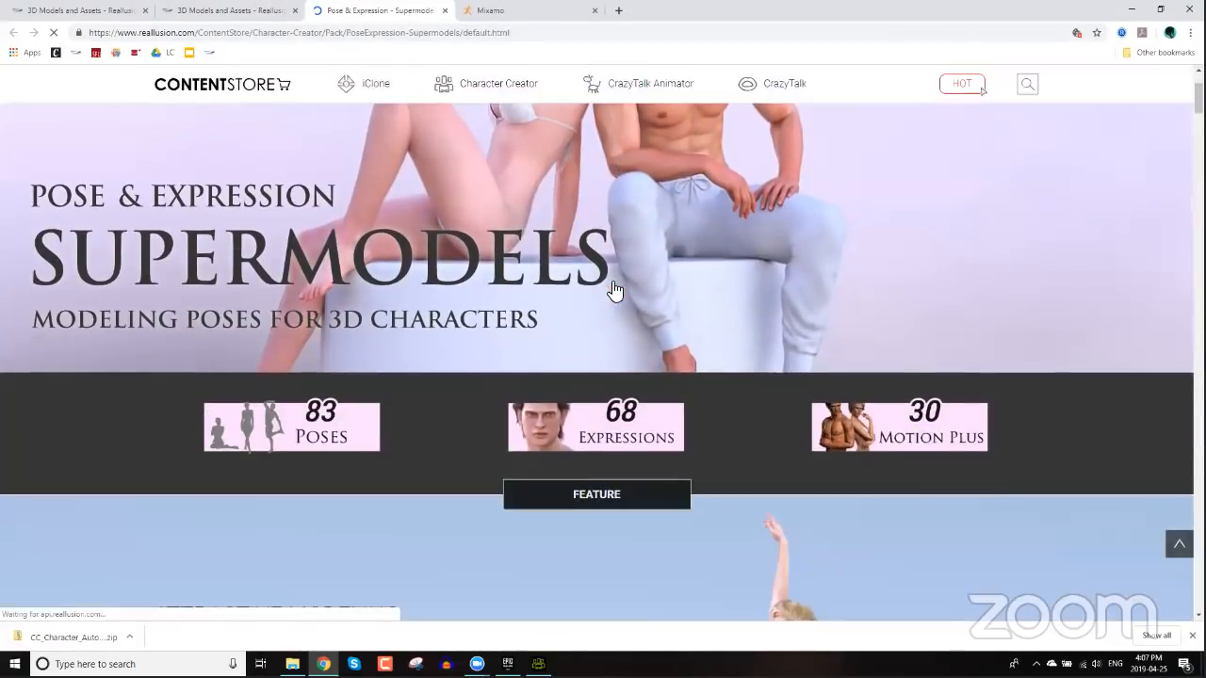
scroll(857, 257, "down", 1)
scroll(855, 254, "down", 15)
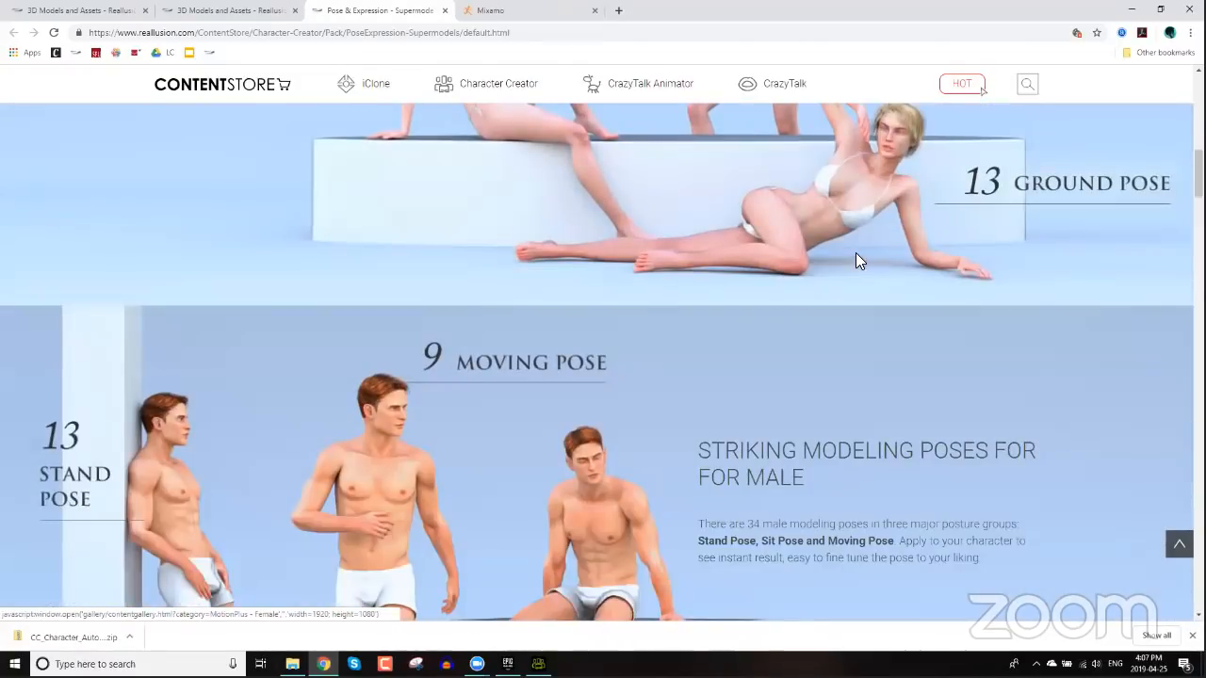
scroll(844, 270, "up", 2)
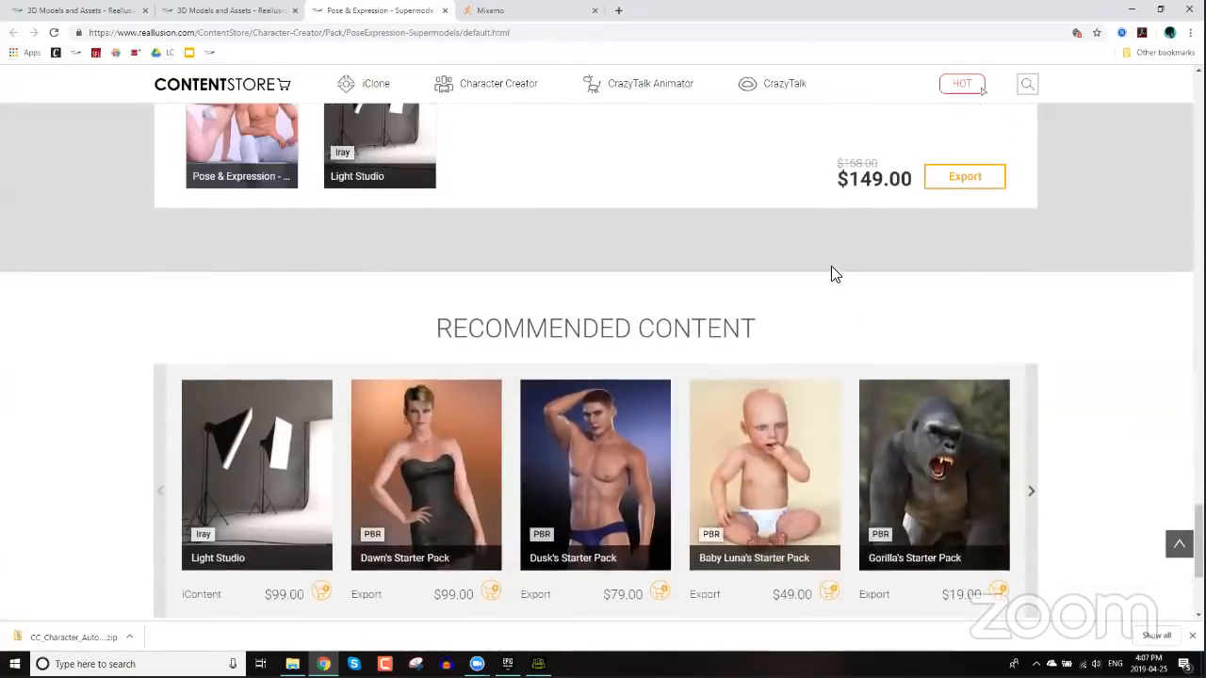
scroll(617, 290, "down", 4)
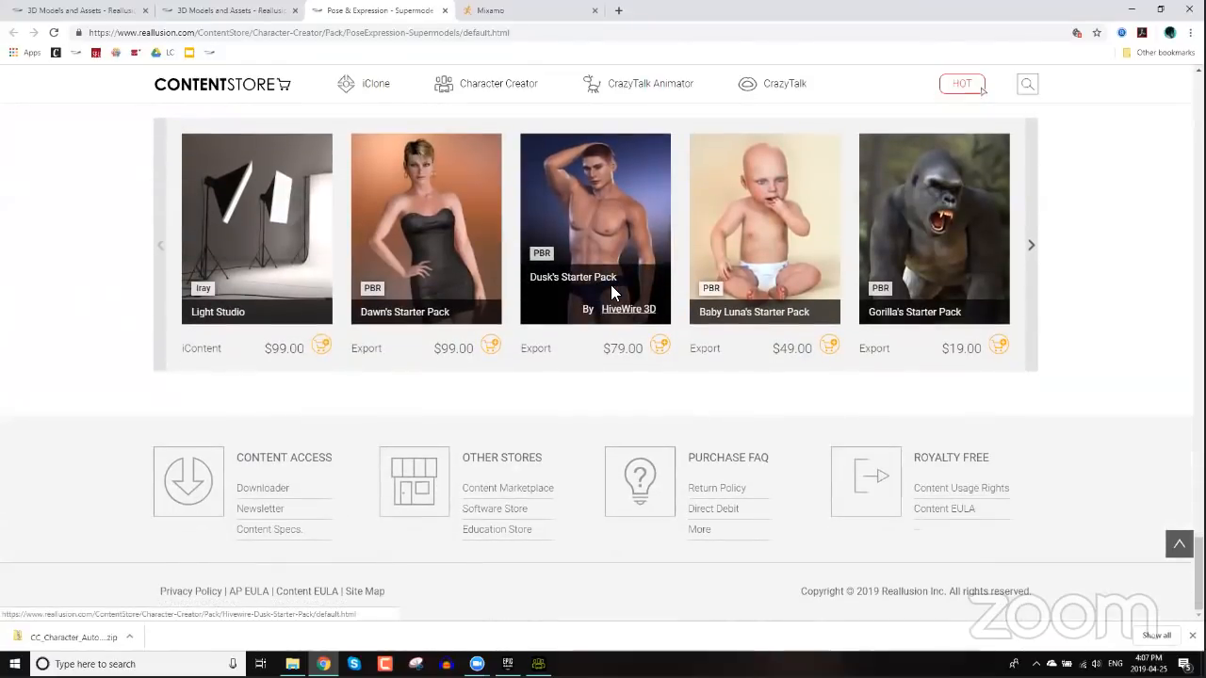
scroll(610, 284, "up", 3)
left_click(294, 12)
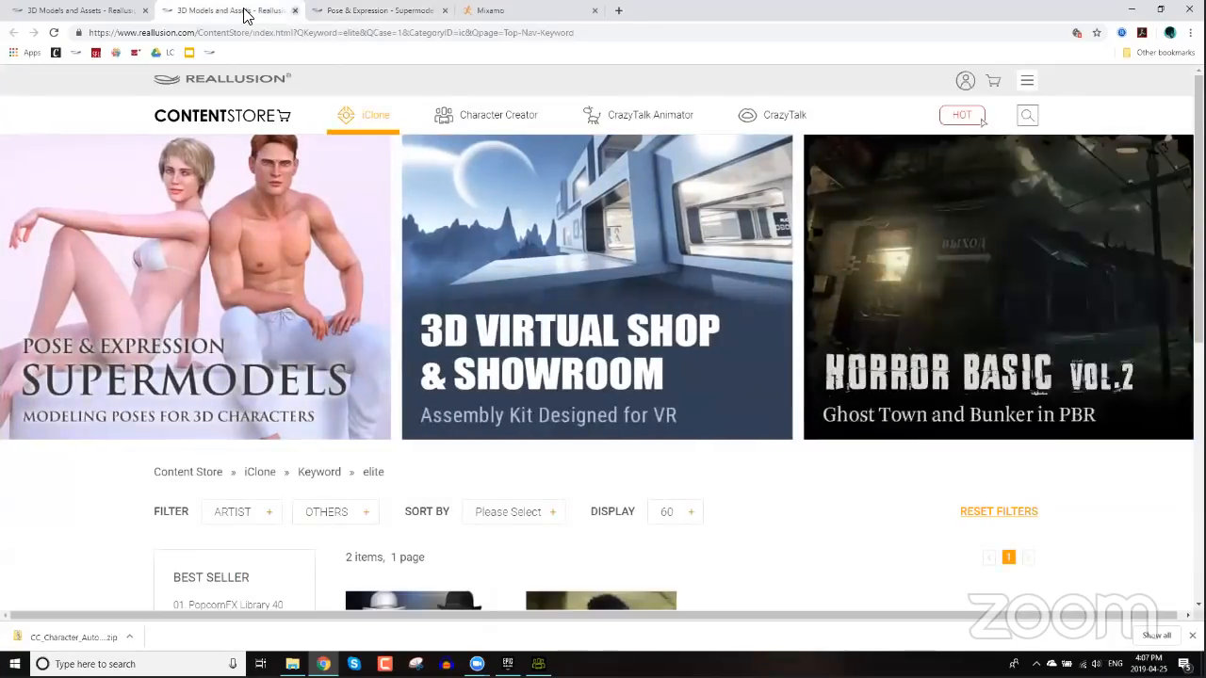
left_click(291, 11)
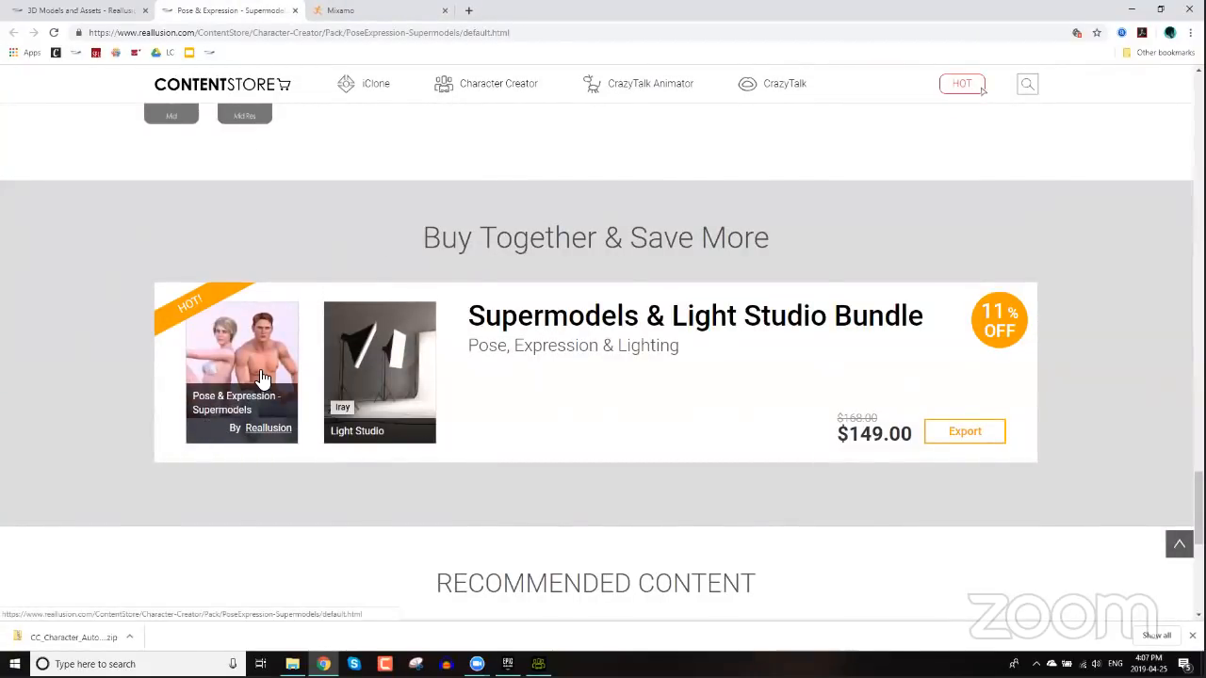
- Switch to Character Creator, open the CC3_RTL folder of Normal skin templates and look through its skins
left_click(538, 664)
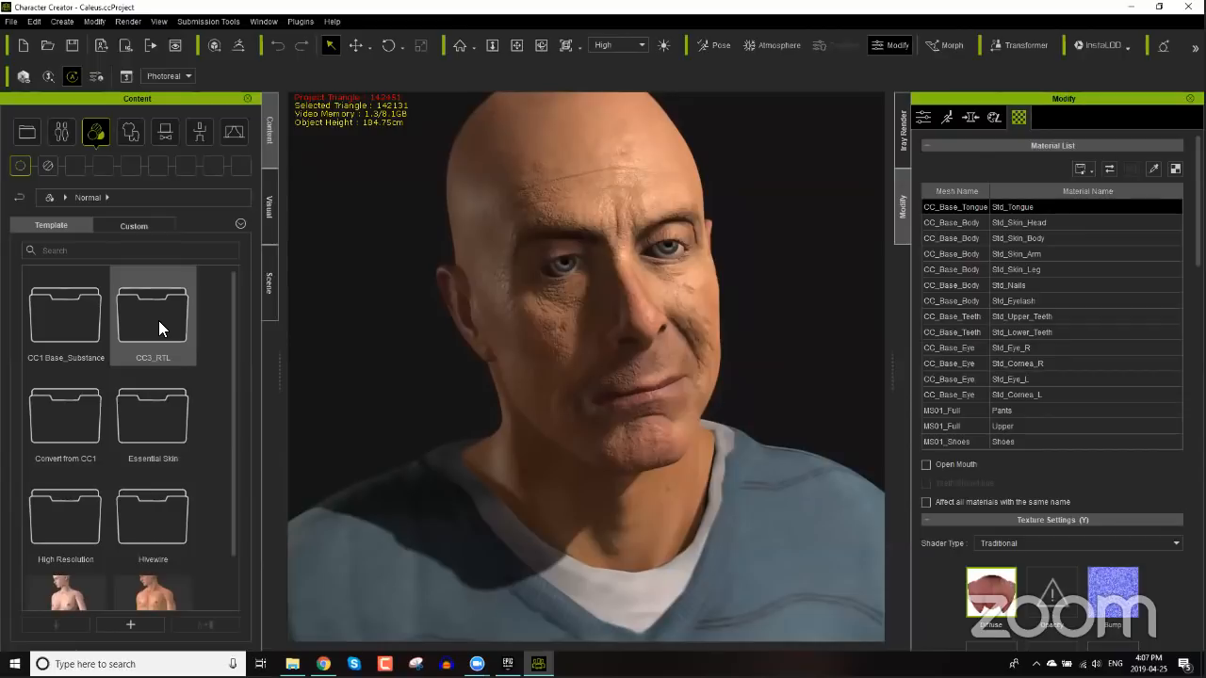
double_click(175, 296)
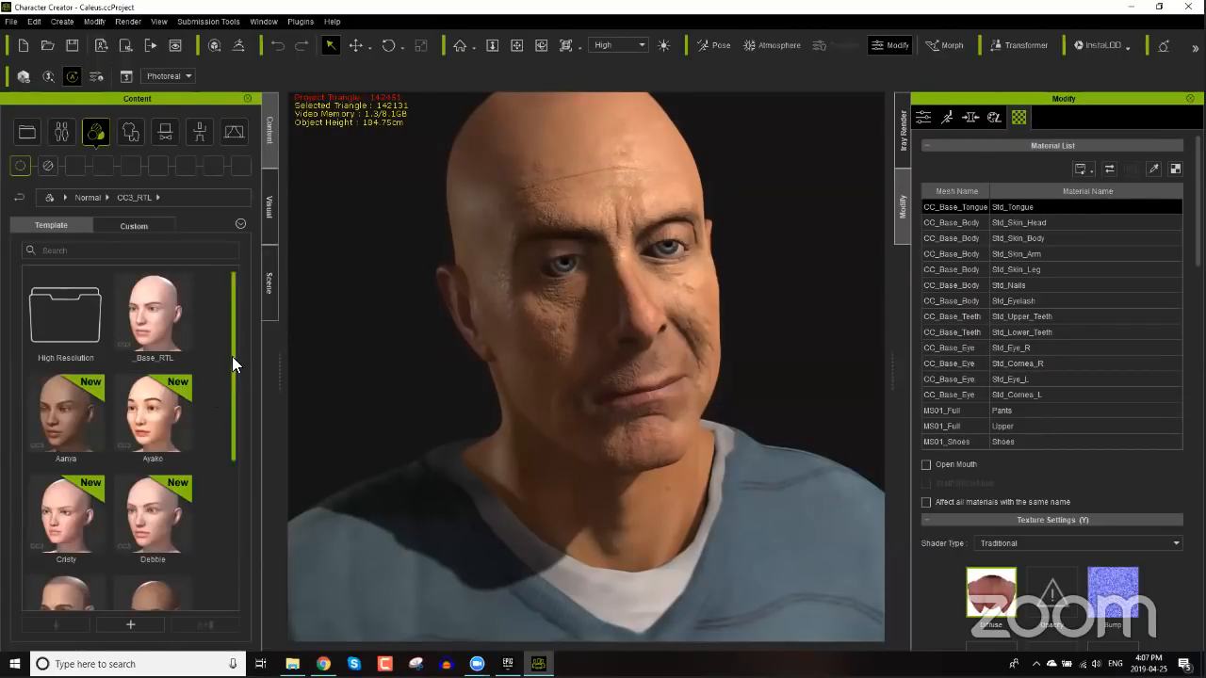
scroll(224, 441, "down", 2)
scroll(224, 450, "down", 1)
scroll(225, 514, "down", 2)
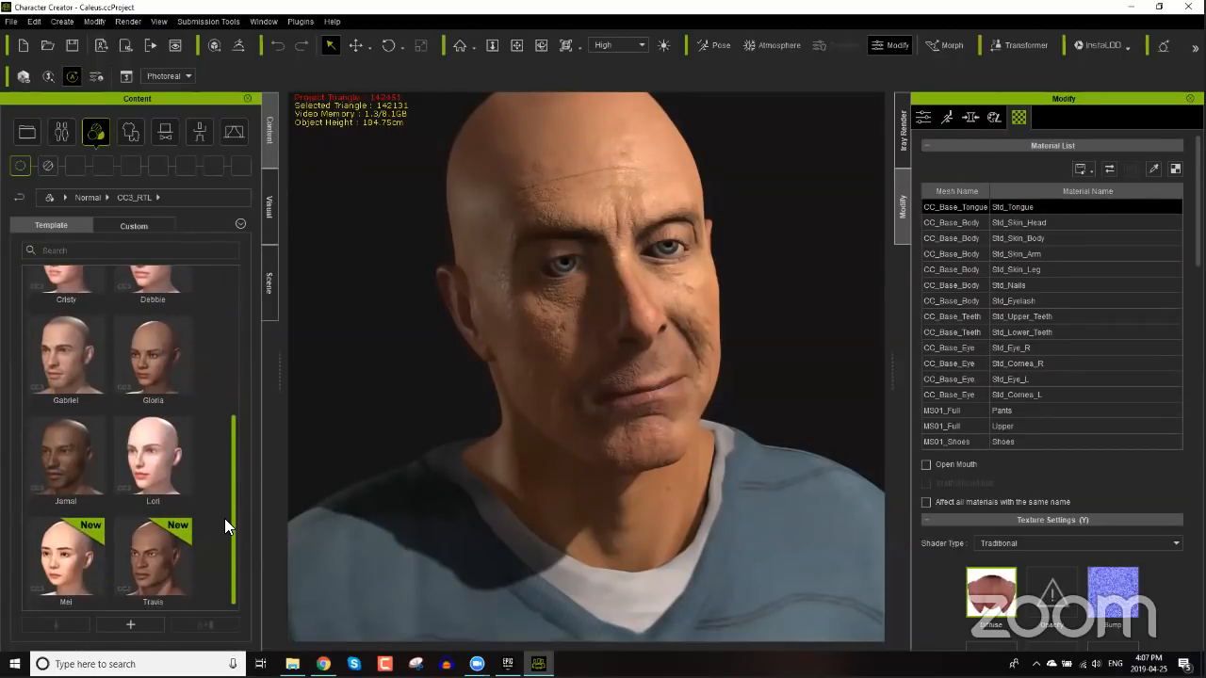
scroll(74, 328, "up", 5)
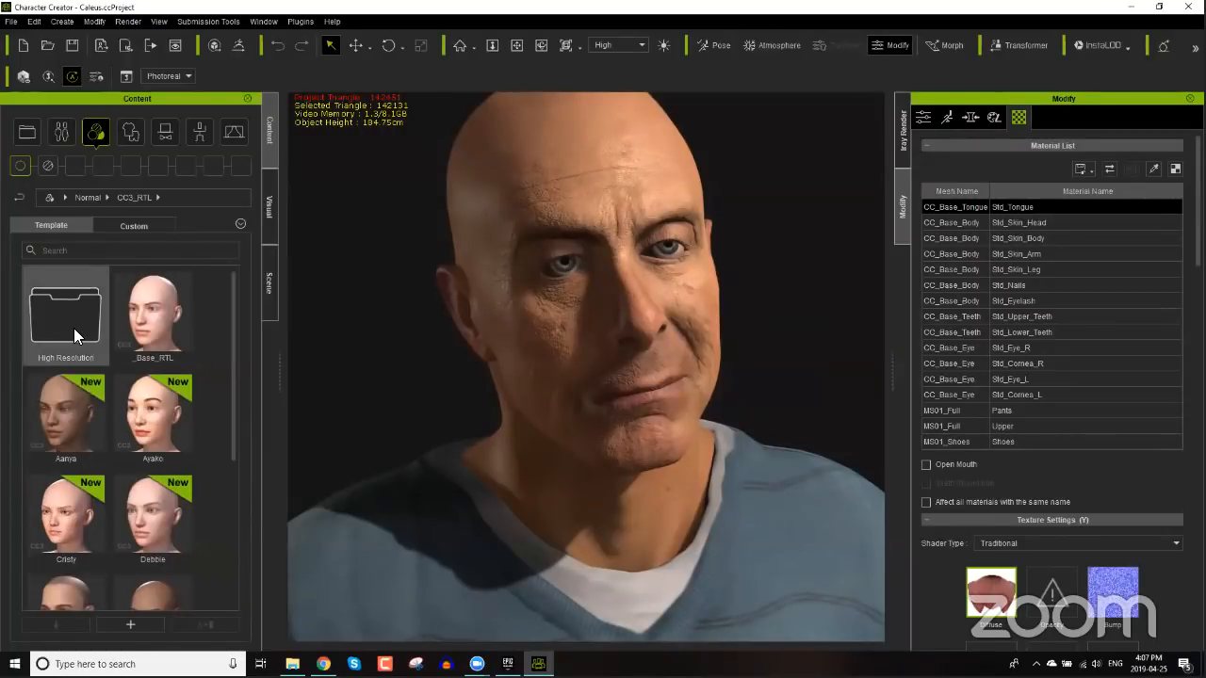
- Open the High Resolution folder, look through the 4K skins and apply the 4K_Gabriel skin
double_click(71, 328)
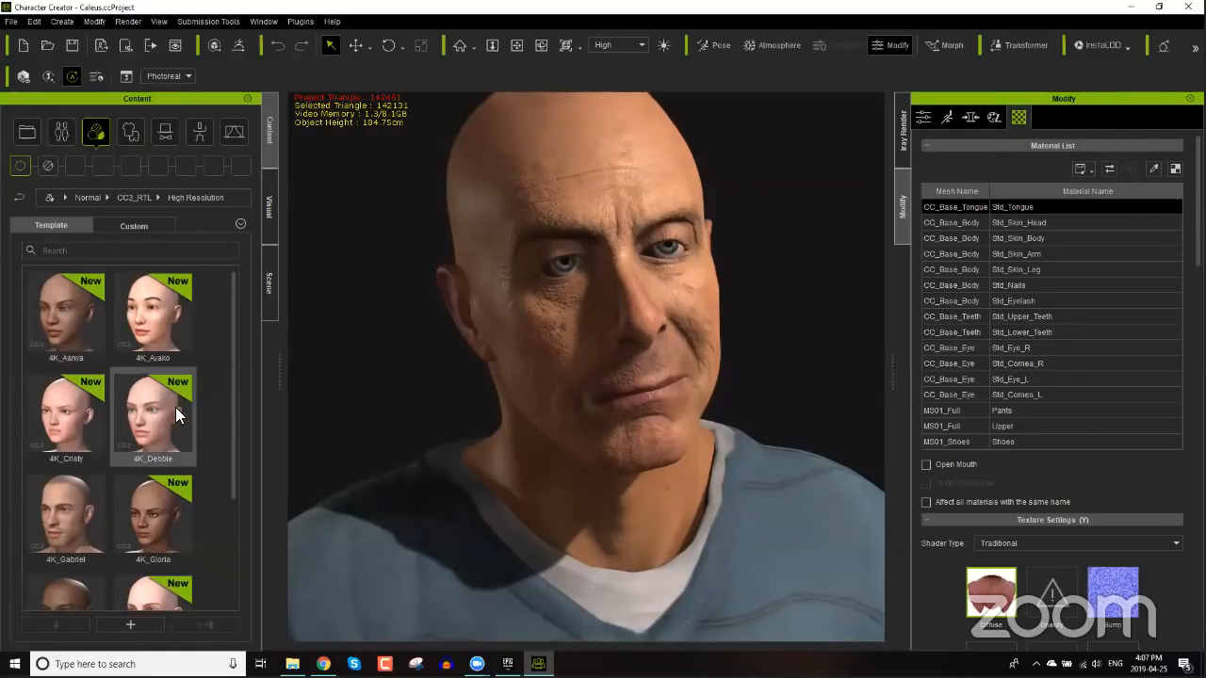
left_click_drag(234, 372, 233, 523)
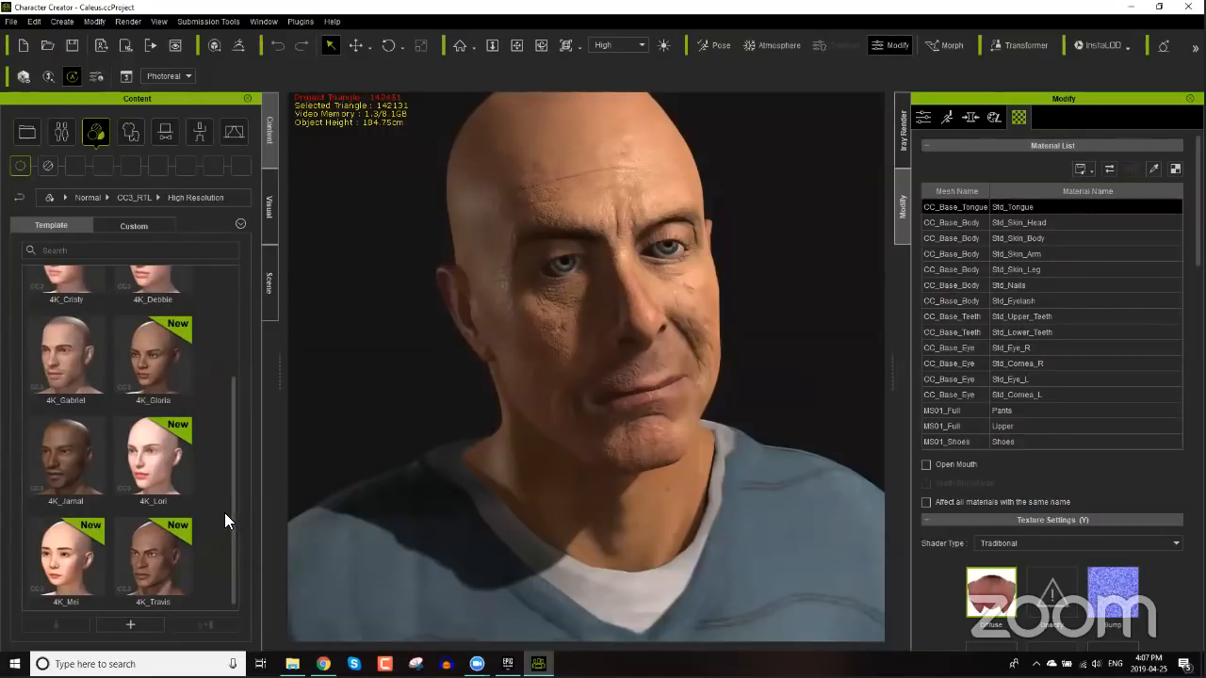
double_click(59, 356)
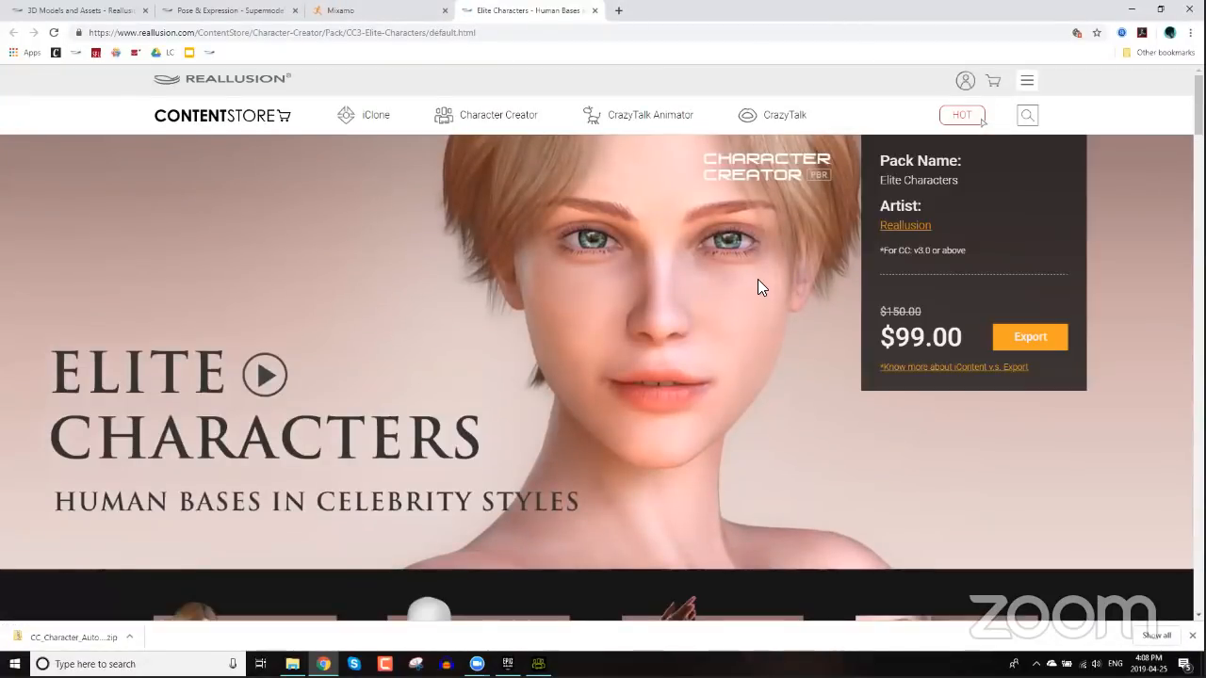
- Read the Elite Characters product page, including its features, description and notes on RTL and texture content
scroll(758, 275, "down", 5)
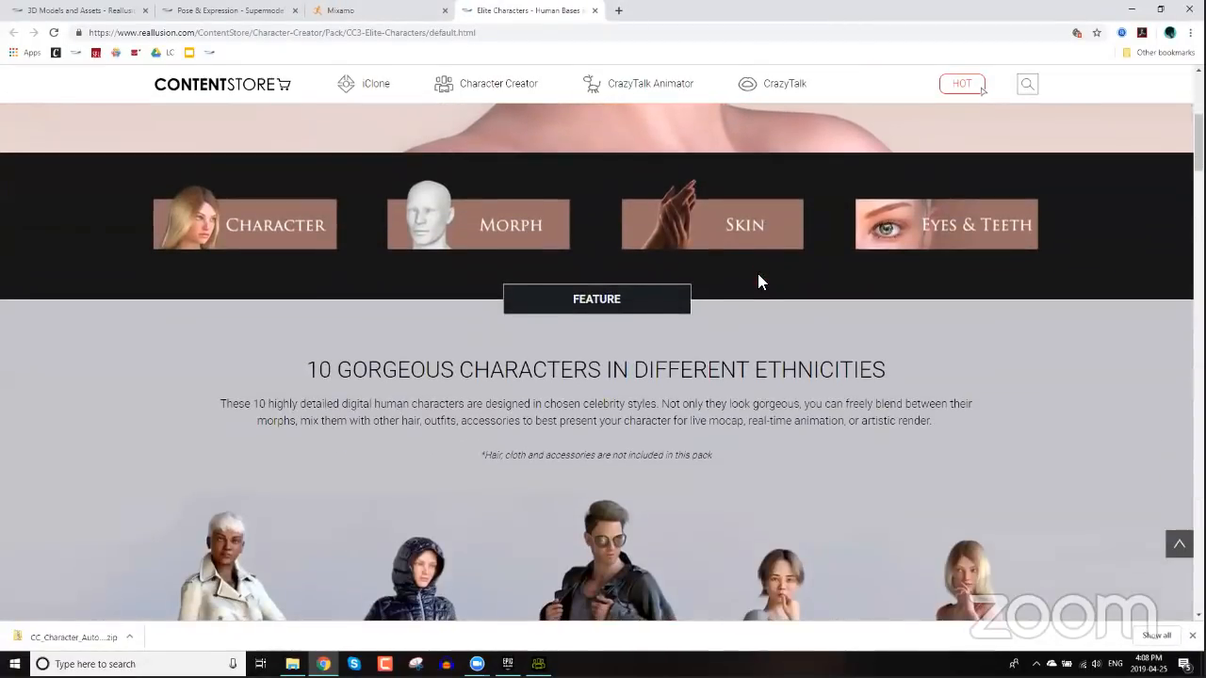
scroll(760, 273, "down", 15)
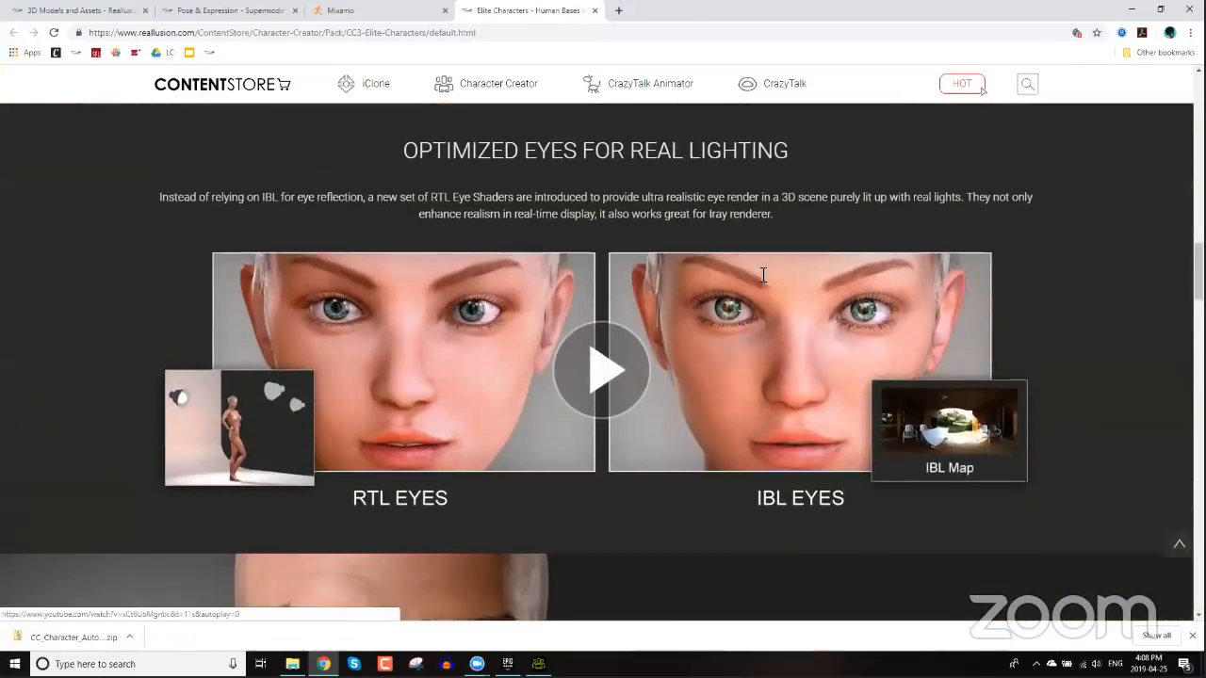
scroll(763, 276, "down", 12)
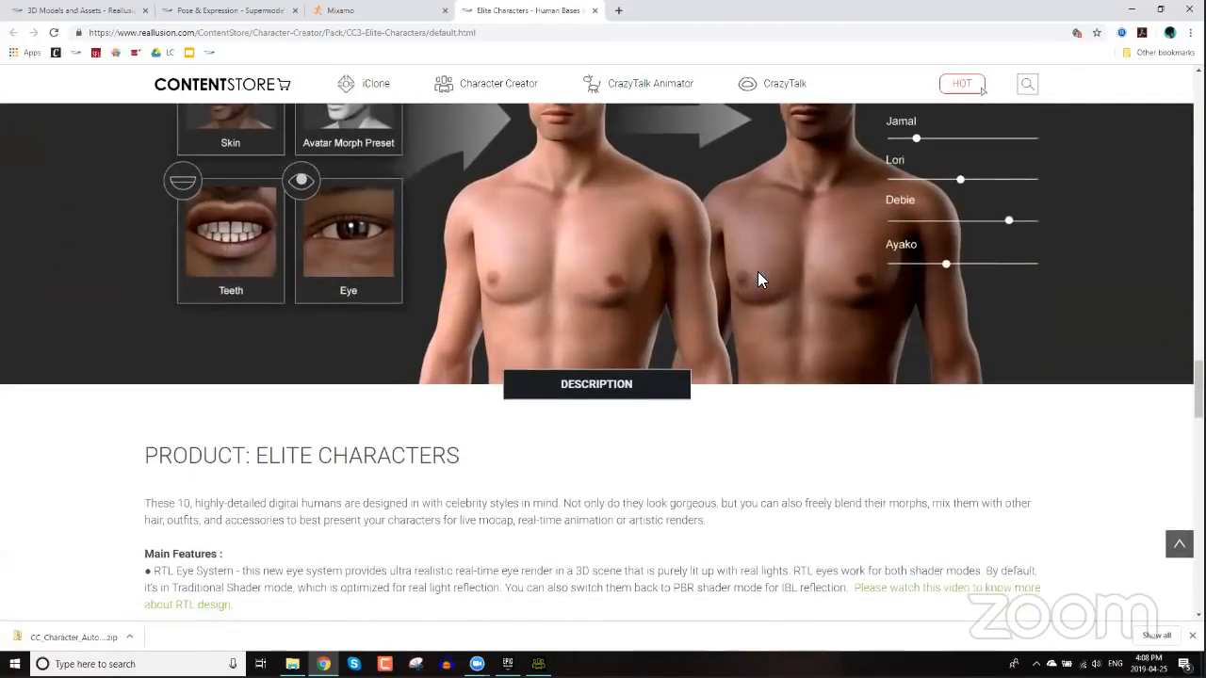
scroll(759, 279, "down", 5)
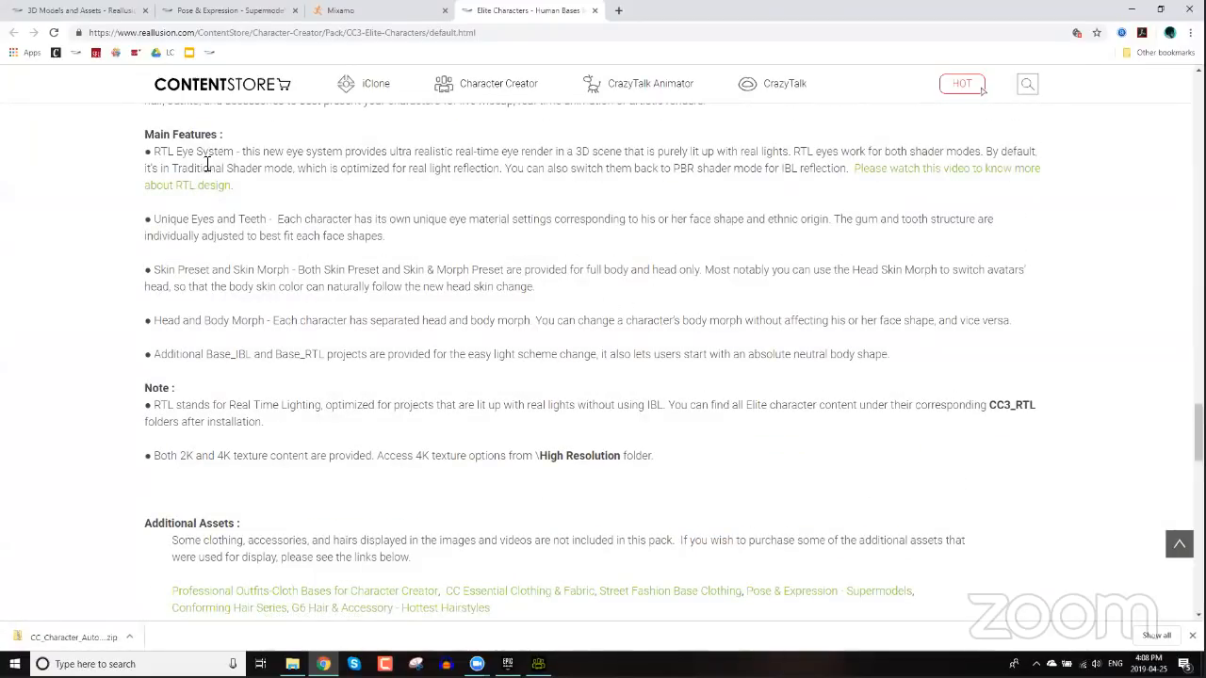
- Read the list of pack contents on the Elite Characters page and look back over its feature sections
scroll(289, 182, "down", 5)
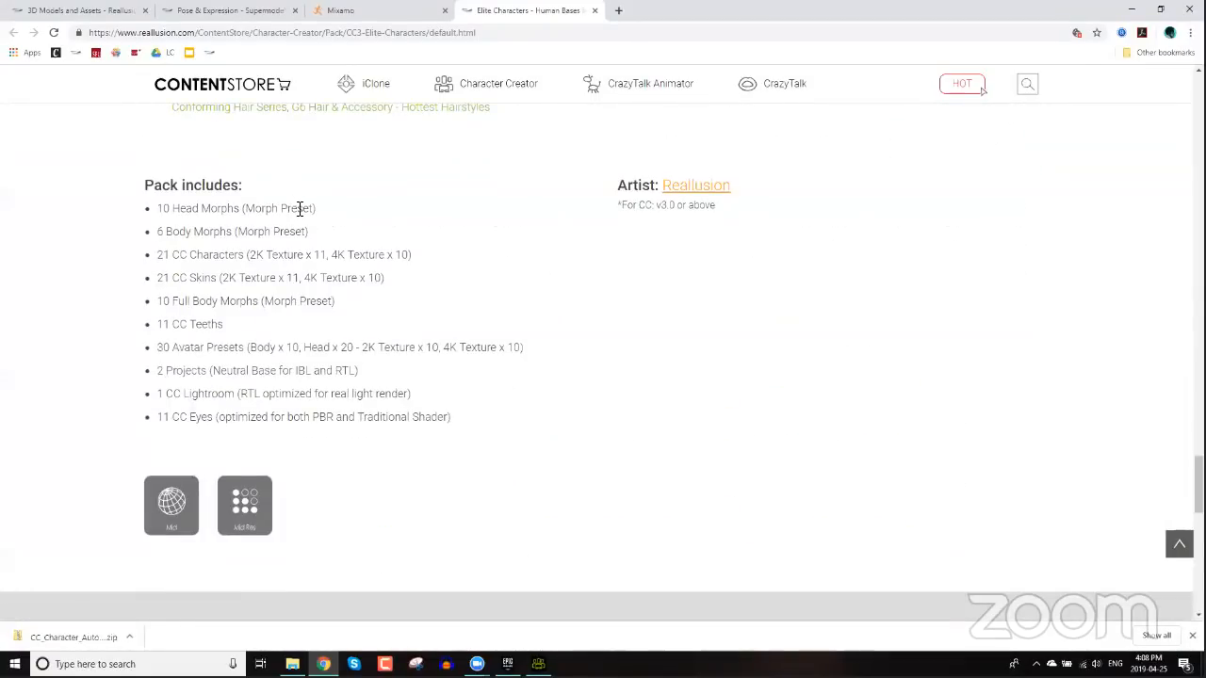
scroll(300, 208, "down", 3)
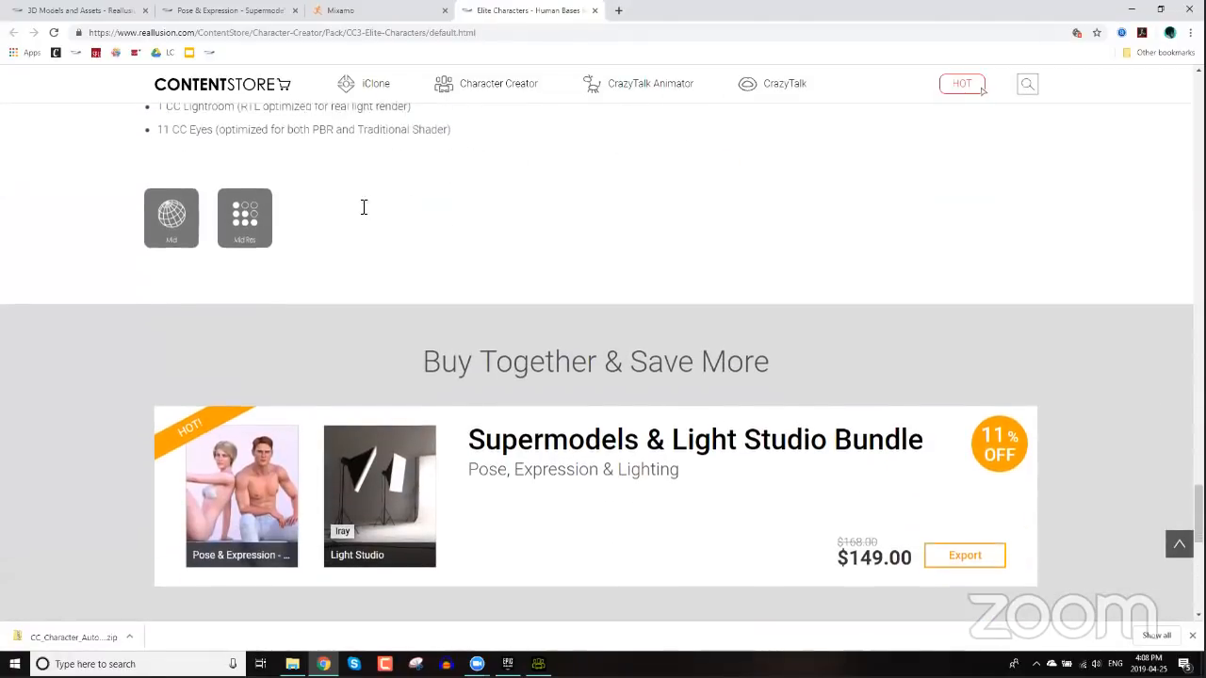
scroll(364, 207, "up", 20)
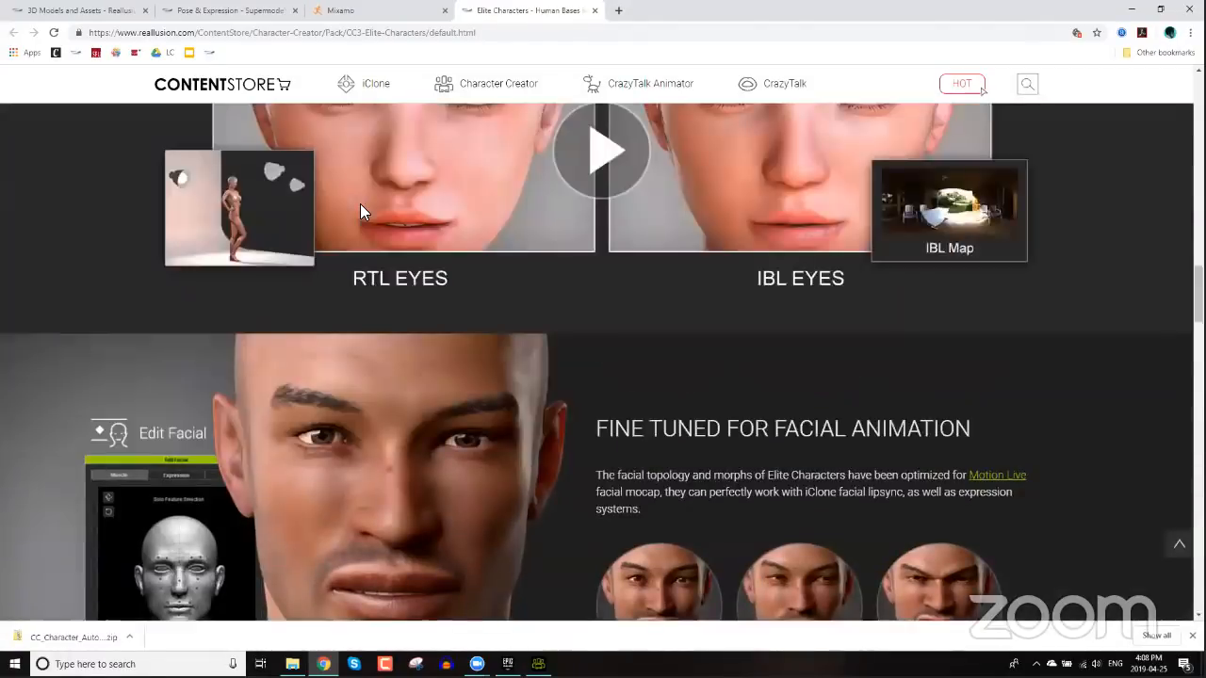
scroll(360, 204, "up", 10)
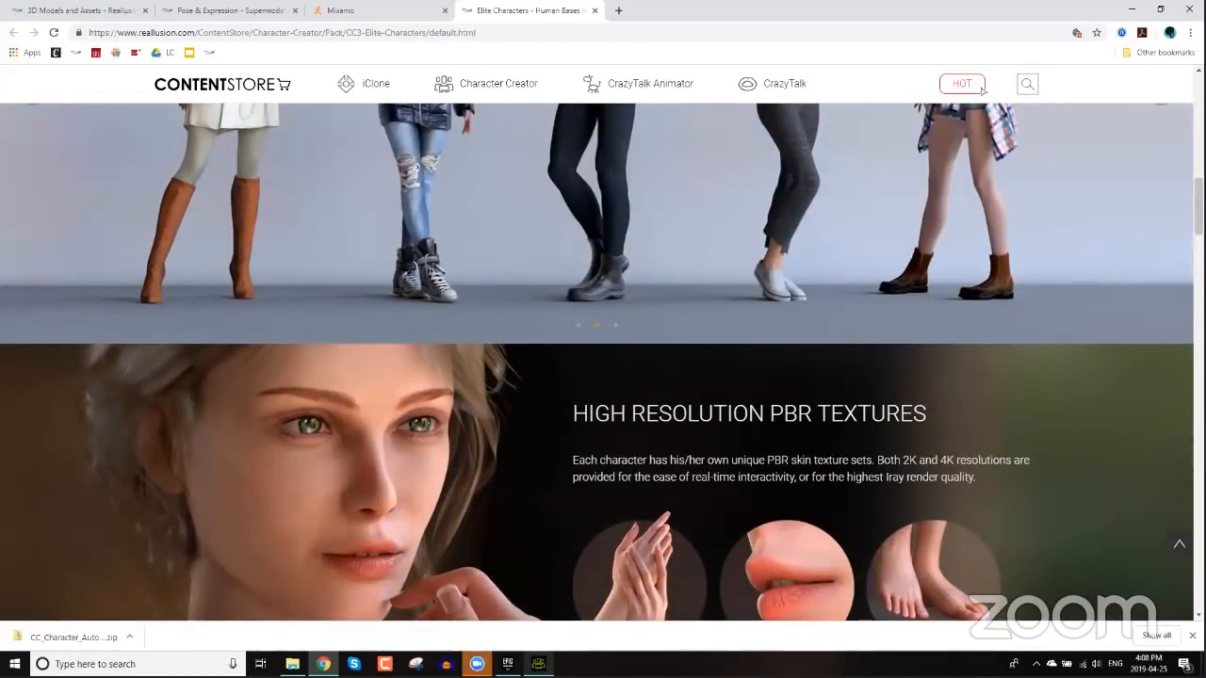
- Switch to Character Creator and examine the character's face and eyes up close from several angles
left_click(538, 665)
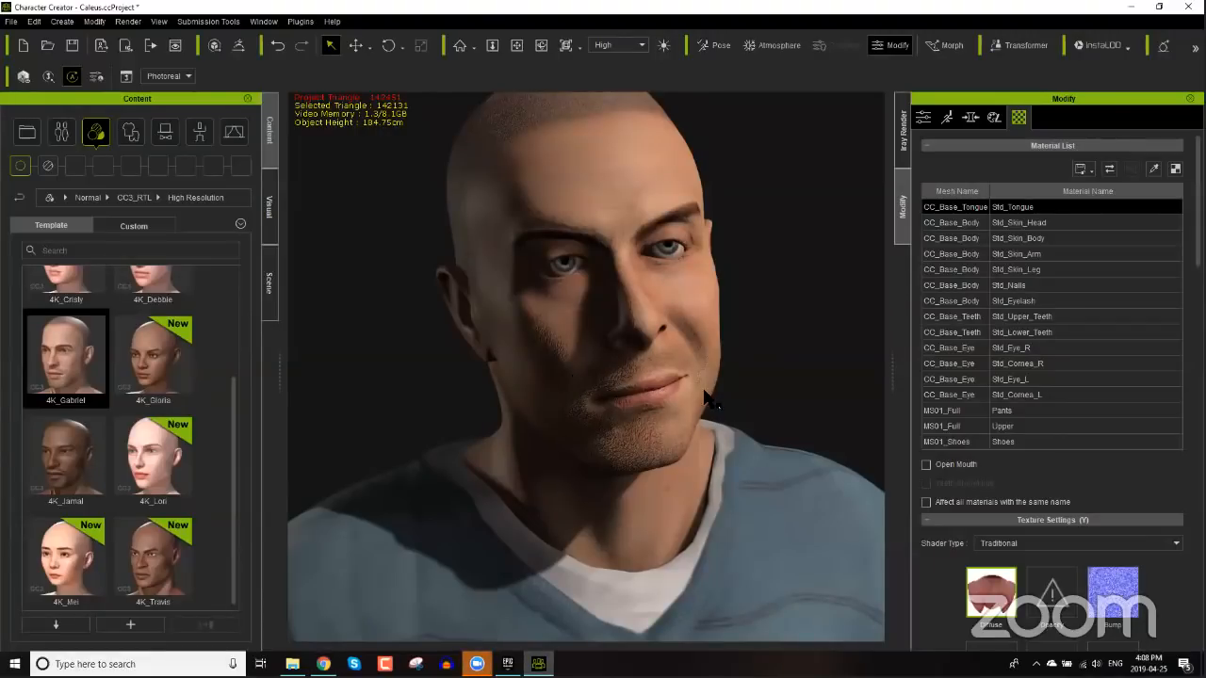
right_click_drag(593, 374, 747, 373)
middle_click_drag(701, 348, 691, 405)
scroll(693, 405, "up", 2)
right_click_drag(698, 408, 553, 399)
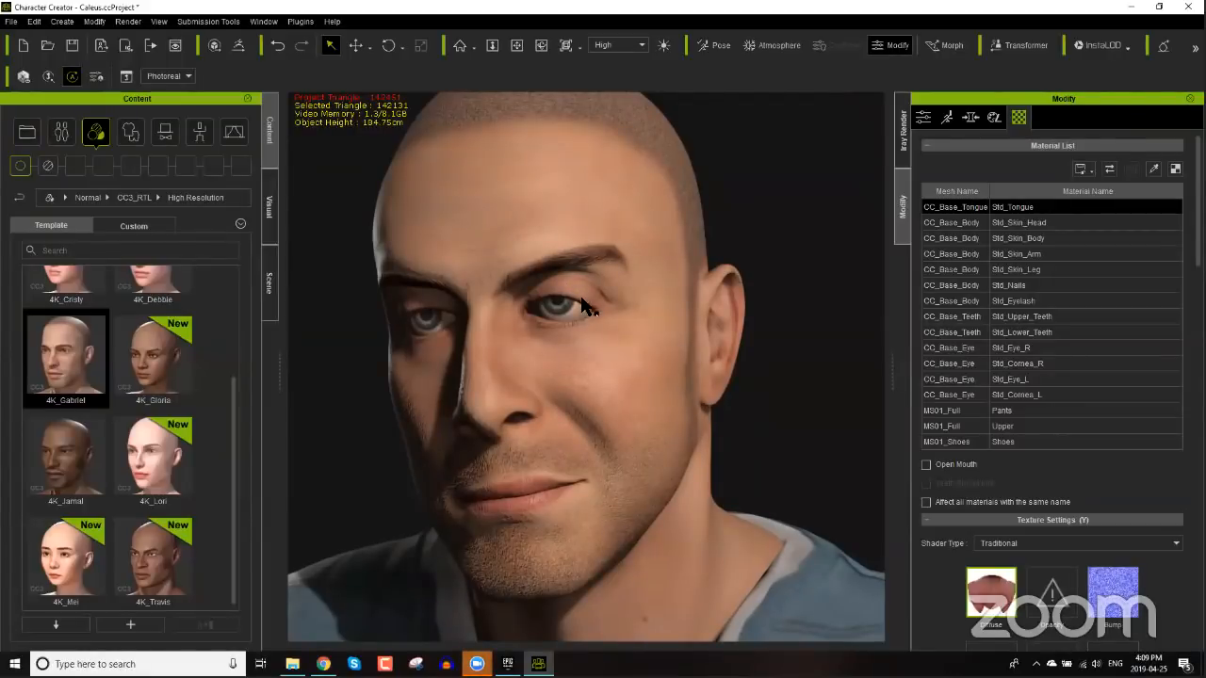
- Show the avatar's attributes, turn on Morph mode and inspect the highlighted morph regions of the face from front and side
left_click(922, 117)
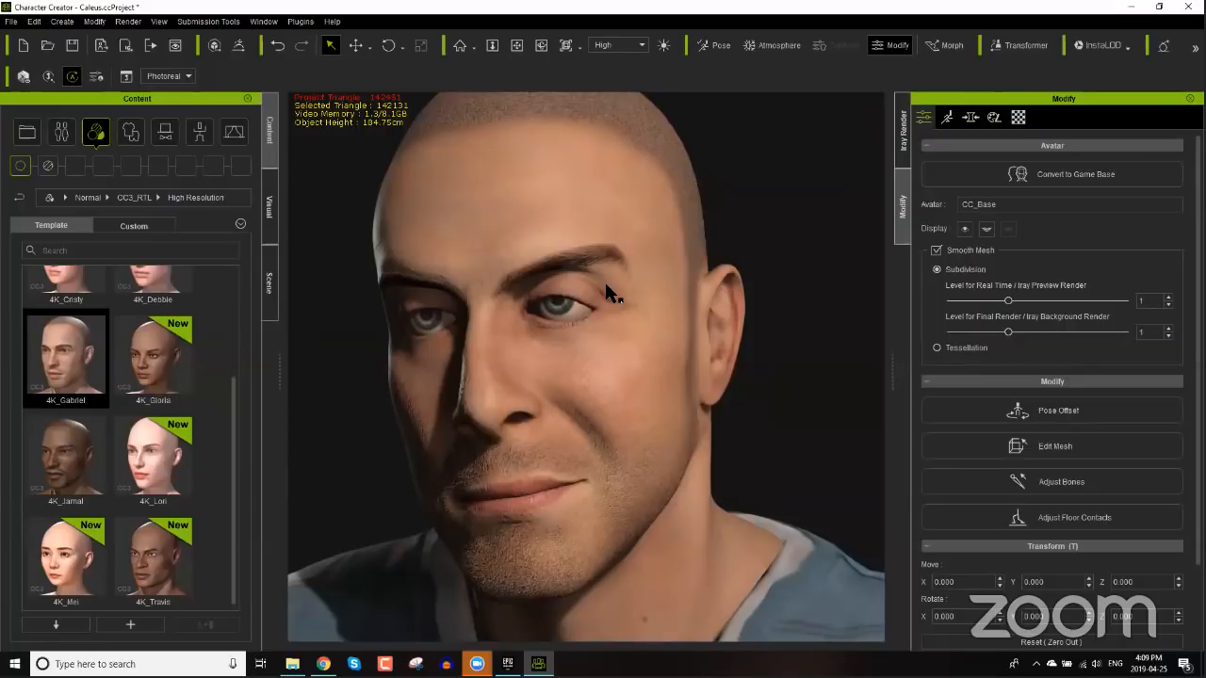
left_click(944, 47)
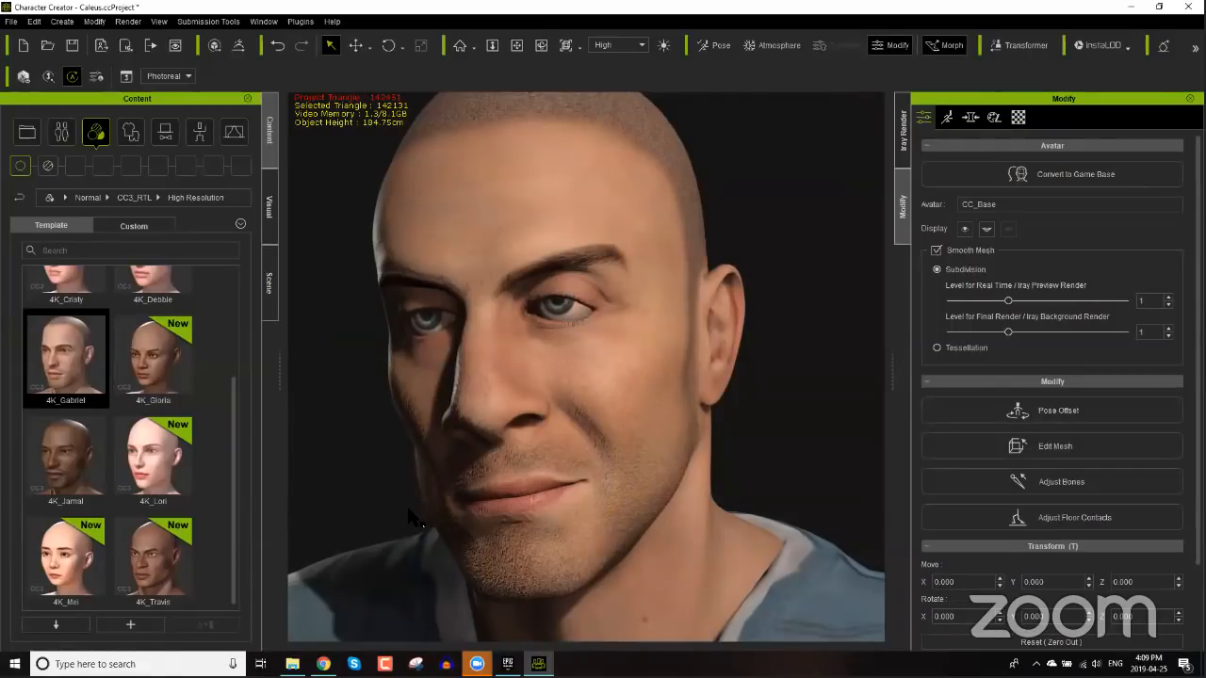
middle_click_drag(536, 515, 535, 492)
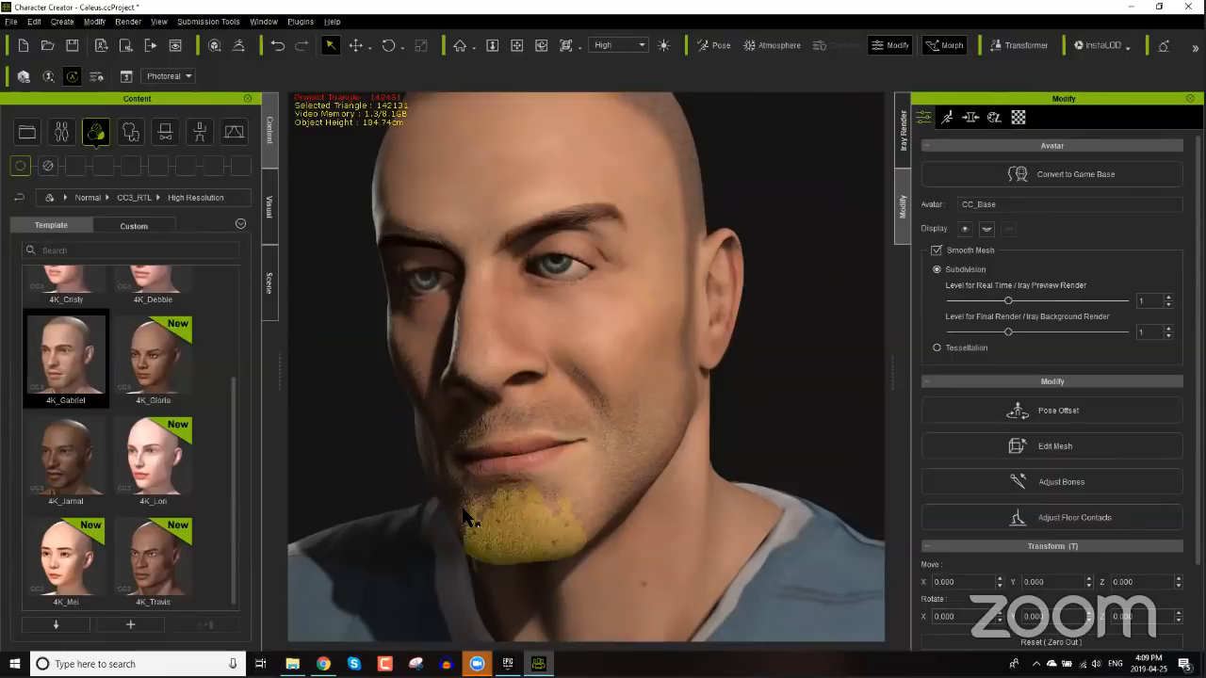
right_click_drag(463, 515, 803, 295)
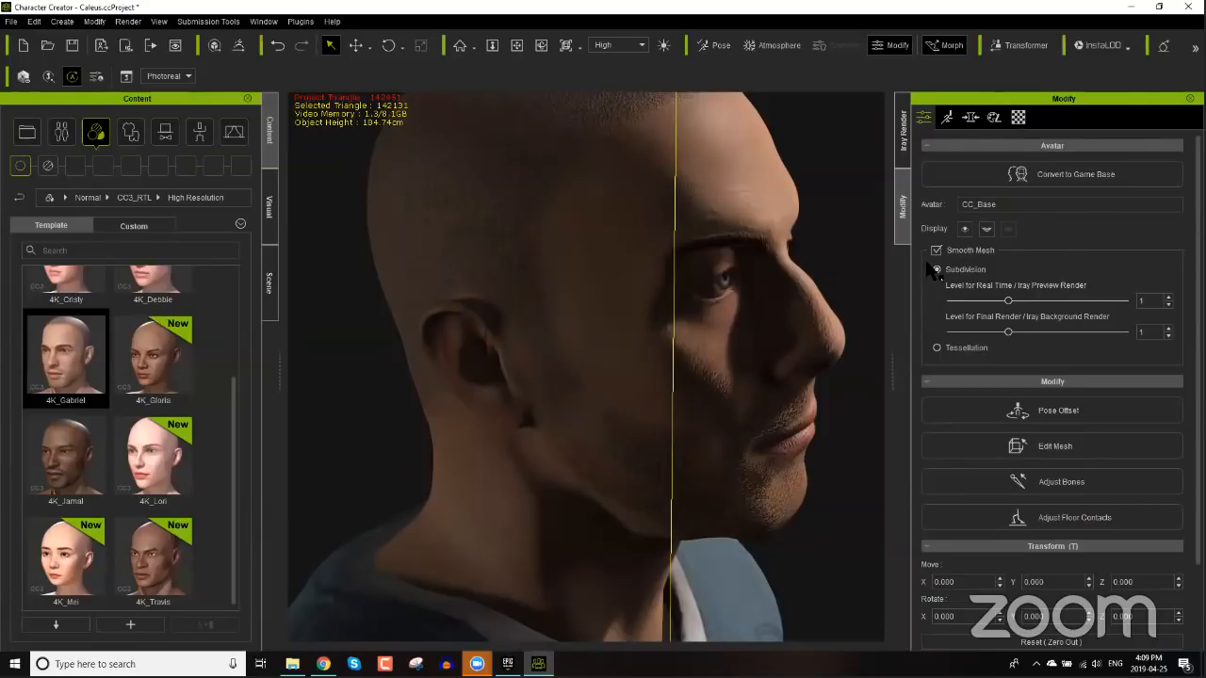
right_click_drag(732, 331, 362, 375)
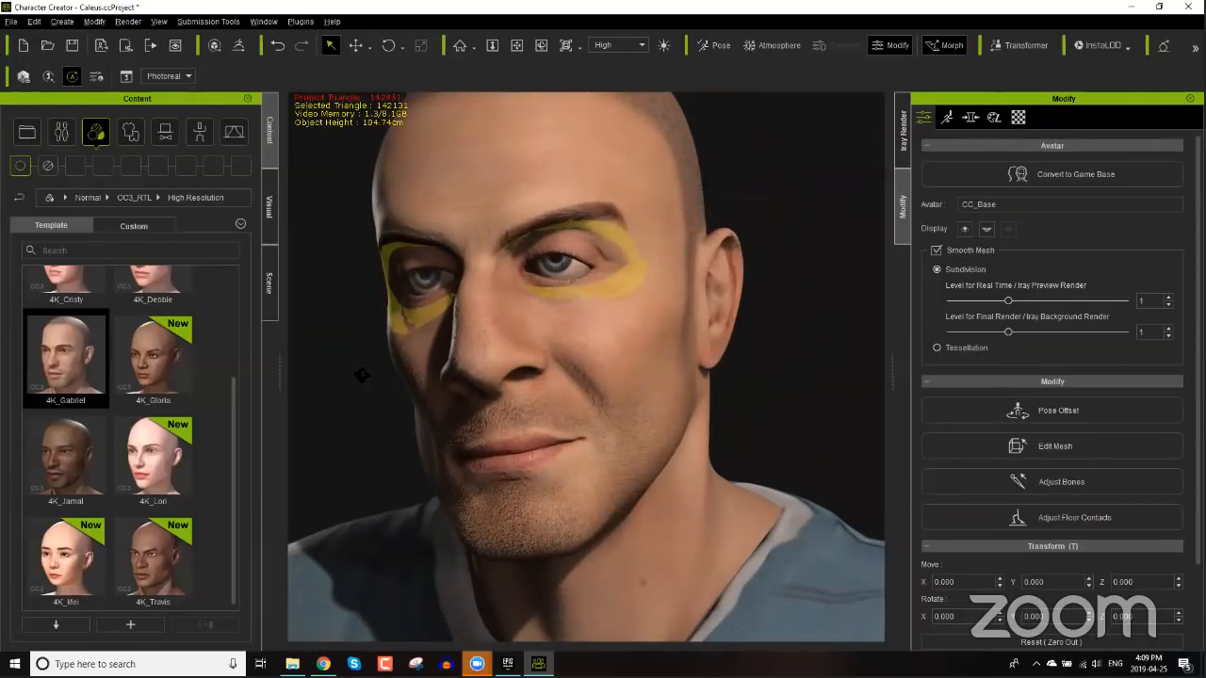
- Show the morph sliders for the Head category and filter them by "nose"
left_click(971, 117)
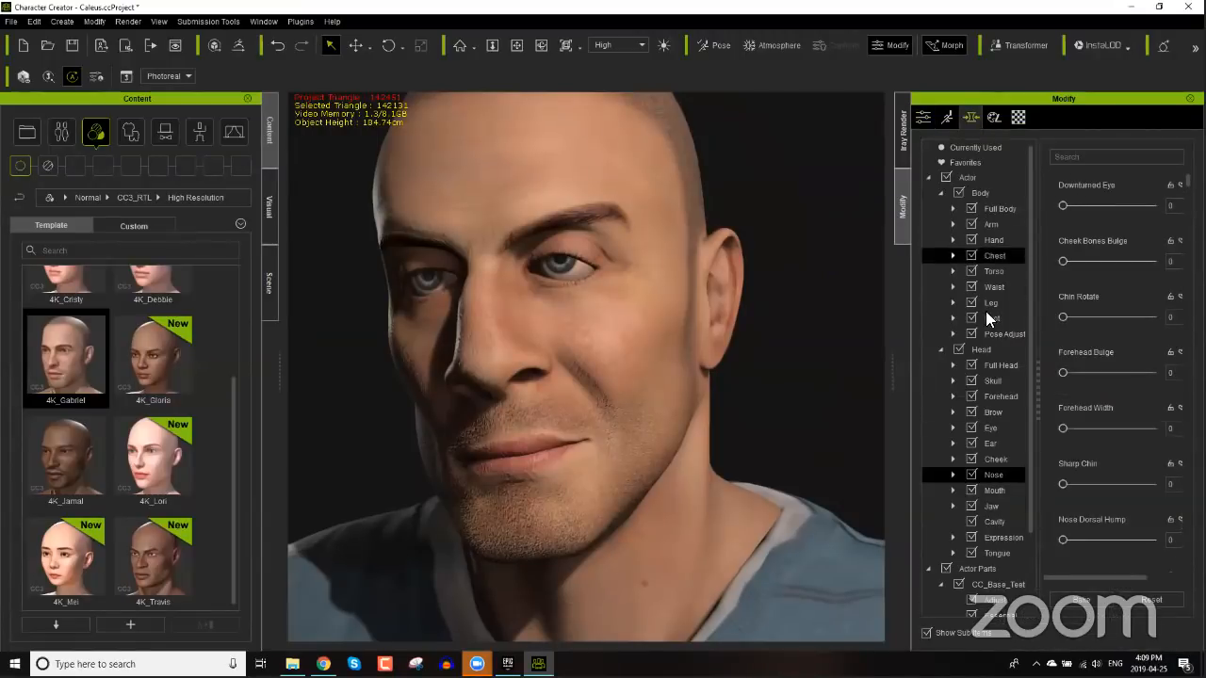
left_click(981, 350)
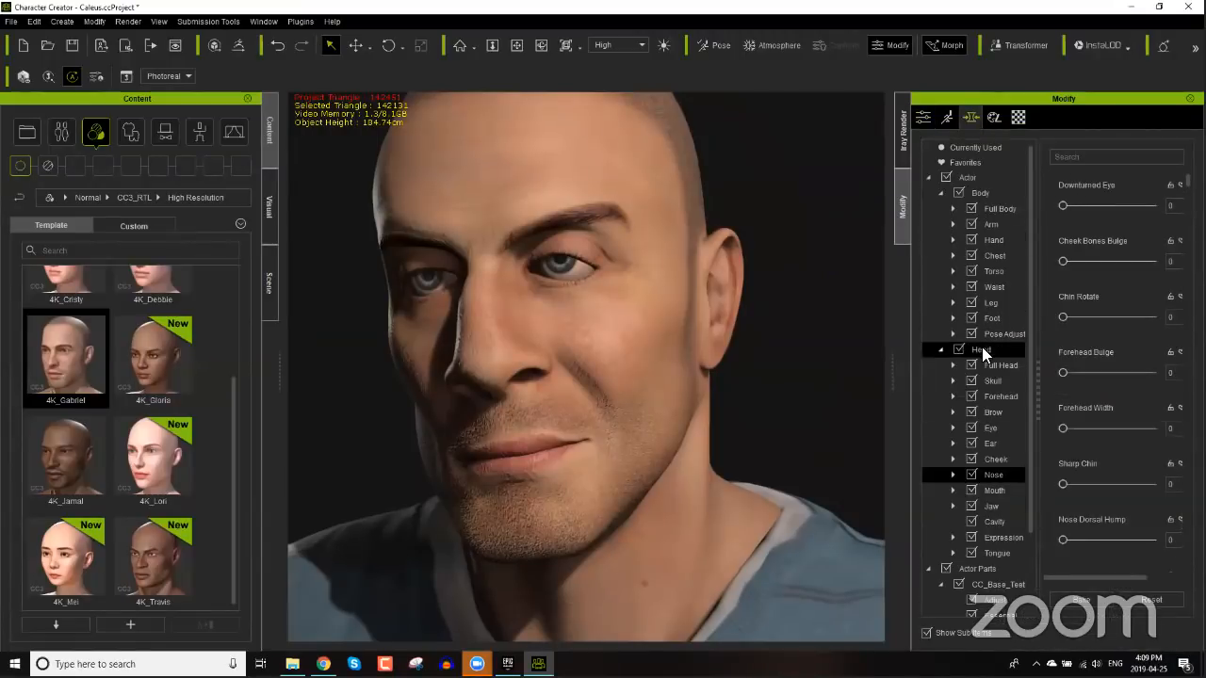
left_click(1100, 157)
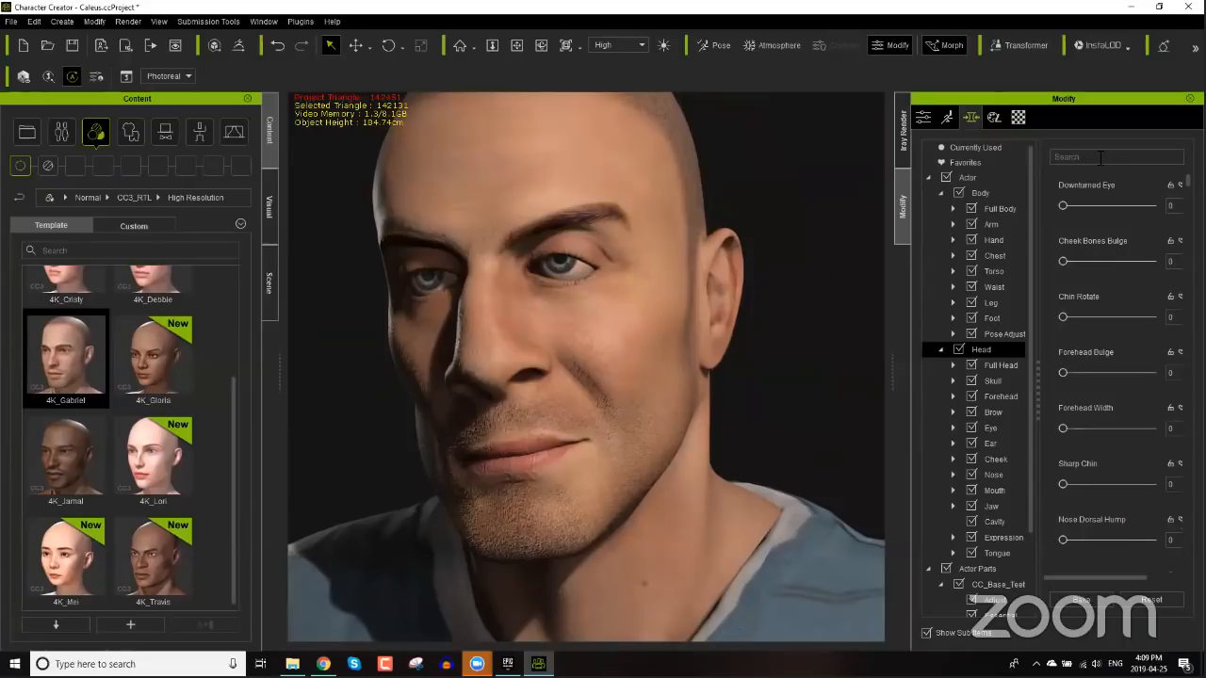
type("nose")
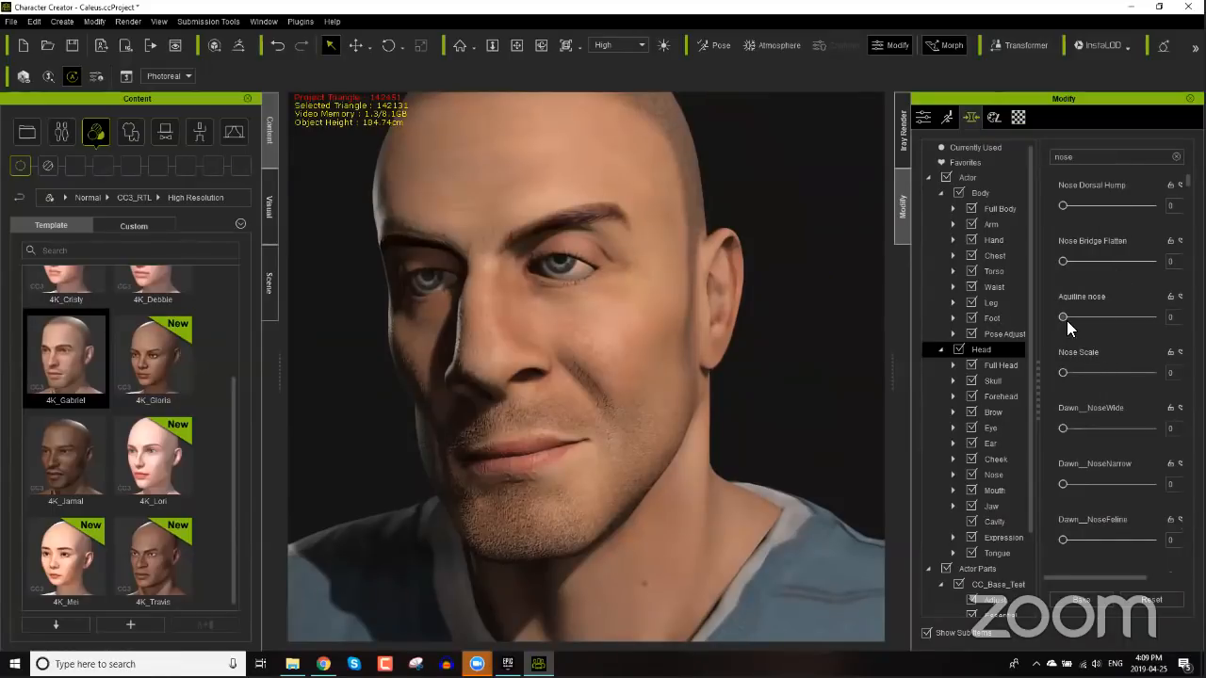
- Turn the head towards profile, find the Nose Depth morph and set it to 17
right_click_drag(744, 399, 566, 377)
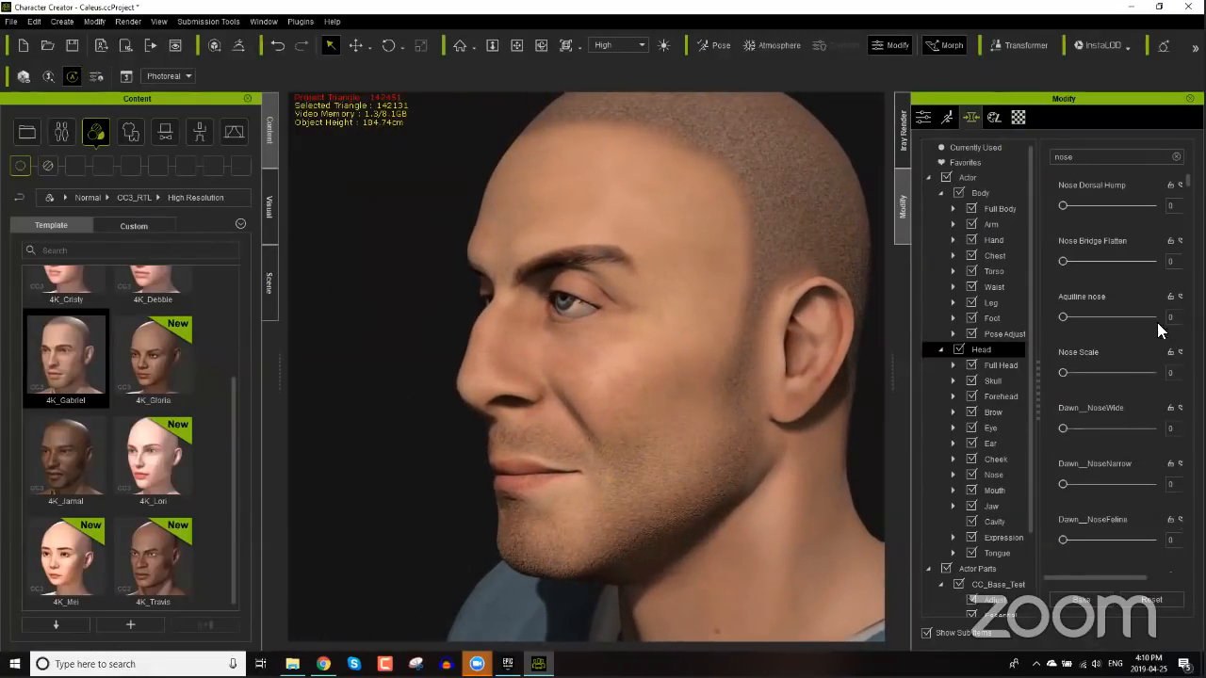
scroll(1112, 368, "down", 7)
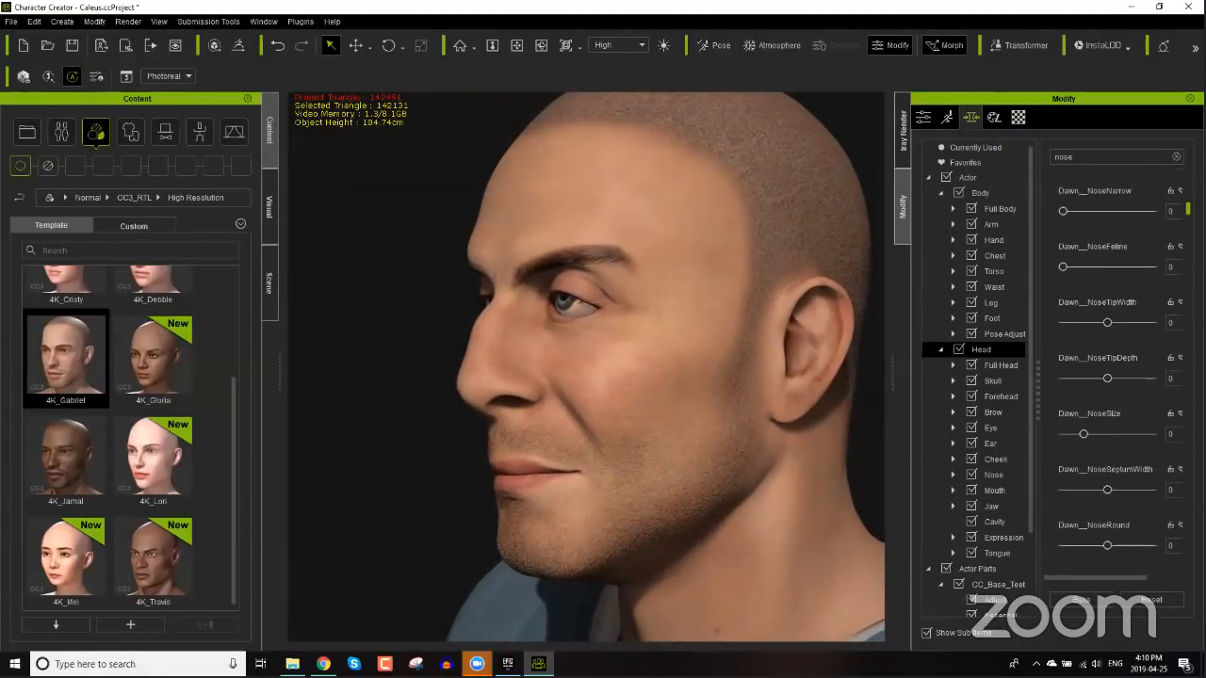
scroll(1112, 367, "down", 4)
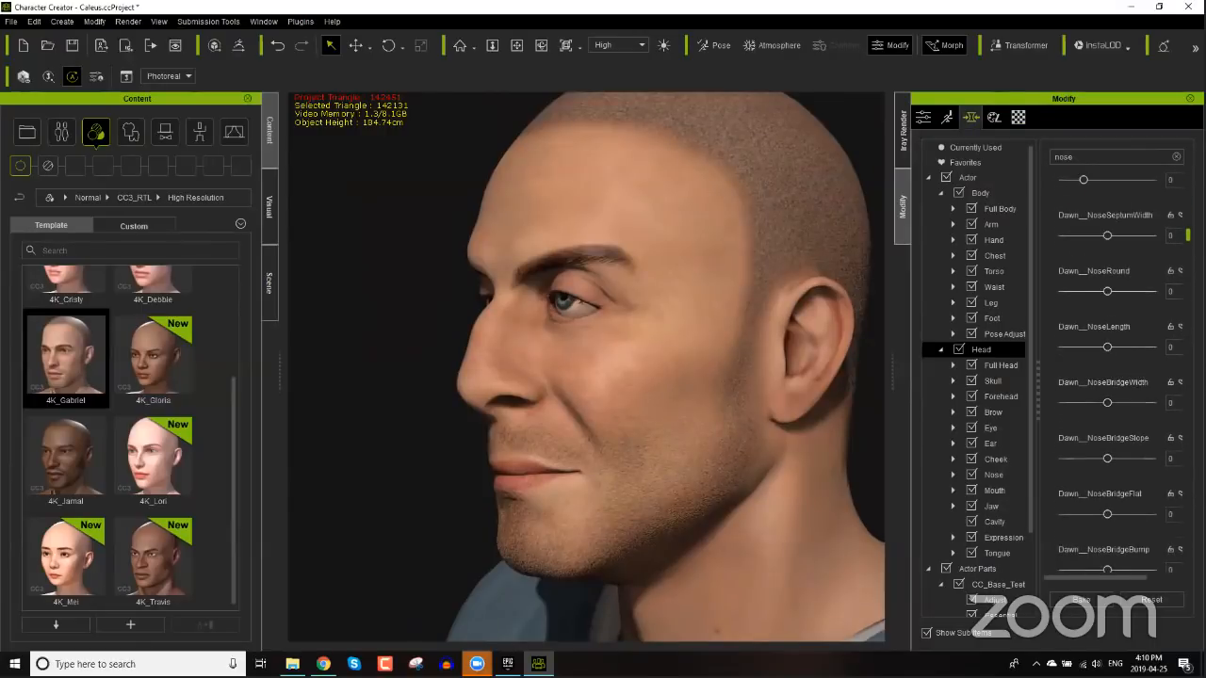
scroll(1112, 368, "down", 6)
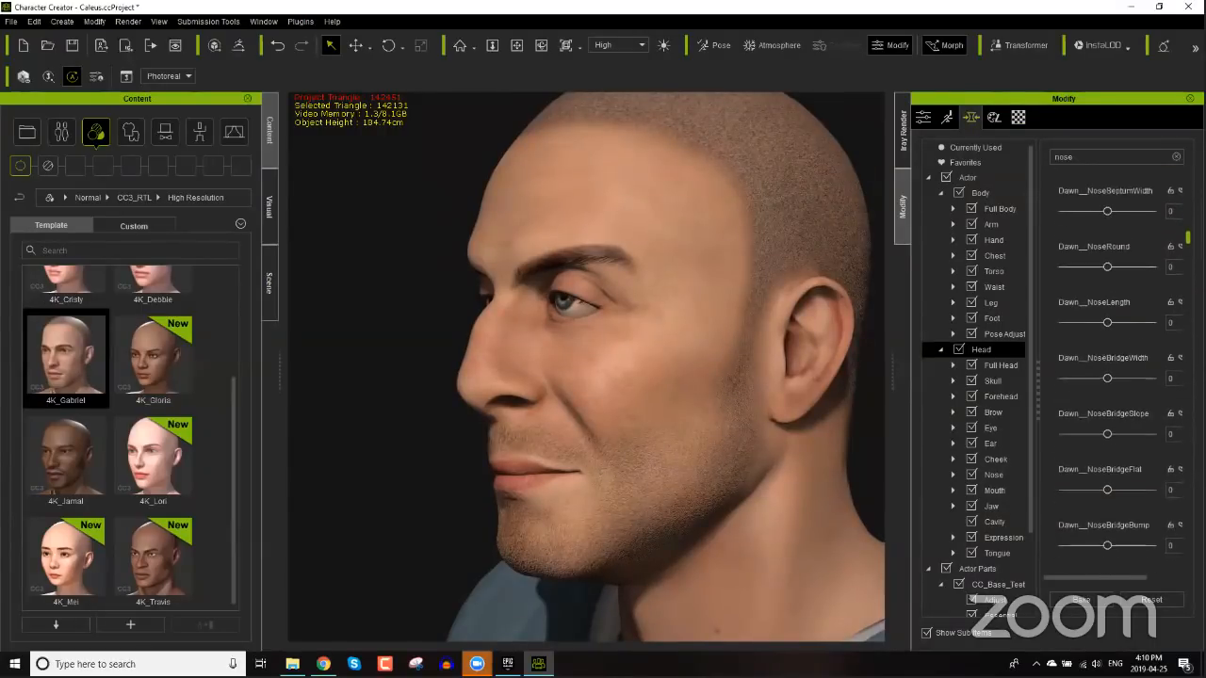
scroll(1112, 377, "down", 8)
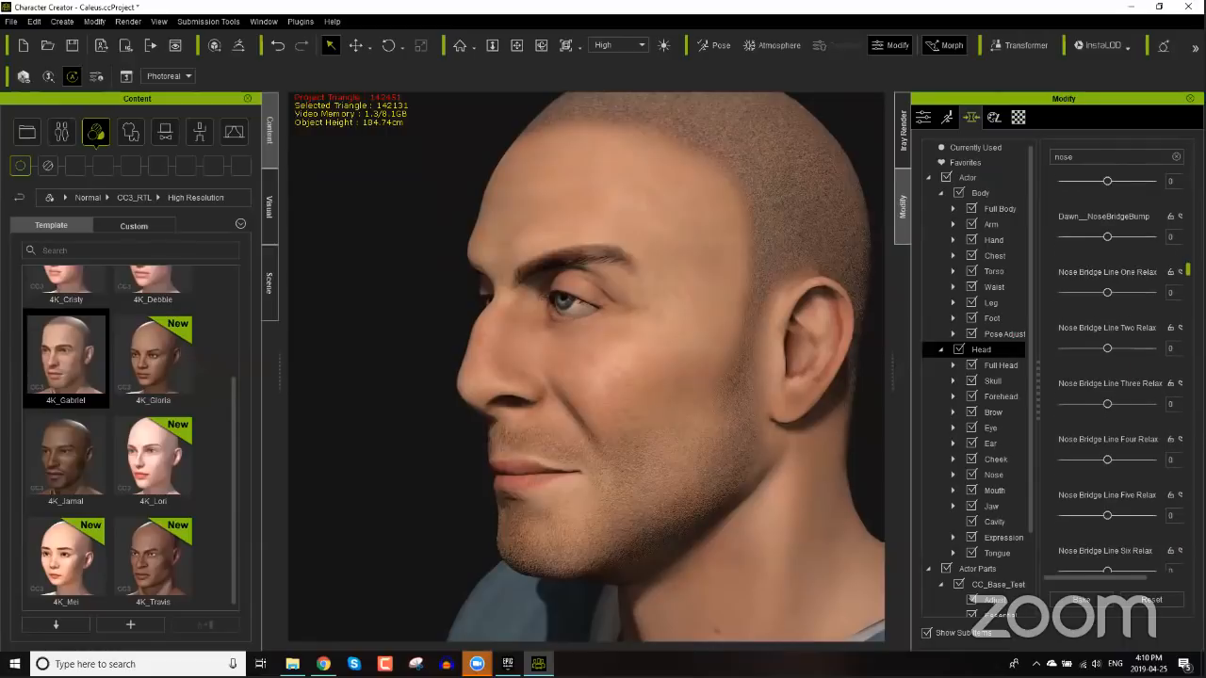
scroll(1112, 368, "down", 8)
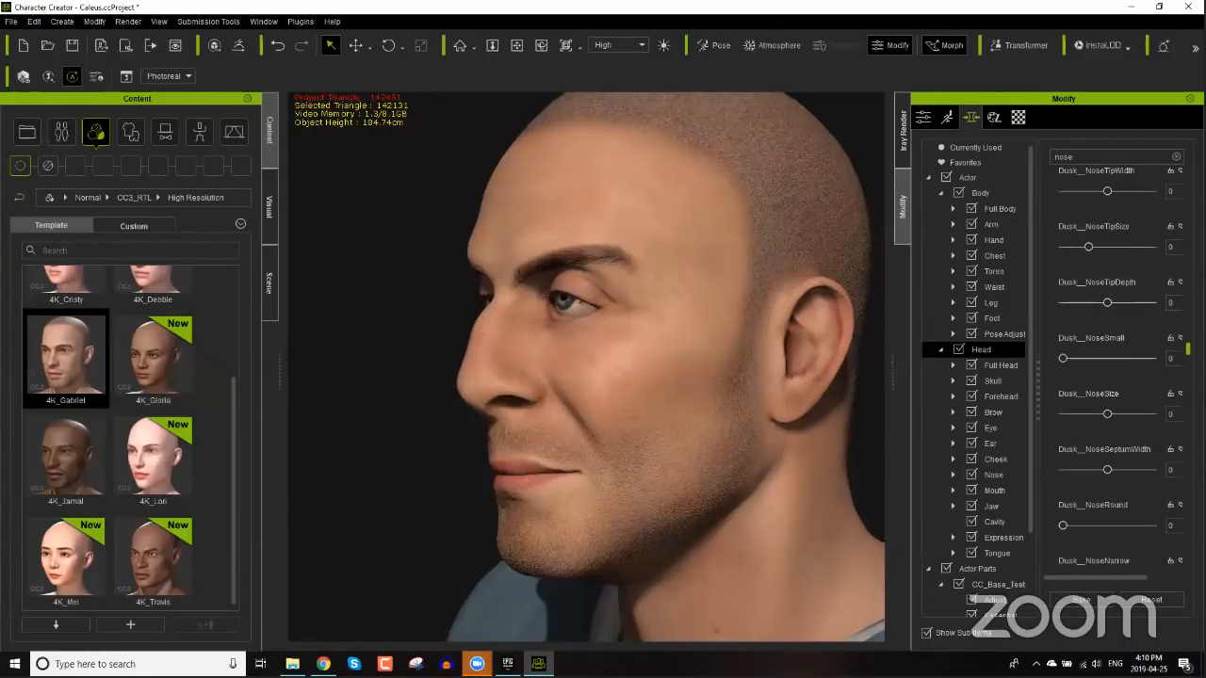
scroll(1112, 367, "down", 4)
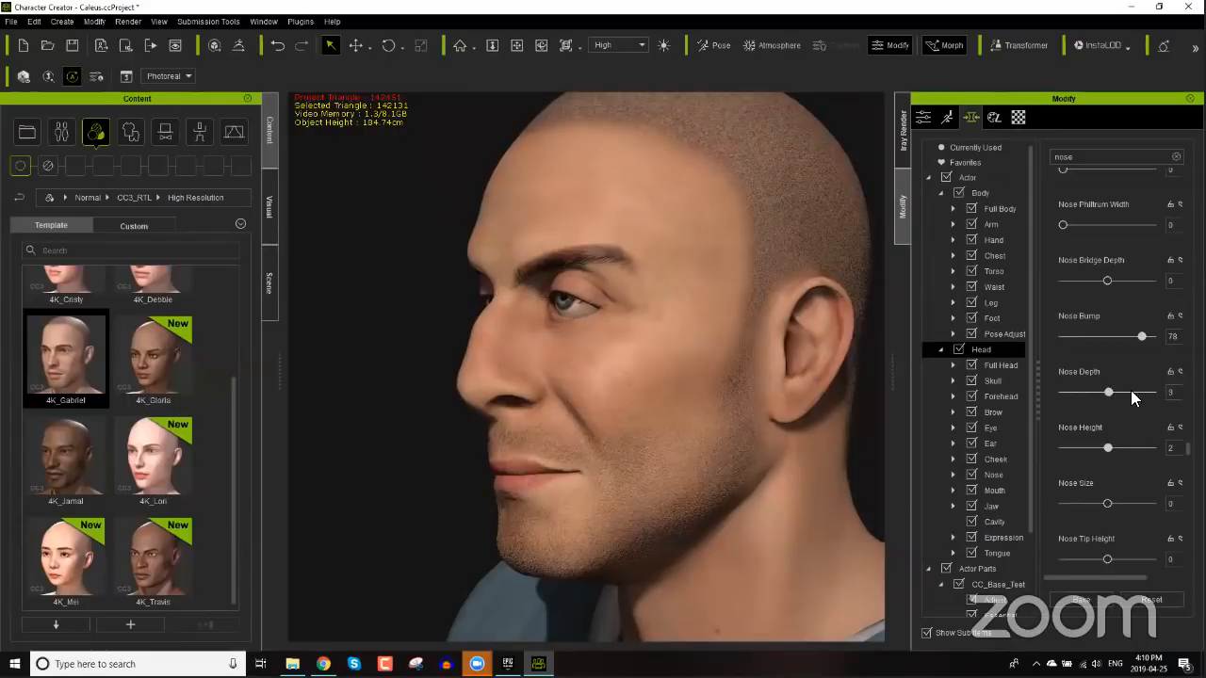
mouse_move(1132, 392)
left_mouse_down()
mouse_move(1160, 394)
mouse_move(1050, 403)
mouse_move(1116, 395)
left_mouse_up()
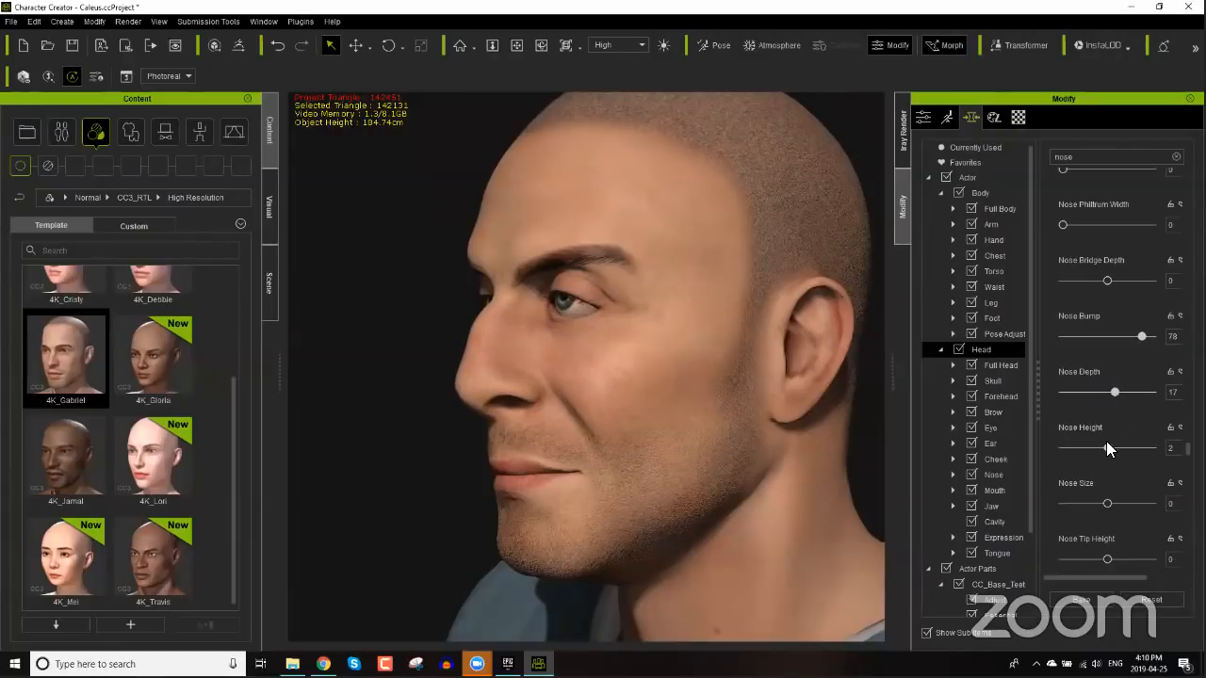
- Clear the slider search and look through the morph sliders of the character's mouth and cheek regions
right_click_drag(493, 480, 695, 396)
left_click(708, 476)
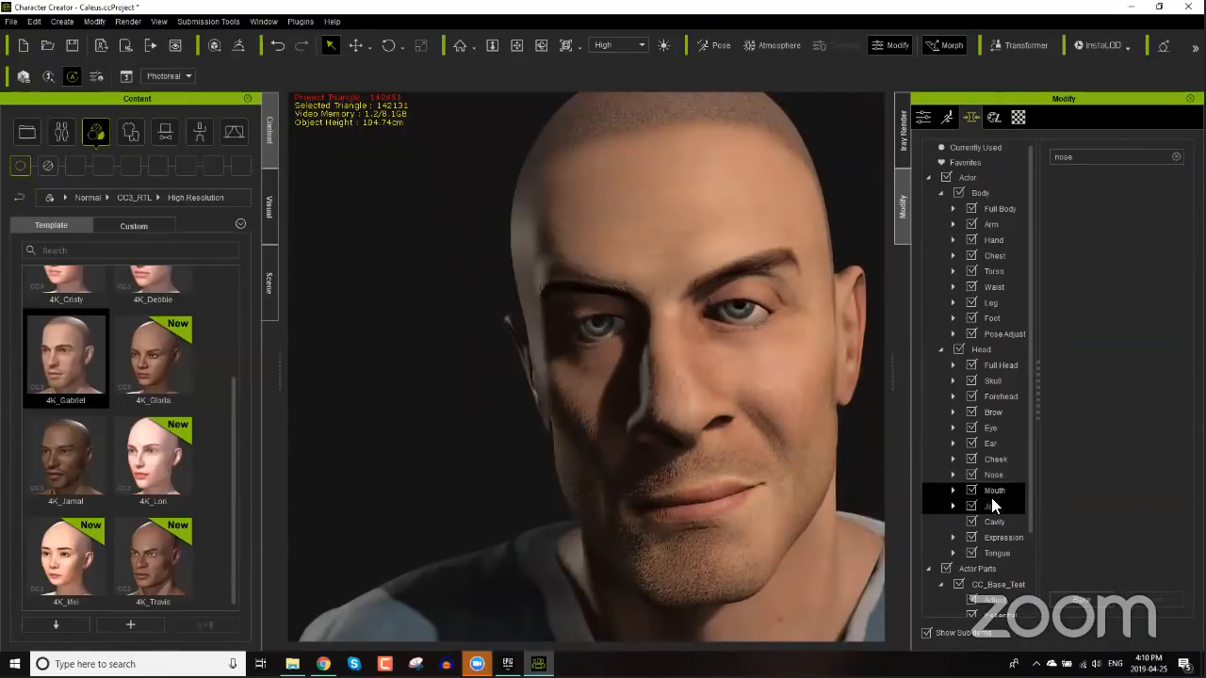
double_click(1093, 156)
left_click(947, 162)
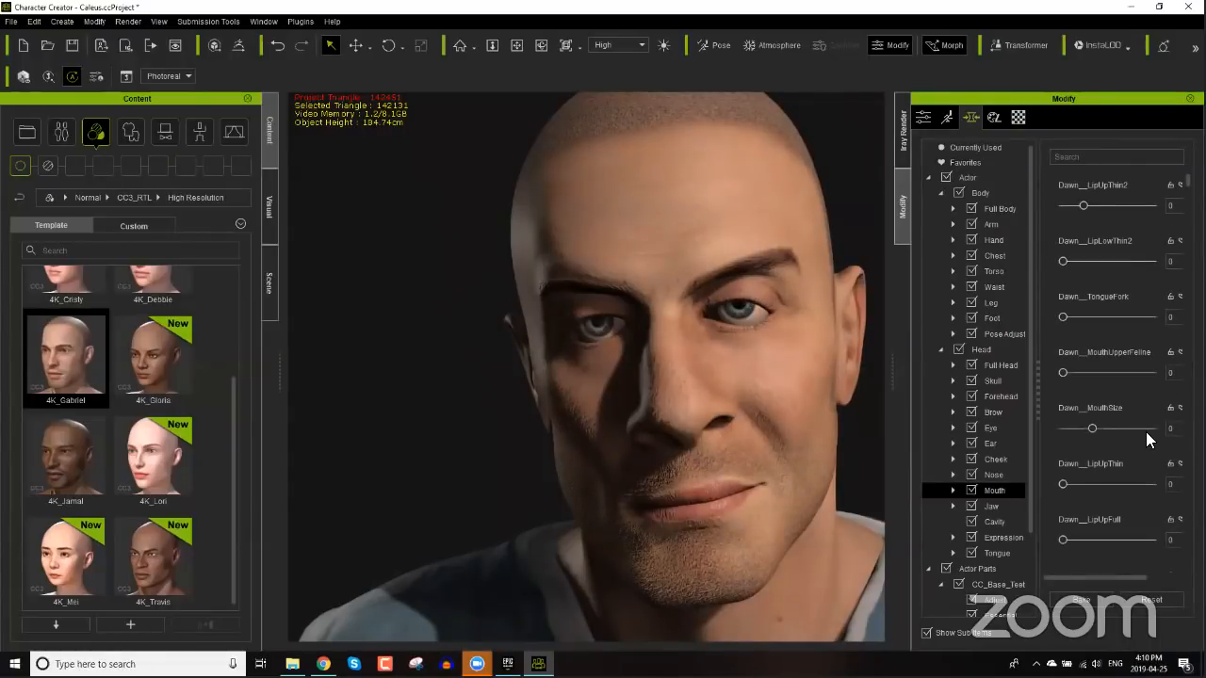
scroll(1107, 367, "down", 5)
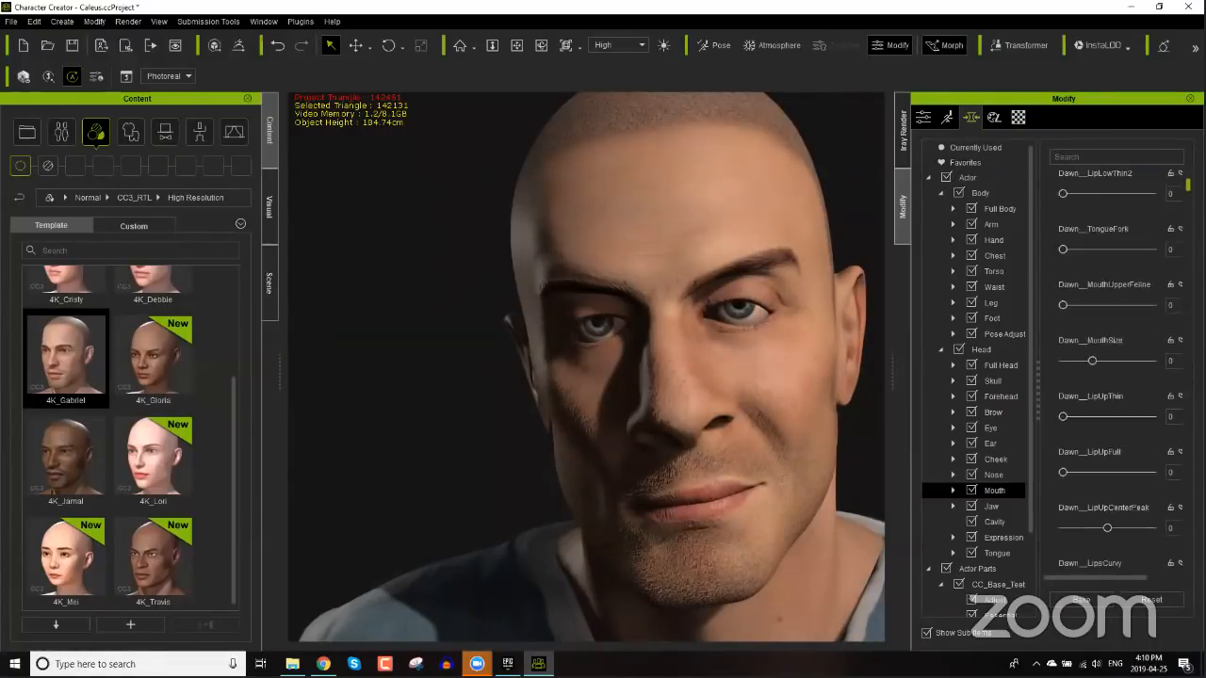
scroll(1117, 240, "up", 5)
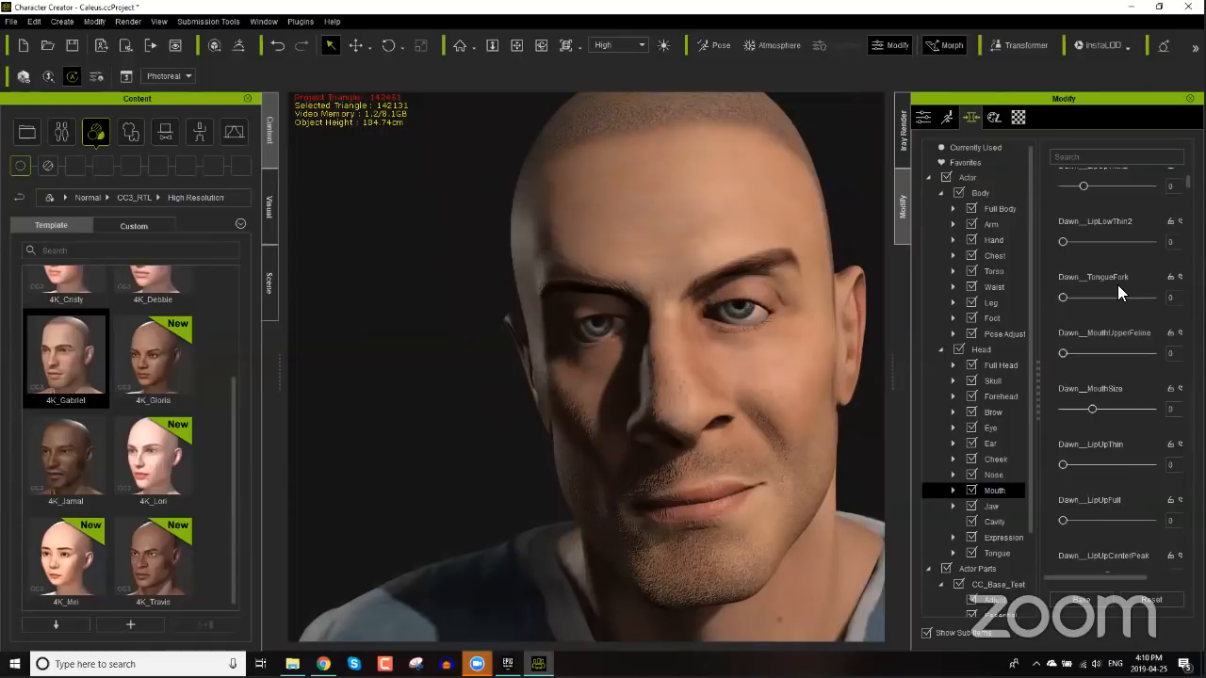
scroll(698, 439, "down", 5)
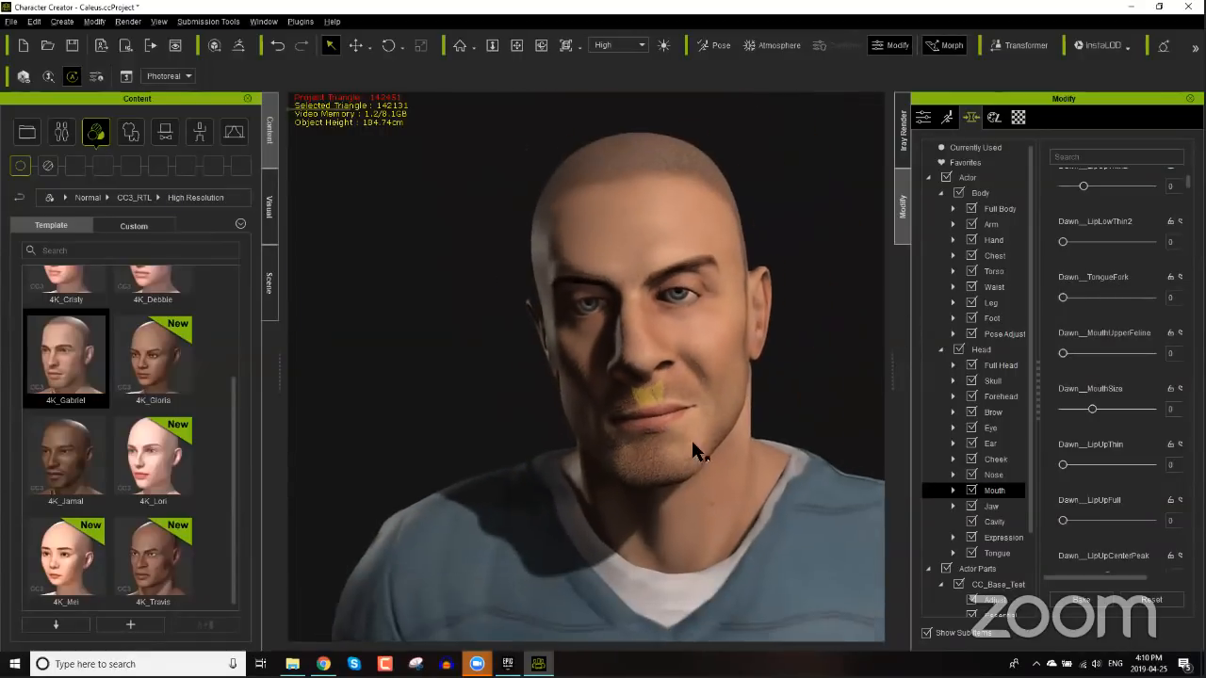
right_click_drag(826, 440, 794, 414)
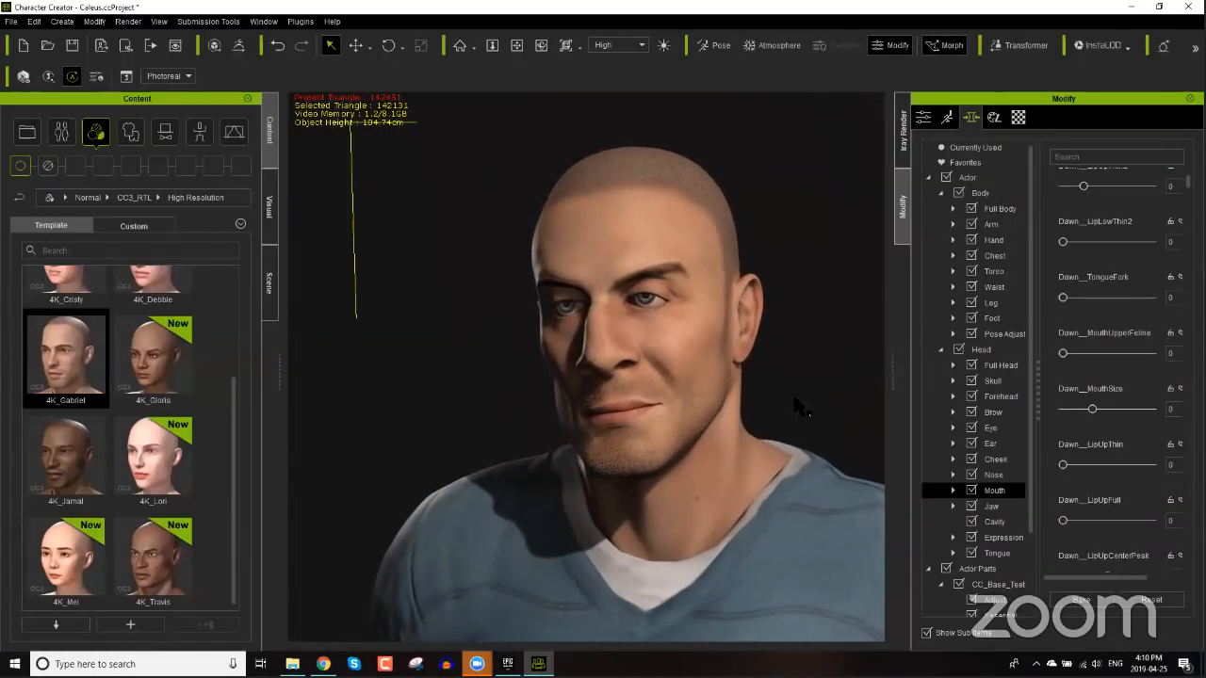
left_click(694, 367)
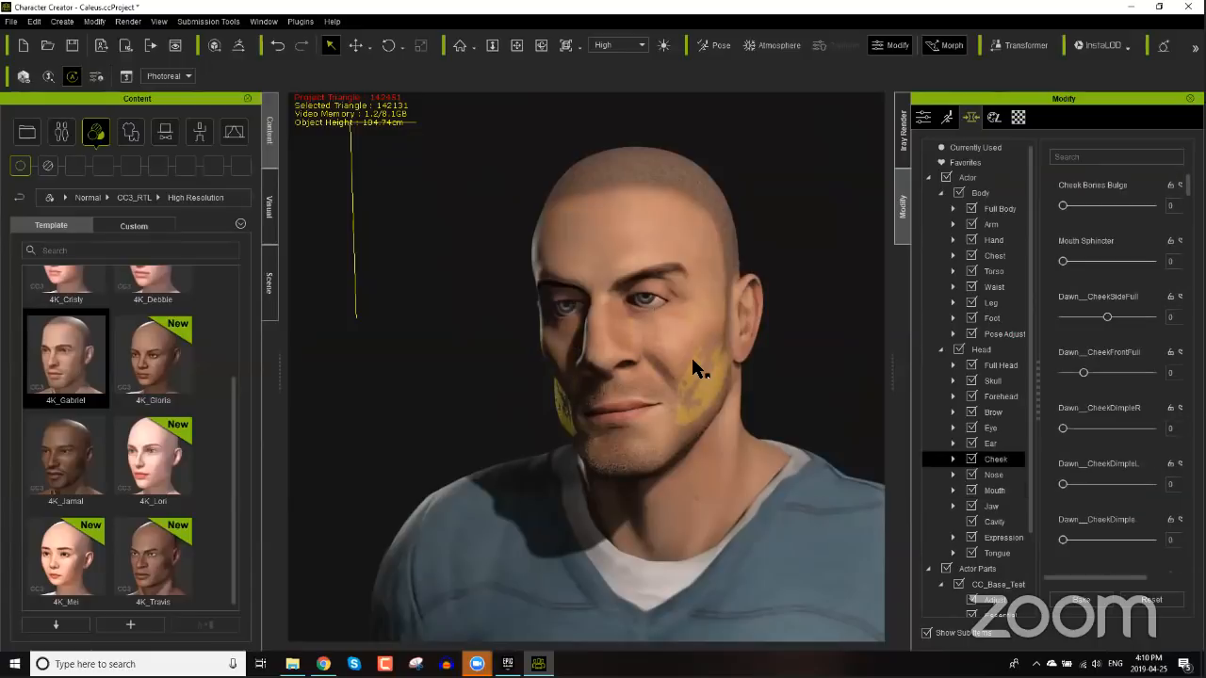
- Review the avatar attributes, material list and Appearance Editor, select Actor Parts there and view the head more closely
left_click(922, 118)
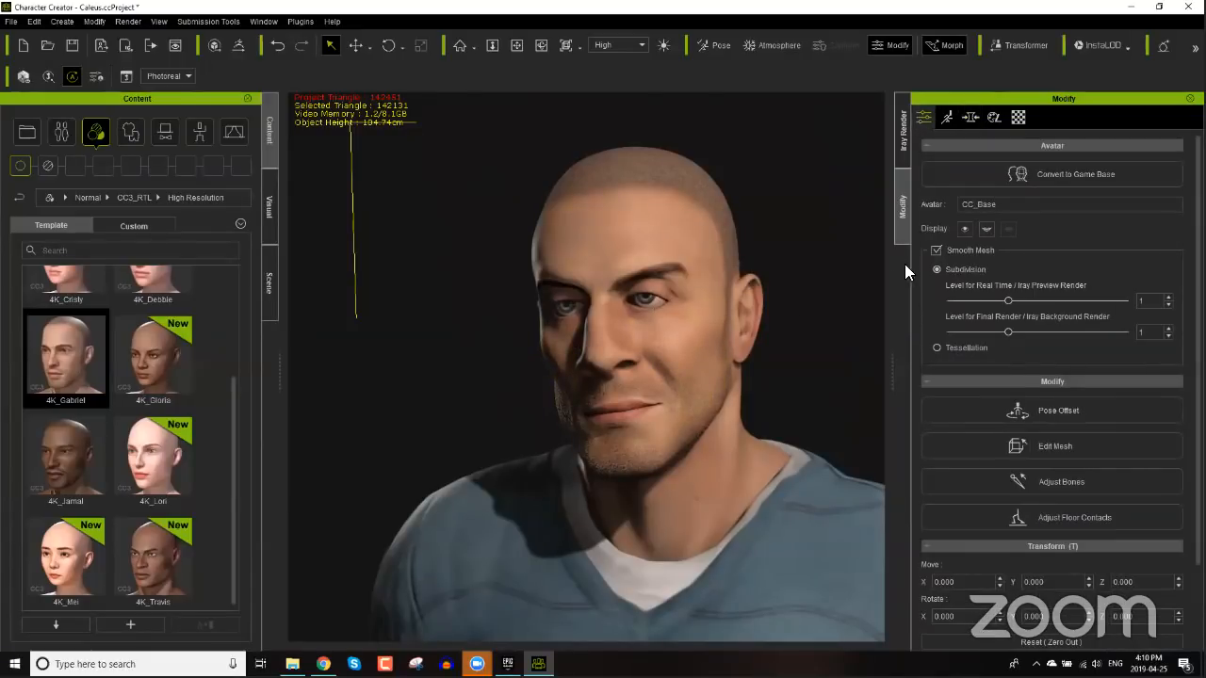
left_click(1020, 116)
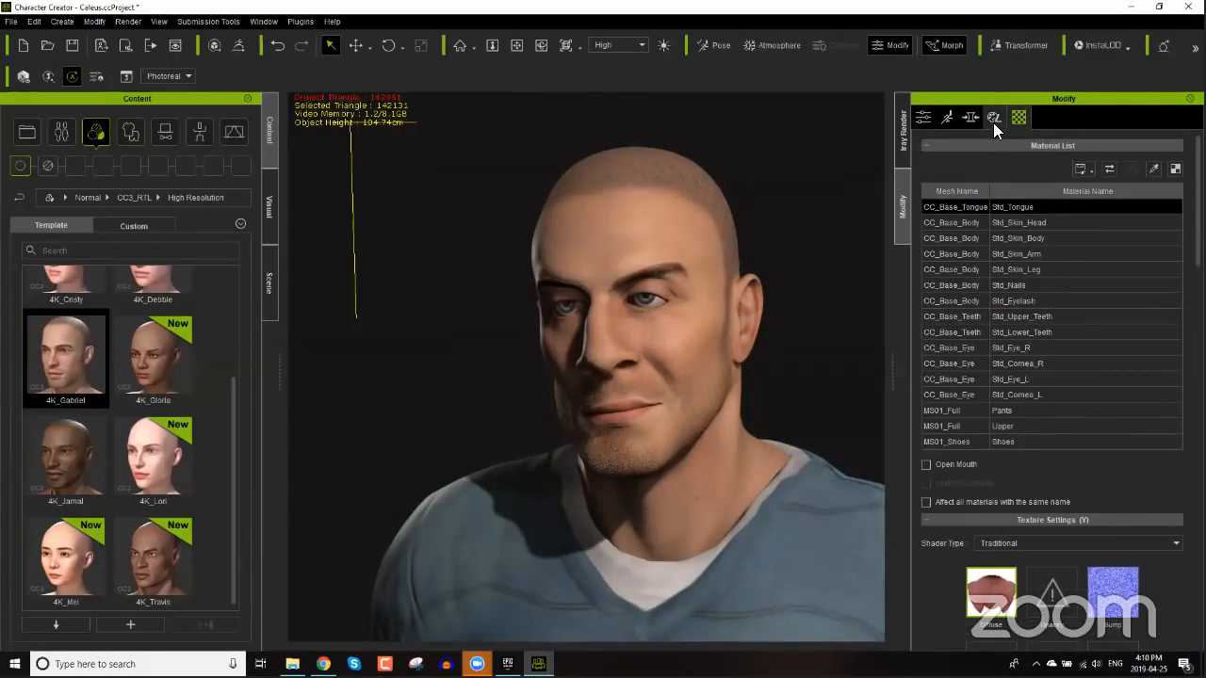
left_click(994, 119)
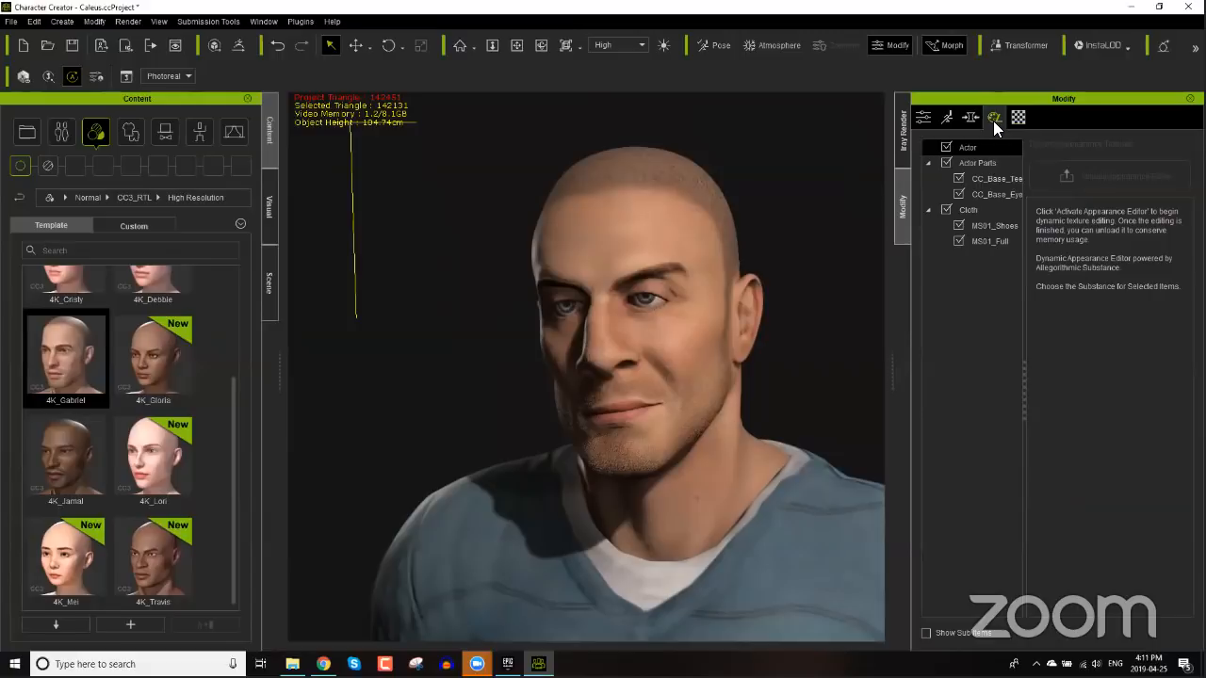
left_click(989, 164)
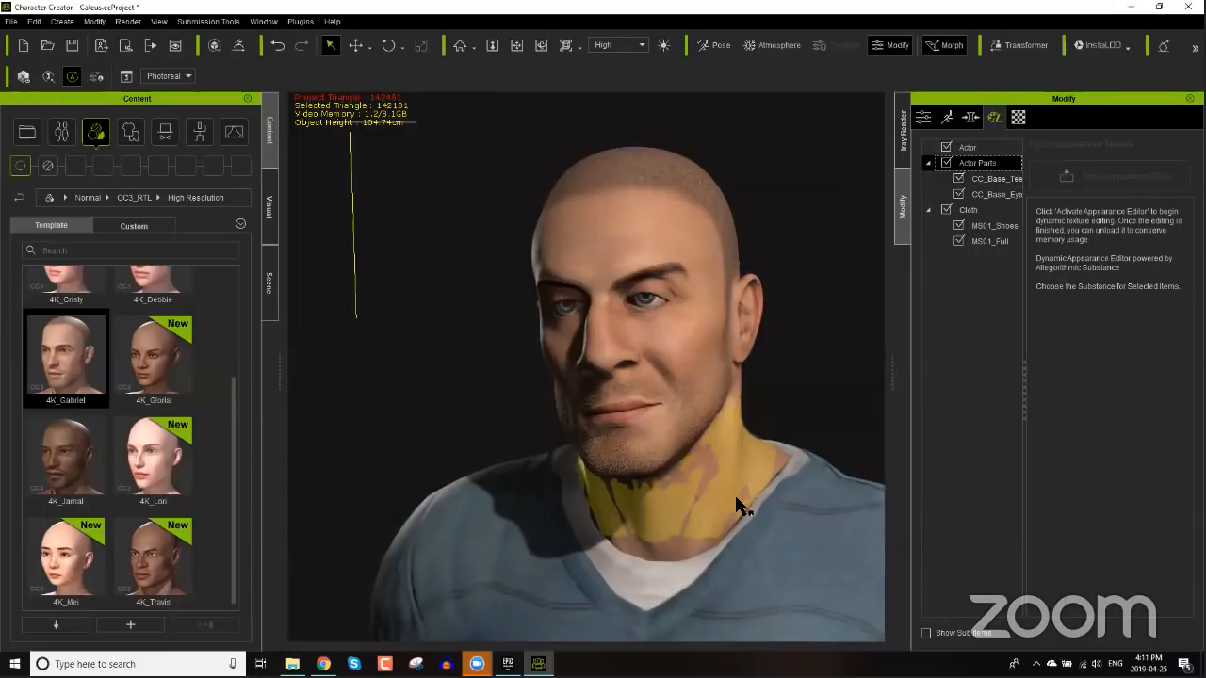
middle_click_drag(747, 449, 706, 460)
scroll(706, 461, "up", 3)
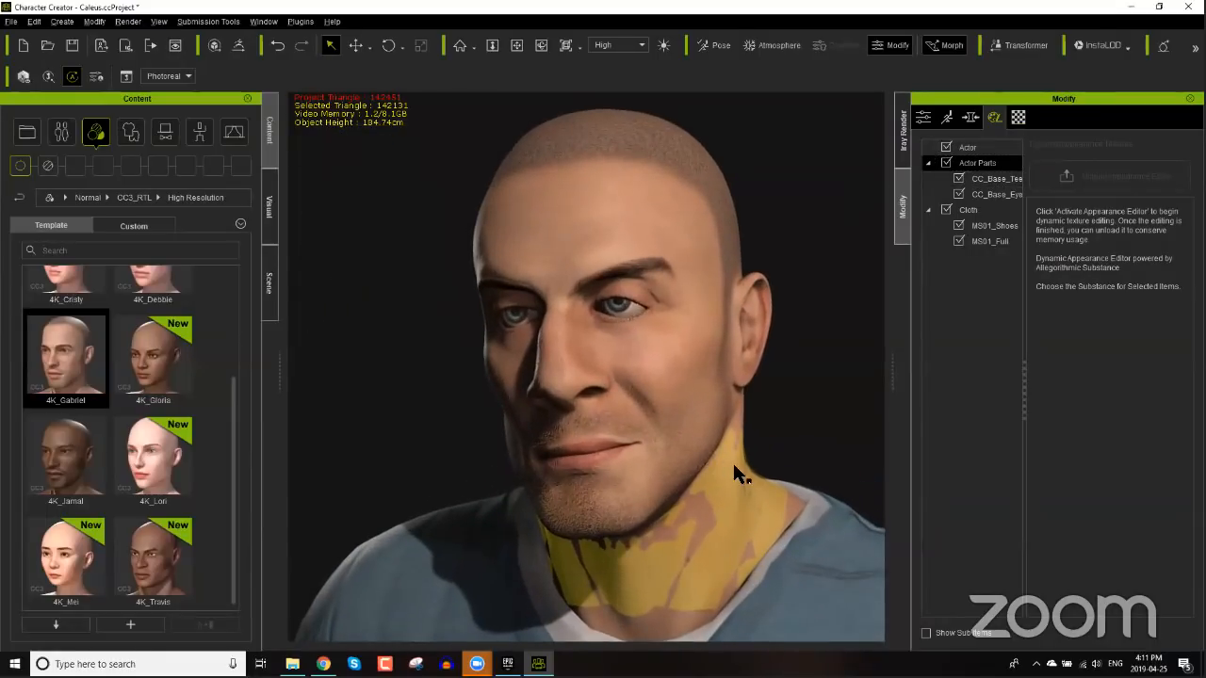
- Select the head skin material by picking it on the face, and open its Base Color texture in Photoshop
mouse_move(732, 462)
right_mouse_down()
mouse_move(638, 480)
mouse_move(744, 443)
right_mouse_up()
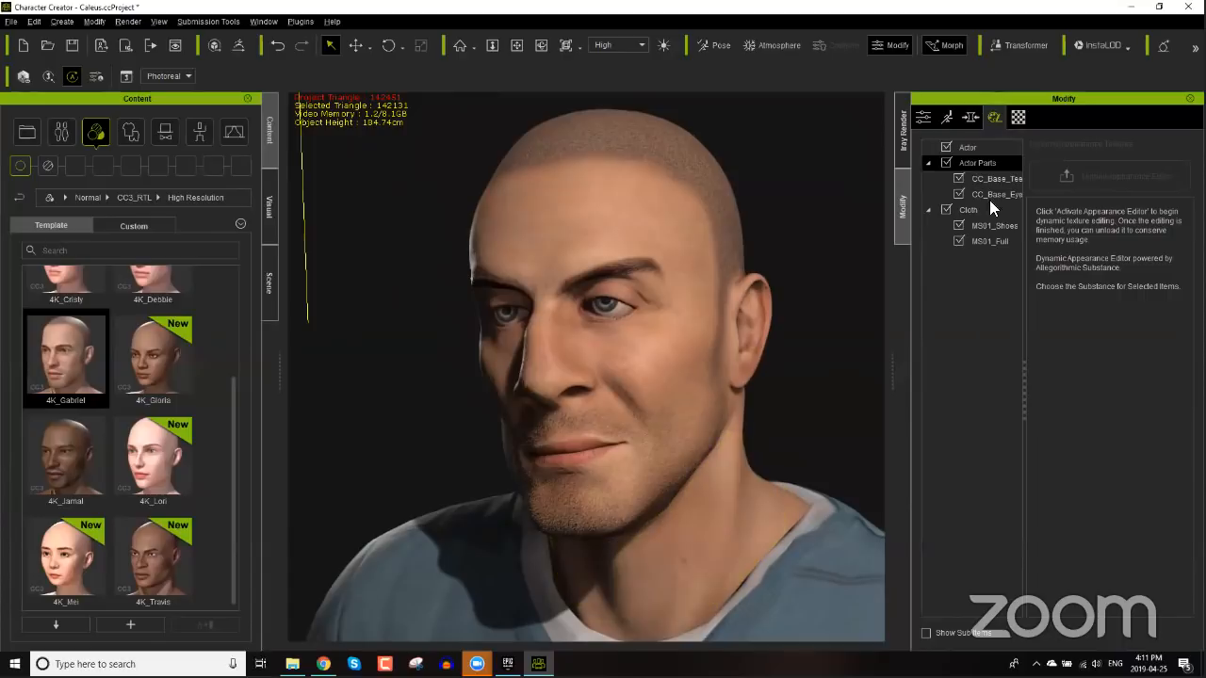
left_click(1022, 116)
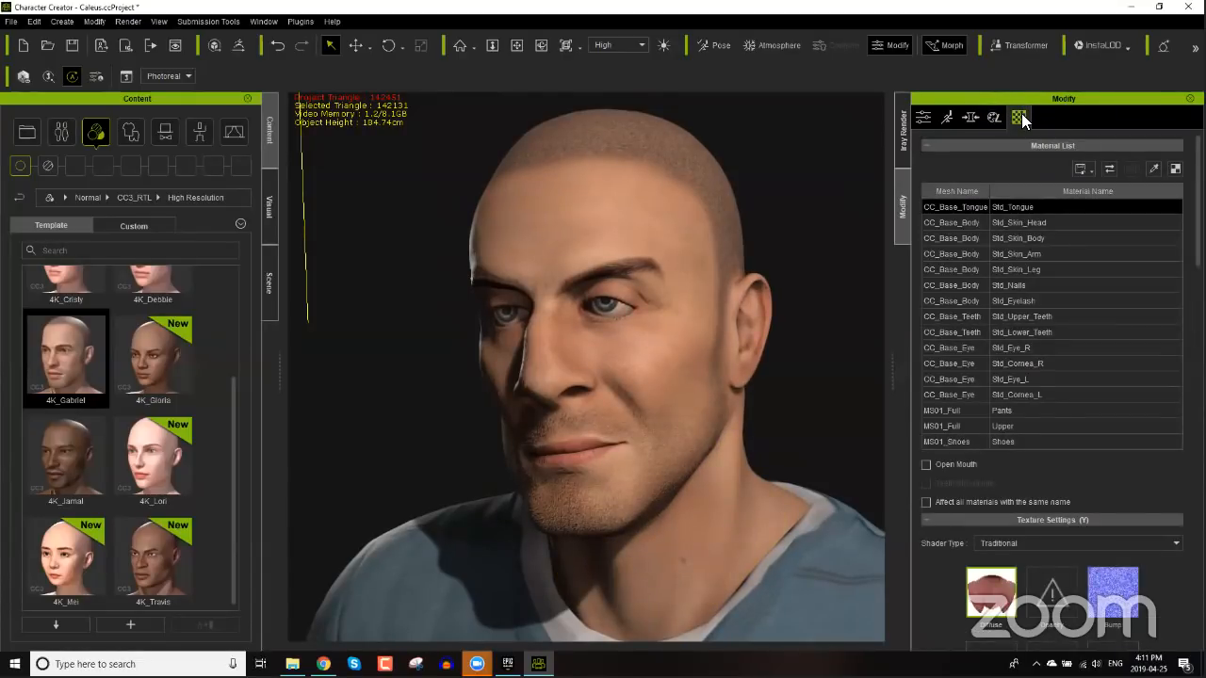
left_click(1151, 170)
left_click(603, 250)
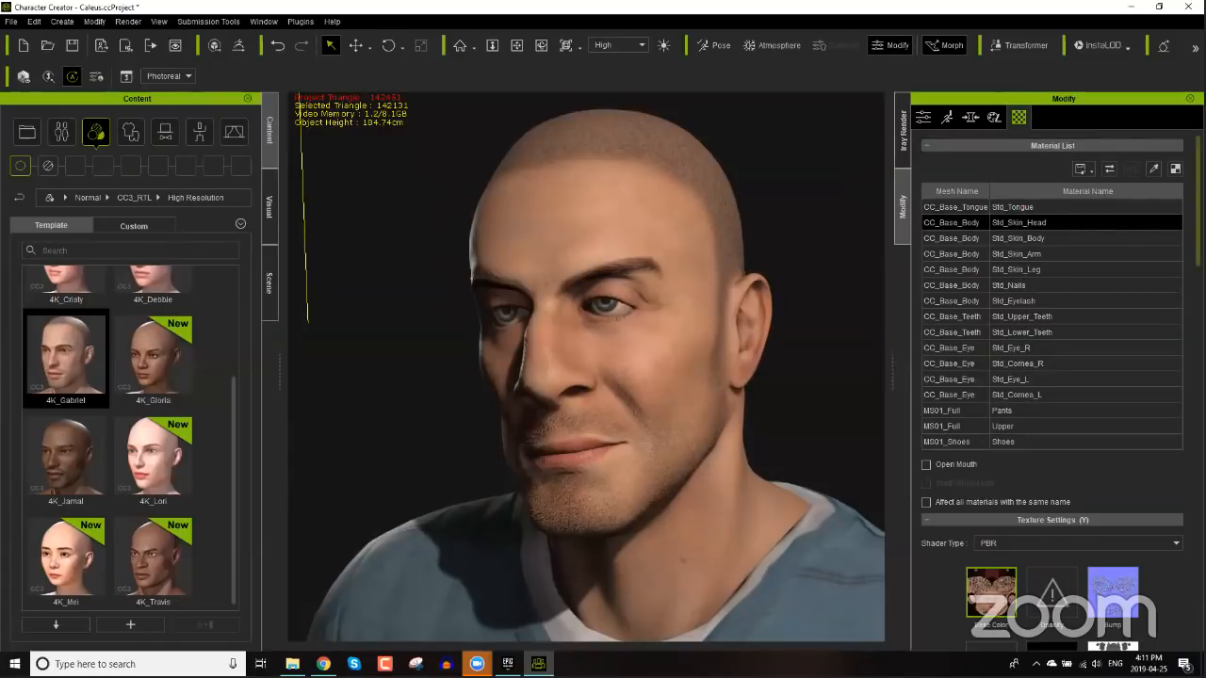
scroll(1052, 391, "down", 10)
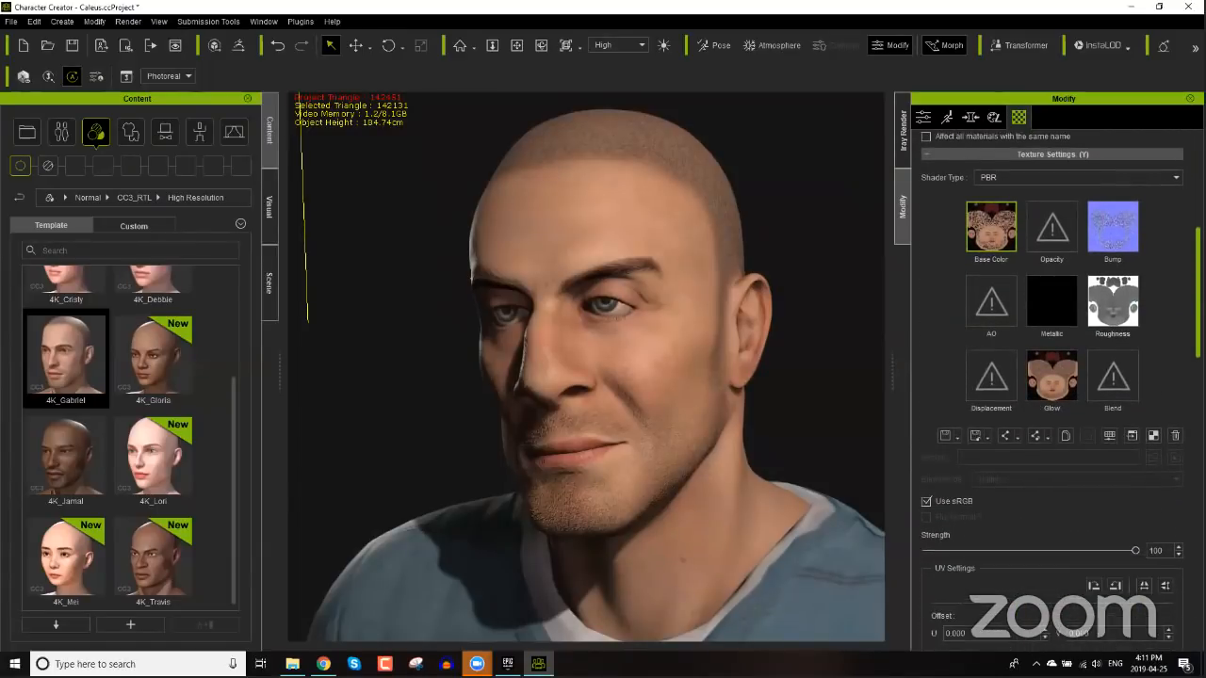
left_click_drag(1198, 293, 1198, 295)
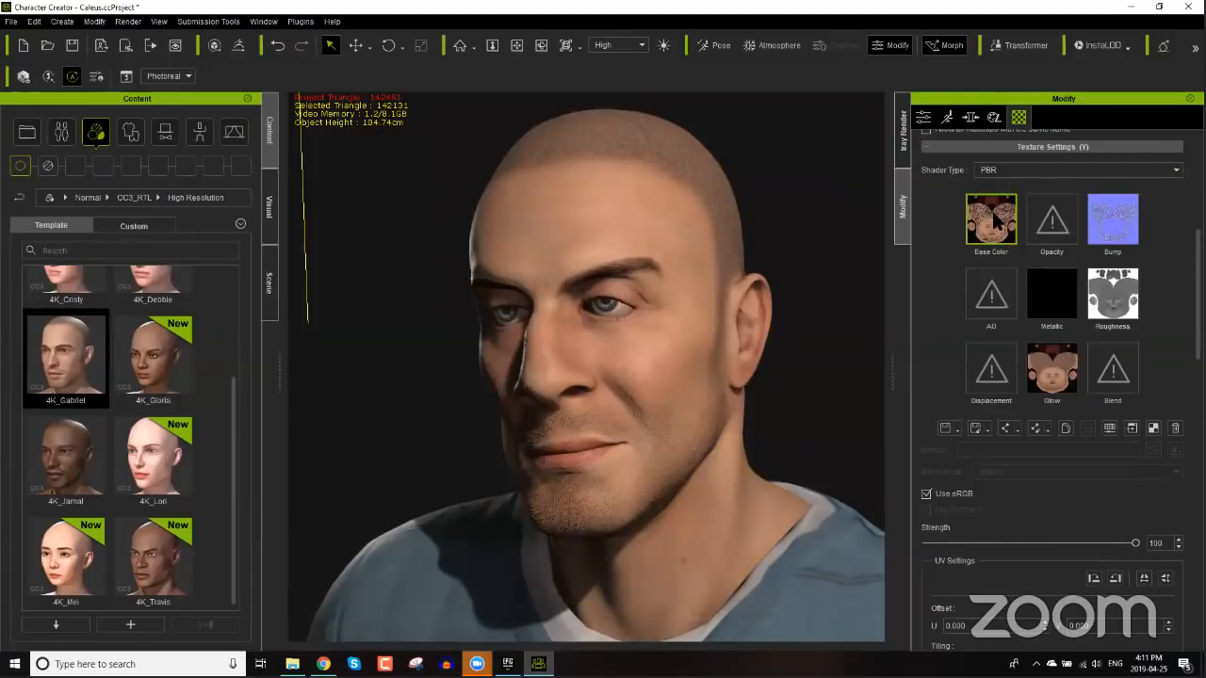
left_click(1133, 430)
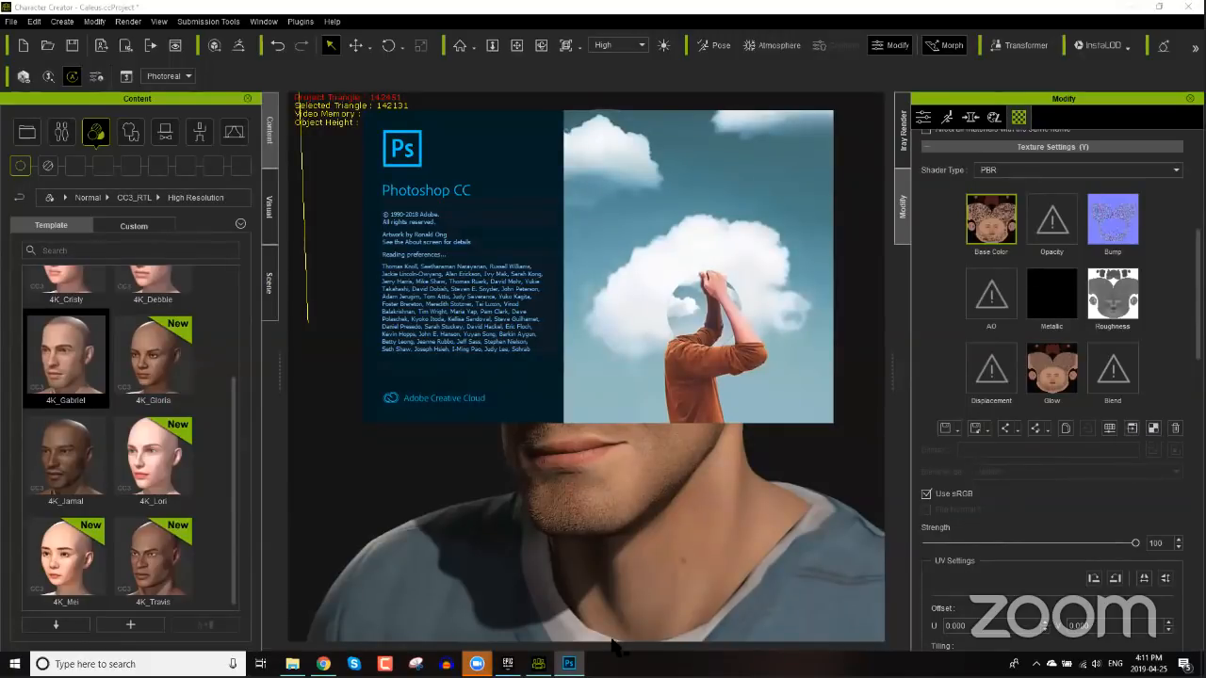
- Open a second File Explorer window, browse to the Desktop folder Unreal Import Webinar > Scar and select image 3
left_click(292, 664)
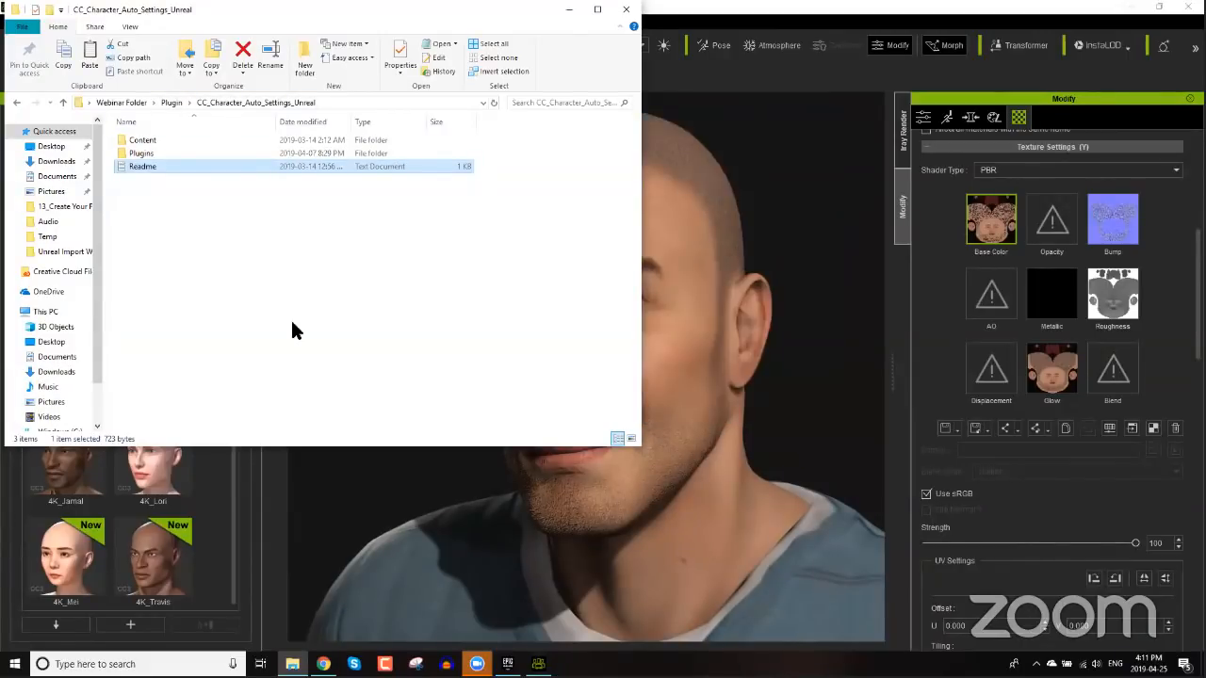
key("ctrl+n")
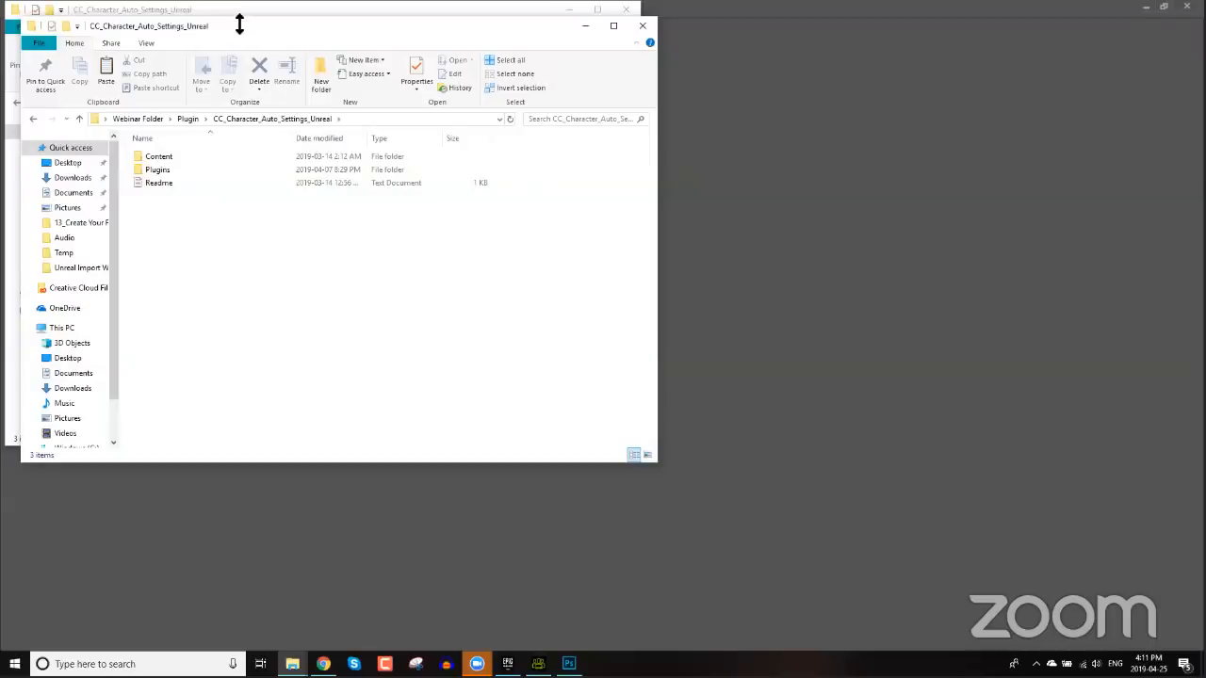
left_click_drag(239, 22, 448, 61)
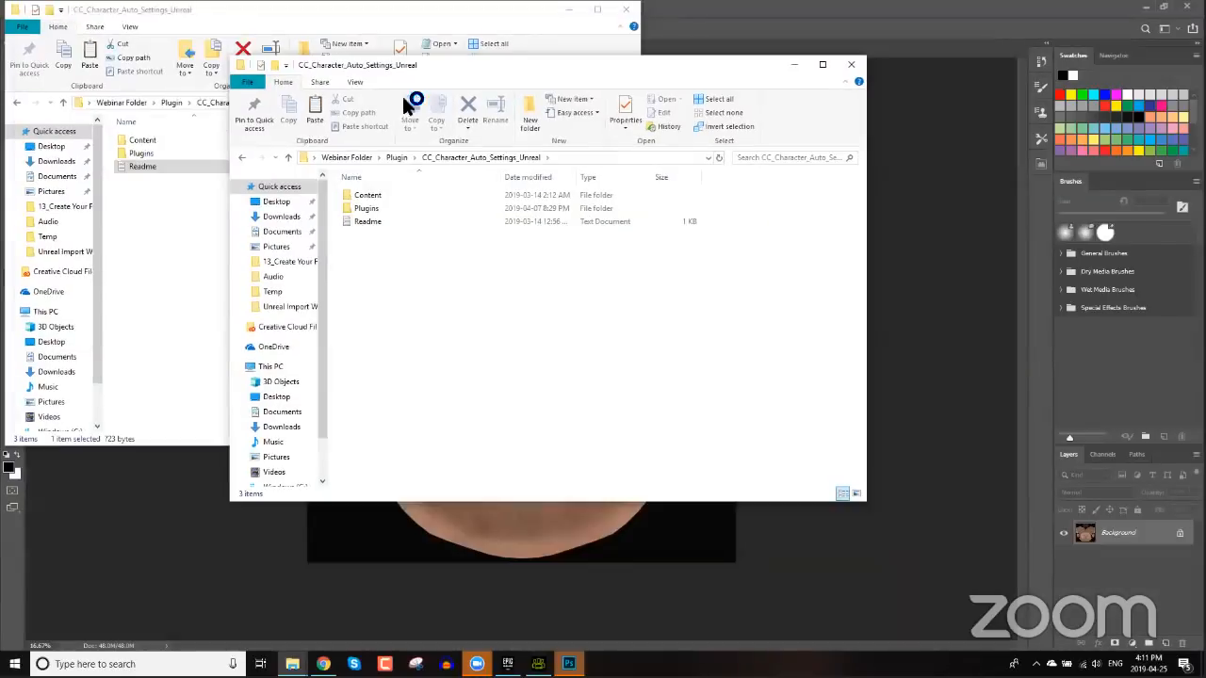
left_click(283, 397)
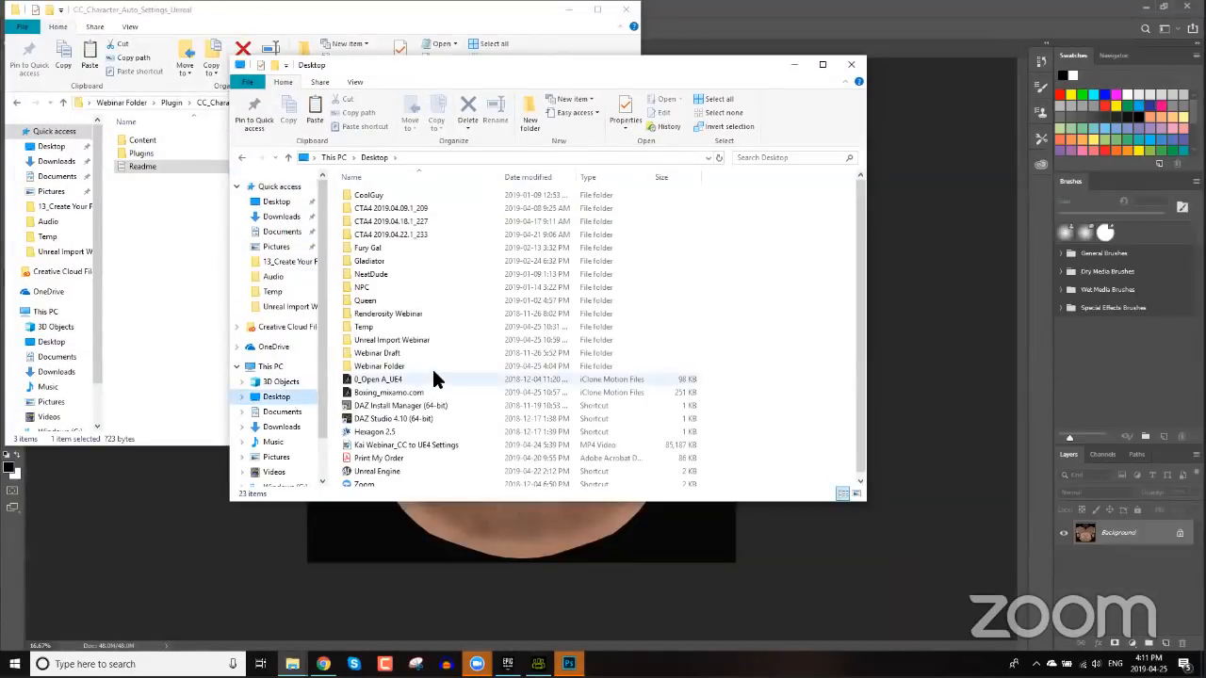
double_click(395, 341)
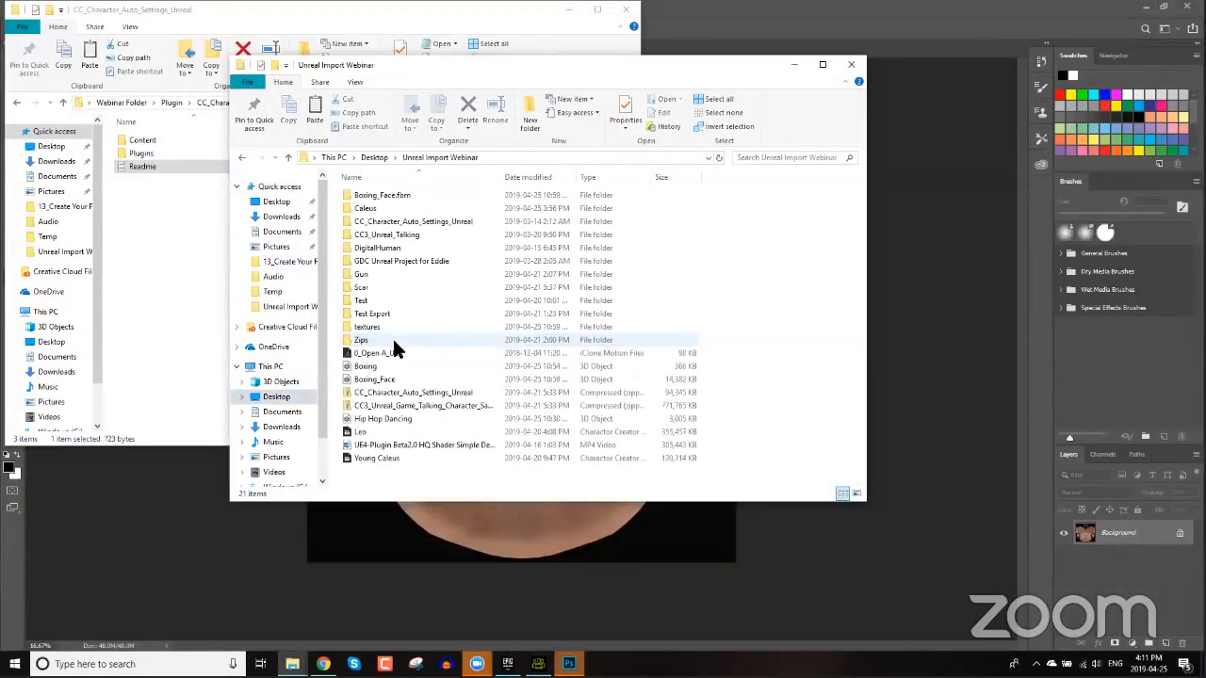
double_click(363, 290)
left_click_drag(384, 209, 386, 209)
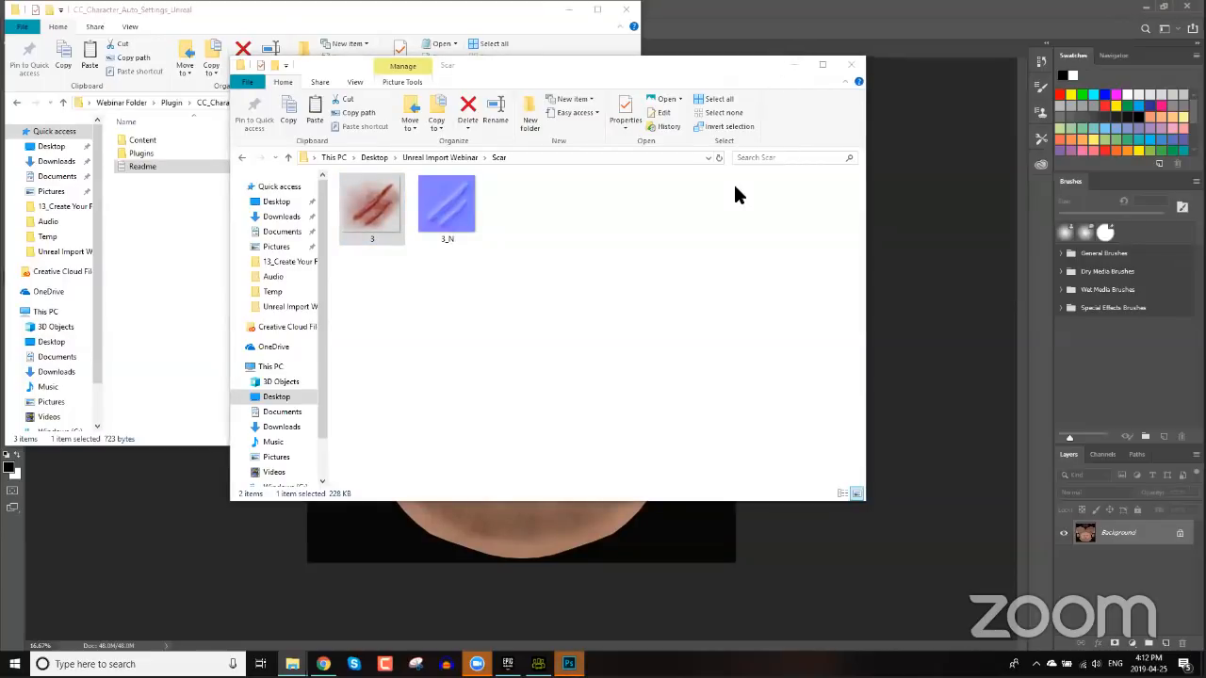
- Switch to Photoshop and place scar image 3 from the Scar folder onto the face area of the diffuse texture
left_click(731, 28)
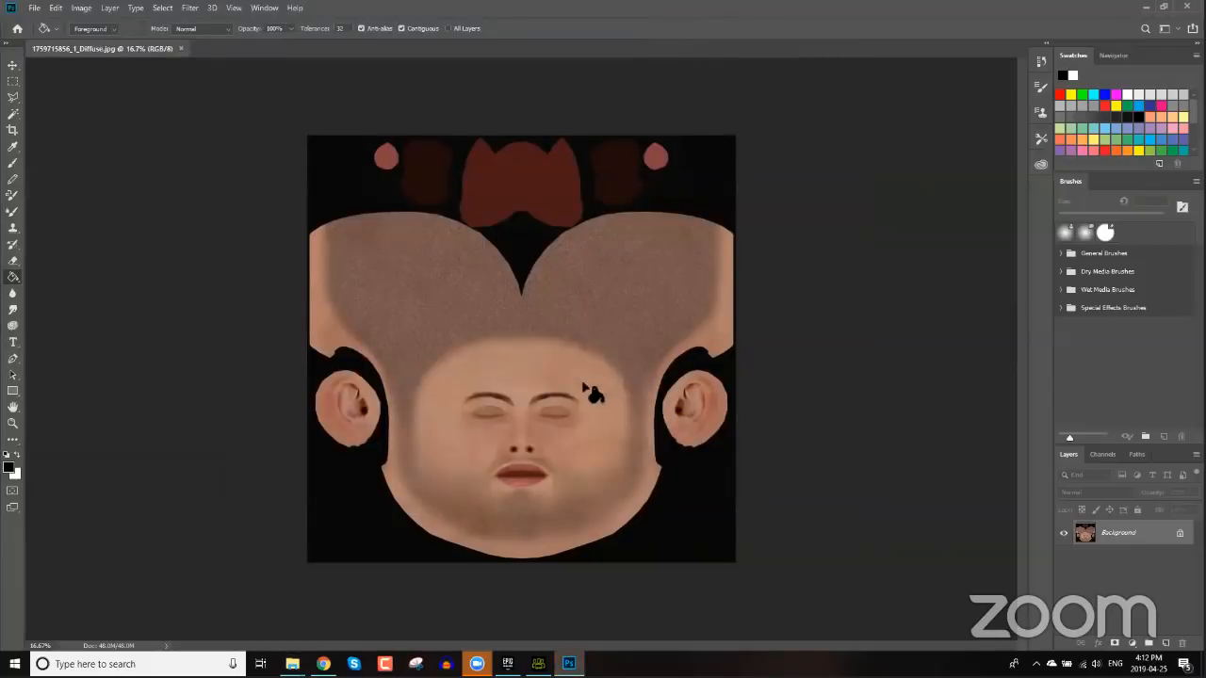
scroll(531, 450, "up", 5, "alt")
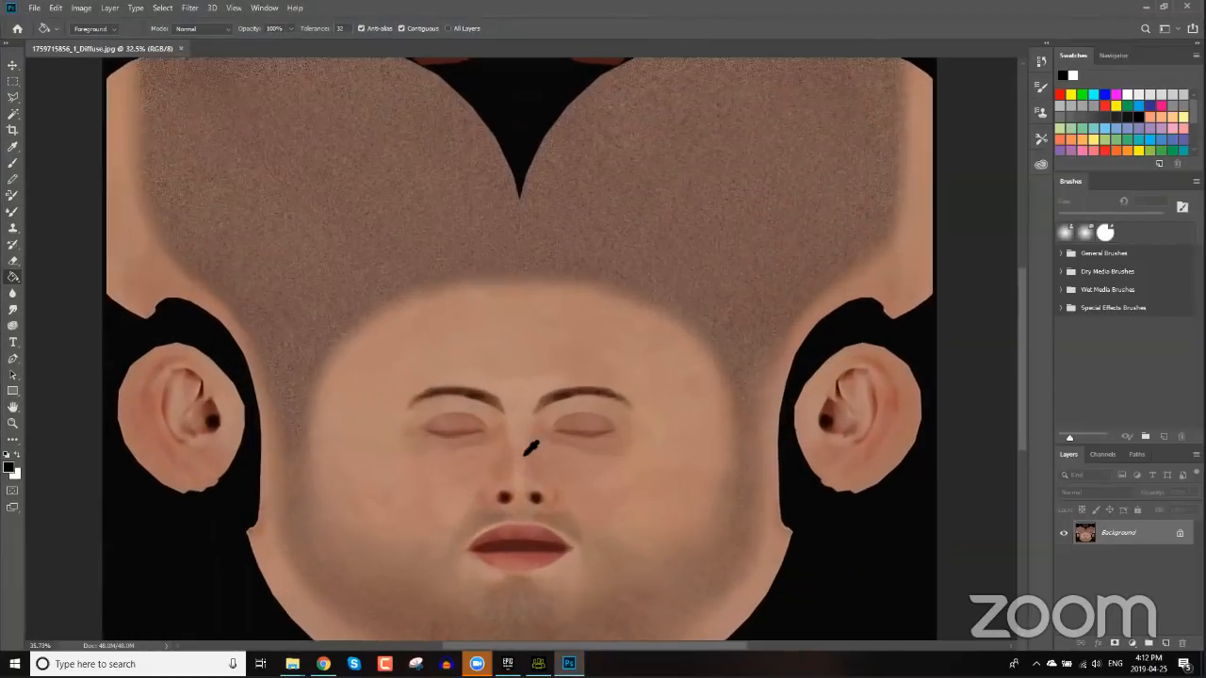
scroll(533, 448, "up", 4, "alt")
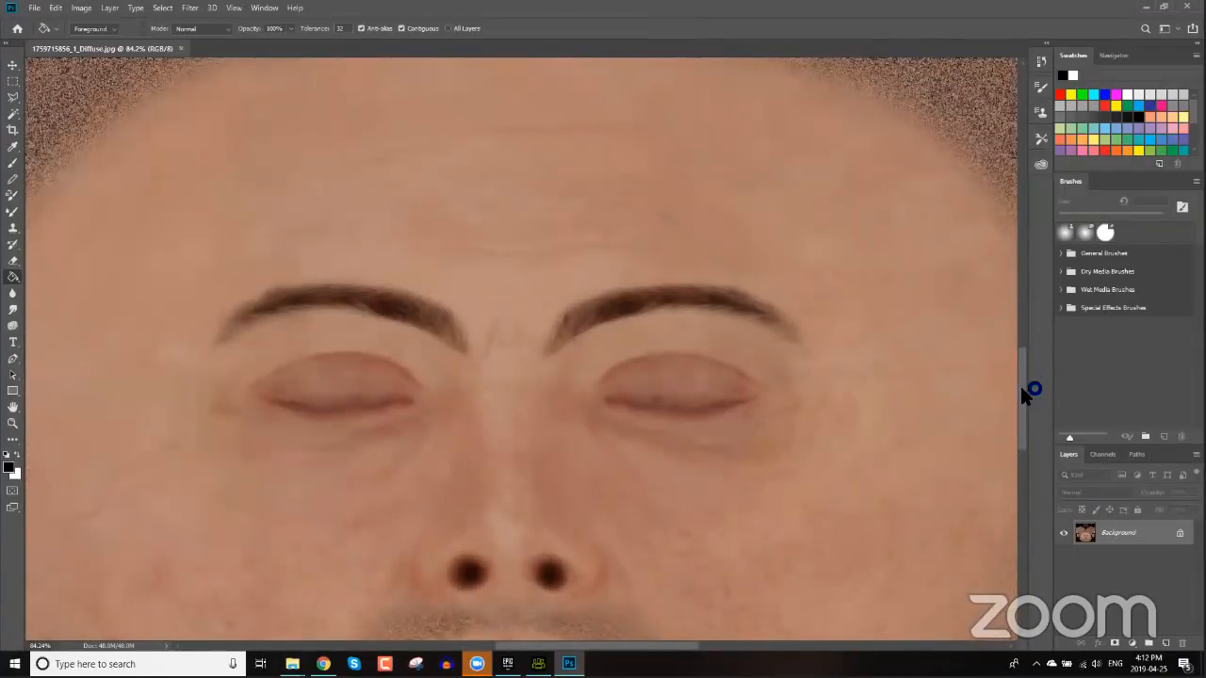
left_click_drag(1021, 387, 1024, 421)
left_click(293, 665)
left_click(323, 618)
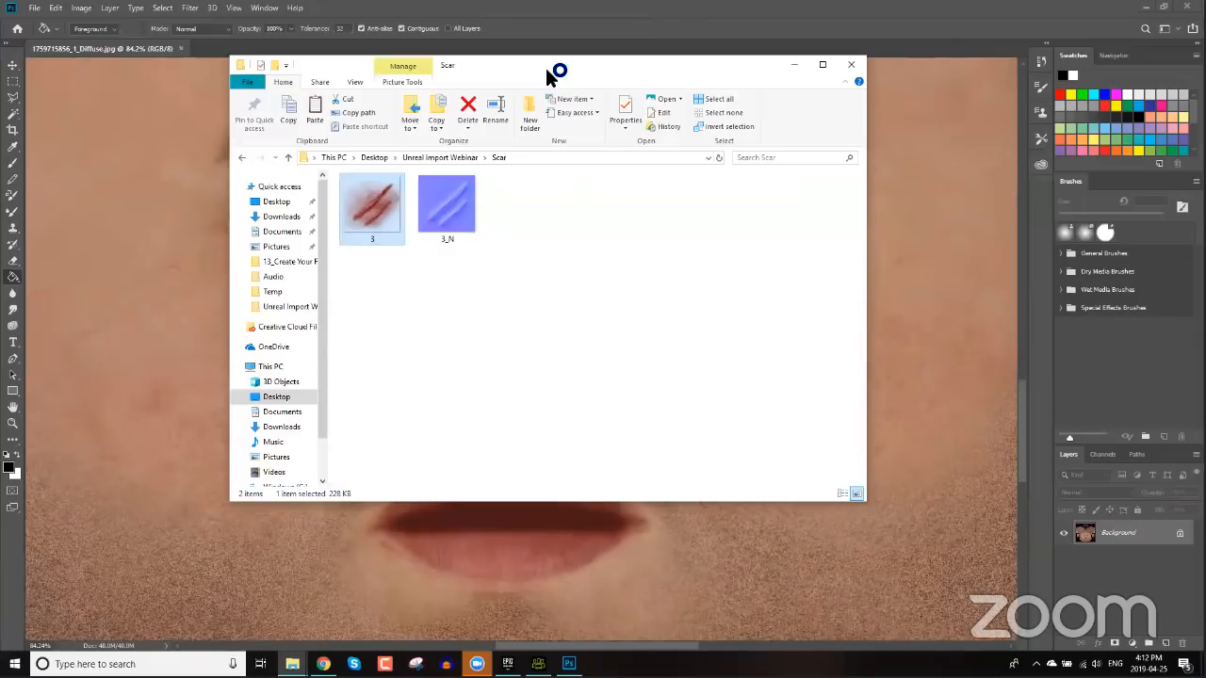
left_click_drag(545, 68, 1160, 77)
left_click_drag(787, 314, 714, 372)
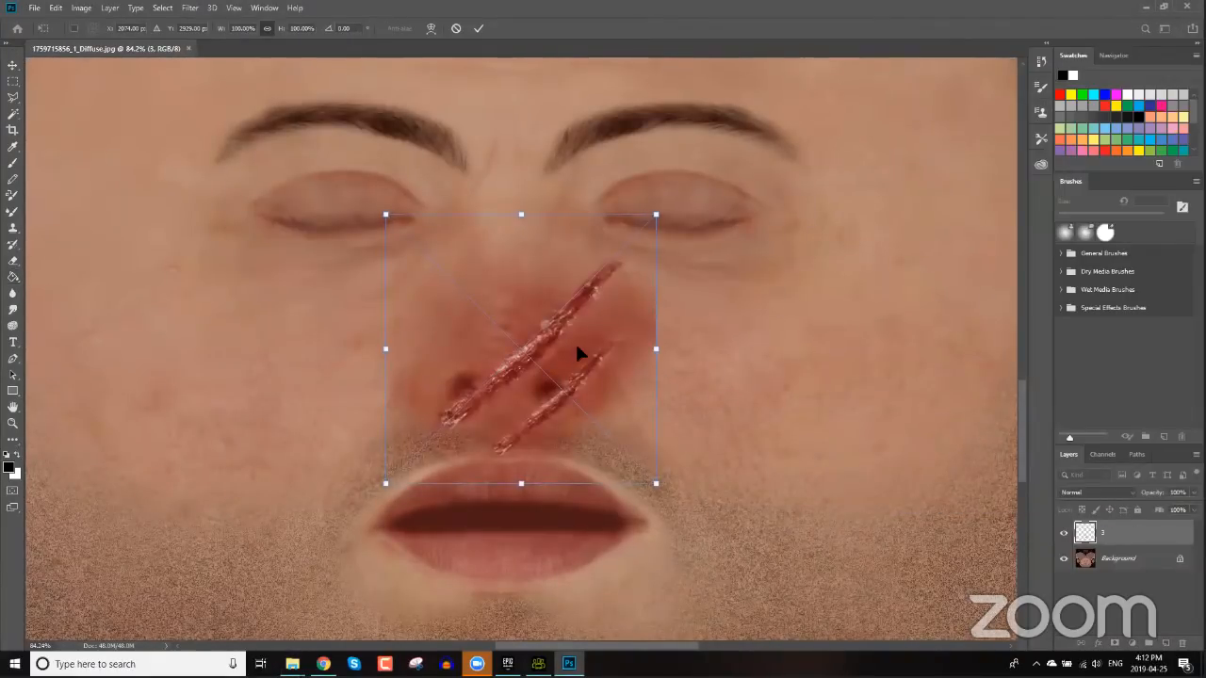
- Move the placed scar onto the cheek beside the nose, scale it to about 88% and commit the placement
left_click_drag(579, 354, 767, 351)
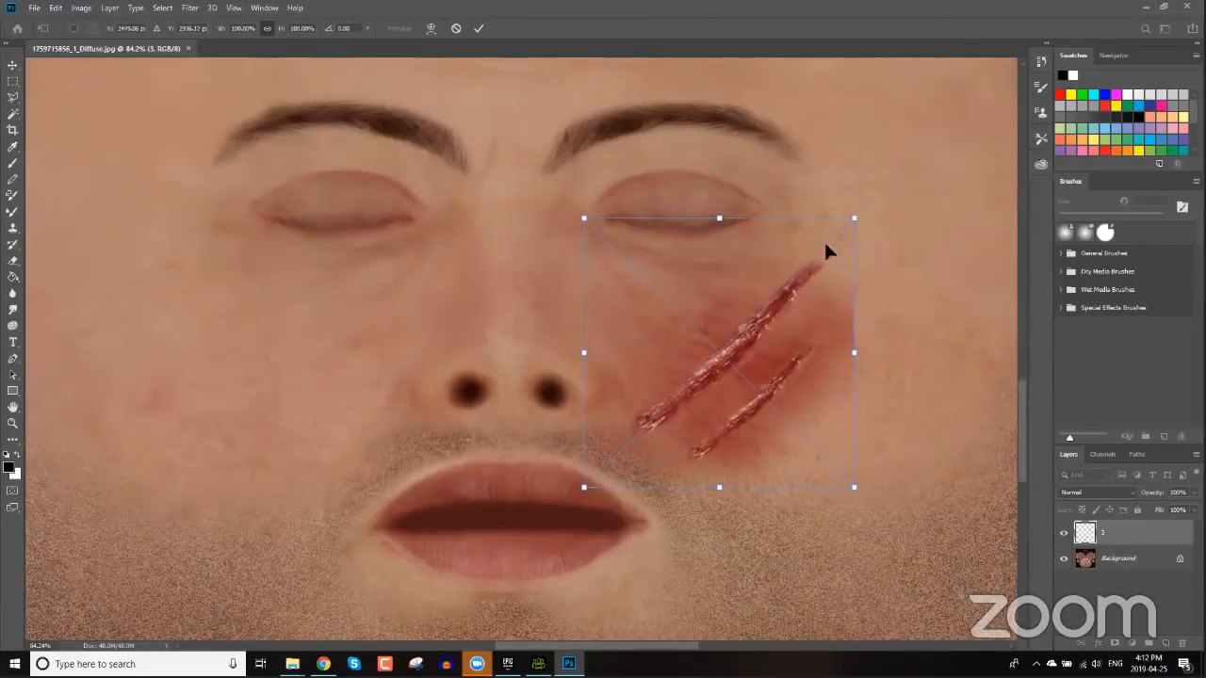
left_click_drag(853, 219, 821, 253)
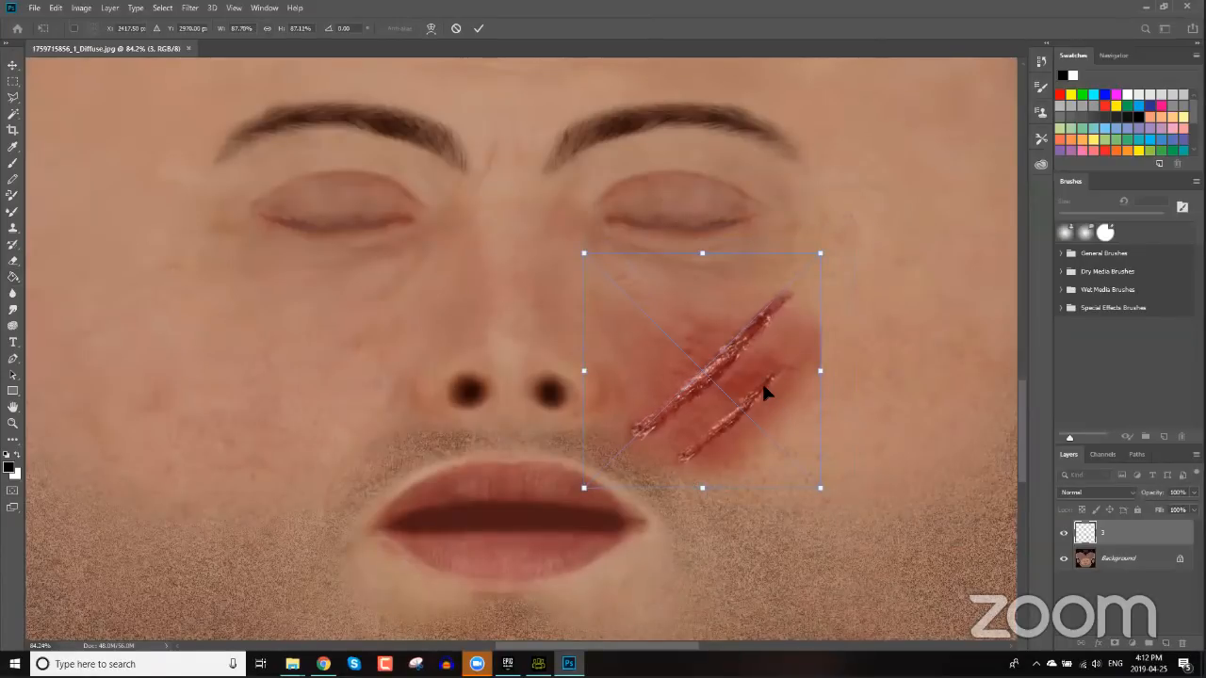
key("g")
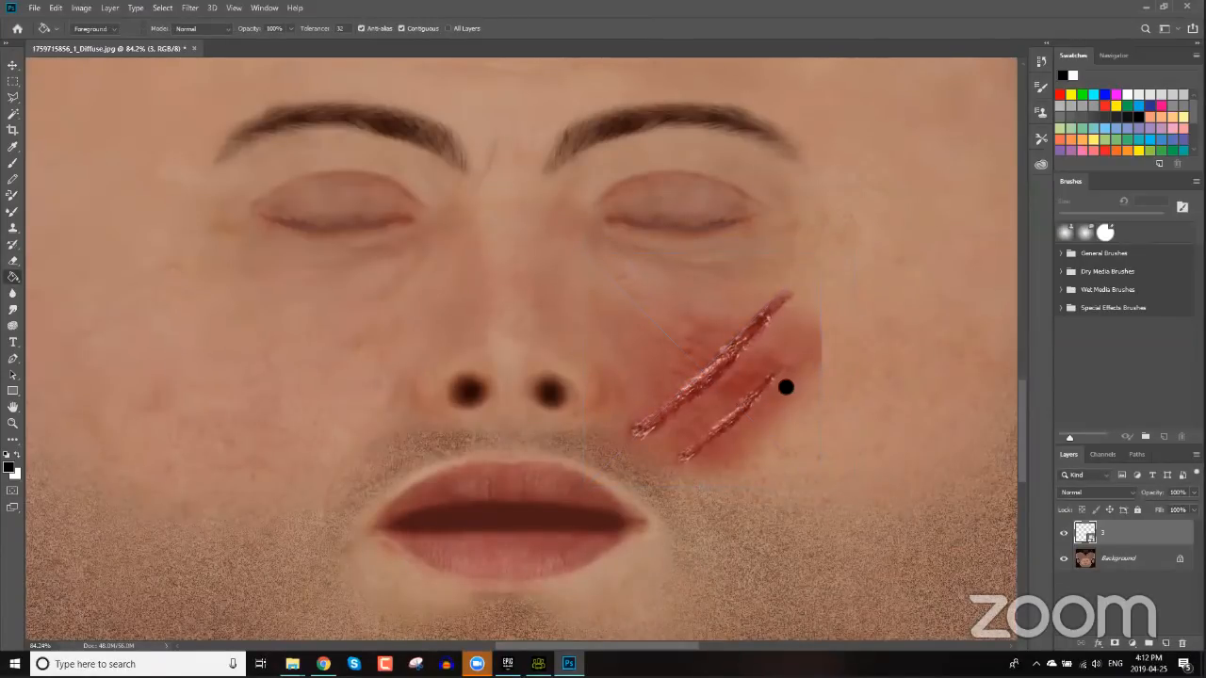
left_click(34, 9)
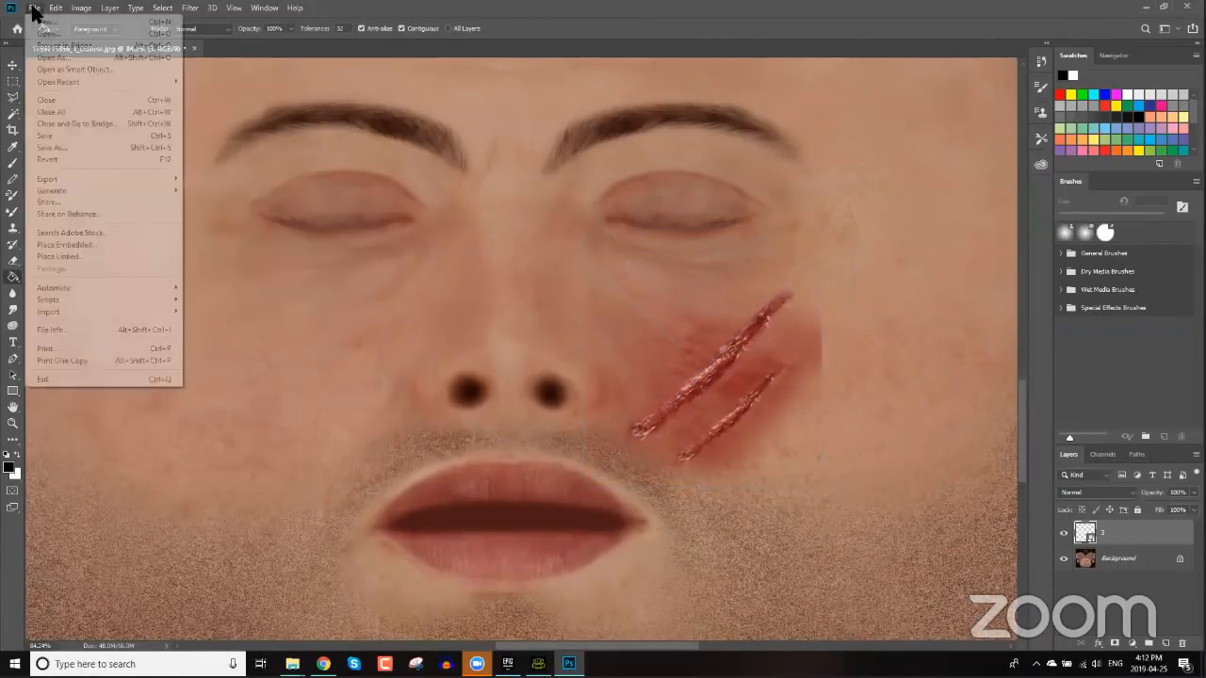
left_click(49, 138)
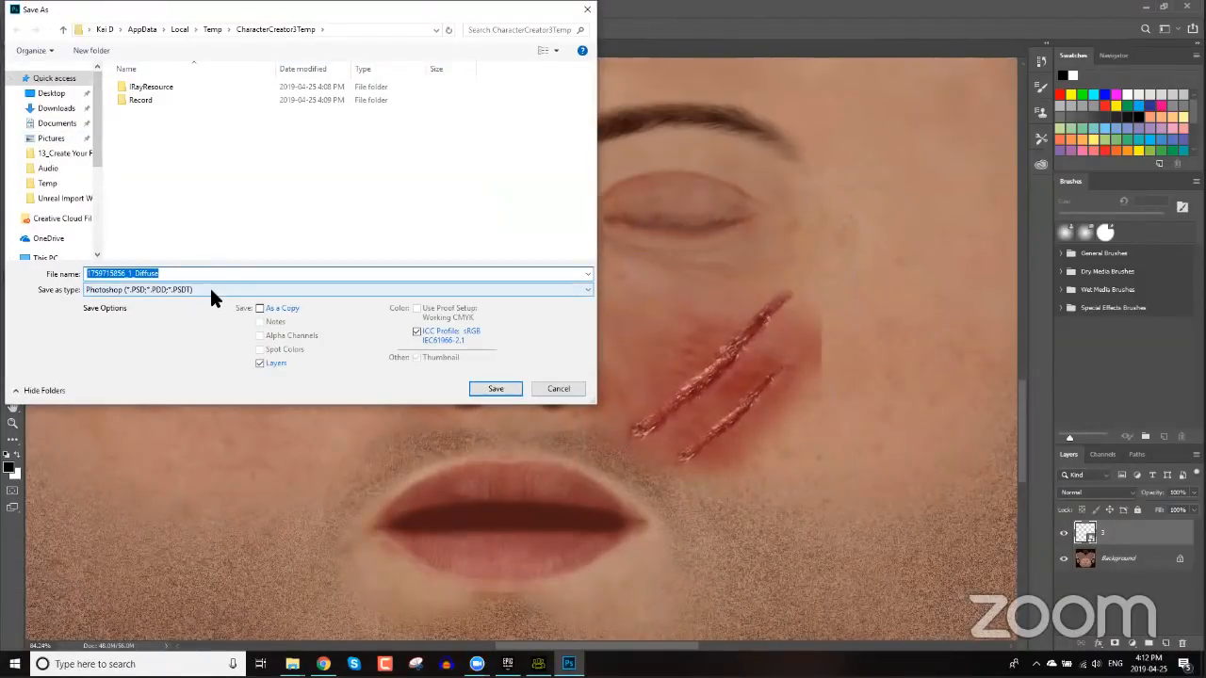
left_click(209, 288)
left_click(132, 386)
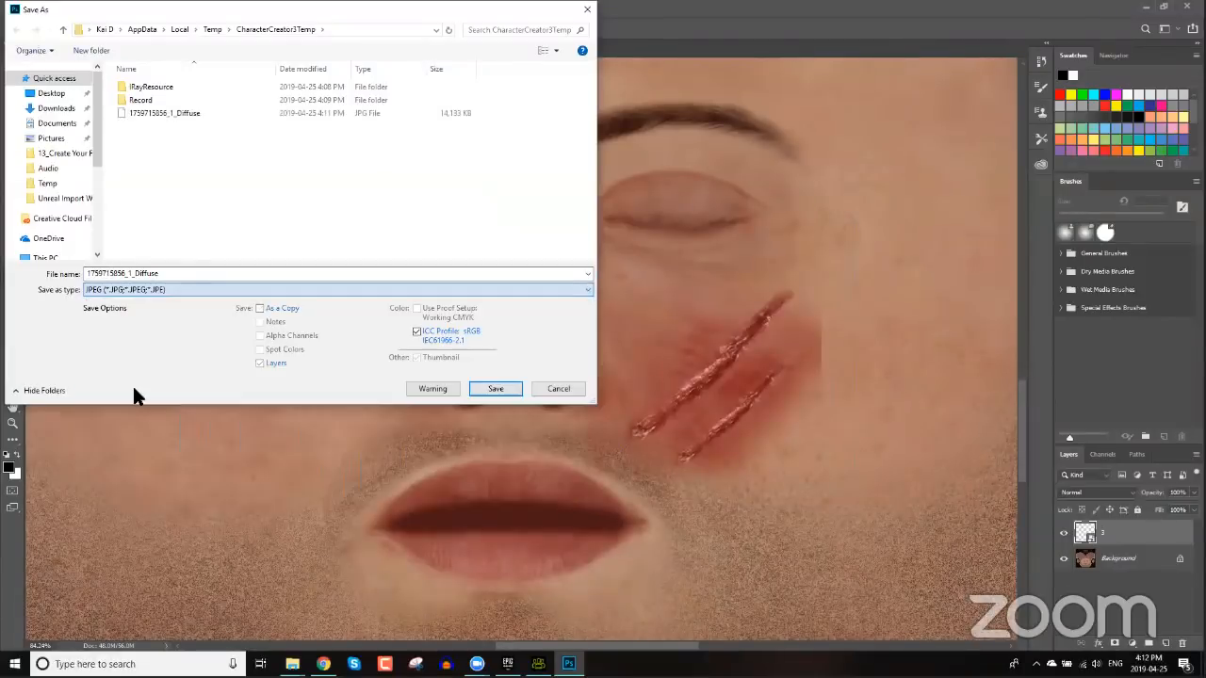
left_click(175, 110)
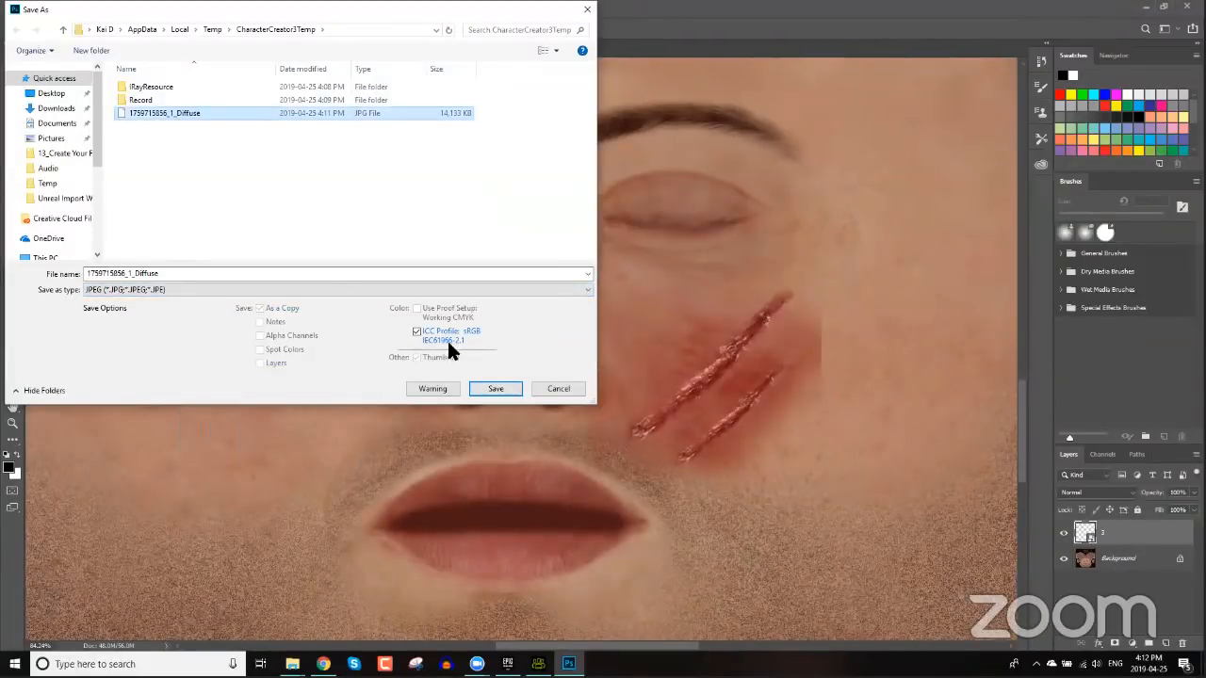
left_click(492, 388)
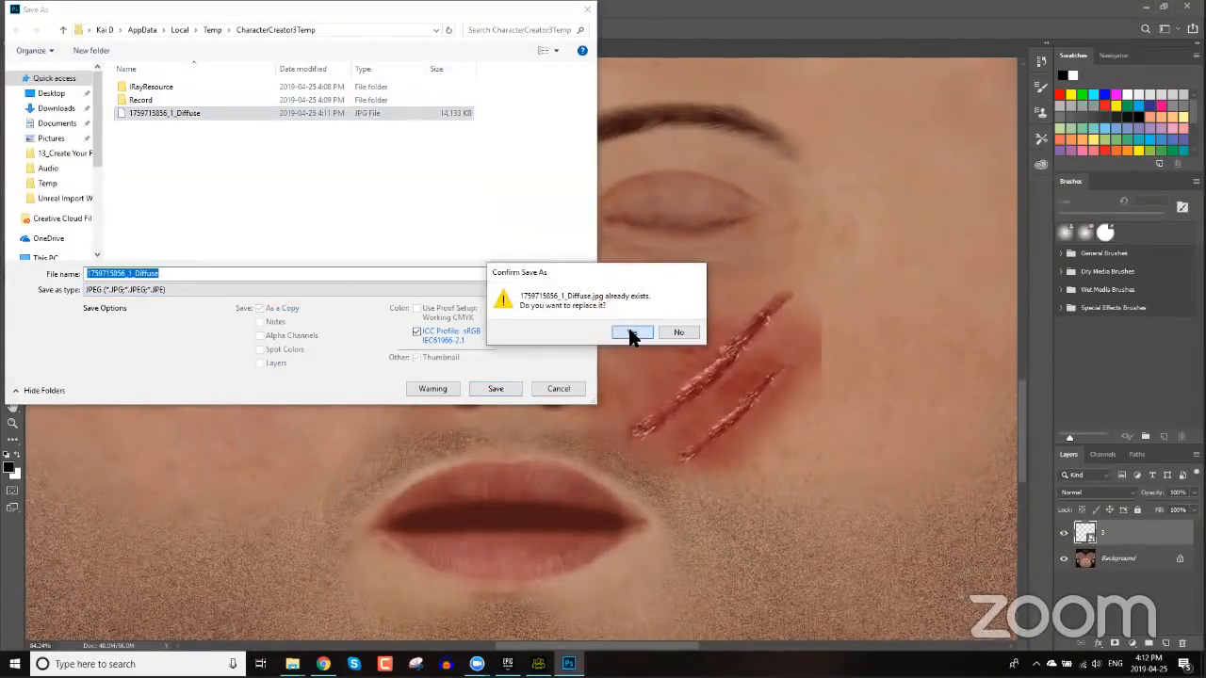
left_click(629, 331)
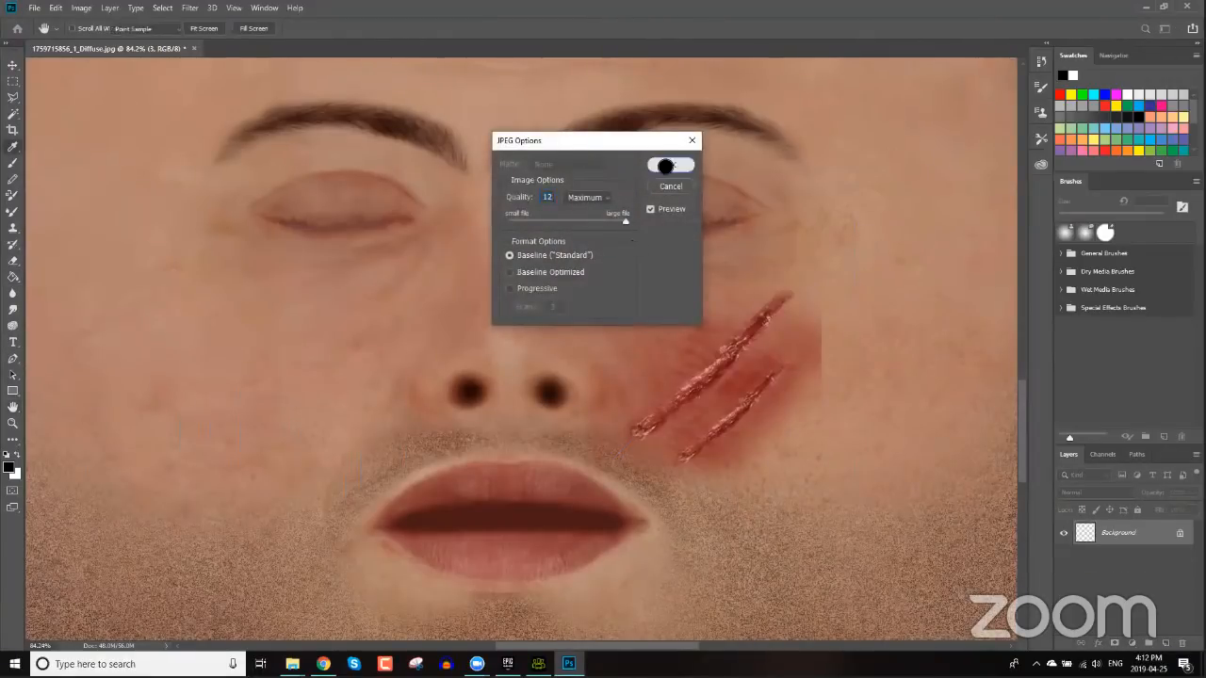
left_click(664, 168)
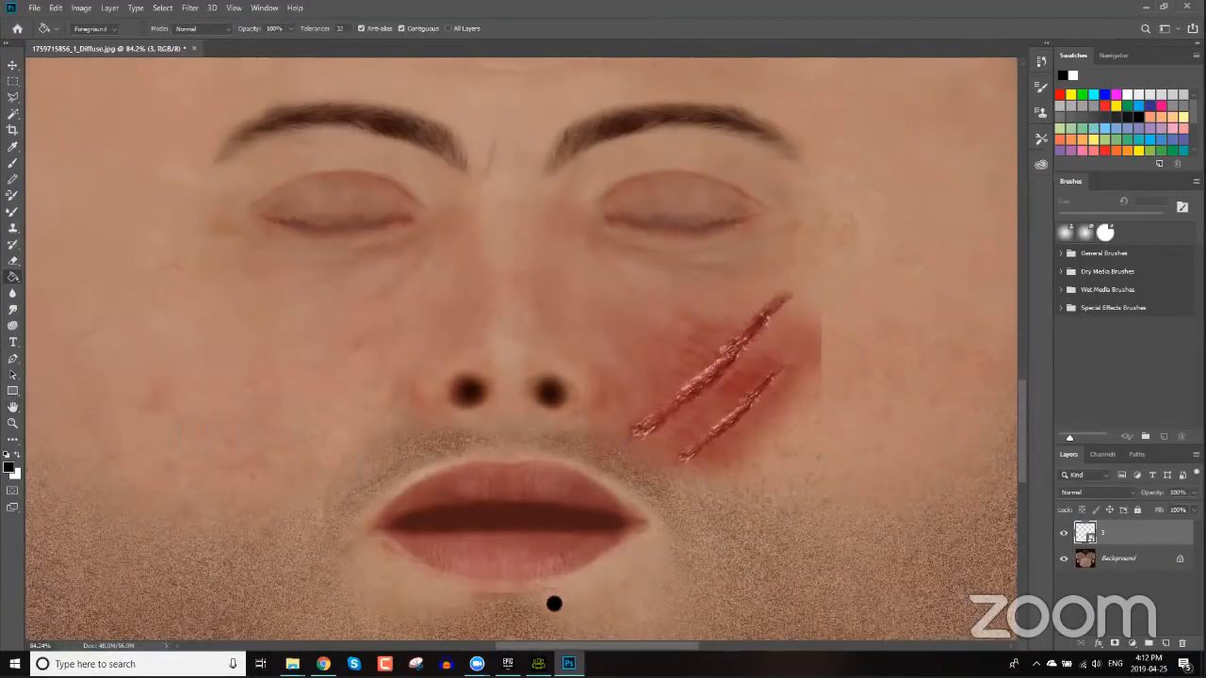
- Switch to Character Creator, inspect the scar on the cheek, and look at the 3_N normal map in the Scar folder
left_click(538, 663)
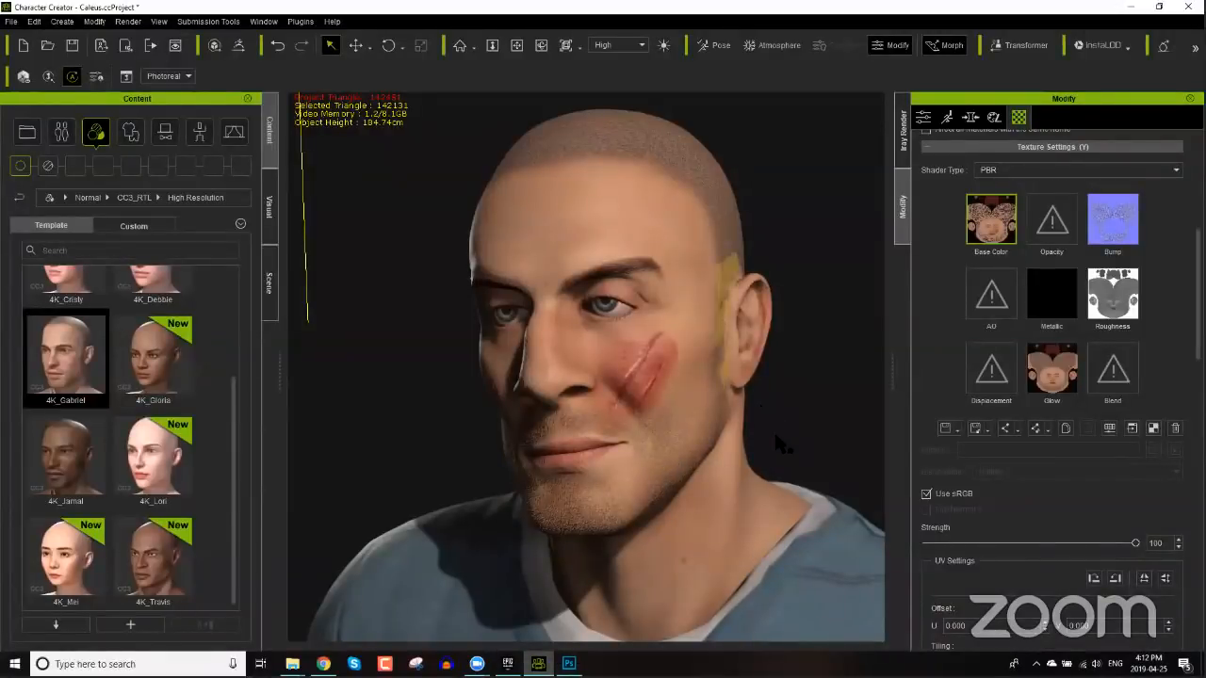
right_click_drag(714, 447, 762, 418)
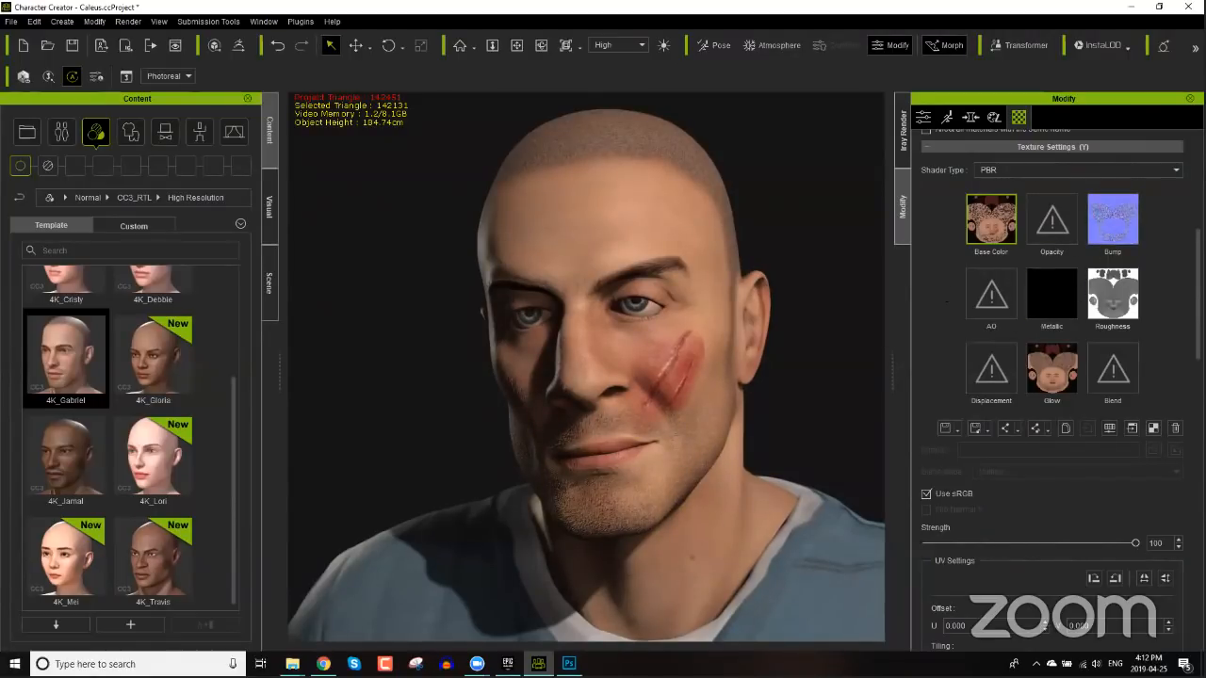
left_click(295, 664)
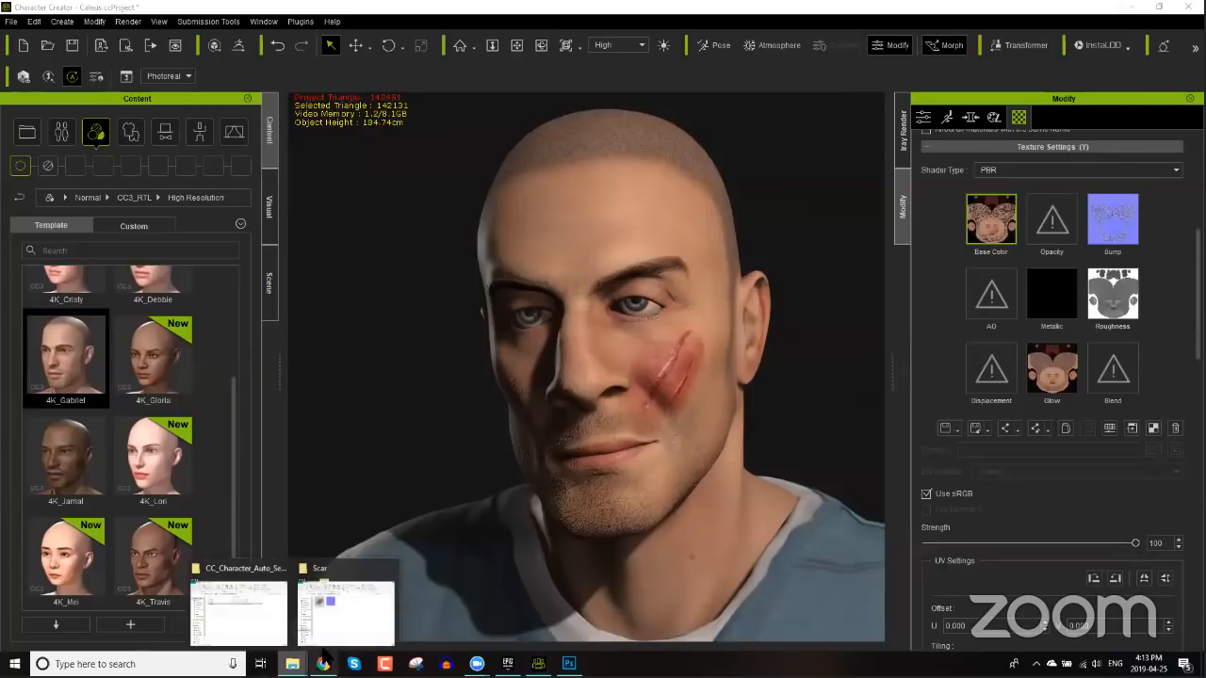
left_click(345, 624)
left_click(1055, 231)
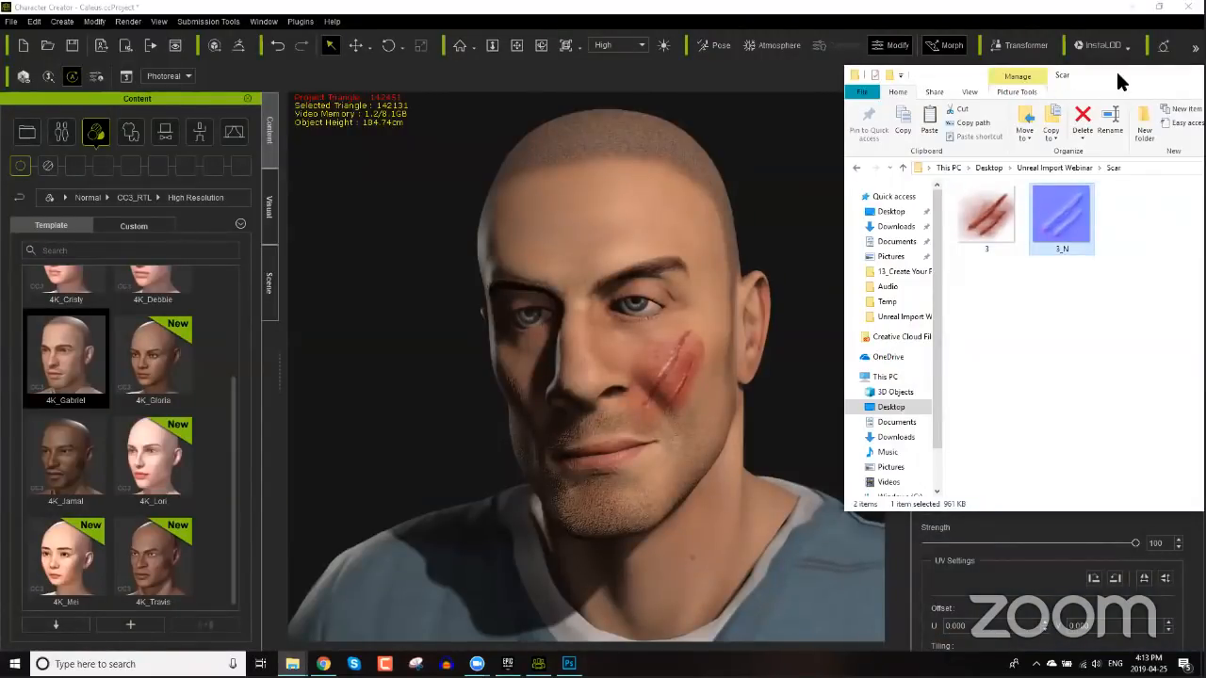
left_click_drag(1117, 81, 688, 247)
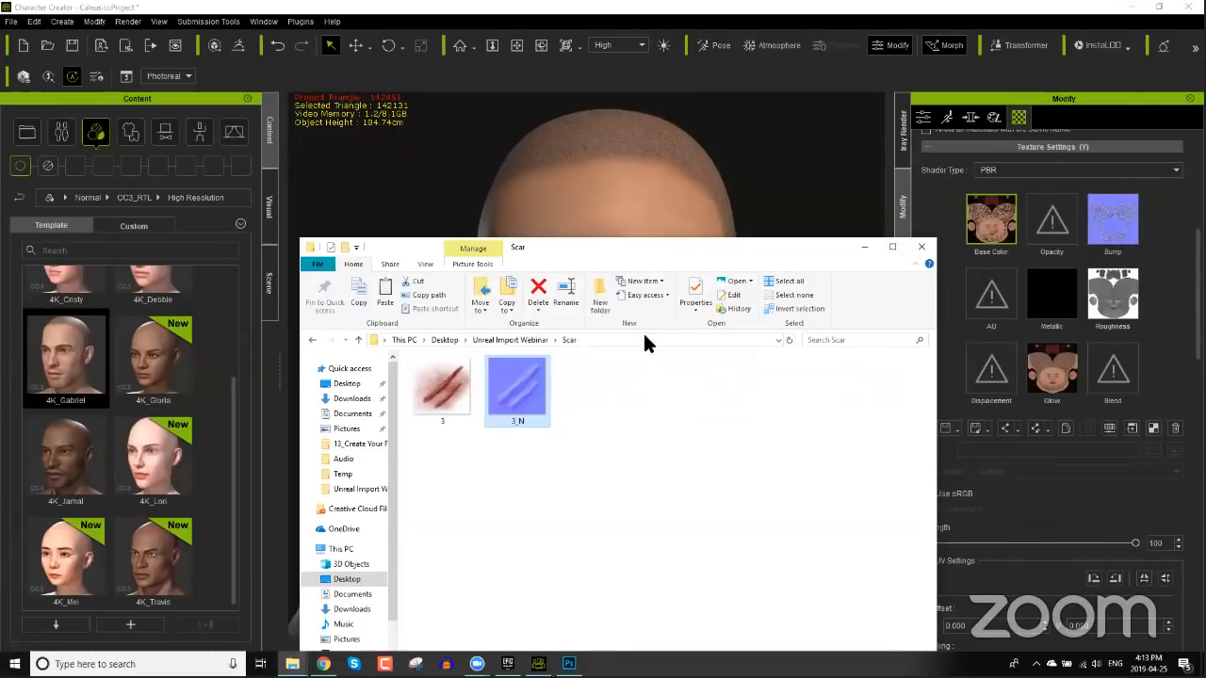
left_click(921, 249)
- View the scarred cheek from a slightly different angle and return to the character's material list
middle_click_drag(675, 443, 666, 431)
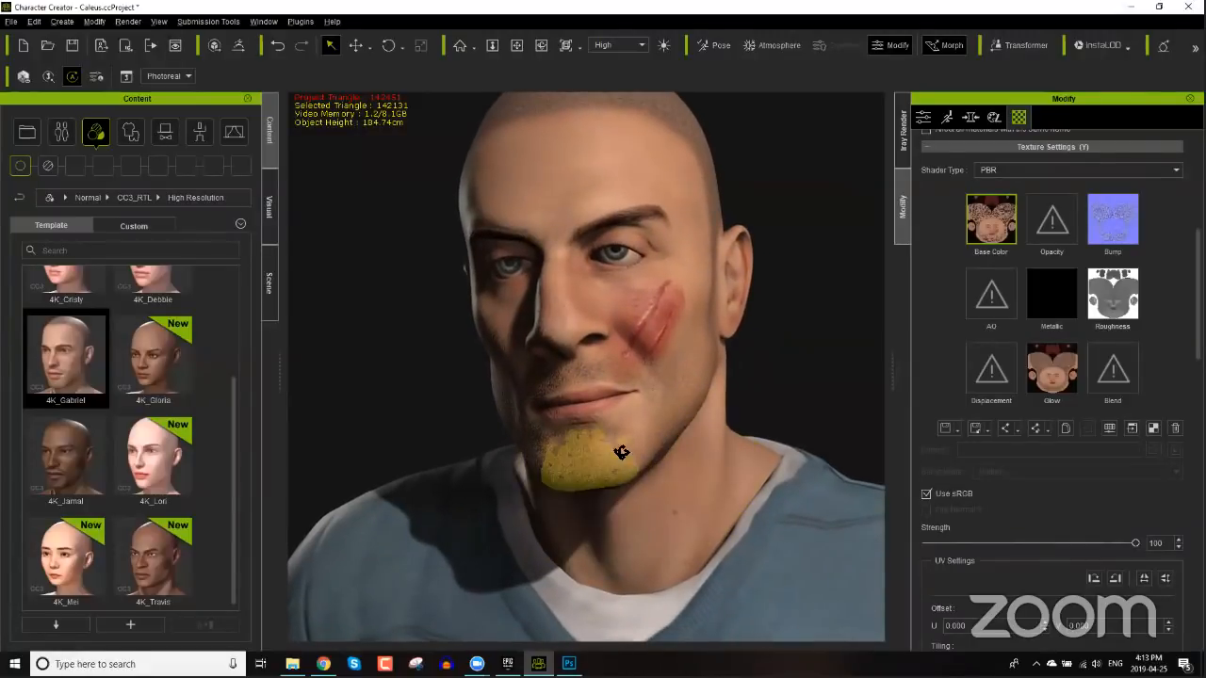
right_click_drag(619, 453, 574, 446)
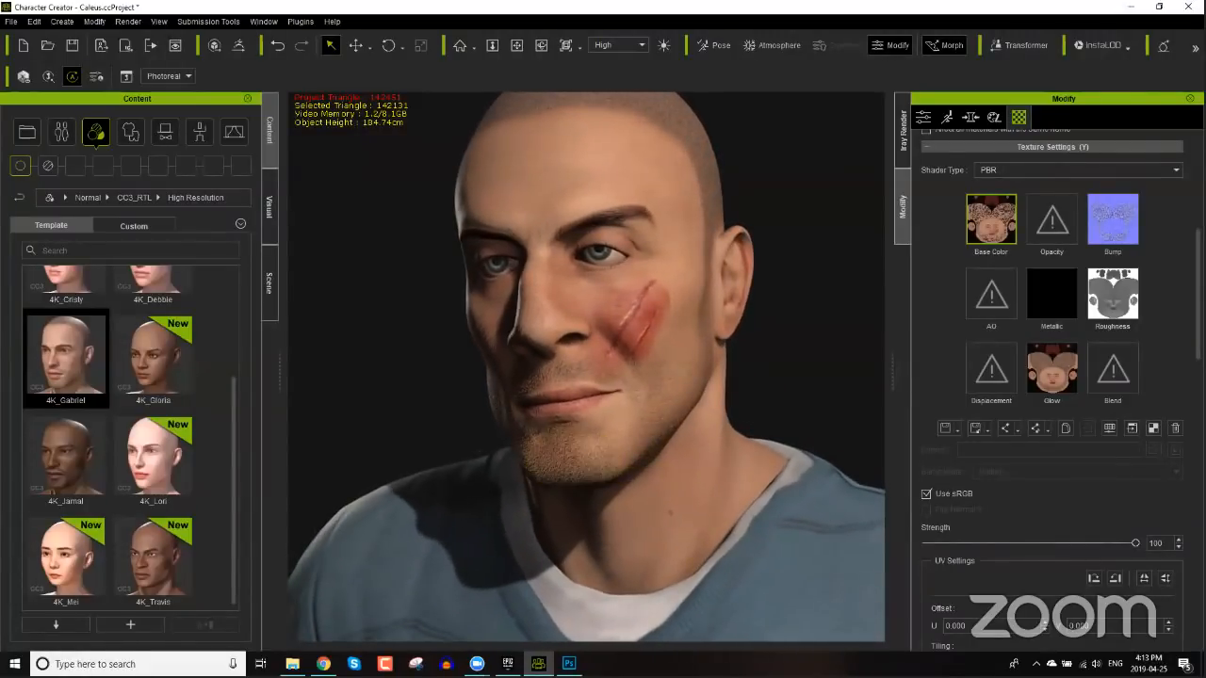
scroll(1051, 377, "up", 10)
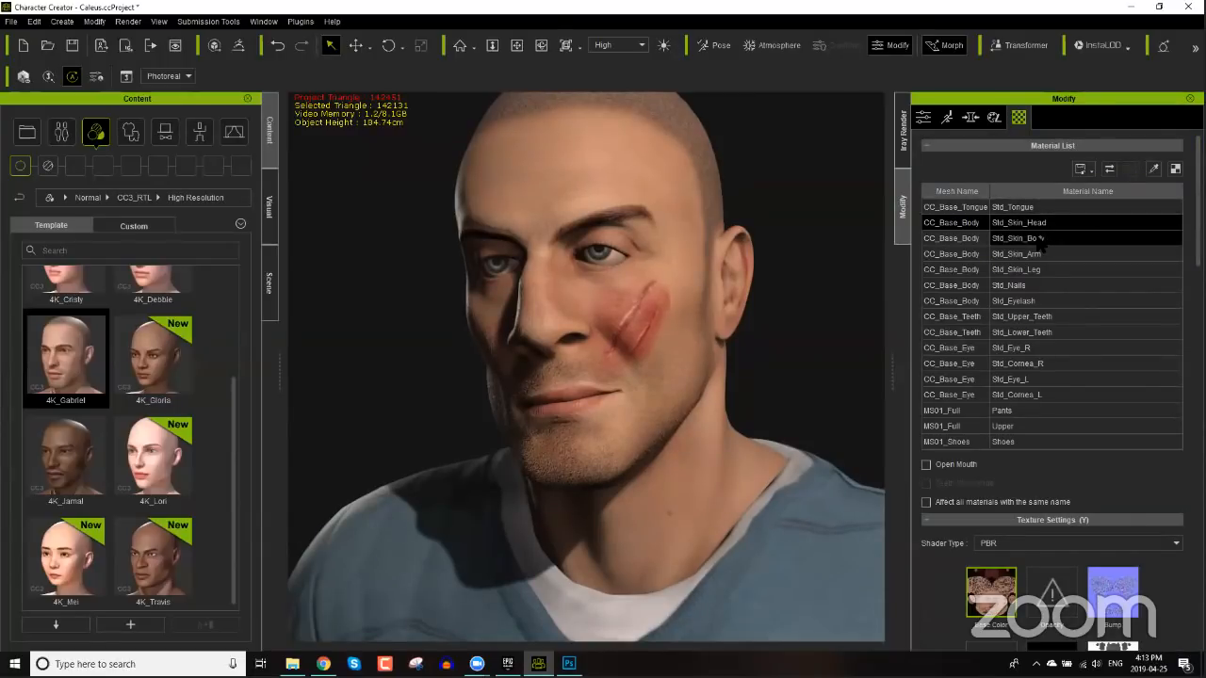
- Select the head, body, arm and leg skin materials and darken their base color with a brightness of -20
left_click(1037, 271, "shift")
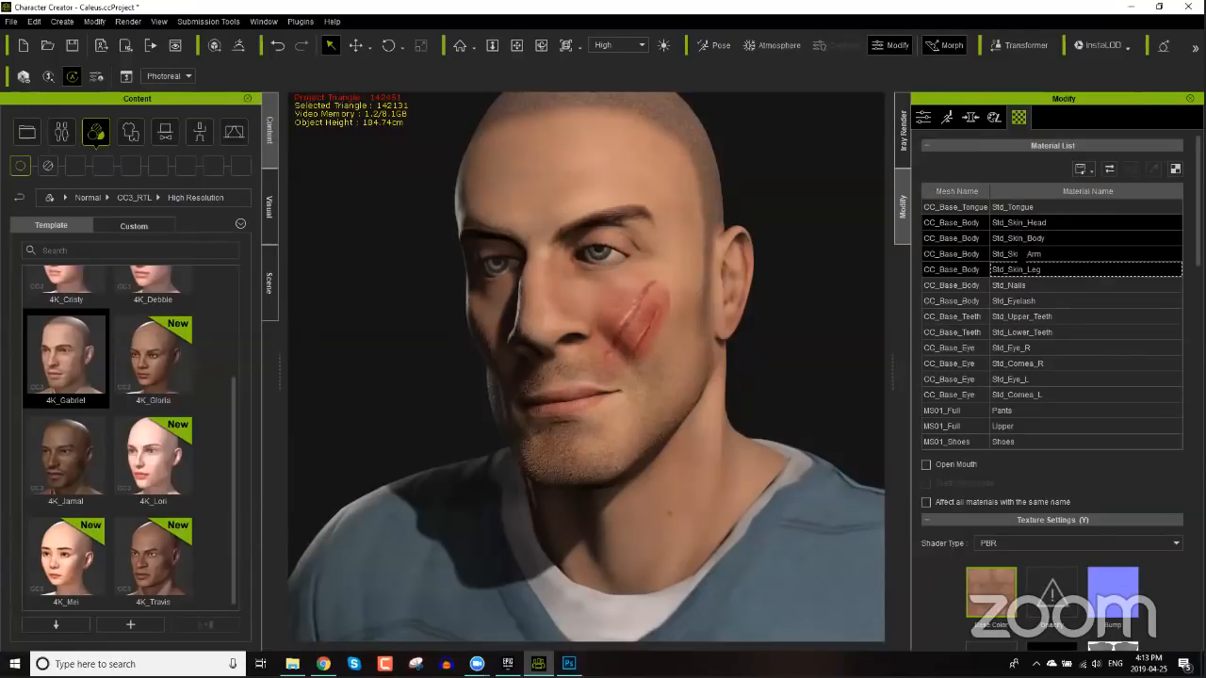
scroll(1030, 285, "down", 5)
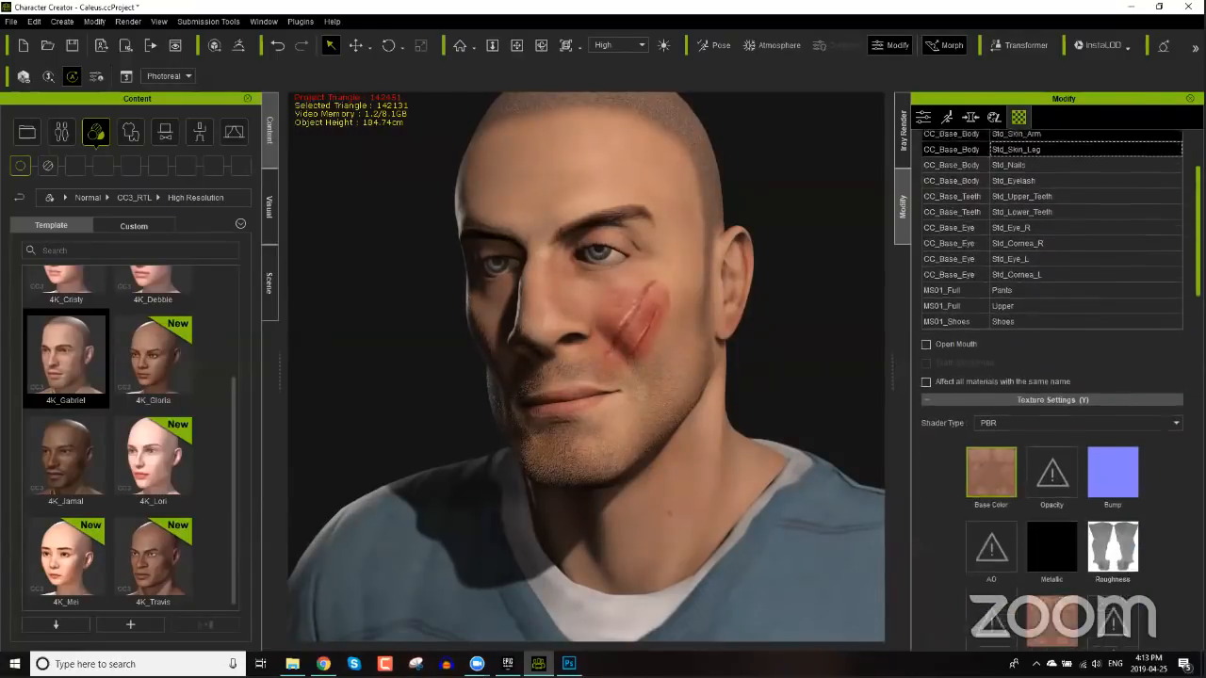
scroll(1030, 285, "down", 1)
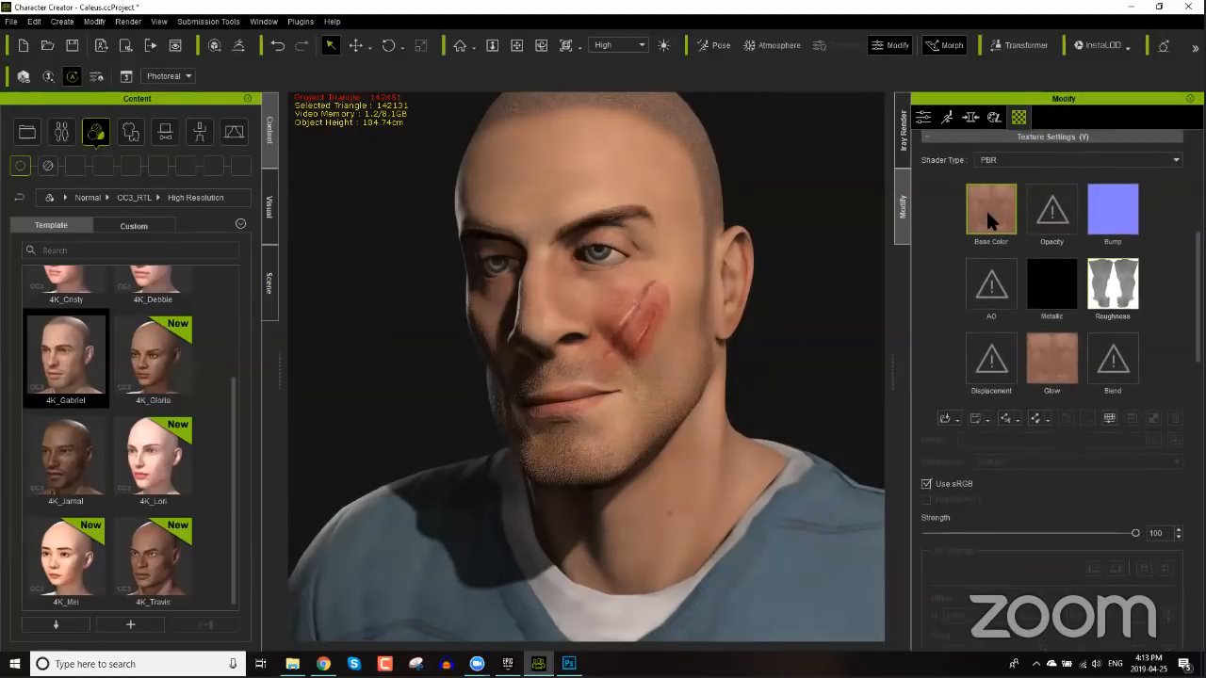
left_click(1109, 419)
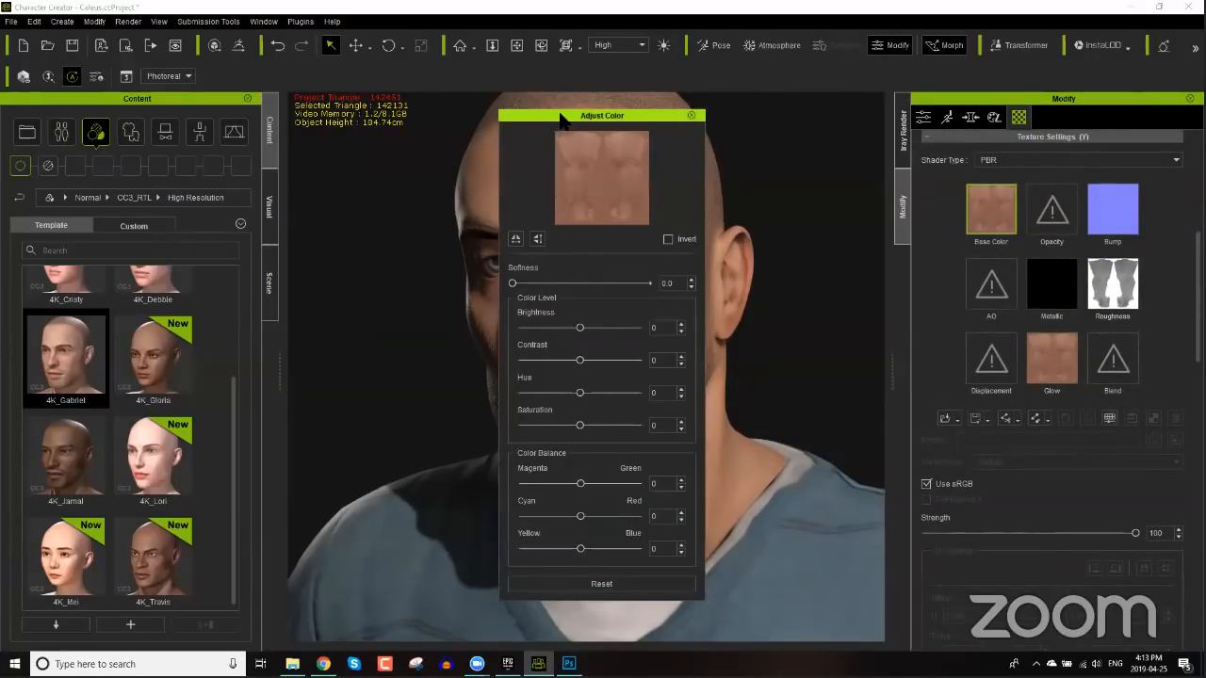
left_click_drag(562, 116, 275, 148)
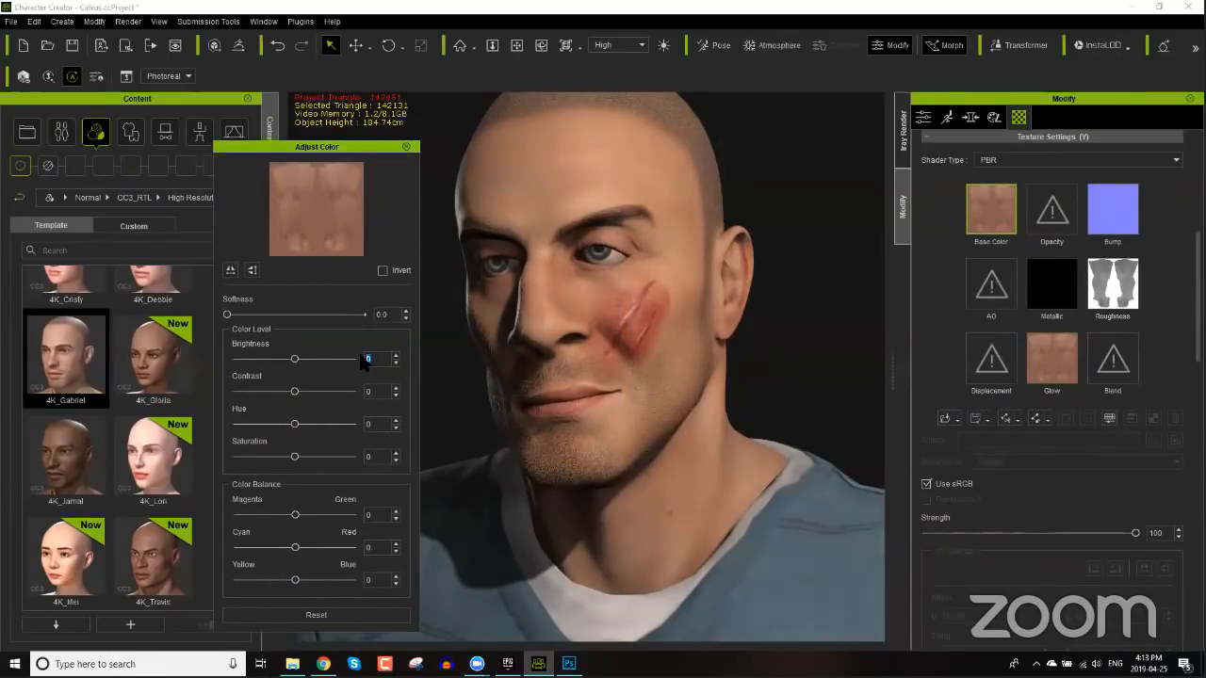
key("Return")
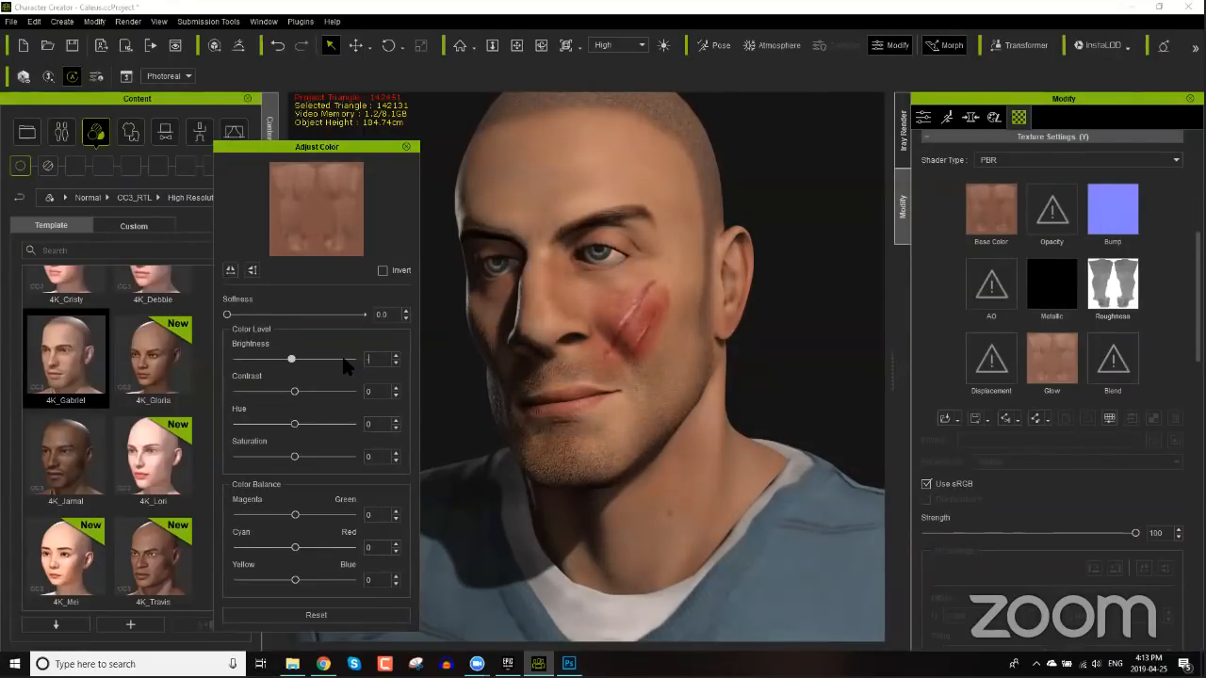
type("0")
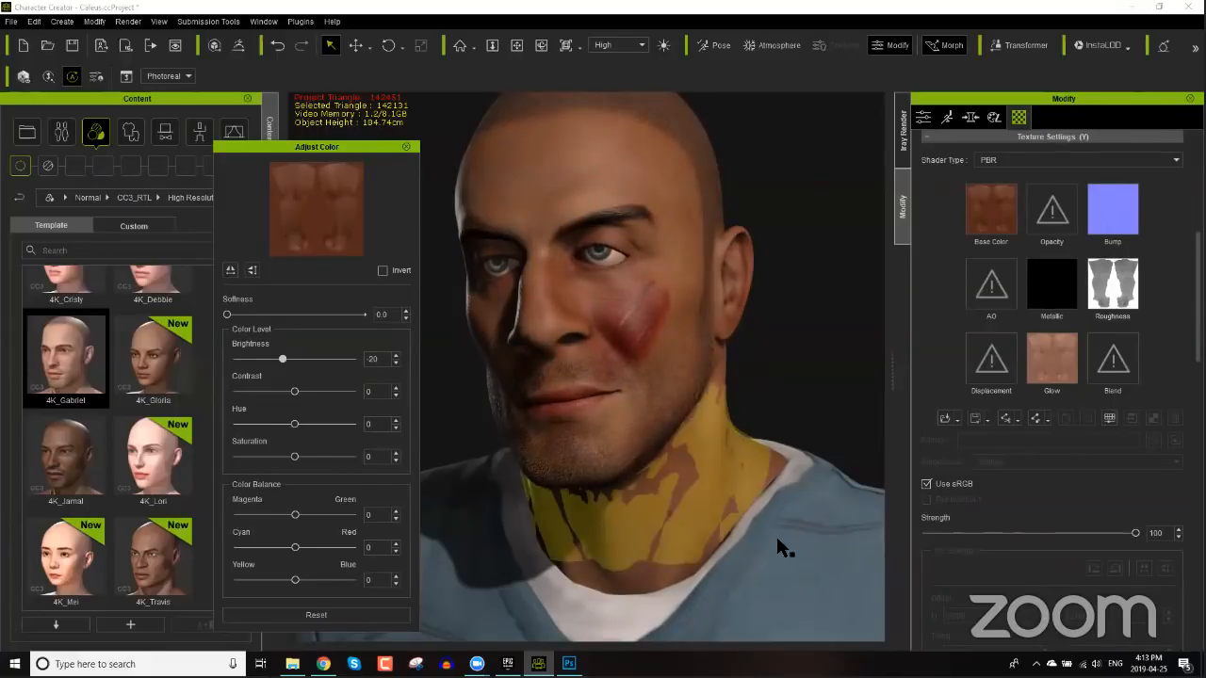
- Examine the darkened skin on the head, neck, arms and hands from several angles
middle_click_drag(740, 537, 686, 297)
scroll(718, 467, "down", 5)
right_click_drag(686, 297, 732, 522)
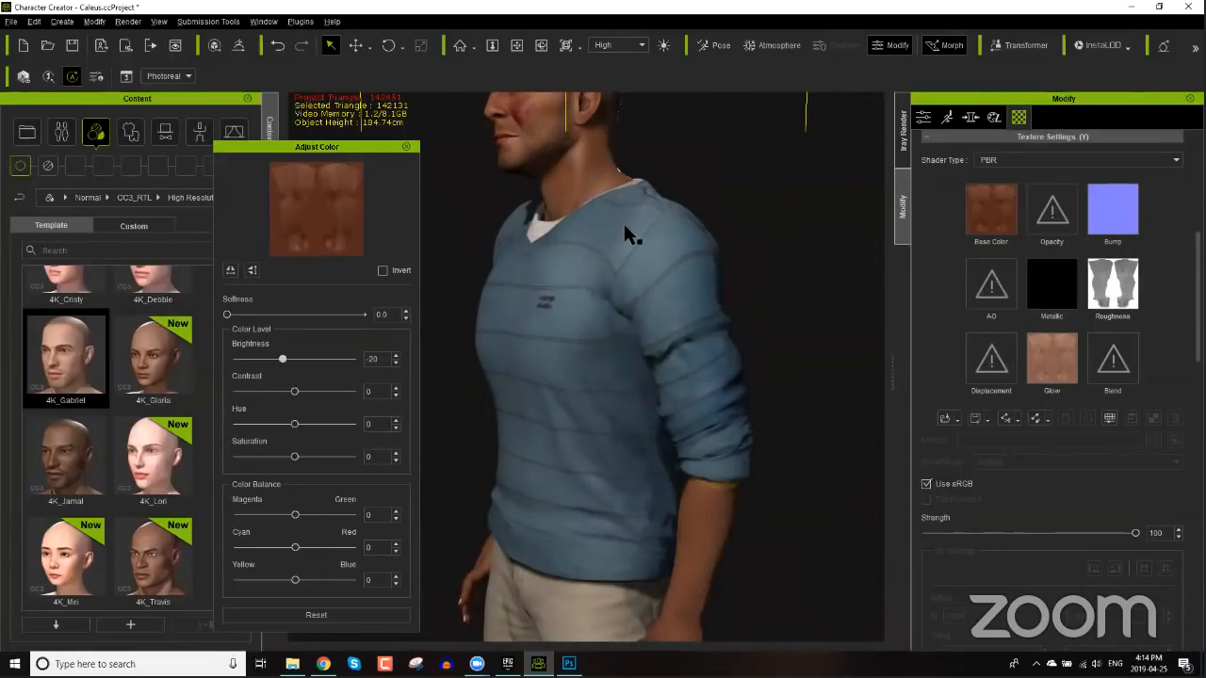
middle_click_drag(657, 328, 708, 499)
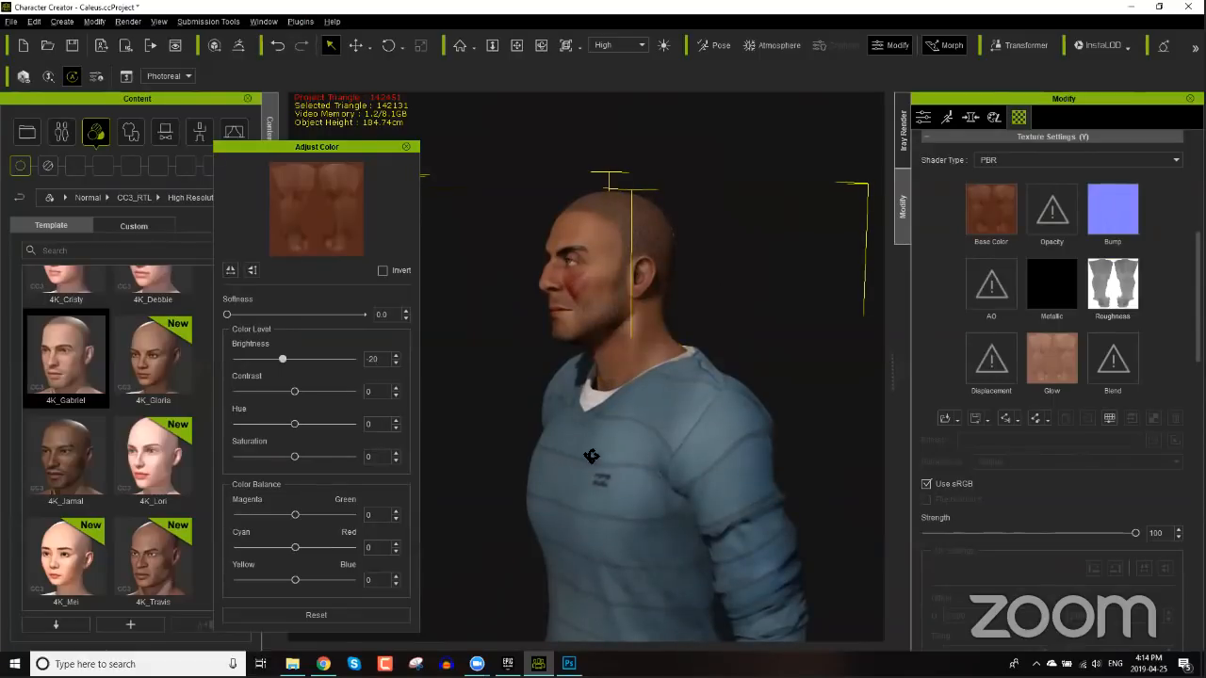
right_click_drag(592, 457, 890, 422)
middle_click_drag(608, 491, 605, 156)
middle_click_drag(638, 377, 638, 75)
middle_click_drag(632, 307, 637, 14)
mouse_move(609, 245)
middle_mouse_down()
mouse_move(599, 289)
mouse_move(549, 353)
mouse_move(641, 560)
mouse_move(678, 507)
mouse_move(695, 608)
middle_mouse_up()
right_click_drag(686, 501, 437, 509)
right_click_drag(619, 477, 608, 409, "alt")
right_click_drag(714, 458, 851, 423)
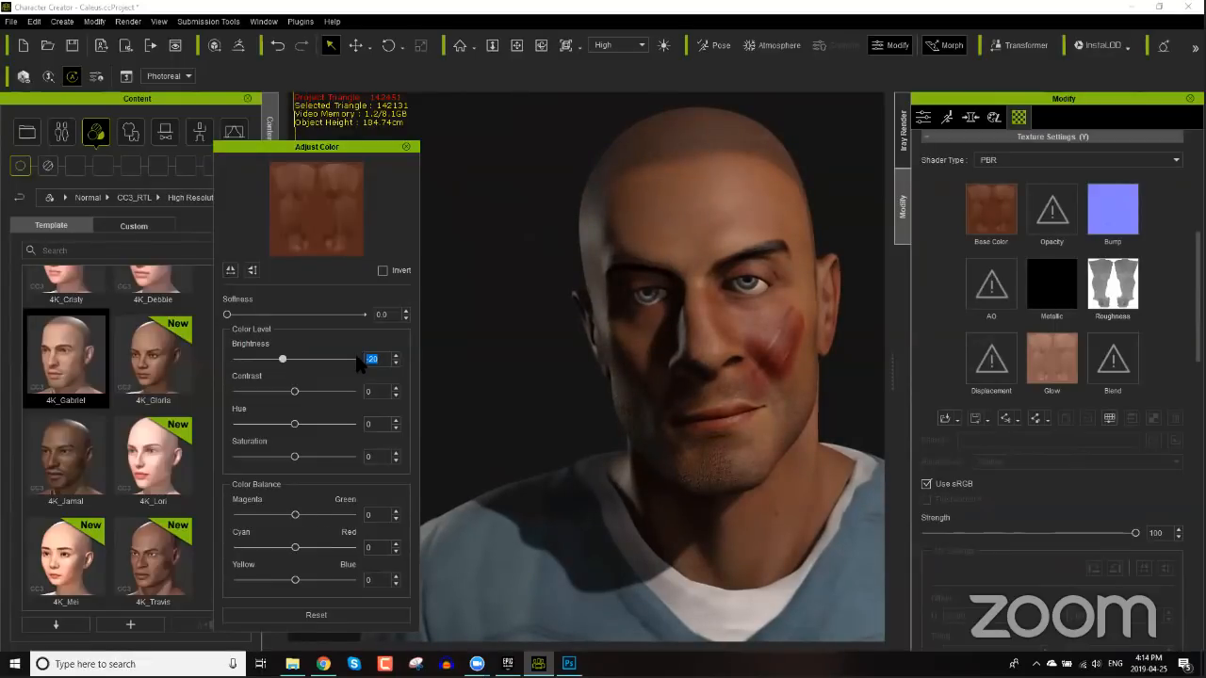
- Set the skin base color's brightness to -10 and close the color adjustment
key("Return")
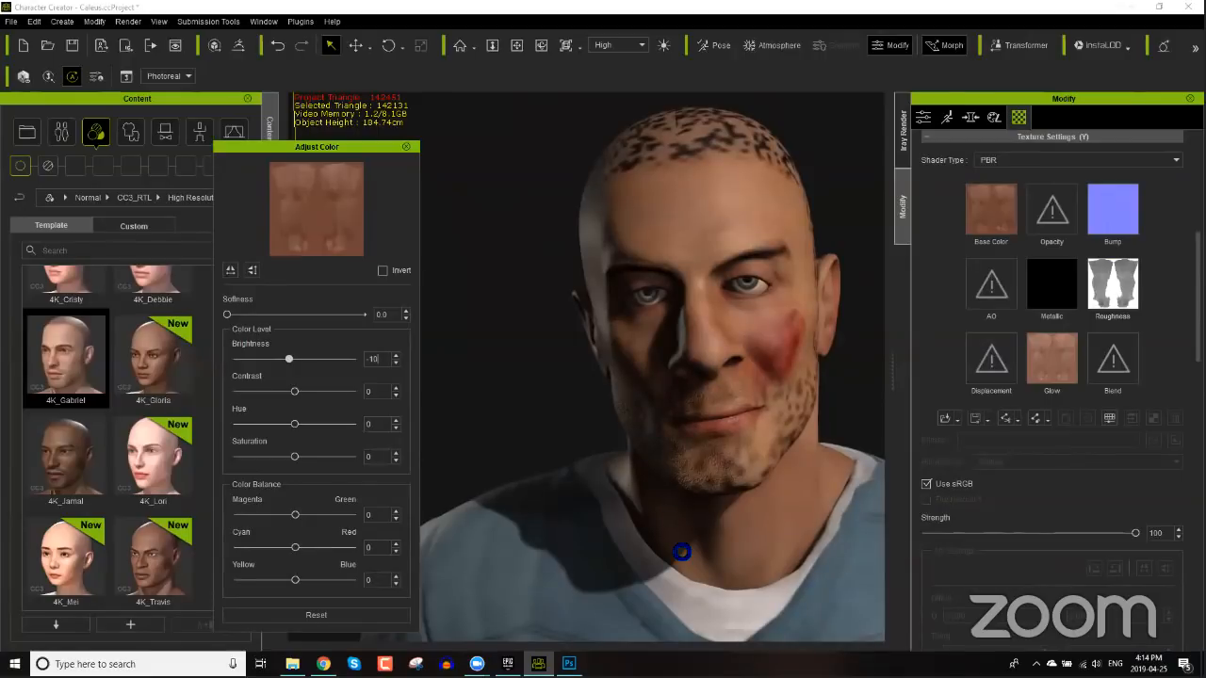
left_click(408, 149)
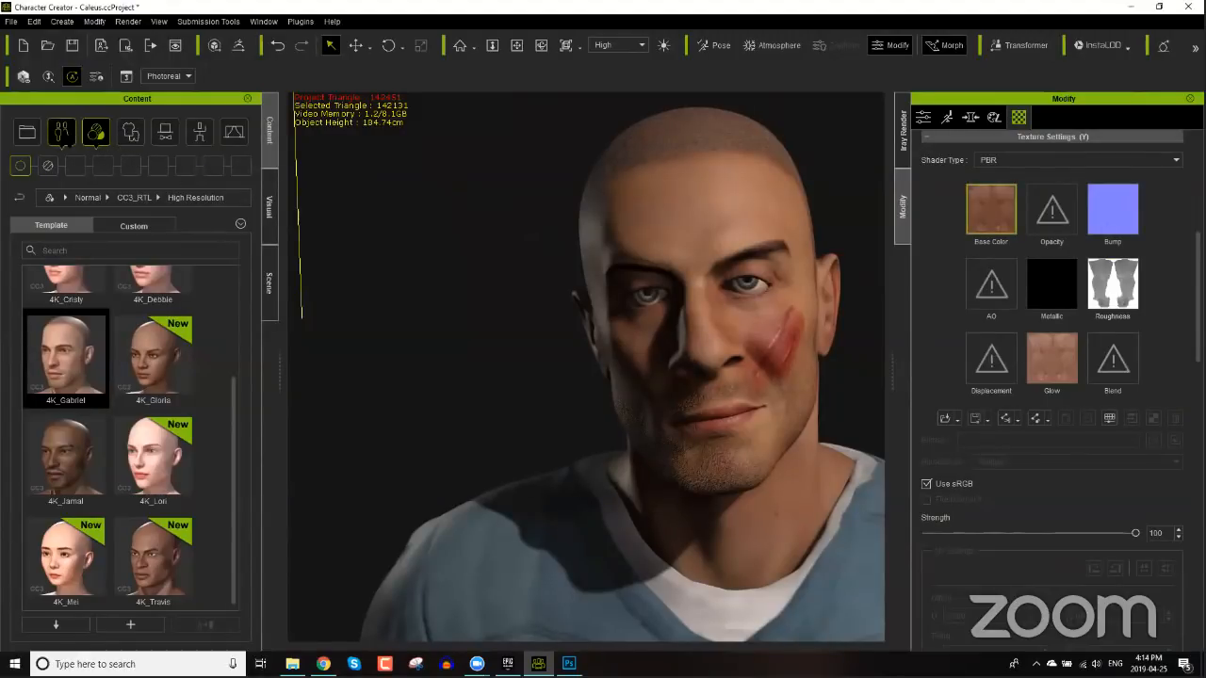
- Apply the Classic Taper hairstyle from Conforming Hair Vol. 1 to the character
left_click(61, 132)
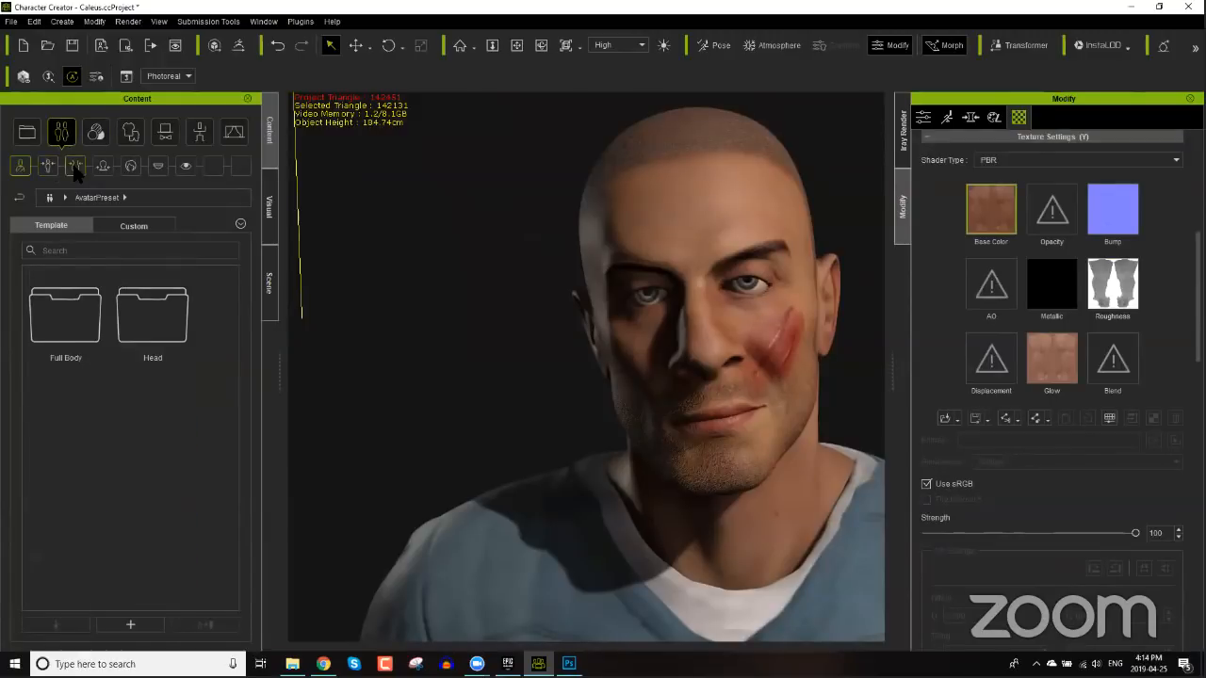
left_click(128, 171)
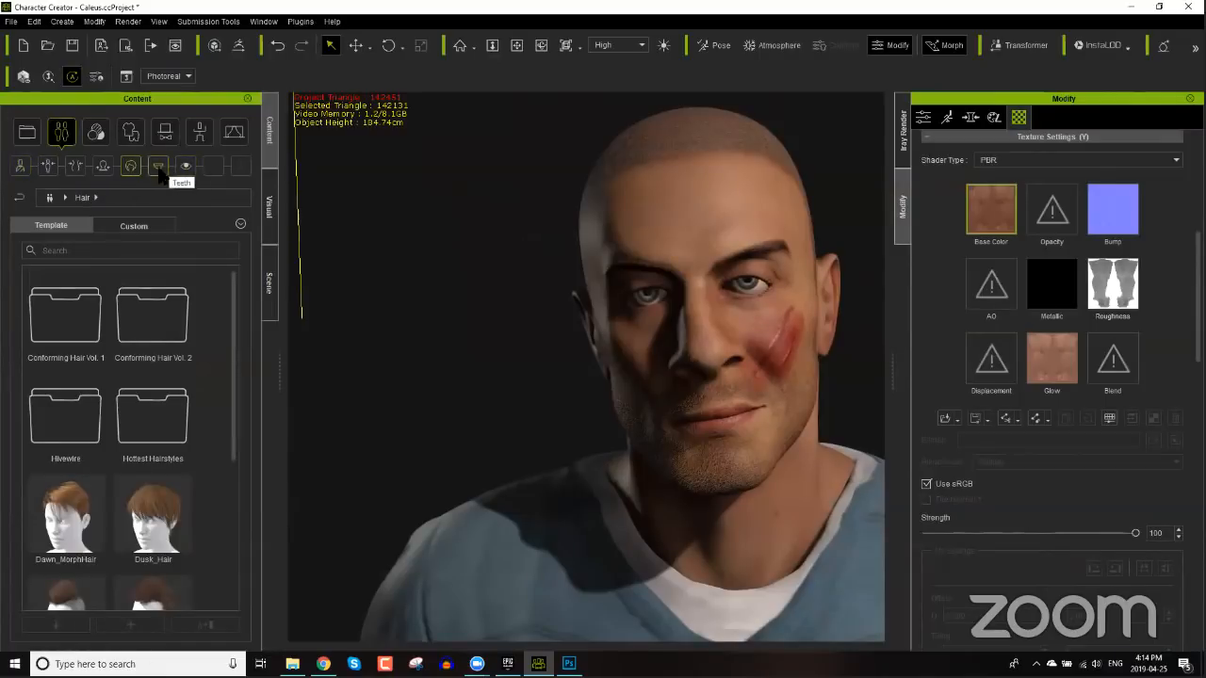
double_click(64, 309)
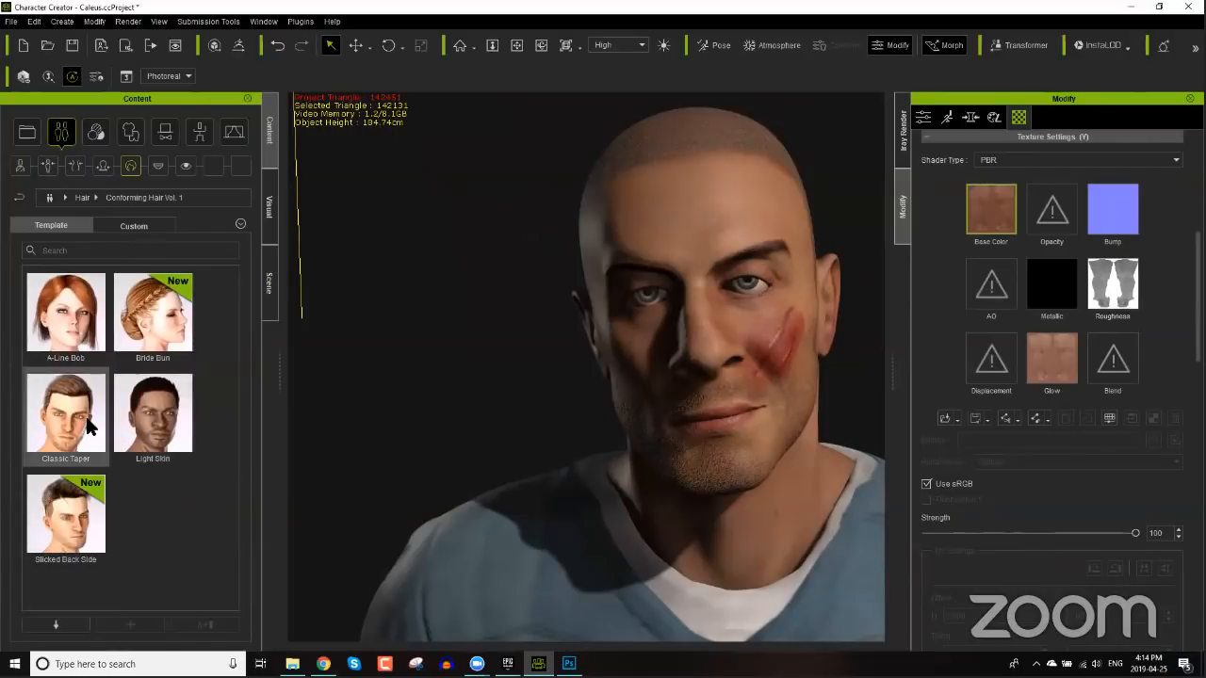
double_click(87, 426)
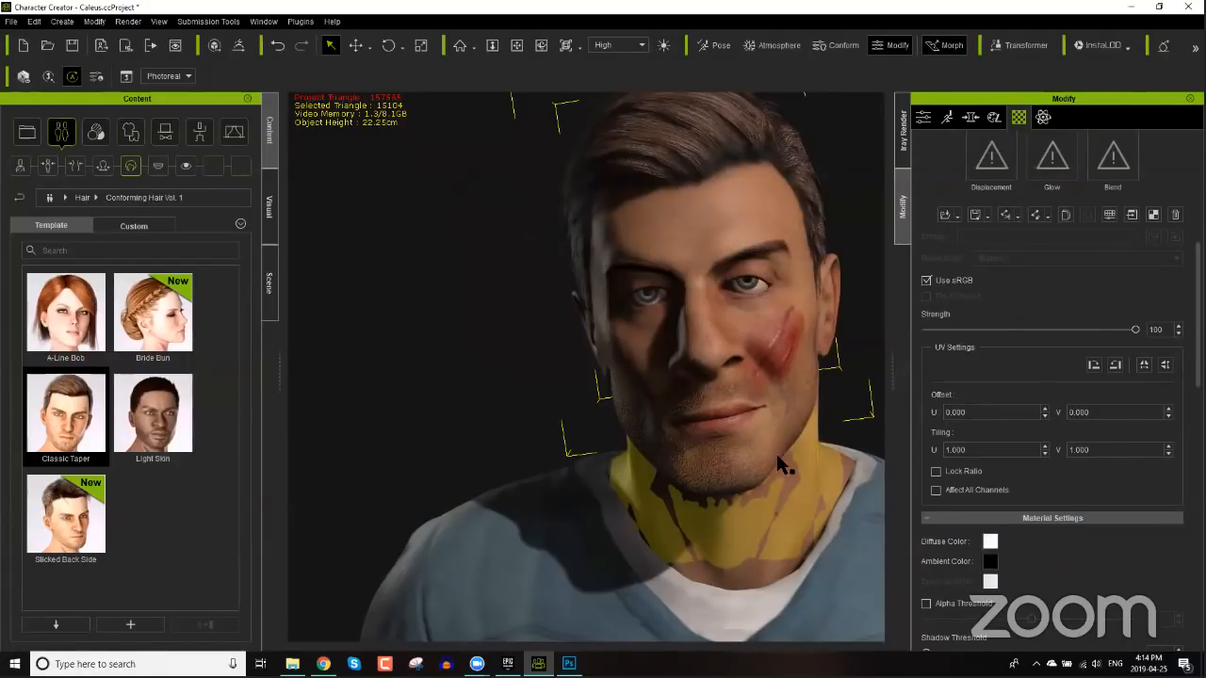
- Examine the new hairstyle on the head up close and from different angles
scroll(754, 439, "down", 3)
scroll(736, 494, "down", 1)
right_click_drag(733, 508, 693, 492)
scroll(735, 478, "up", 5)
scroll(763, 495, "up", 2)
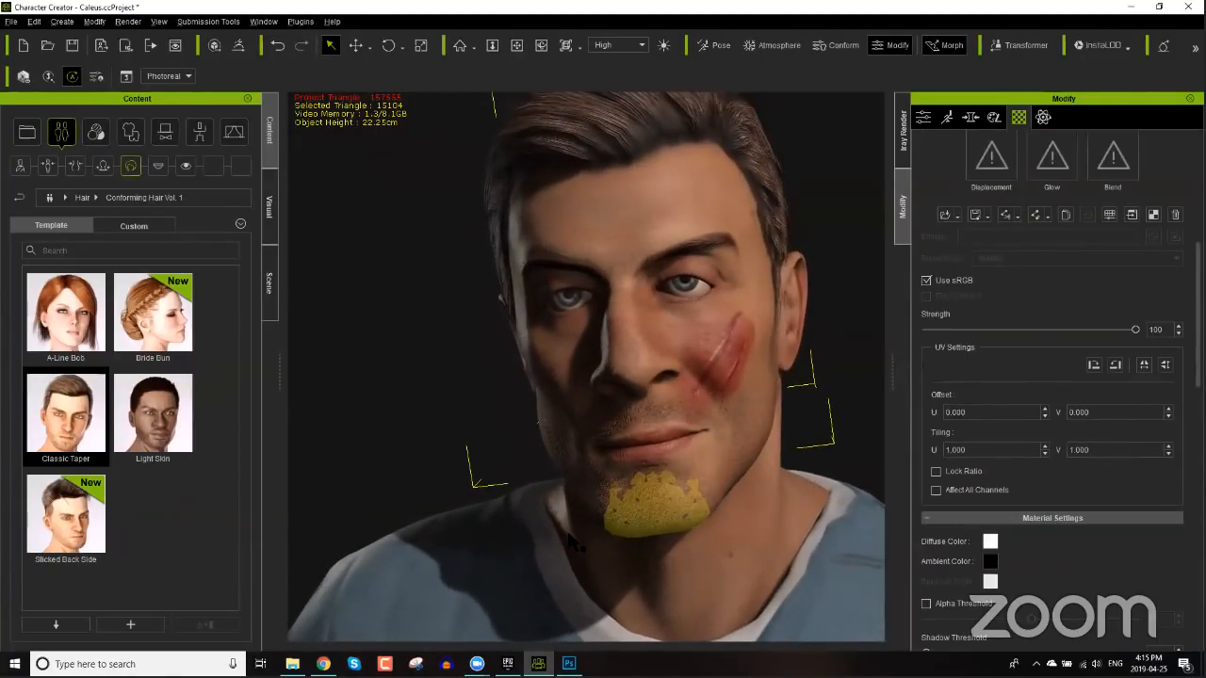
scroll(572, 552, "down", 3)
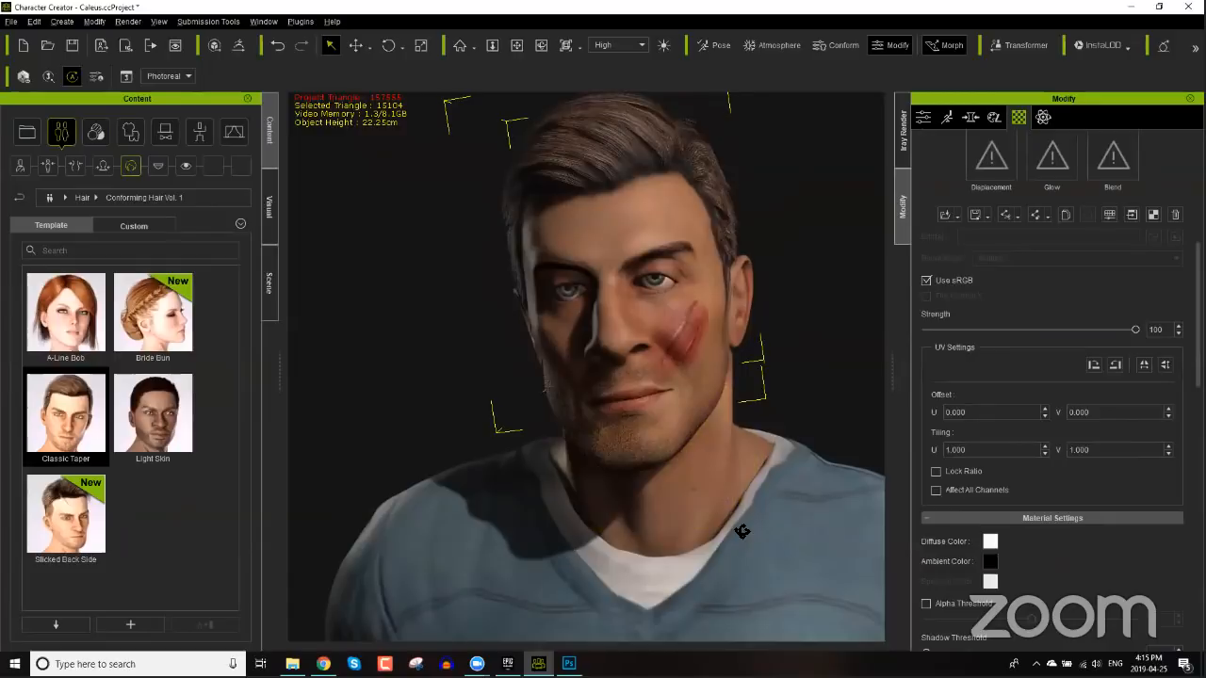
right_click_drag(741, 530, 722, 524)
middle_click_drag(715, 524, 711, 517)
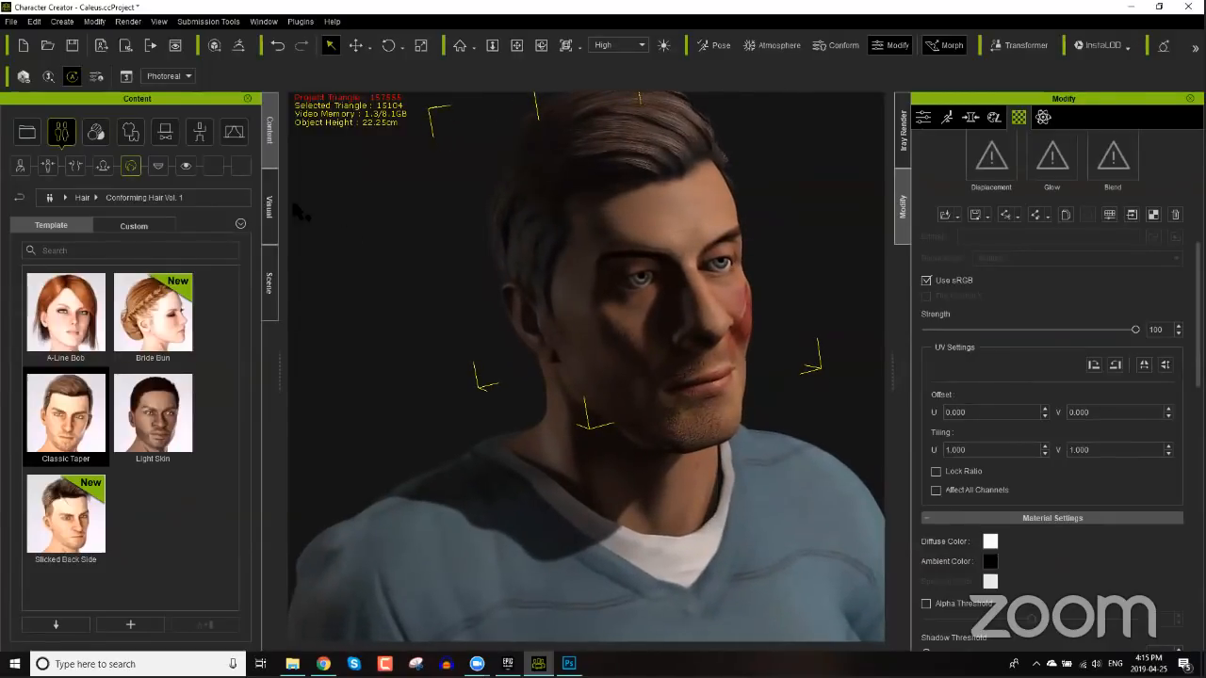
- Open the clothing library, then select the MS01_Full outfit and remove it from the character
left_click(136, 141)
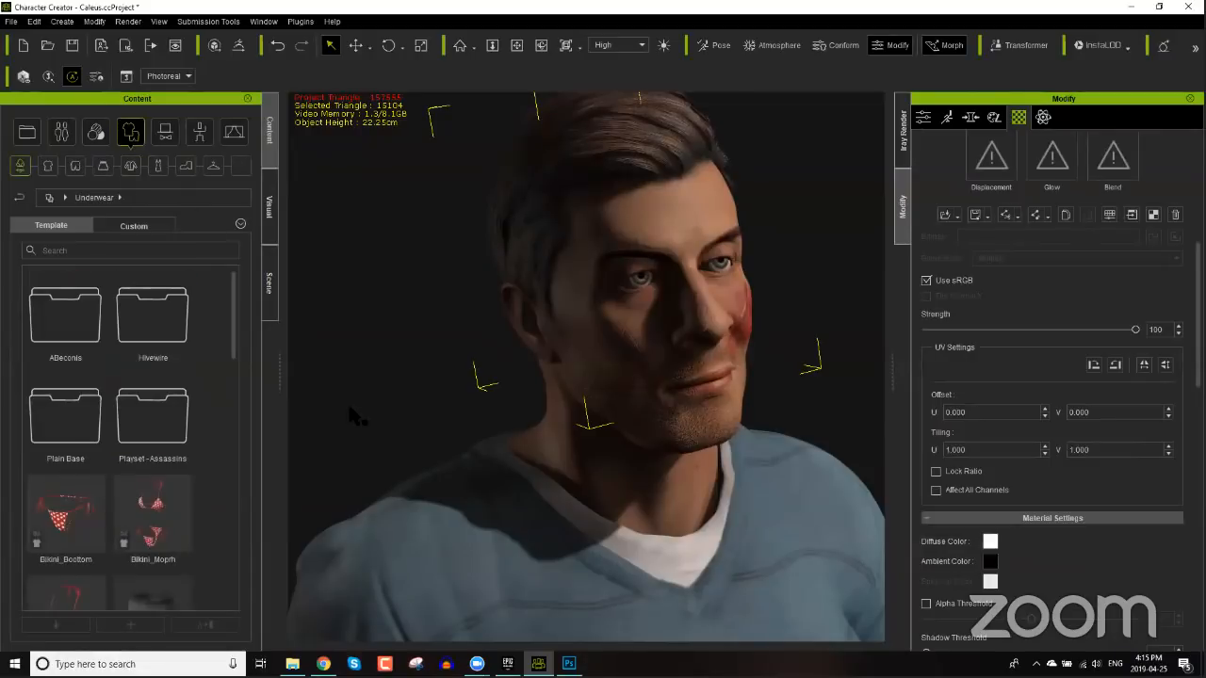
middle_click_drag(528, 574, 498, 432)
scroll(496, 445, "down", 3)
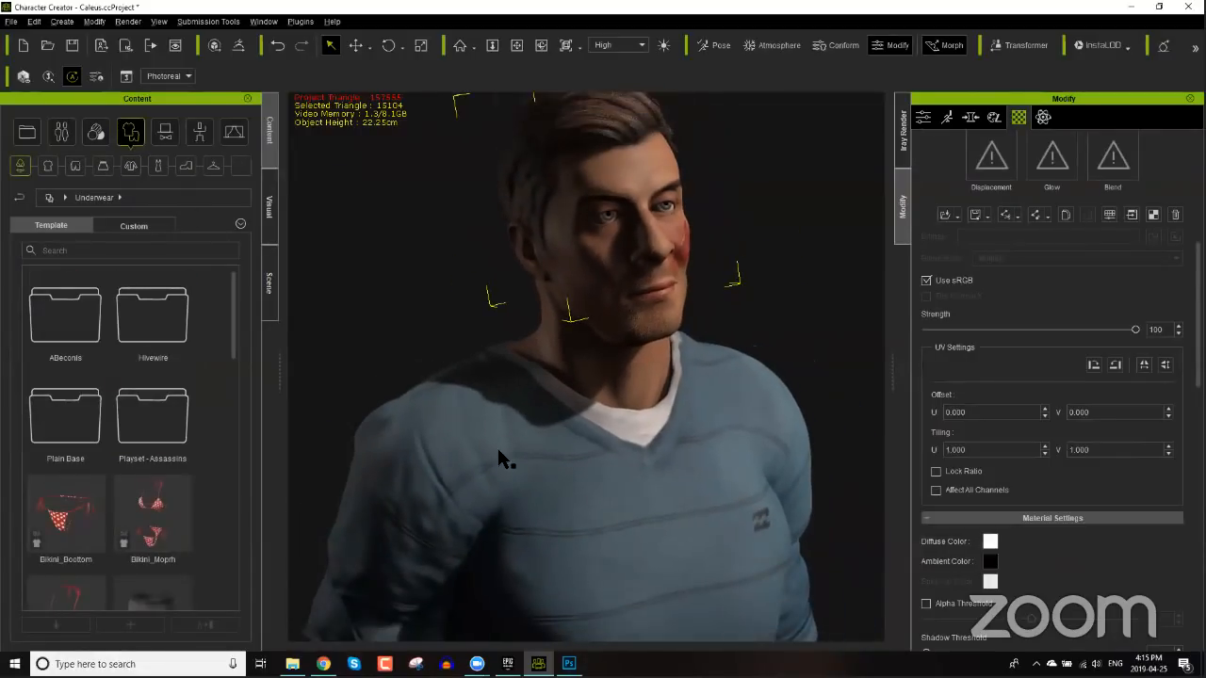
right_click(508, 444)
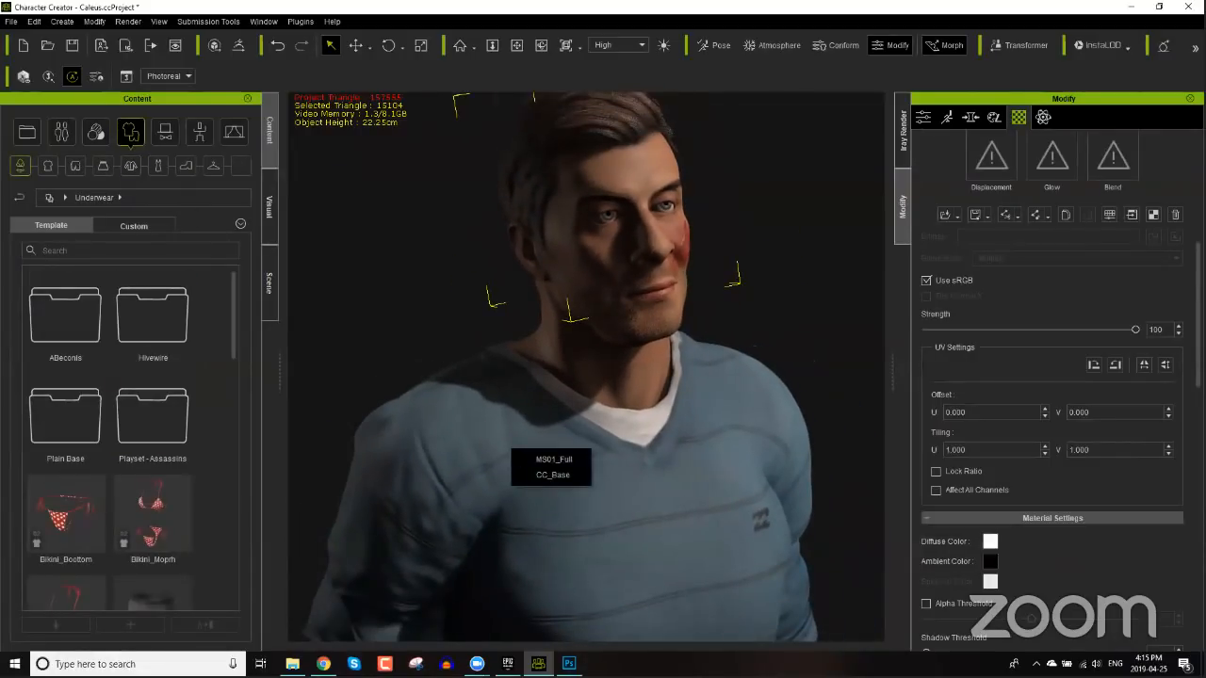
left_click(553, 460)
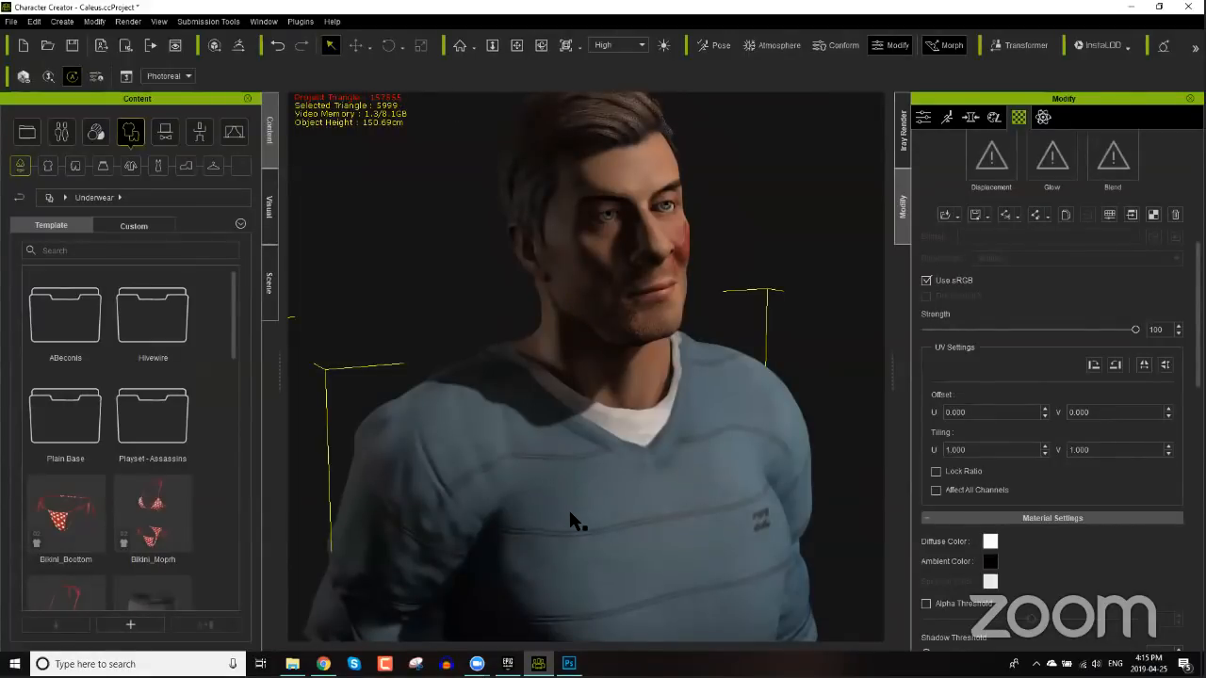
right_click(567, 512)
left_click(606, 521)
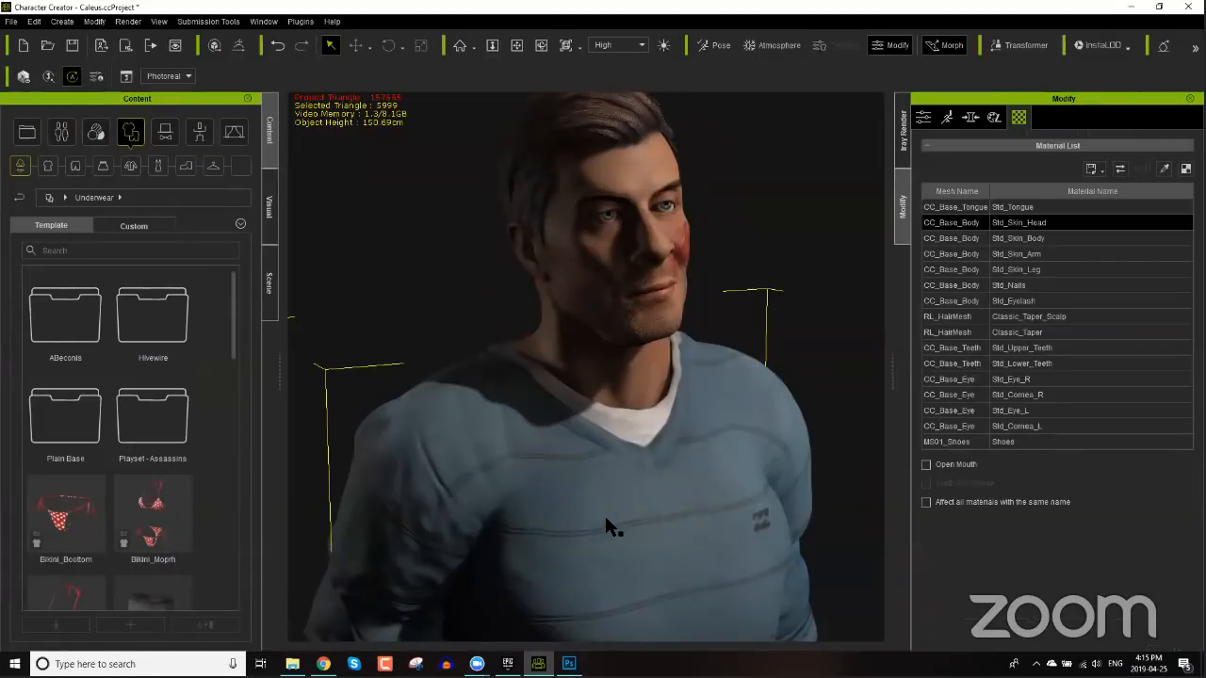
- Dress the character in the Biker_Jeans from the pants library
right_click_drag(814, 368, 781, 358)
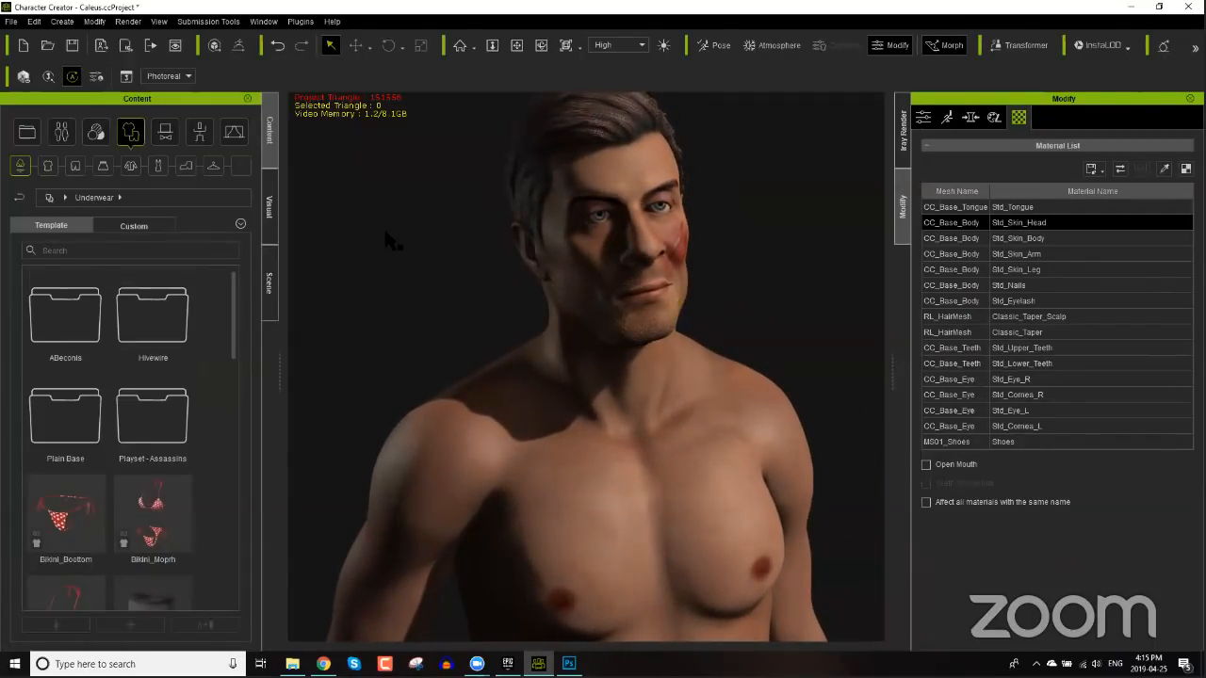
left_click(77, 168)
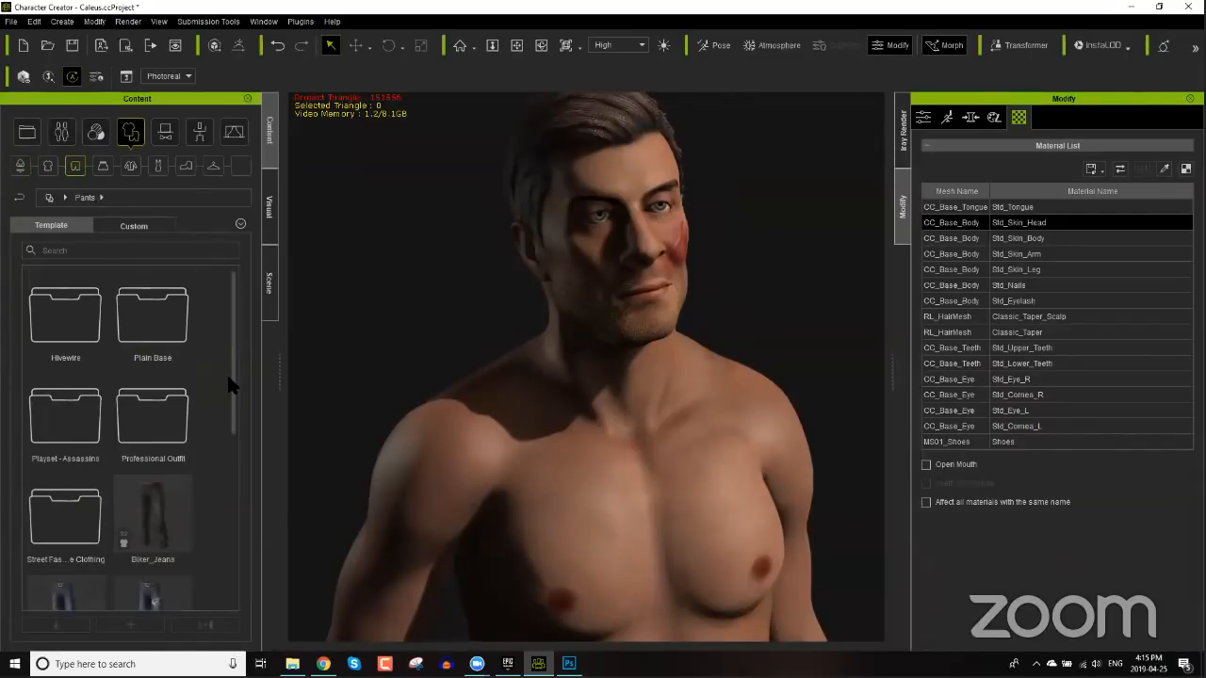
double_click(150, 506)
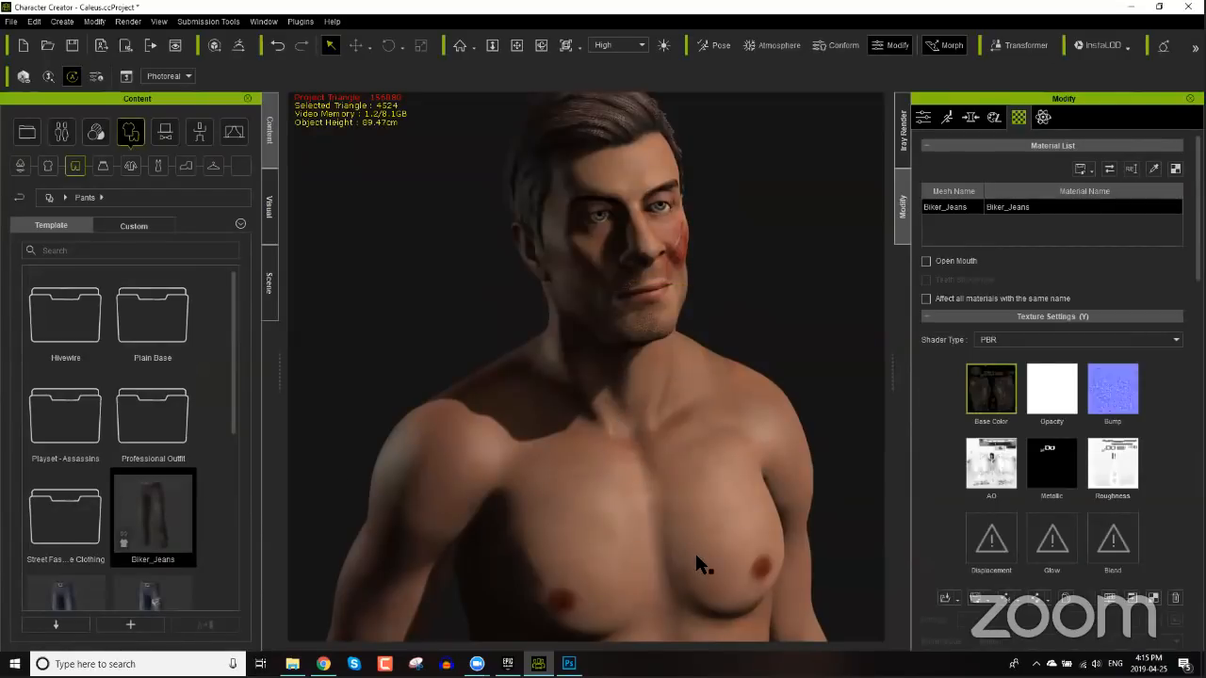
- Examine the fit of the jeans from the waist down to the ankles and shoes
middle_click_drag(694, 550, 686, 261)
scroll(682, 326, "down", 5)
middle_click_drag(696, 405, 691, 216)
scroll(693, 398, "down", 3)
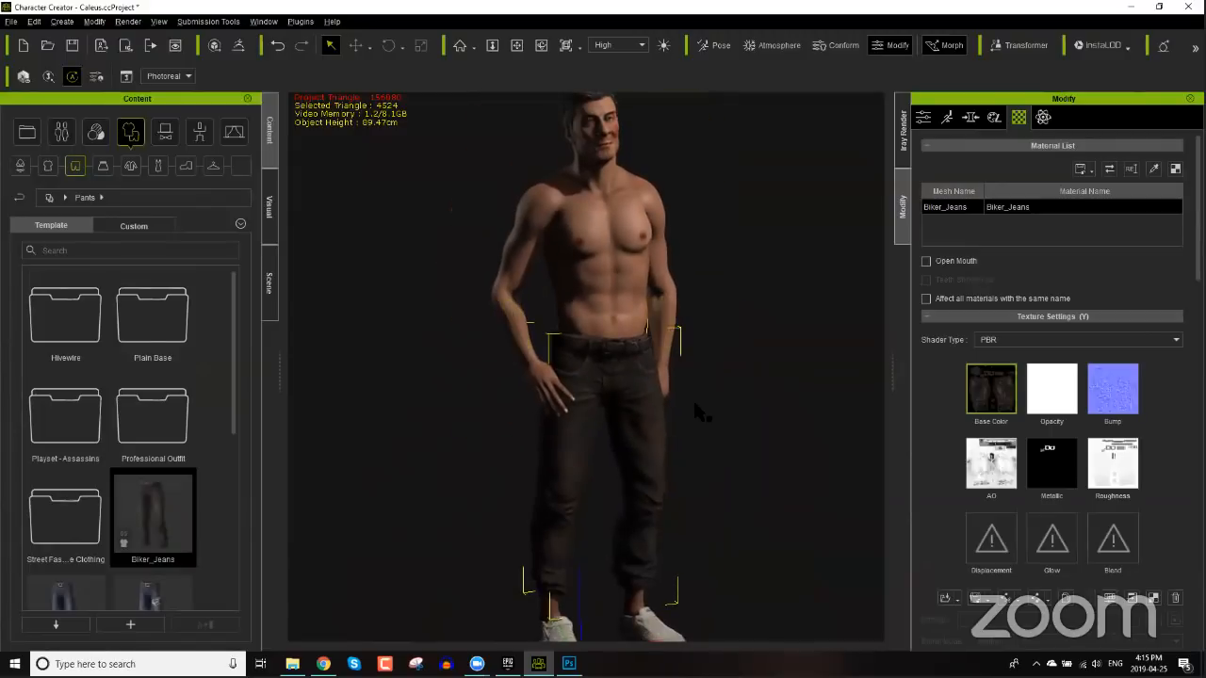
middle_click_drag(695, 403, 706, 341)
right_click_drag(735, 454, 585, 433)
middle_click_drag(583, 394, 548, 342)
scroll(549, 341, "up", 4)
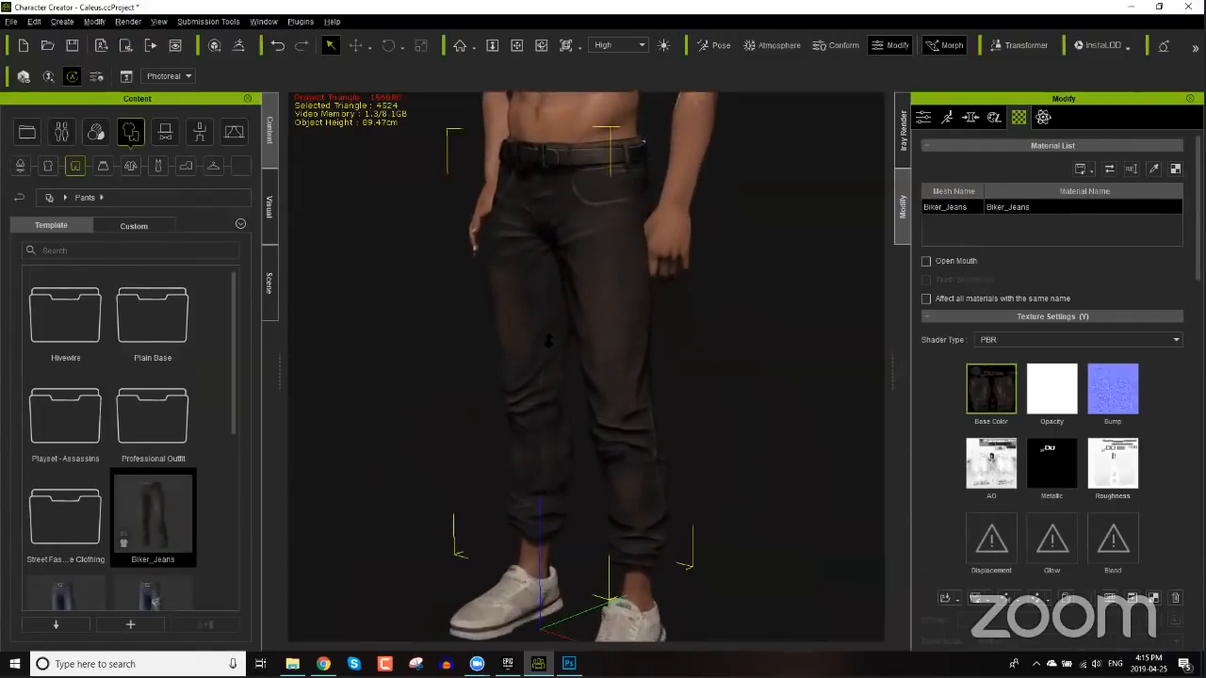
scroll(548, 341, "up", 2)
middle_click_drag(586, 391, 576, 318)
right_click_drag(599, 316, 691, 306)
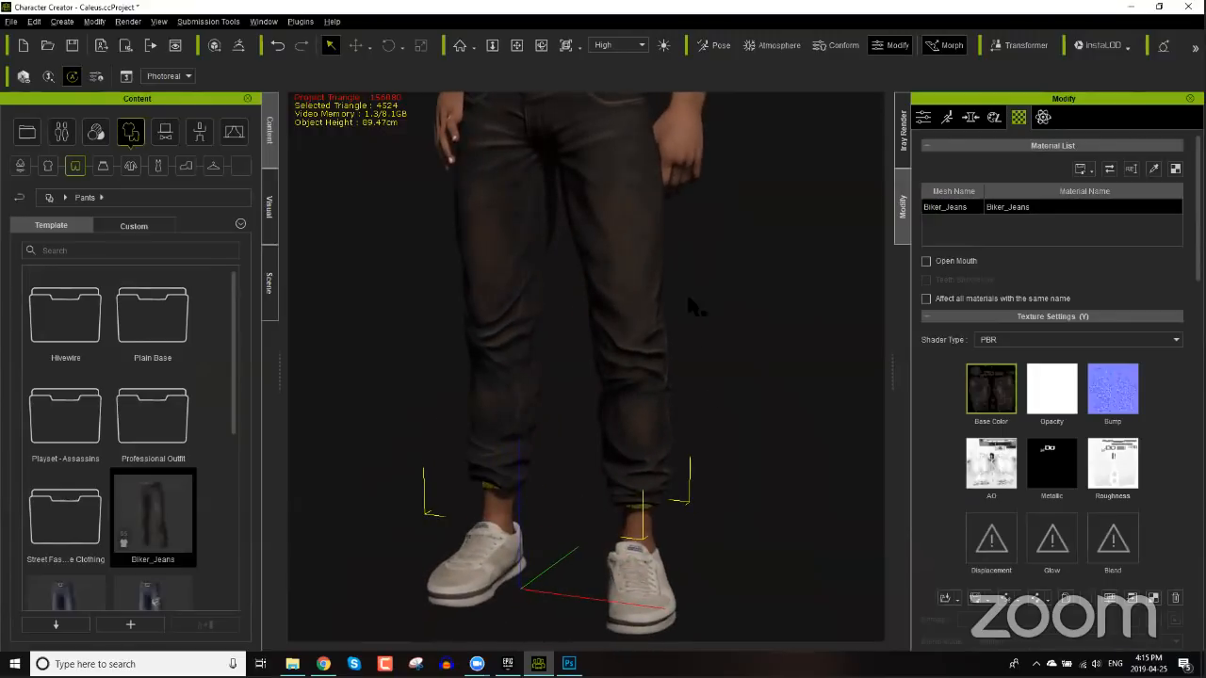
- Dress the character in V Neck Scrub Shirt_B from the Professional Outfit shirts
middle_click_drag(691, 307, 662, 525)
right_click_drag(583, 334, 643, 336)
middle_click_drag(641, 339, 660, 377)
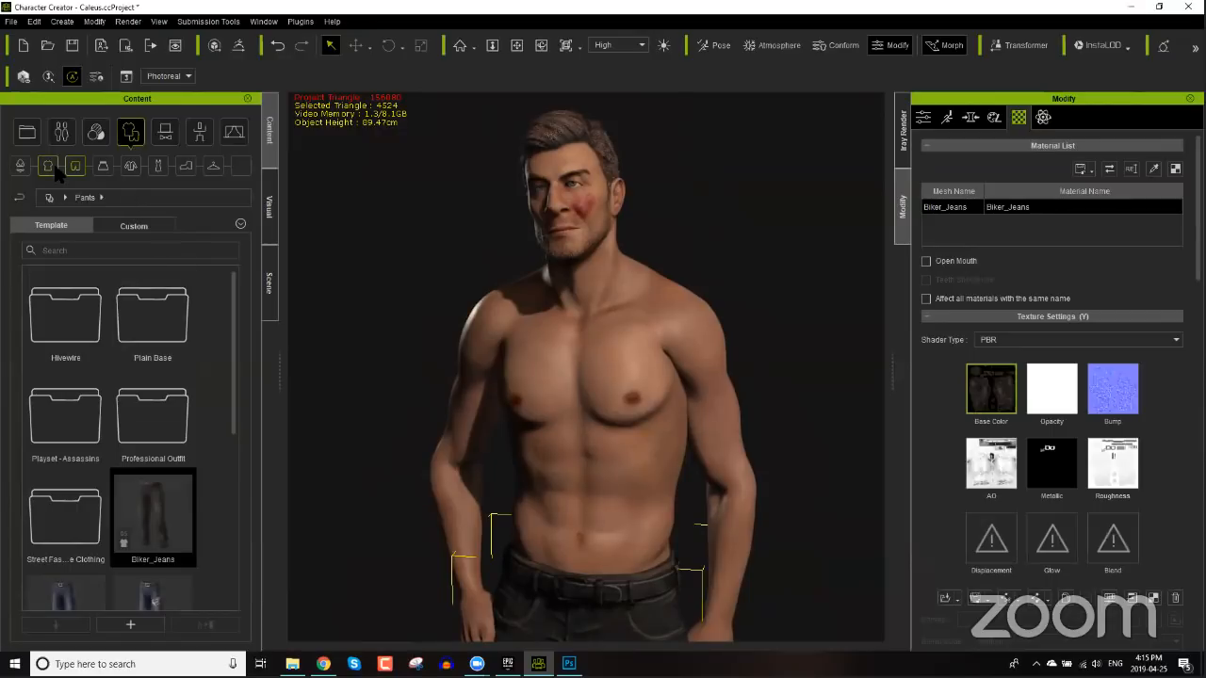
left_click(49, 167)
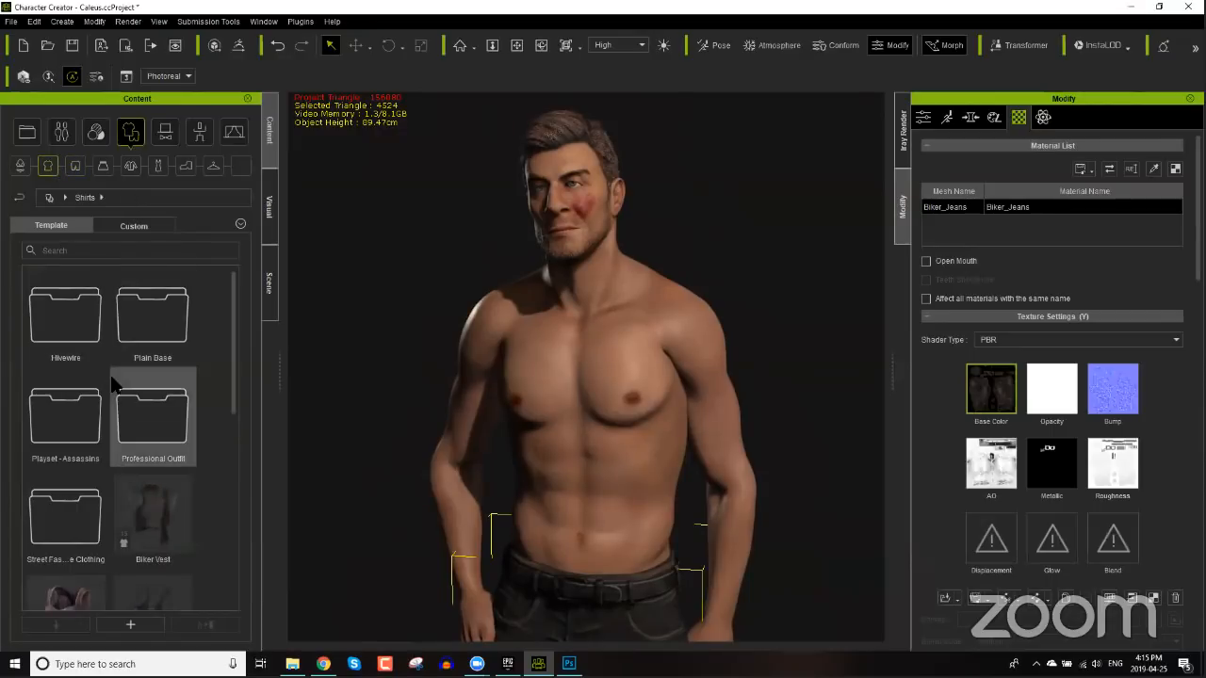
double_click(164, 415)
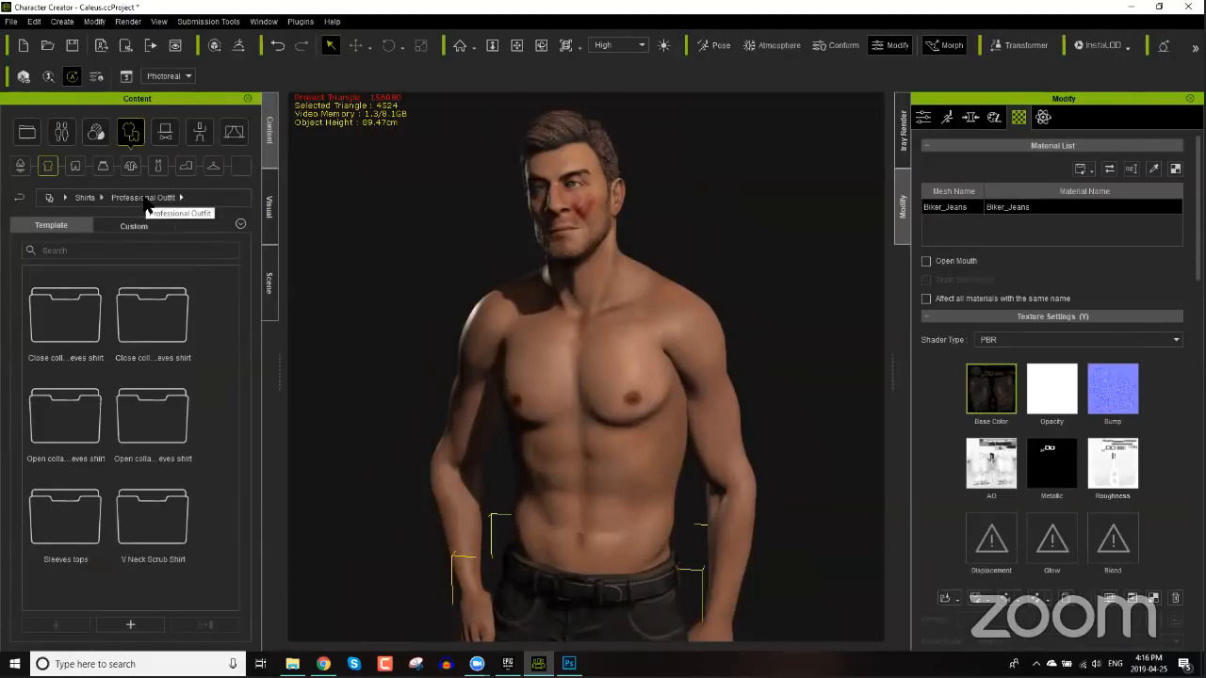
double_click(174, 479)
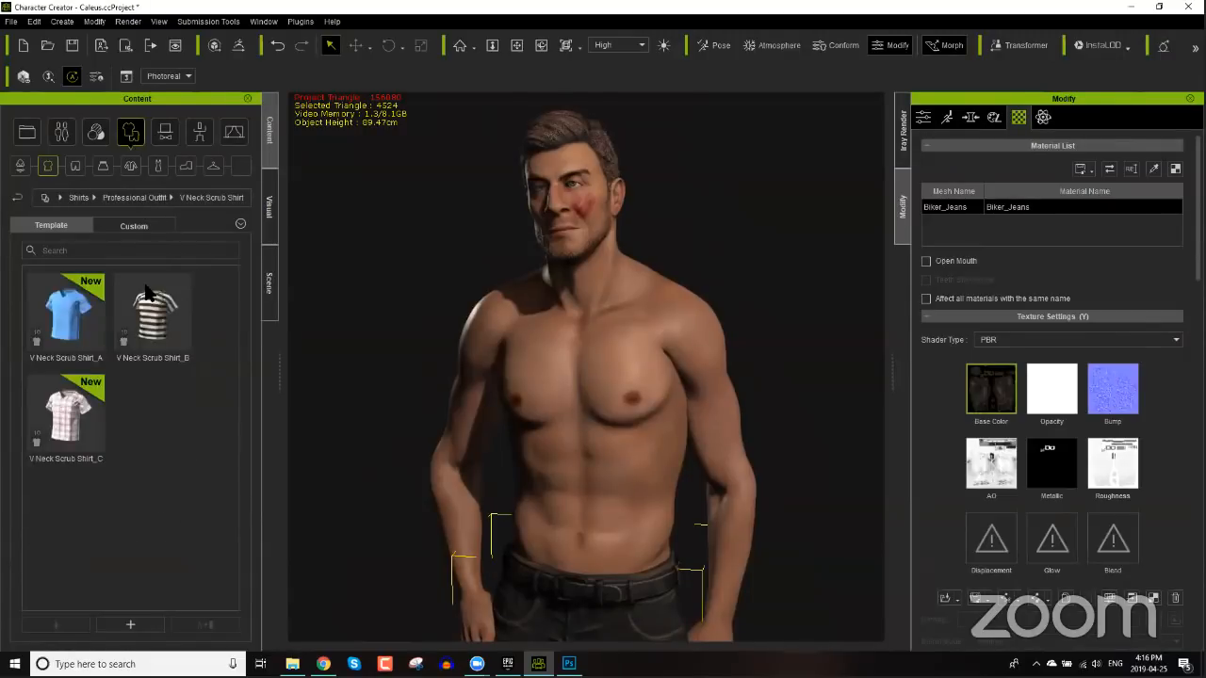
double_click(156, 325)
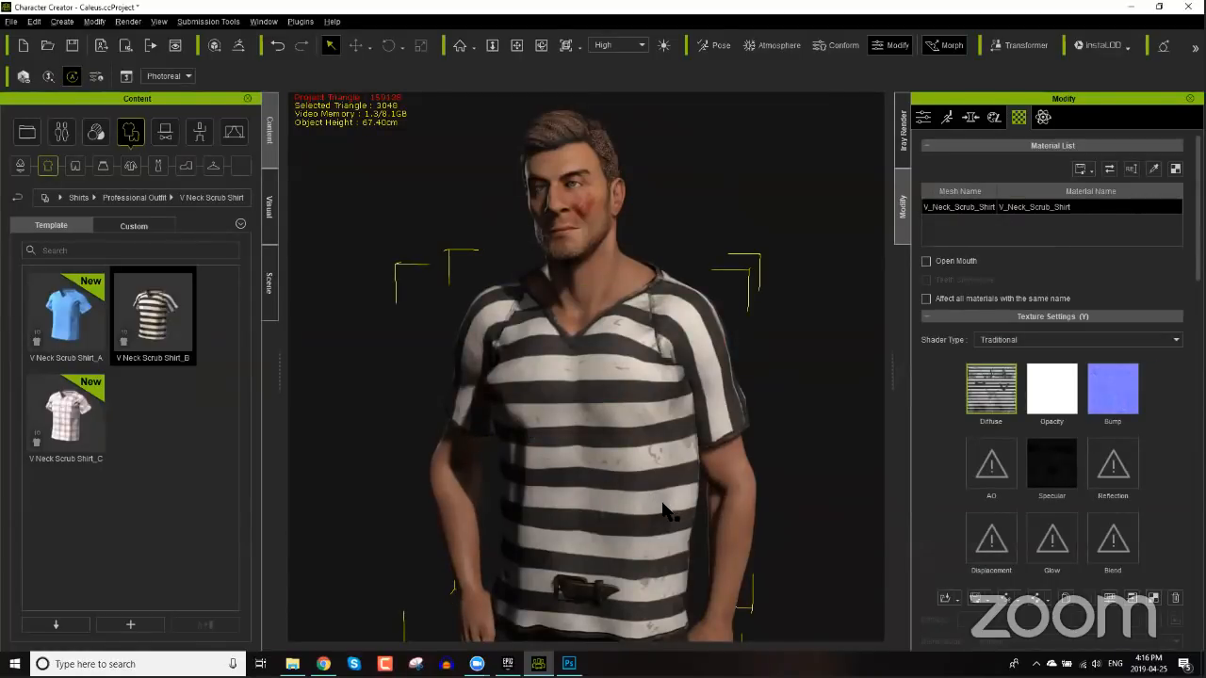
- Dress the character in the Punk Leather Jacket from the coats library
middle_click_drag(663, 504, 661, 403)
right_click_drag(684, 423, 727, 440)
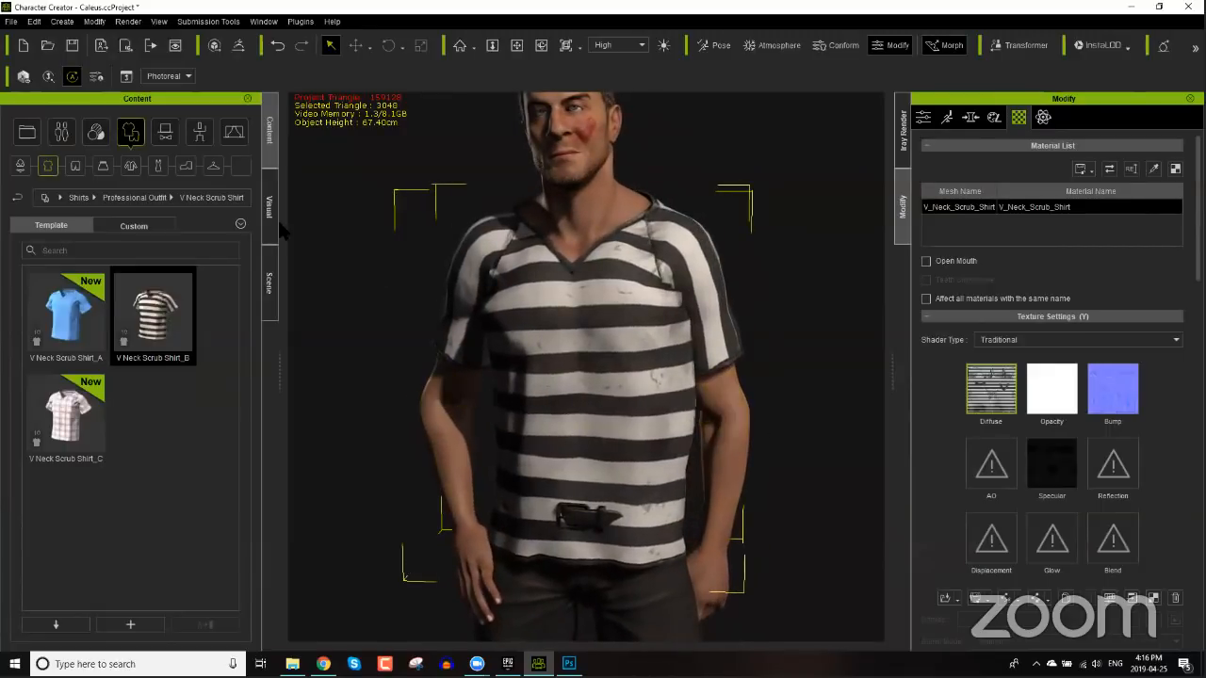
left_click(132, 167)
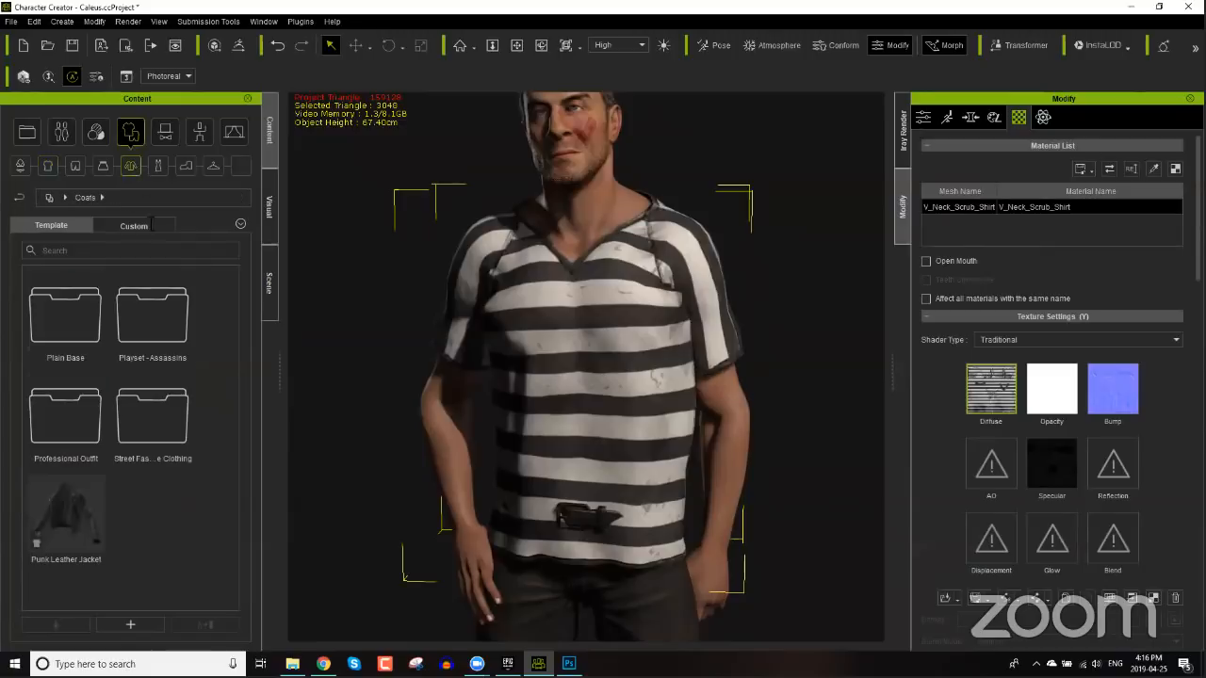
double_click(96, 493)
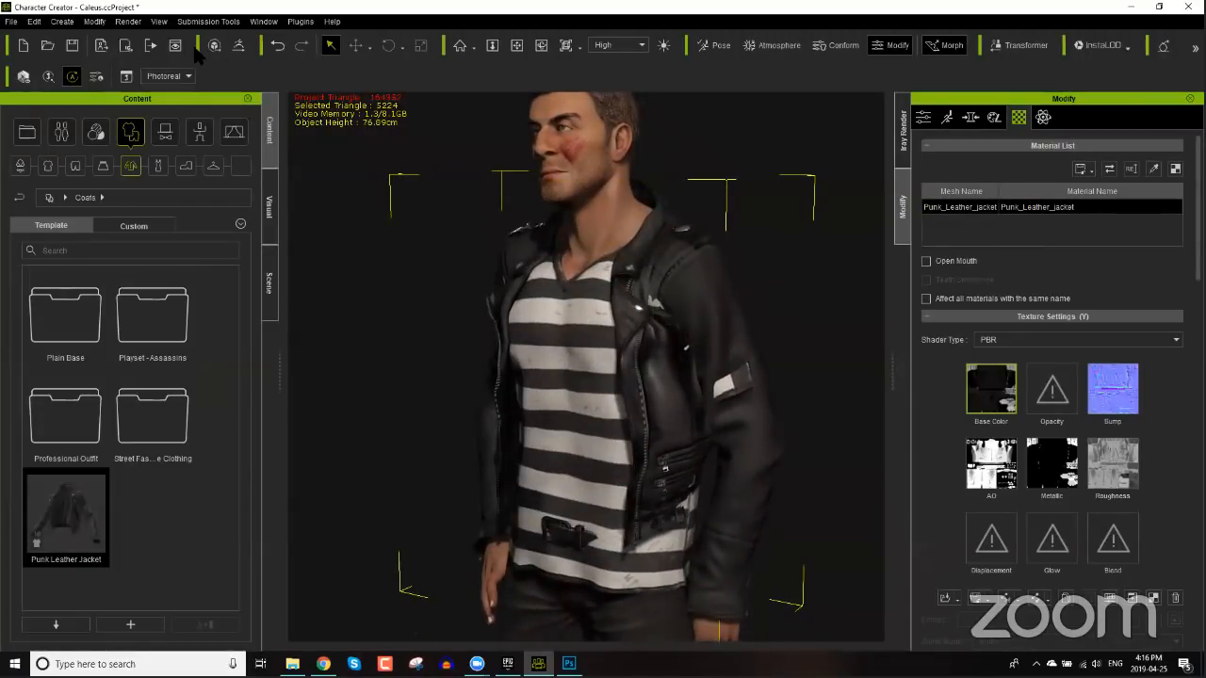
- Open the cloth layer settings and review the shirt, jeans and shoes layers in the current outfit list
left_click(95, 21)
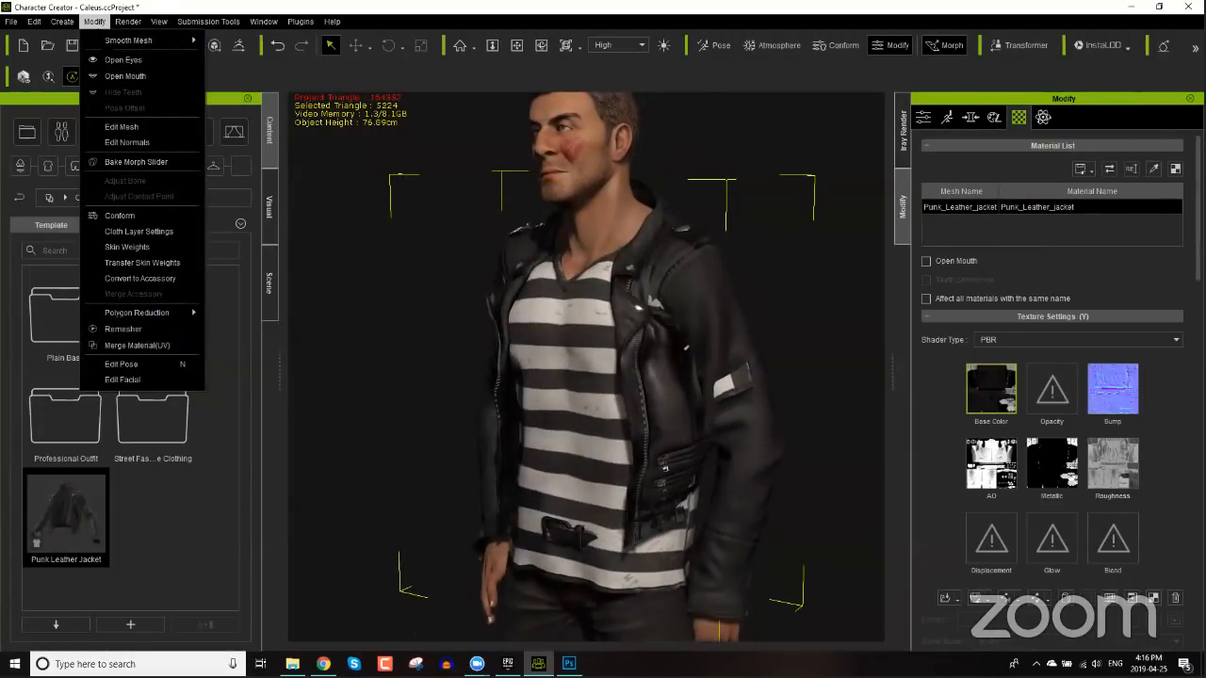
left_click(139, 232)
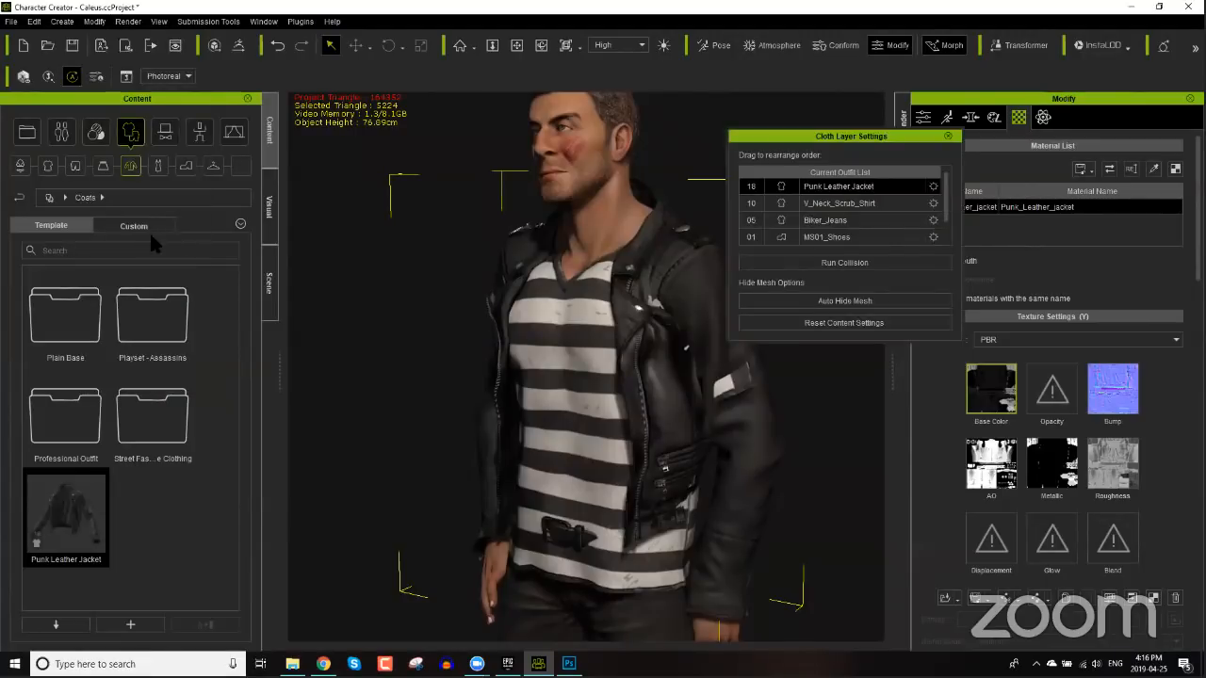
left_click(849, 205)
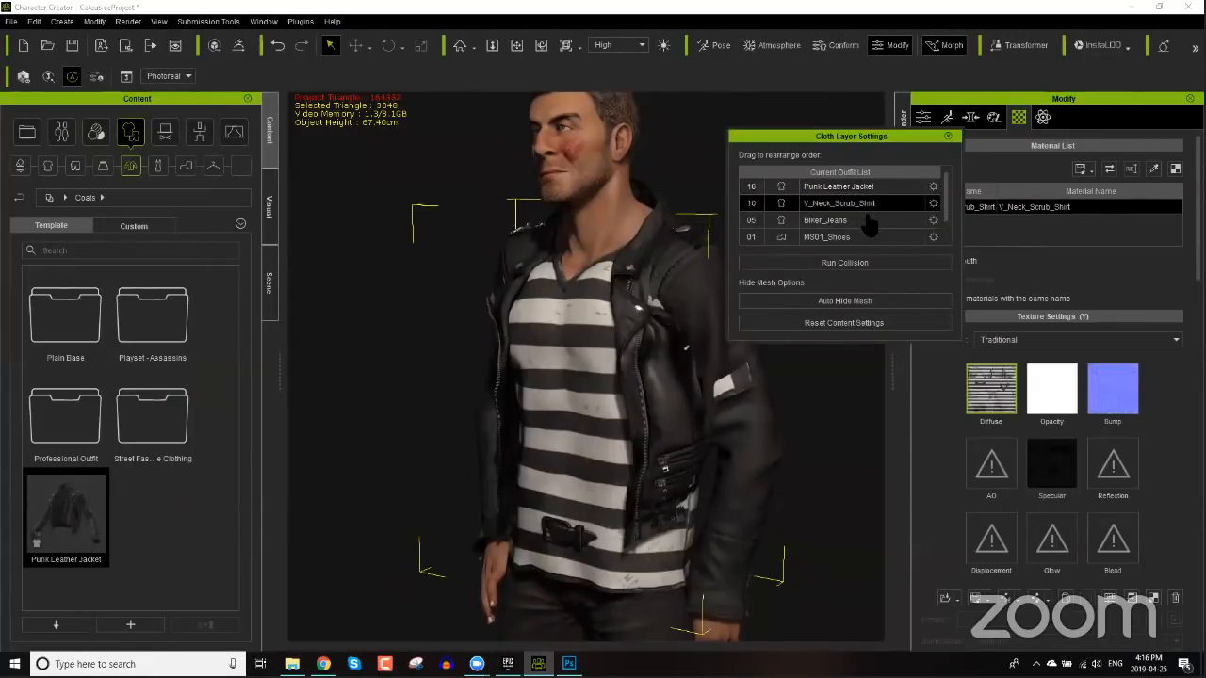
left_click(818, 220)
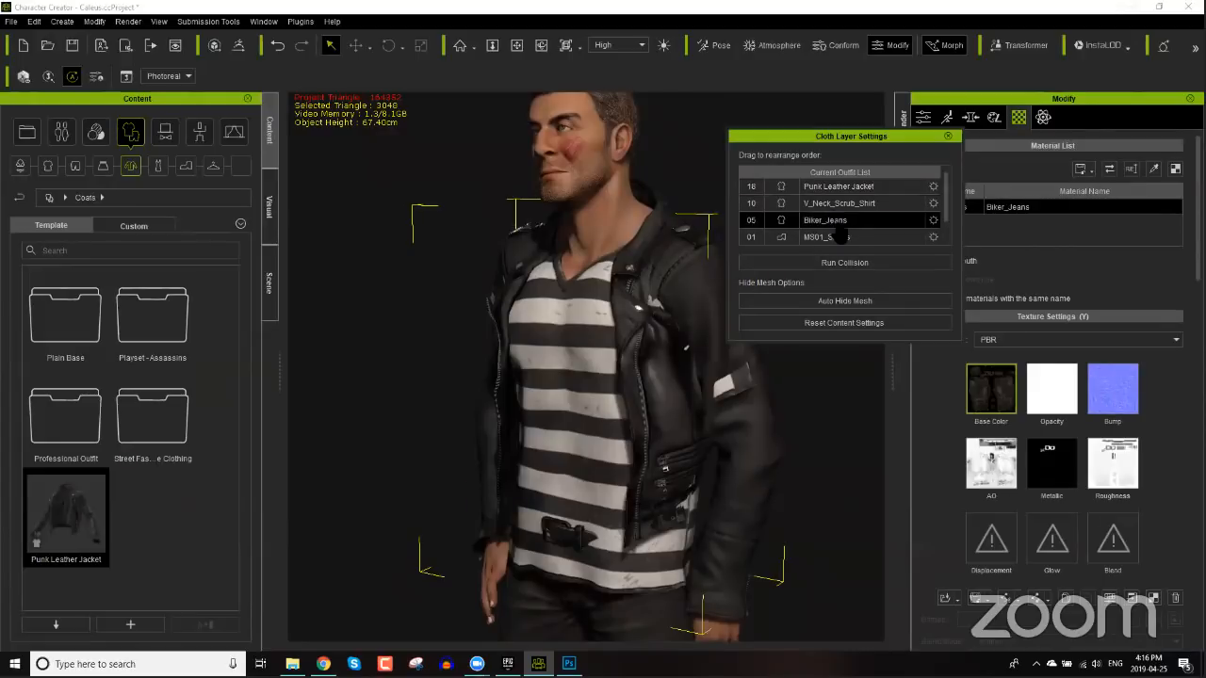
left_click(831, 239)
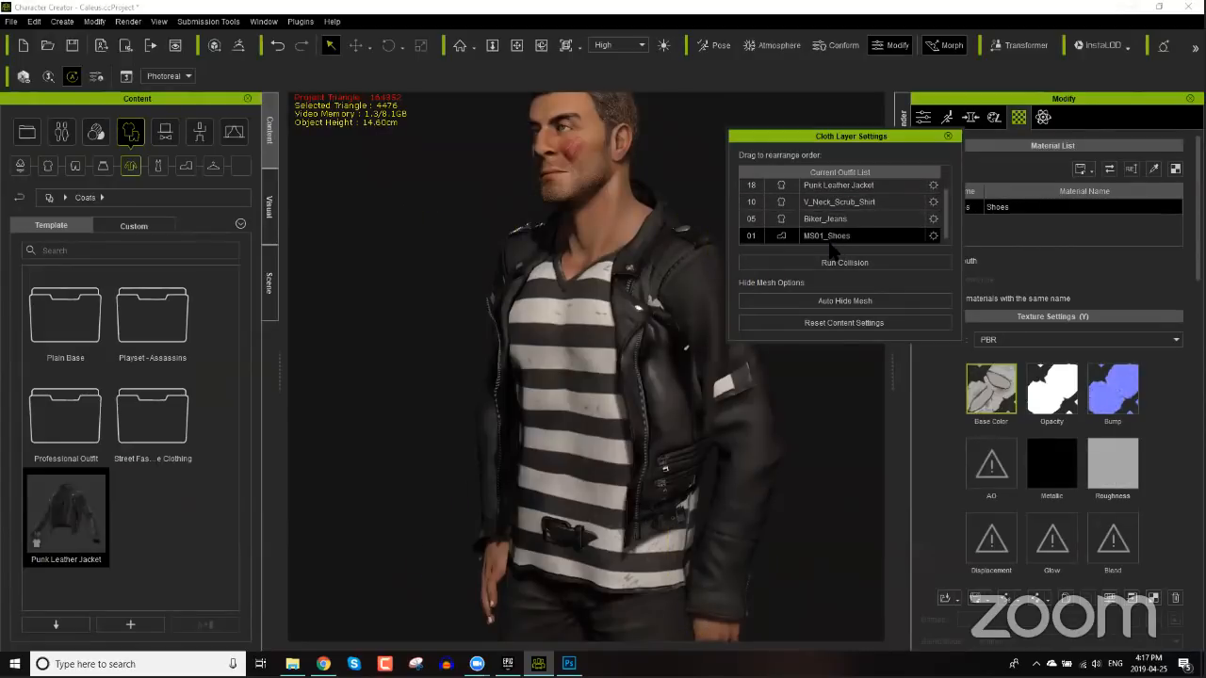
left_click(838, 201)
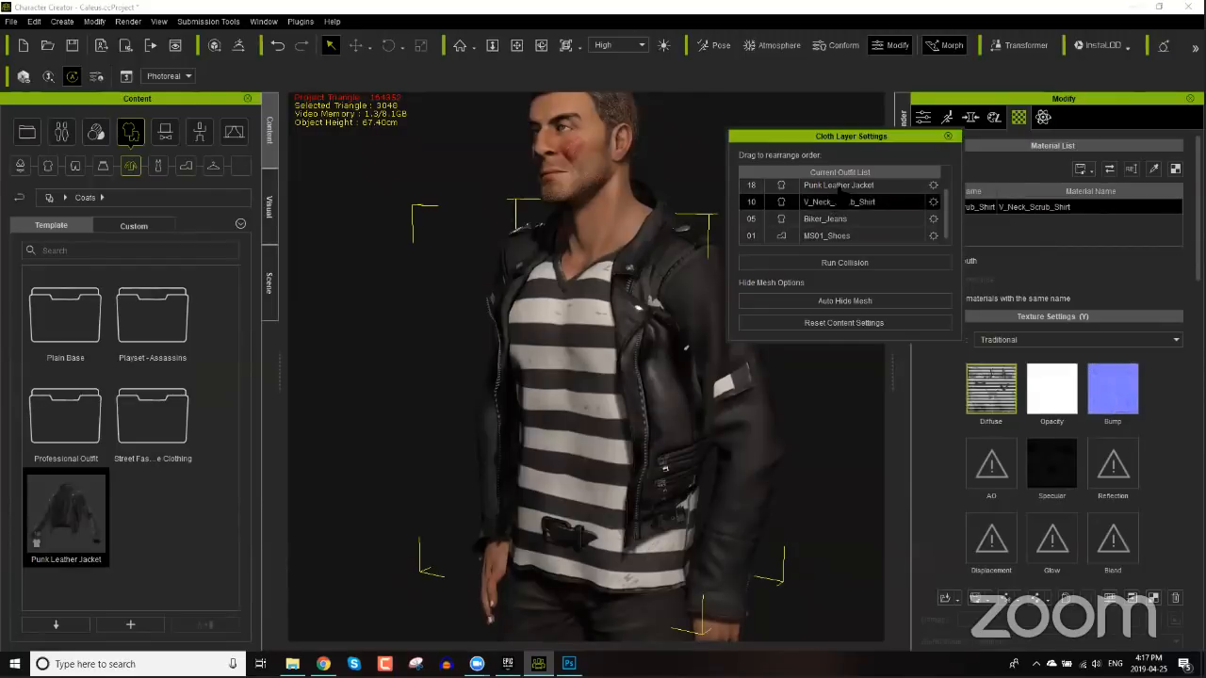
- Run the layer collision with the Punk Leather Jacket selected and check the jacket from back to front
left_click(838, 185)
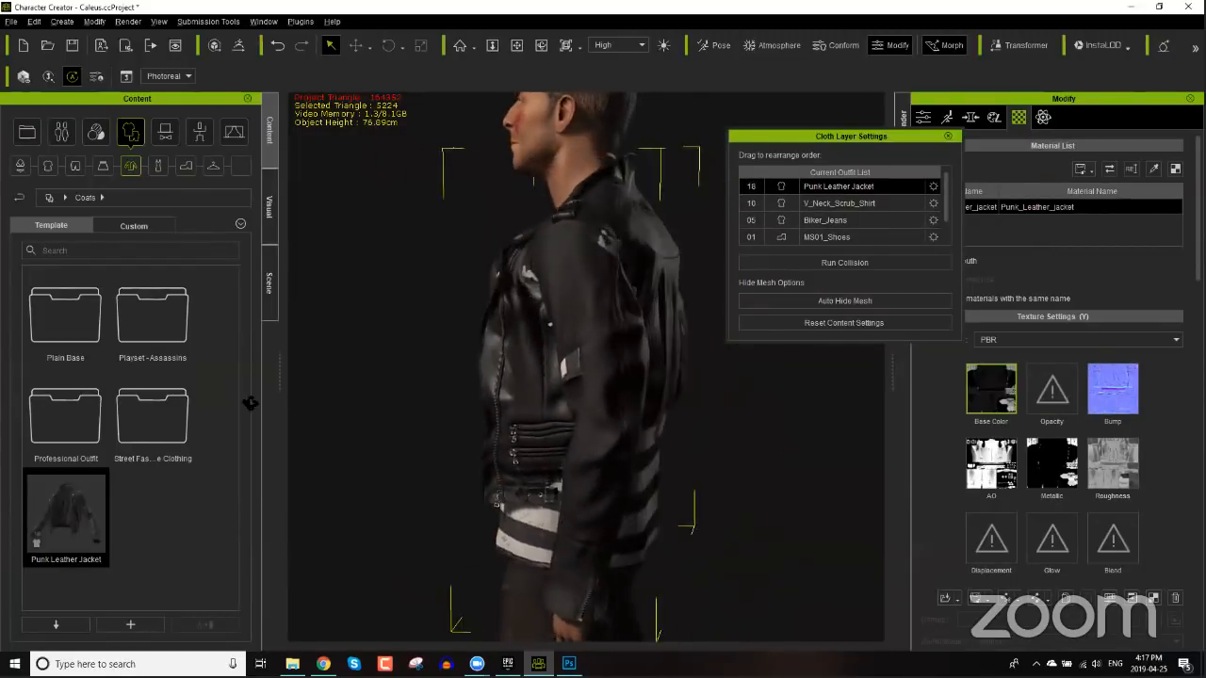
left_click(846, 264)
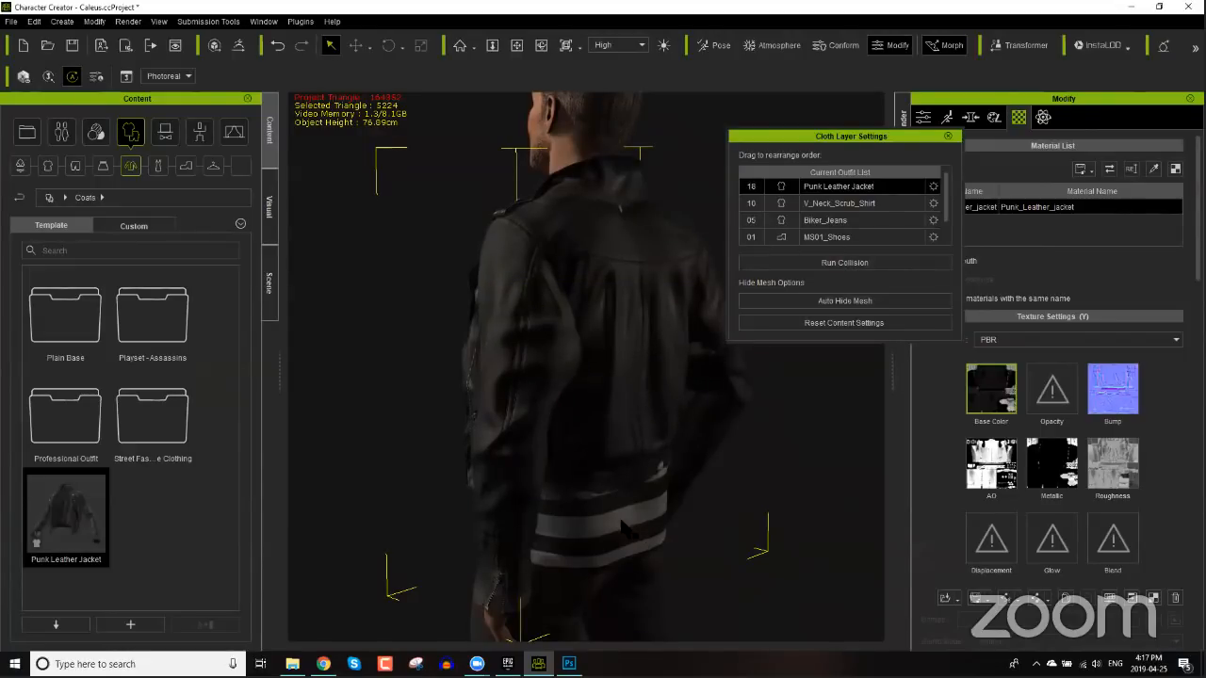
right_click_drag(585, 498, 827, 394)
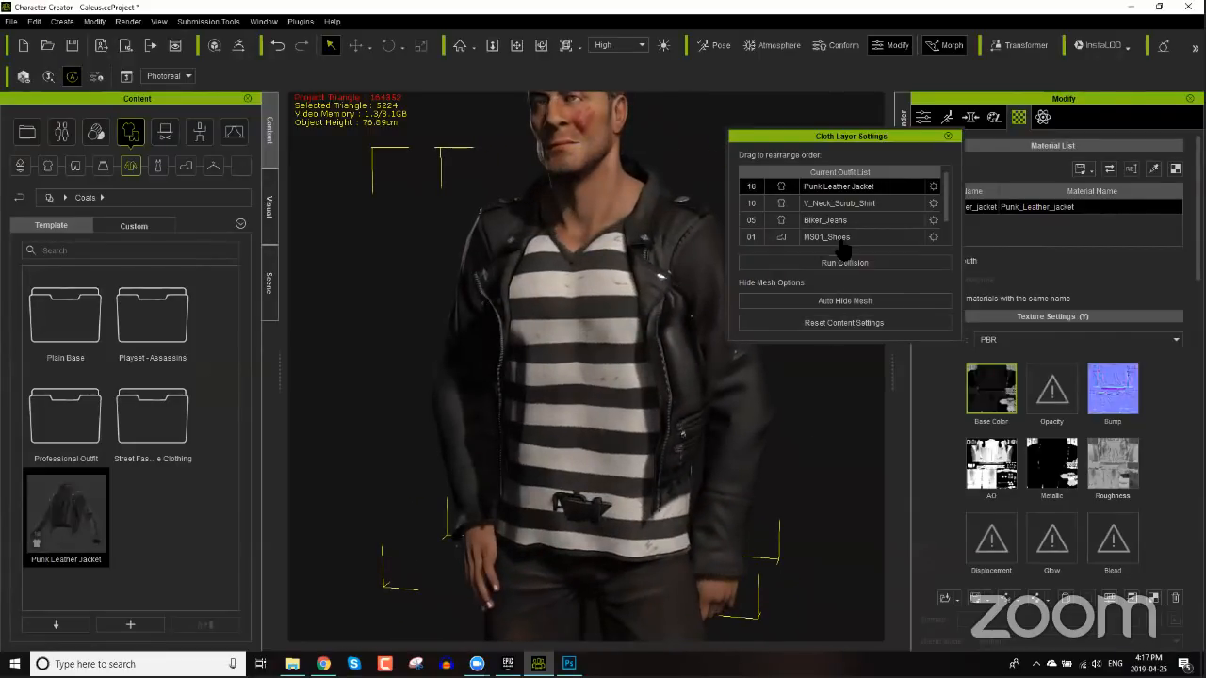
- Run the collision and automatic mesh hiding with V_Neck_Scrub_Shirt selected, and check the fit from behind
left_click(843, 206)
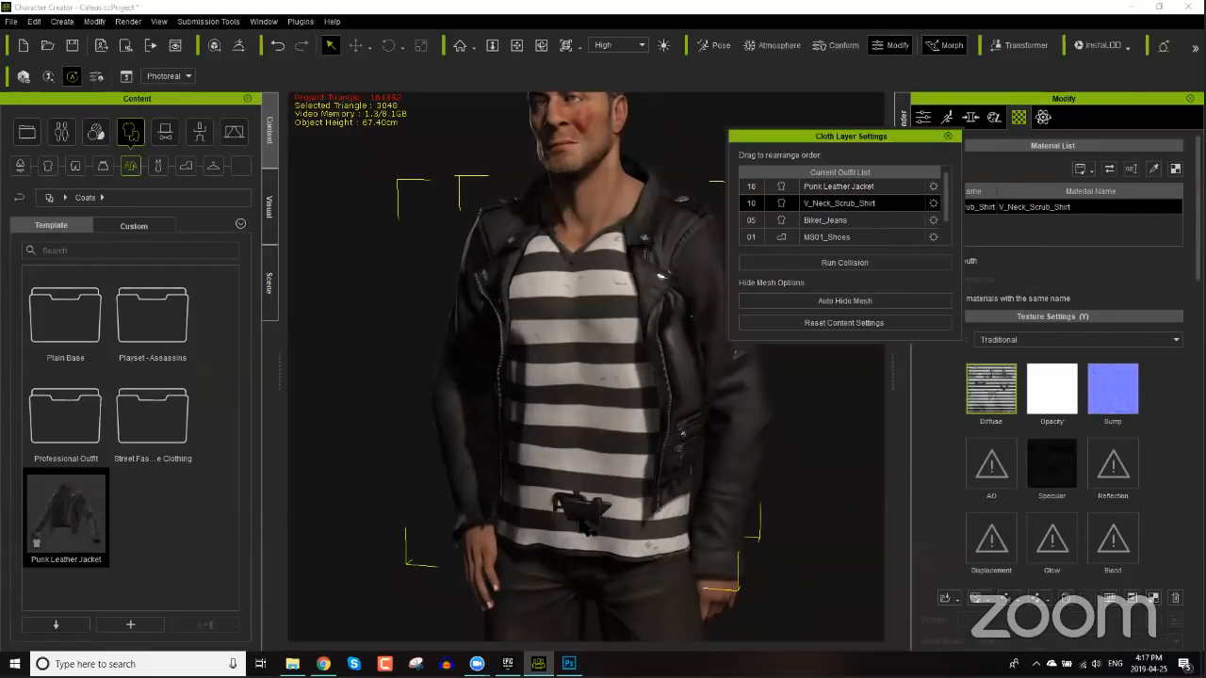
left_click(853, 264)
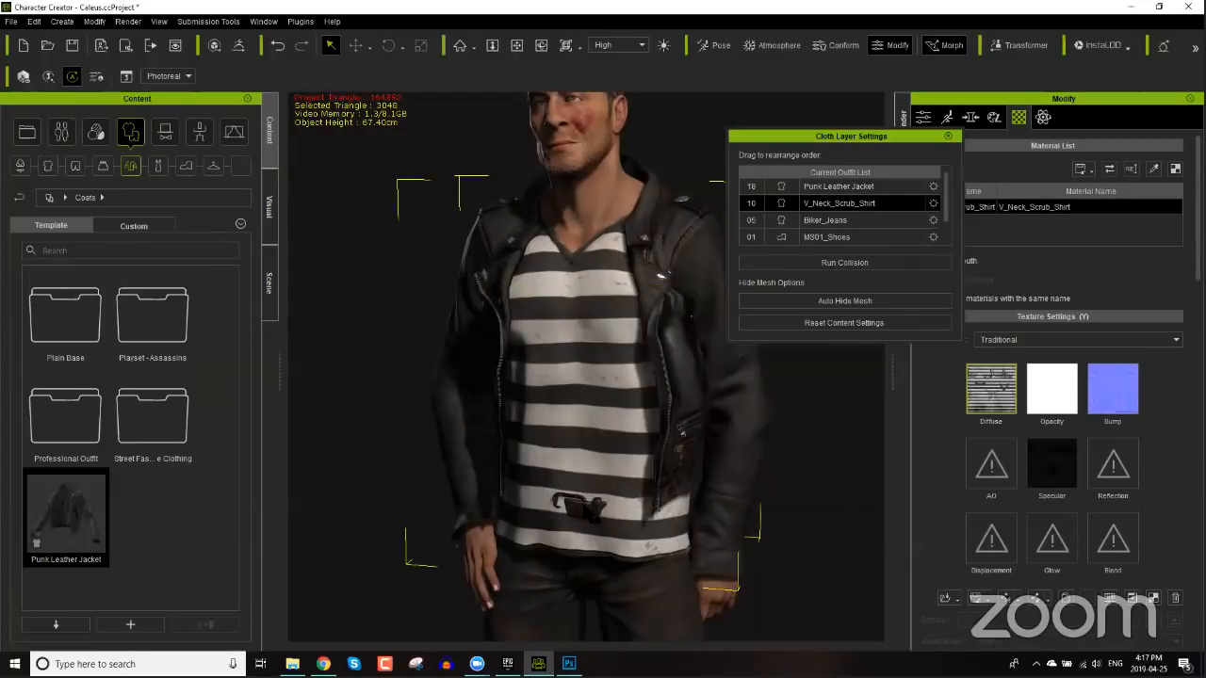
left_click(838, 306)
right_click_drag(710, 490, 478, 440)
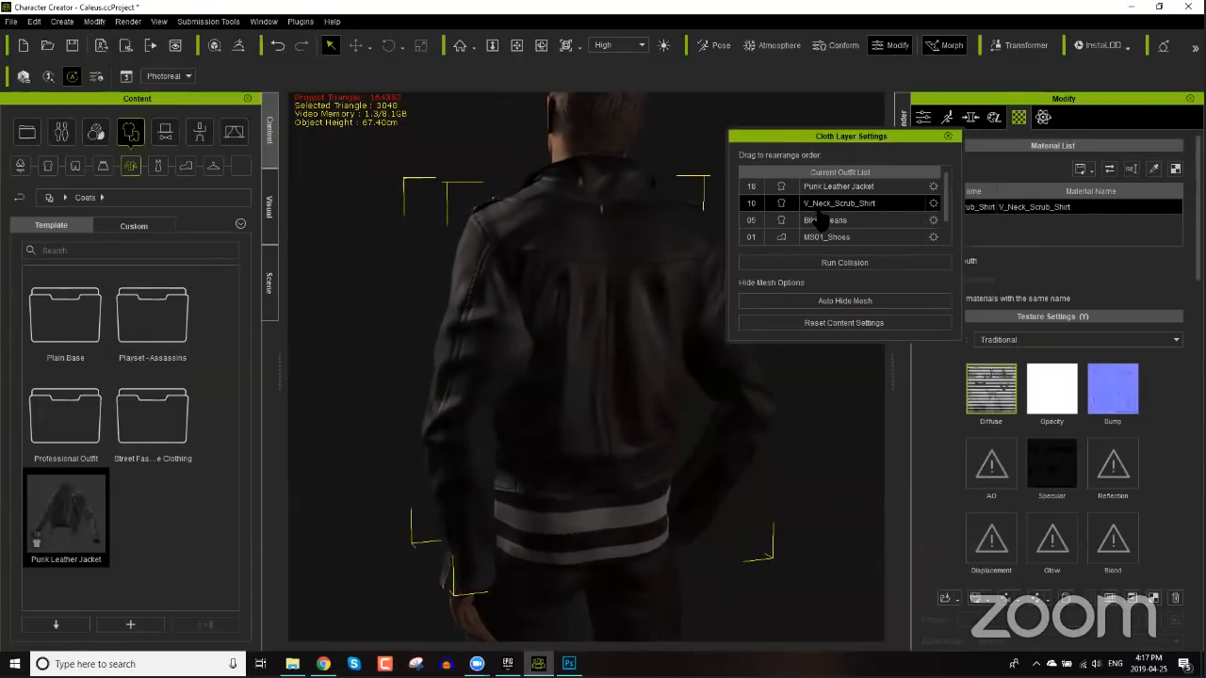
- Apply automatic mesh hiding with the Punk Leather Jacket selected, inspect its upper back and close the cloth layer settings
left_click(839, 186)
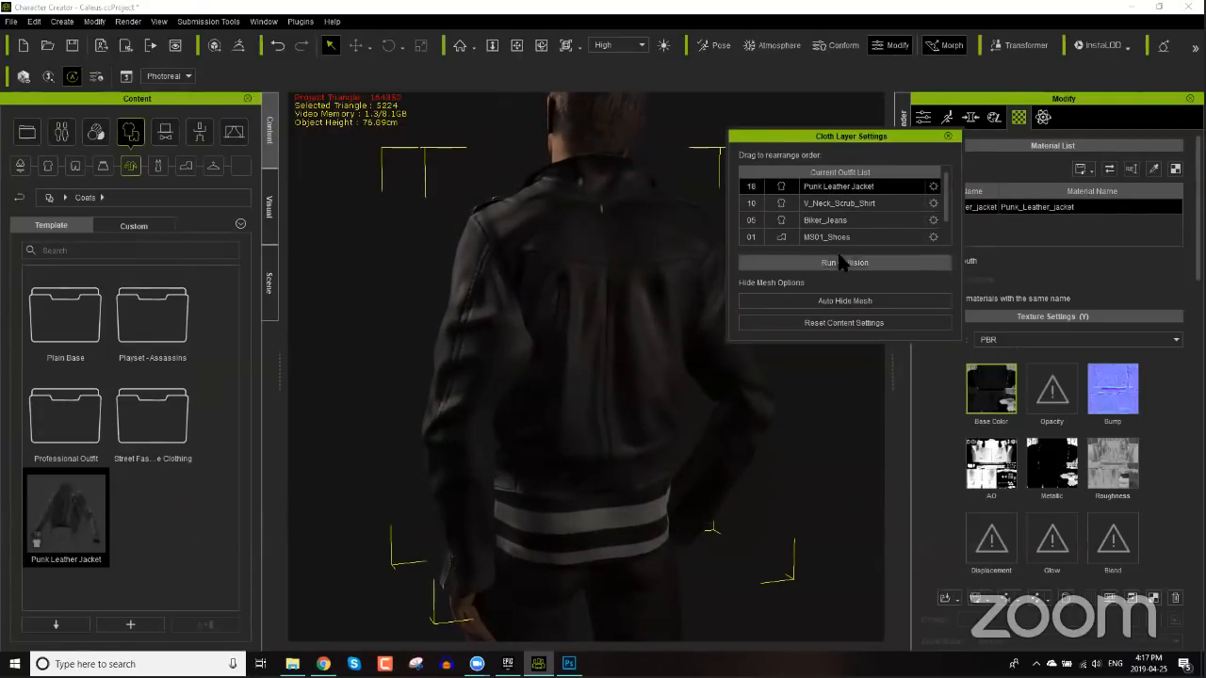
left_click(841, 301)
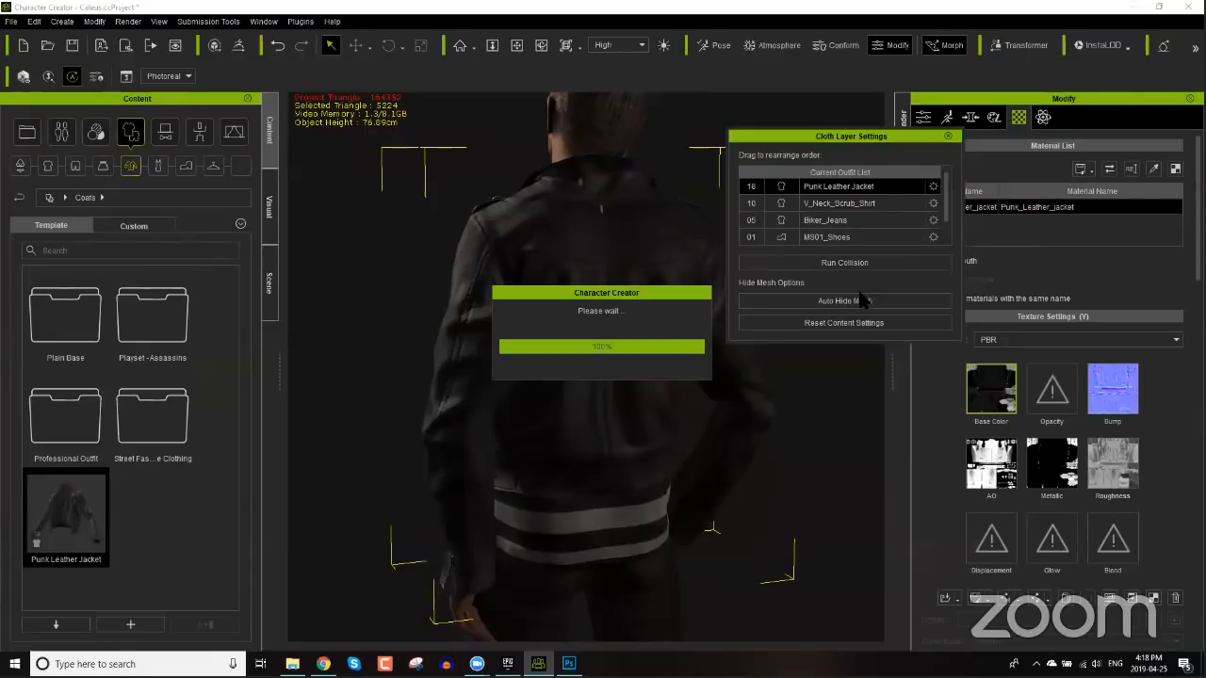
right_click_drag(522, 323, 574, 325)
middle_click_drag(577, 283, 590, 334)
scroll(592, 211, "up", 5)
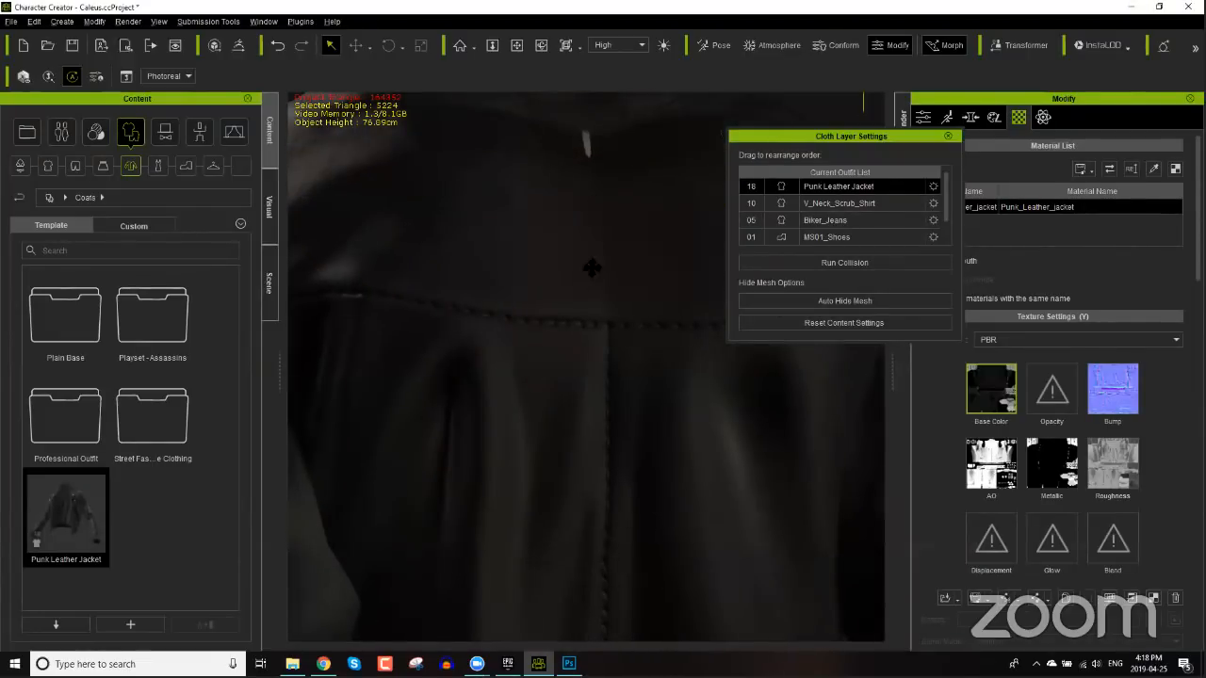
scroll(592, 268, "down", 5)
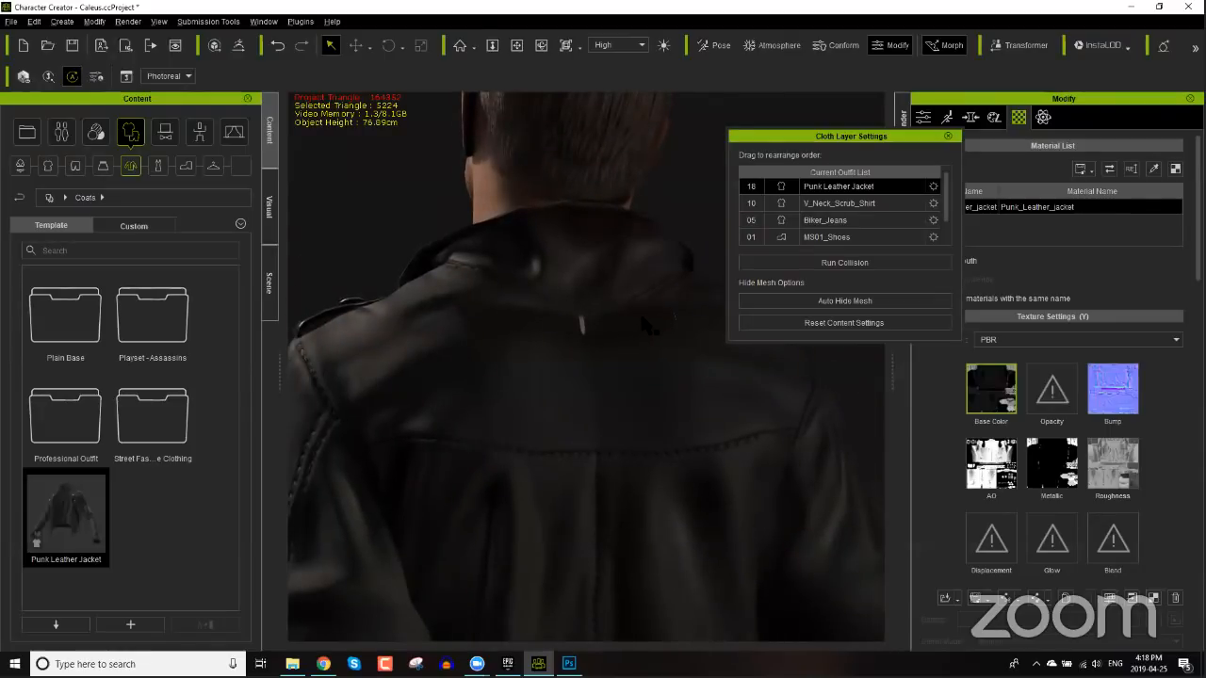
left_click(949, 138)
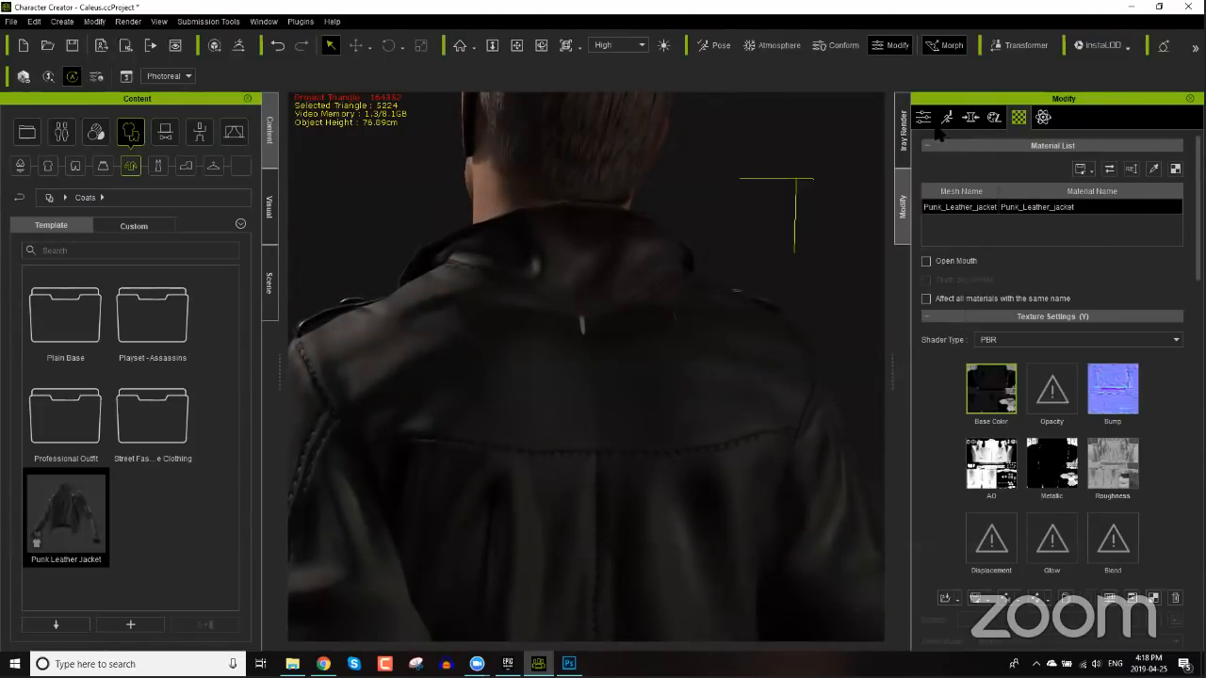
- Select the Punk Leather Jacket and preview its wireframe in Edit Mesh mode without editing it
left_click(617, 401)
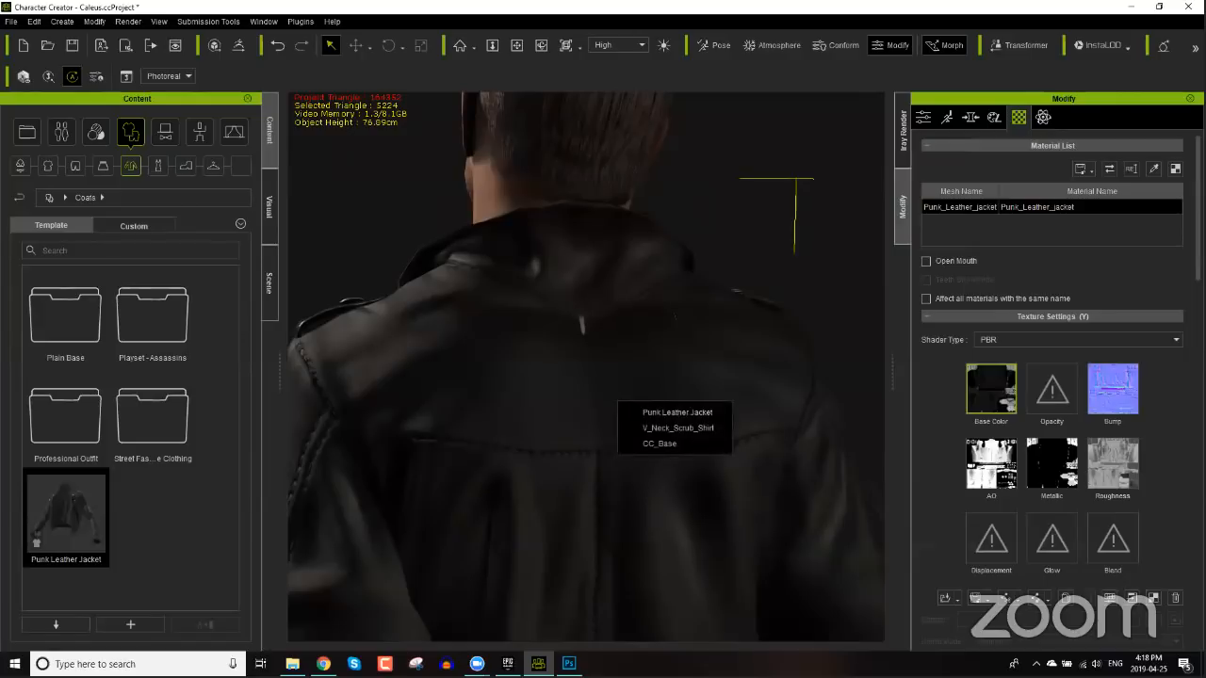
left_click(667, 413)
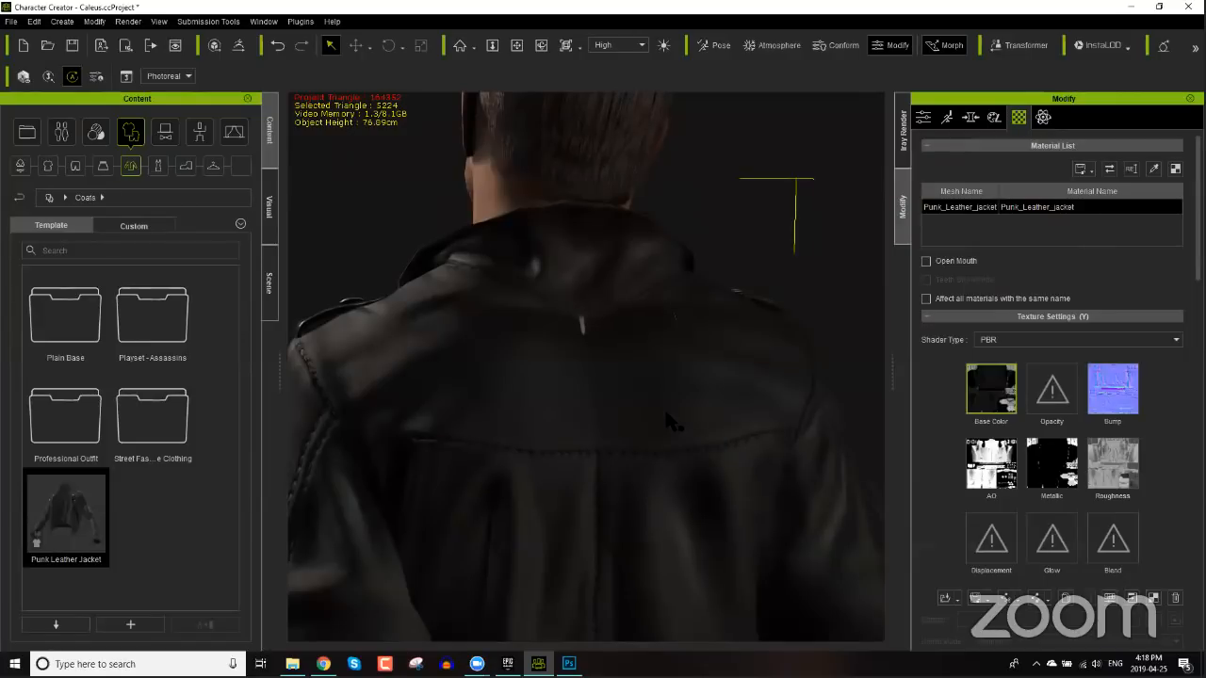
left_click(924, 120)
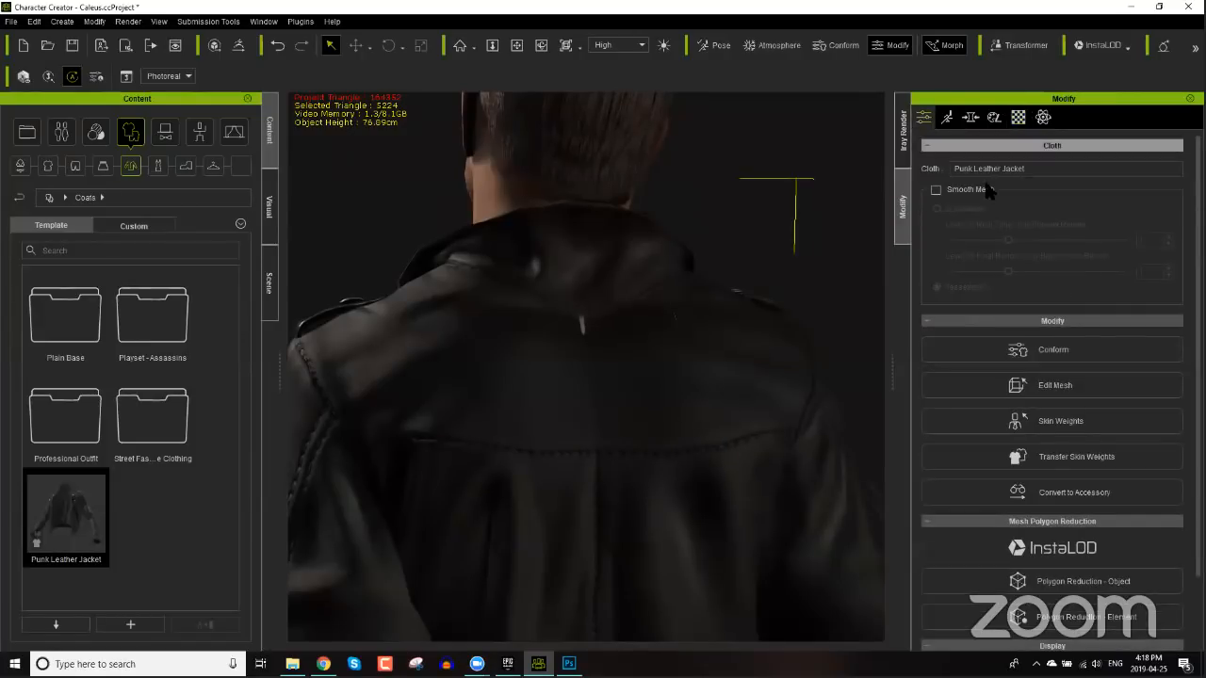
left_click(1070, 380)
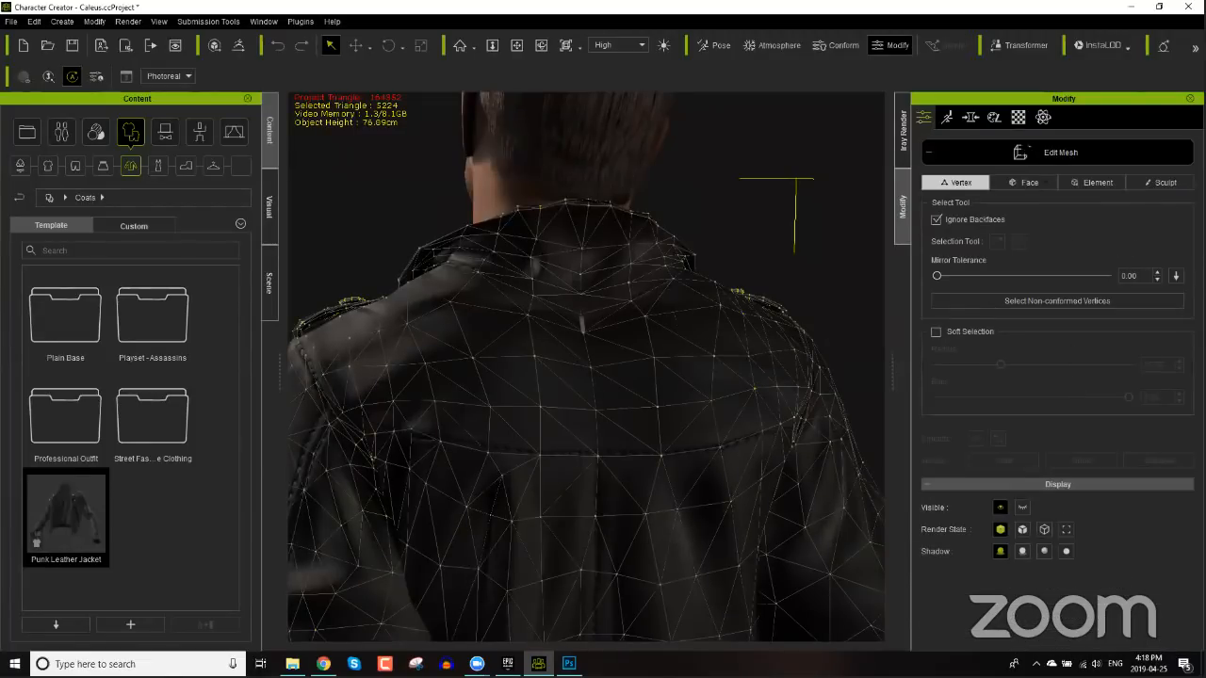
left_click(1025, 155)
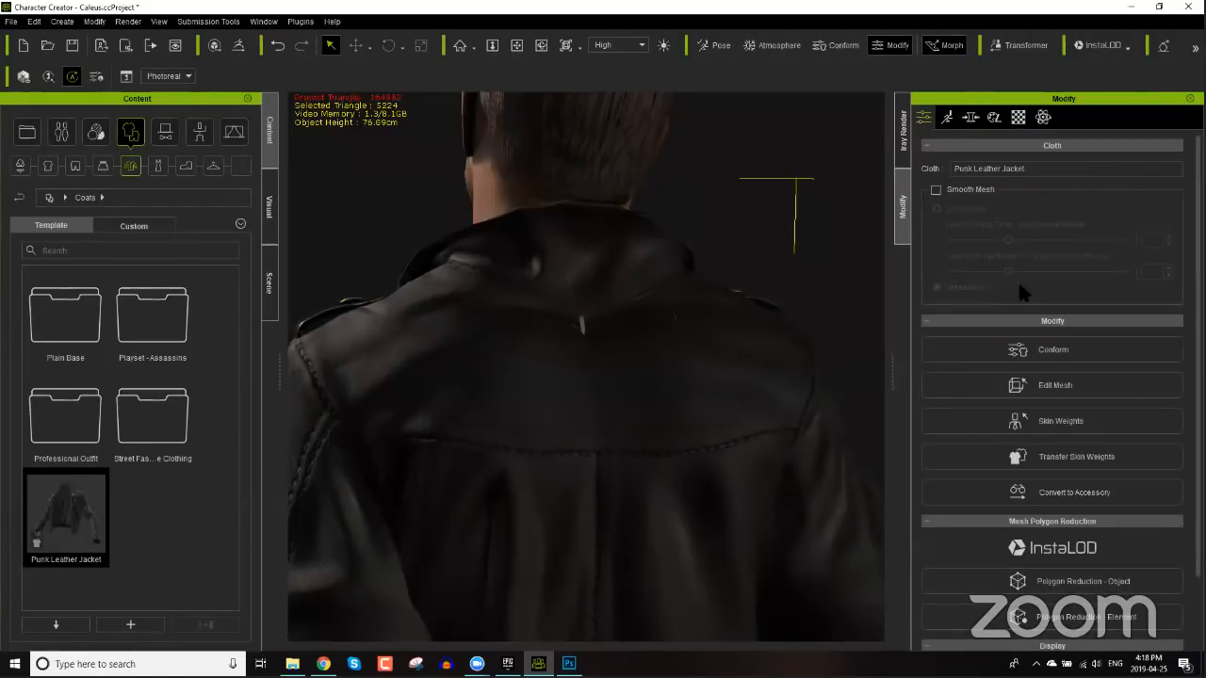
- Set the jacket's Increase Size to 0.10 with Conform, check the back and sleeves, and leave conforming
left_click(1044, 352)
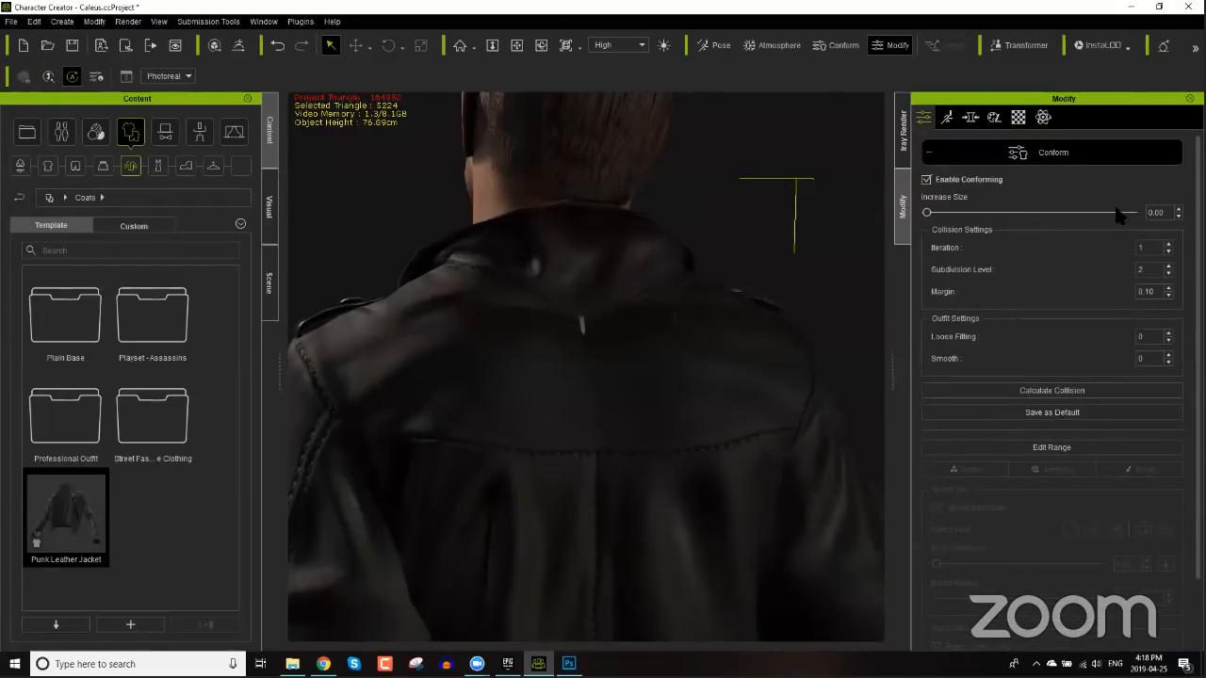
left_click(1179, 209)
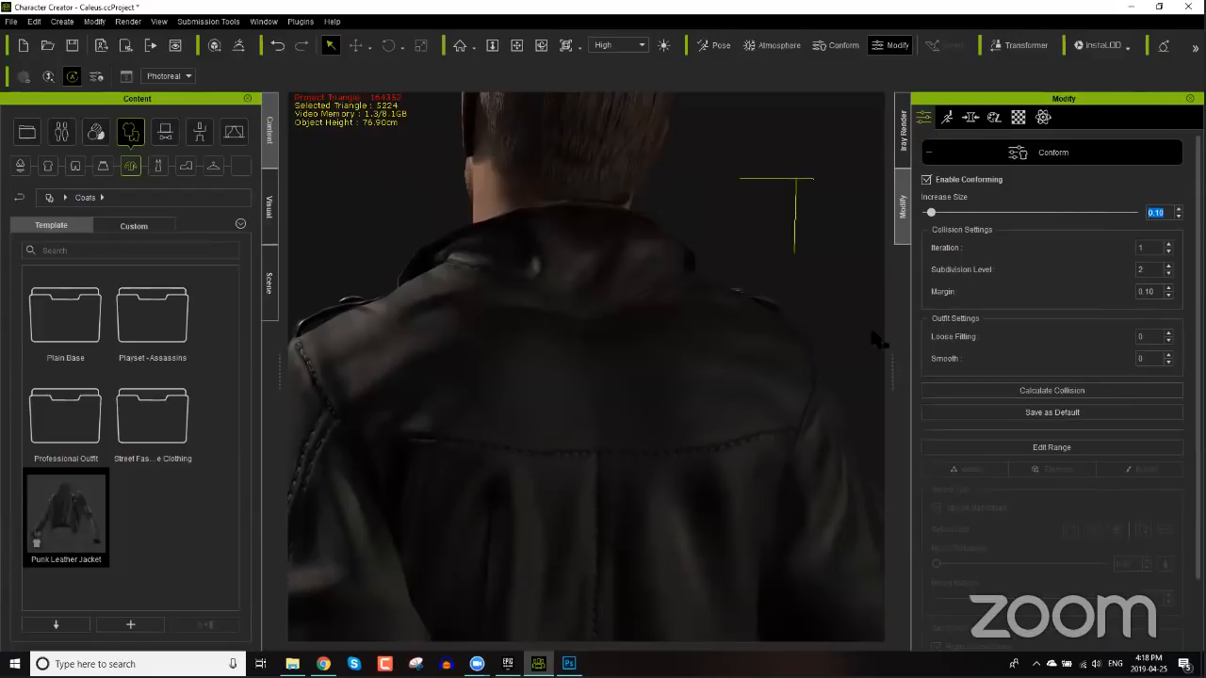
middle_click_drag(449, 477, 454, 465)
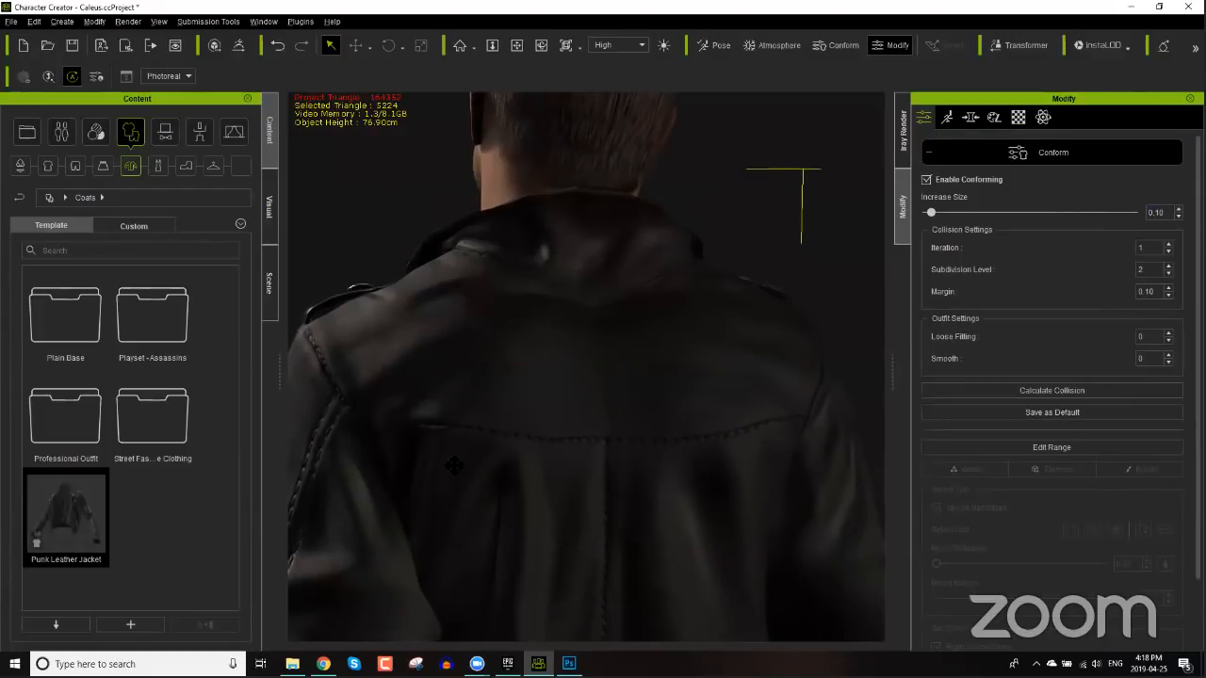
right_click_drag(522, 489, 820, 461)
mouse_move(482, 486)
right_mouse_down()
mouse_move(820, 425)
mouse_move(204, 484)
mouse_move(224, 480)
right_mouse_up()
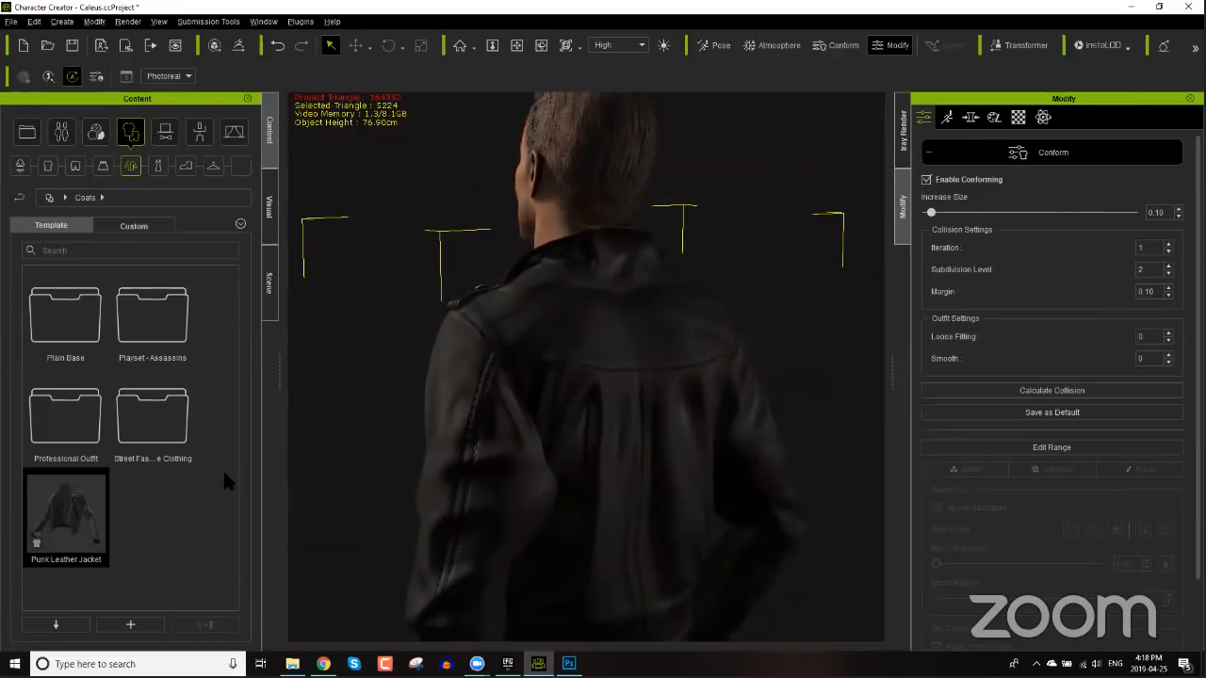
left_click(1001, 154)
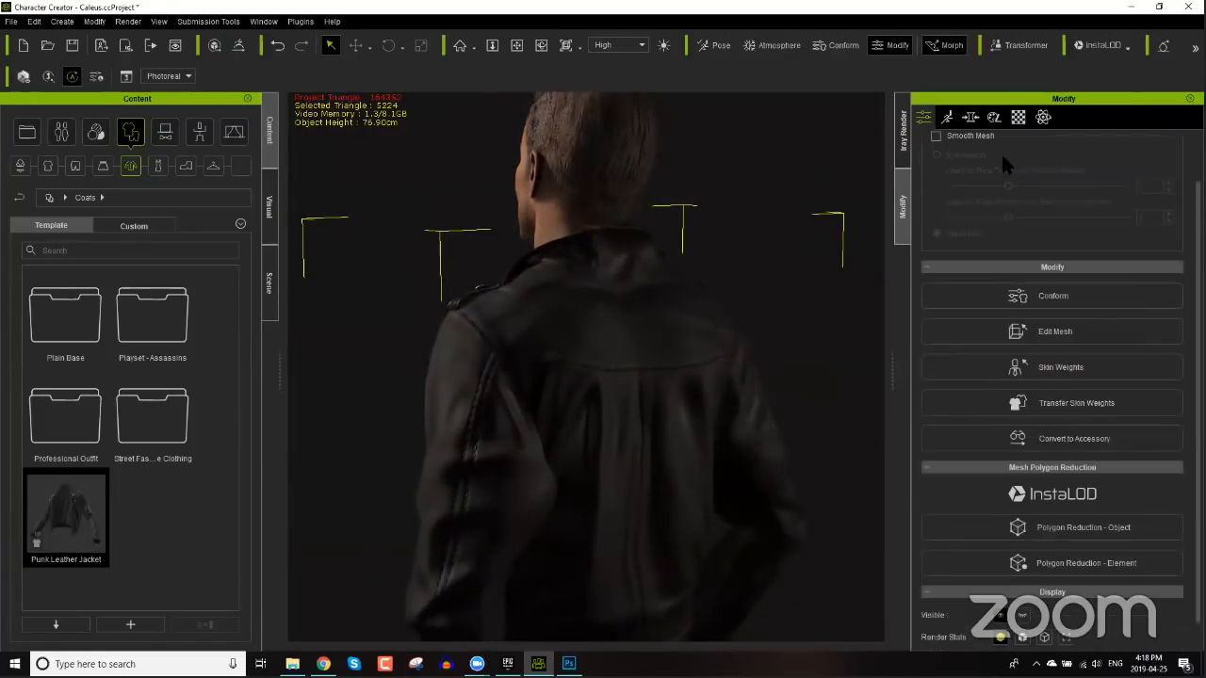
- Try the Sculpt mode on the jacket's upper back with a brush radius of 54, leaving mesh editing without sculpting
left_click(1042, 336)
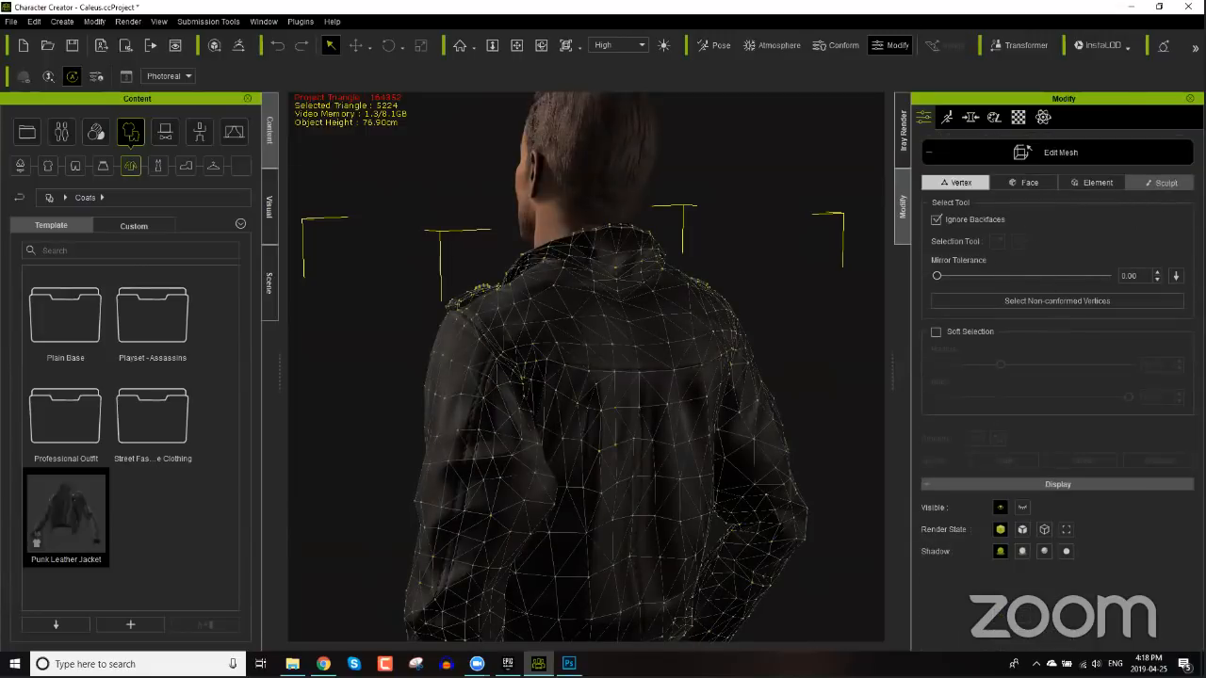
left_click(1166, 182)
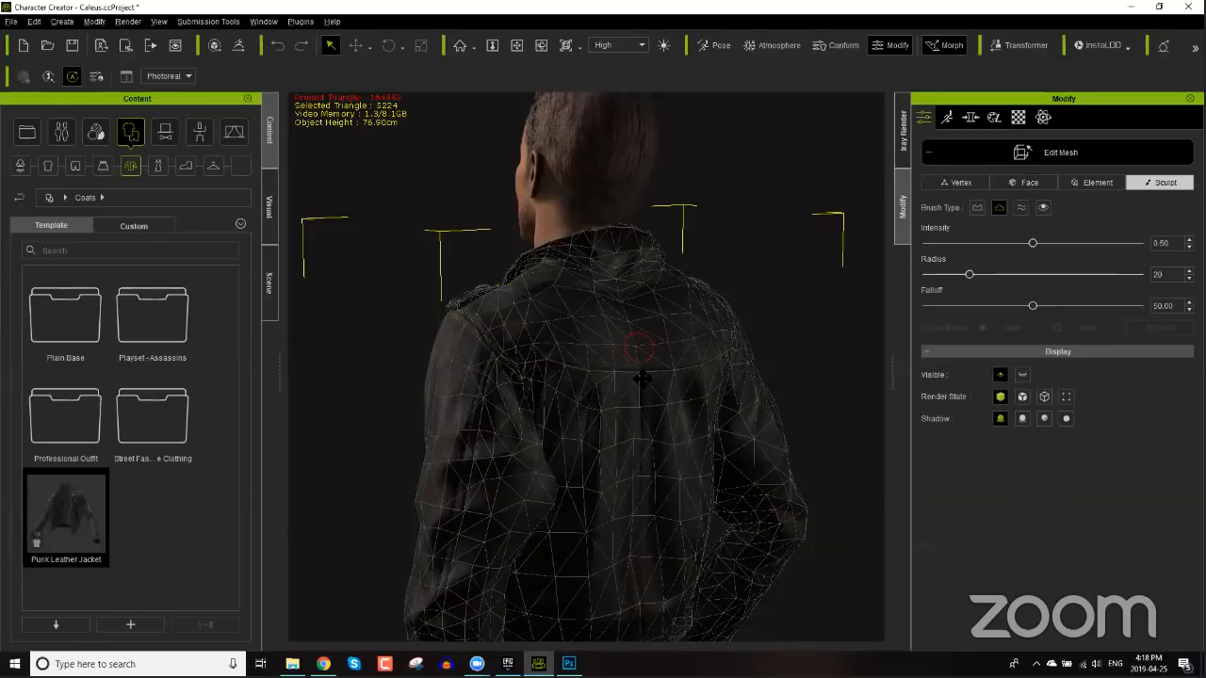
middle_click_drag(643, 378, 640, 385)
scroll(659, 405, "up", 5)
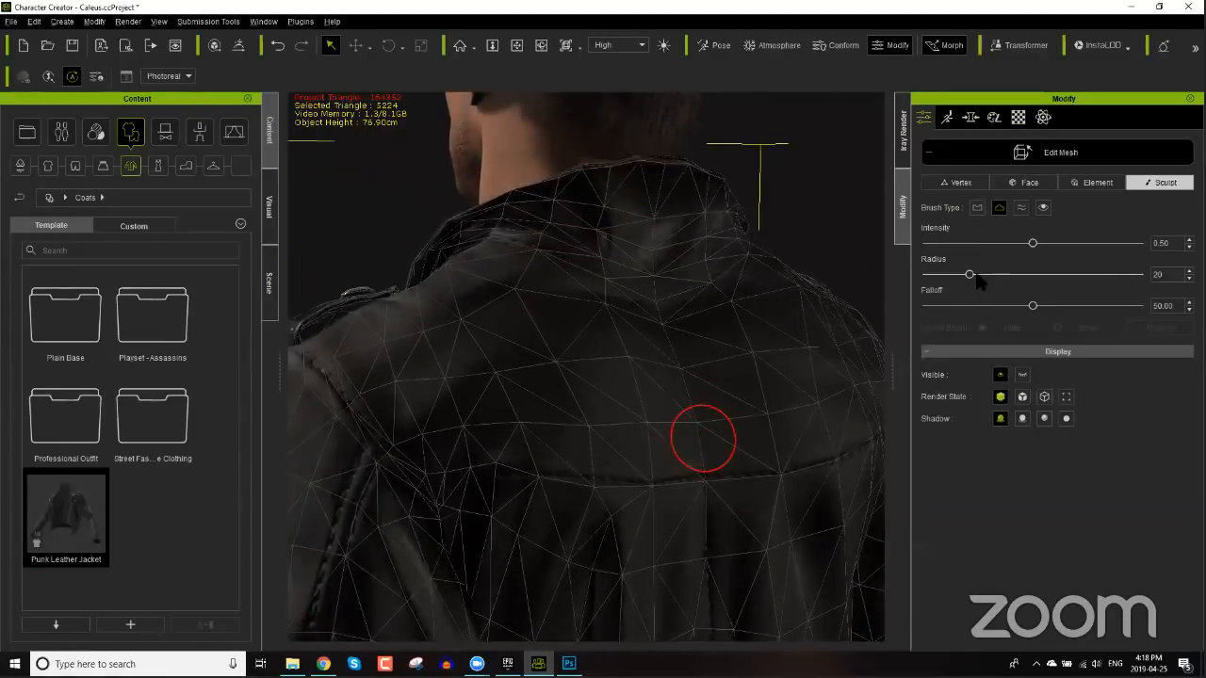
left_click(1038, 274)
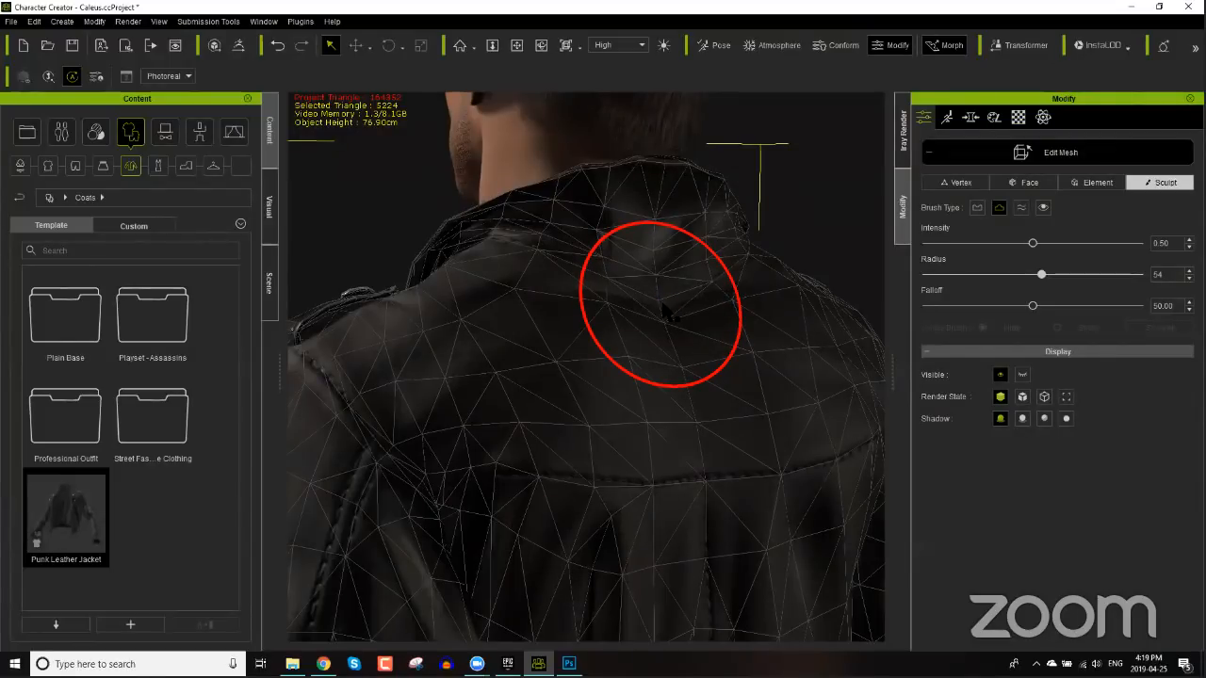
left_click(1119, 155)
middle_click_drag(588, 529, 587, 239)
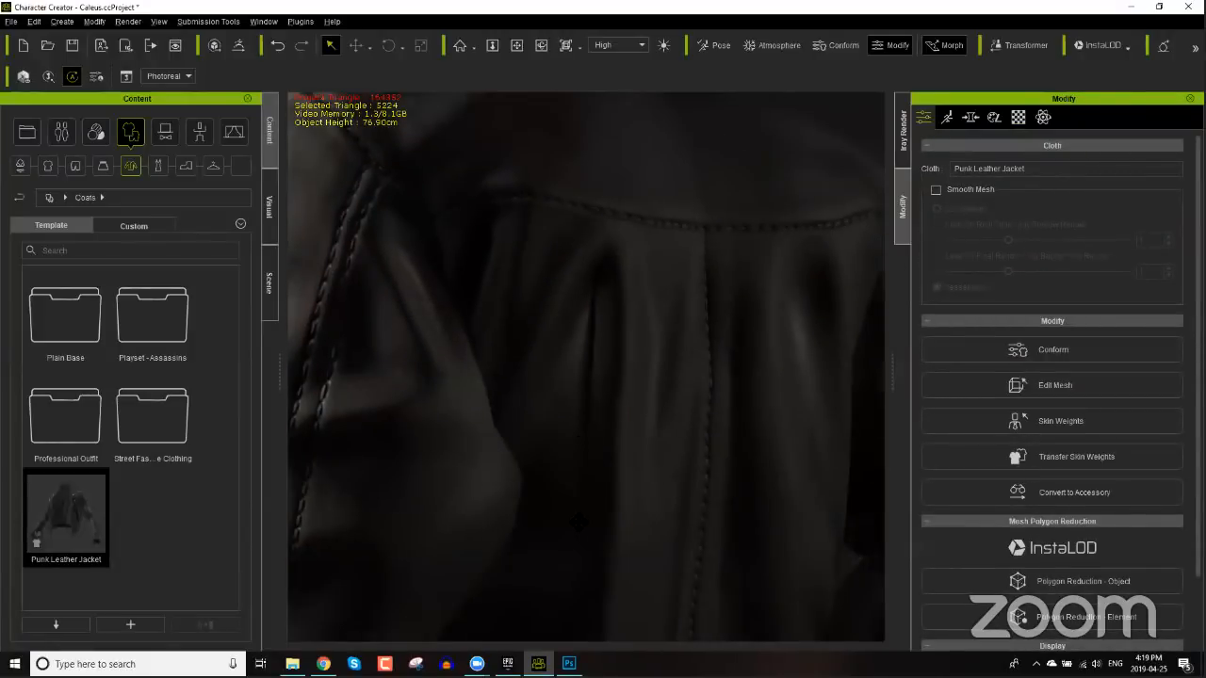
- Inspect the dressed character from the front, from the leather jacket and striped shirt down to the jeans and shoes
scroll(682, 370, "down", 5)
right_click_drag(682, 370, 1024, 314)
right_click_drag(536, 366, 794, 310)
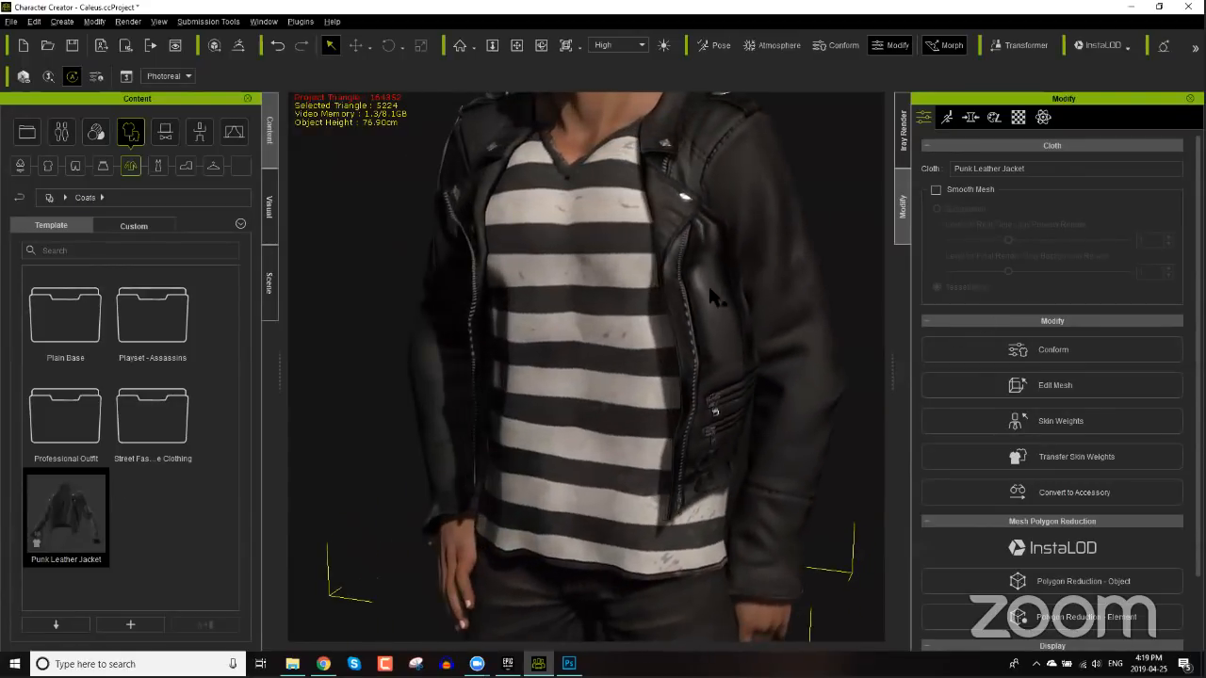
scroll(651, 313, "down", 3)
middle_click_drag(651, 325, 645, 411)
scroll(650, 415, "down", 1)
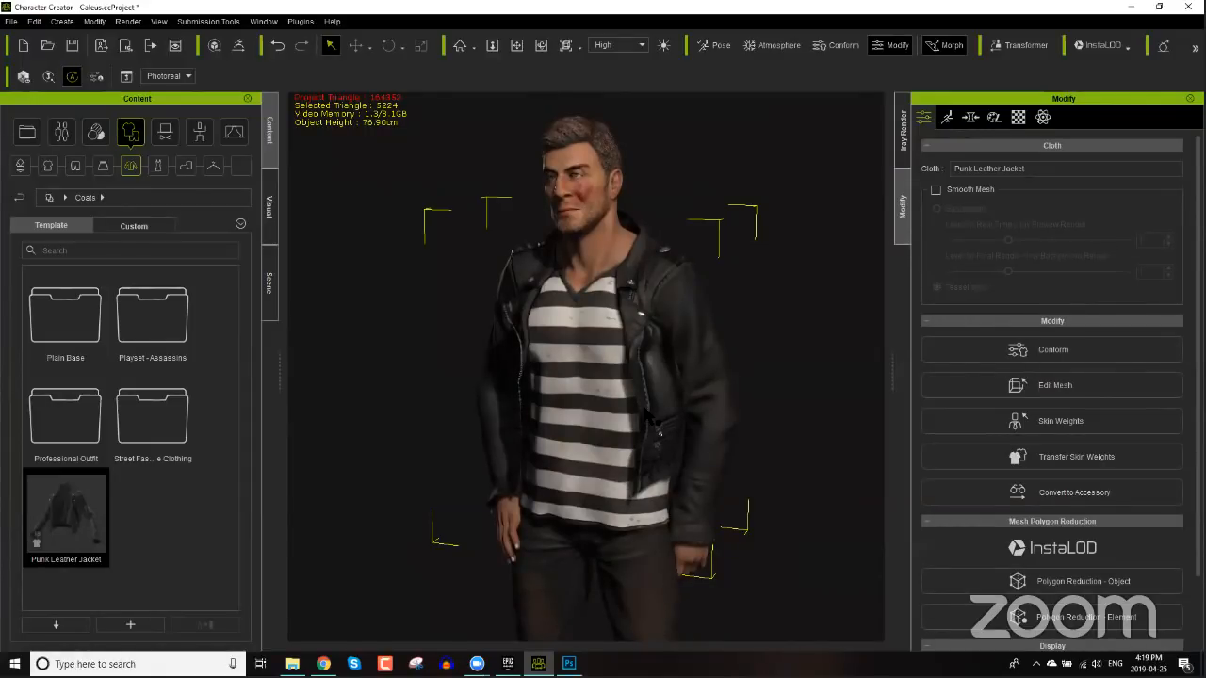
scroll(642, 283, "up", 2)
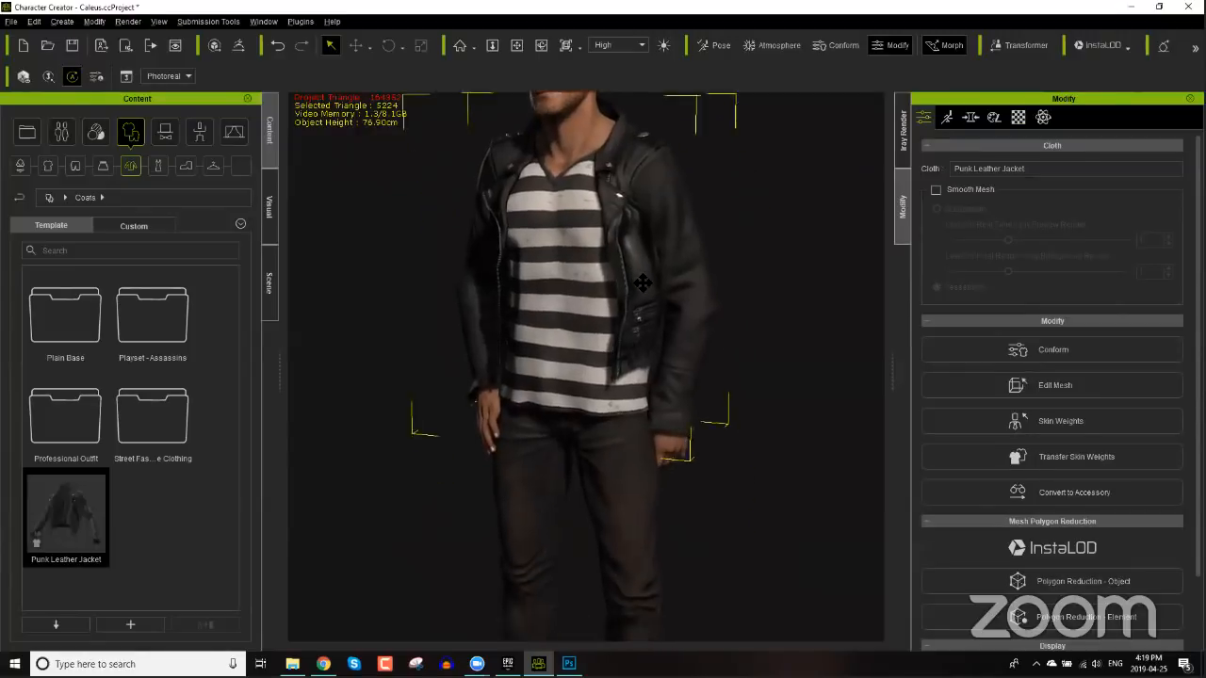
middle_click_drag(642, 282, 639, 238)
middle_click_drag(627, 340, 607, 259)
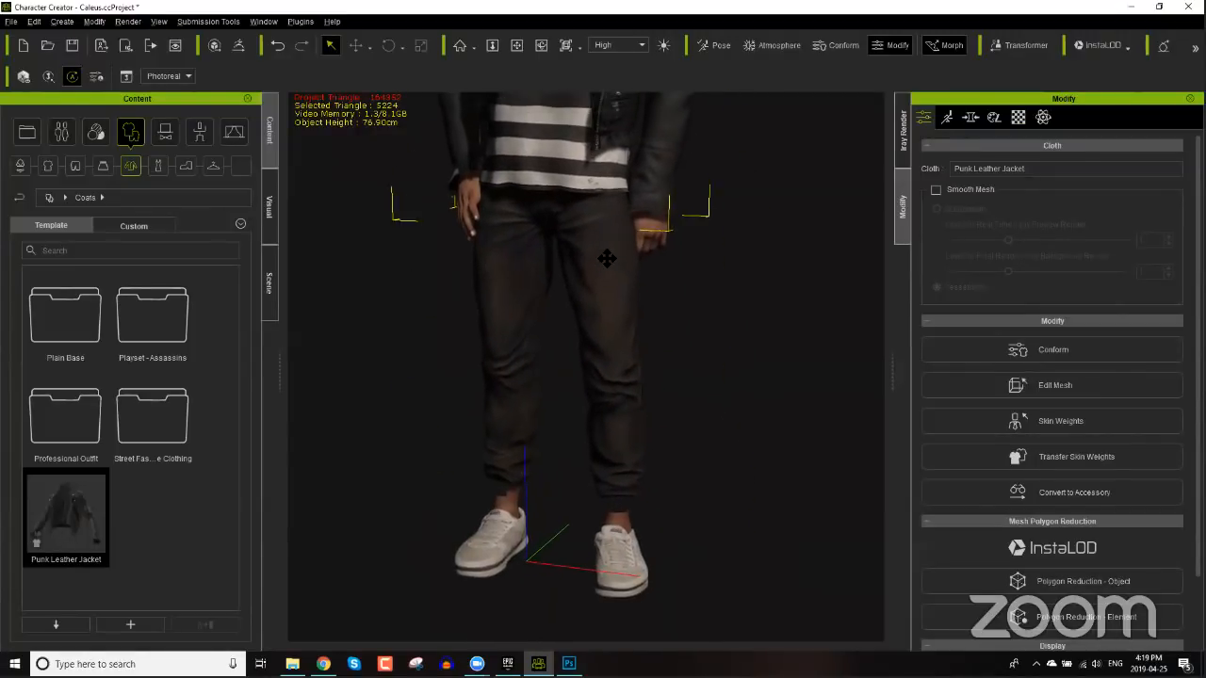
right_click_drag(649, 437, 657, 380)
middle_click_drag(657, 380, 665, 272)
scroll(652, 203, "up", 3)
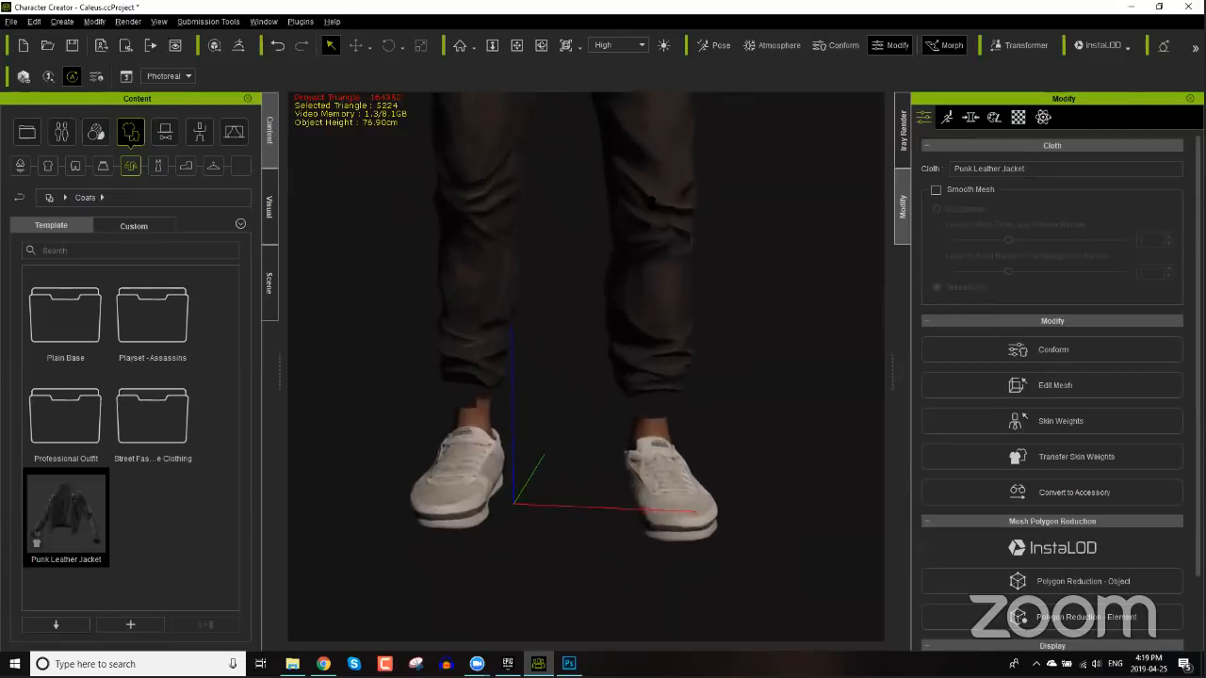
- Select the CC_Base body at the ankles and open it in Edit Mesh Face mode with Ignore Backfaces off
scroll(652, 202, "up", 3)
right_click_drag(652, 339, 651, 314)
middle_click_drag(651, 314, 685, 323)
scroll(685, 324, "up", 2)
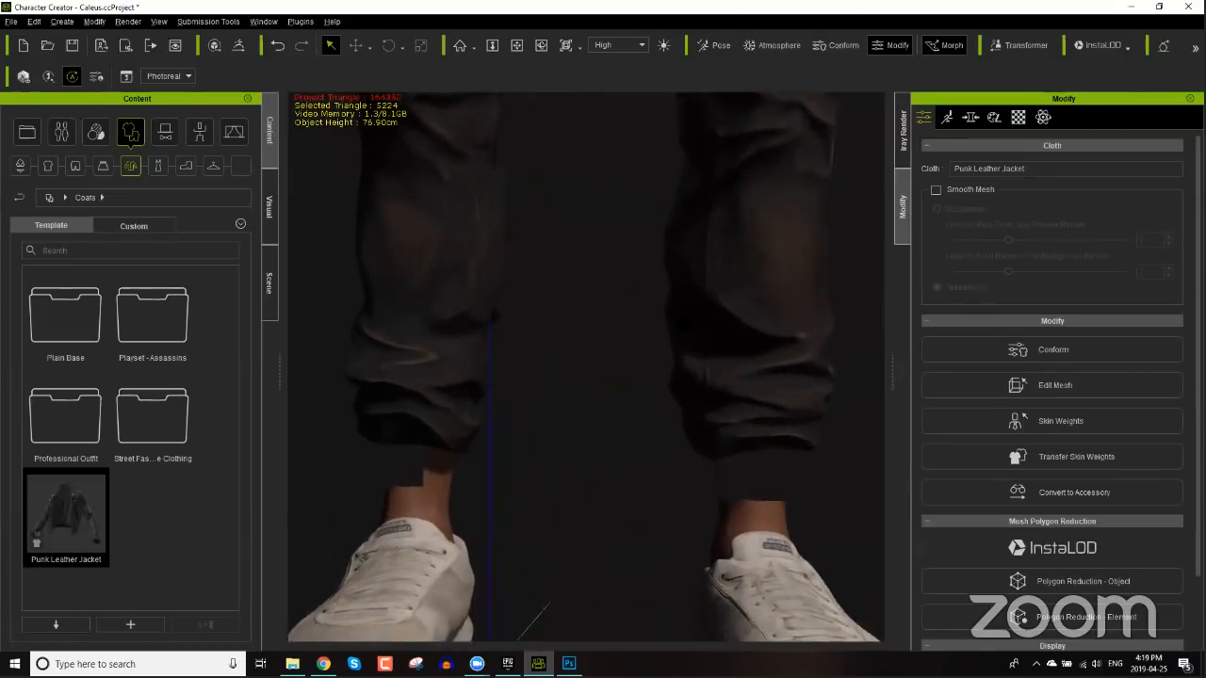
scroll(679, 362, "up", 1)
middle_click_drag(680, 366, 693, 356)
scroll(694, 356, "down", 2)
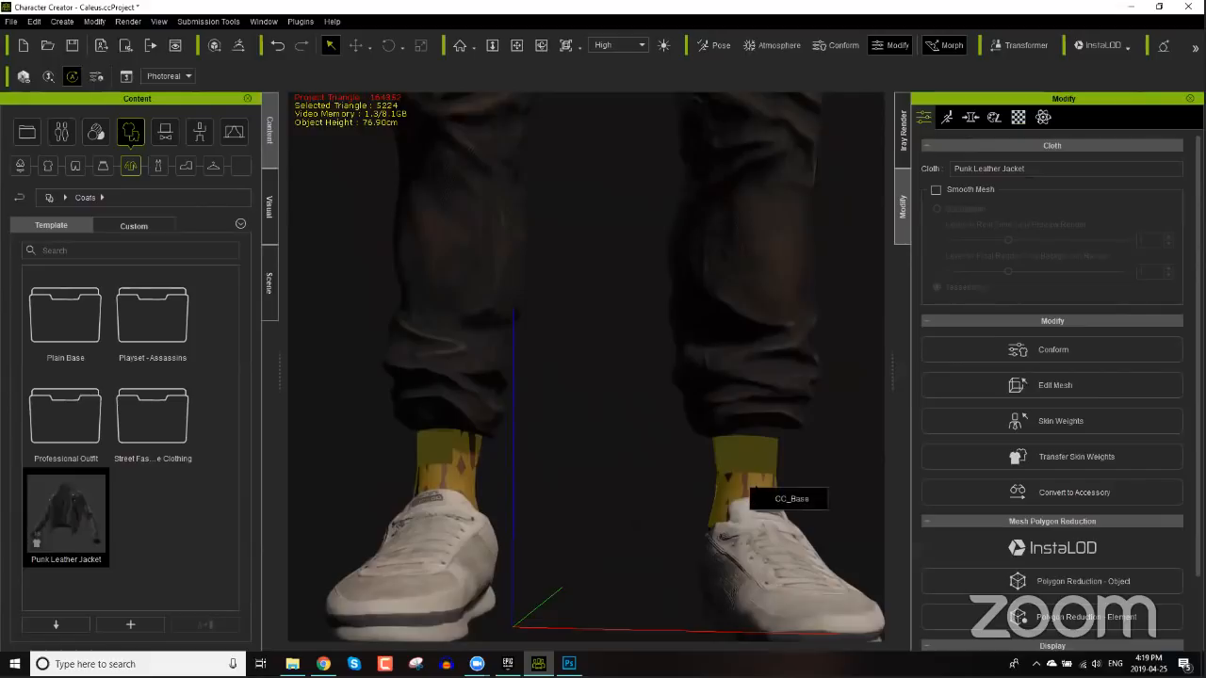
left_click(782, 504)
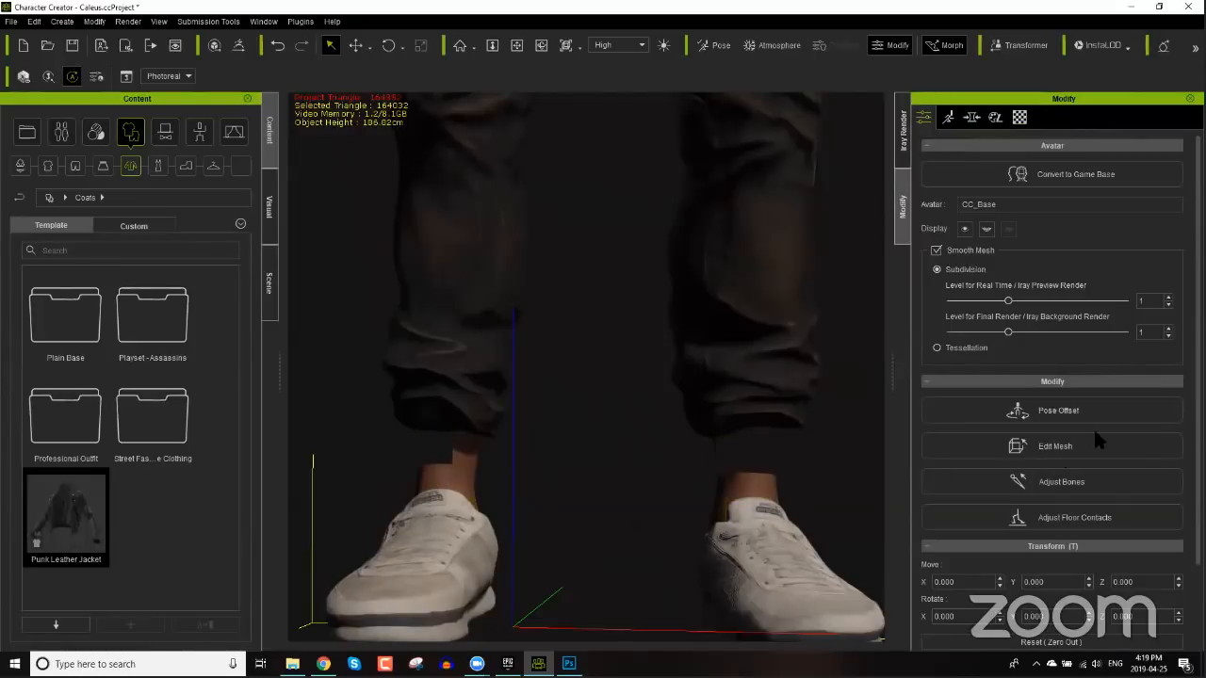
left_click(1055, 446)
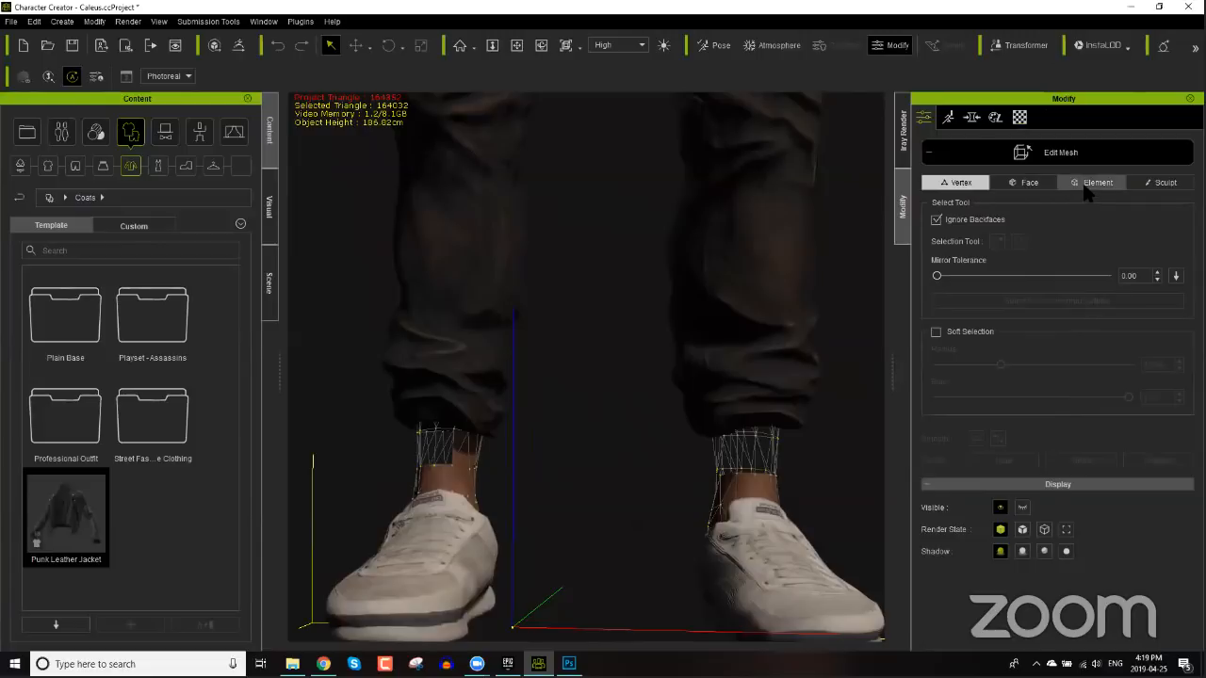
left_click(1034, 184)
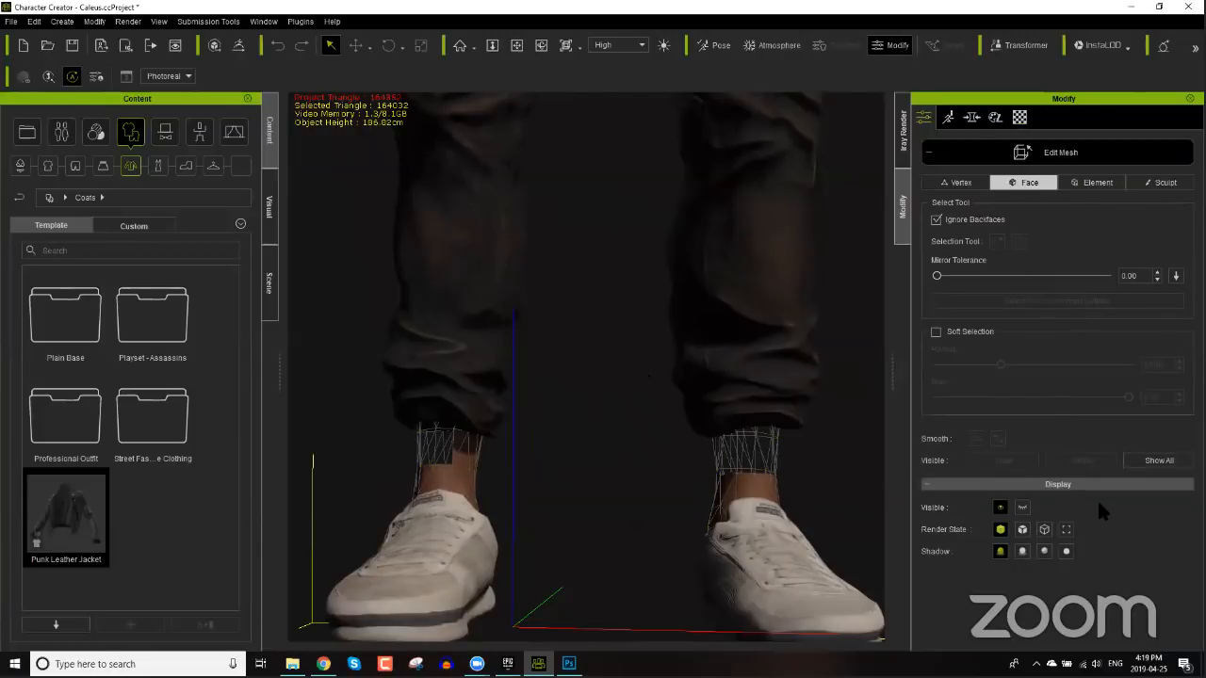
left_click(936, 221)
- Select the body faces around the character's left ankle, show the hidden ones and clear the selection
left_click_drag(656, 379, 846, 548)
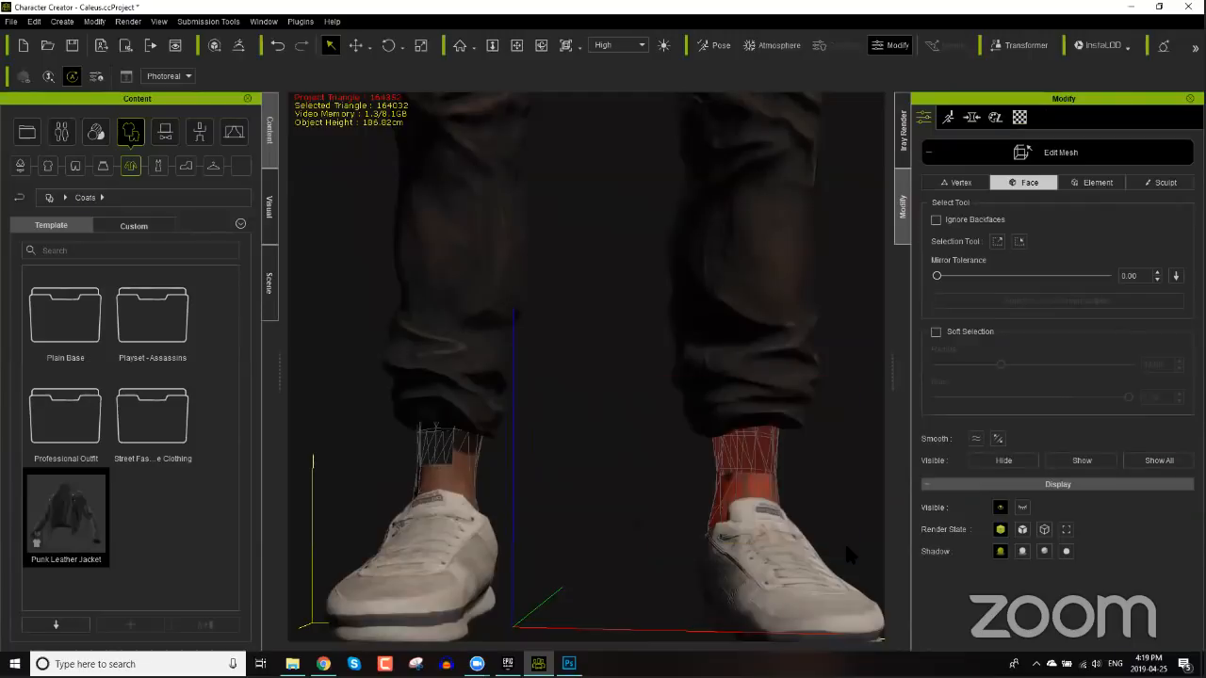
left_click(1089, 463)
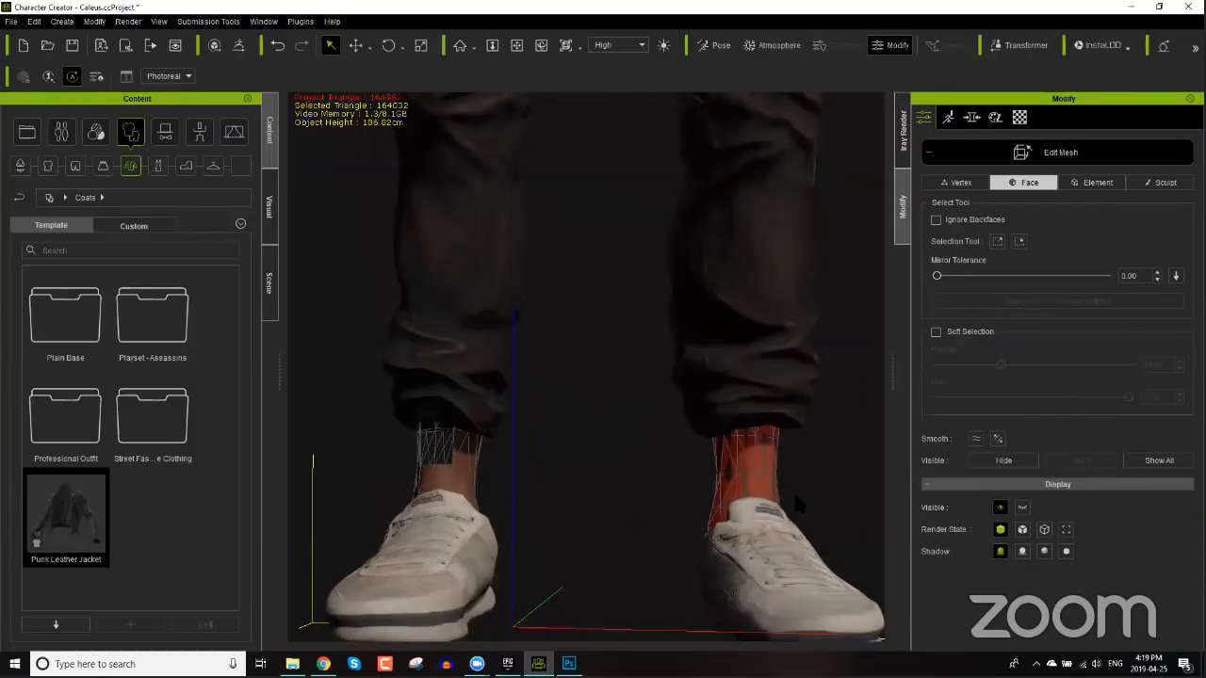
left_click(841, 455)
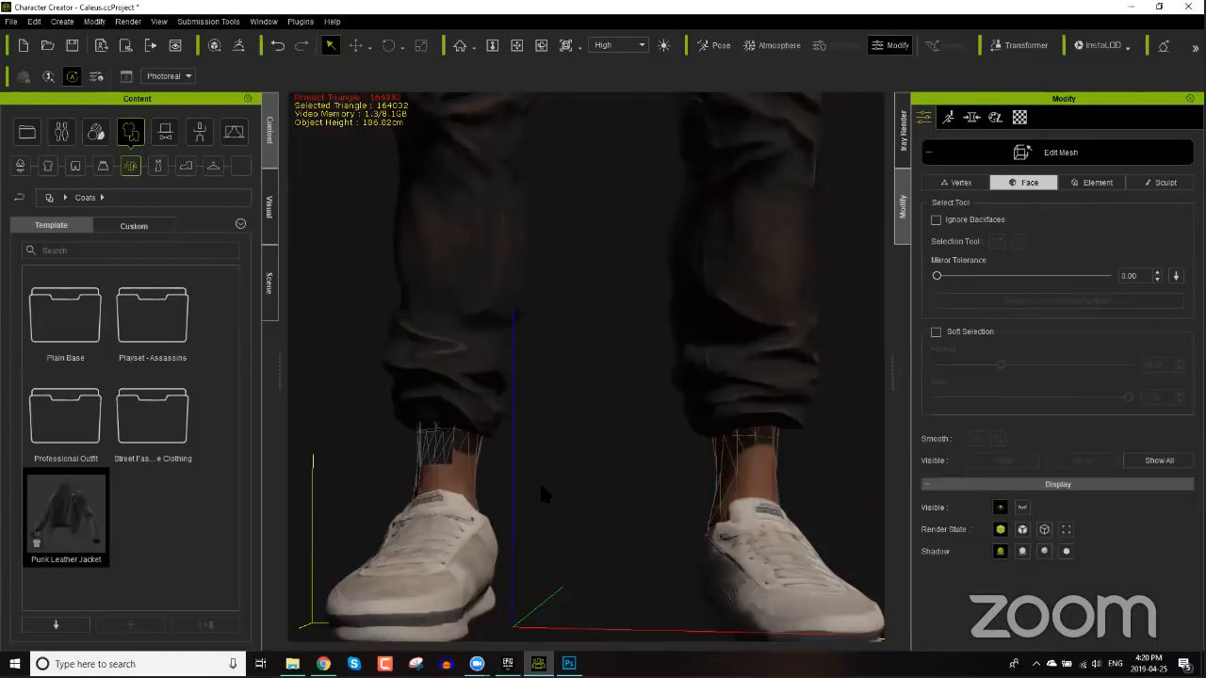
- Show the hidden body faces around the character's right ankle and clear the selection
middle_click_drag(560, 483, 625, 485)
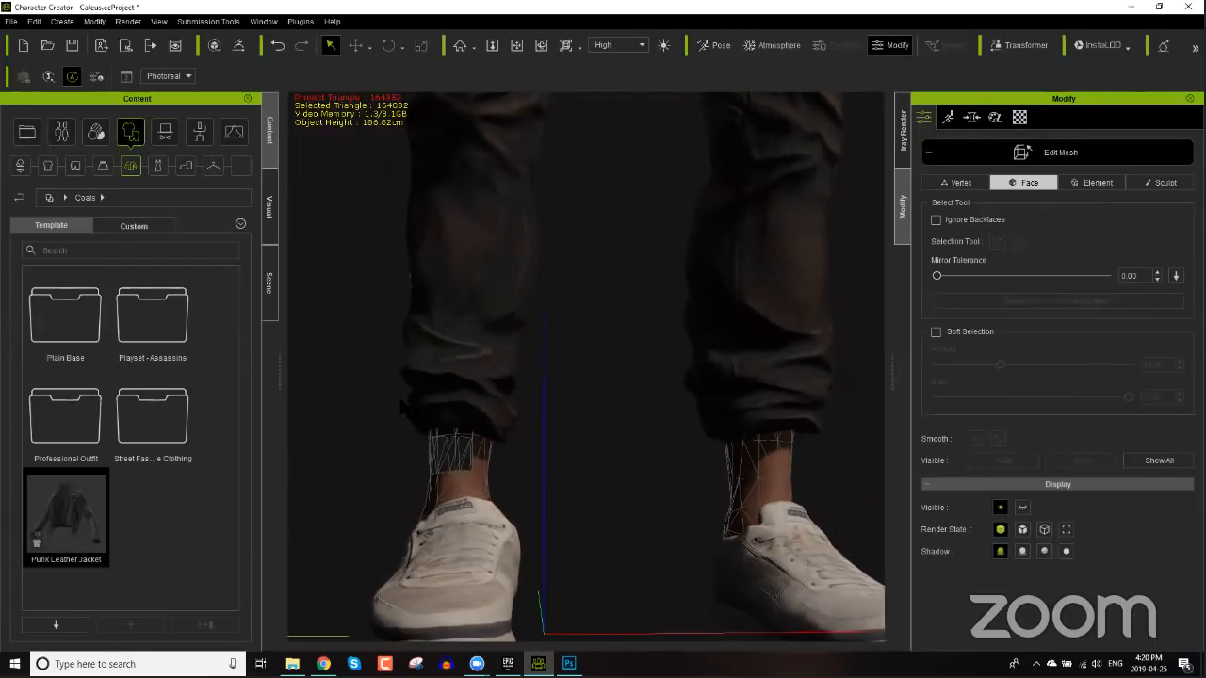
left_click_drag(486, 523, 548, 546)
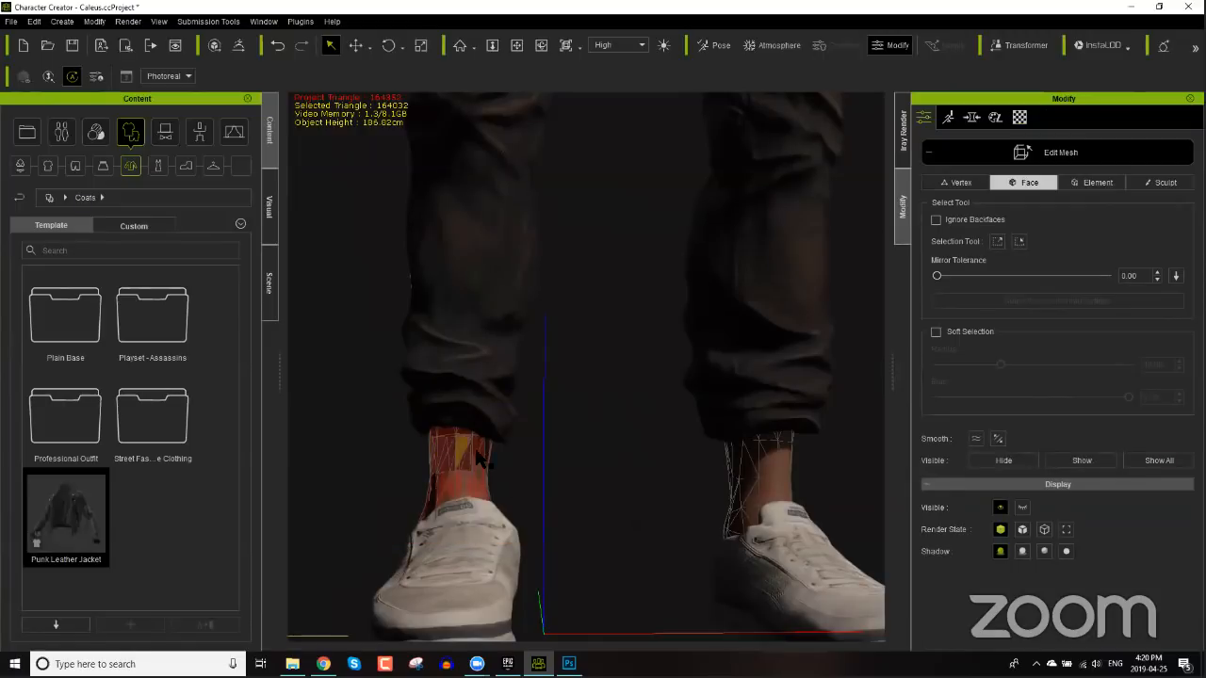
left_click(1079, 464)
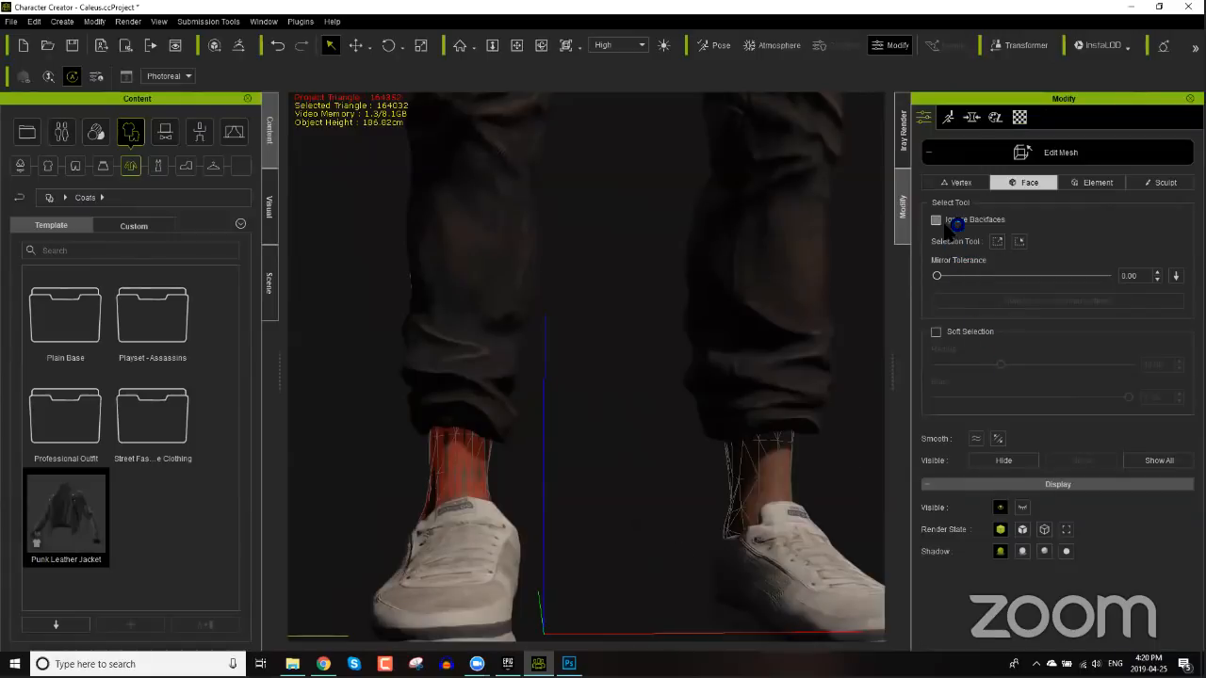
left_click(564, 507)
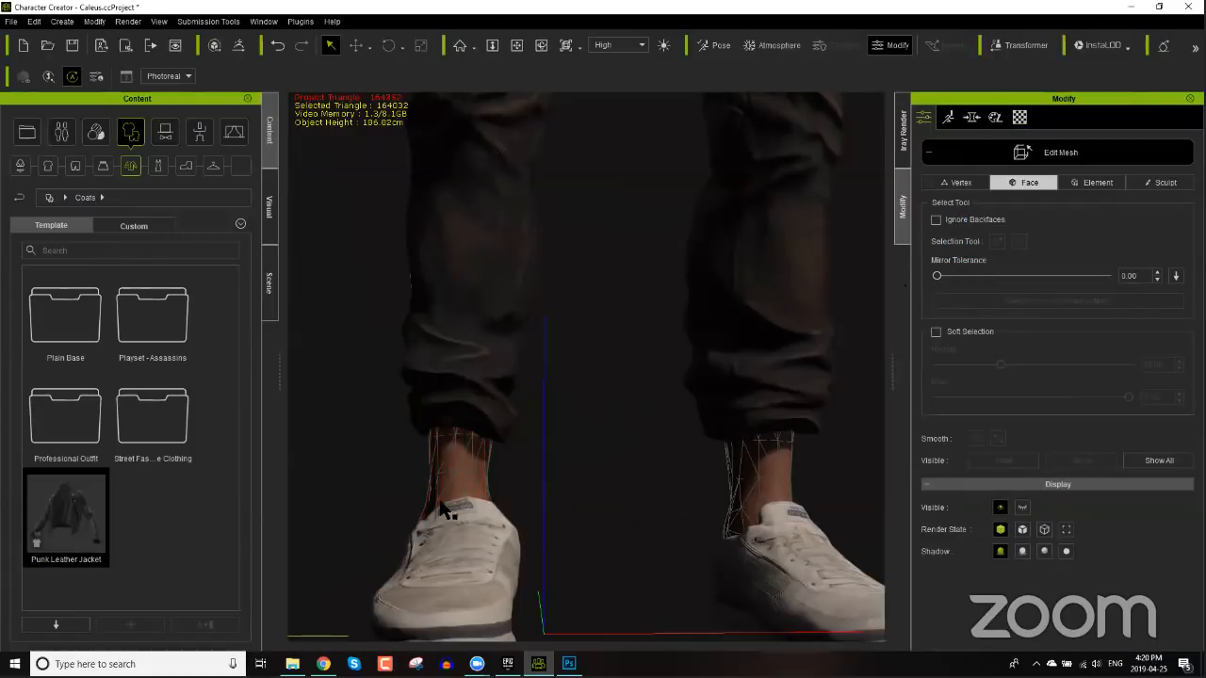
- Check the ankle mesh from the side and the face wireframe up close, and leave mesh editing
right_click_drag(503, 488, 916, 469)
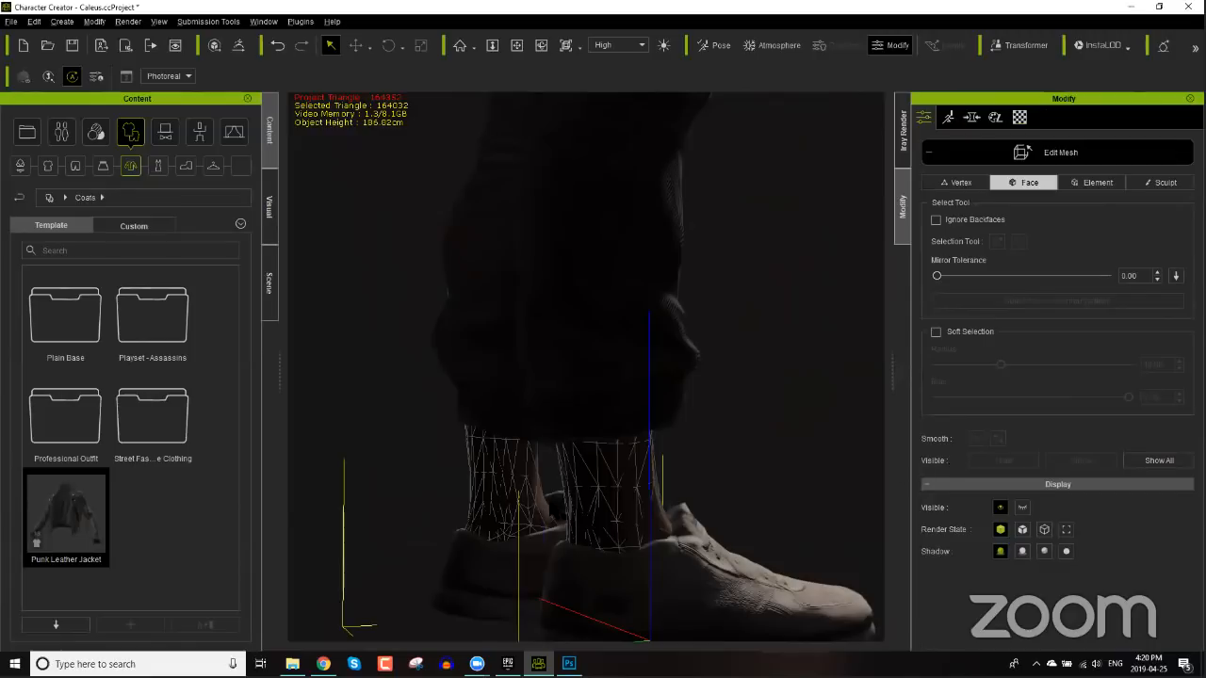
right_click_drag(566, 498, 678, 503)
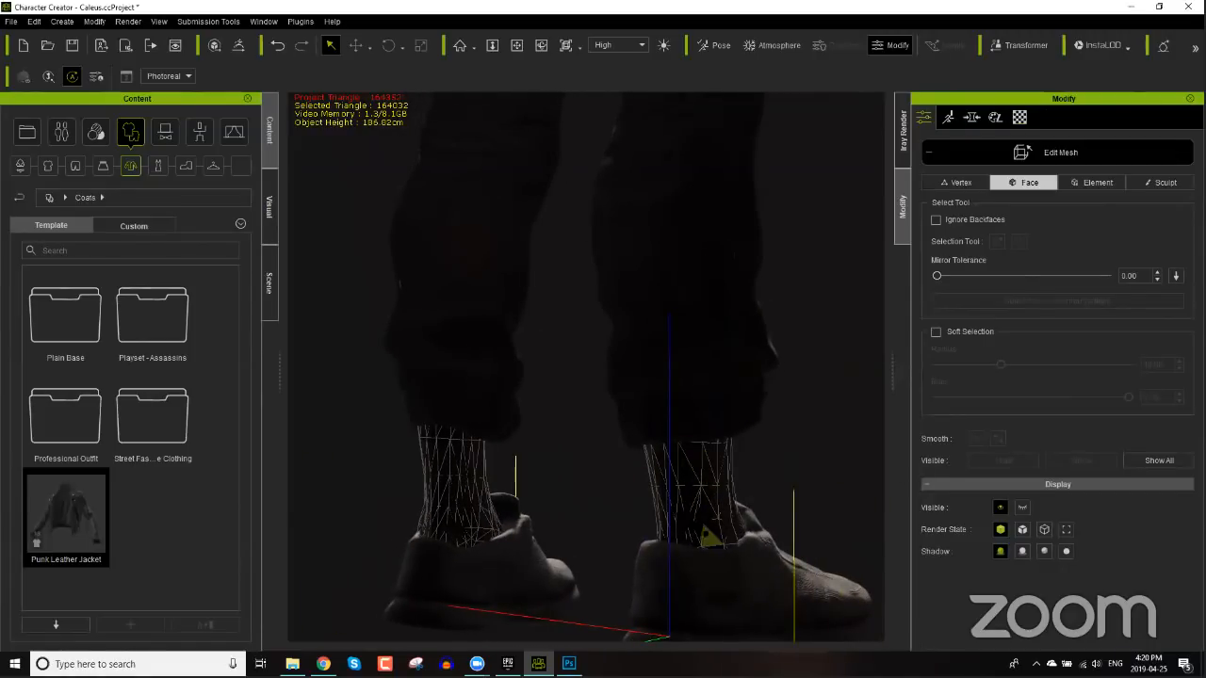
right_click_drag(696, 505, 663, 465)
scroll(663, 465, "down", 6)
middle_click_drag(677, 217, 681, 520)
middle_click_drag(686, 240, 694, 389)
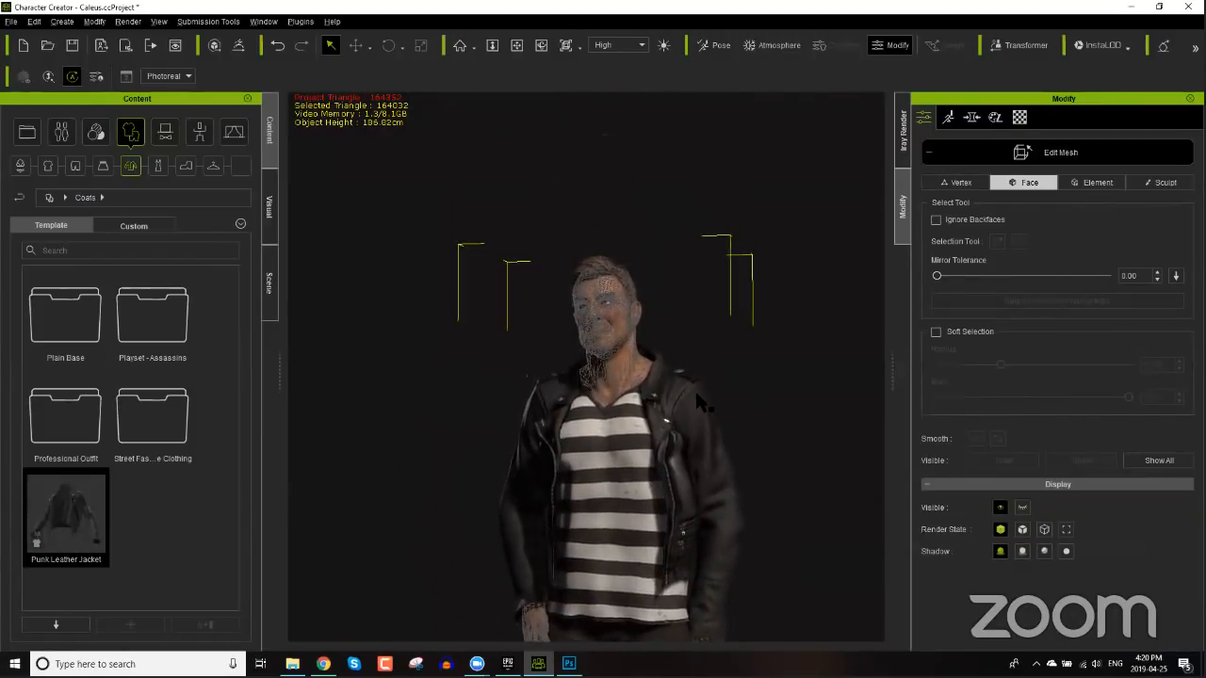
right_click_drag(701, 430, 705, 478)
scroll(702, 477, "up", 8)
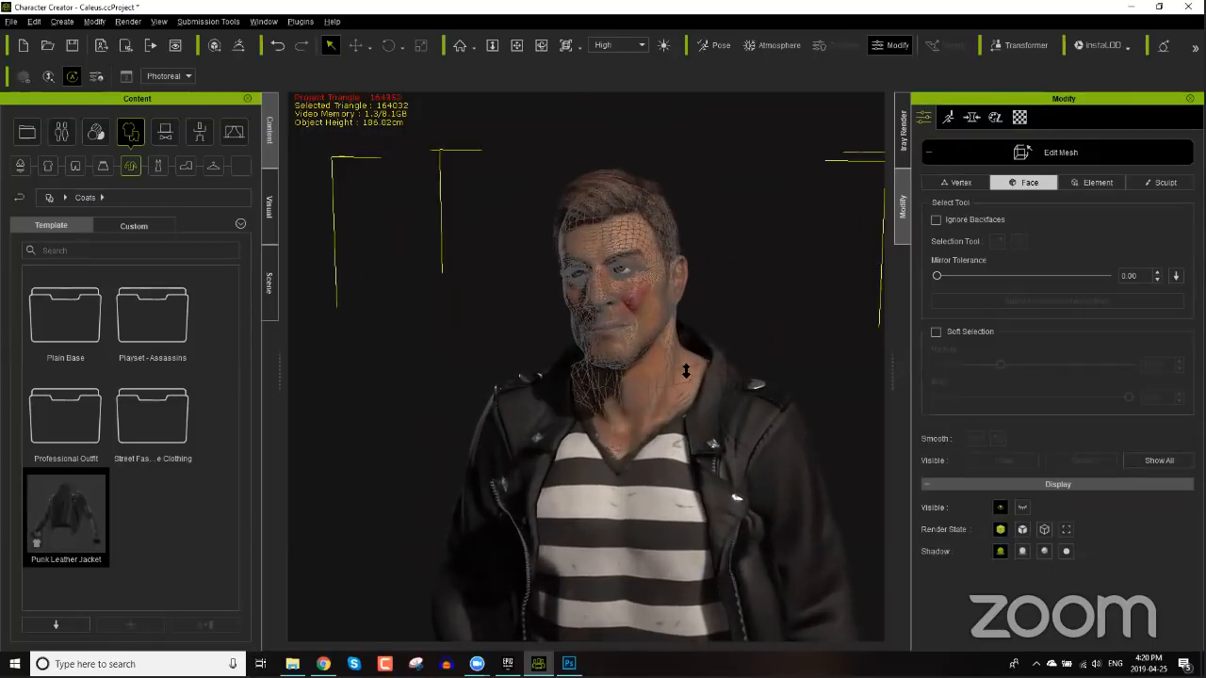
right_click_drag(686, 330, 633, 452)
right_click_drag(647, 449, 713, 480)
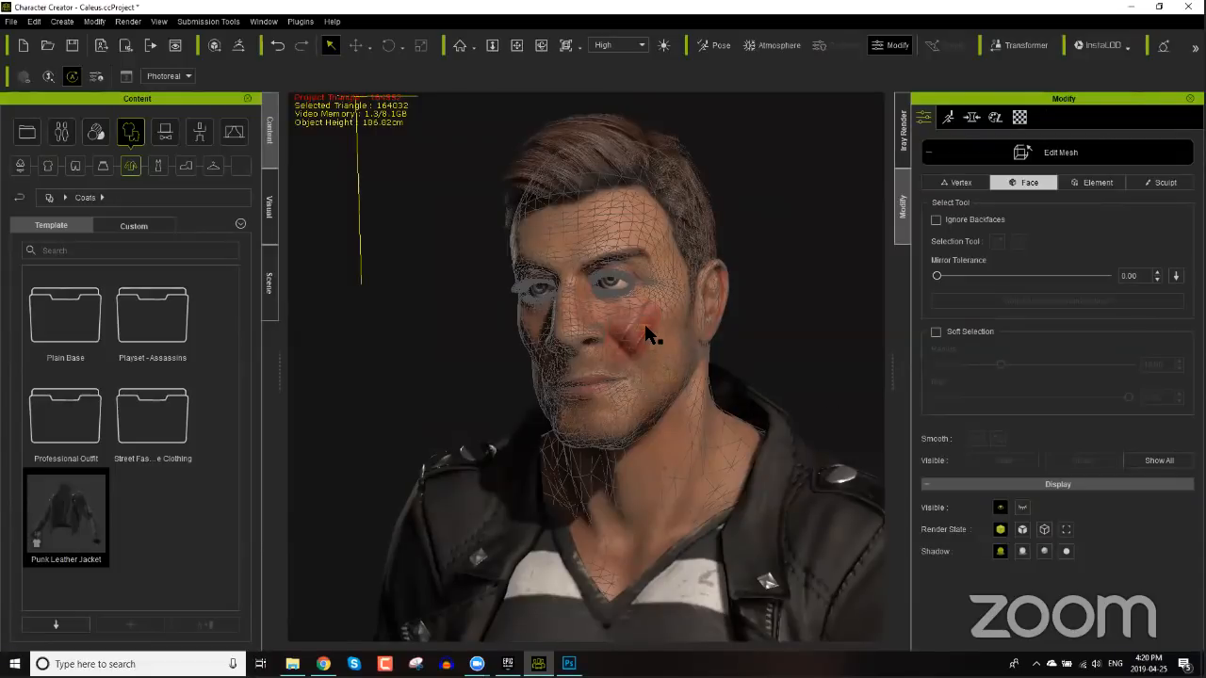
left_click(1080, 154)
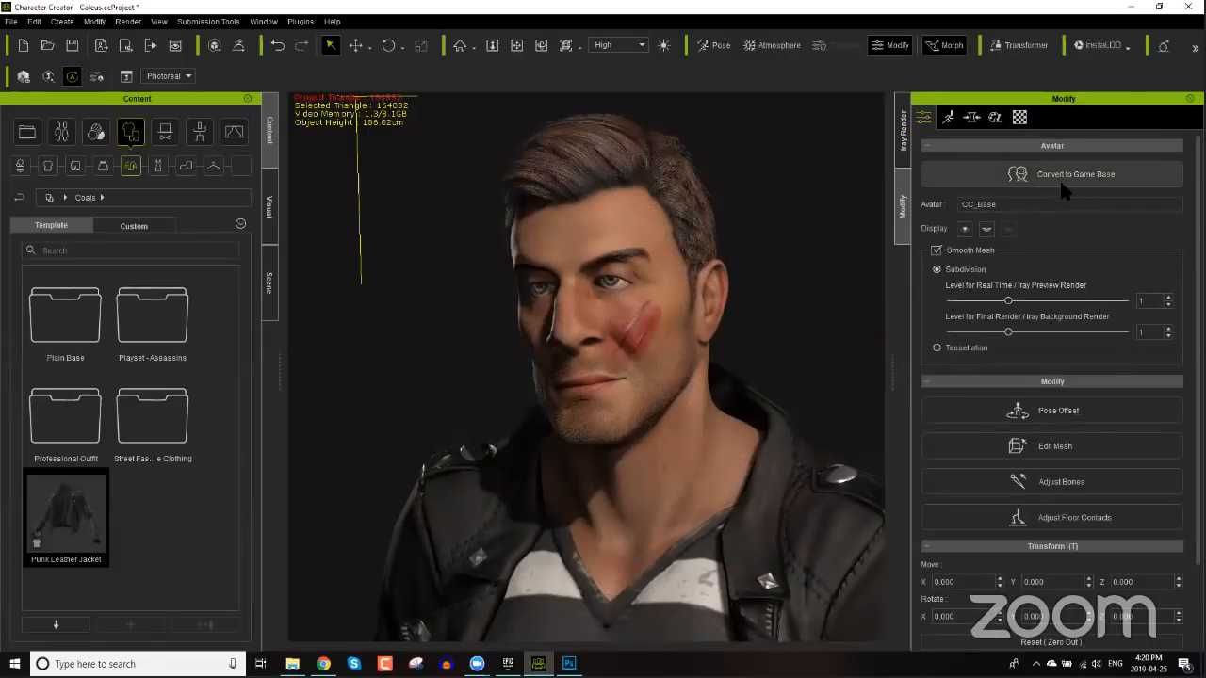
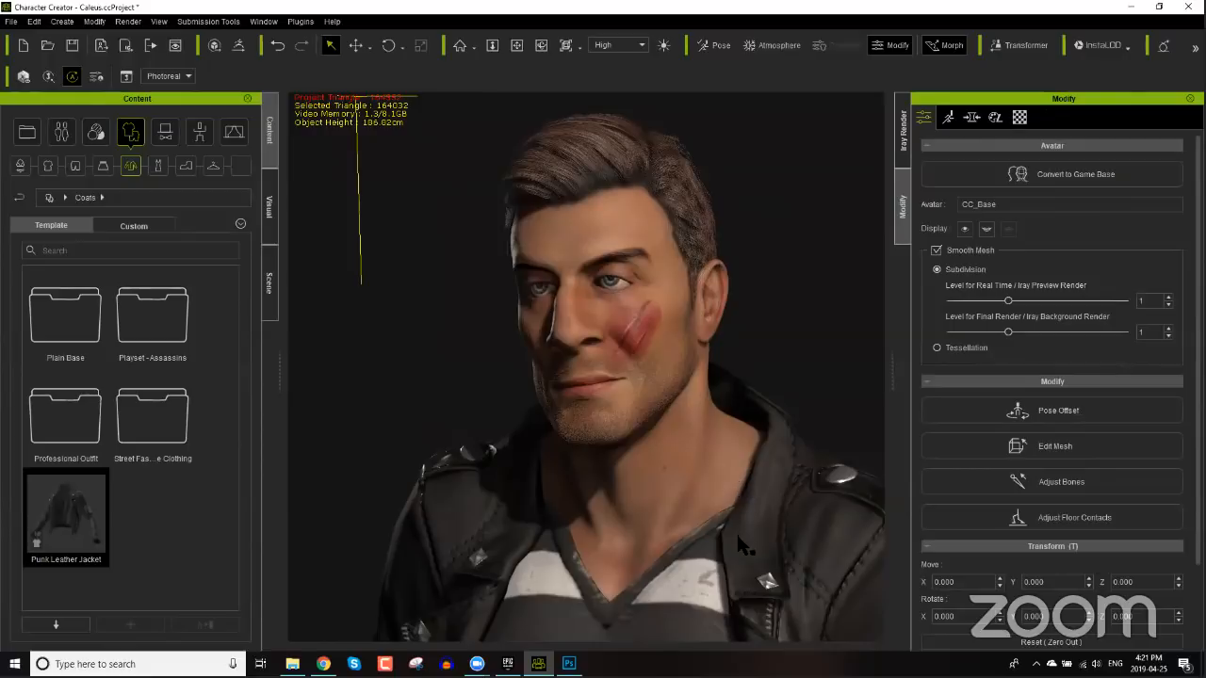
middle_click_drag(736, 482, 642, 487)
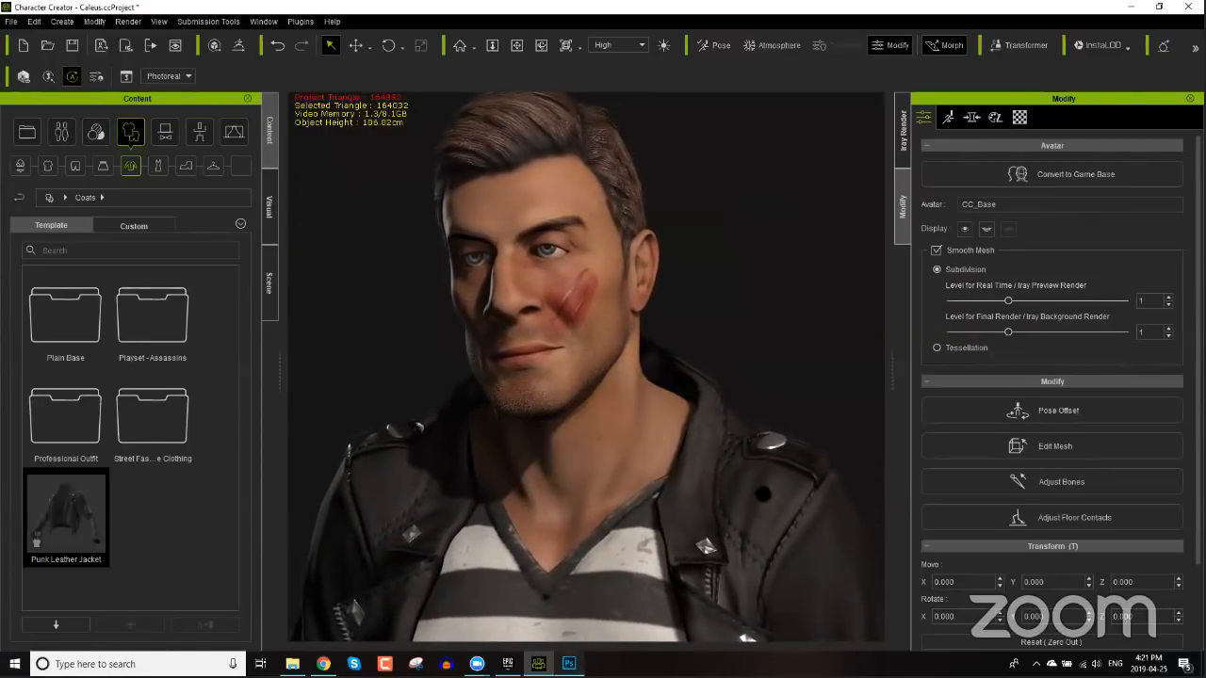
left_click(568, 664)
left_click(1187, 5)
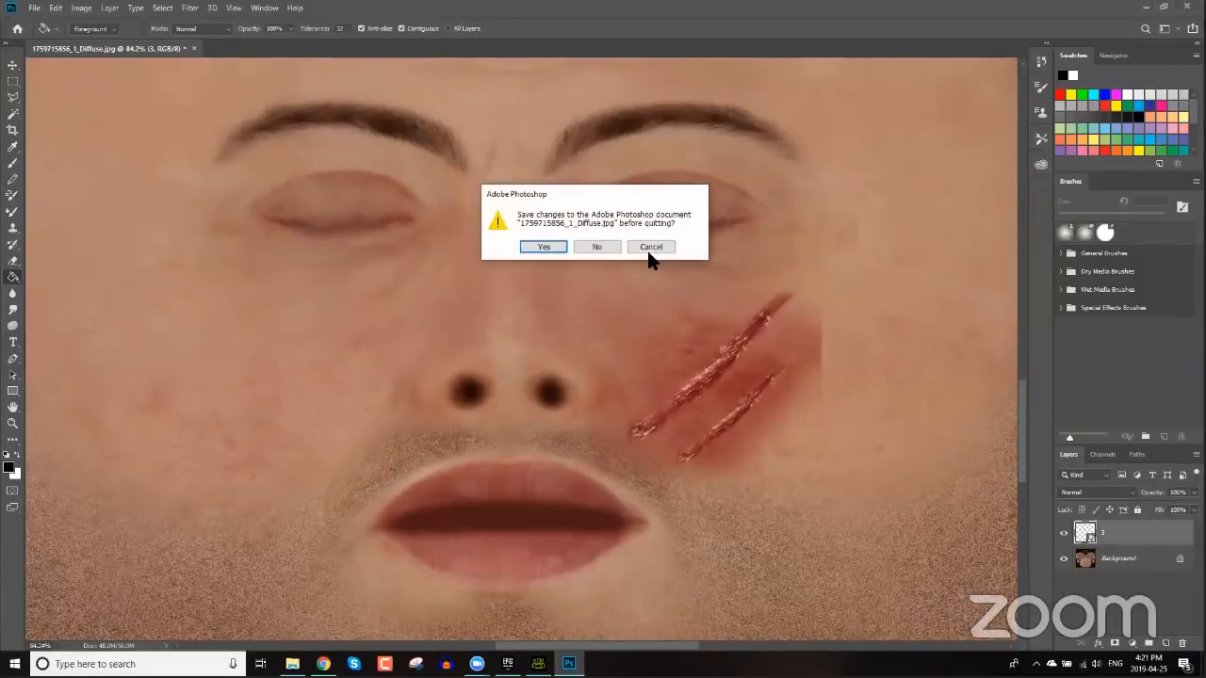
left_click(594, 248)
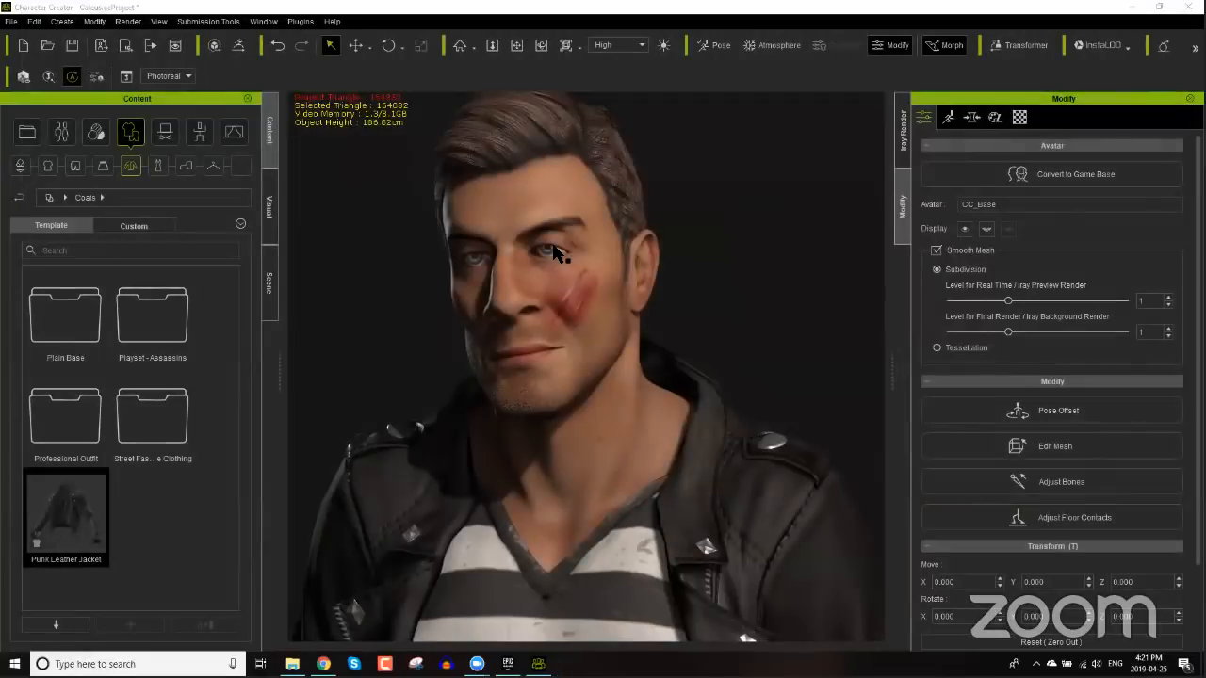
- View the InstaLOD polygon reduction, remesher and material merging commands without running any of them
middle_click_drag(611, 312, 654, 420)
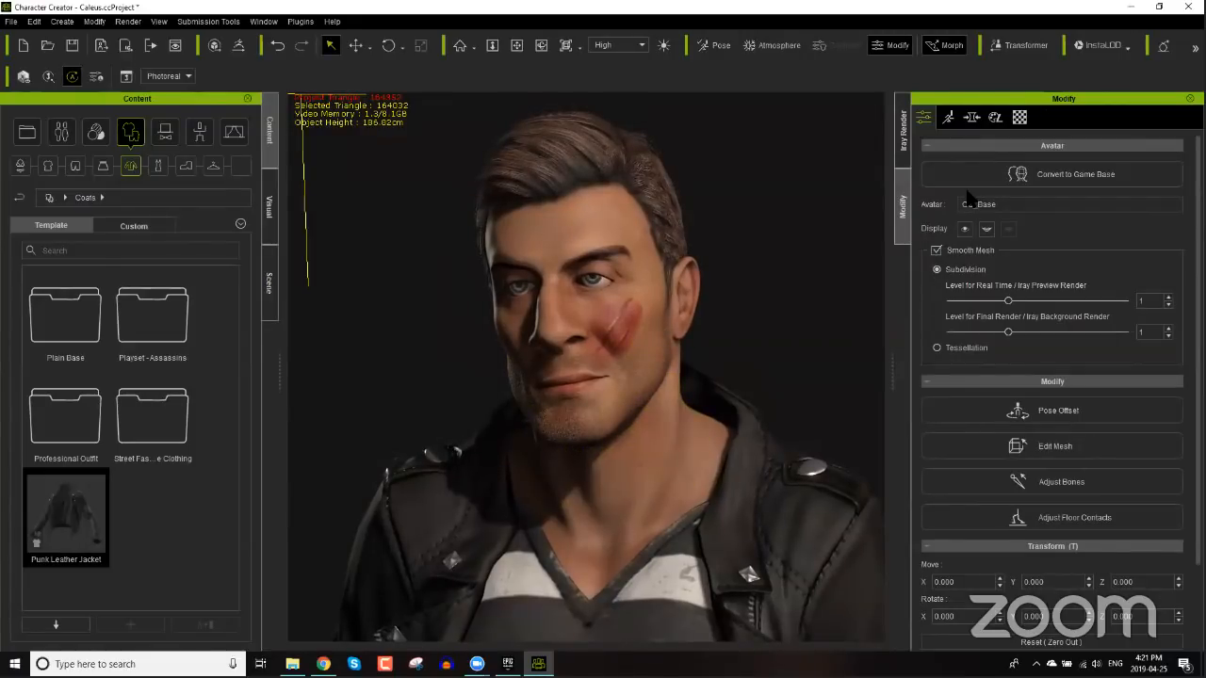
left_click(1117, 46)
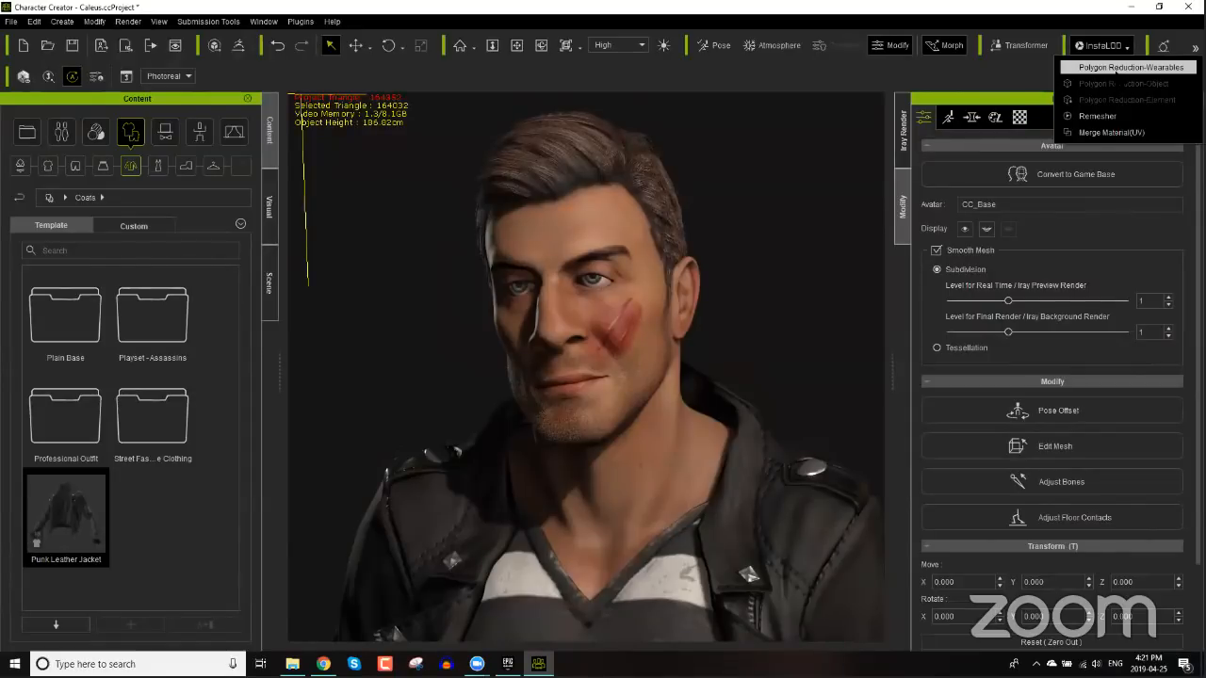
left_click(1048, 8)
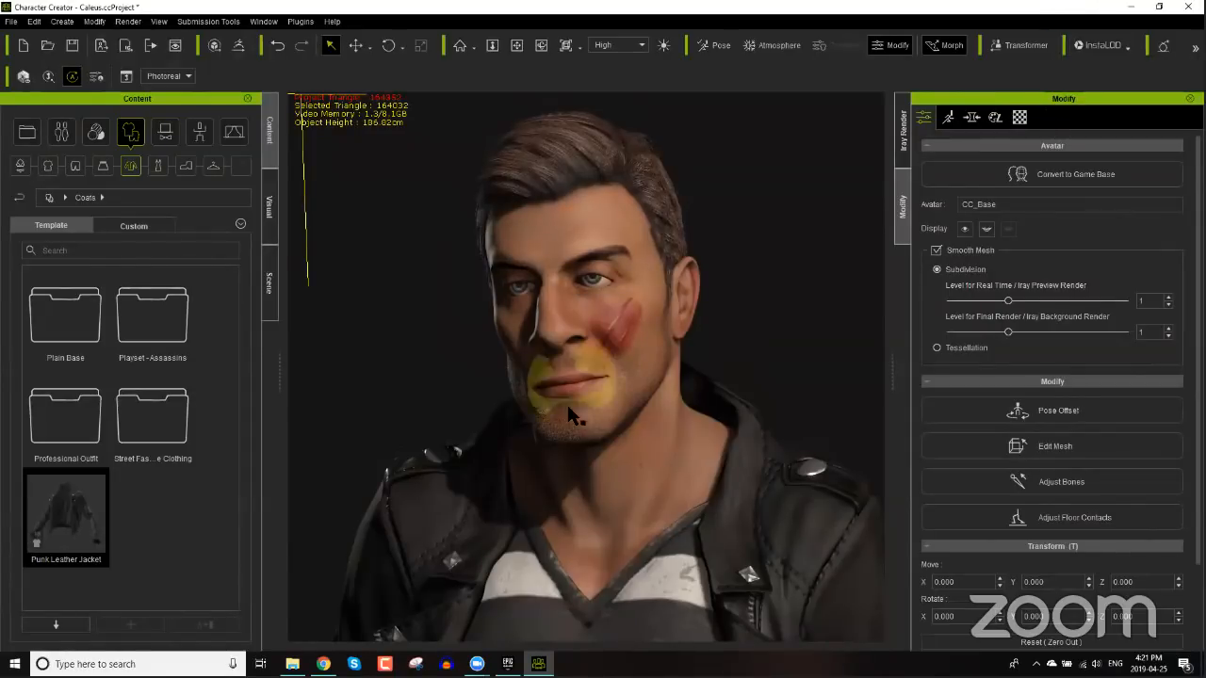
- Review the scene's object list, view the modification options of MS01_Shoes and reselect the CC_Base avatar
left_click(268, 208)
left_click(269, 283)
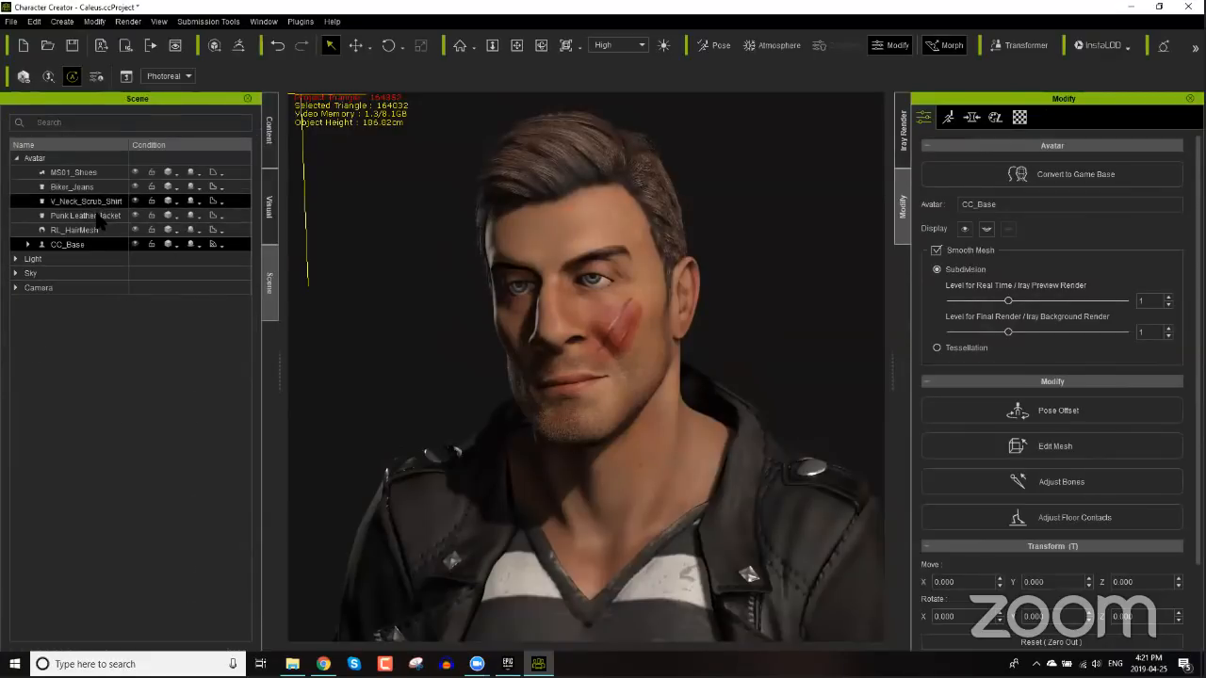
left_click(83, 175)
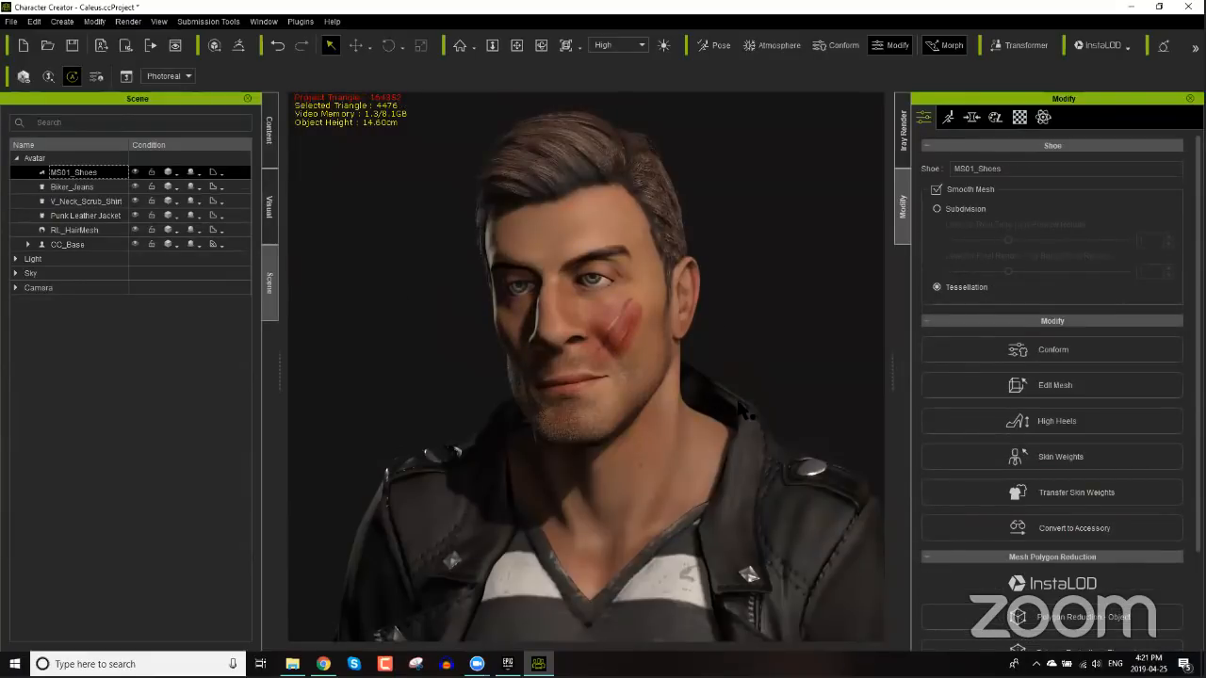
left_click(571, 377)
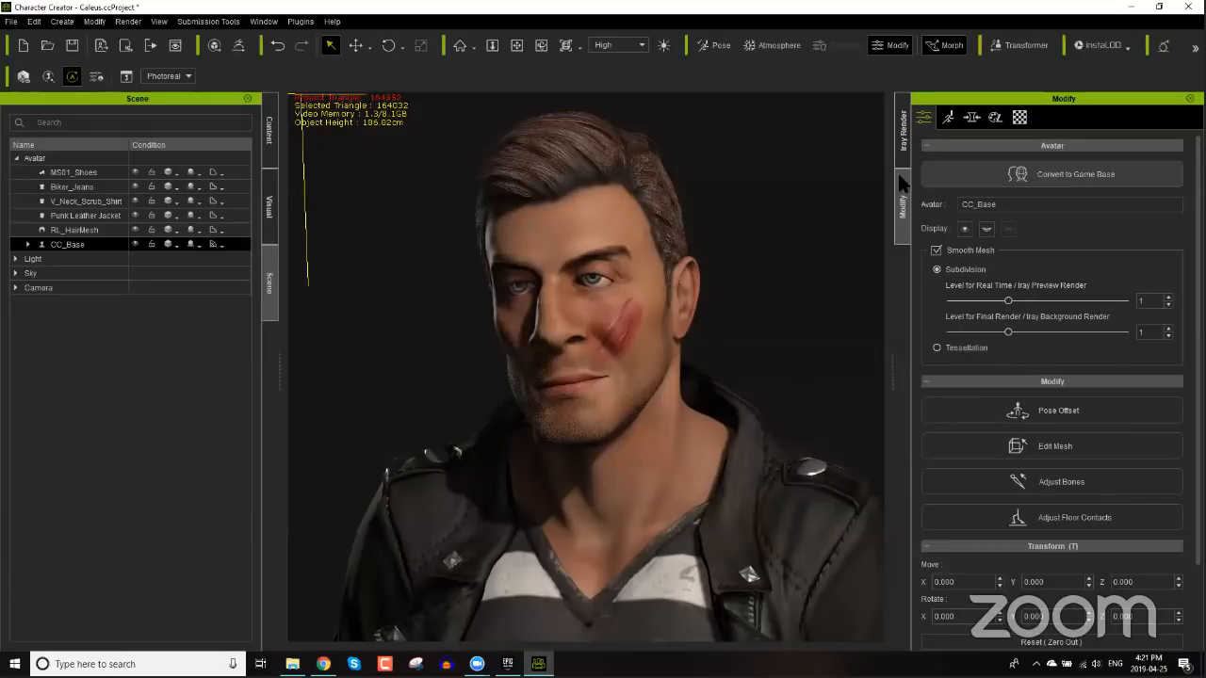
- Start saving the project as a separate copy and browse to the Webinar Folder on the Desktop
left_click(11, 21)
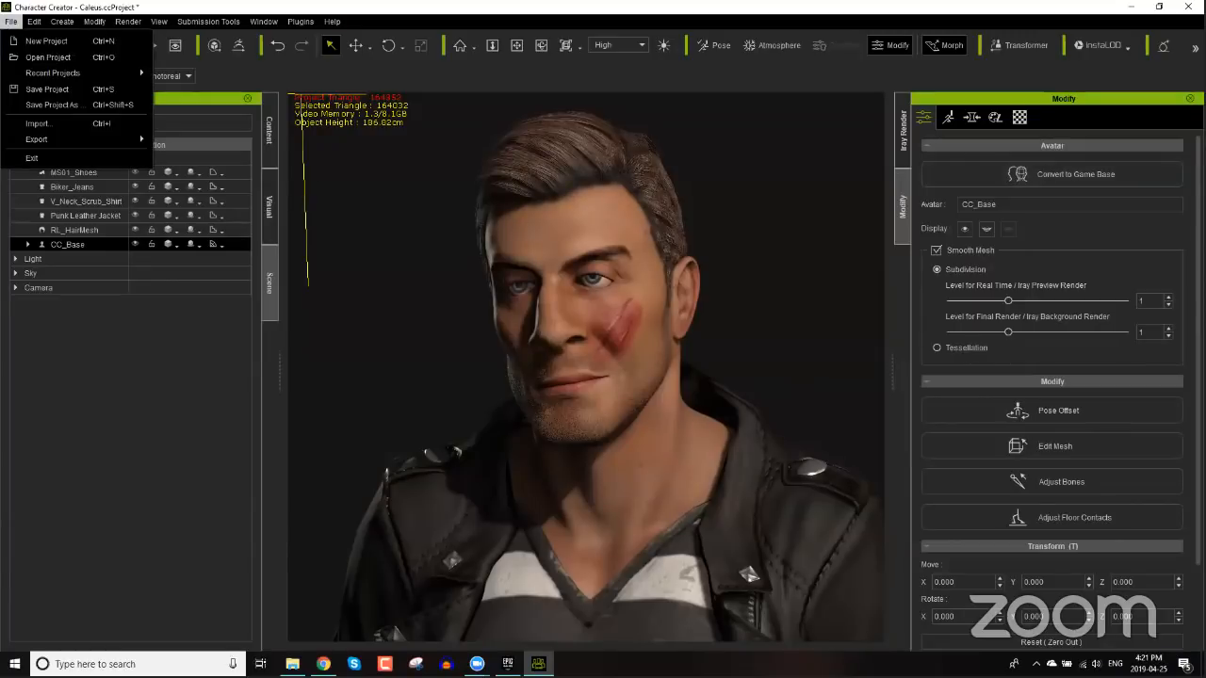
left_click(52, 106)
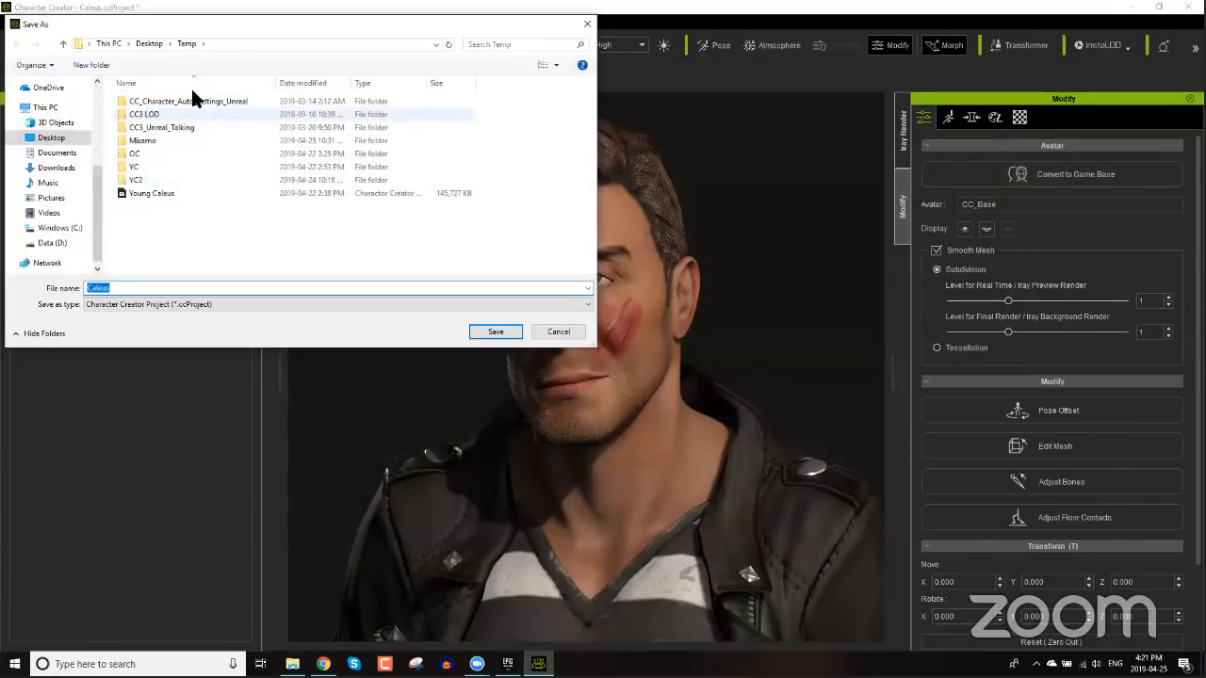
left_click(151, 44)
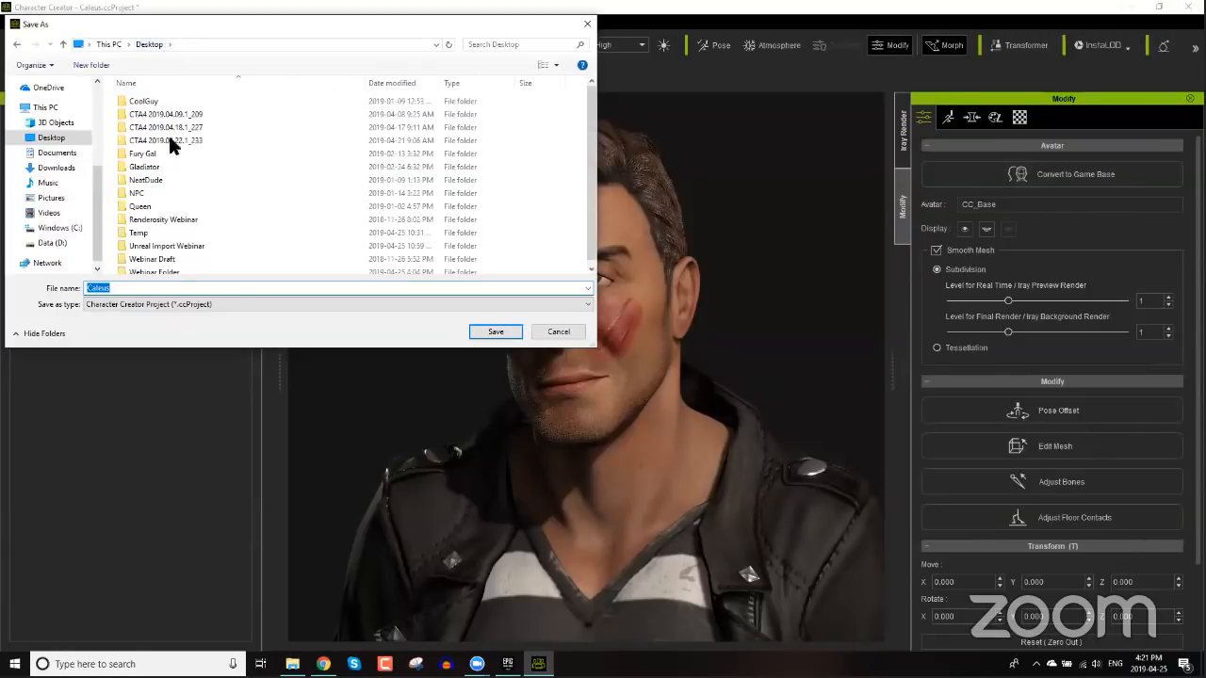
left_click(189, 219)
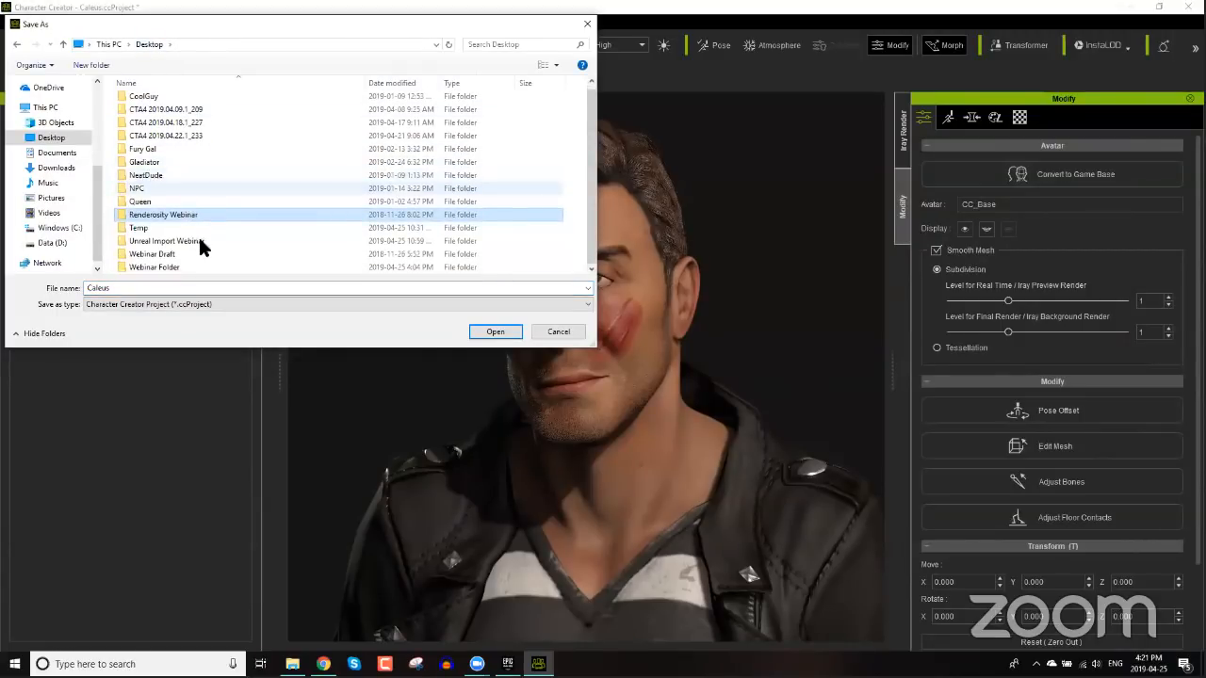
double_click(170, 271)
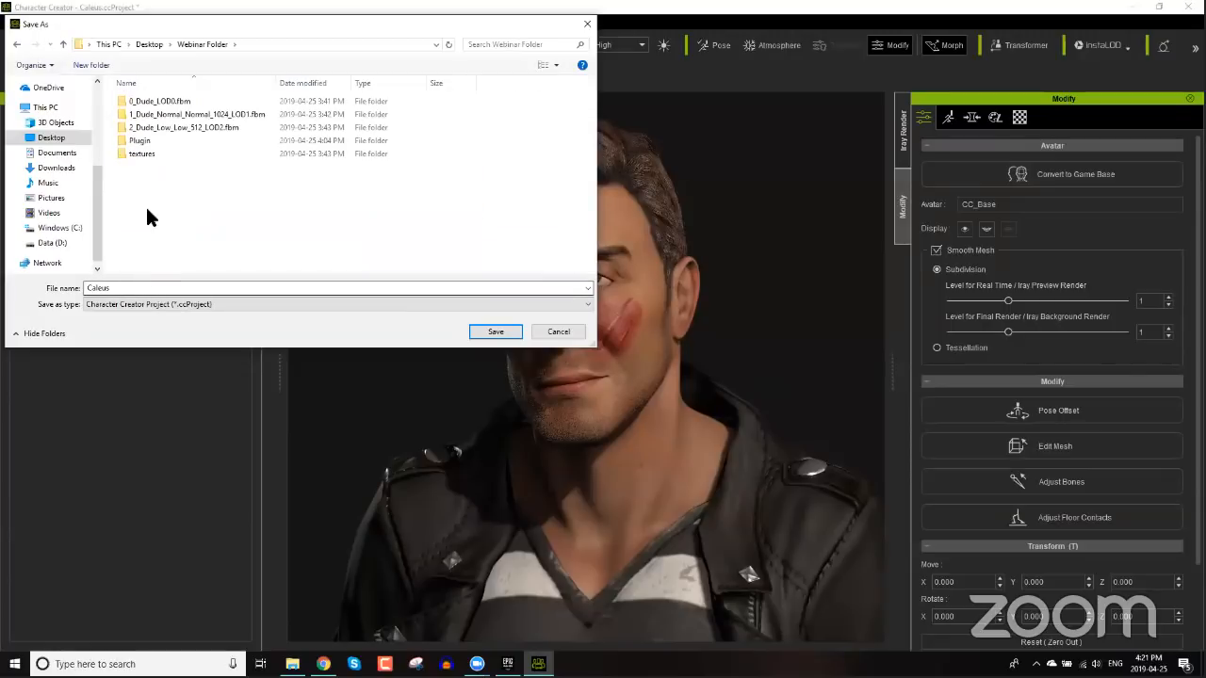
- Create a new folder named Characters inside Webinar Folder and open it as the save location
left_click(84, 68)
type("Characters")
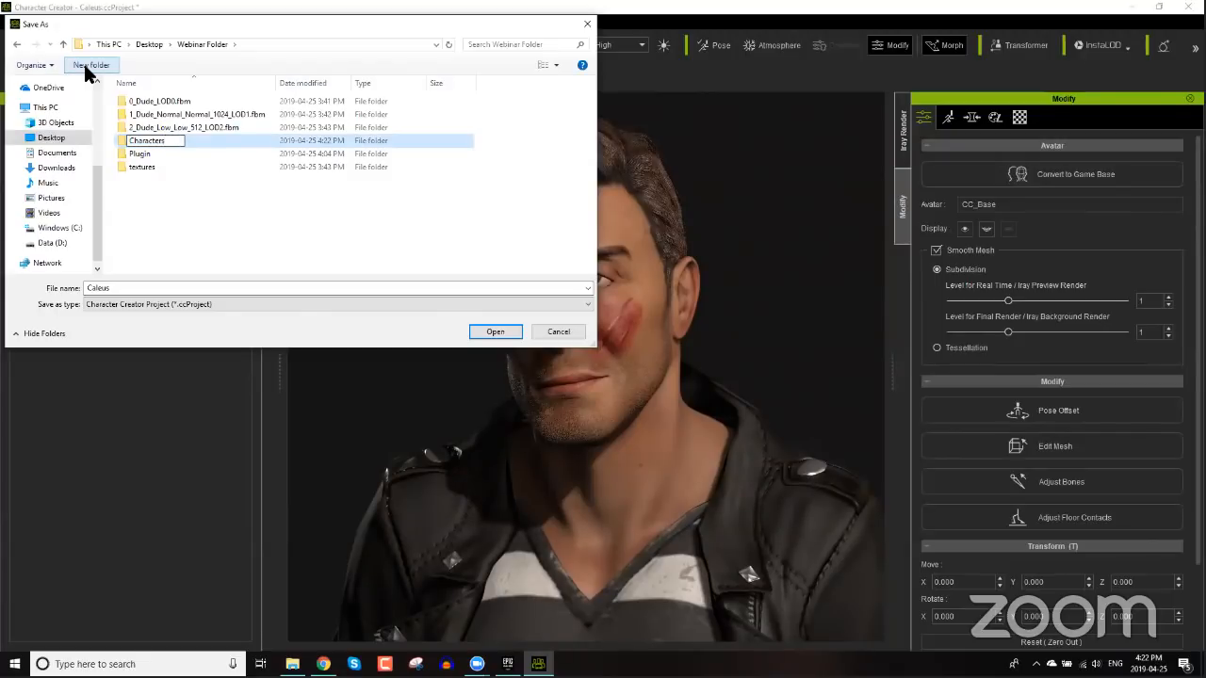
key("Return")
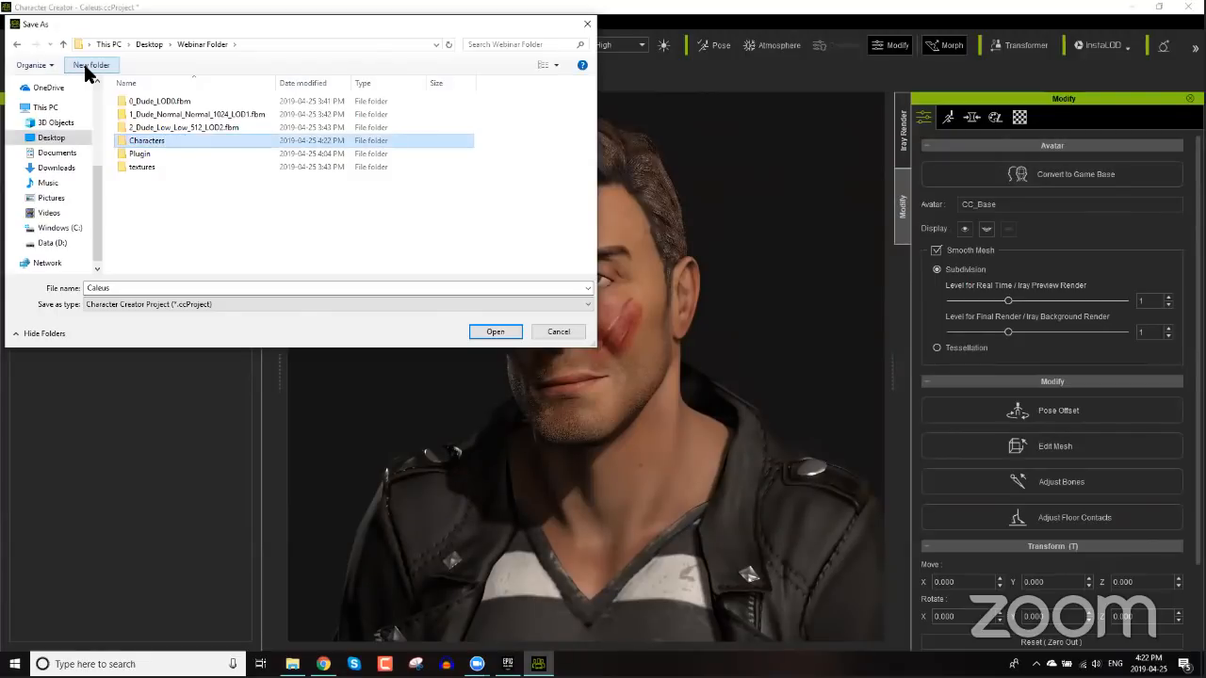
double_click(162, 141)
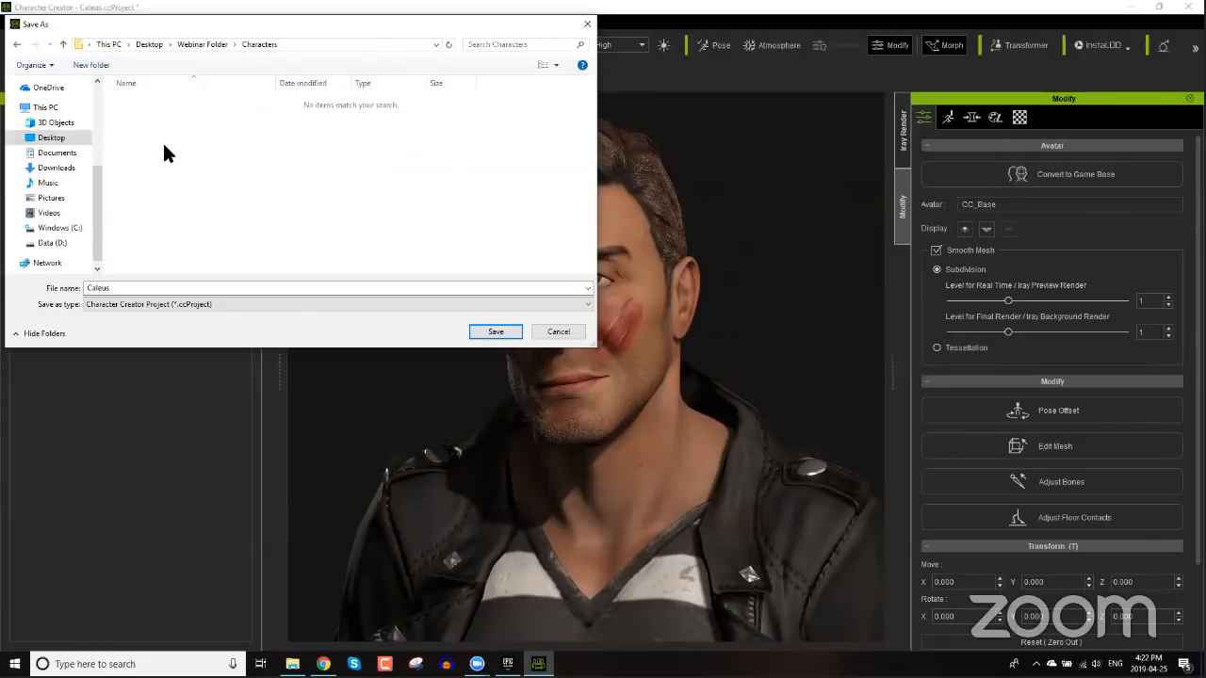
- Save the project in the Characters folder under the file name Young_Punk
left_click(134, 288)
type("Young_Punk")
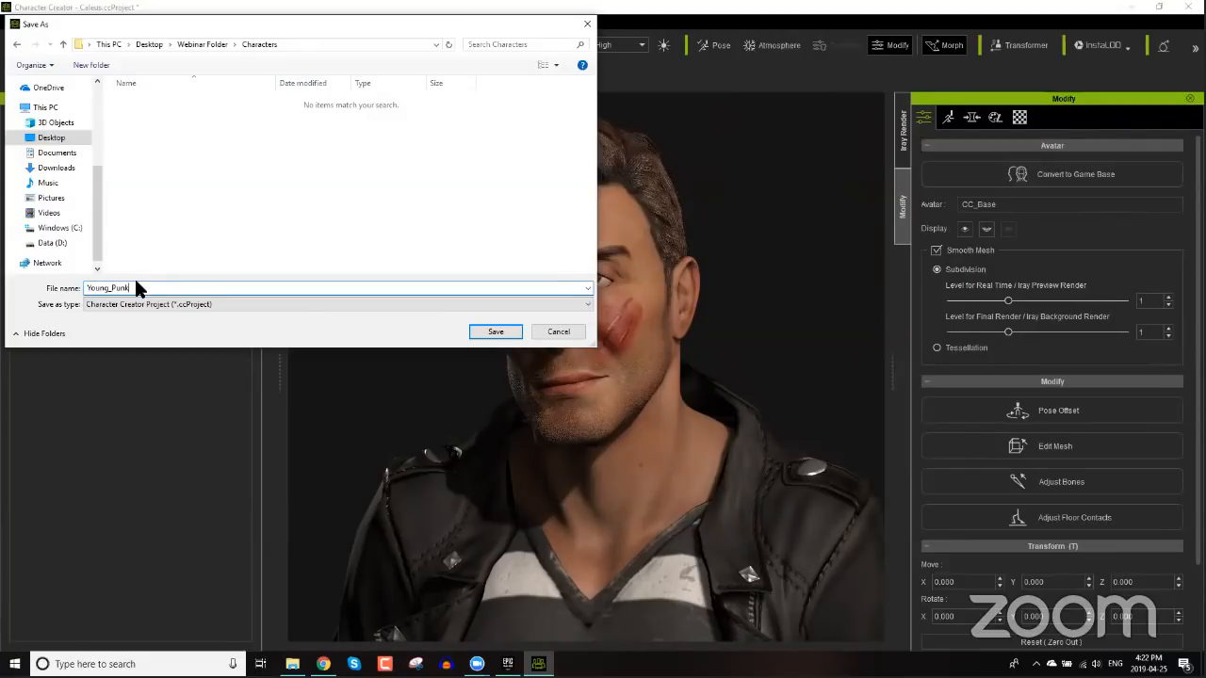
key("Return")
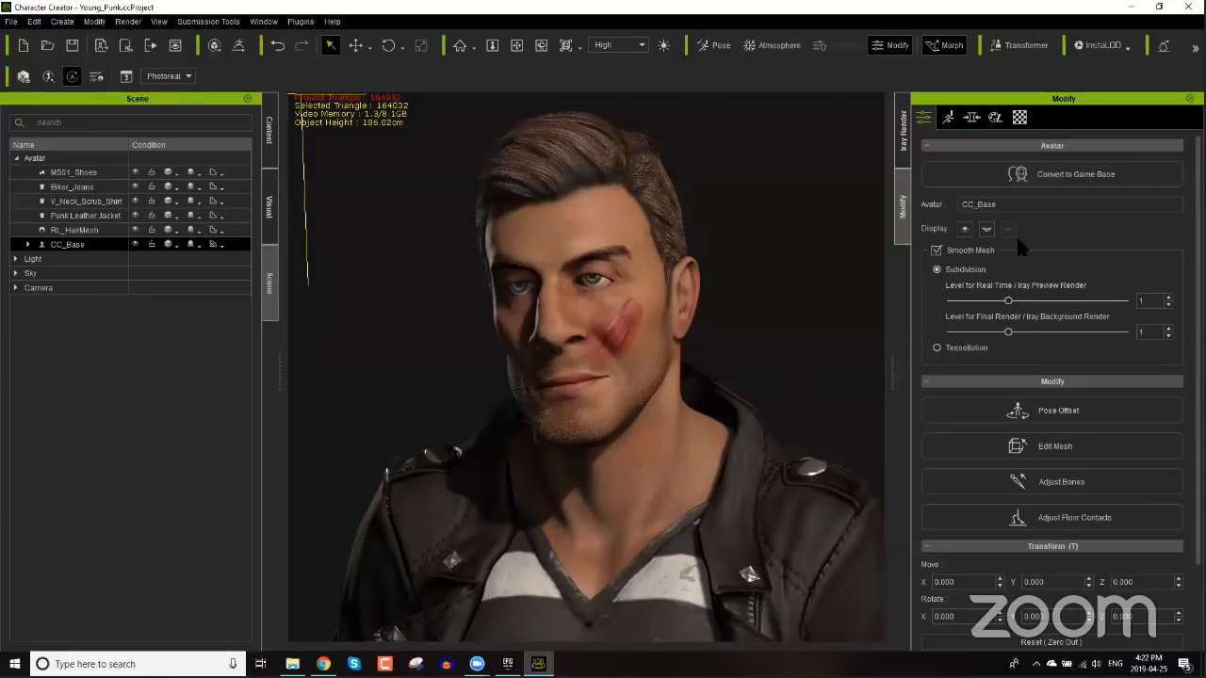
- Start converting the CC_Base avatar to a game base and choose the Multi-material UV type
left_click(1085, 184)
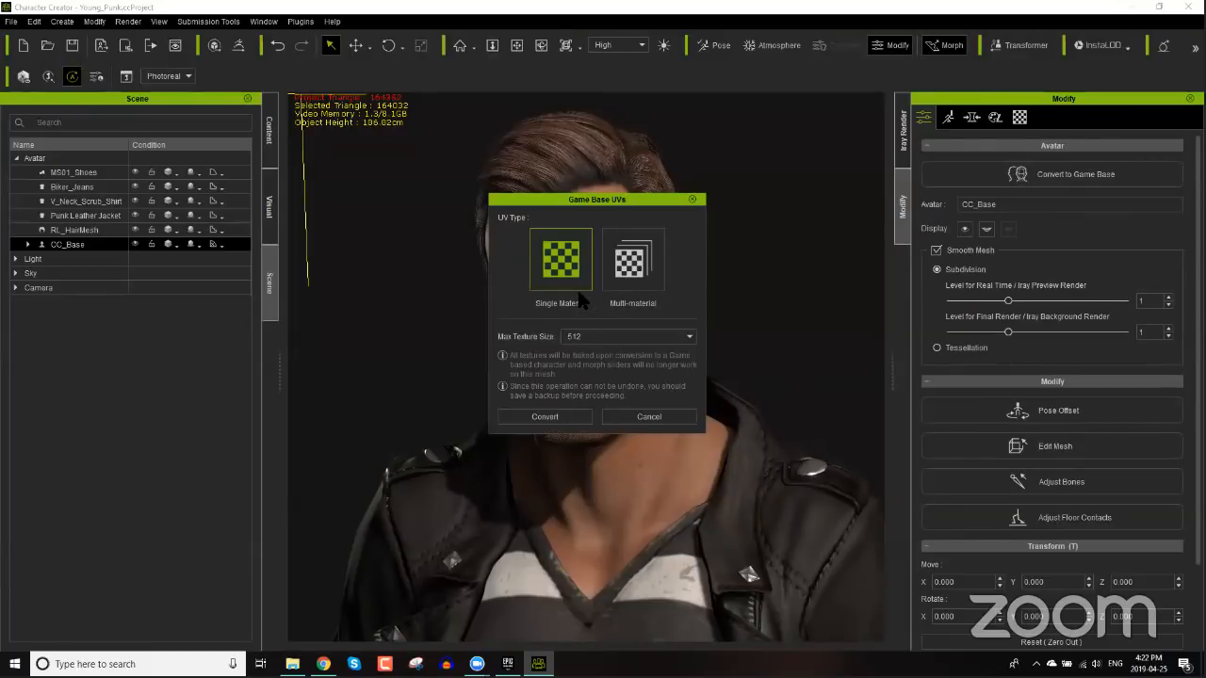
left_click(626, 265)
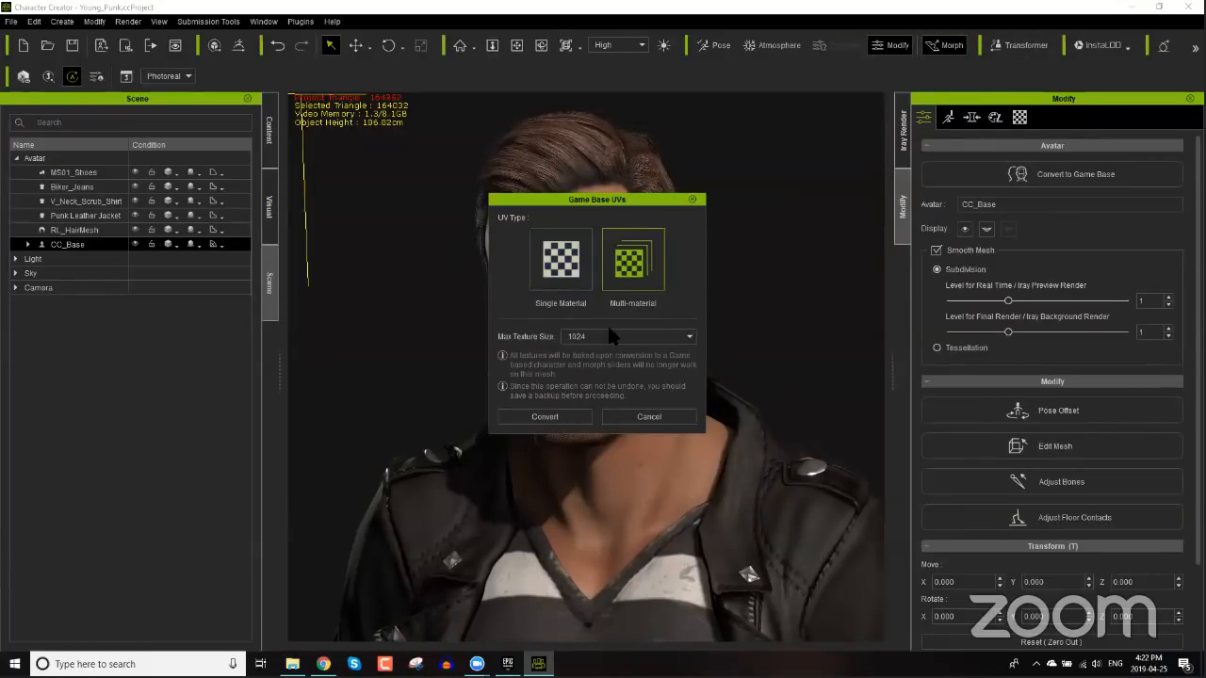
- Convert the character to a game base with a maximum texture size of 2048
left_click(584, 338)
left_click(577, 358)
left_click(575, 270)
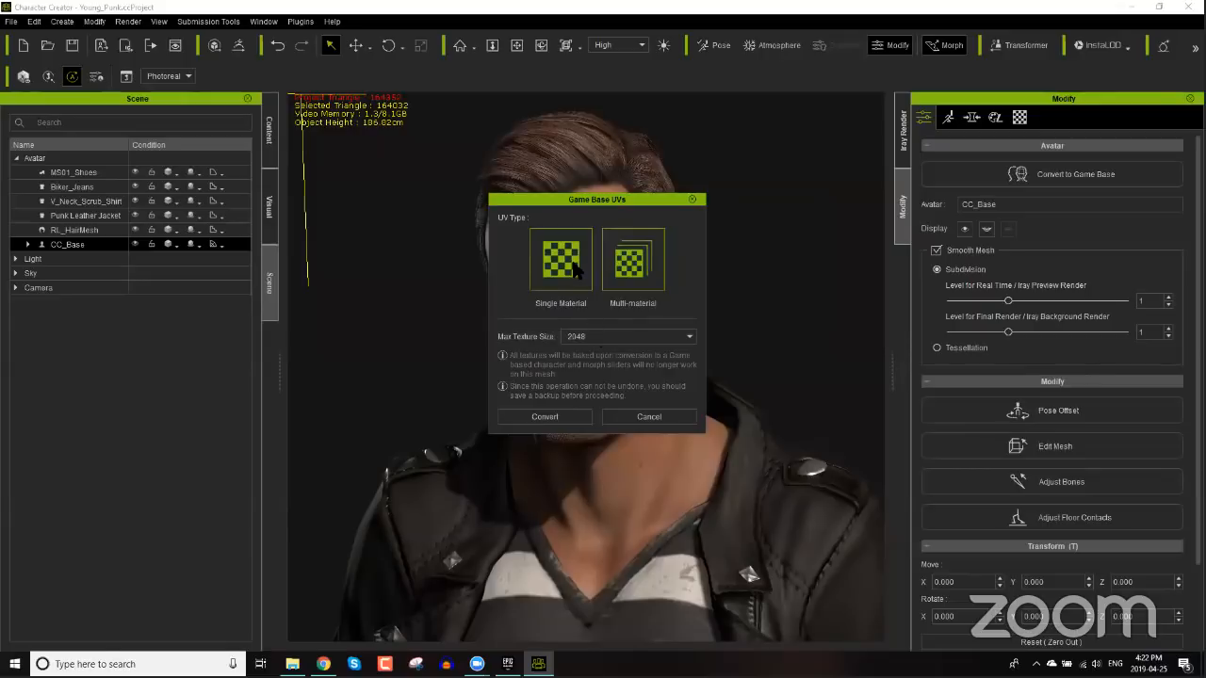
left_click(567, 416)
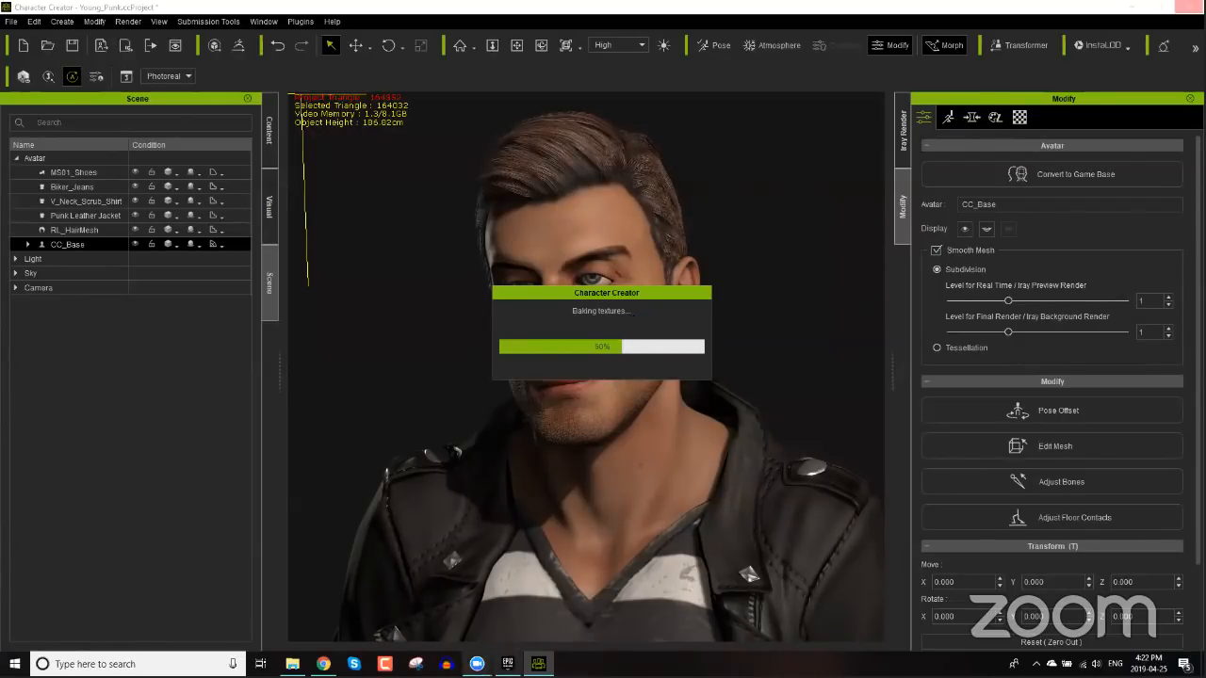
- Switch to Chrome, close the Reallusion Content Store tabs and close the browser with the remaining Mixamo page
mouse_move(508, 663)
mouse_move(324, 663)
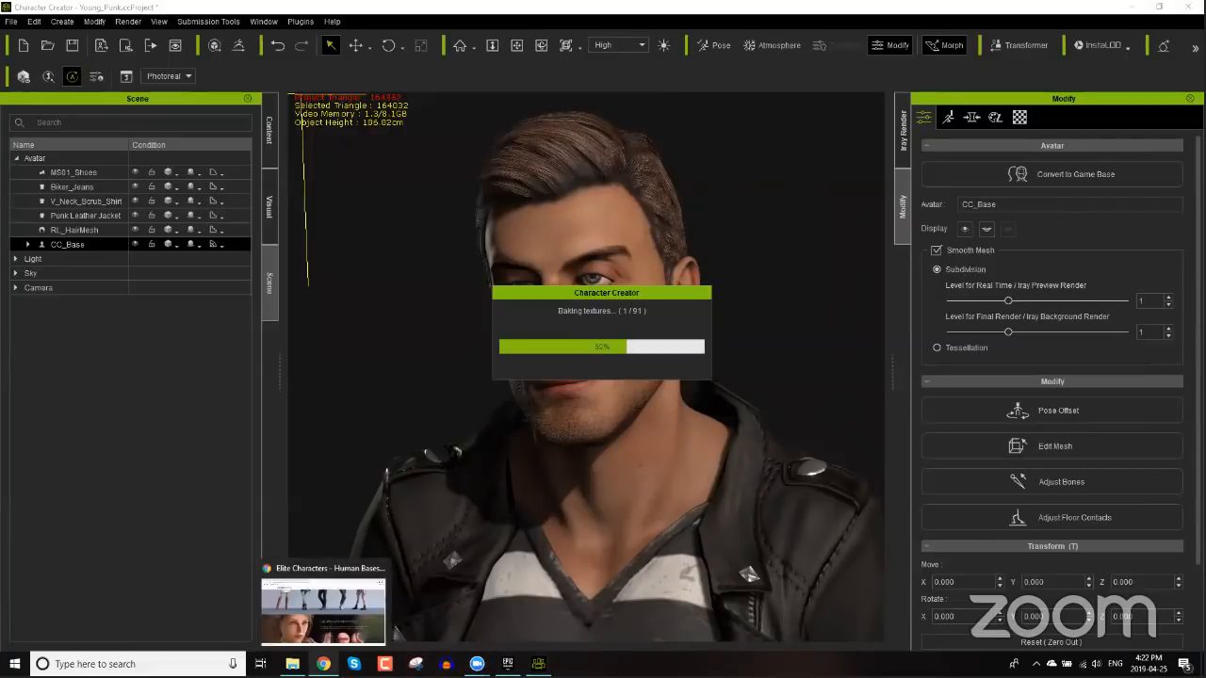
left_click(341, 603)
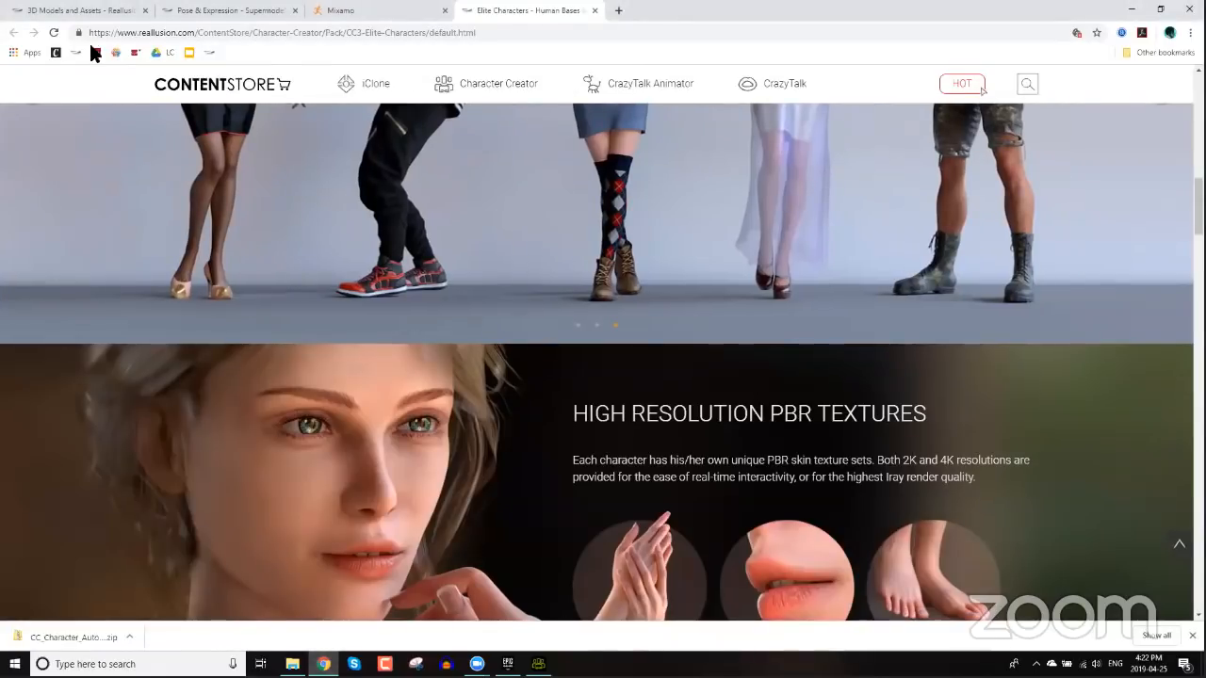
left_click(113, 11)
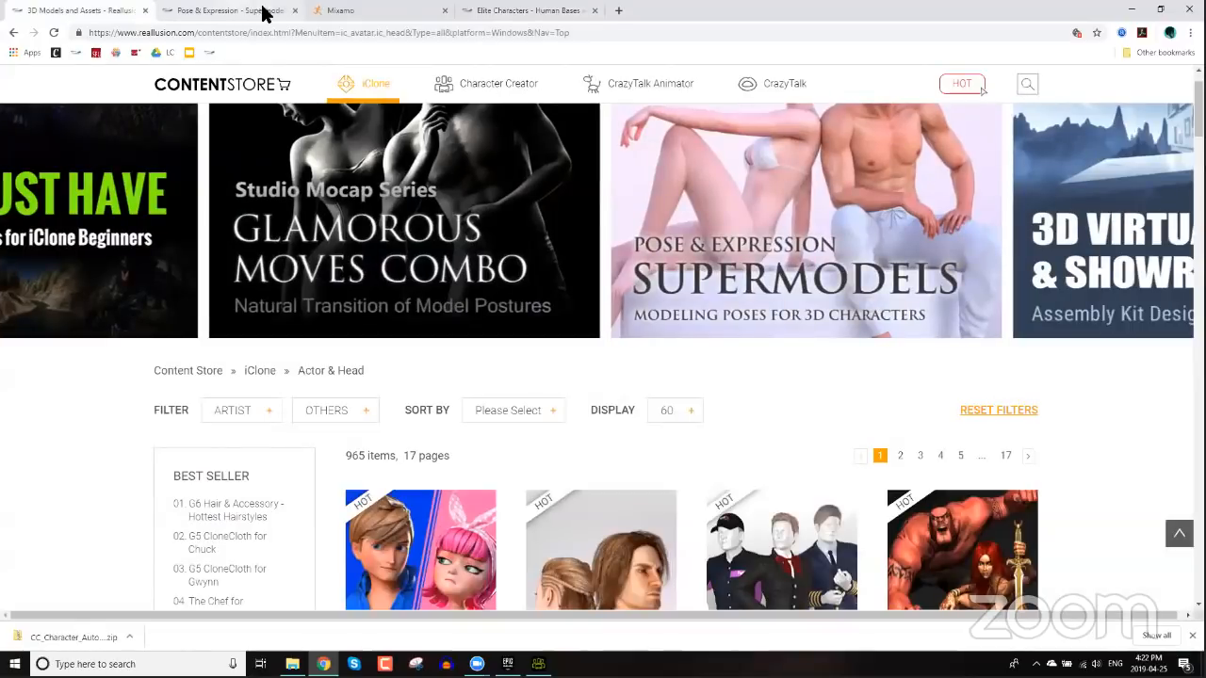
left_click(262, 8)
left_click(295, 10)
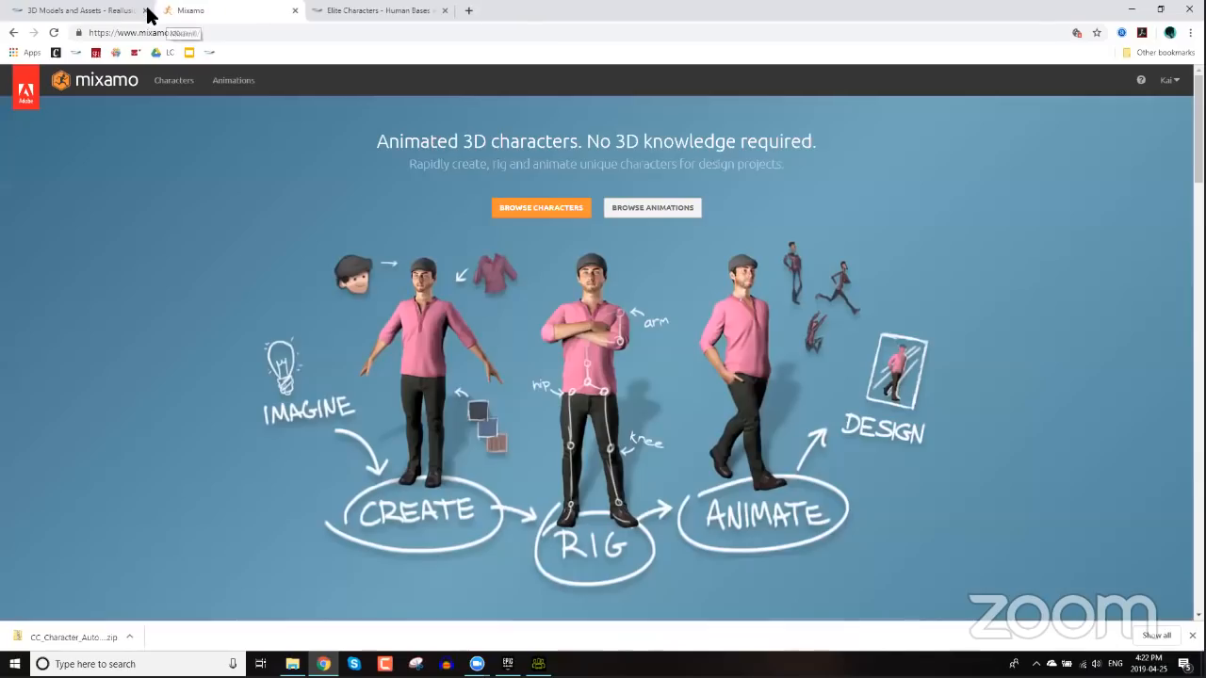
left_click(146, 10)
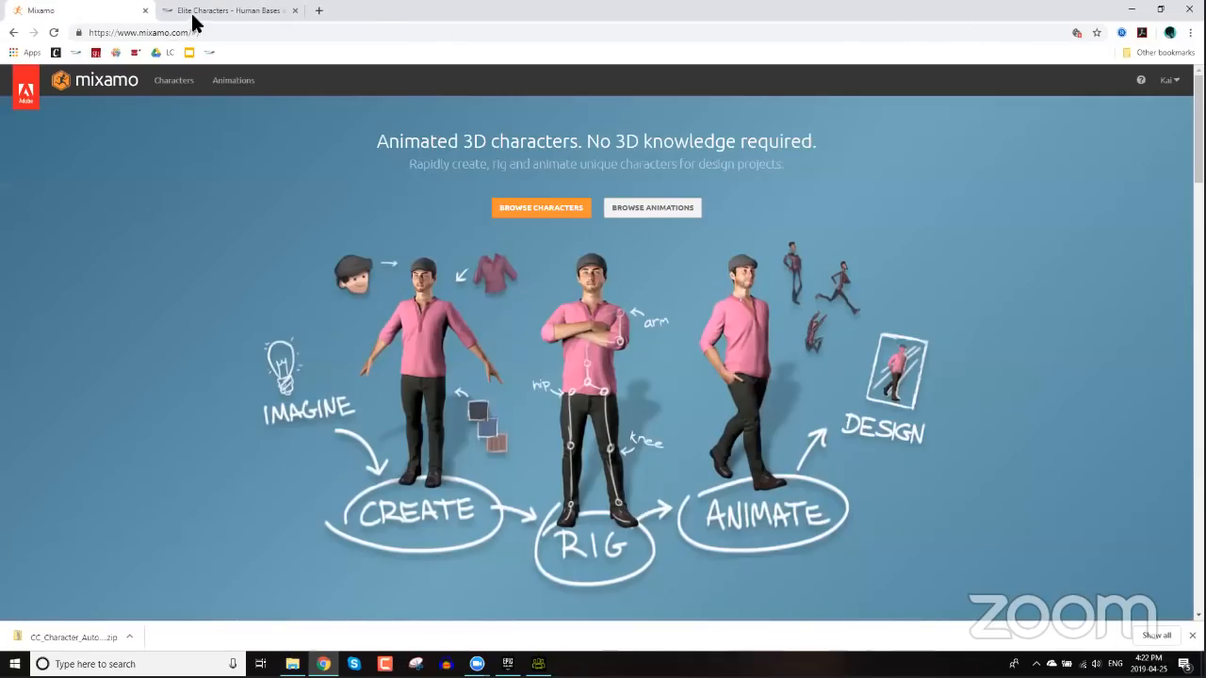
left_click(261, 14)
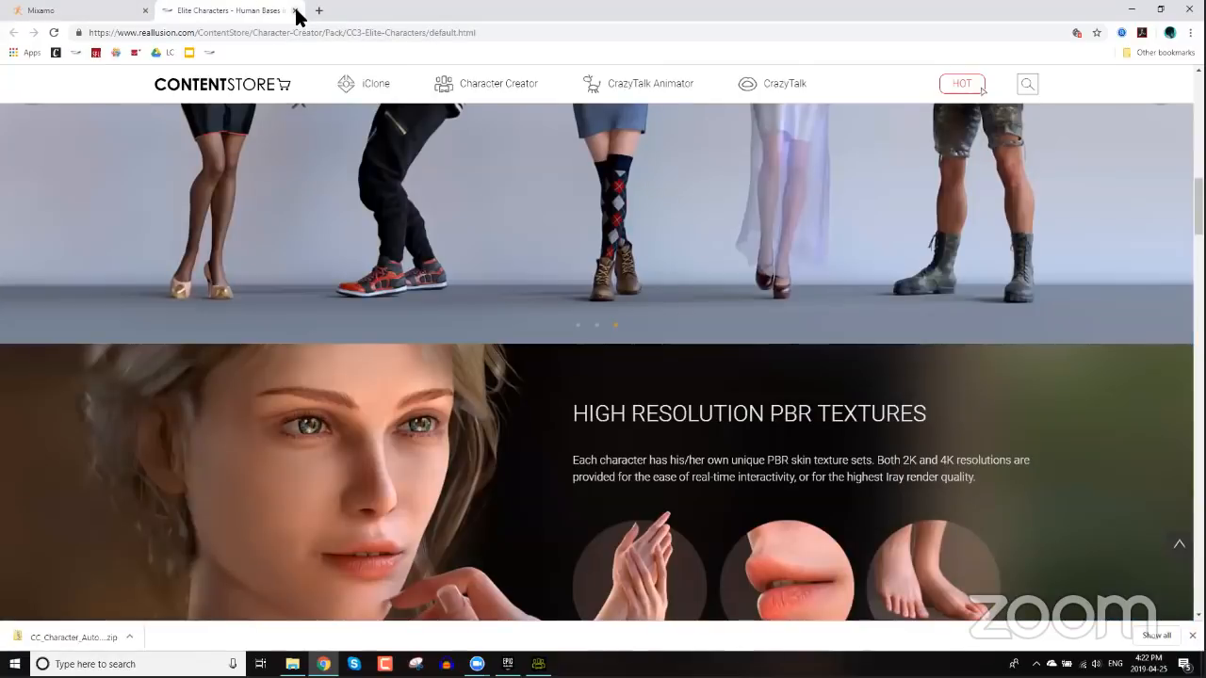
left_click(295, 10)
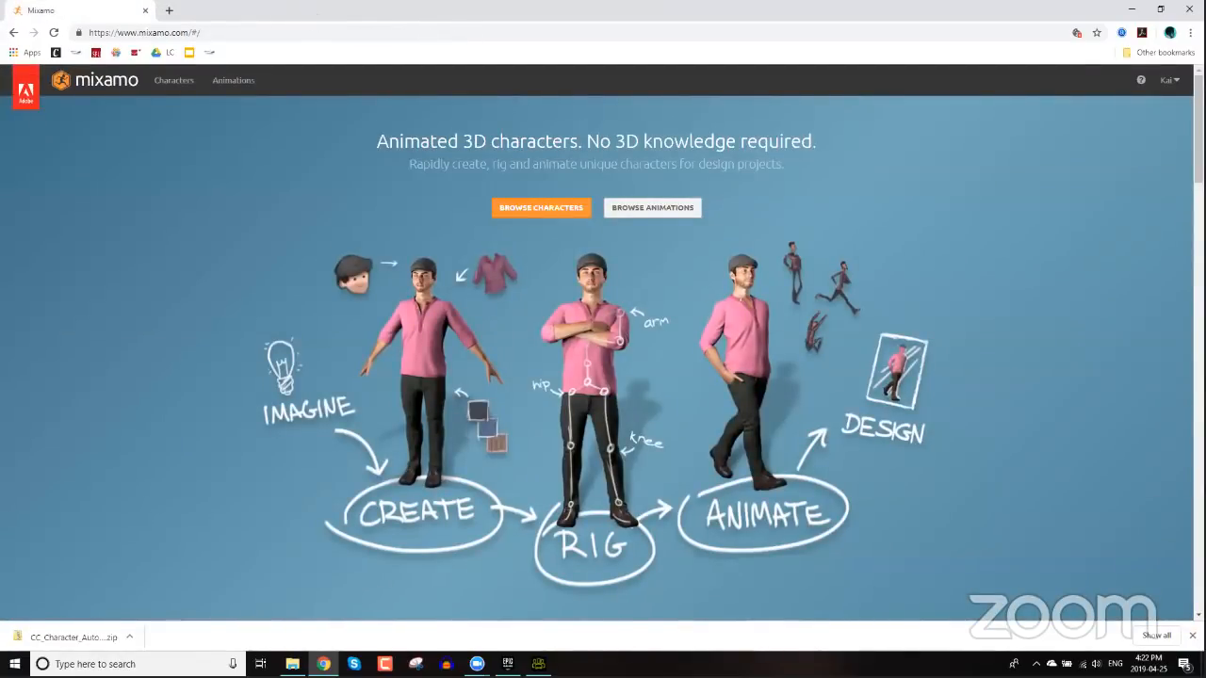
left_click(1190, 10)
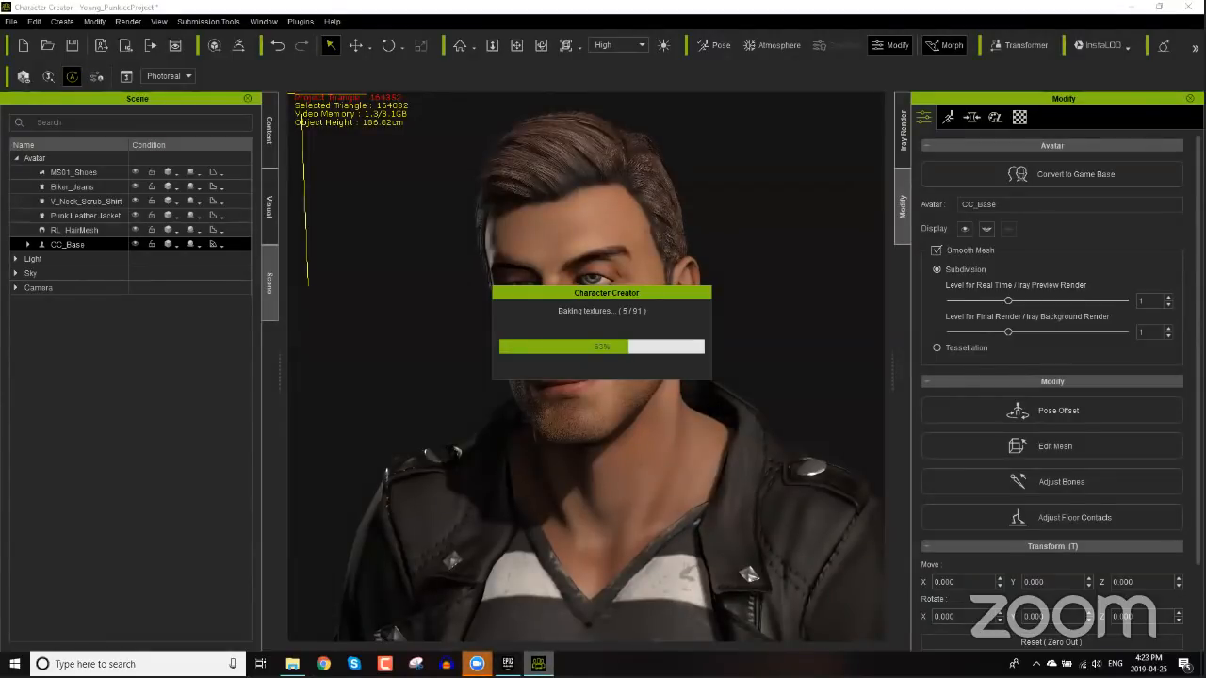
- Launch Unreal Engine 4.22.0 from the Epic Games Launcher and create a Third Person Blueprint project named Cool_Webinar with starter content
left_click(508, 665)
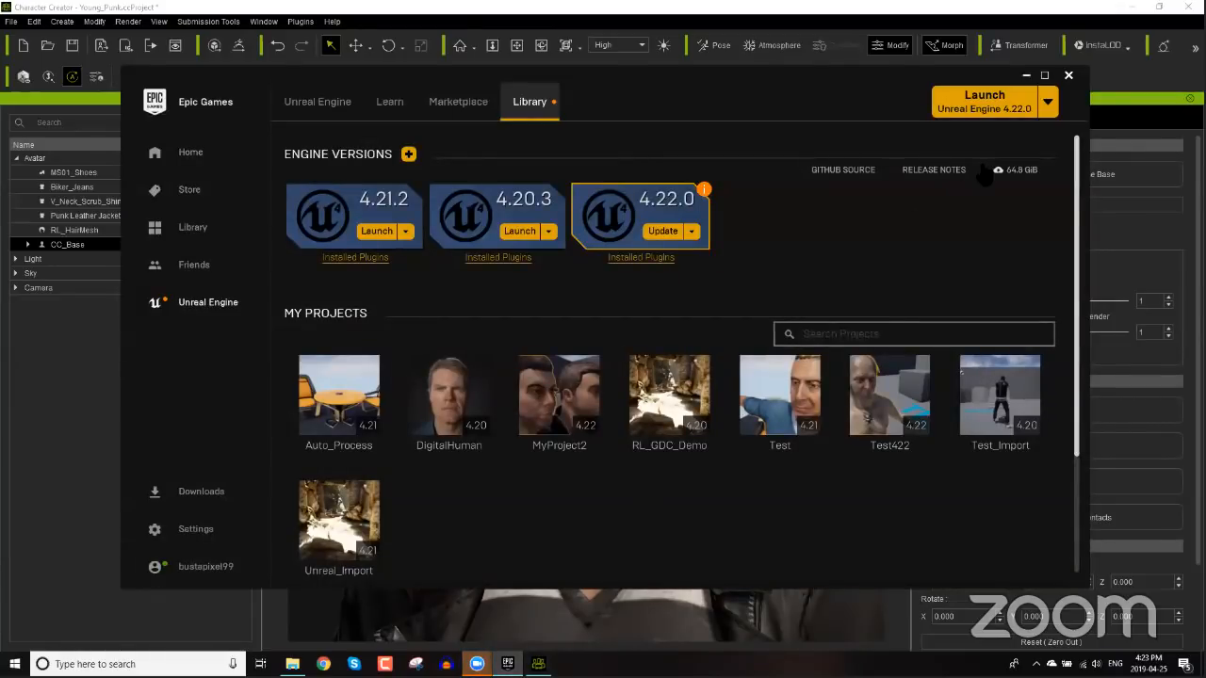
left_click(984, 102)
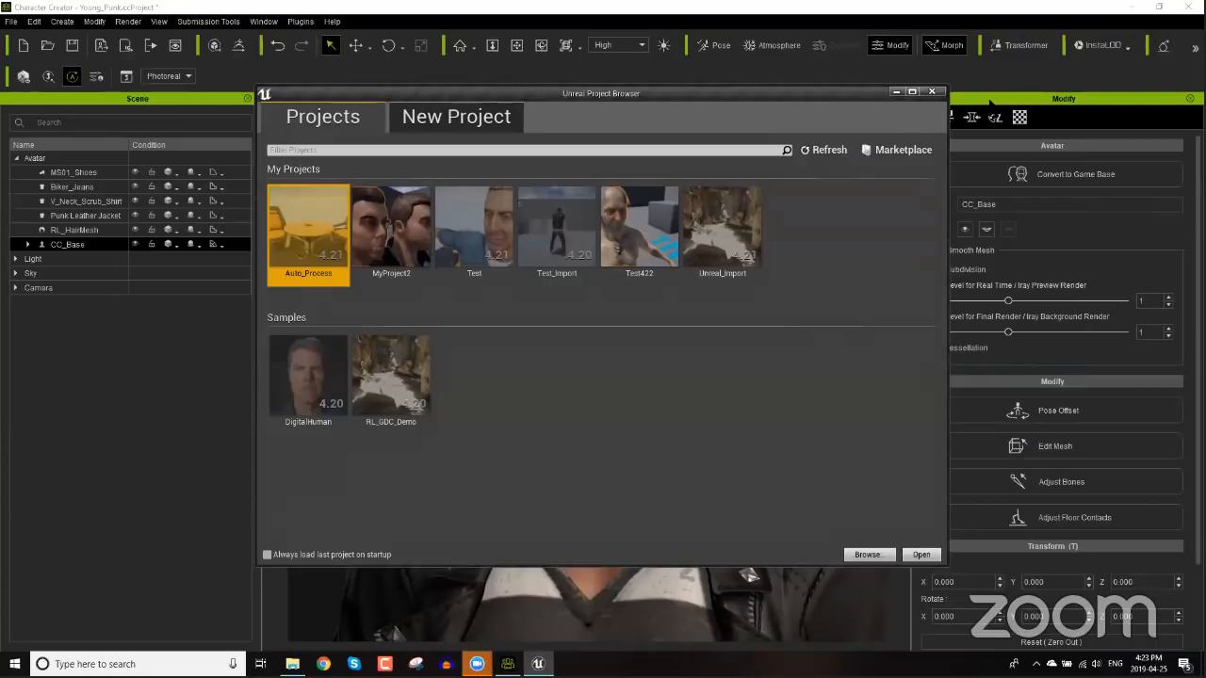
left_click(539, 117)
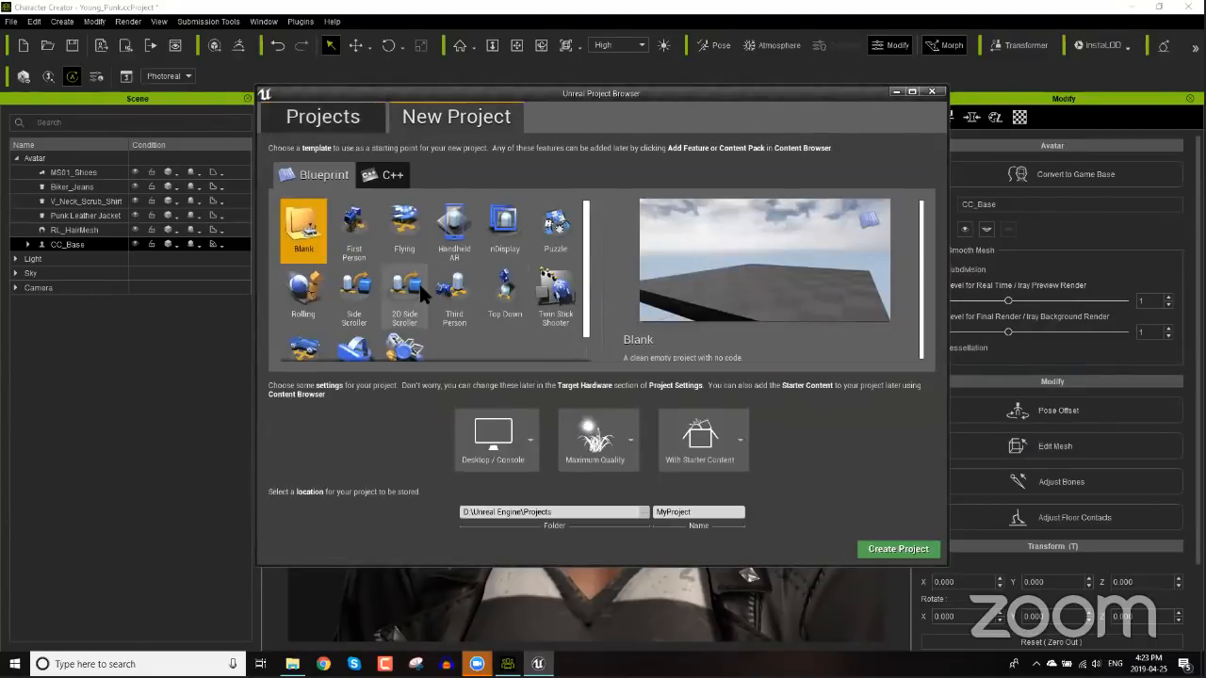
left_click(451, 292)
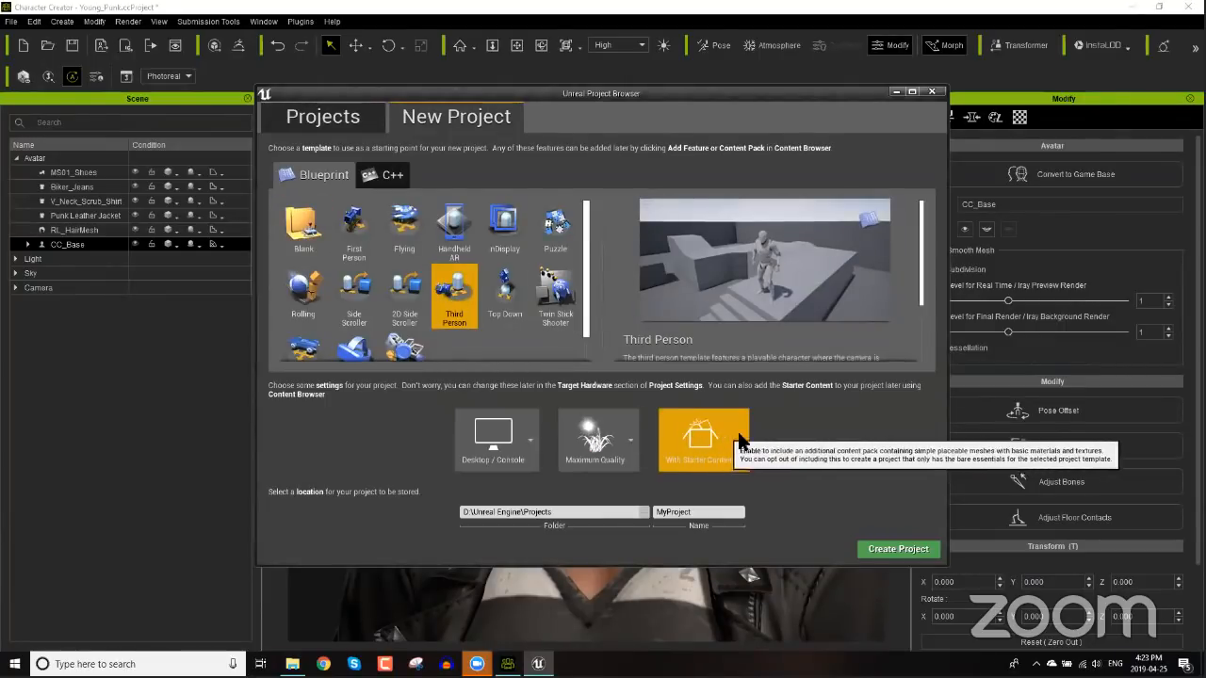
left_click_drag(708, 513, 651, 507)
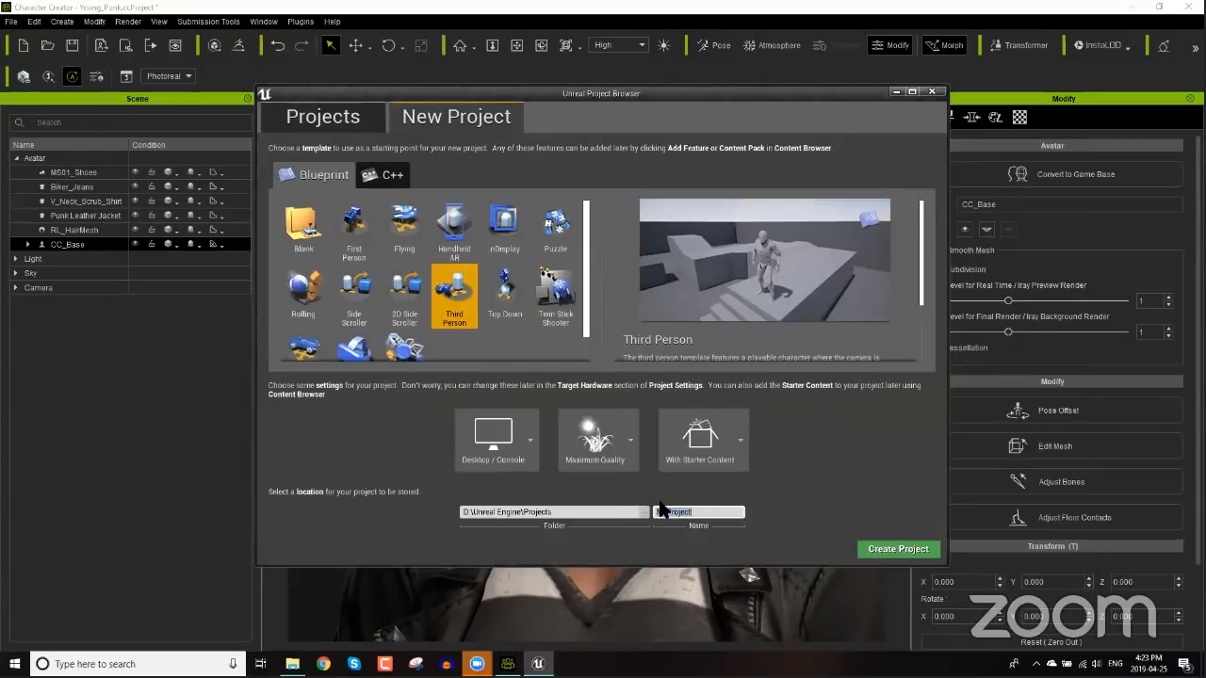
type("CC")
key("BackSpace")
type("_Webinar")
left_click(889, 550)
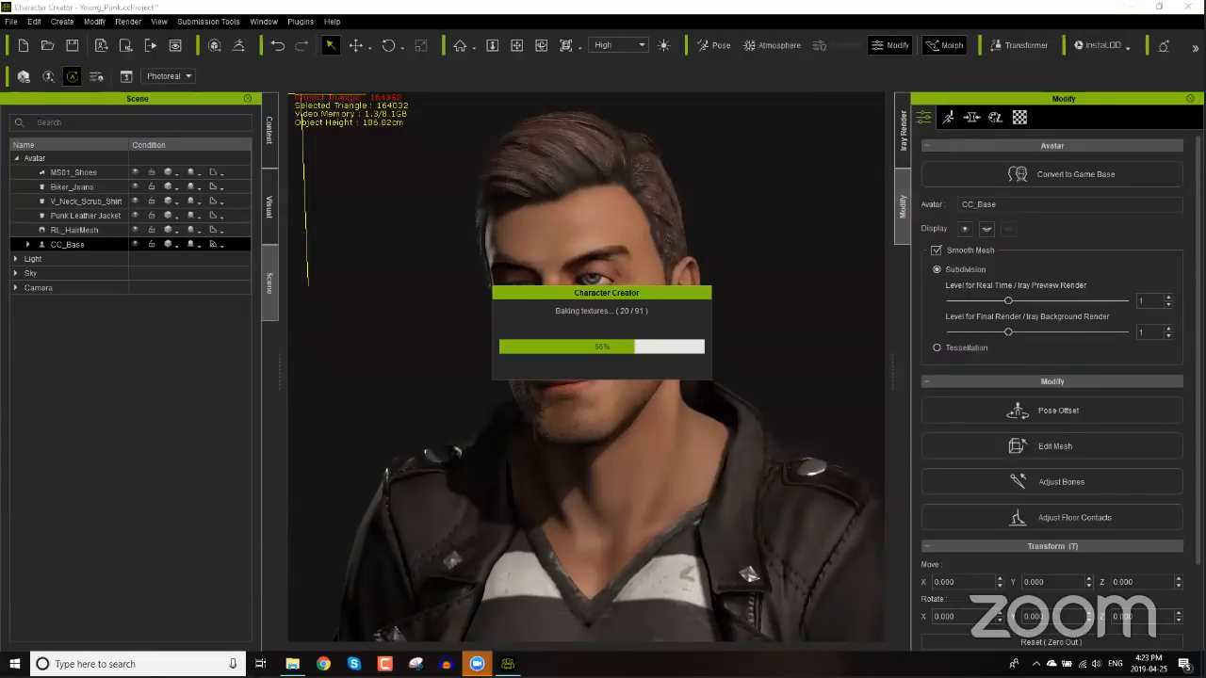
- Open the Readme in the CC_Character_Auto_Settings_Unreal folder and read the supported engine versions and the project-level plugin installation instruction
left_click(299, 663)
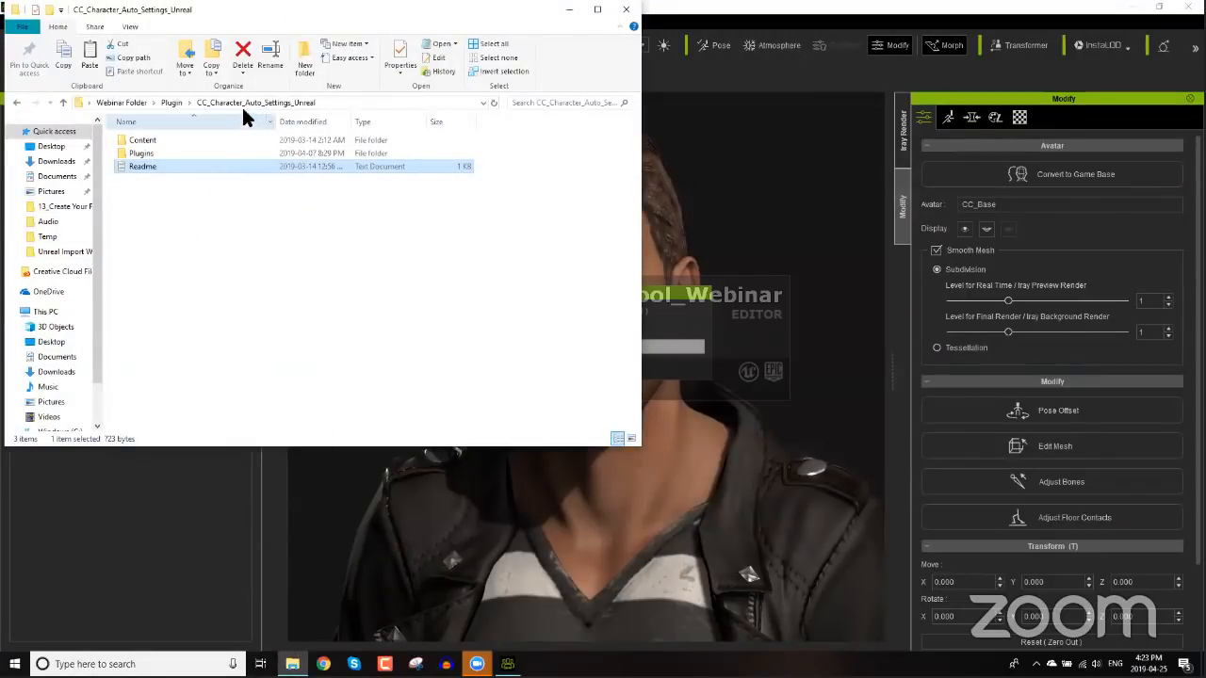
double_click(143, 166)
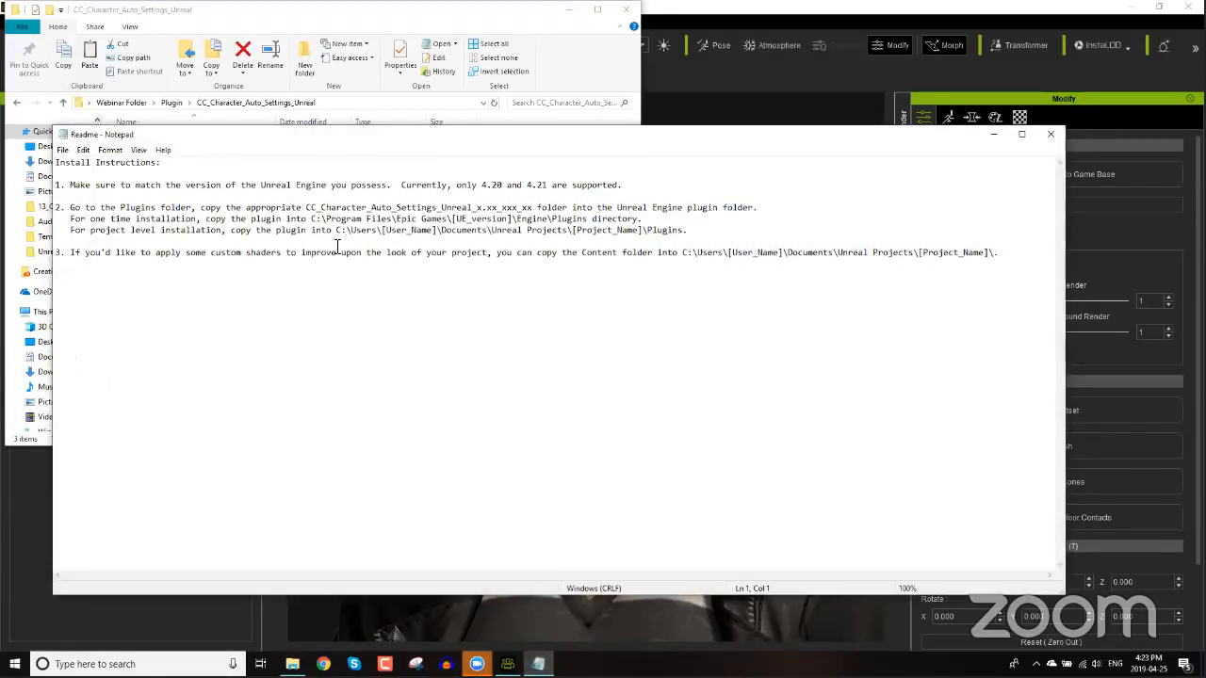
left_click_drag(547, 186, 529, 186)
left_click(565, 196)
left_click_drag(71, 231, 701, 232)
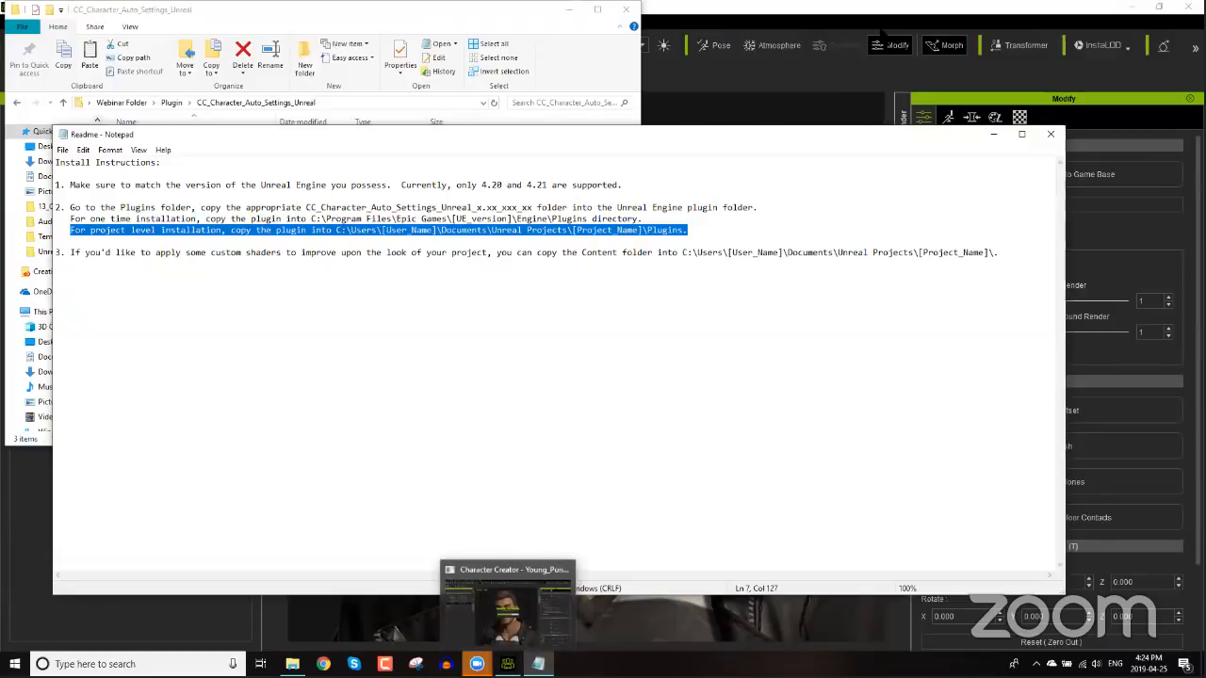
left_click(405, 92)
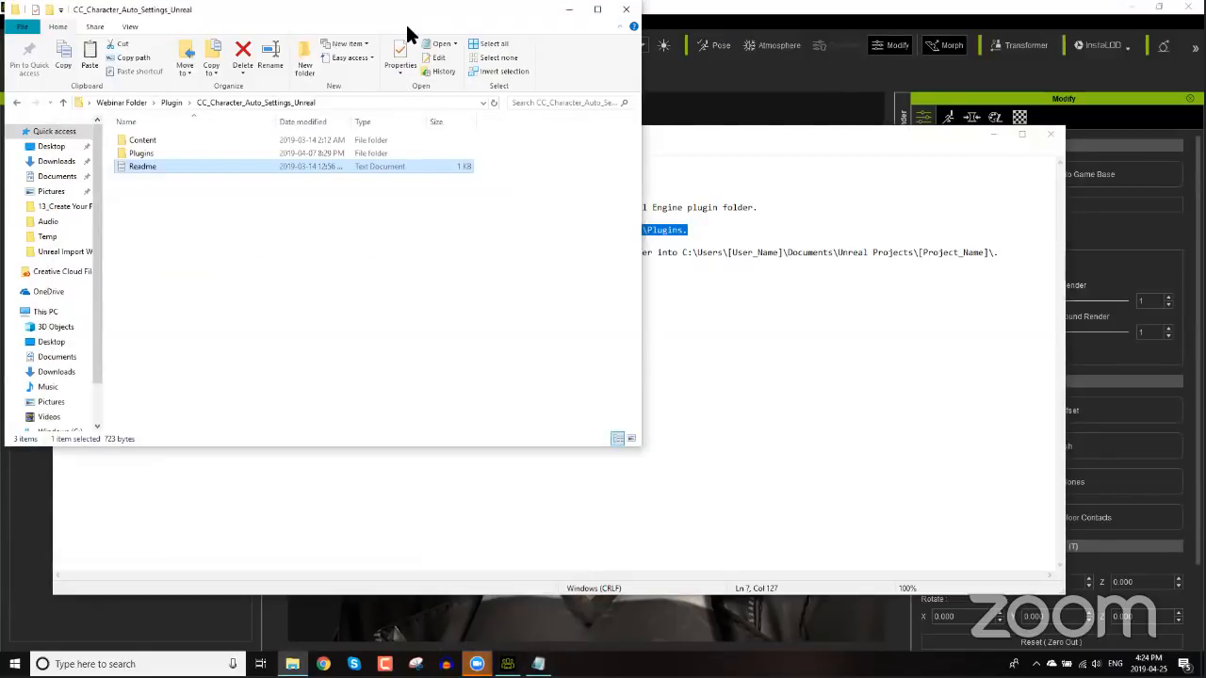
left_click_drag(407, 10, 426, 142)
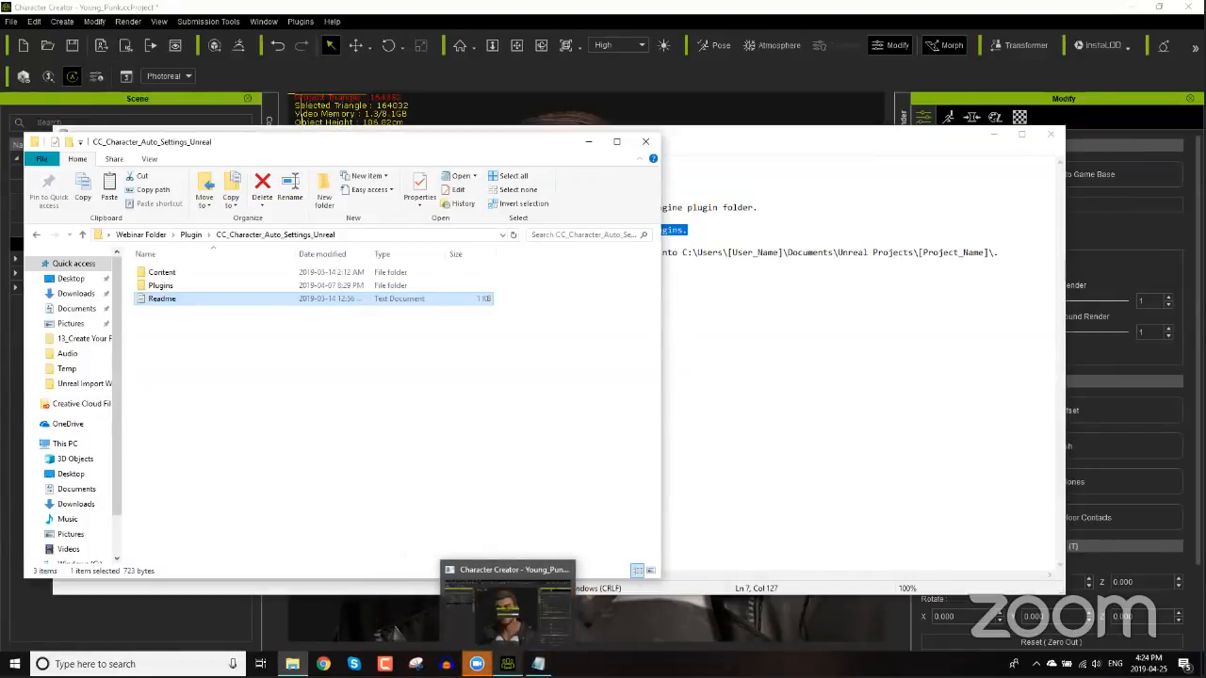
- Switch to the Unreal Editor, show the Maps folder in File Explorer and go up to the Cool_Webinar project folder
left_click(568, 664)
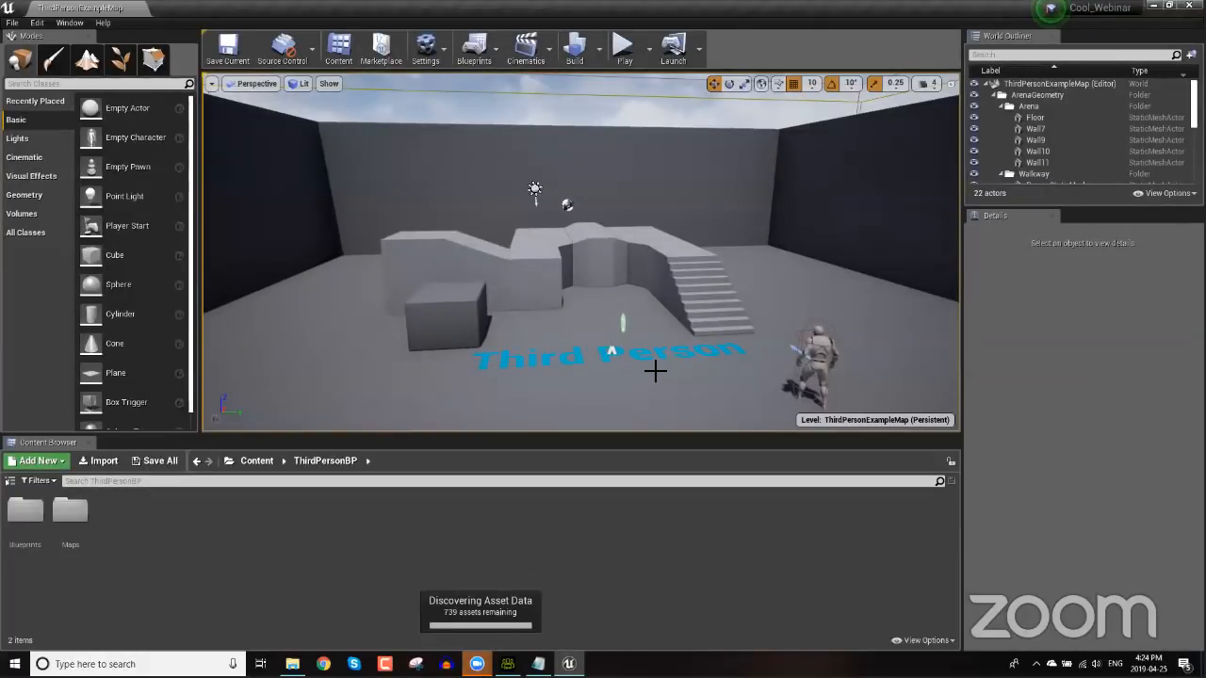
right_click(72, 521)
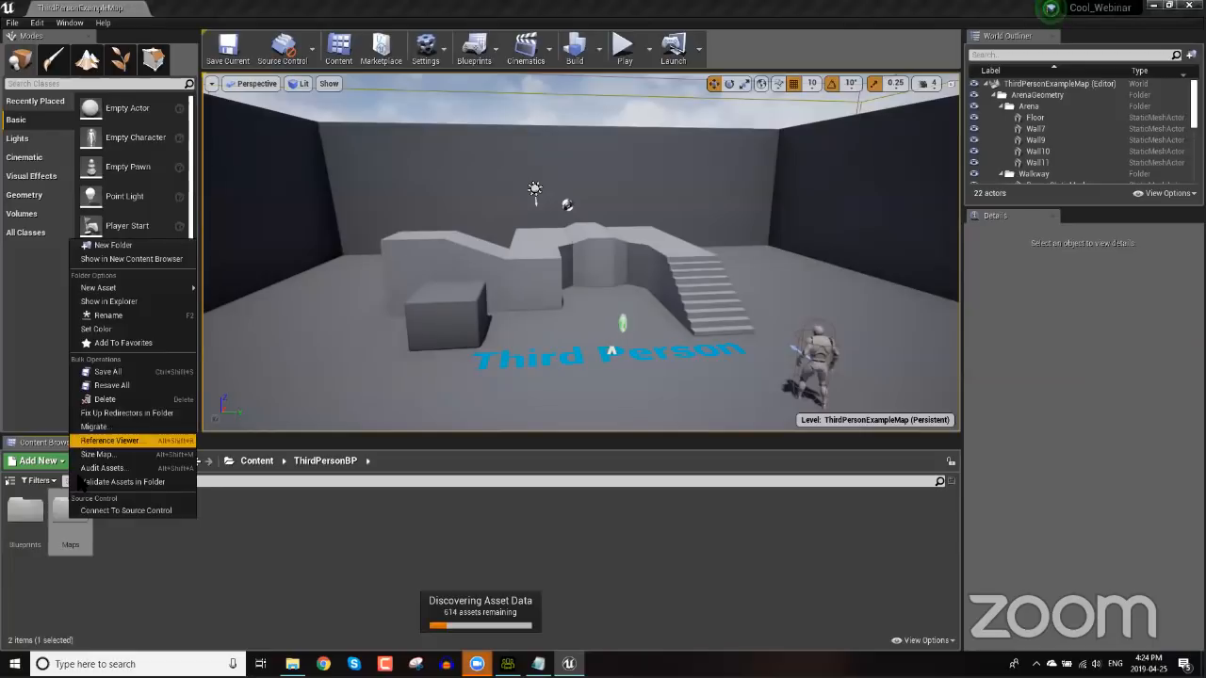
left_click(135, 306)
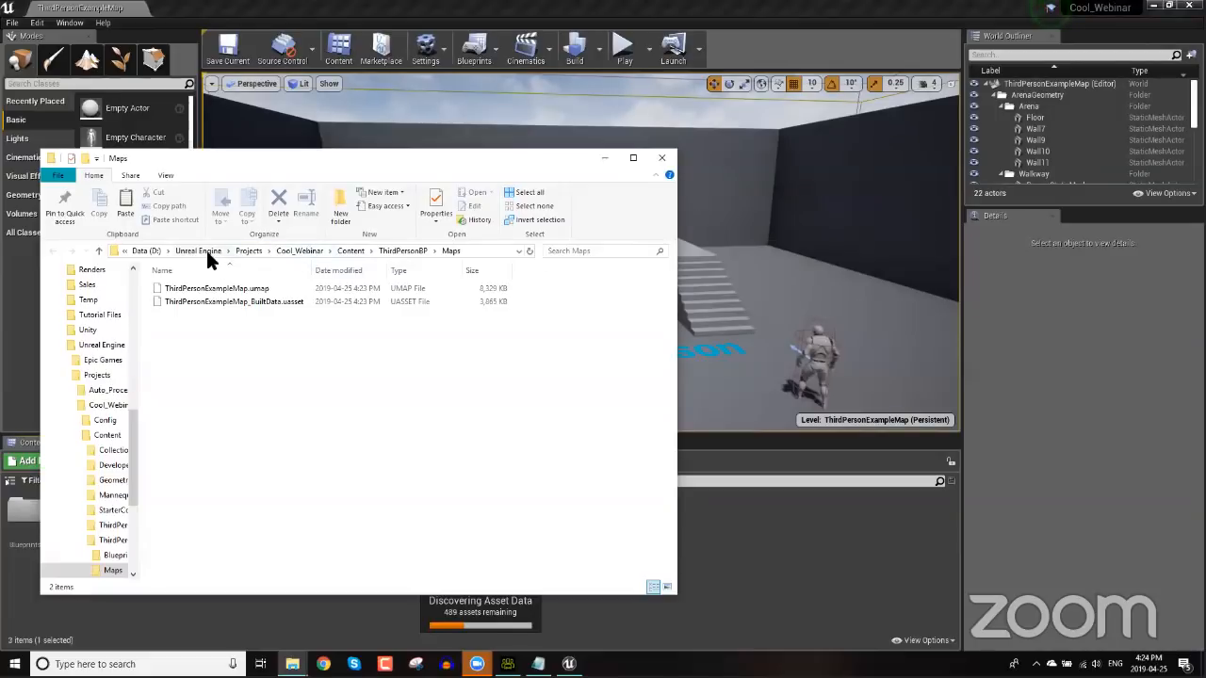
left_click(291, 252)
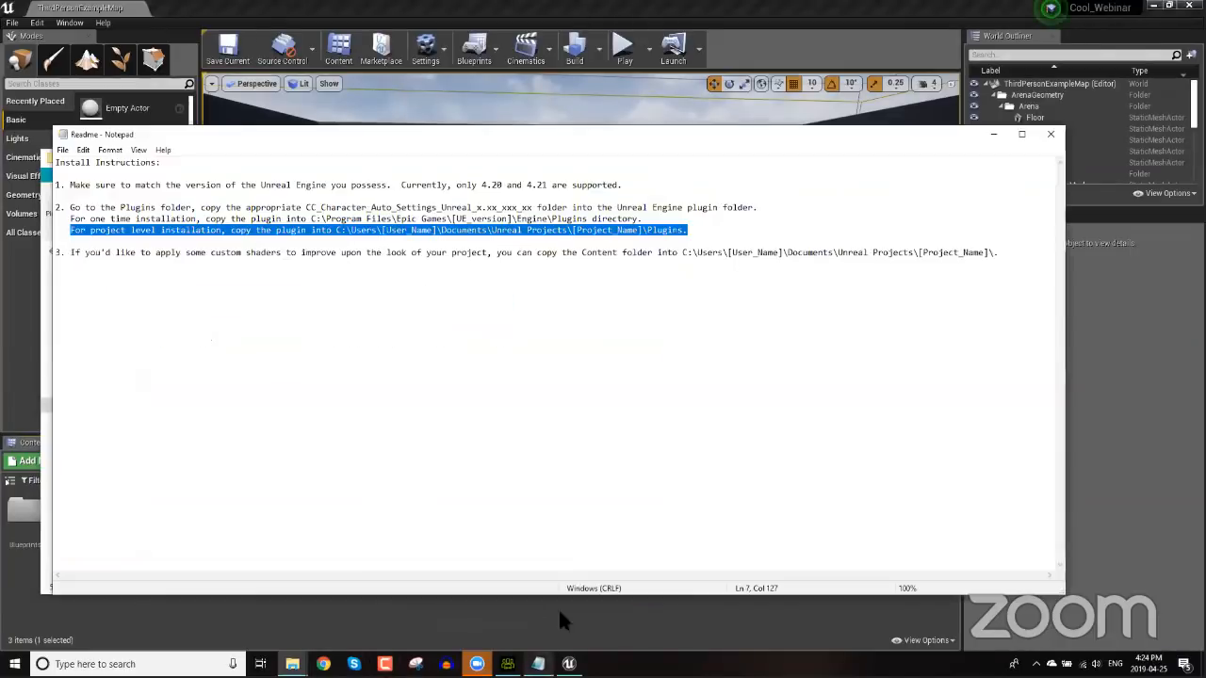
- Create a Plugins folder inside the Cool_Webinar project folder and open it, keeping its window clear of the plugin source window
left_click(538, 664)
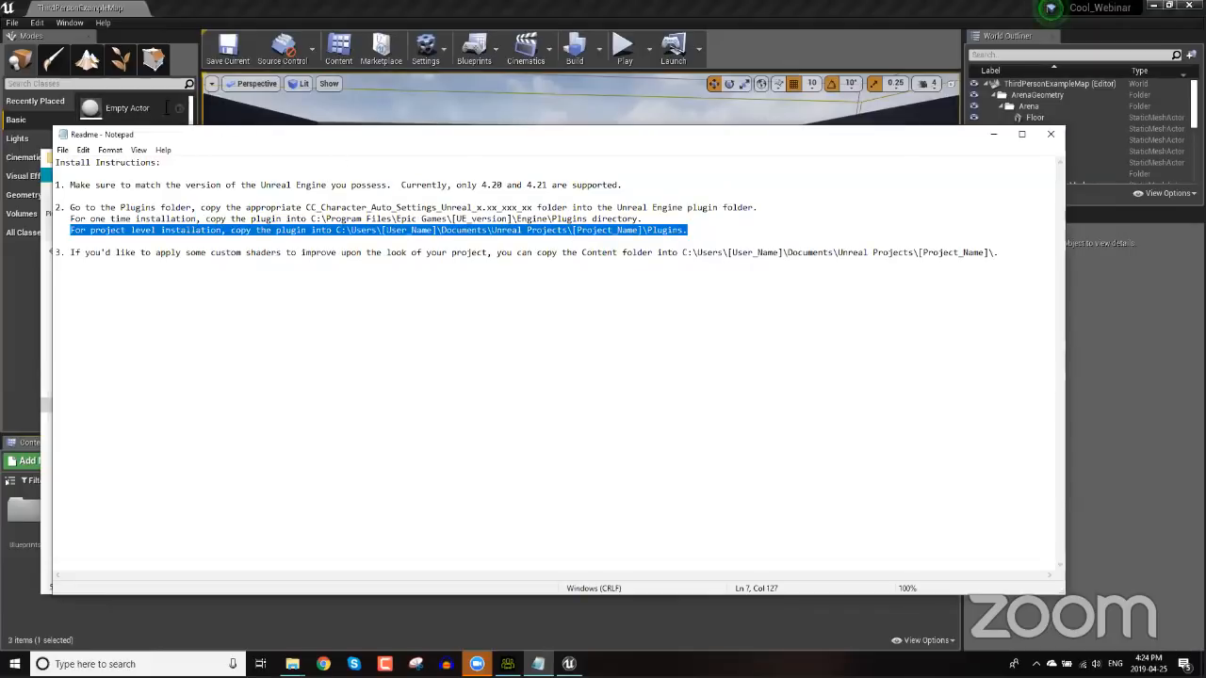
left_click(293, 665)
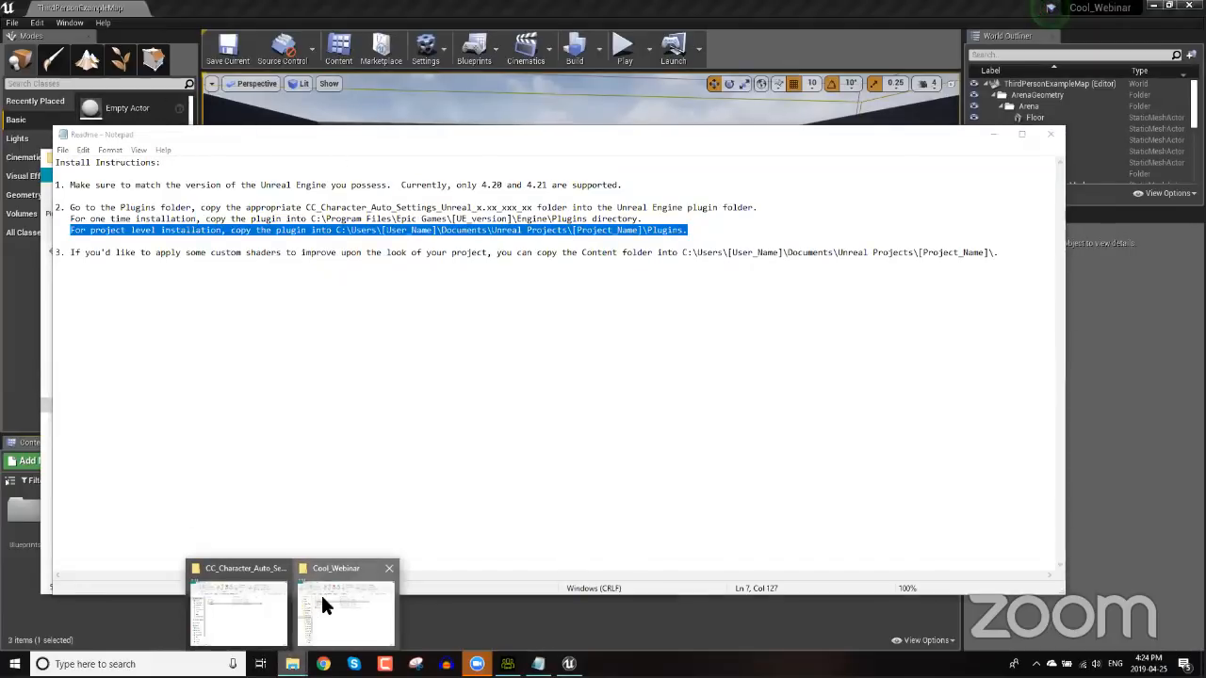
left_click(320, 608)
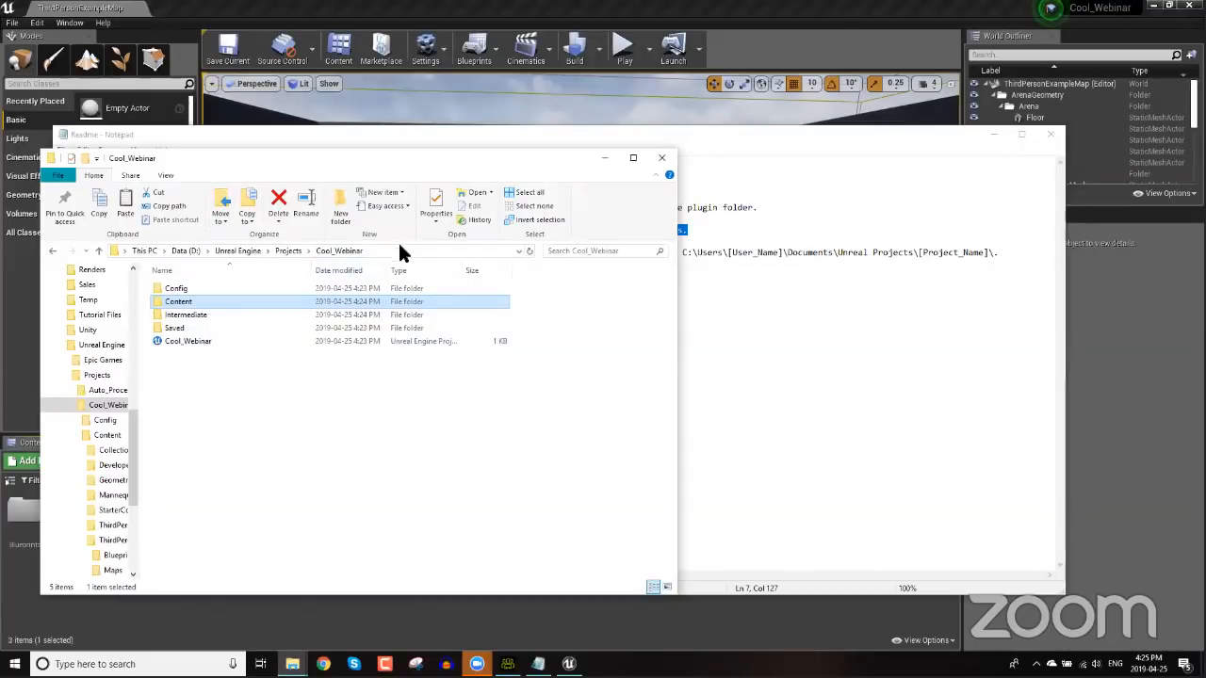
left_click(341, 212)
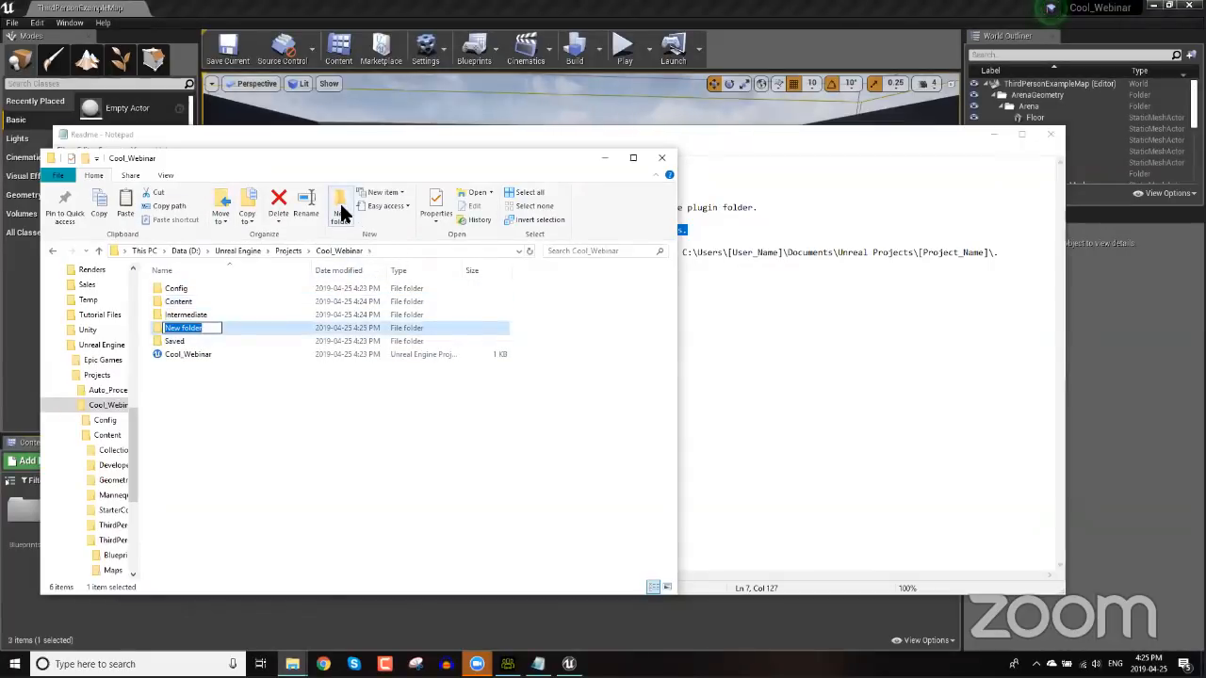
type("Plugins")
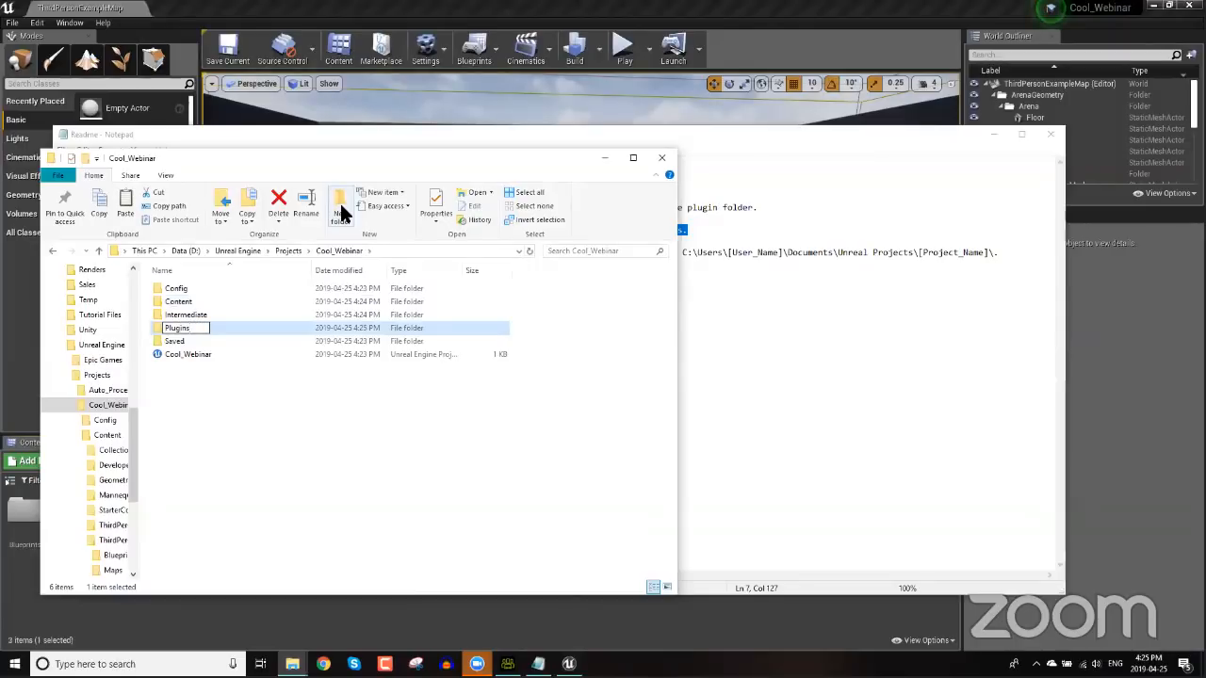
key("Return")
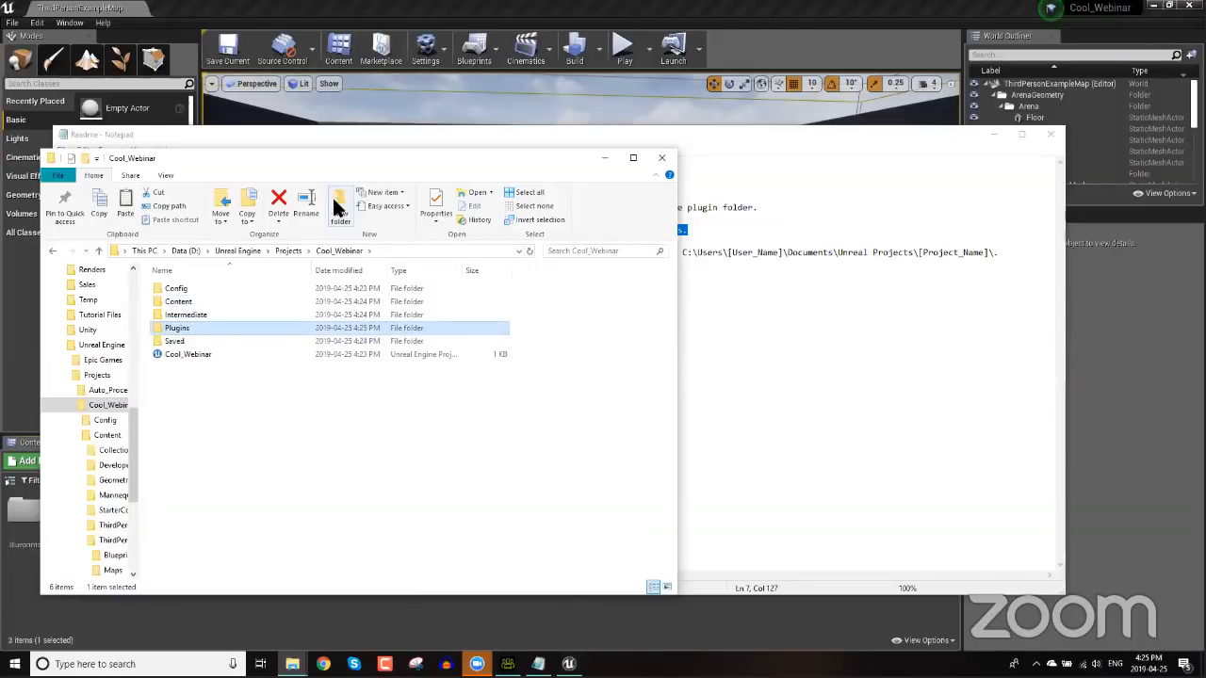
double_click(178, 320)
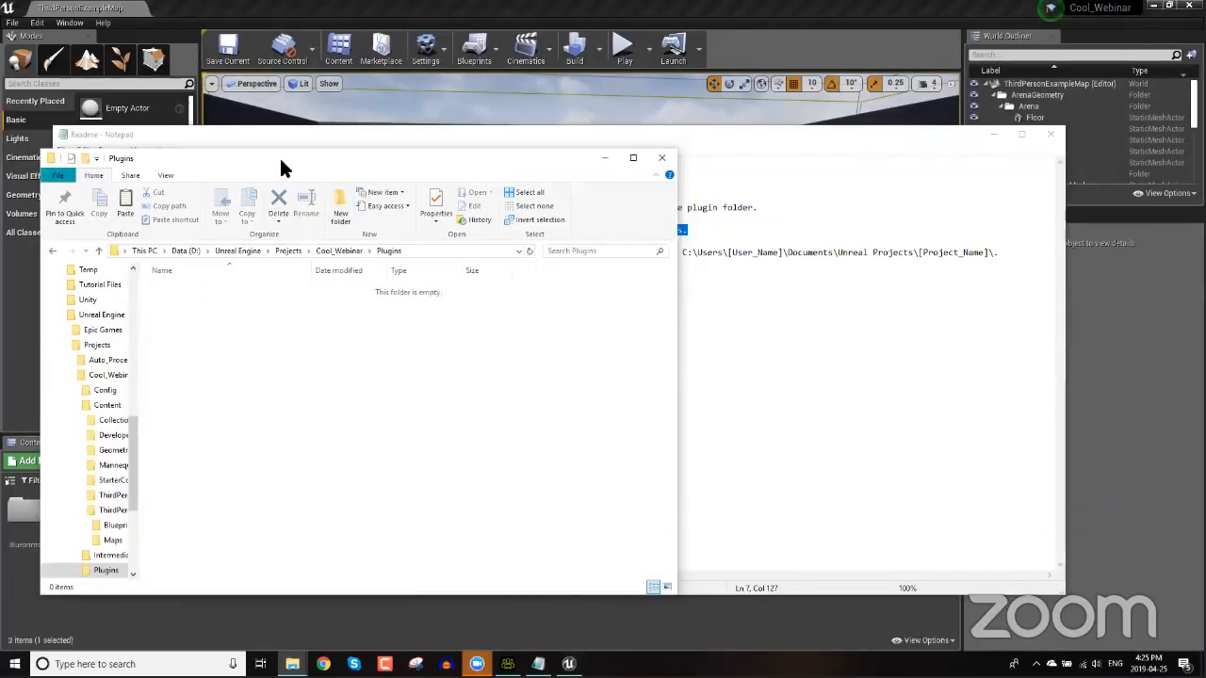
left_click_drag(281, 168, 665, 177)
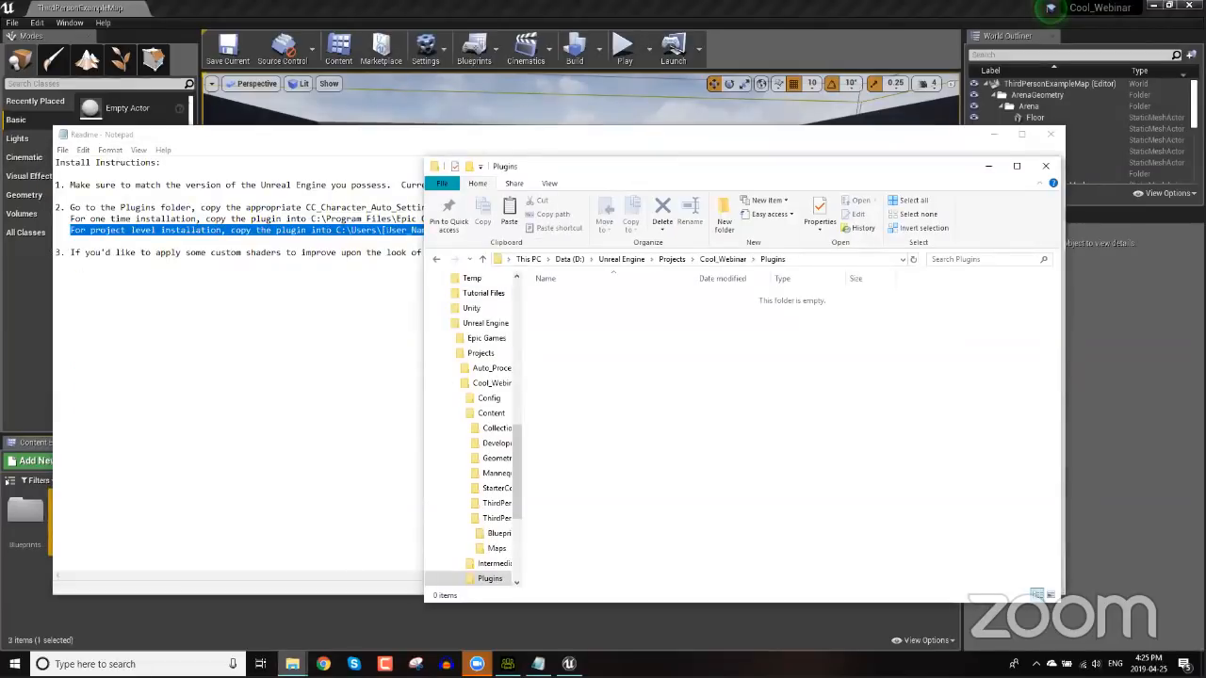
- Copy the CC_Character_Auto_Settings_Unreal_4.22_Beta_2.0 folder from the plugin download's Plugins folder into the Cool_Webinar project's Plugins folder
mouse_move(292, 664)
left_click(250, 581)
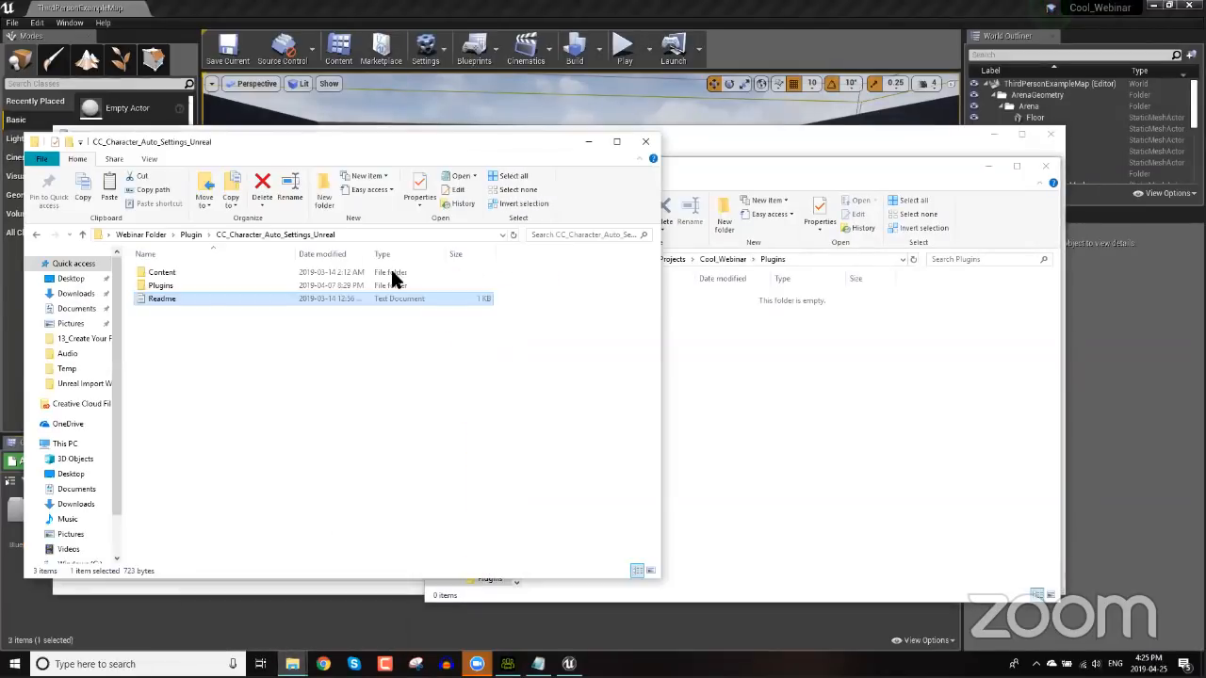
double_click(165, 285)
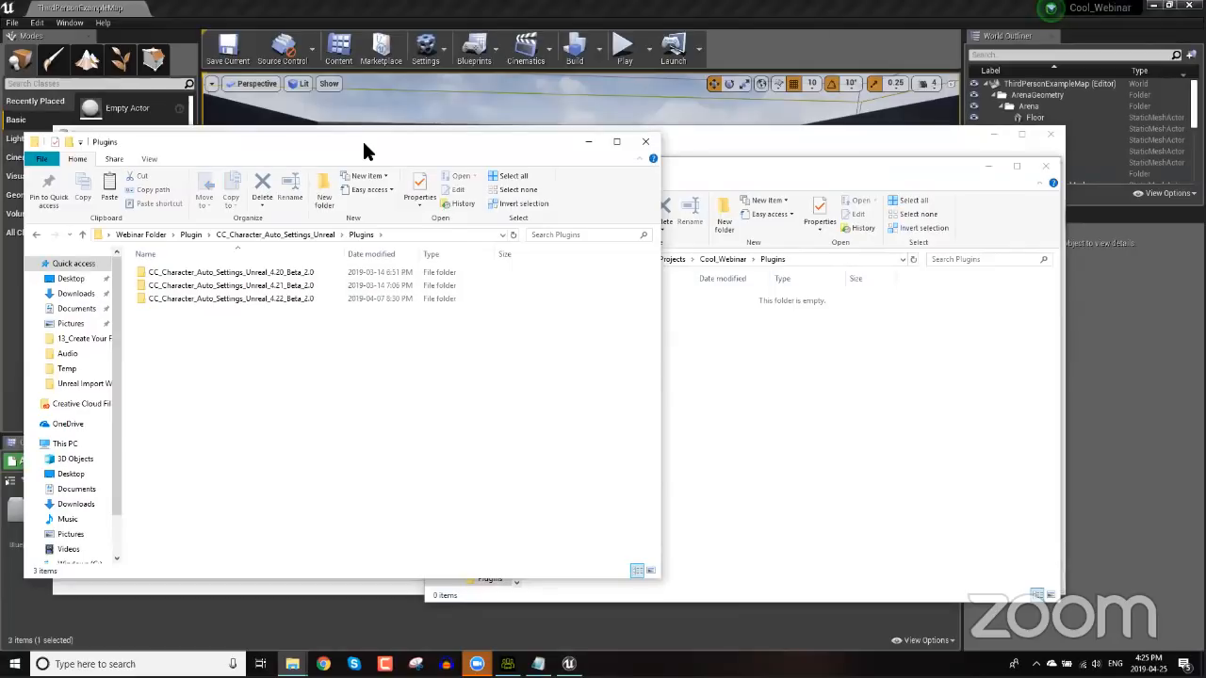
left_click_drag(366, 151, 292, 200)
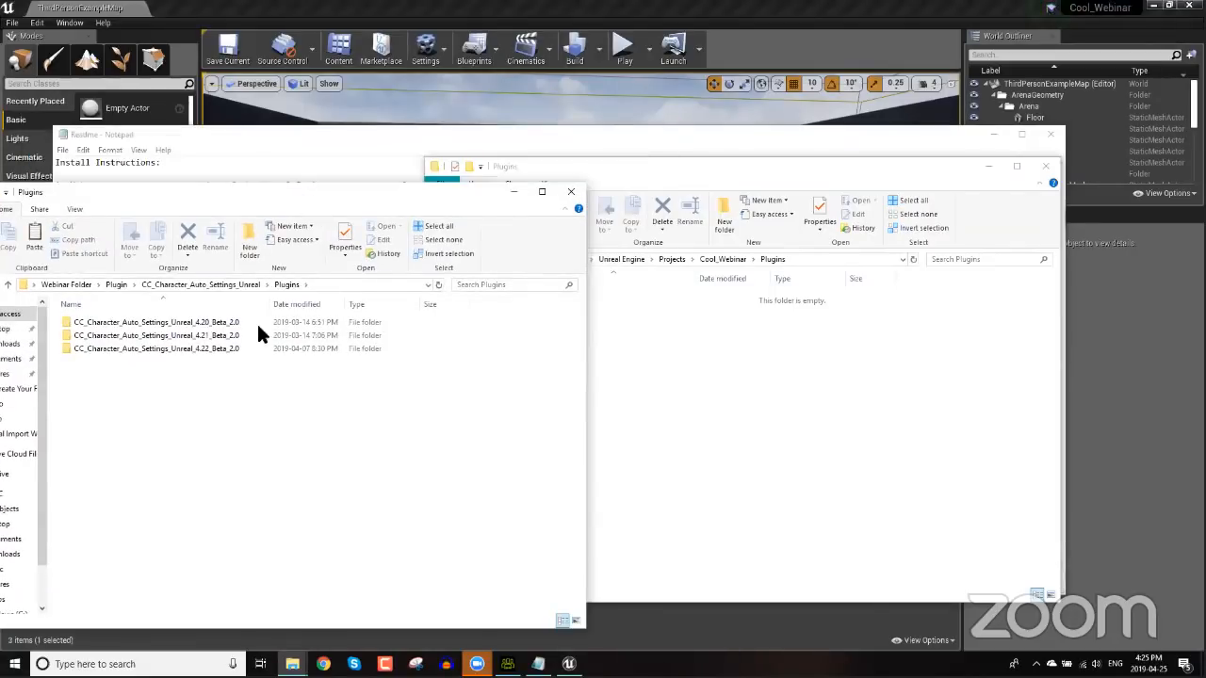
right_click(163, 347)
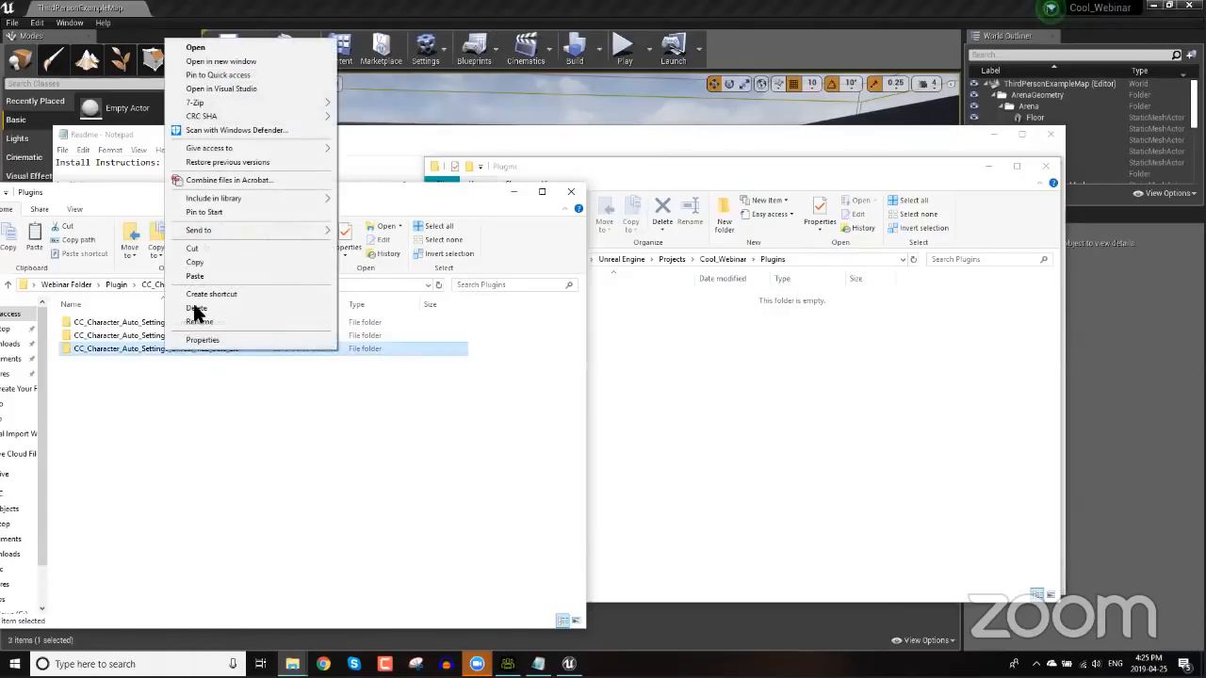
left_click(204, 262)
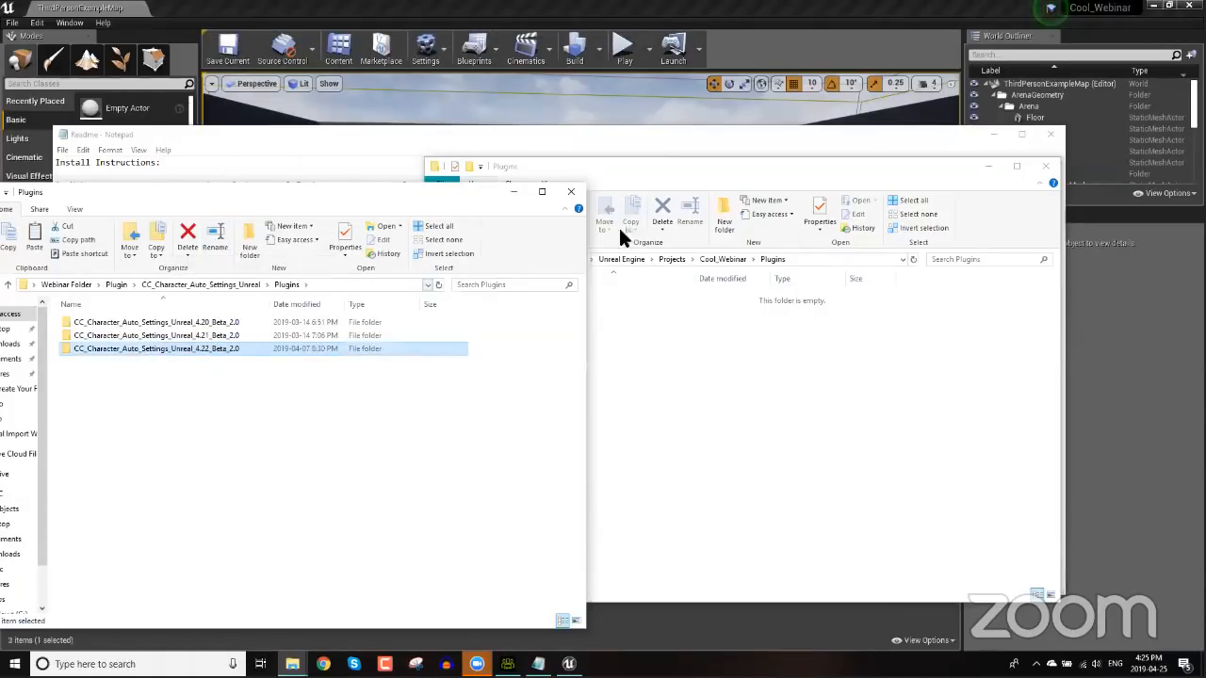
left_click(697, 182)
right_click(662, 409)
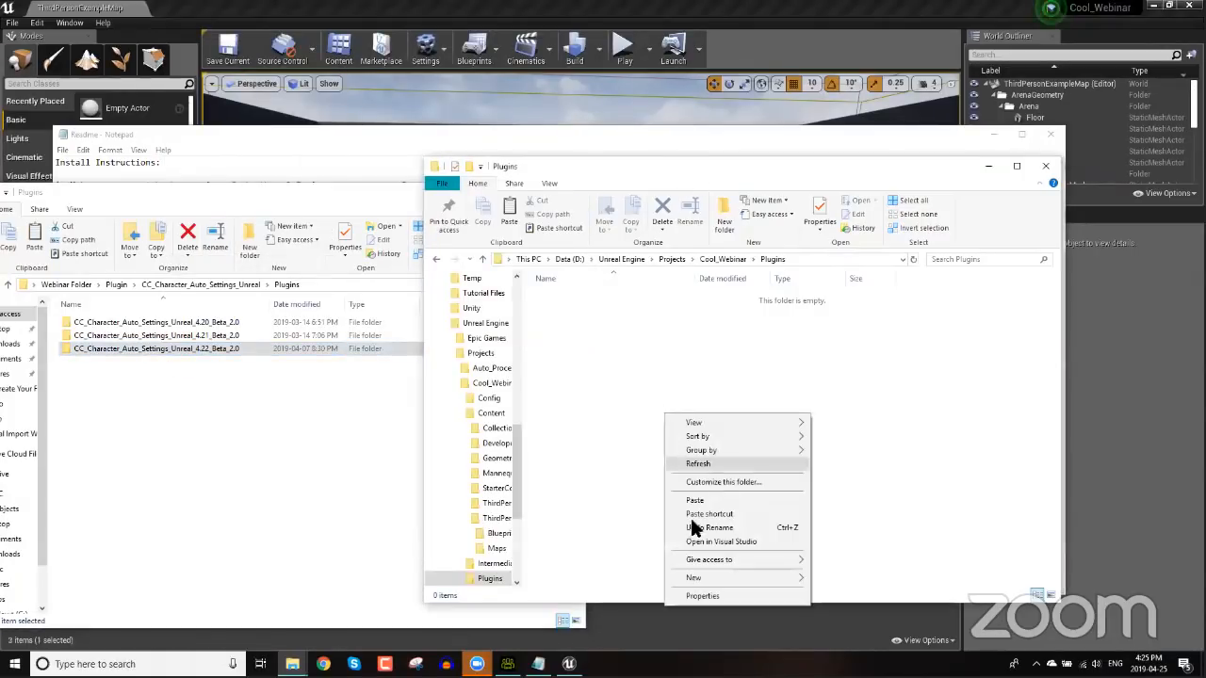
left_click(703, 502)
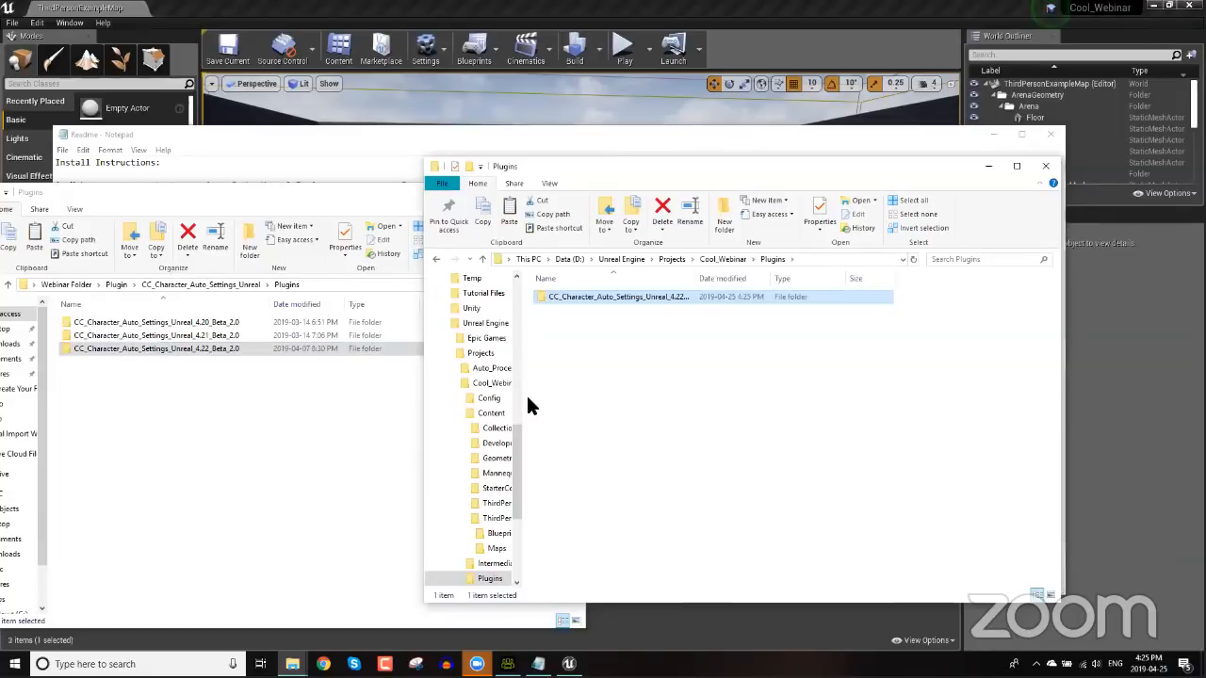
- Return to the CC_Character_Auto_Settings_Unreal folder, read the Readme's custom shader instruction about the Content folder, and close the Readme
left_click(195, 285)
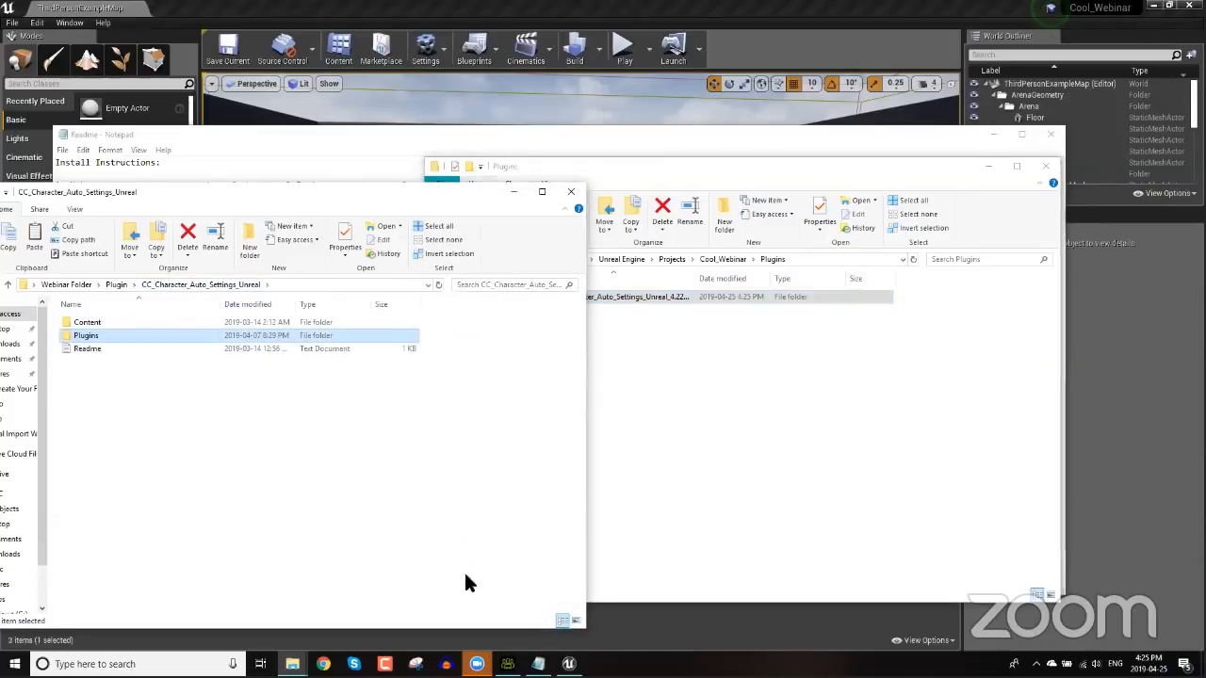
left_click(538, 663)
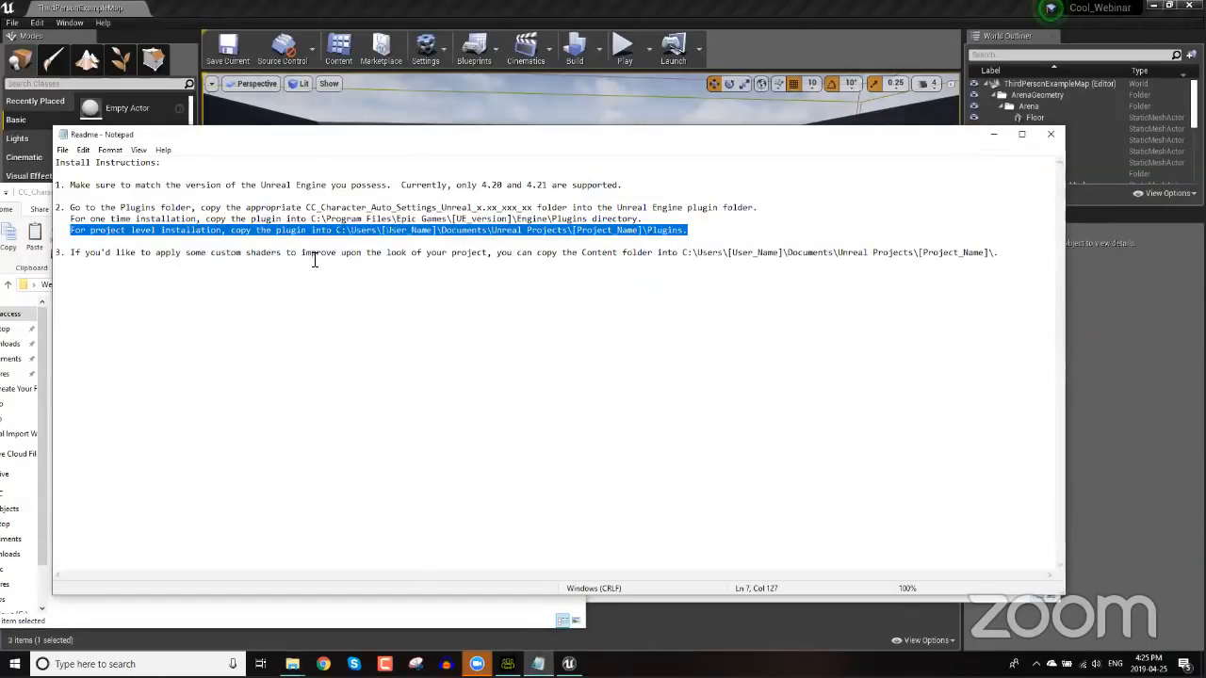
left_click_drag(228, 253, 741, 258)
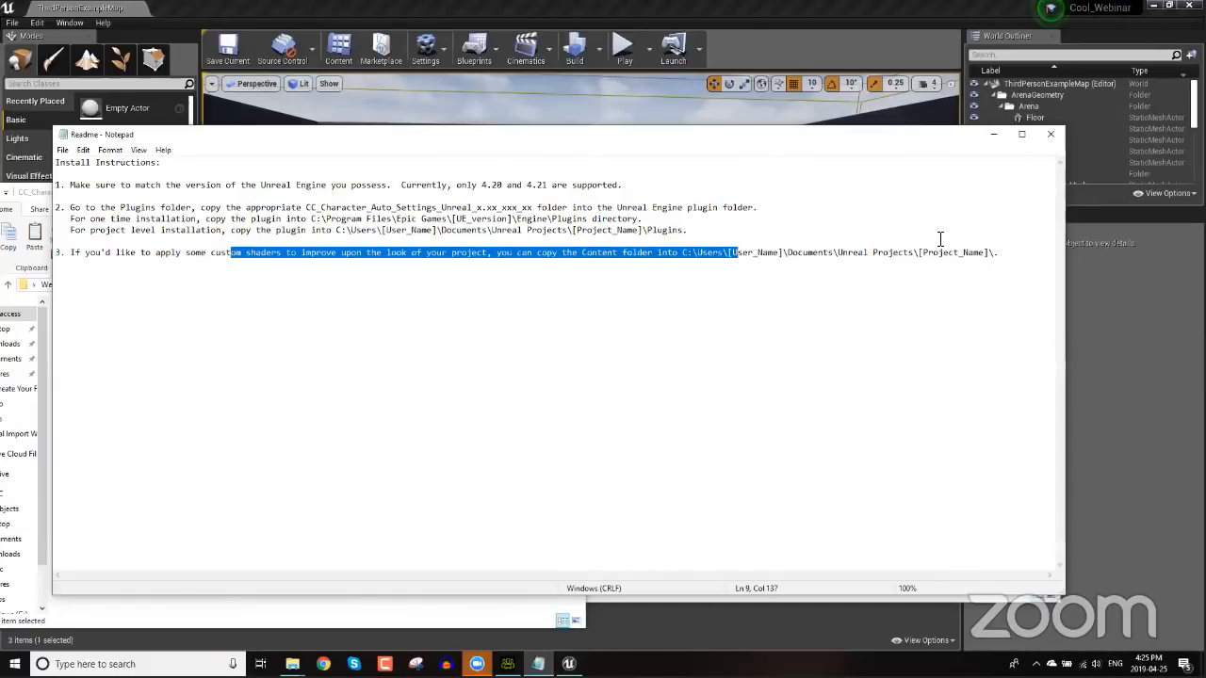
left_click_drag(924, 255, 984, 264)
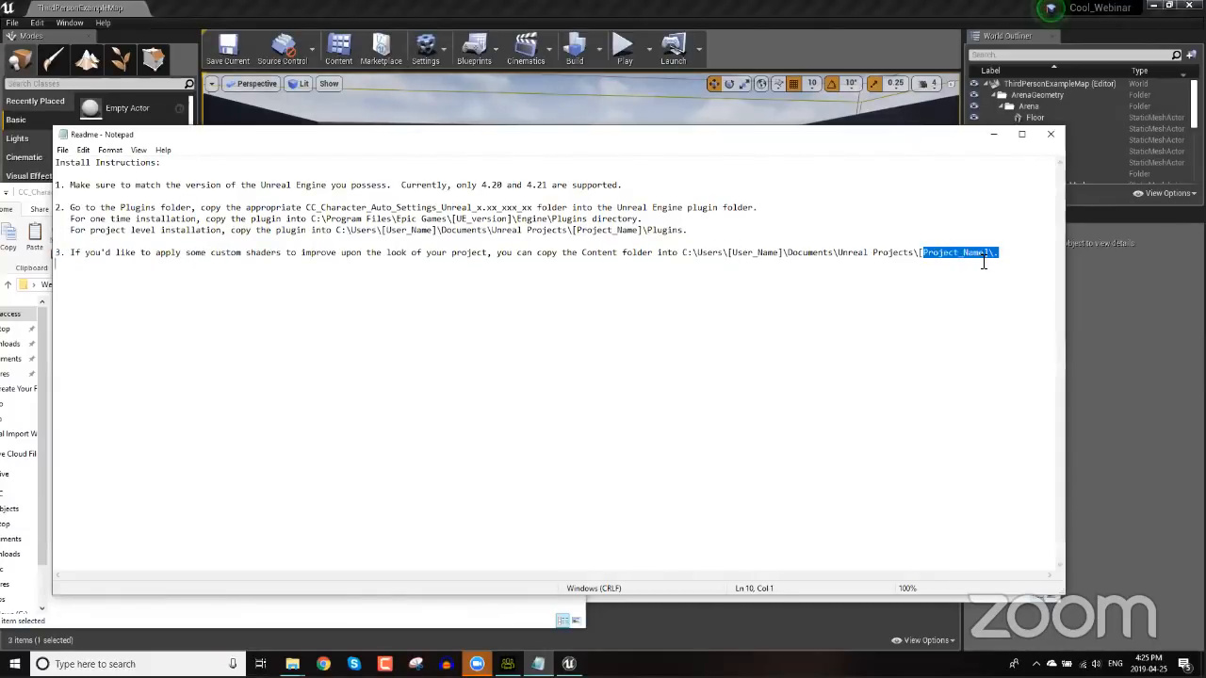
double_click(585, 254)
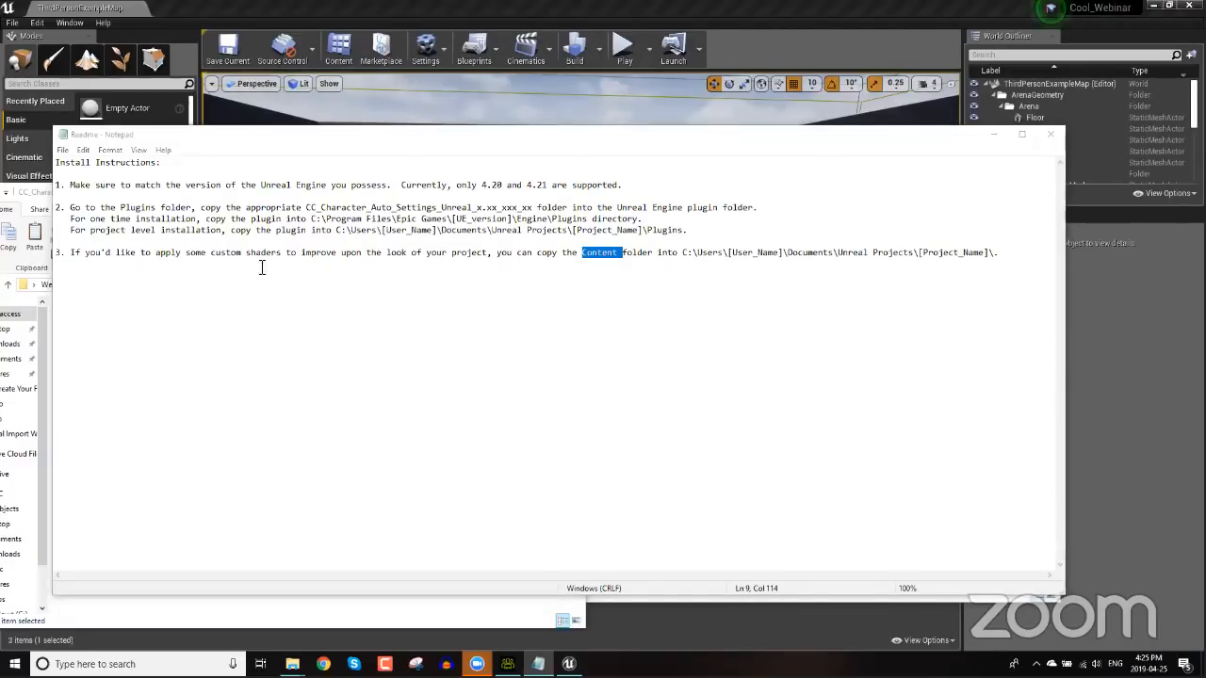
left_click(1041, 136)
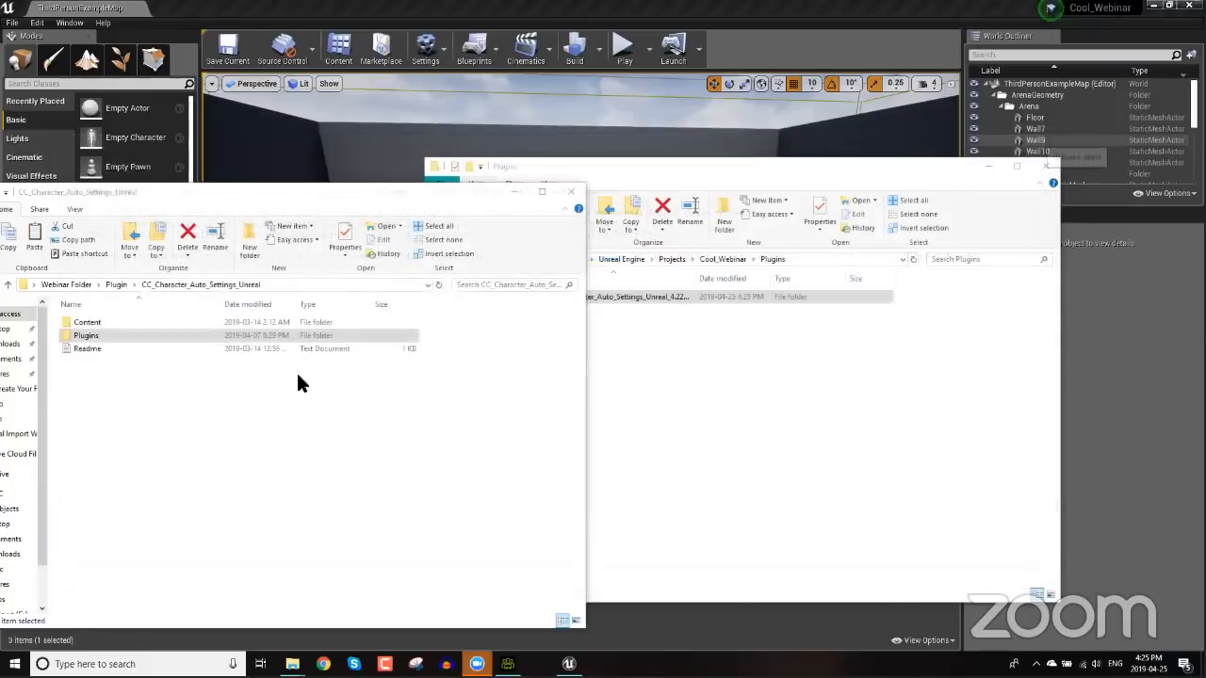
- Copy the plugin download's Content folder and go up to the Cool_Webinar project folder in the other window
left_click(98, 325)
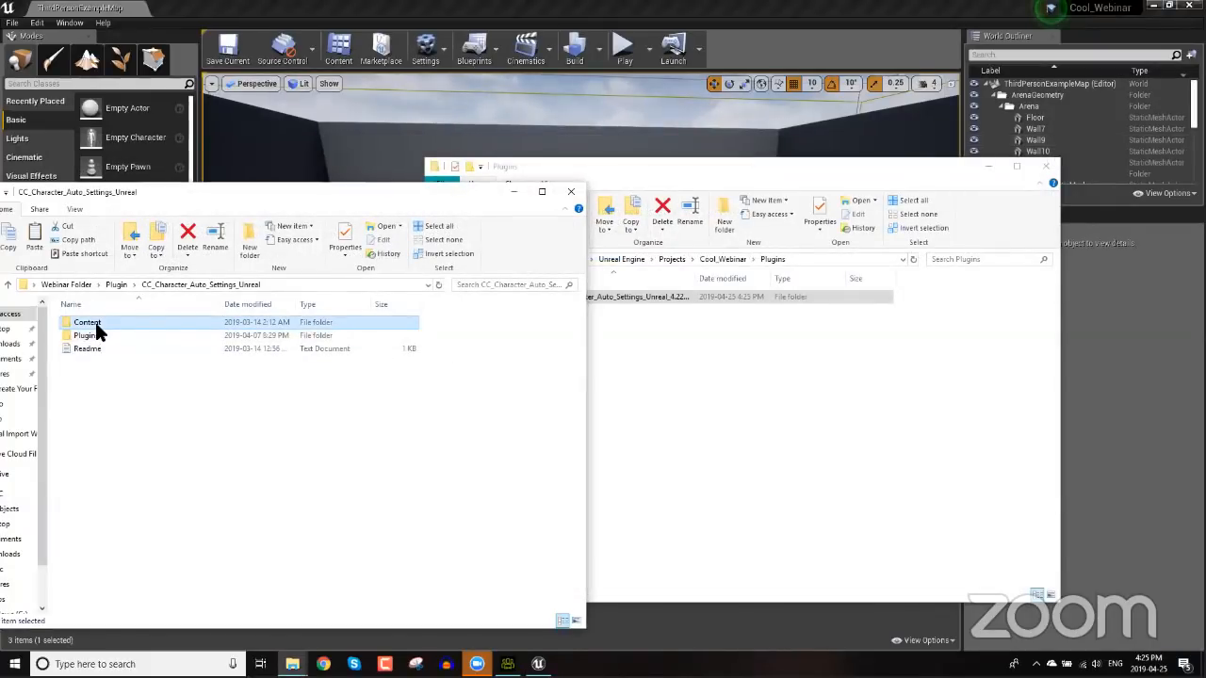
right_click(98, 326)
left_click(127, 551)
left_click(694, 163)
left_click(722, 259)
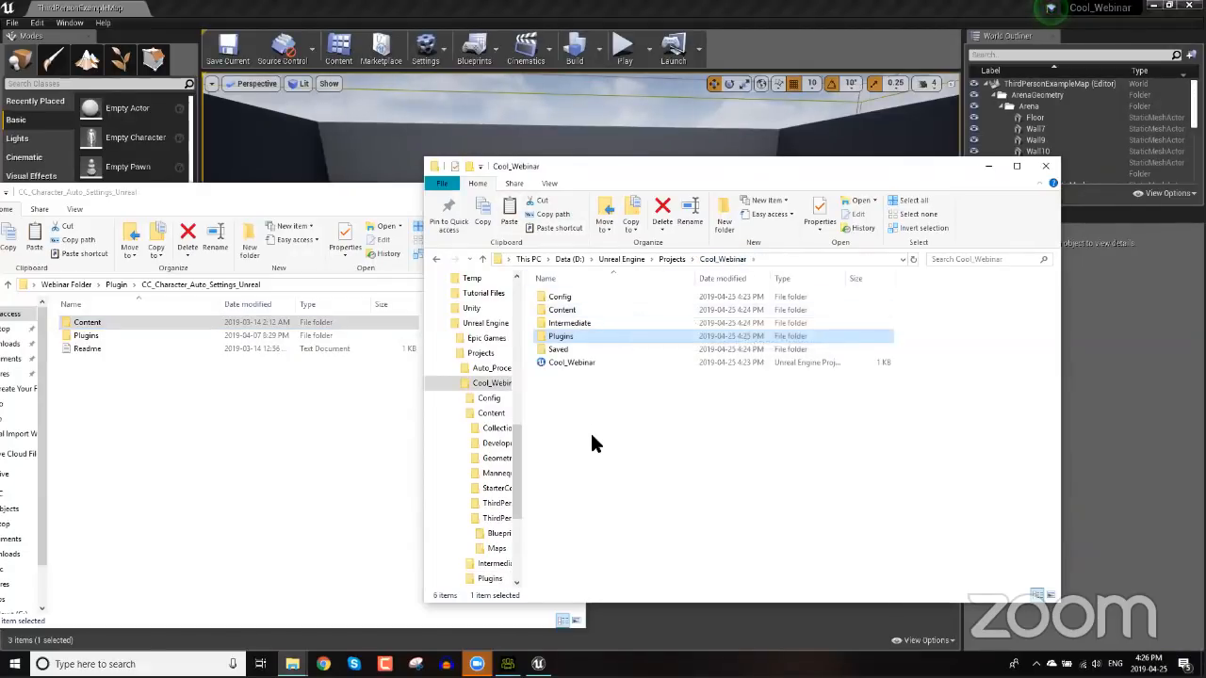
- Copy CC_Shaders from the plugin download's Content folder into the Cool_Webinar project's Content folder and close both folder windows
double_click(89, 323)
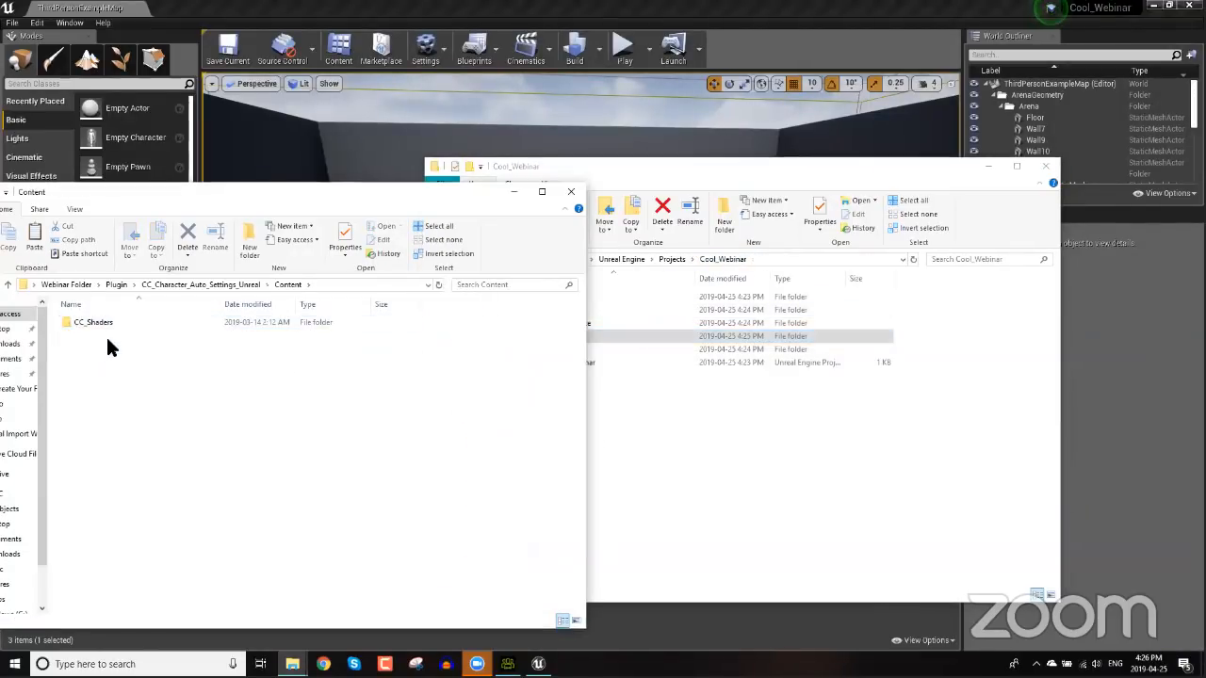
left_click(102, 328)
right_click(102, 328)
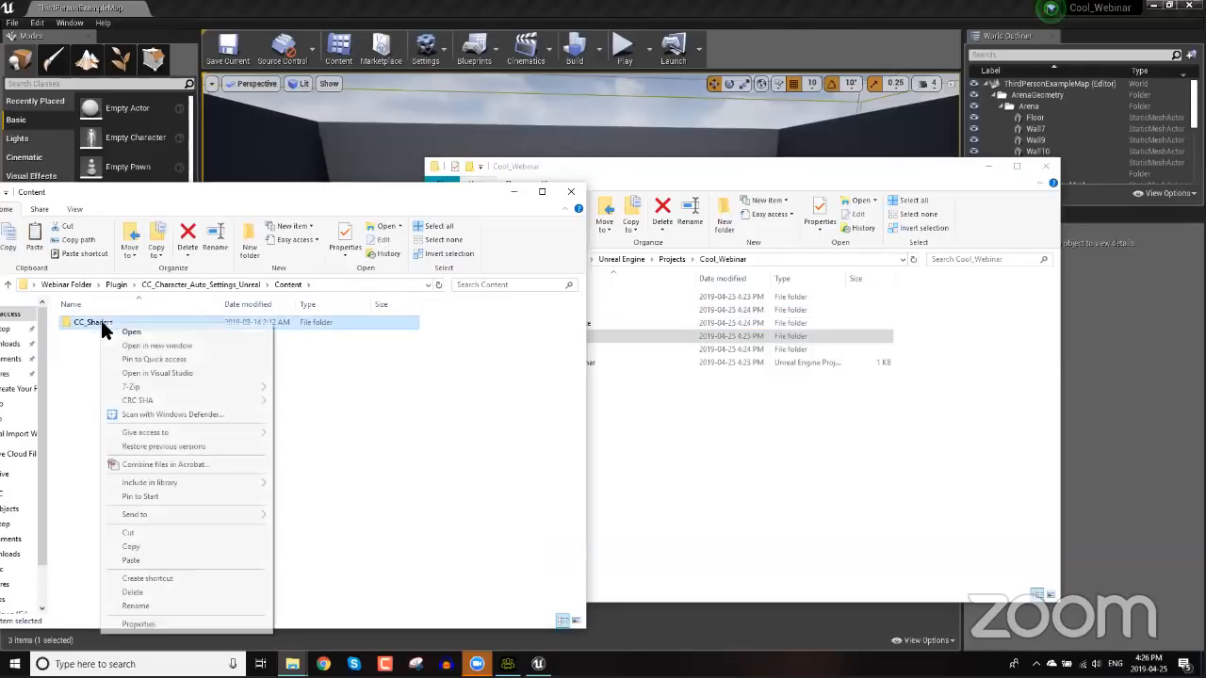
left_click(143, 539)
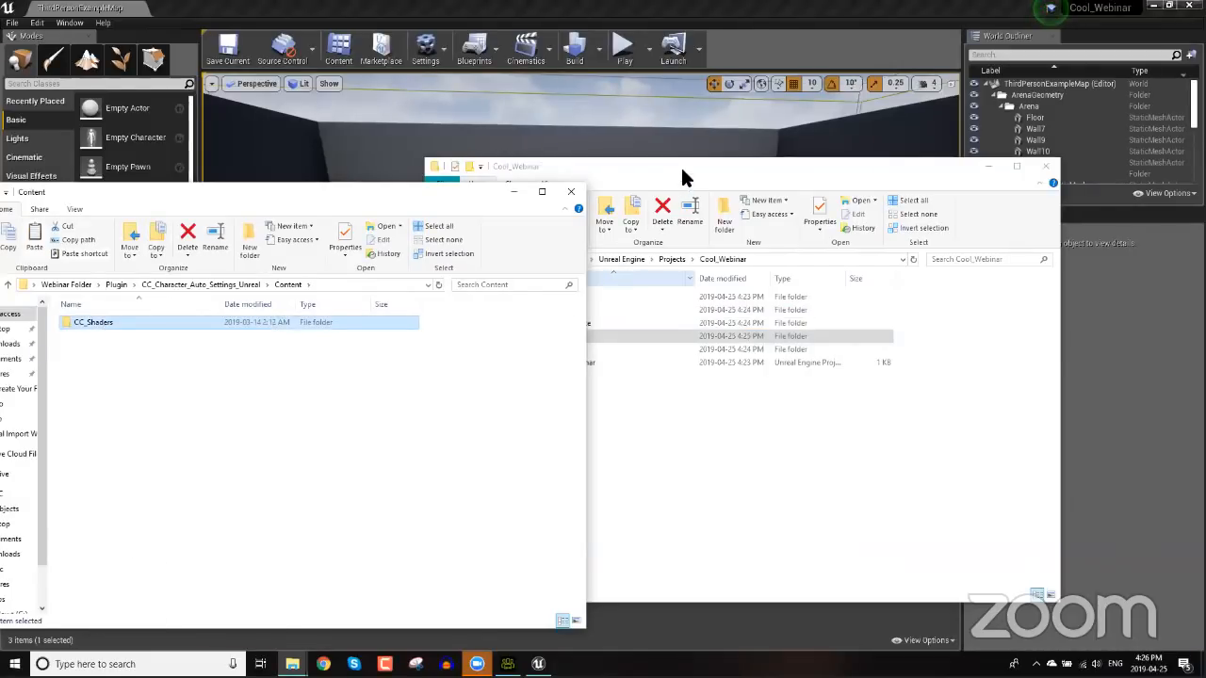
double_click(571, 310)
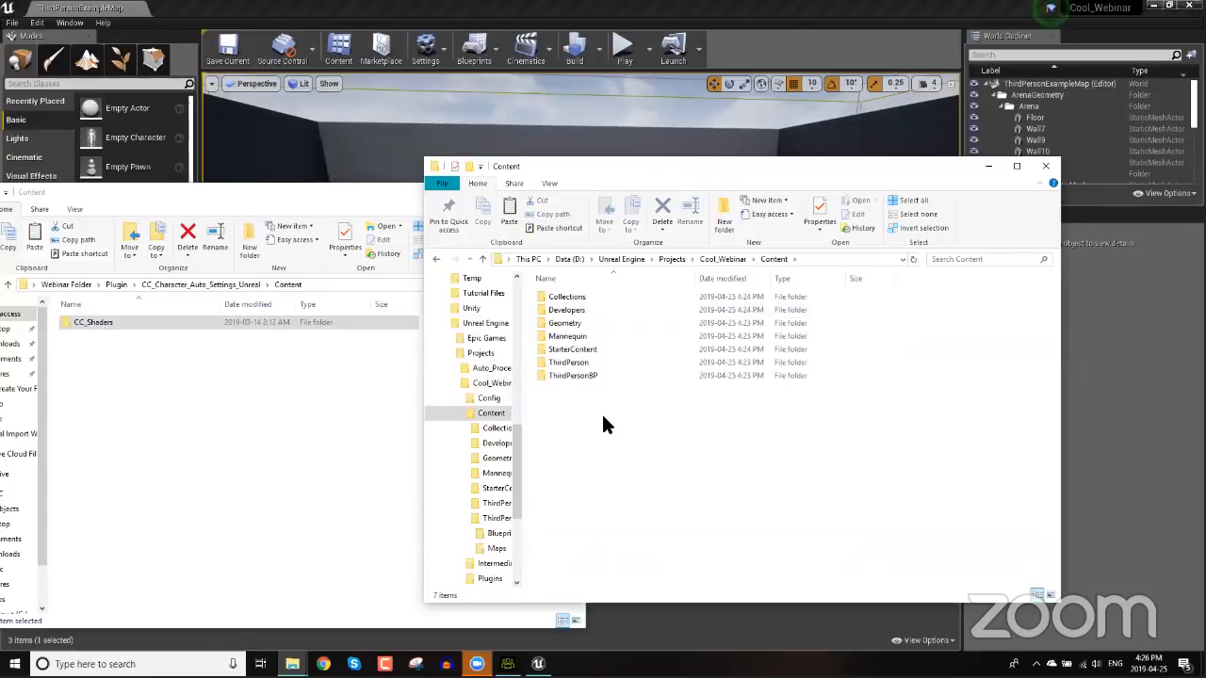
key("ctrl+v")
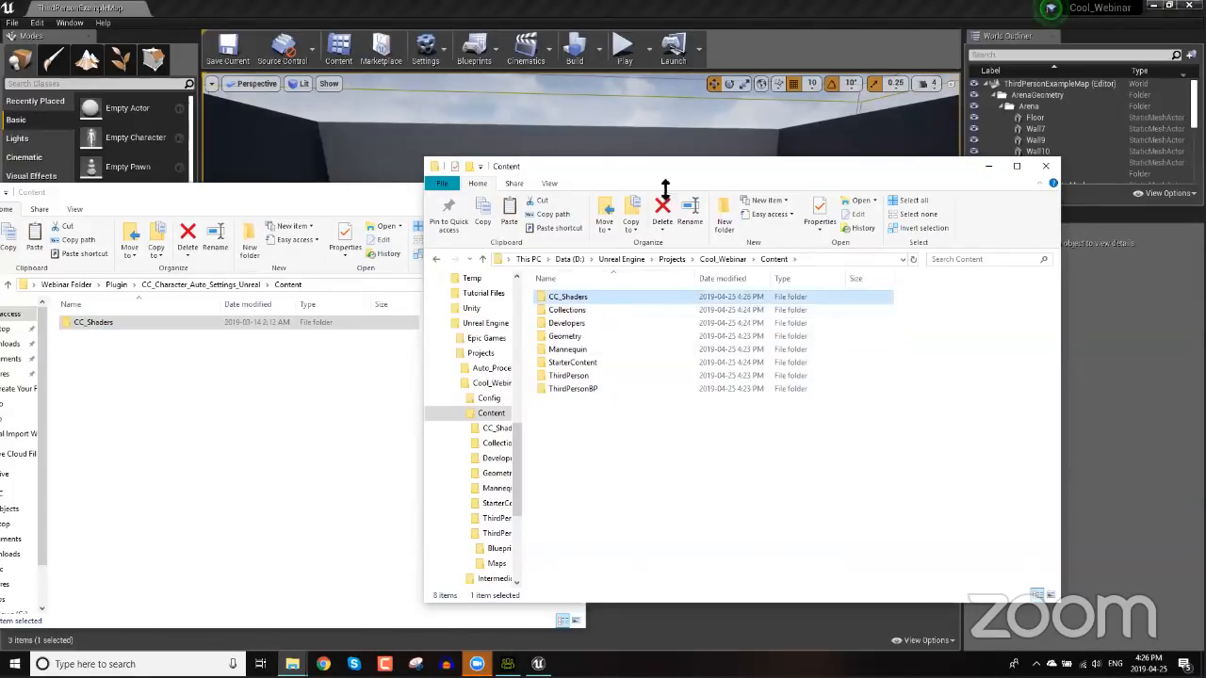
left_click(826, 29)
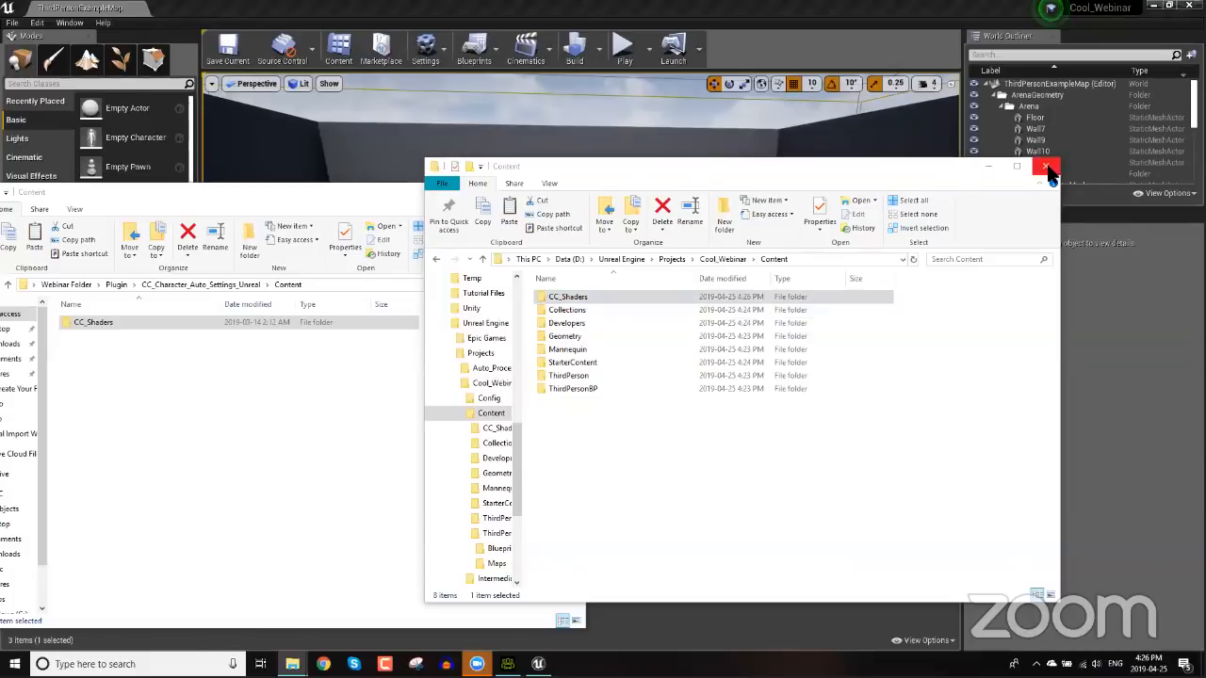
left_click(1045, 166)
left_click(571, 192)
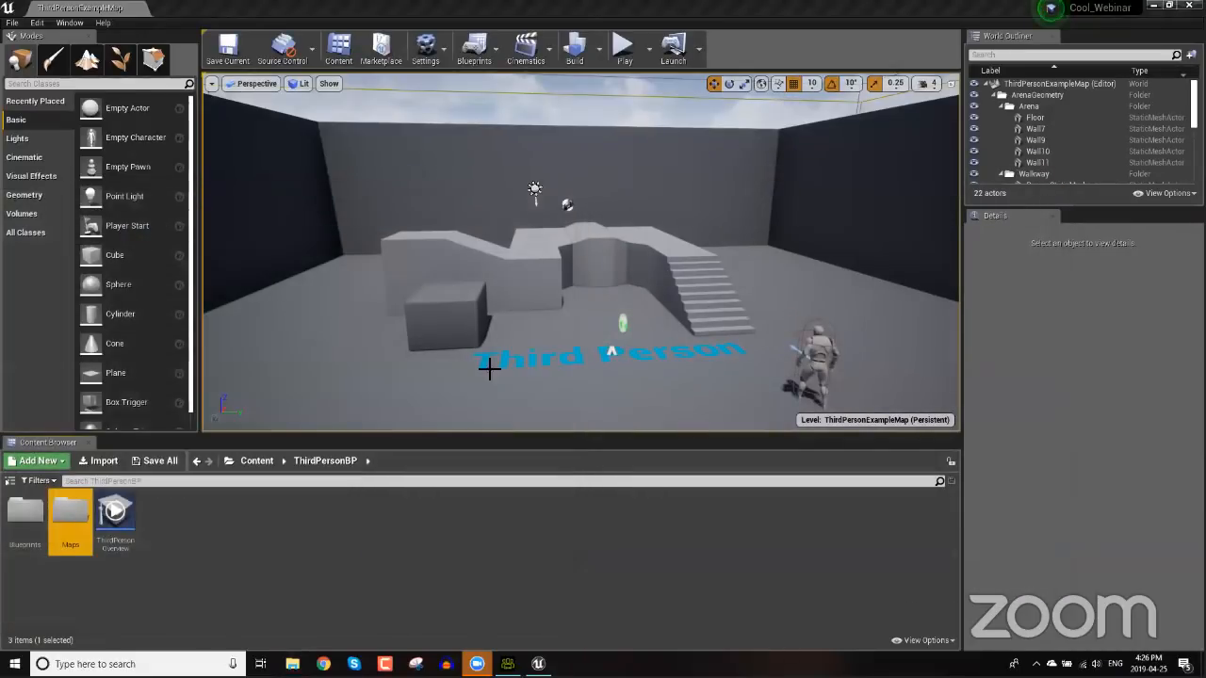
- Show the project's top-level Content folder in the Unreal Editor and look through the Built-In categories of the Plugins window
left_click(237, 514)
left_click(256, 461)
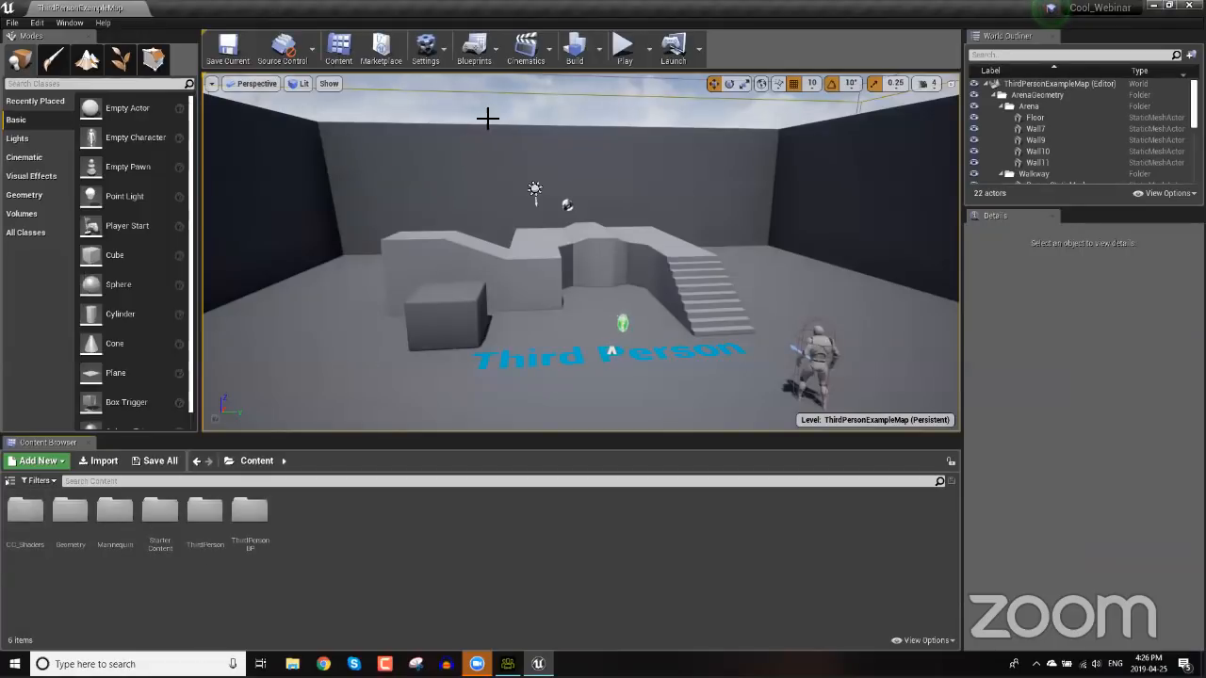
left_click(37, 22)
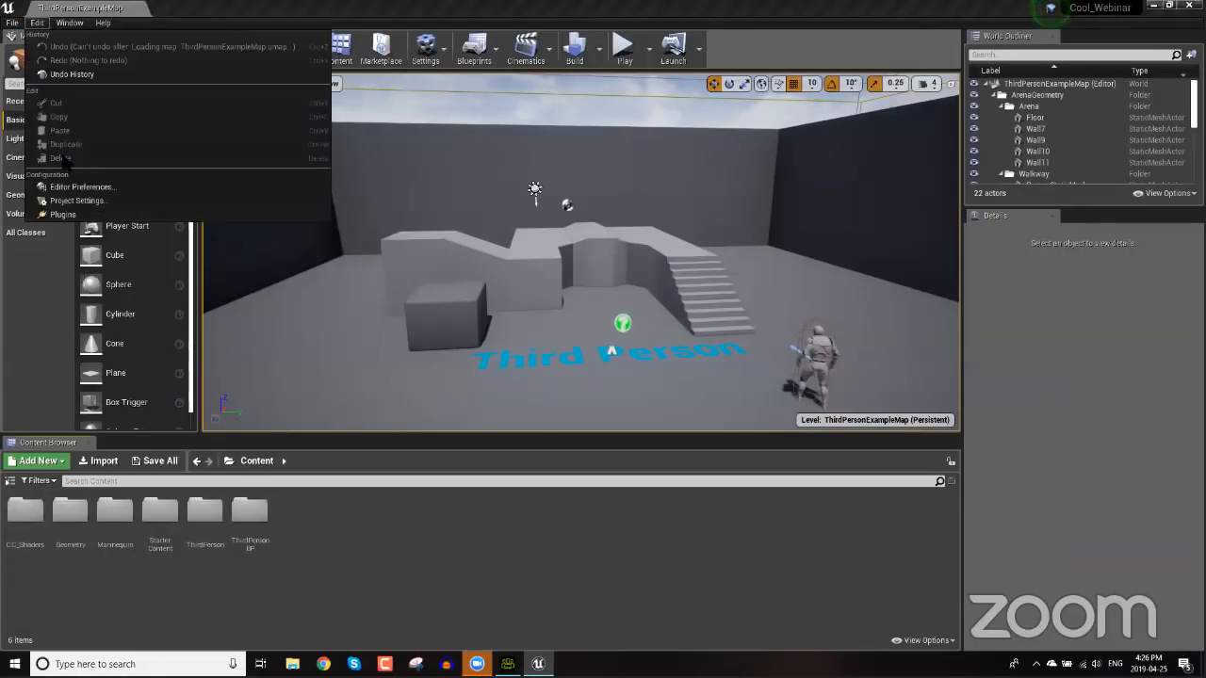
left_click(63, 215)
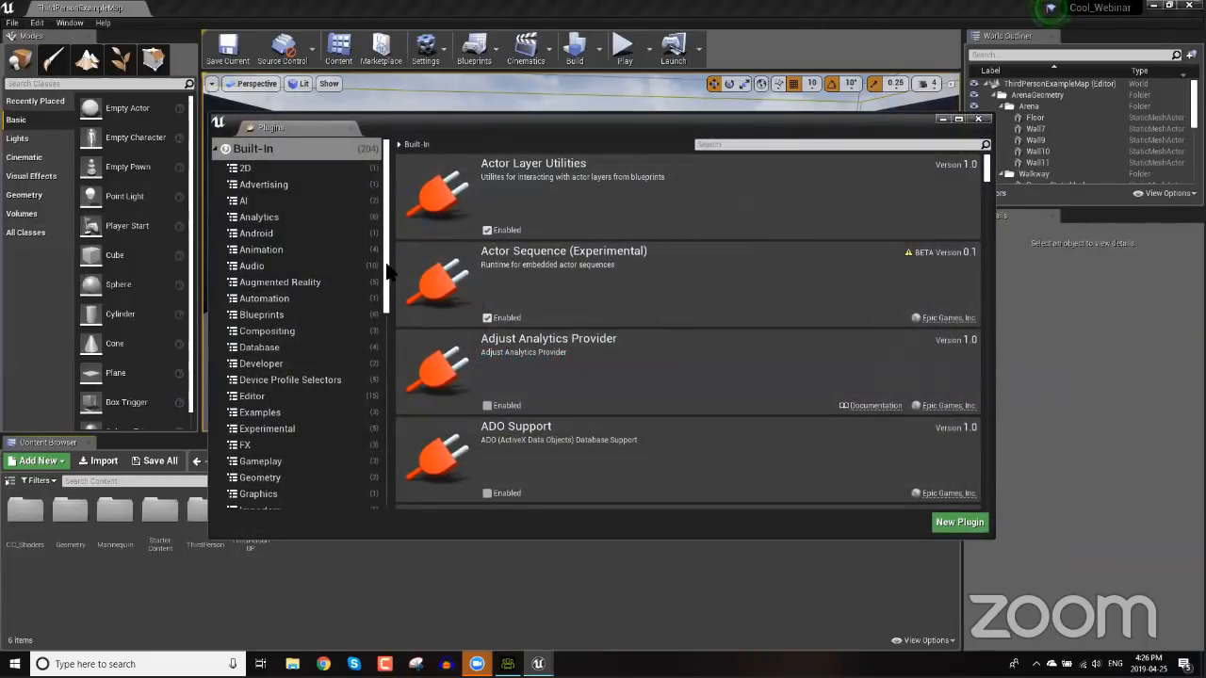
scroll(370, 452, "down", 10)
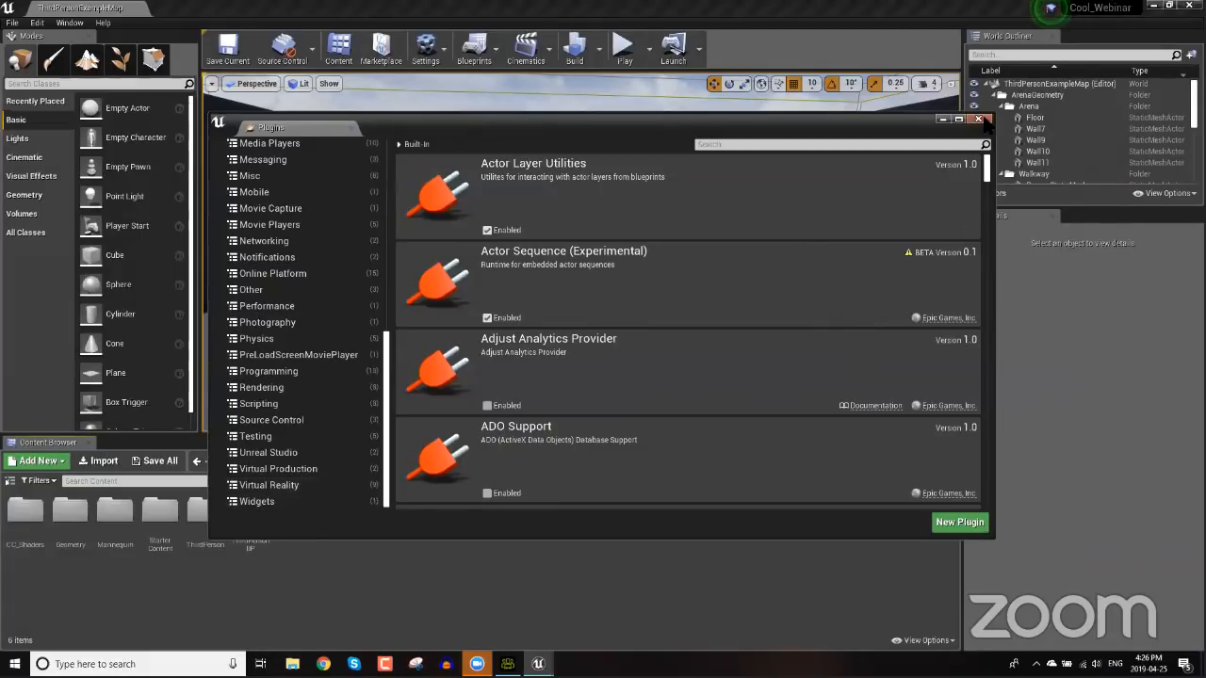
- Close the Plugins window and the editor, and reopen the Cool_Webinar project from the Epic Games Launcher
left_click(978, 119)
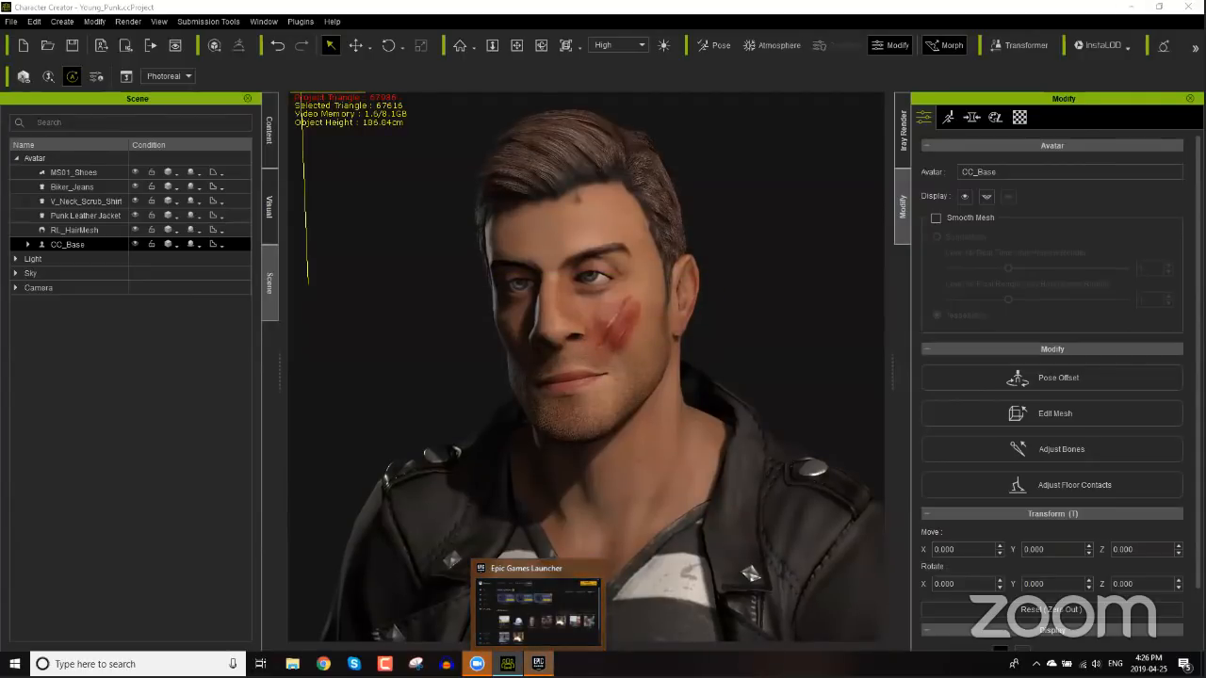
left_click(538, 664)
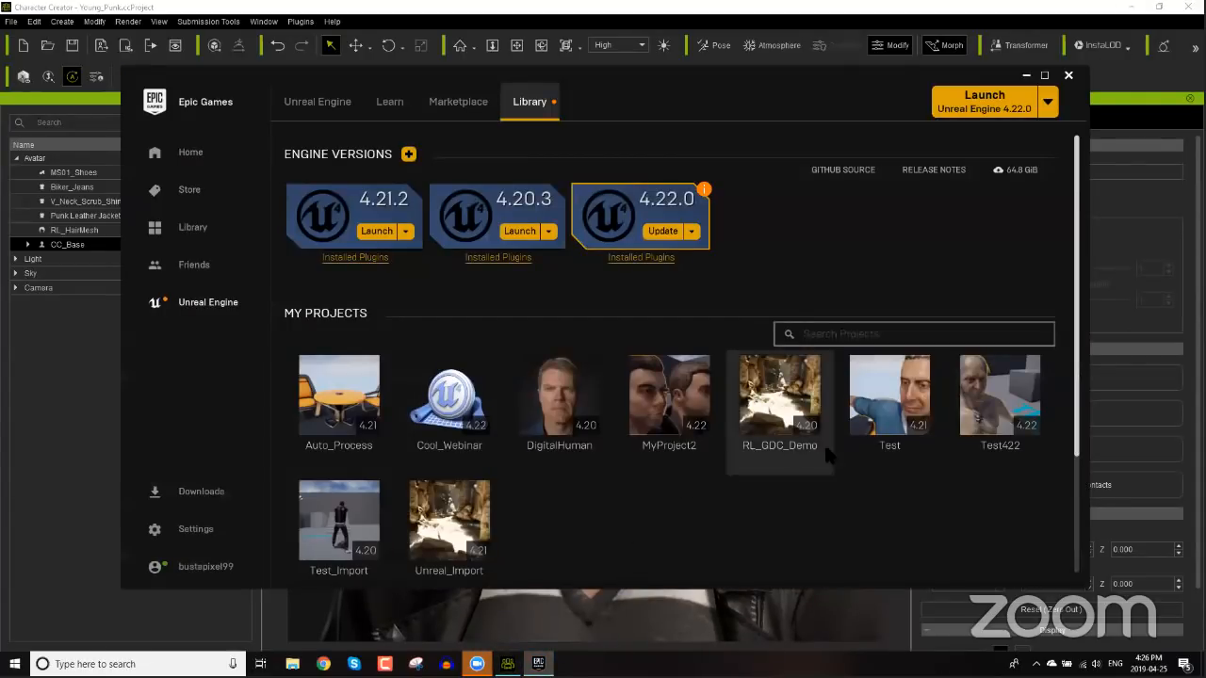
double_click(449, 398)
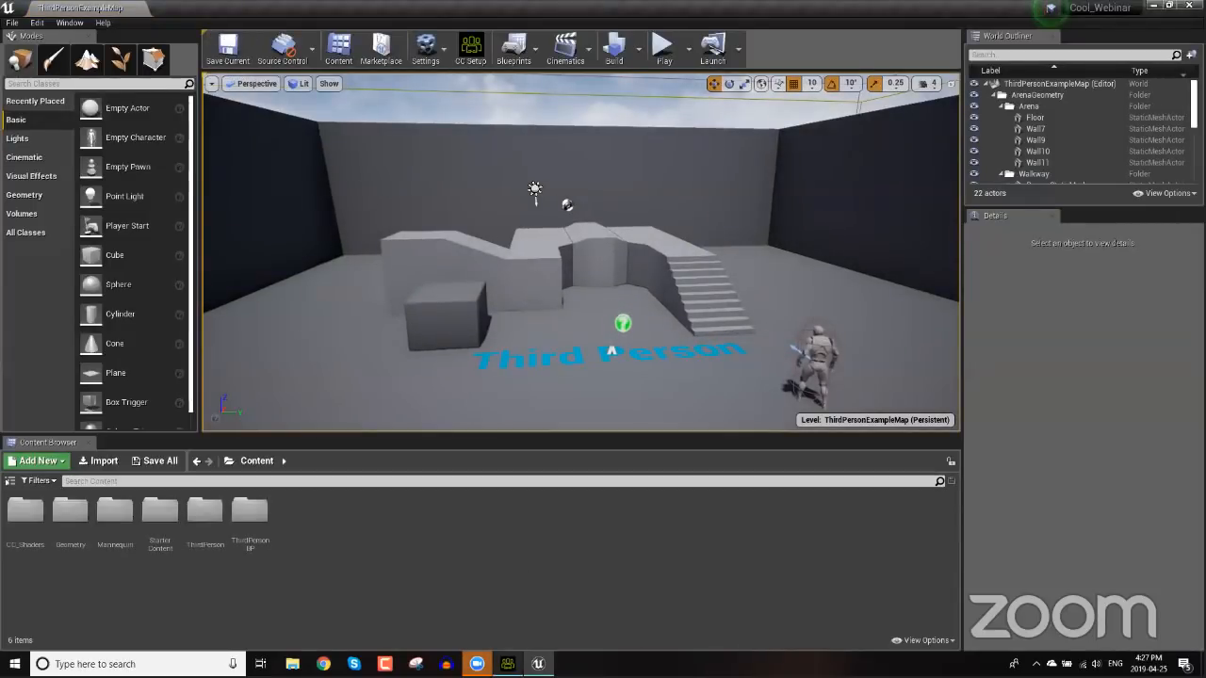
- Switch to Character Creator and inspect the CC_Base mesh in a wireframe display, returning it to normal shading
left_click(508, 665)
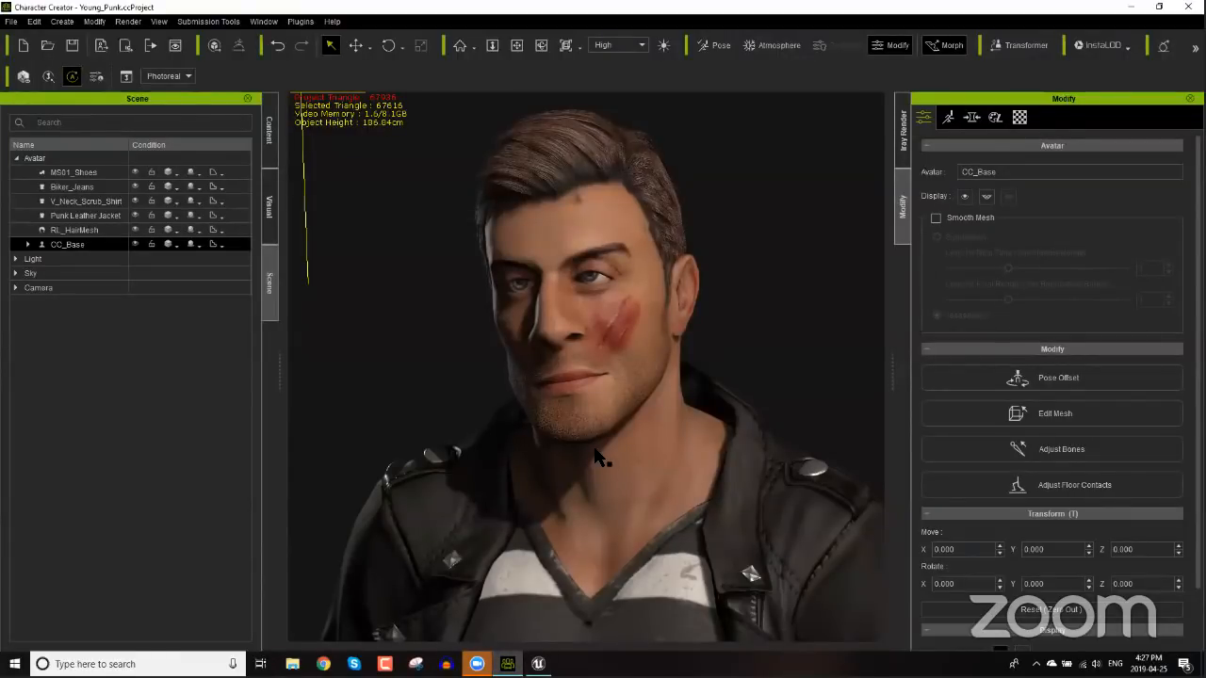
right_click(170, 247)
left_click(197, 312)
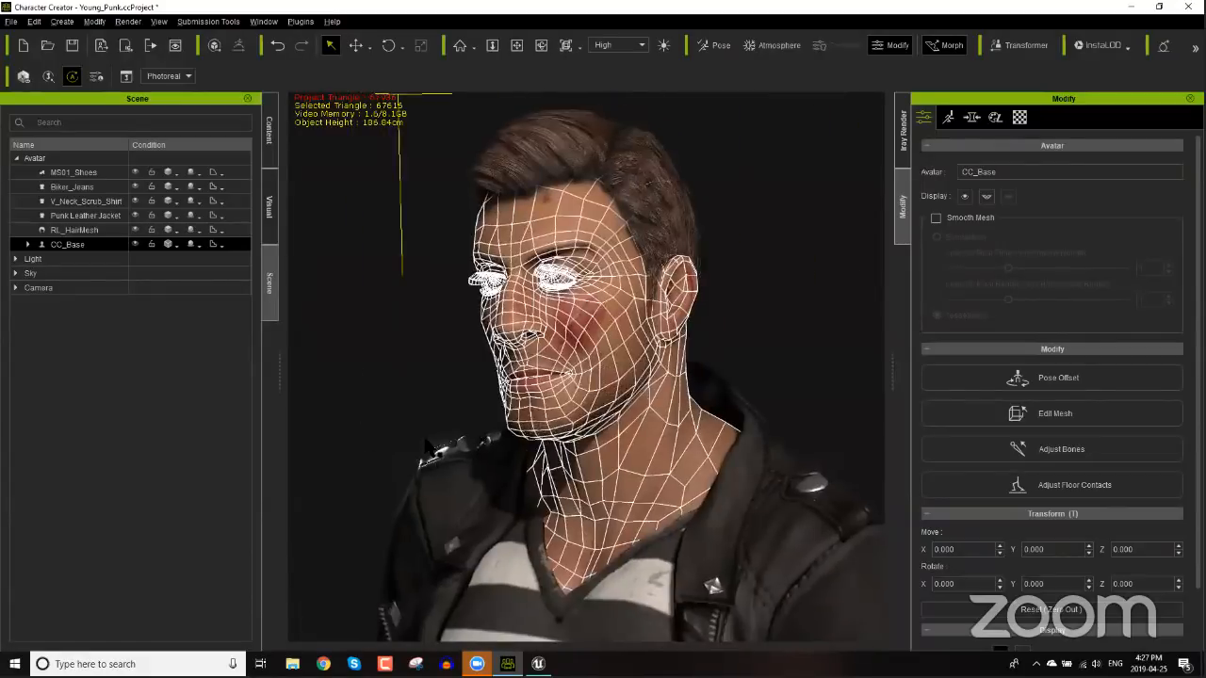
left_click(177, 248)
- Examine the character's face, hair and jacket up close and from several angles
middle_click_drag(617, 482, 616, 420)
scroll(617, 421, "down", 5)
right_click_drag(756, 429, 862, 403)
right_click_drag(466, 383, 541, 377)
middle_click_drag(643, 345, 637, 360)
scroll(637, 360, "up", 5)
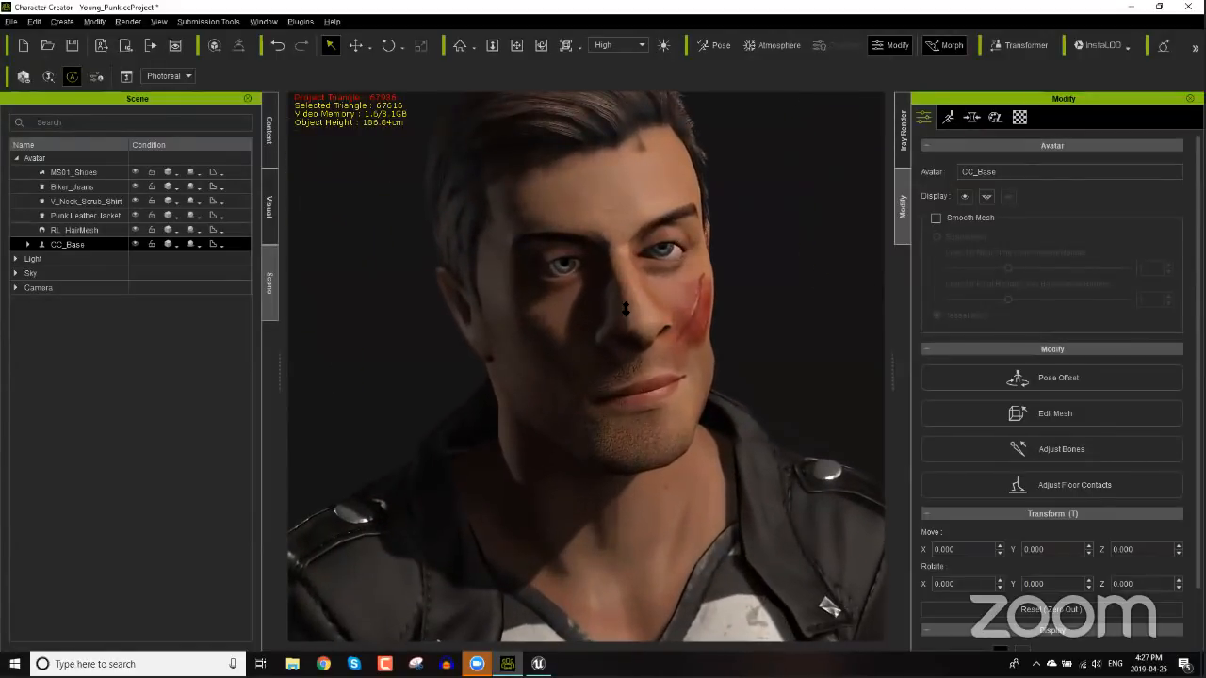
scroll(626, 311, "up", 3)
middle_click_drag(627, 277, 618, 396)
right_click_drag(673, 399, 744, 347)
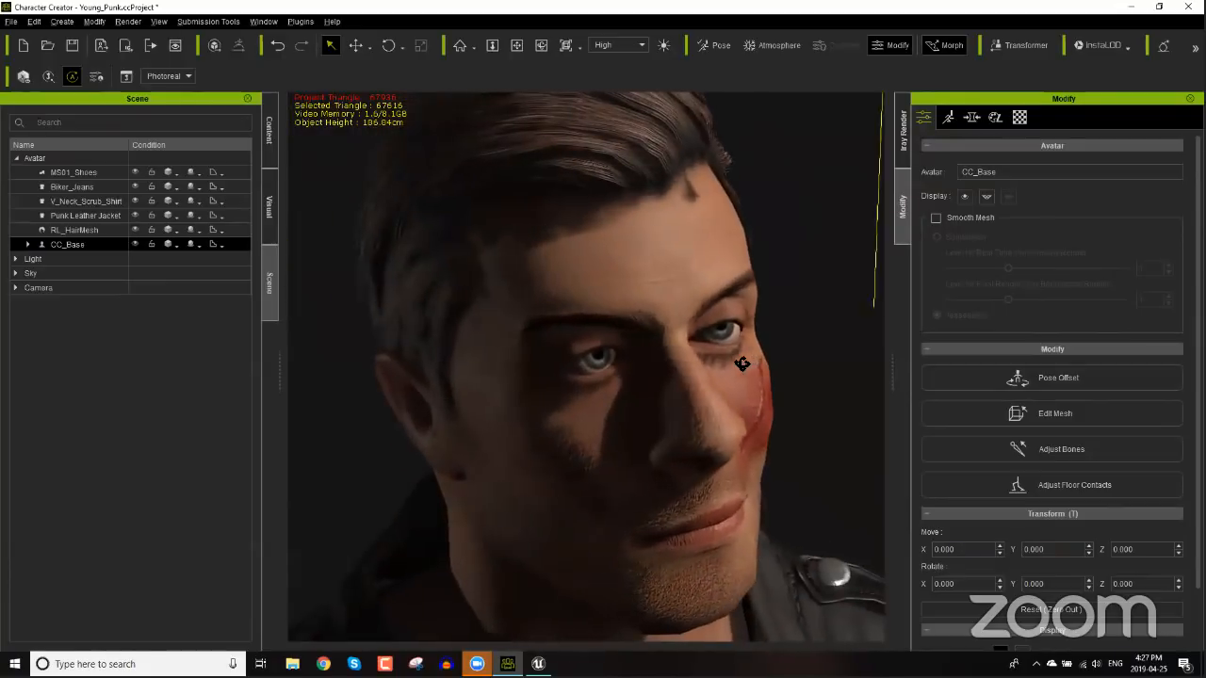
scroll(740, 364, "down", 2)
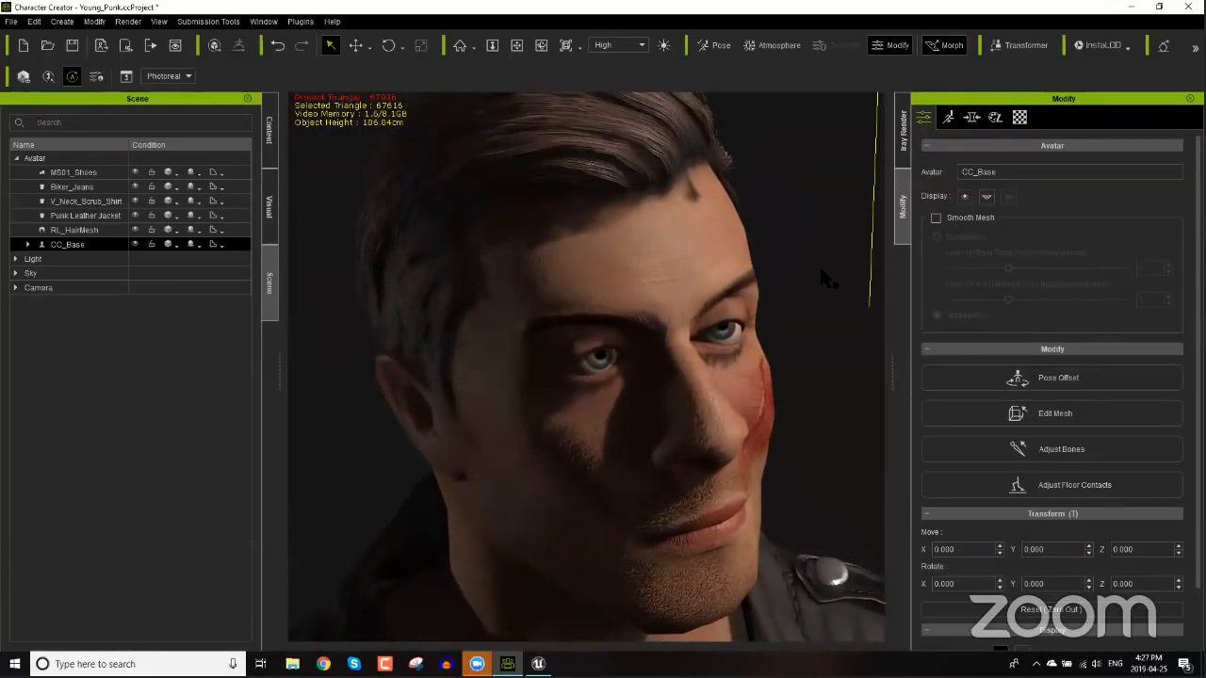
scroll(672, 273, "down", 5)
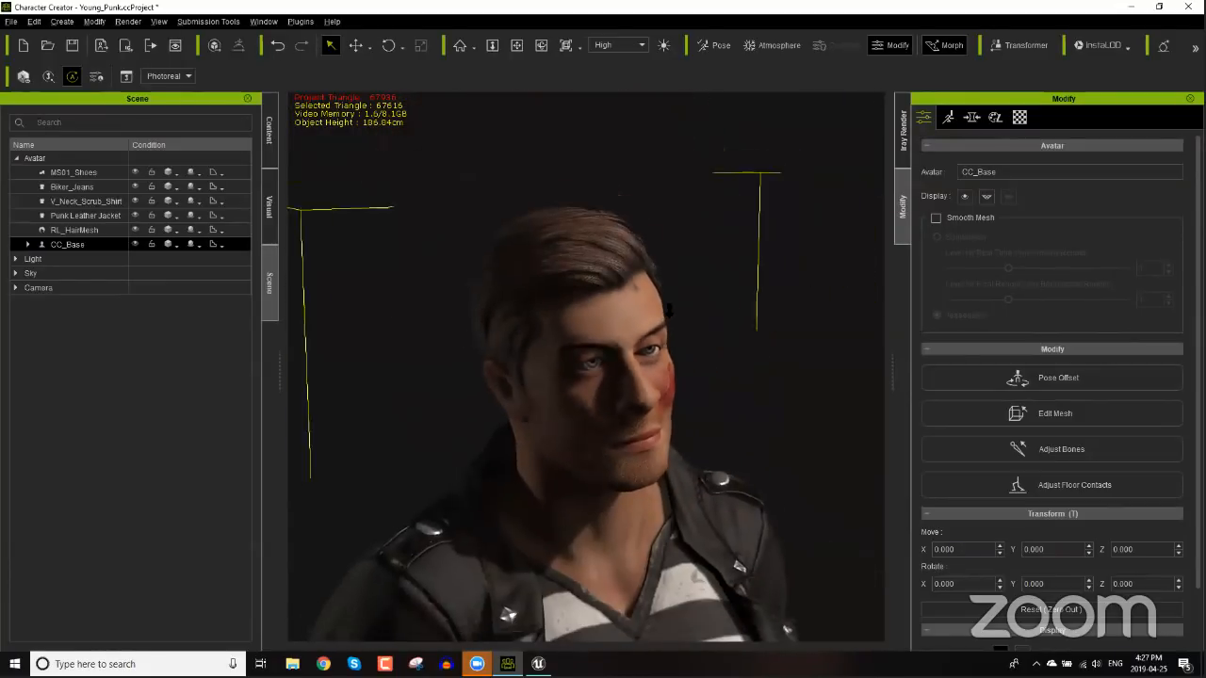
- Set up an FBX (Clothed Character) export with the Unreal preset, motion excluded and Delete Hidden Mesh enabled, and review the advanced settings
right_click_drag(669, 311, 599, 340)
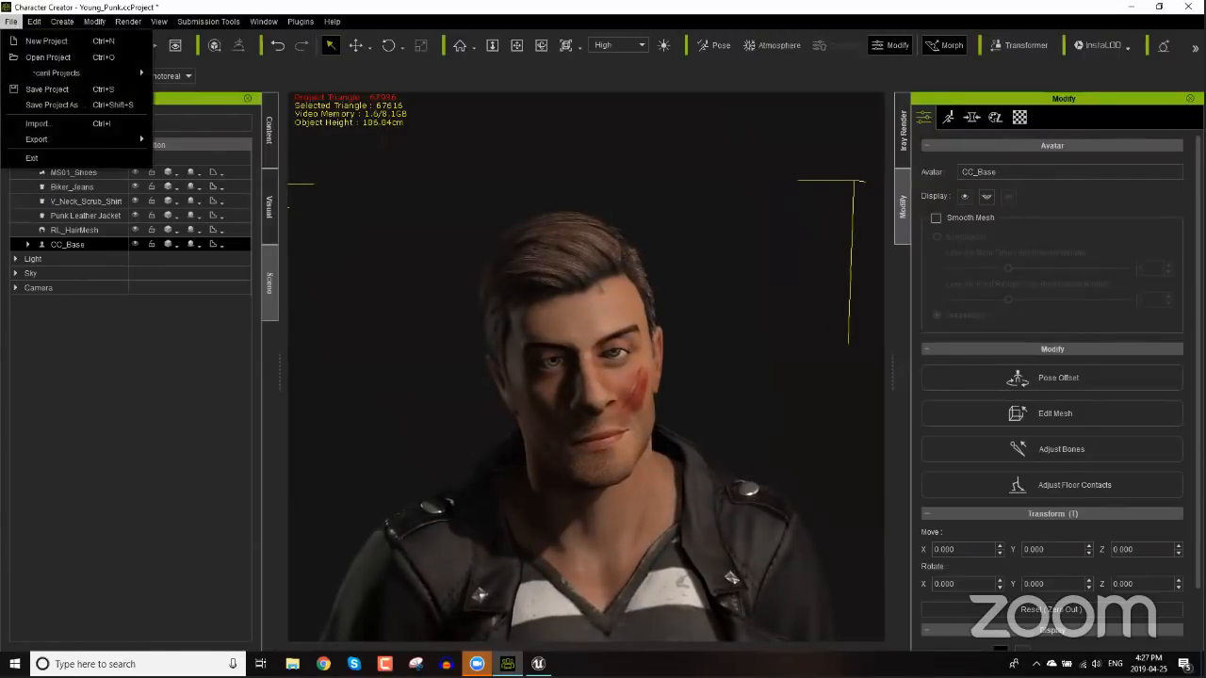
left_click(10, 21)
mouse_move(52, 142)
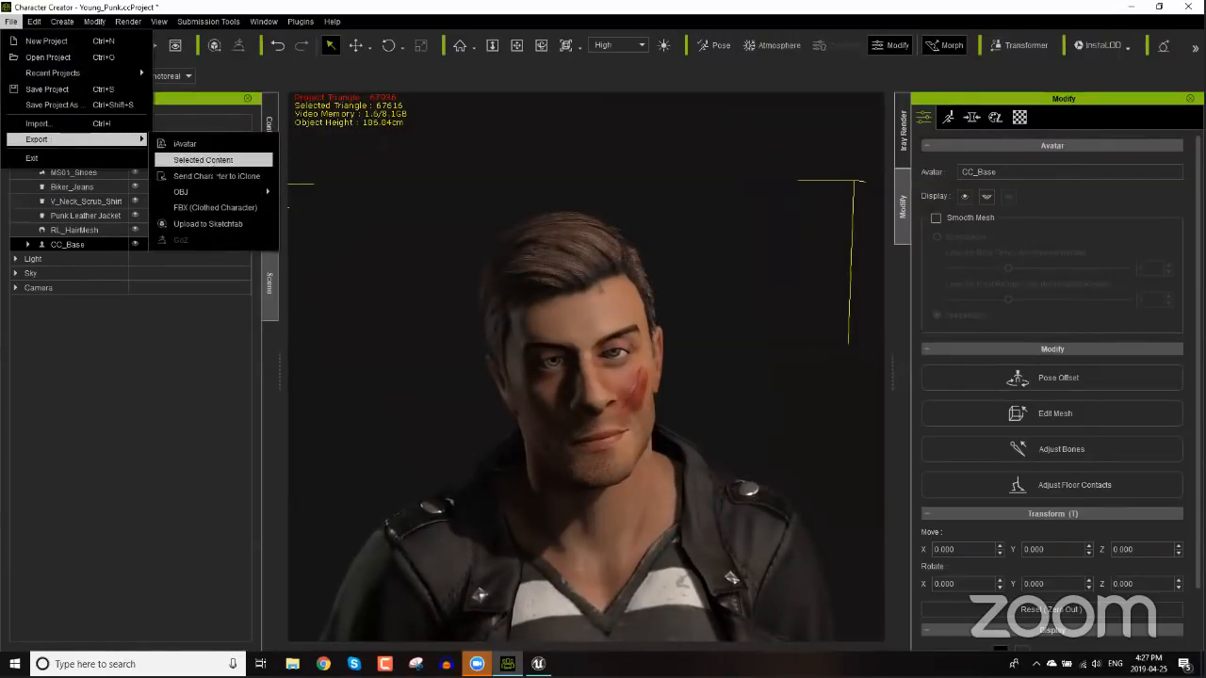
left_click(210, 208)
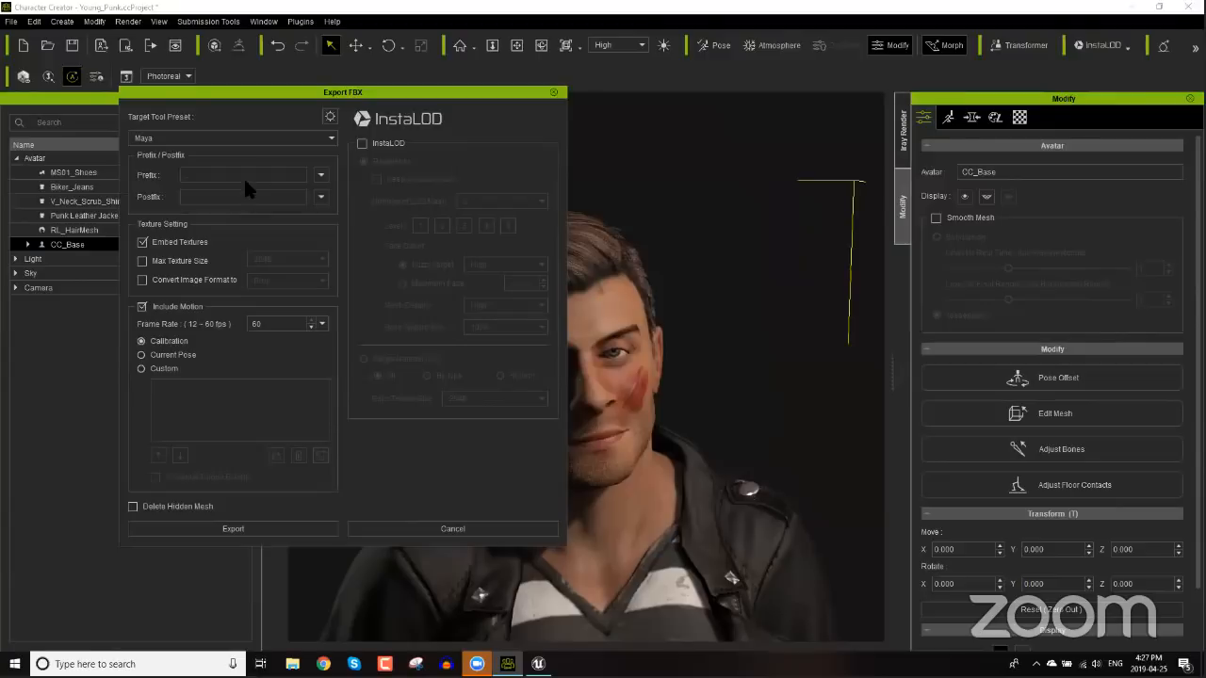
left_click(232, 138)
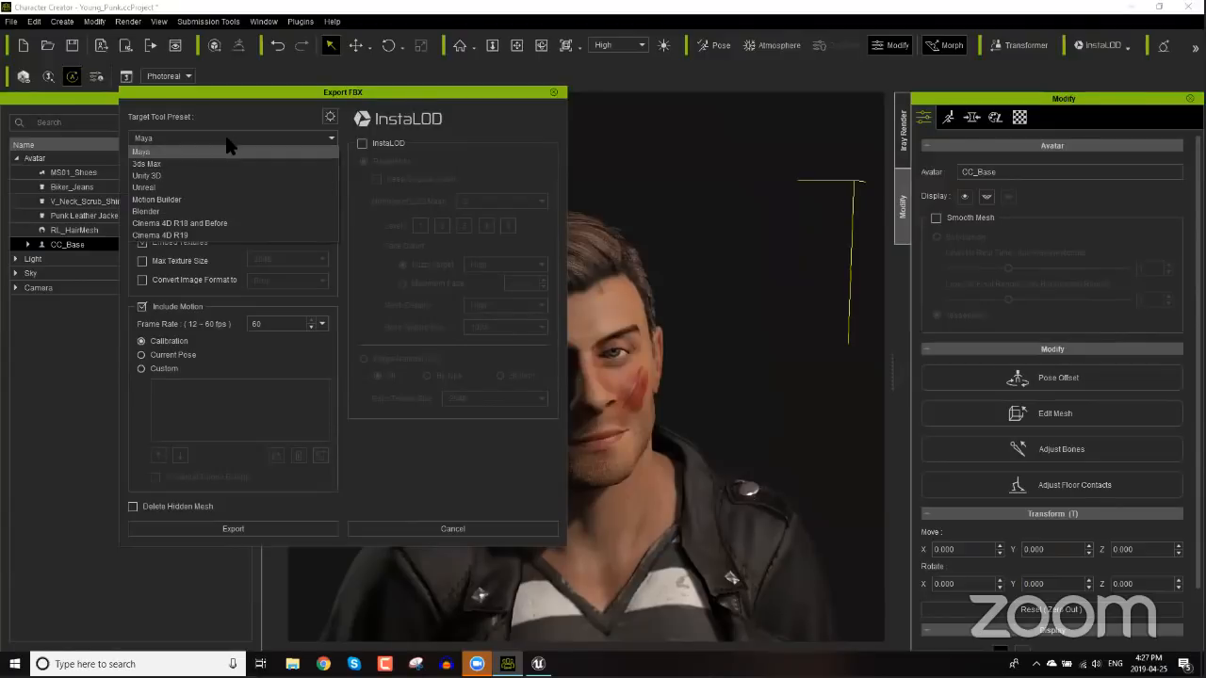
left_click(187, 187)
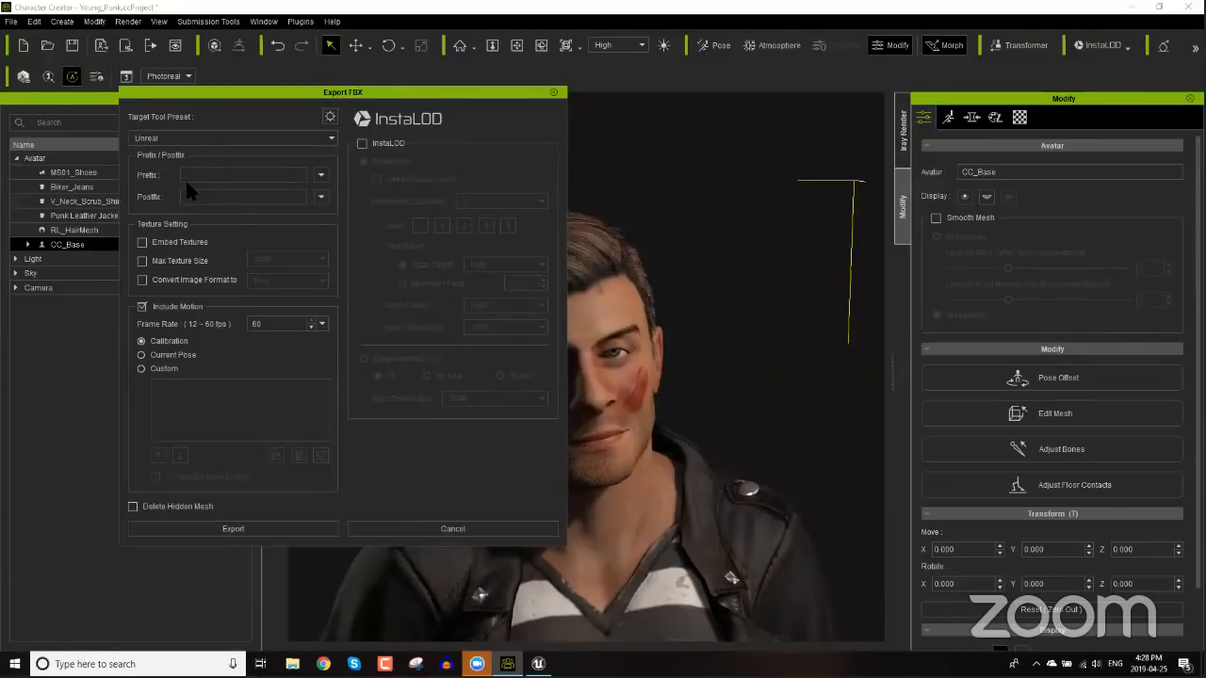
left_click(179, 307)
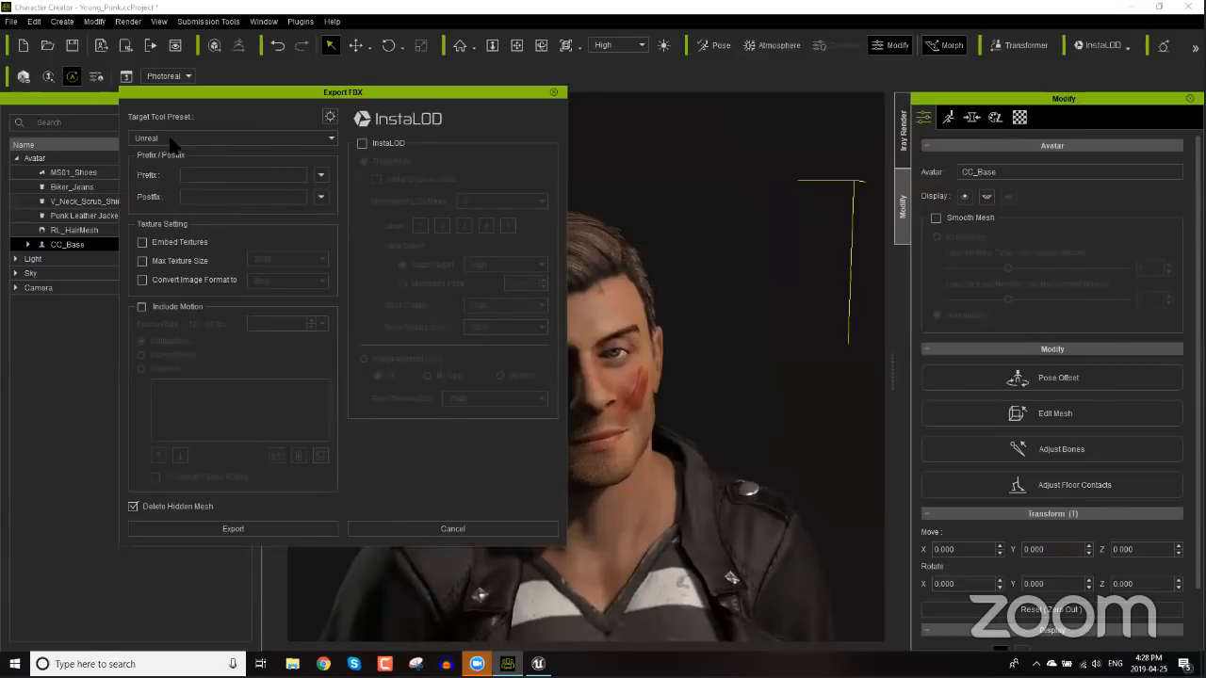
left_click(329, 117)
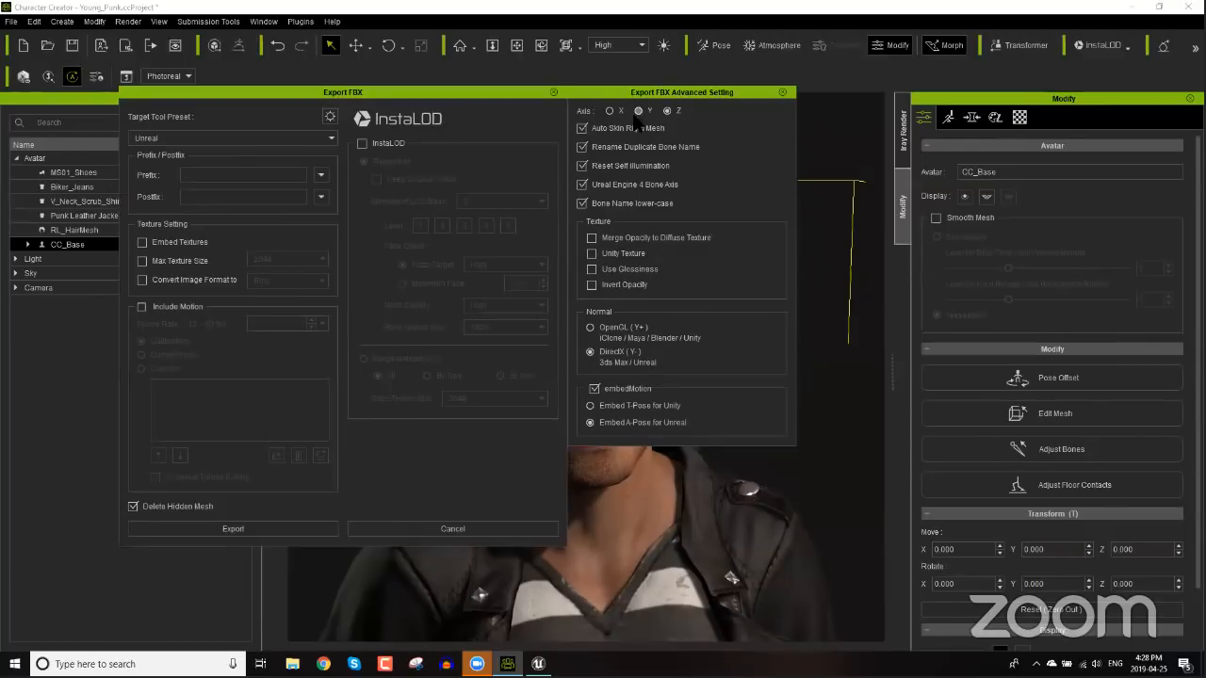
left_click(783, 92)
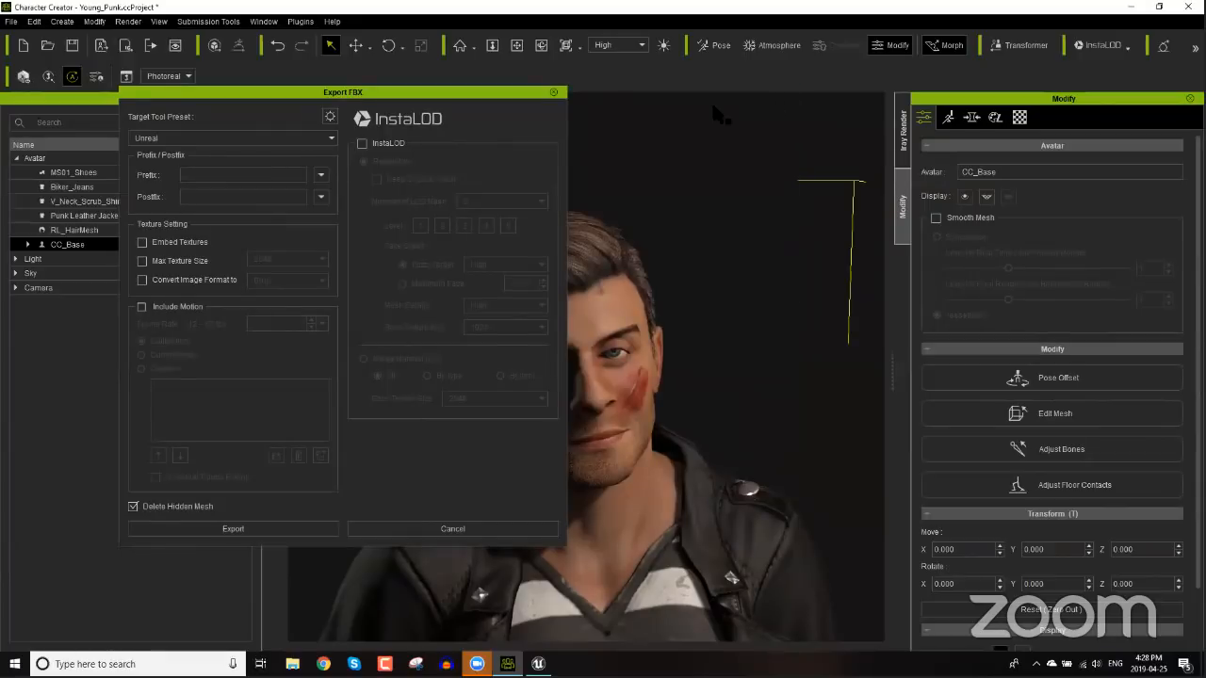
- Enable InstaLOD's Remesher for the FBX export, keeping the original avatar and setting the number of LOD meshes to 2
left_click(361, 144)
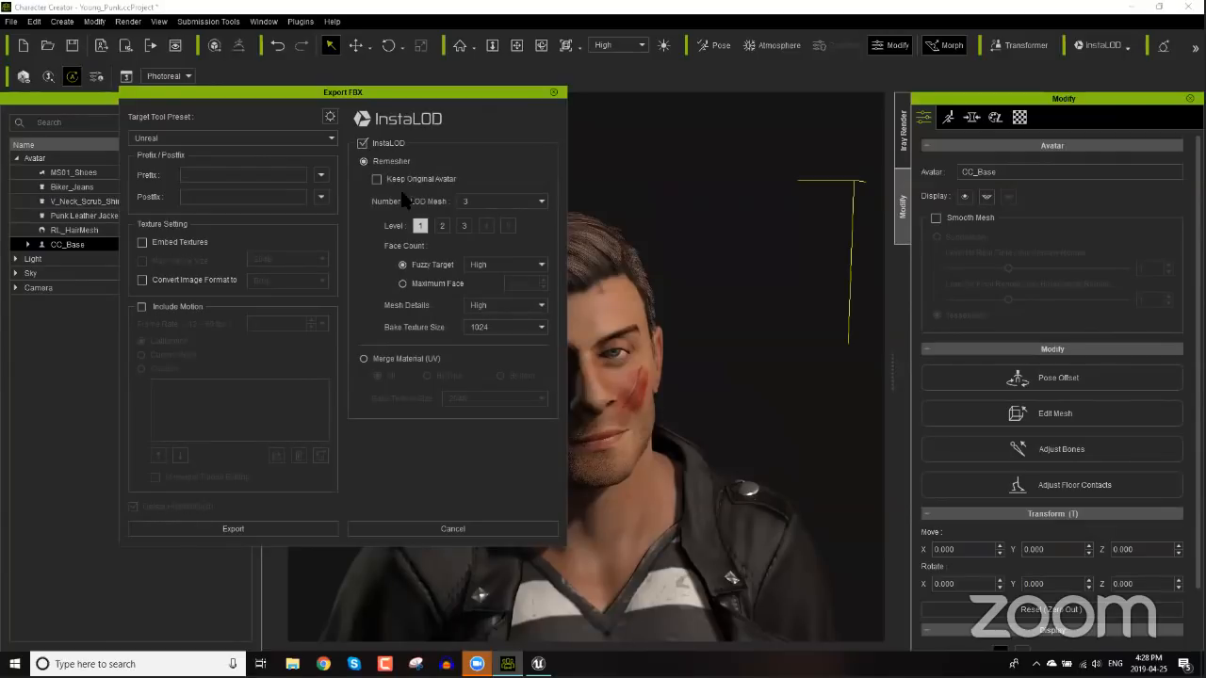
left_click(377, 180)
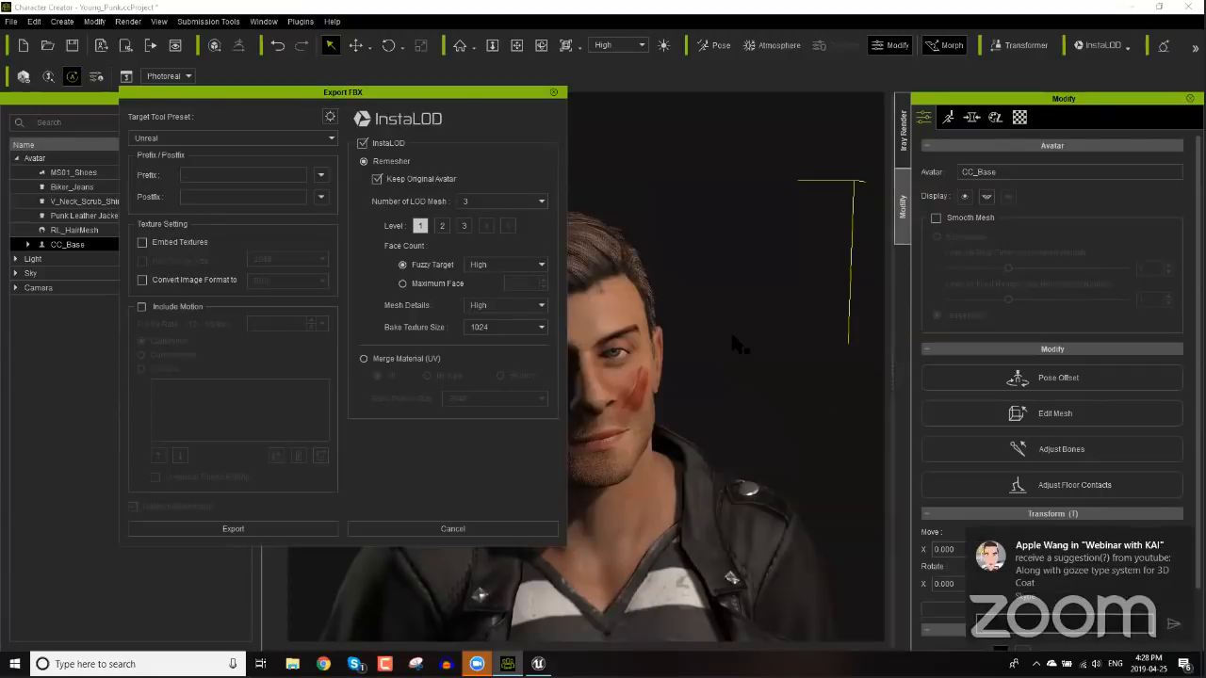
left_click(443, 226)
left_click(483, 196)
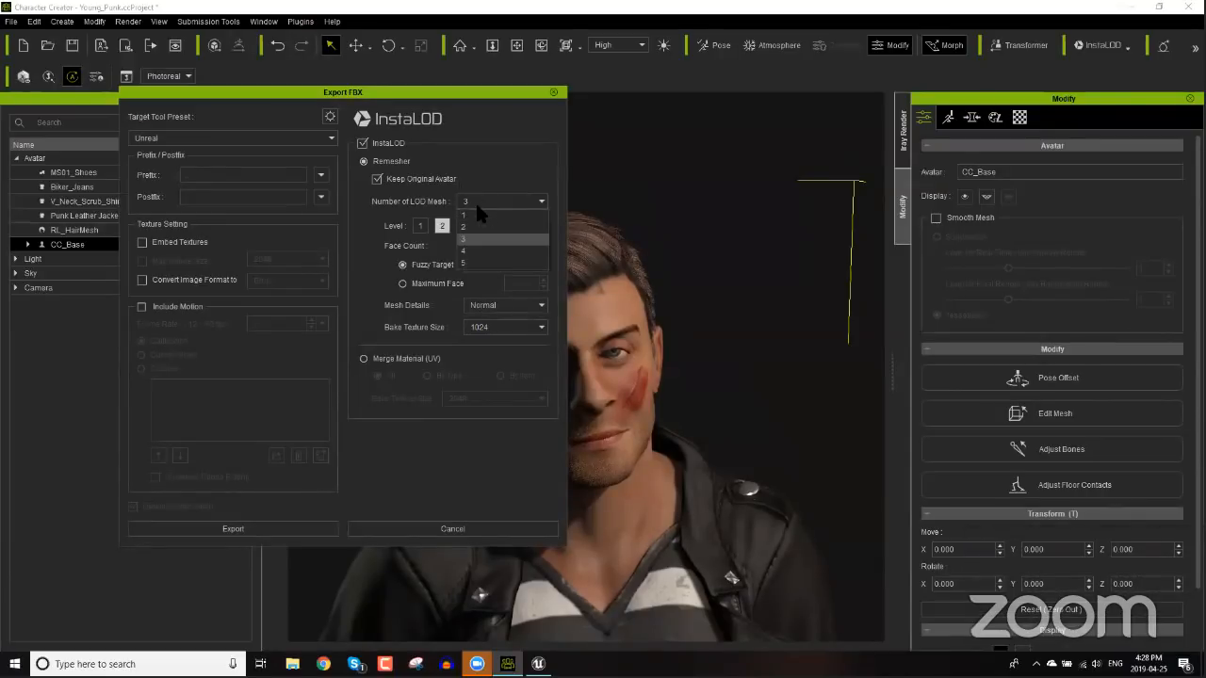
left_click(468, 226)
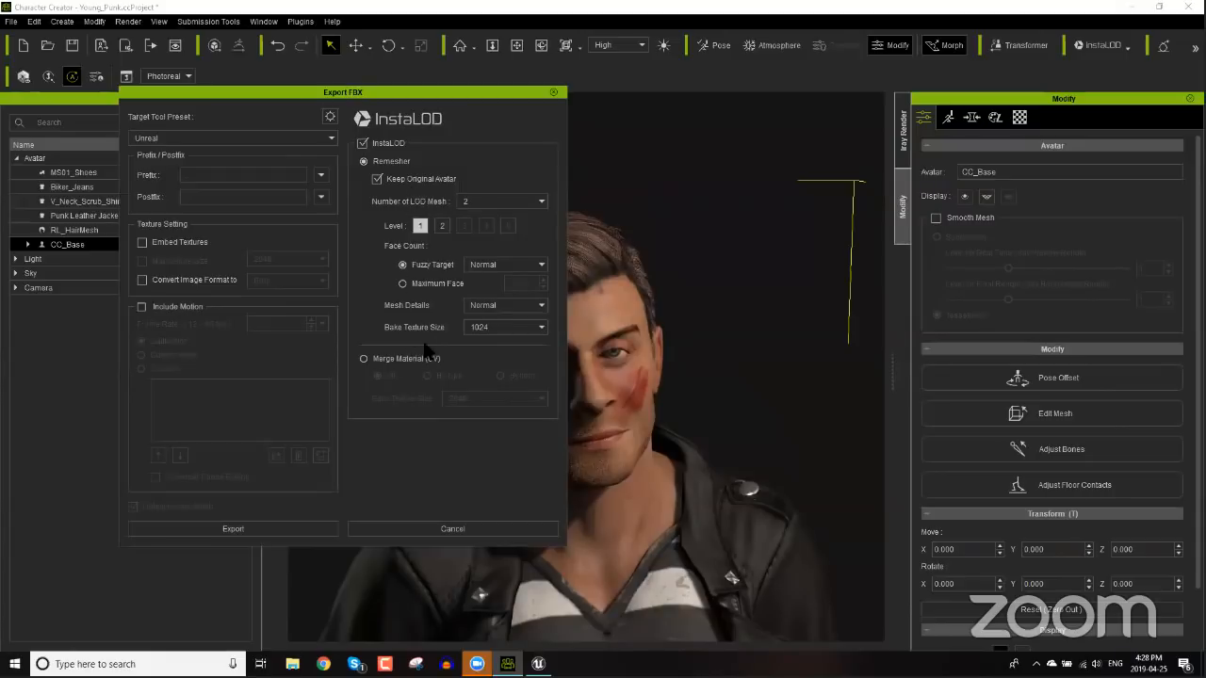
- Try different bake texture sizes for LOD levels 1 and 2, and cancel the FBX export
left_click(488, 327)
left_click(473, 341)
left_click(484, 324)
left_click(485, 351)
left_click(443, 226)
left_click(485, 322)
left_click(480, 338)
left_click(431, 528)
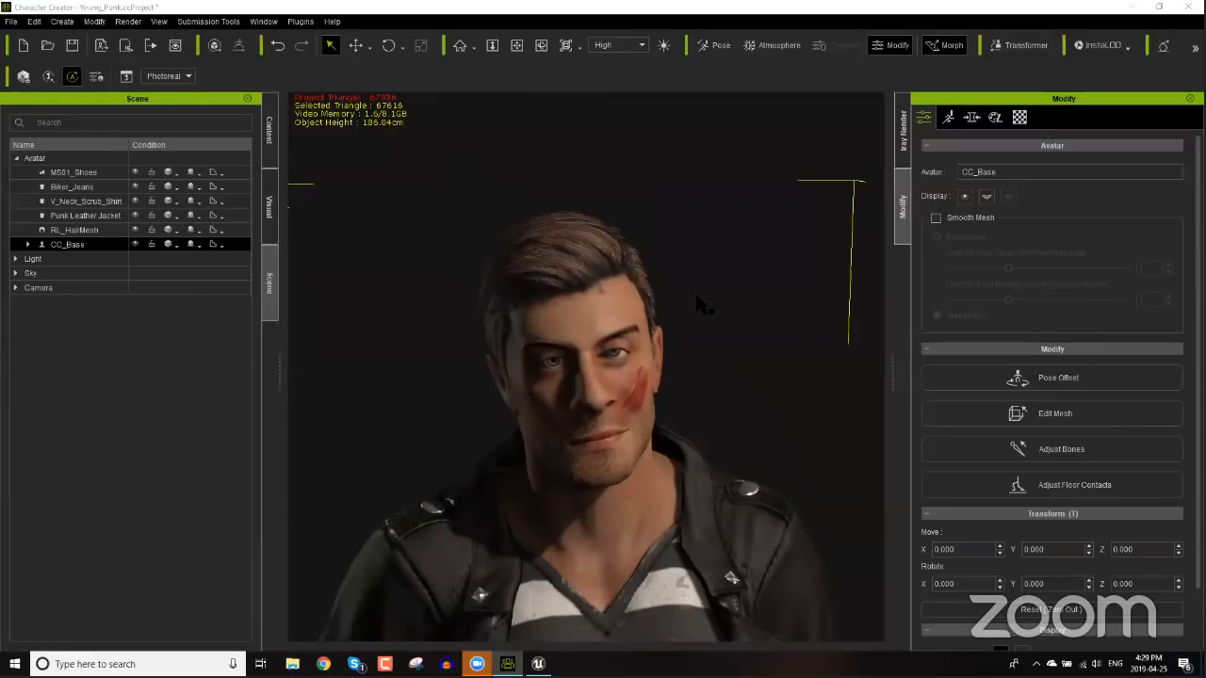
- Open the Desktop's Webinar Folder in File Explorer and go through the 0_Dude_LOD0, 1_Dude_Normal_Normal_1024_LOD1 and 2_Dude_Low_Low_512_LOD2 files
key("super+e")
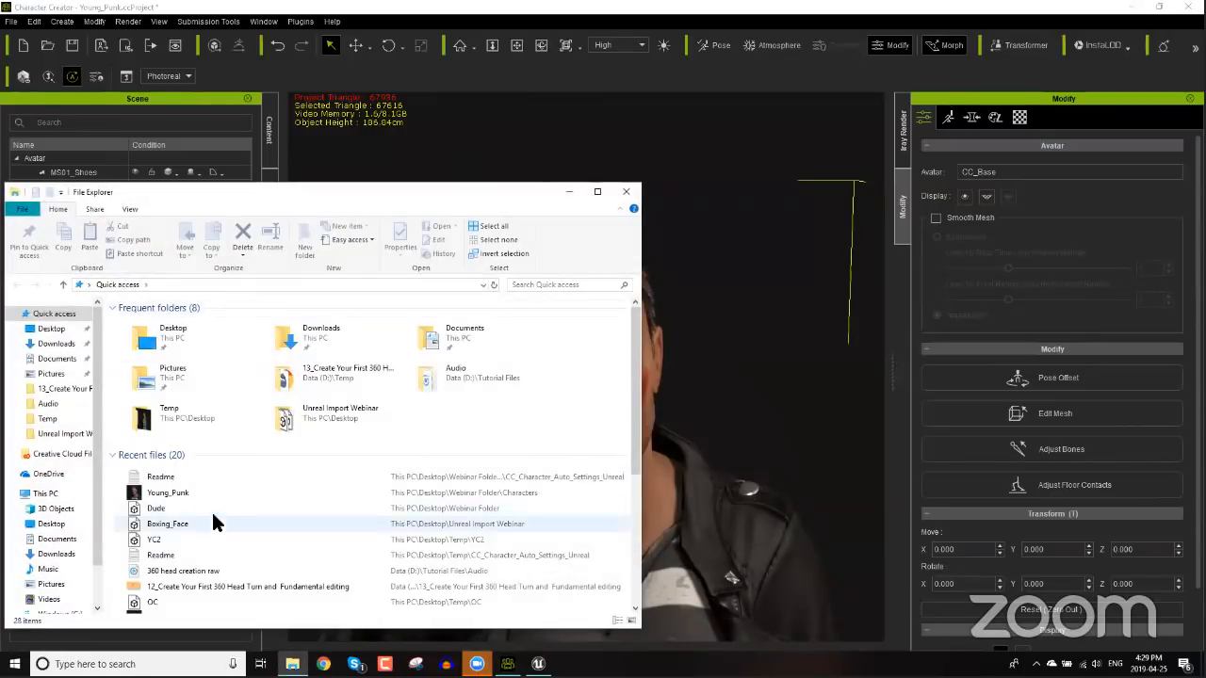
left_click(66, 329)
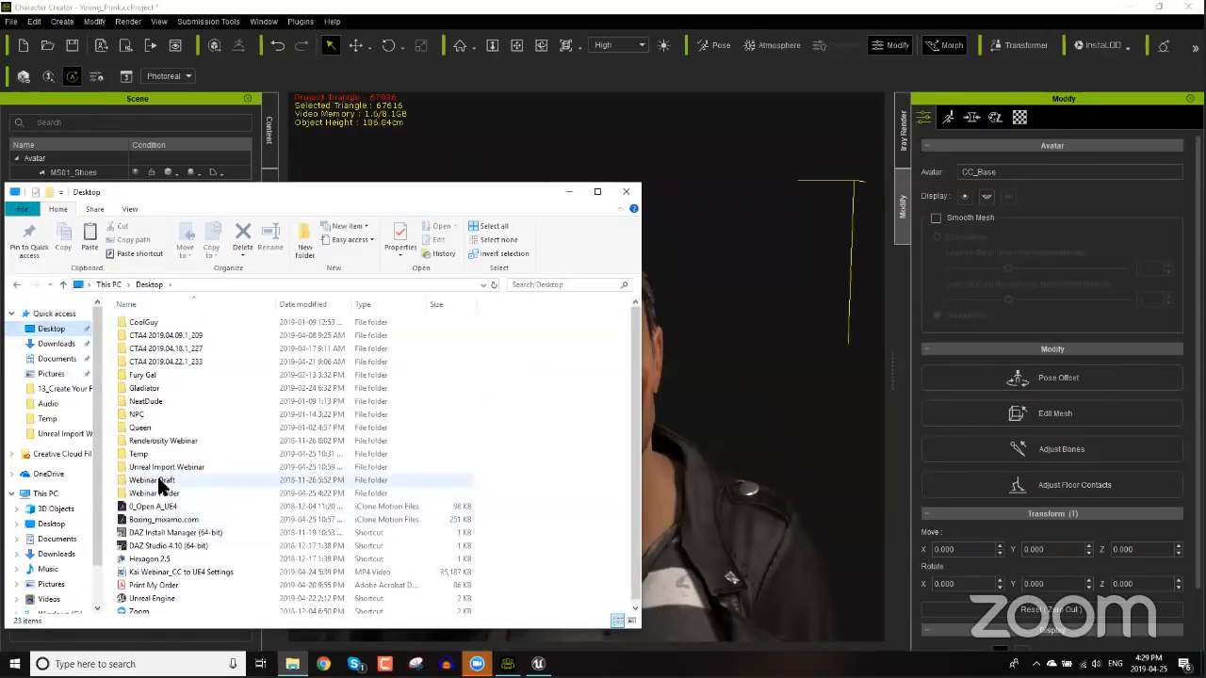
left_click(158, 494)
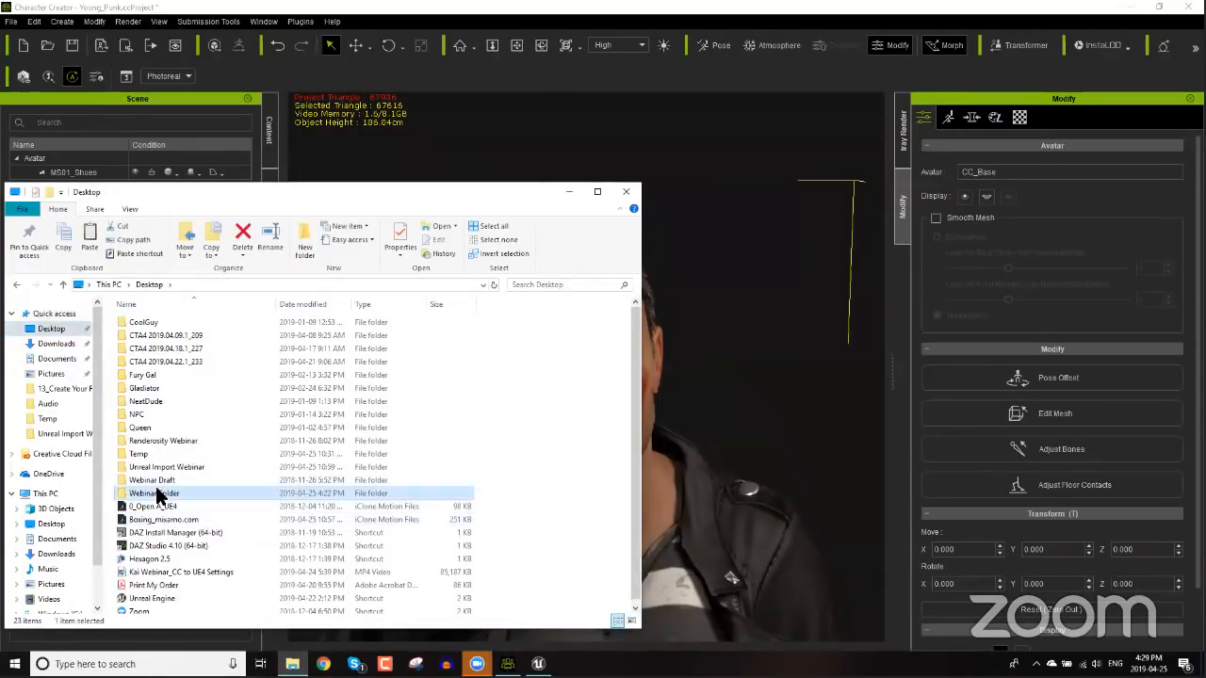
double_click(159, 494)
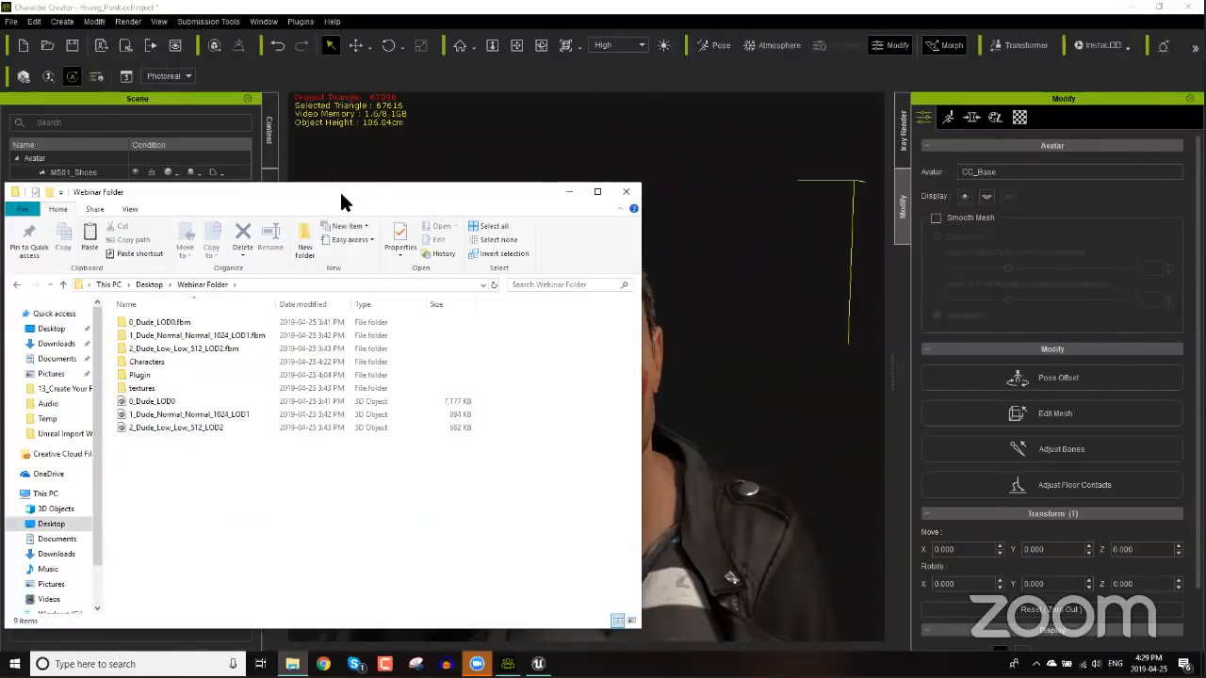
left_click_drag(519, 193, 801, 120)
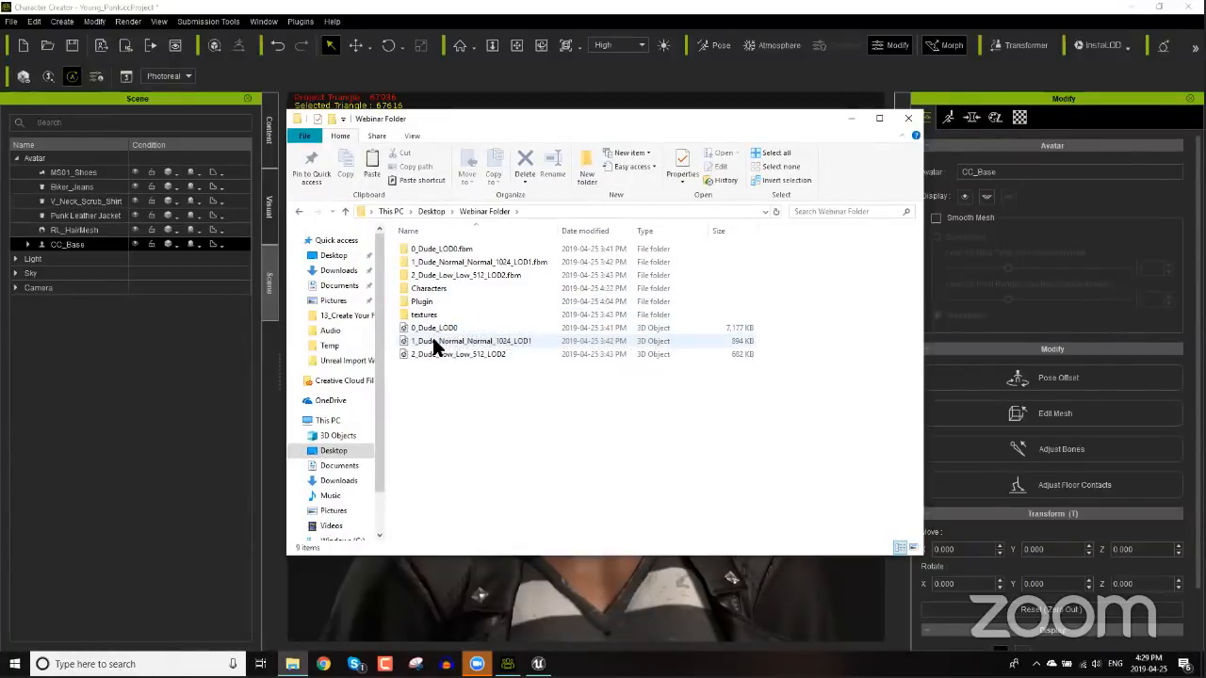
left_click(432, 330)
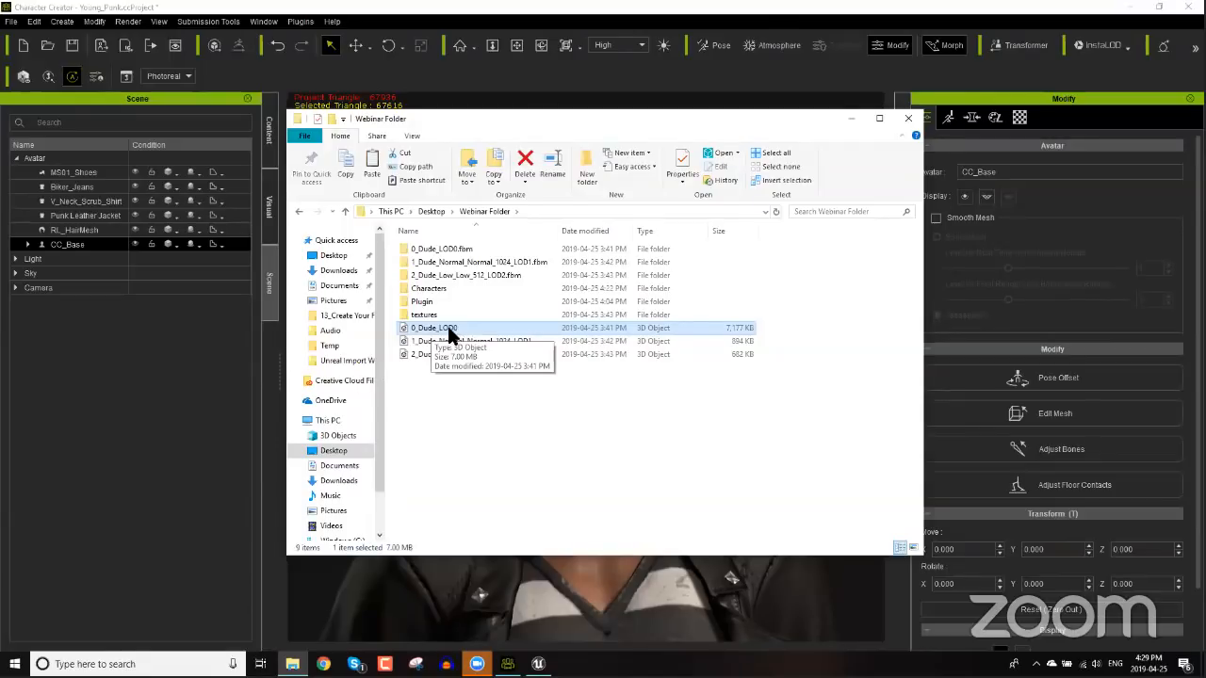
left_click(471, 342)
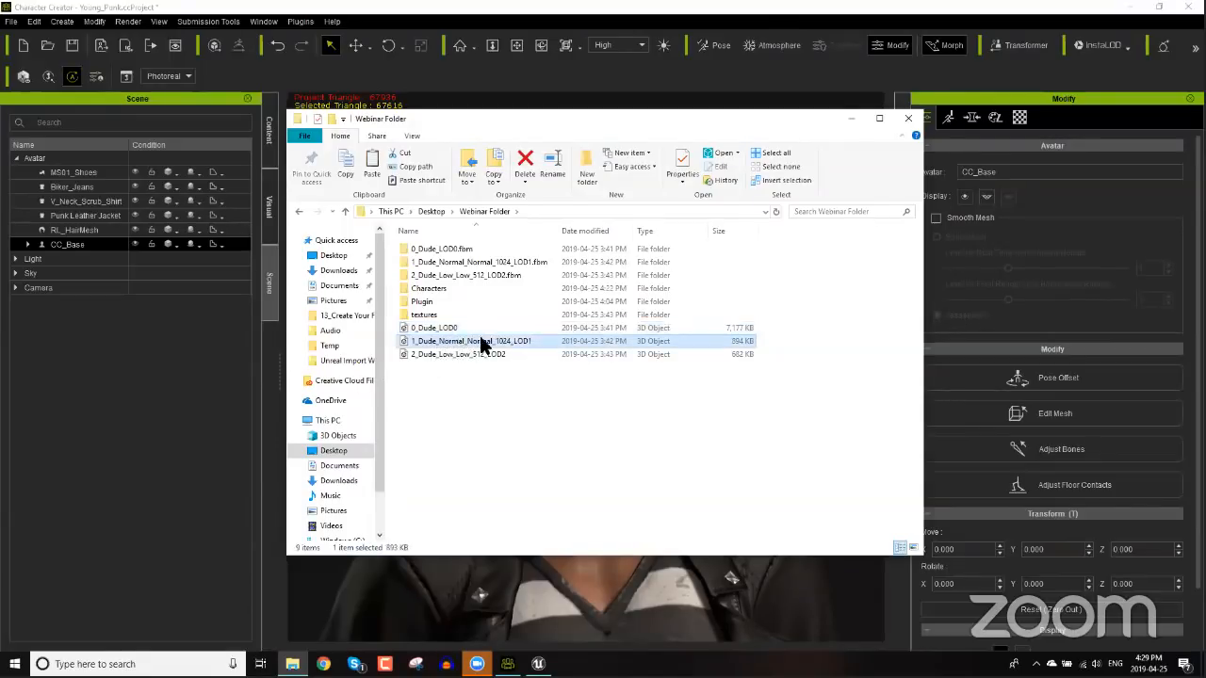
left_click(463, 355)
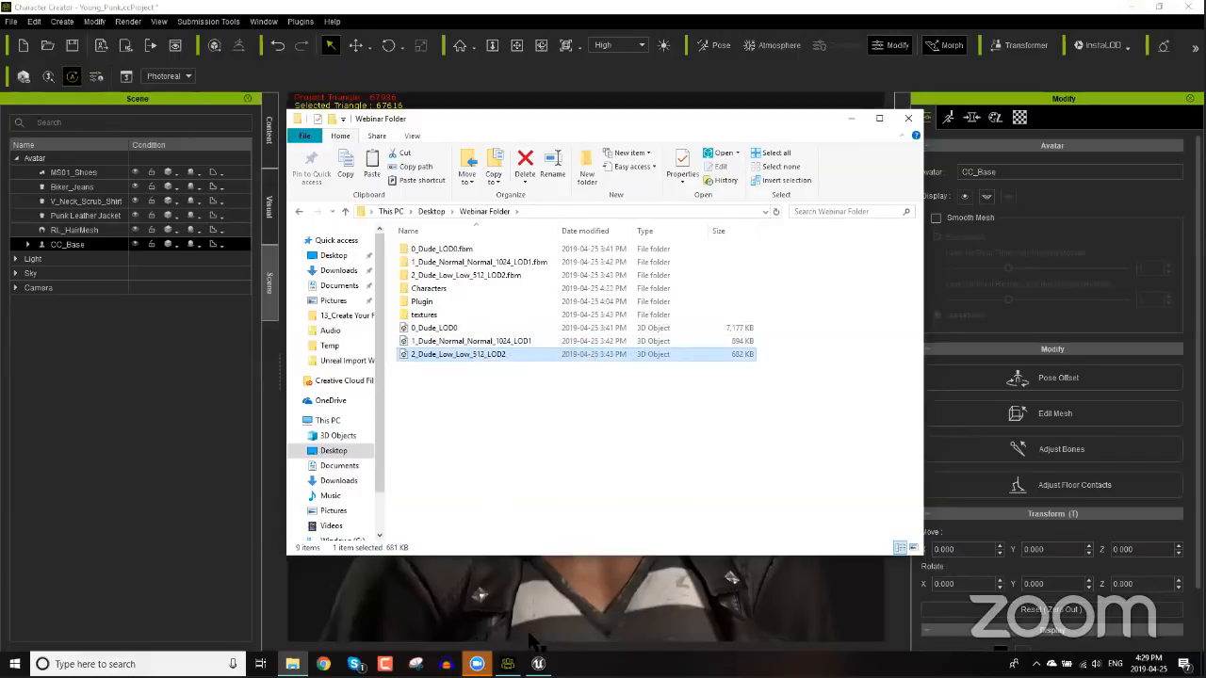
- Switch to the Unreal Editor, create a folder named Dude in the project's Content folder and open it
left_click(539, 661)
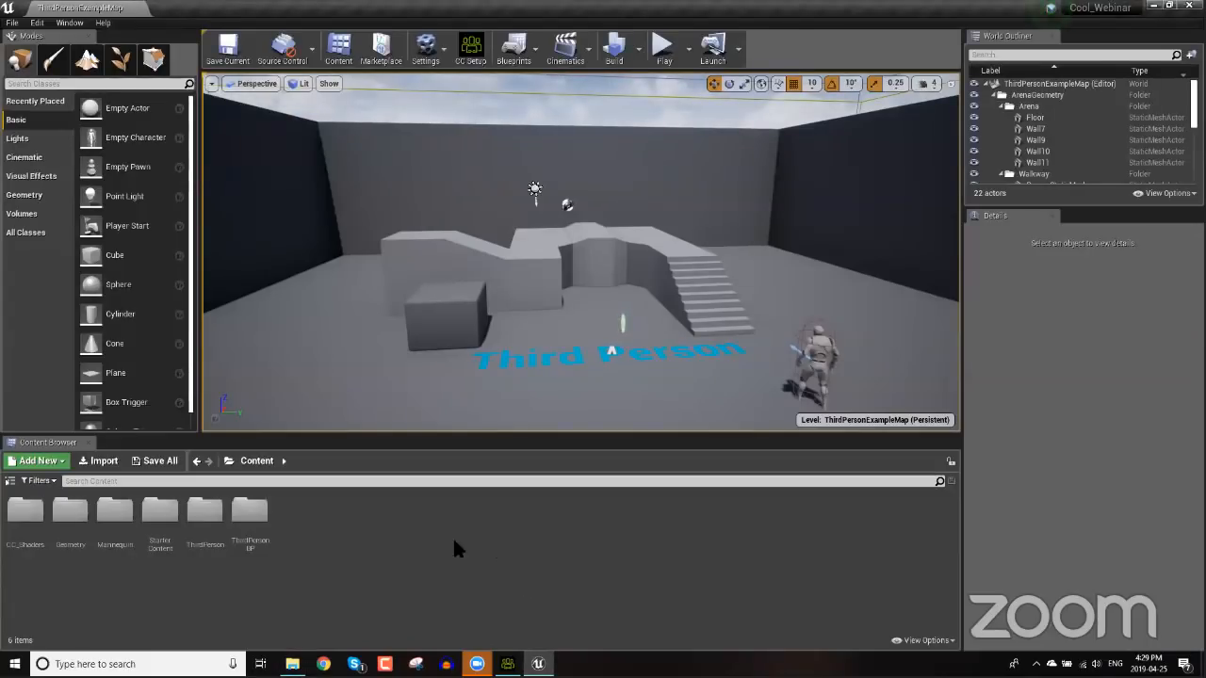
right_click(340, 529)
left_click(385, 126)
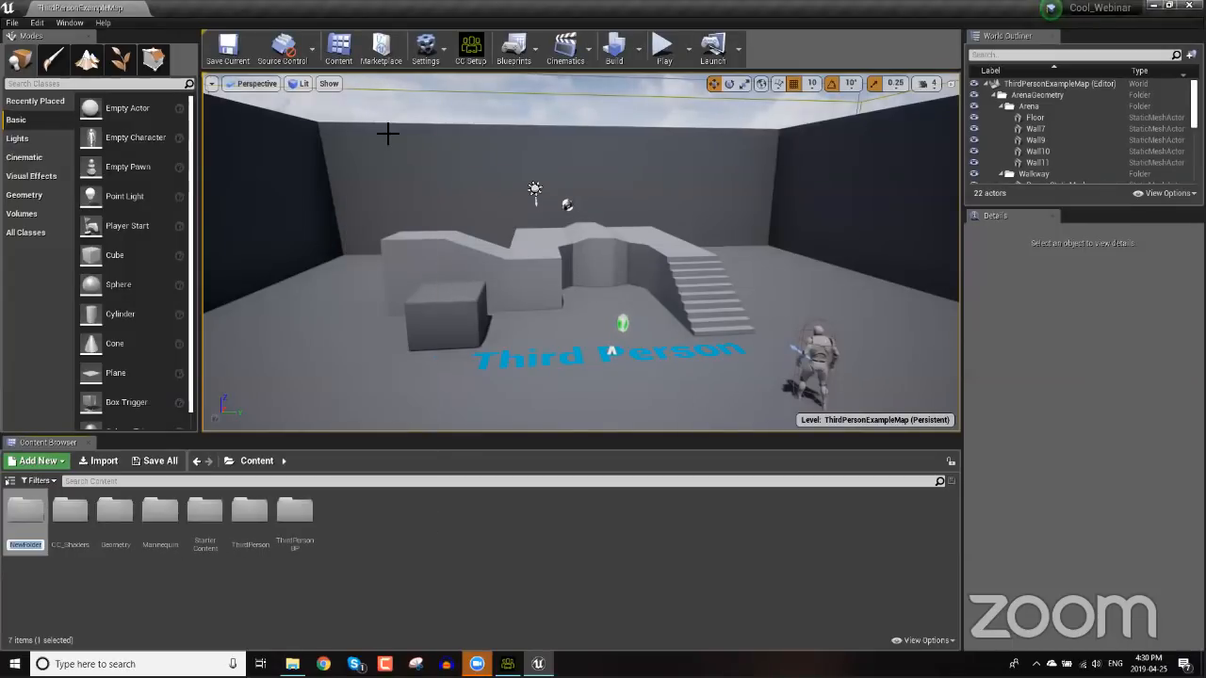
type("Dude")
key("Return")
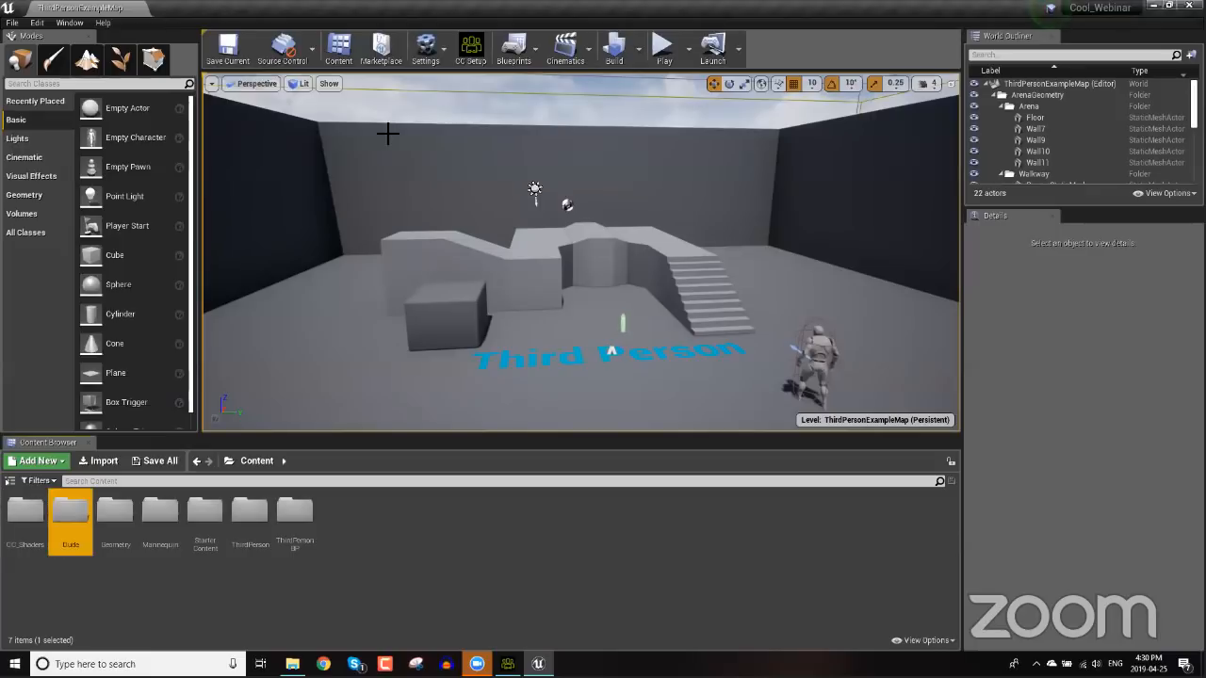
double_click(84, 519)
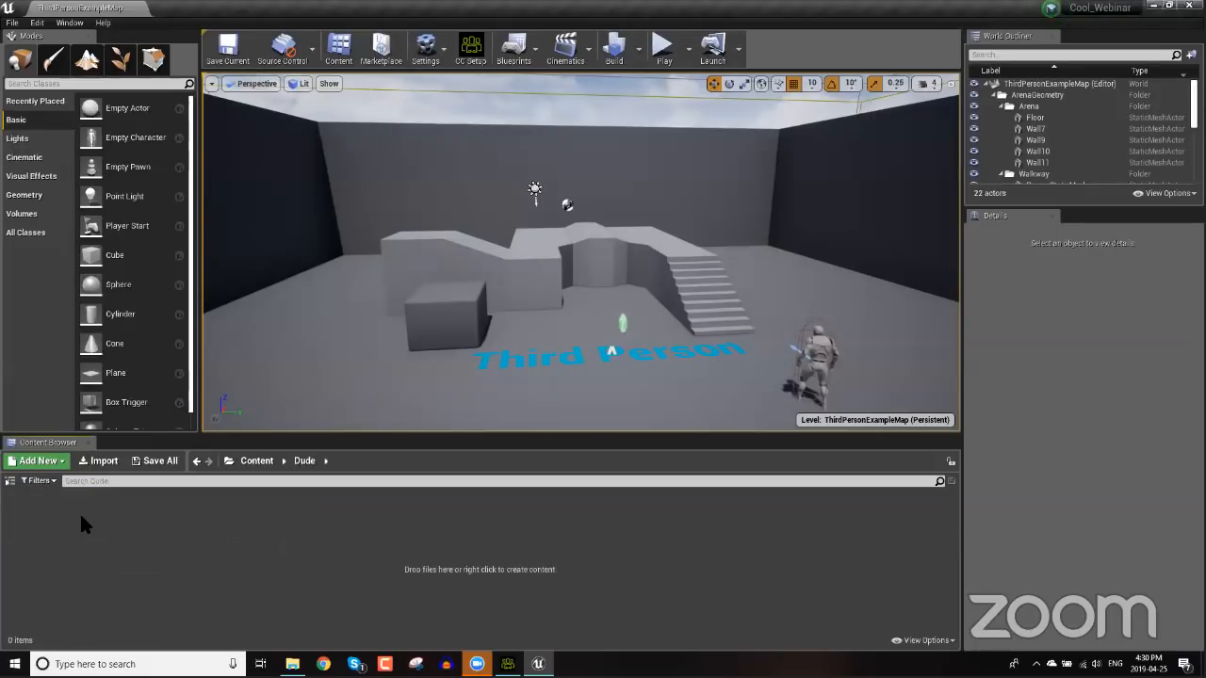
- Bring up Webinar Folder in File Explorer, select the 0_Dude_LOD0 file and minimize the window
left_click(292, 664)
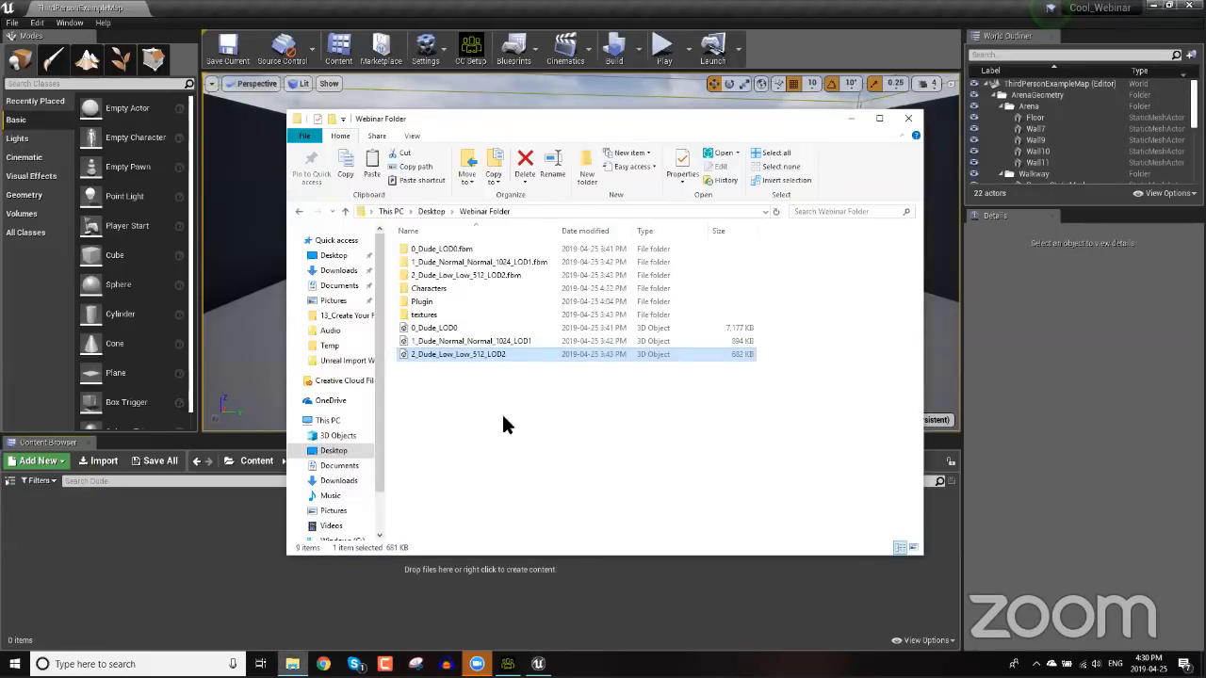
left_click(445, 331)
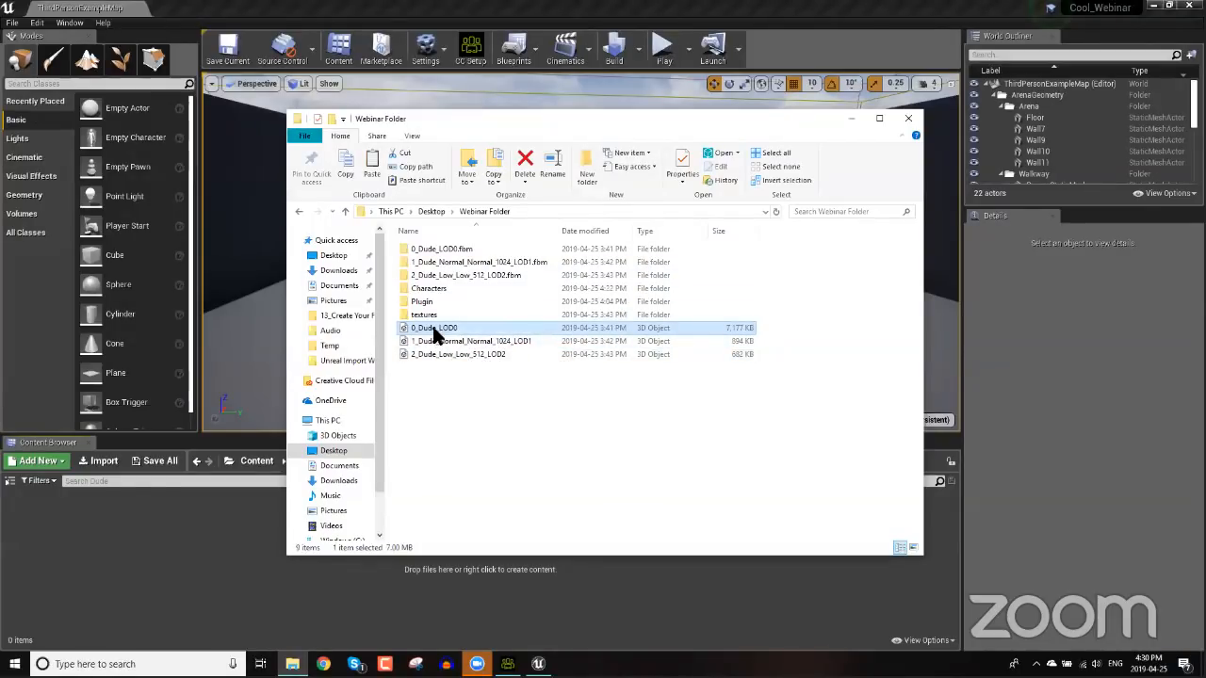
left_click(851, 119)
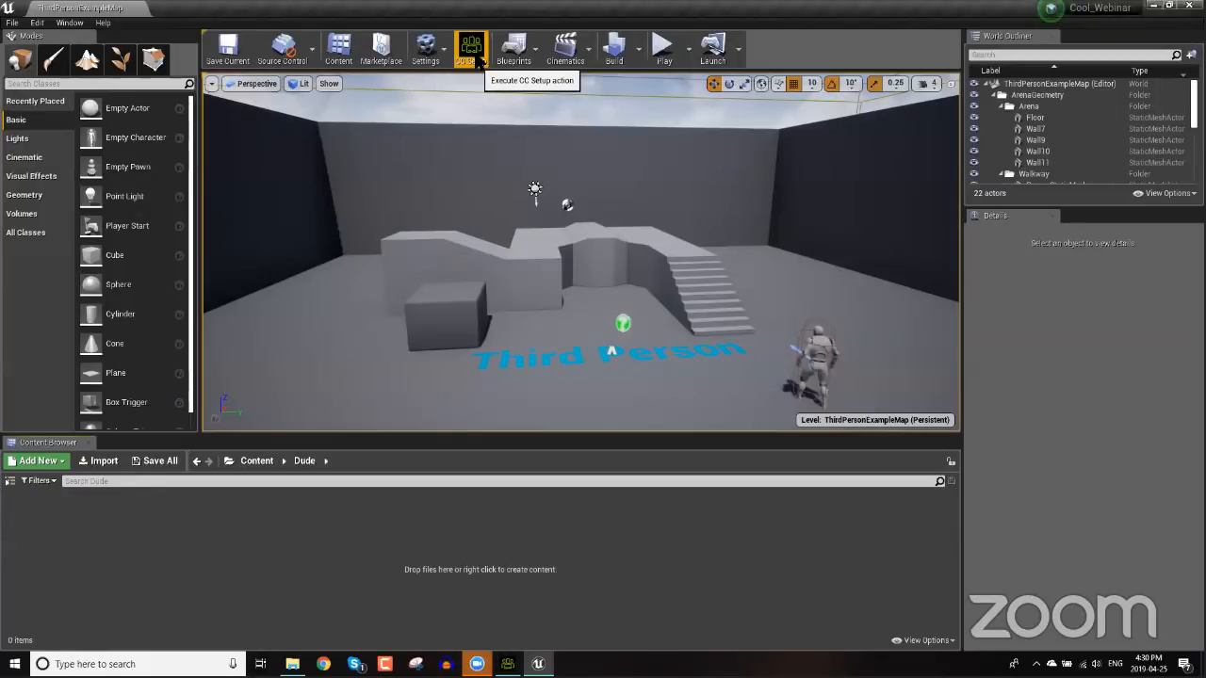
- Check the project's Reallusion plugin category for the Character Creator Setup plugin and close the Plugins window
left_click(37, 21)
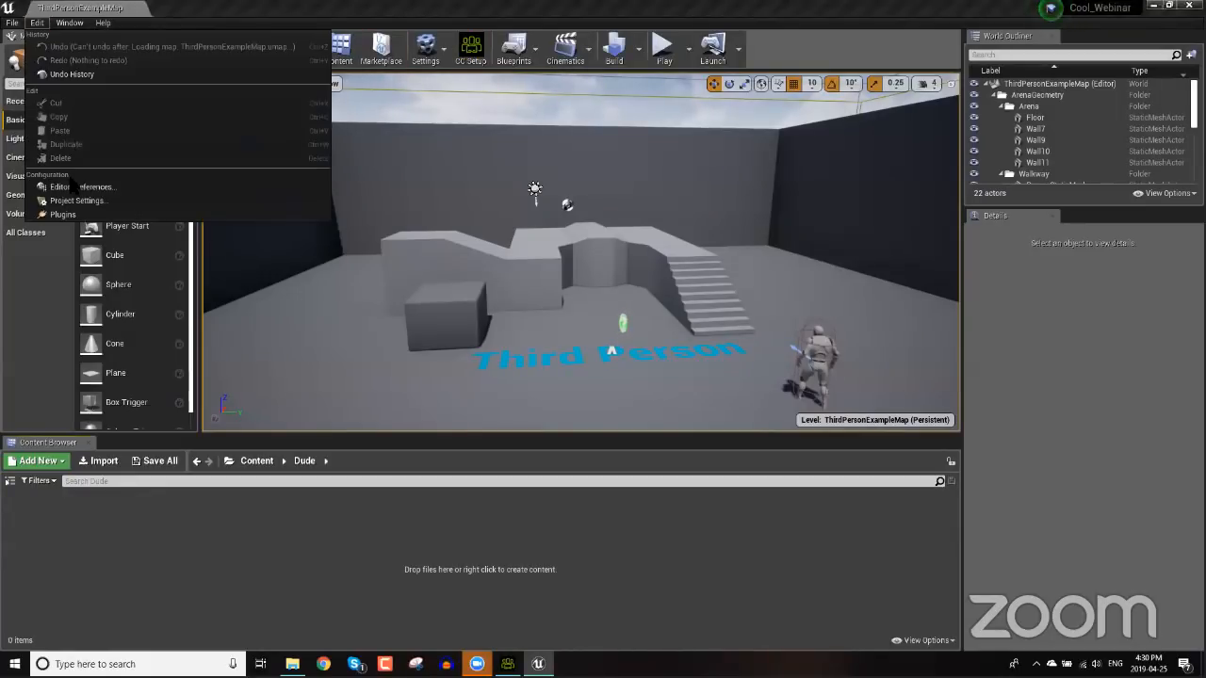
left_click(112, 215)
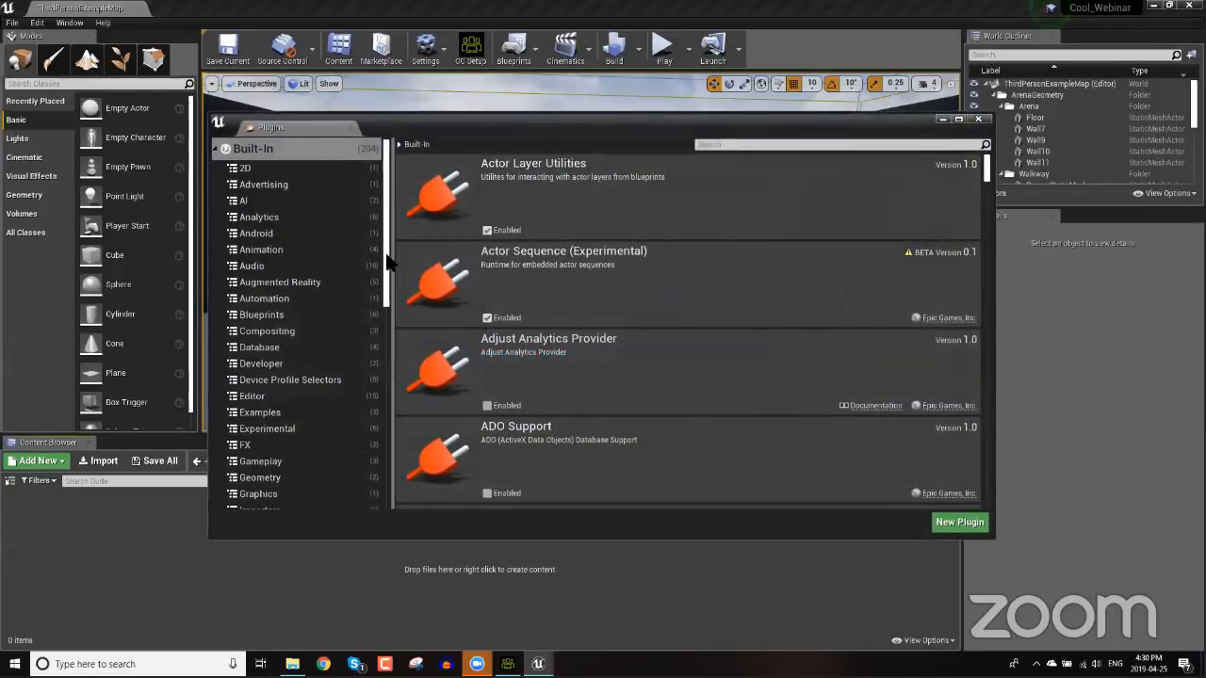
left_click_drag(386, 259, 386, 475)
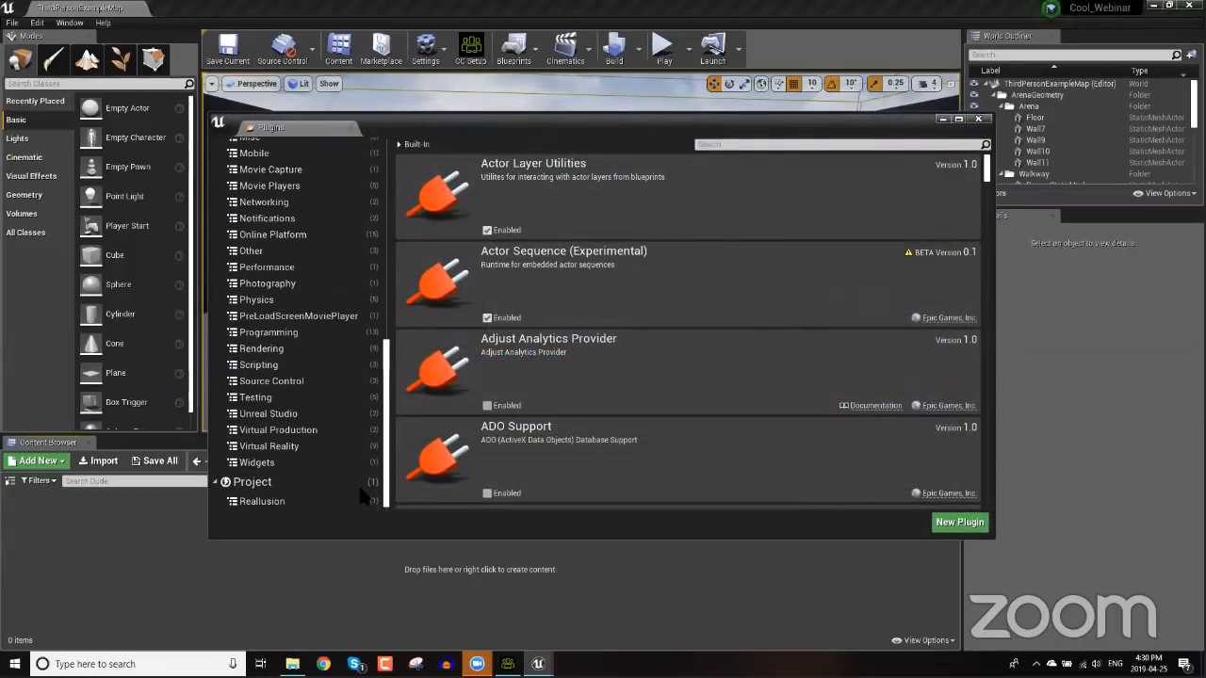
left_click(262, 501)
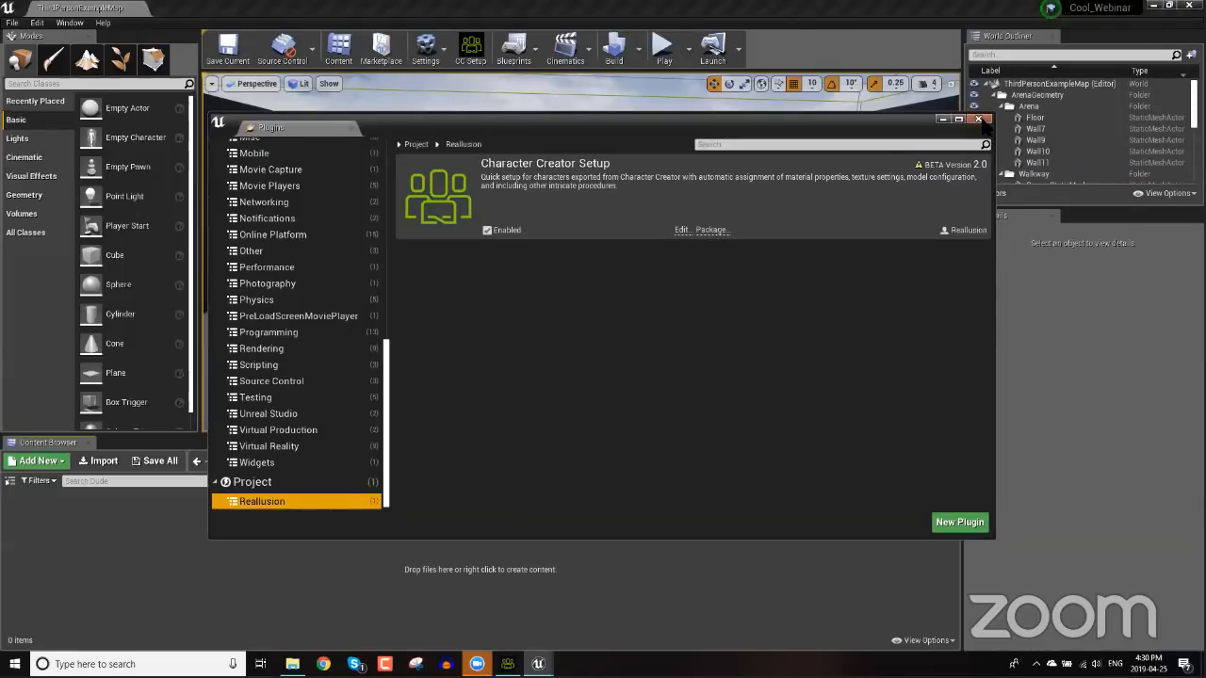
left_click(979, 118)
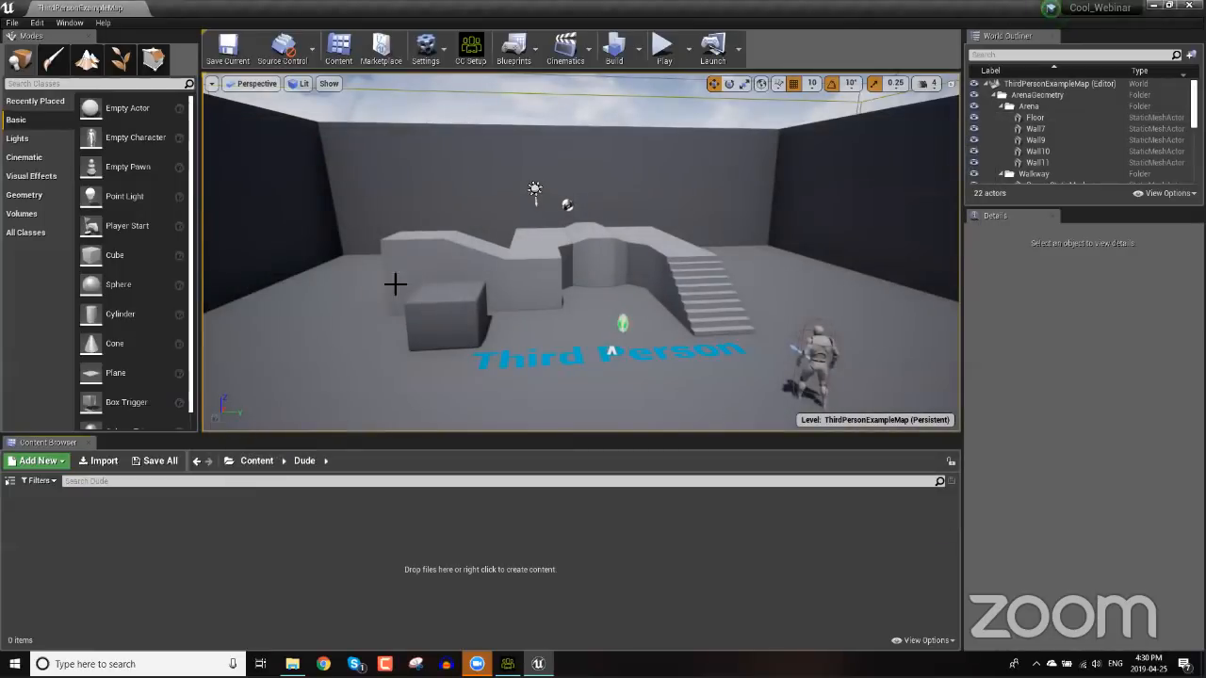
- Start importing 0_Dude_LOD0 from Webinar Folder into the project's Dude folder, trying the LW and HQ shaders and settling on Standard Shader
left_click(292, 664)
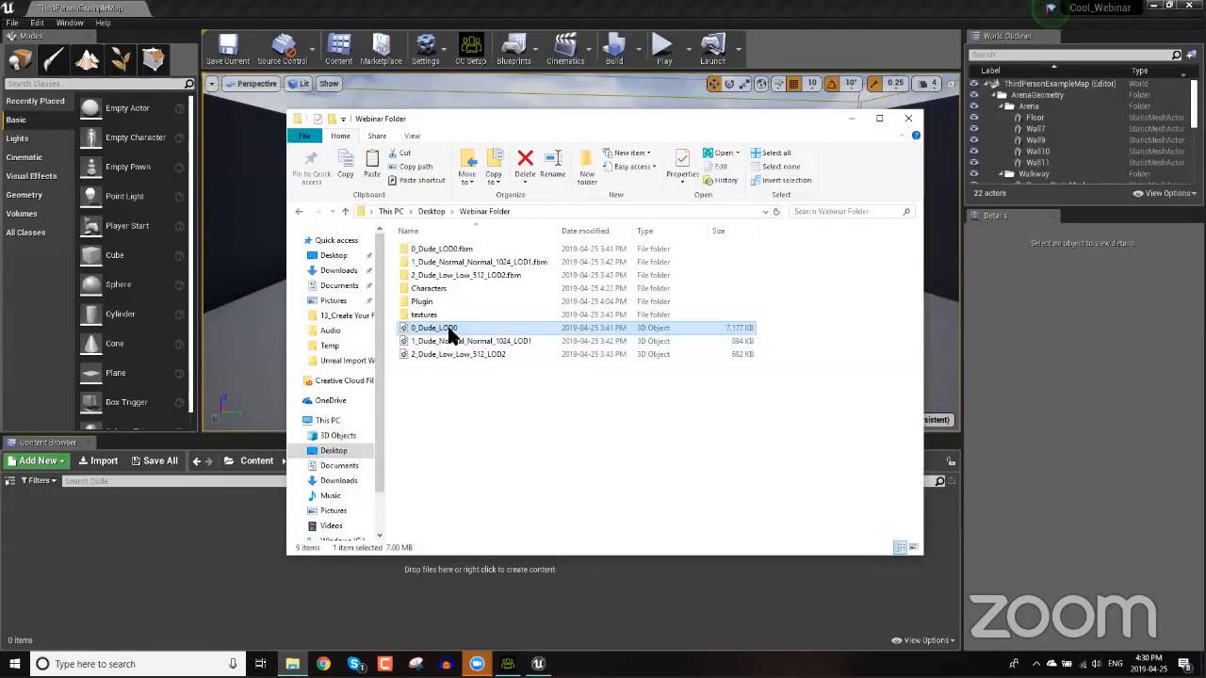
left_click_drag(439, 334, 235, 547)
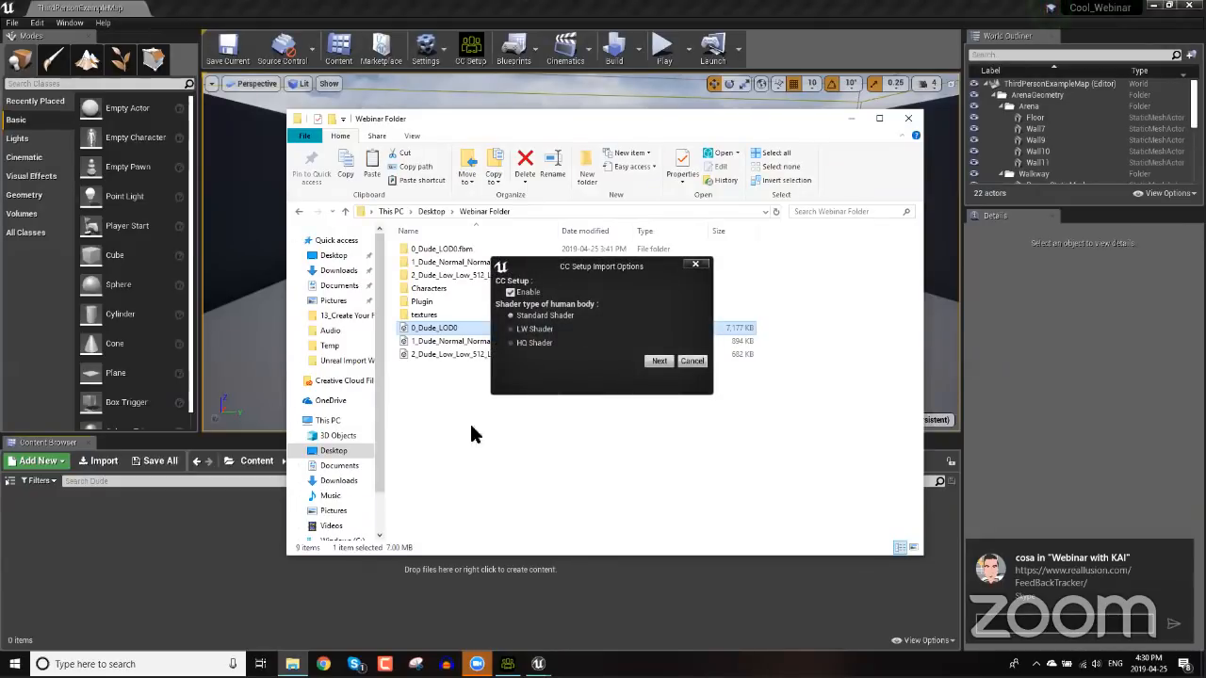
mouse_move(535, 332)
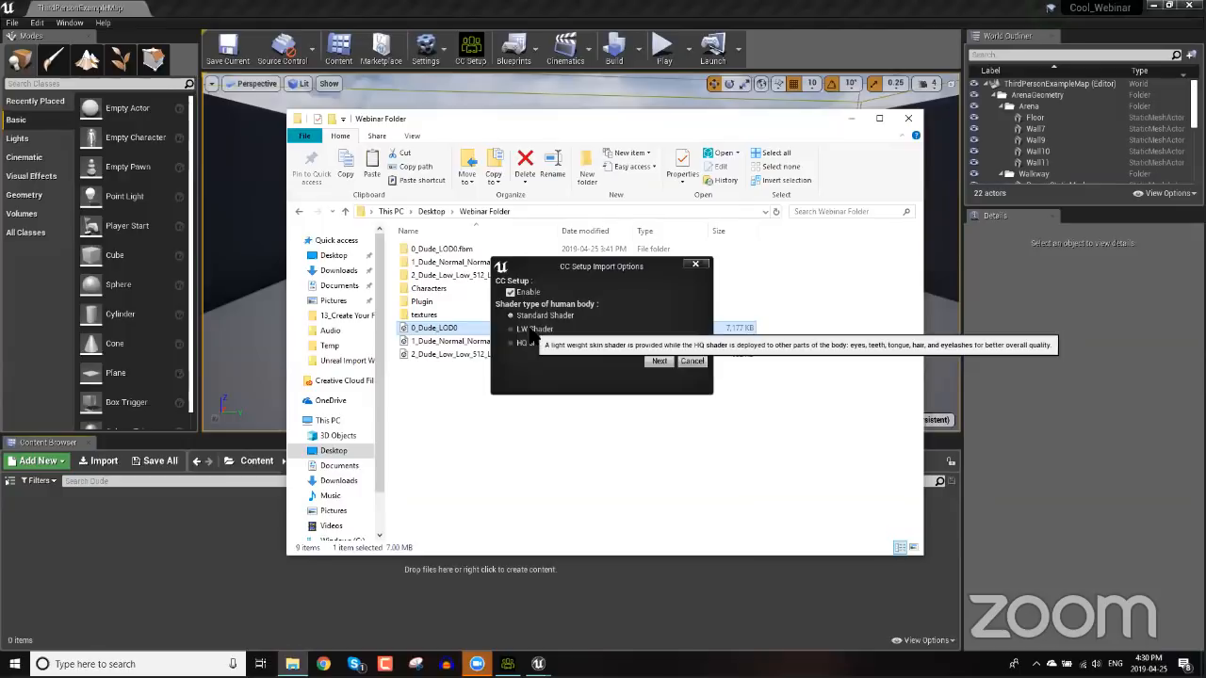
left_click(534, 332)
mouse_move(528, 346)
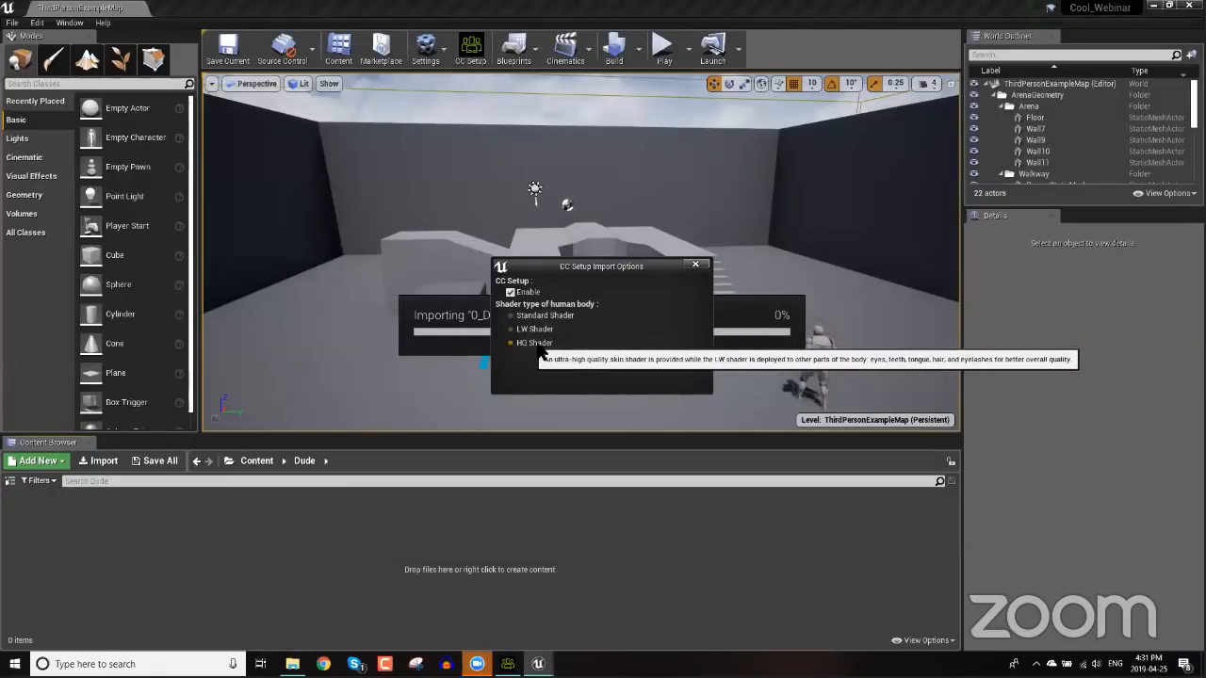
left_click(532, 345)
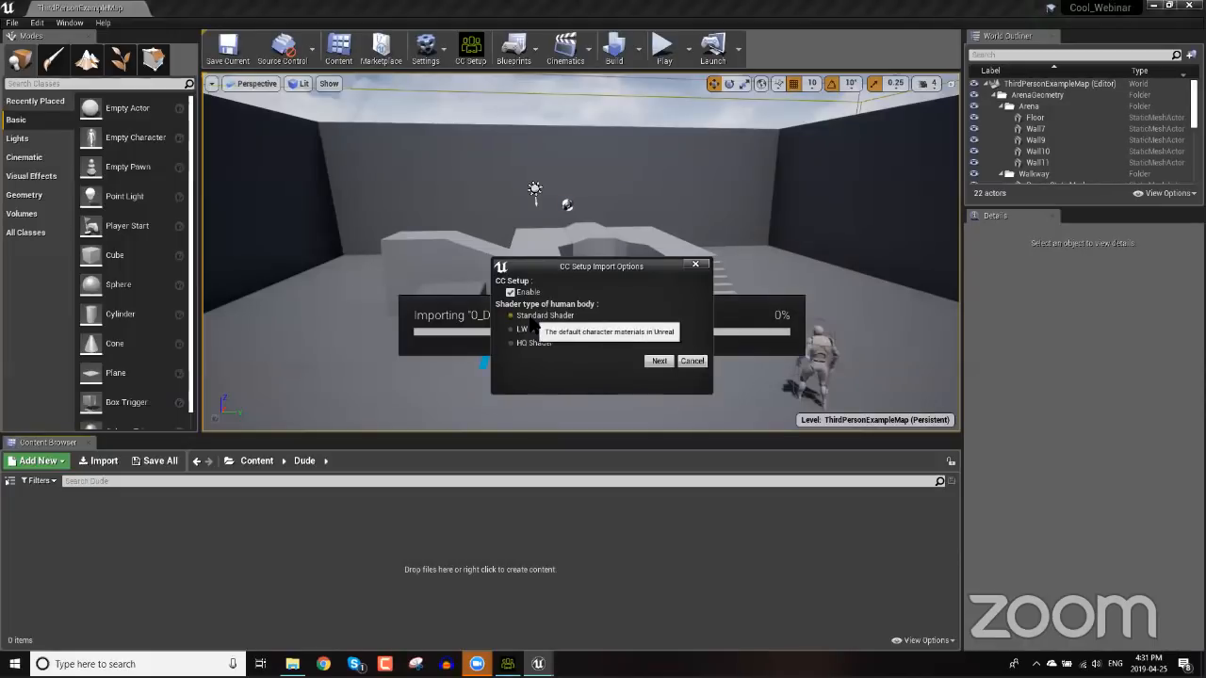
left_click(531, 323)
left_click(659, 361)
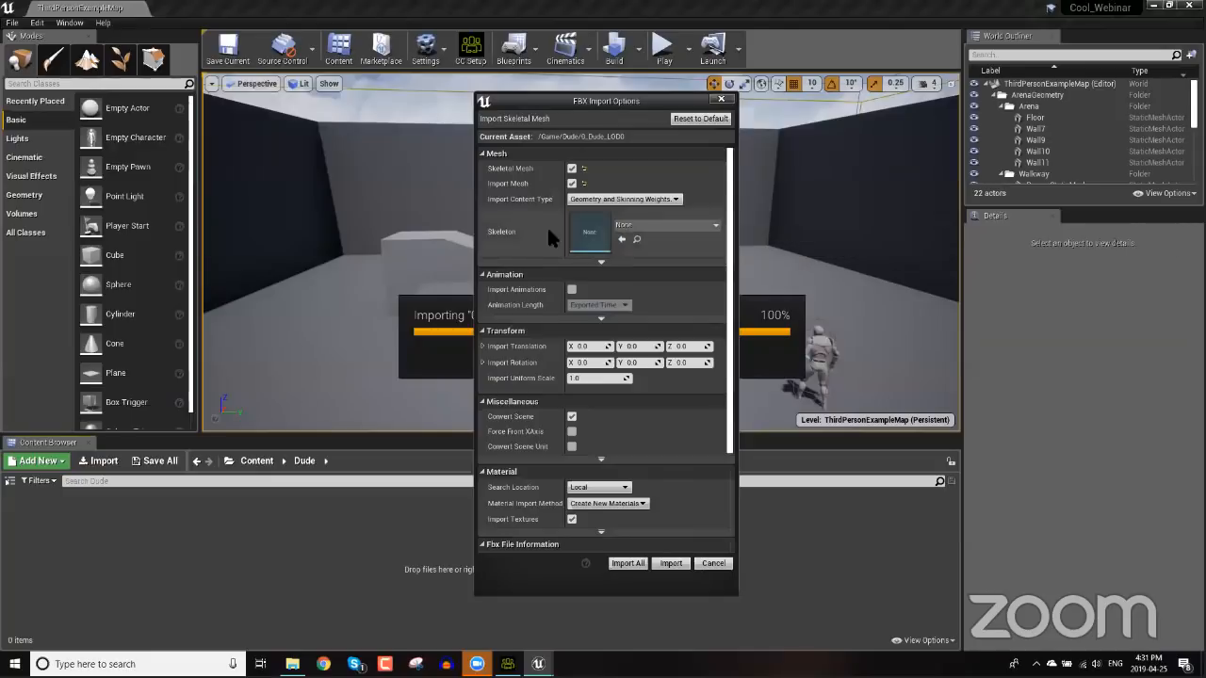
- Import the FBX skeletal mesh with Import Animations enabled, Animation Length set to Animated Time and Use Default Sample Rate on
left_click(571, 290)
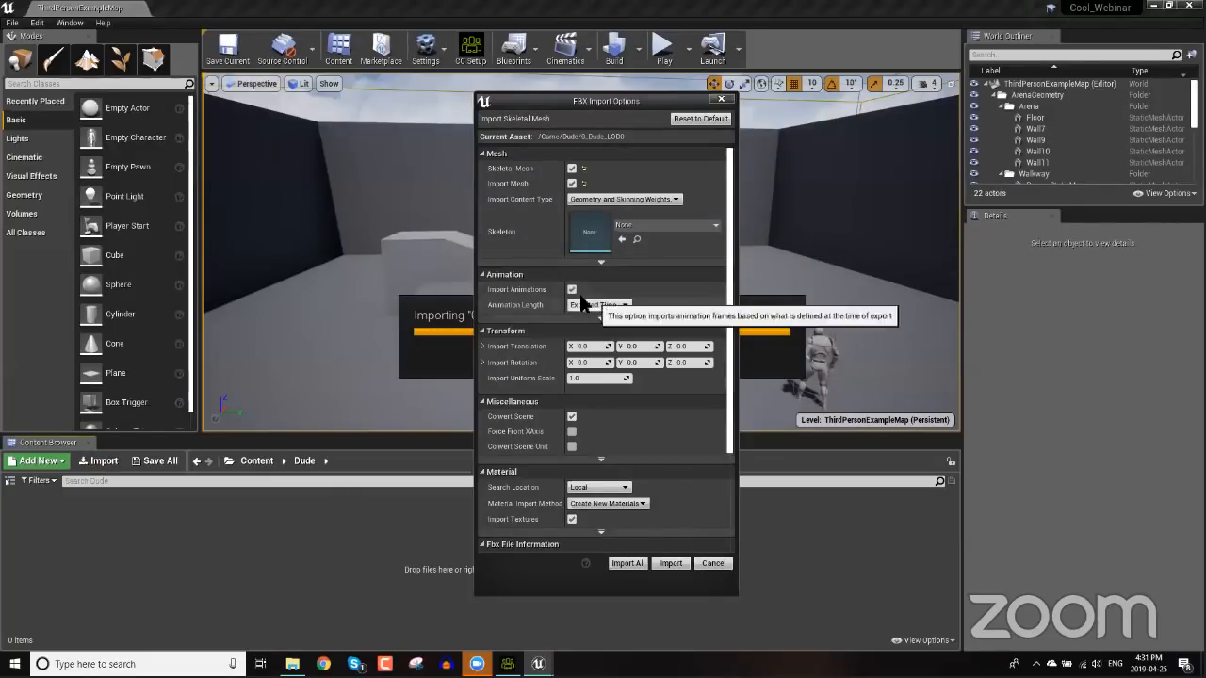
left_click(587, 305)
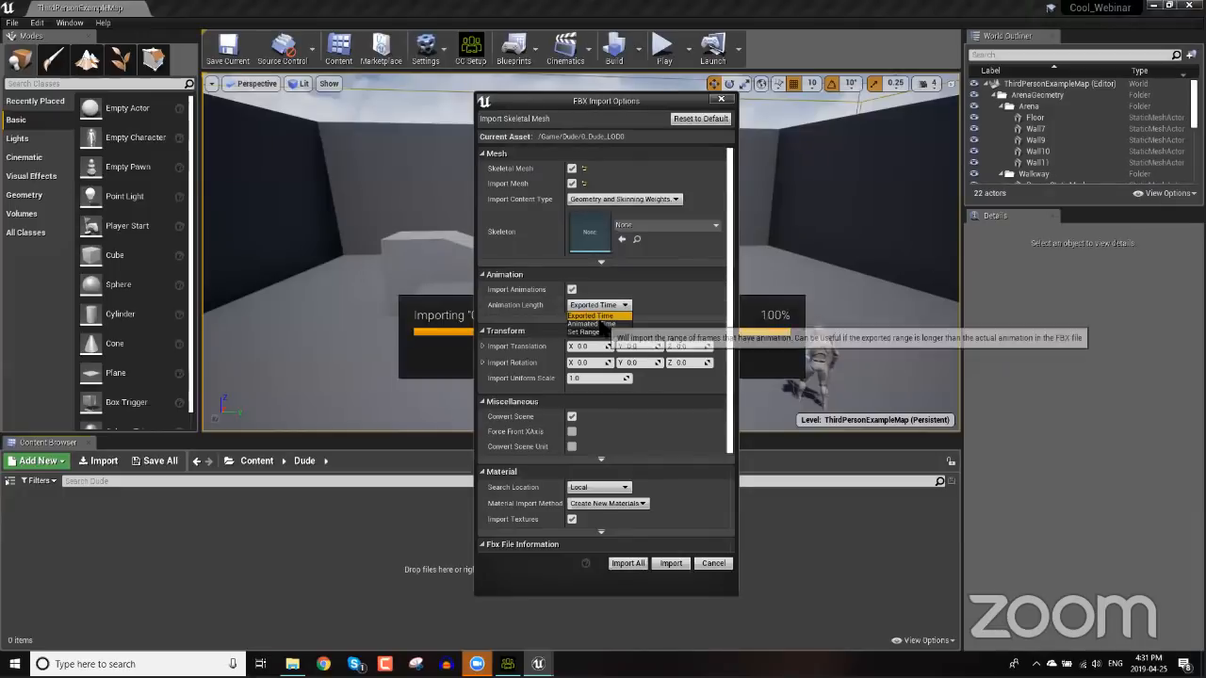
left_click(593, 323)
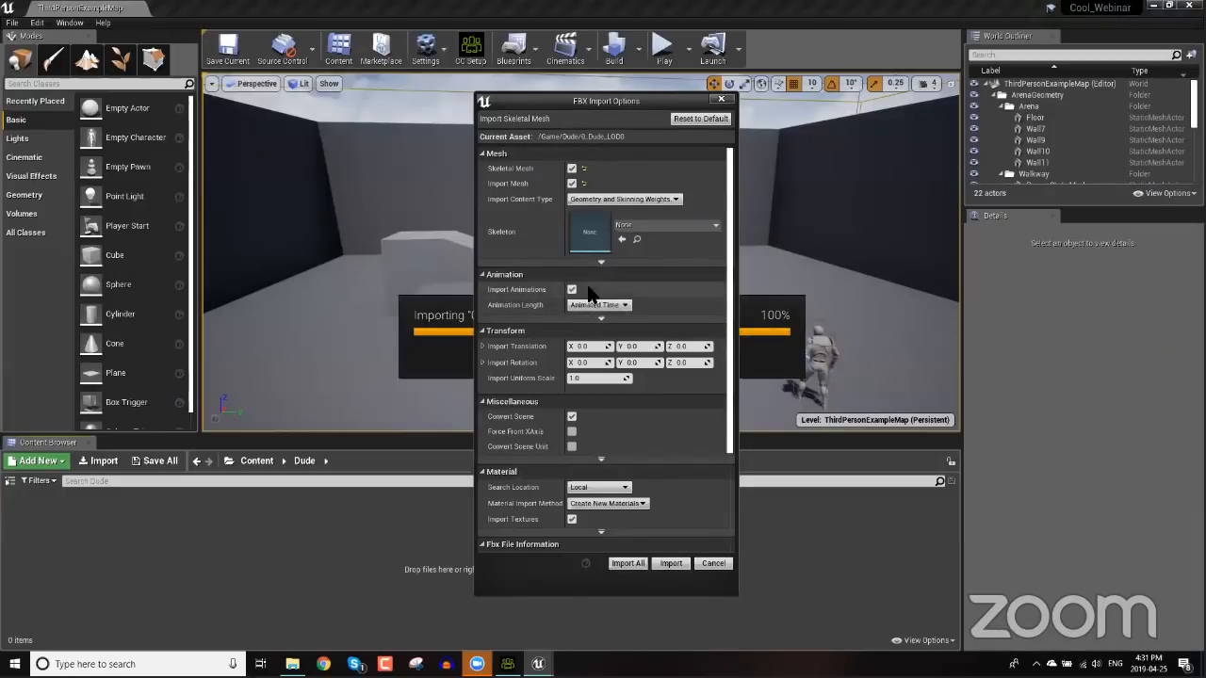
mouse_move(730, 284)
left_mouse_down()
mouse_move(730, 309)
mouse_move(732, 286)
left_mouse_up()
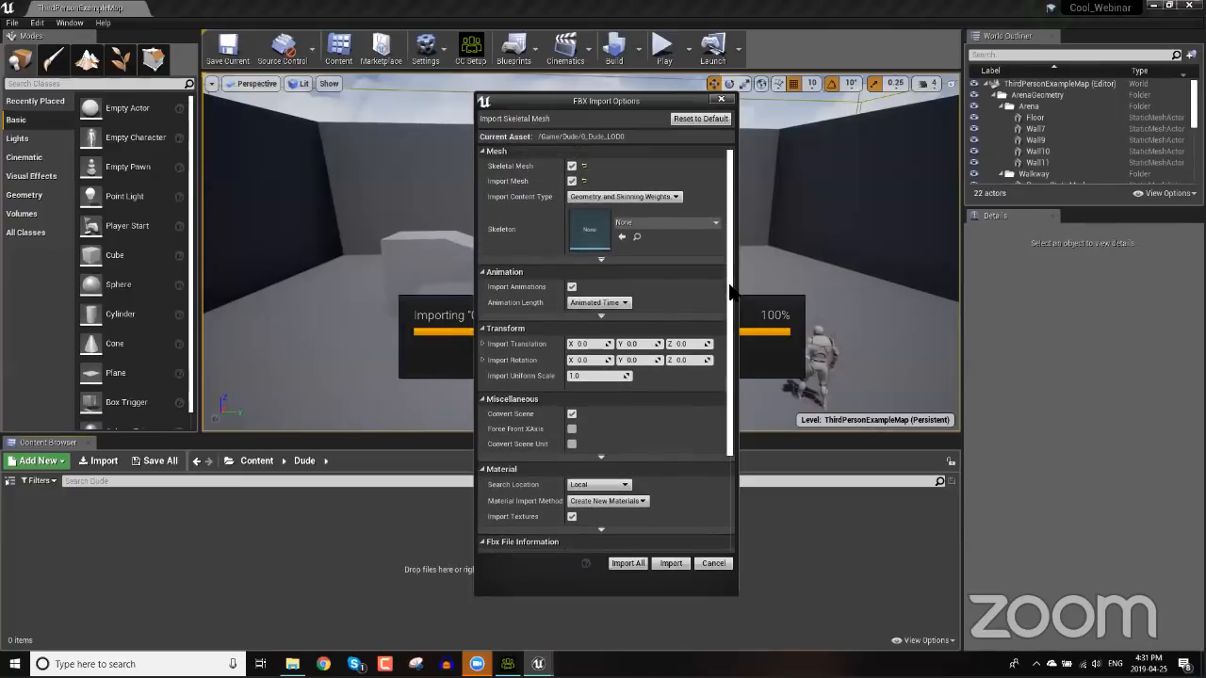
left_click(601, 318)
left_click(571, 357)
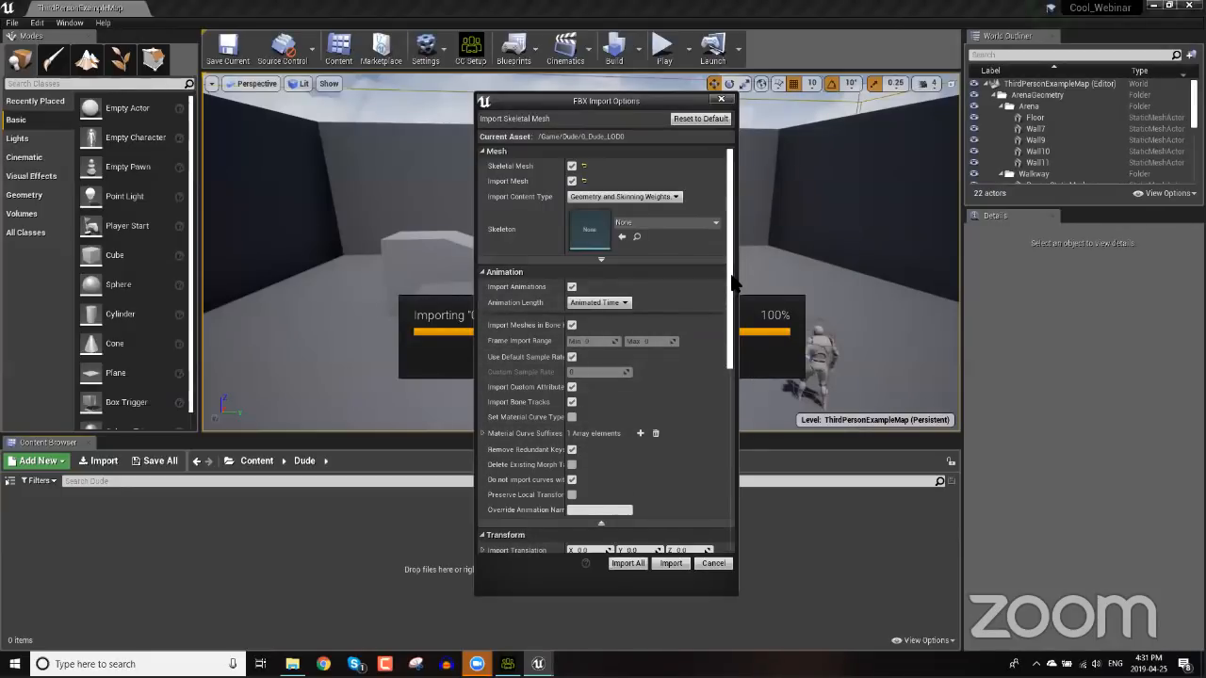
mouse_move(733, 285)
left_mouse_down()
mouse_move(722, 443)
mouse_move(718, 266)
left_mouse_up()
left_click(670, 564)
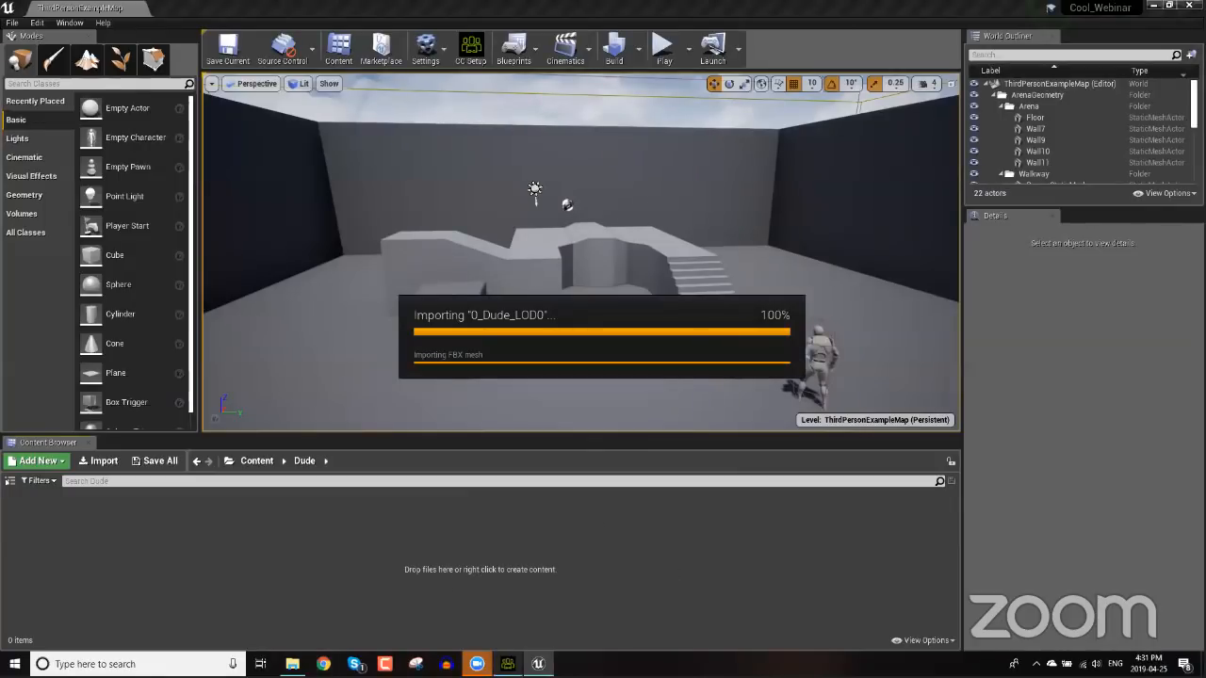
left_click(507, 663)
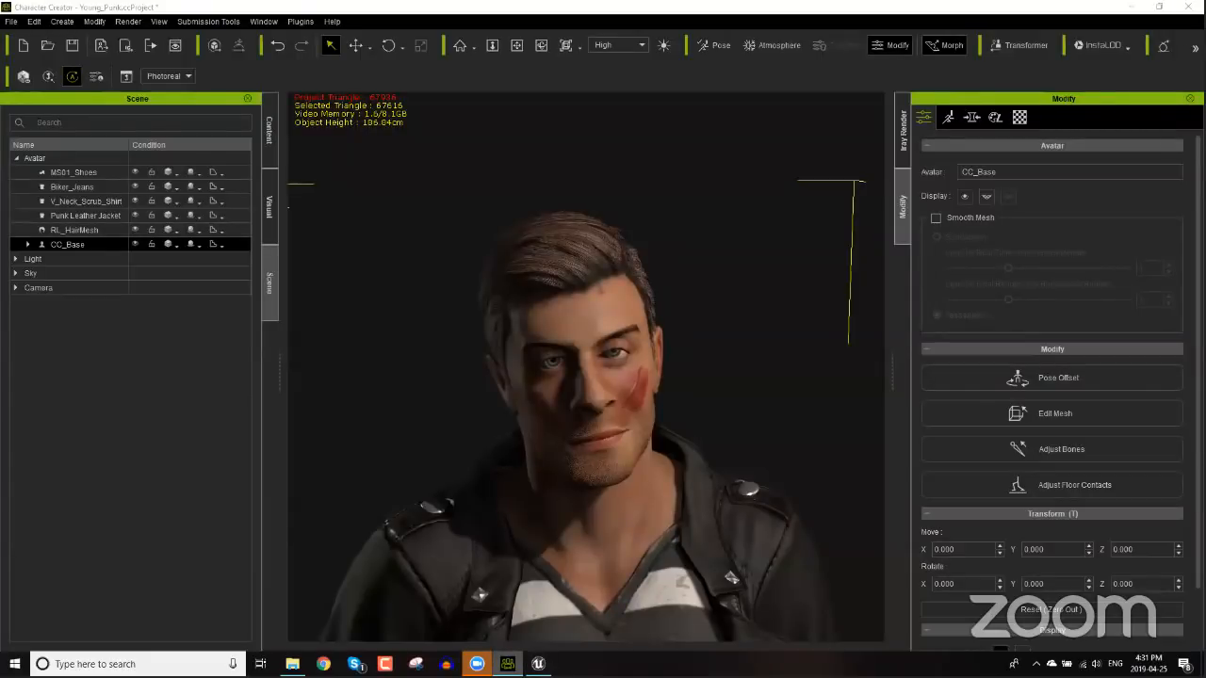
left_click(507, 664)
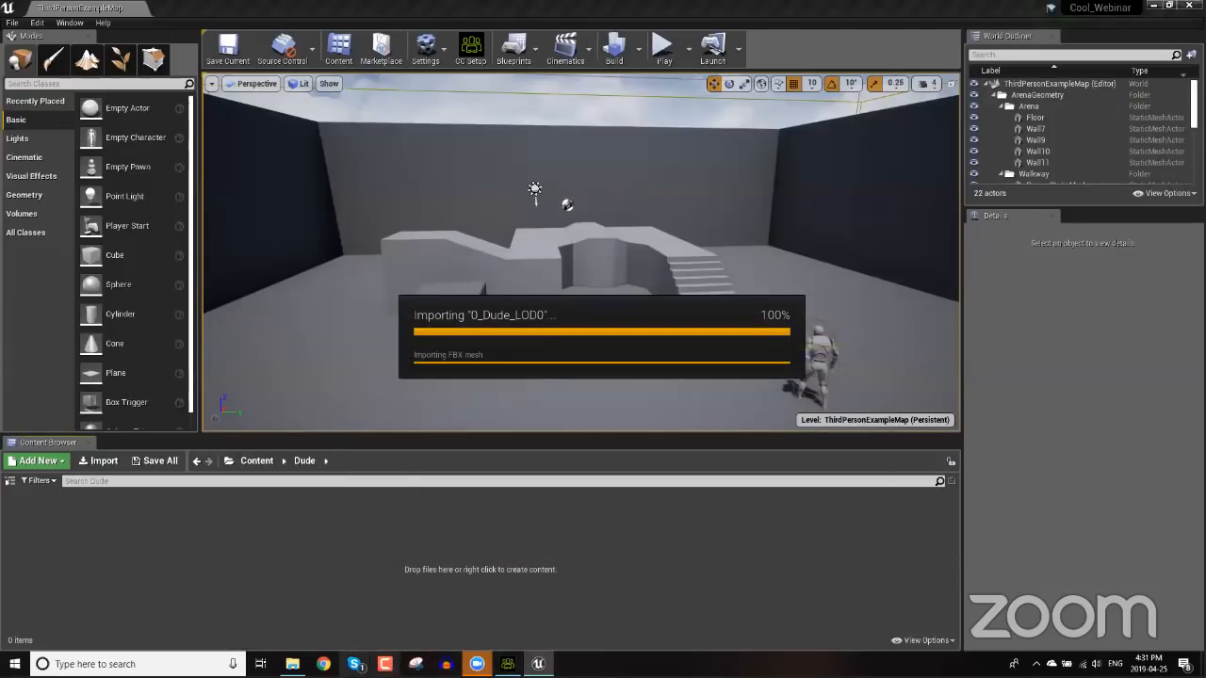
- Open Chrome and go to the mixamo.com website
left_click(323, 664)
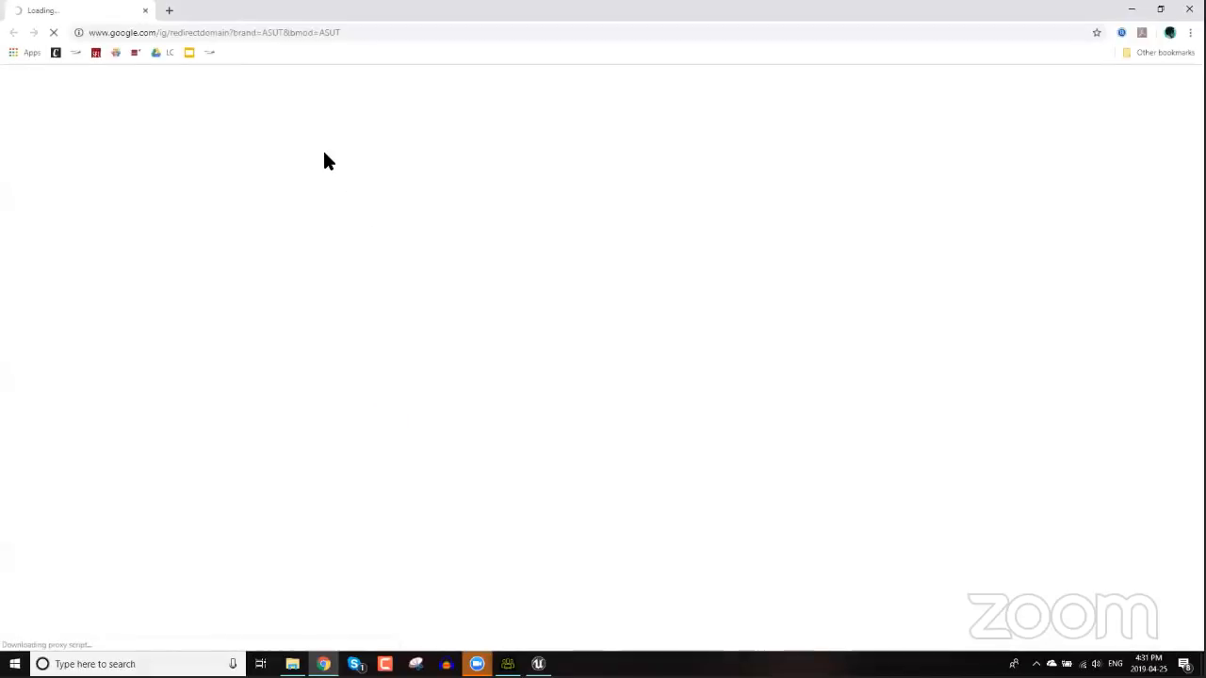
left_click(311, 33)
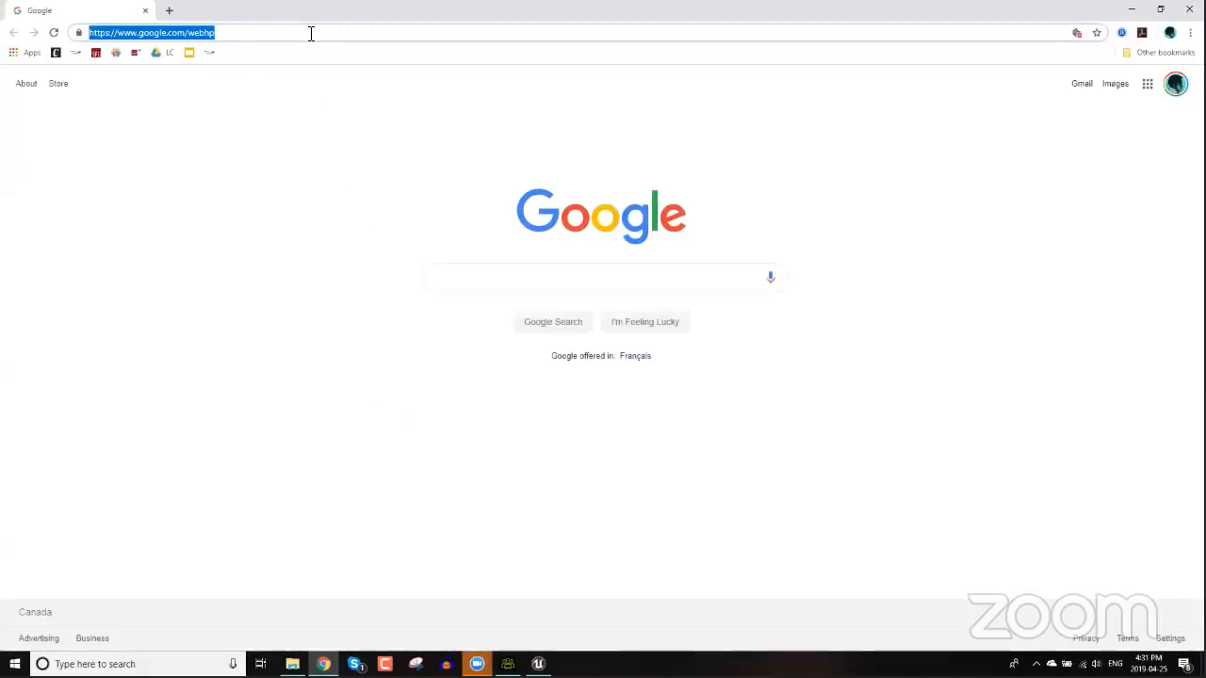
type("mixamo")
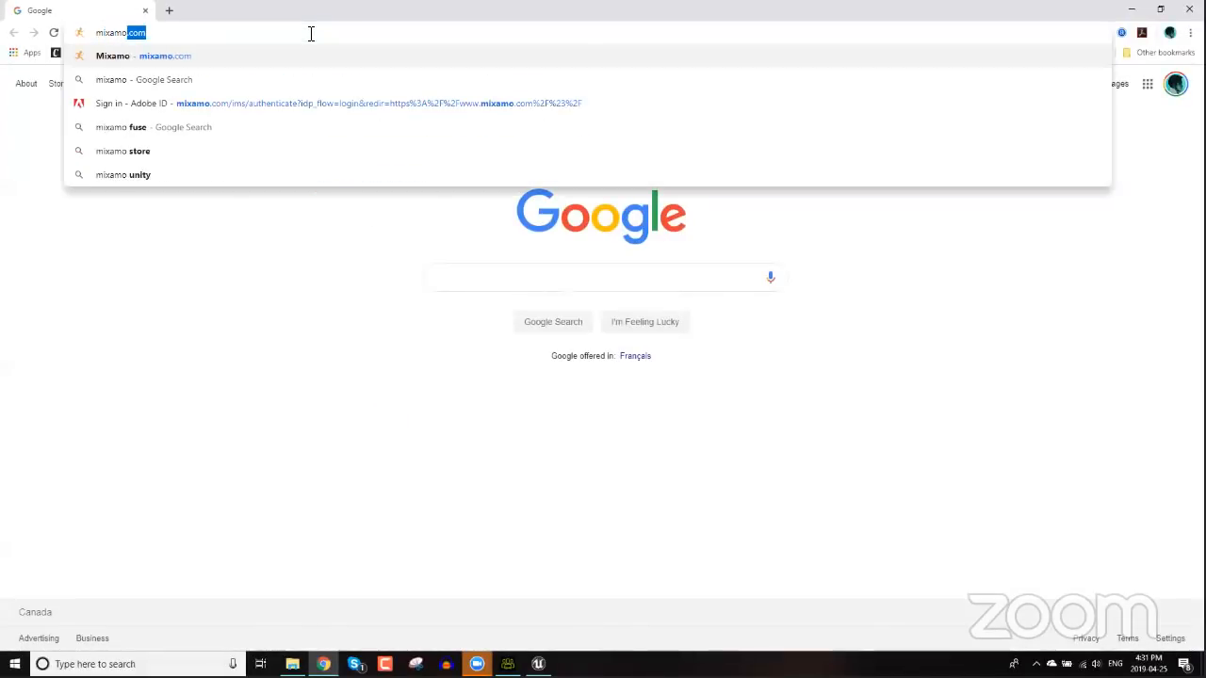
key("Return")
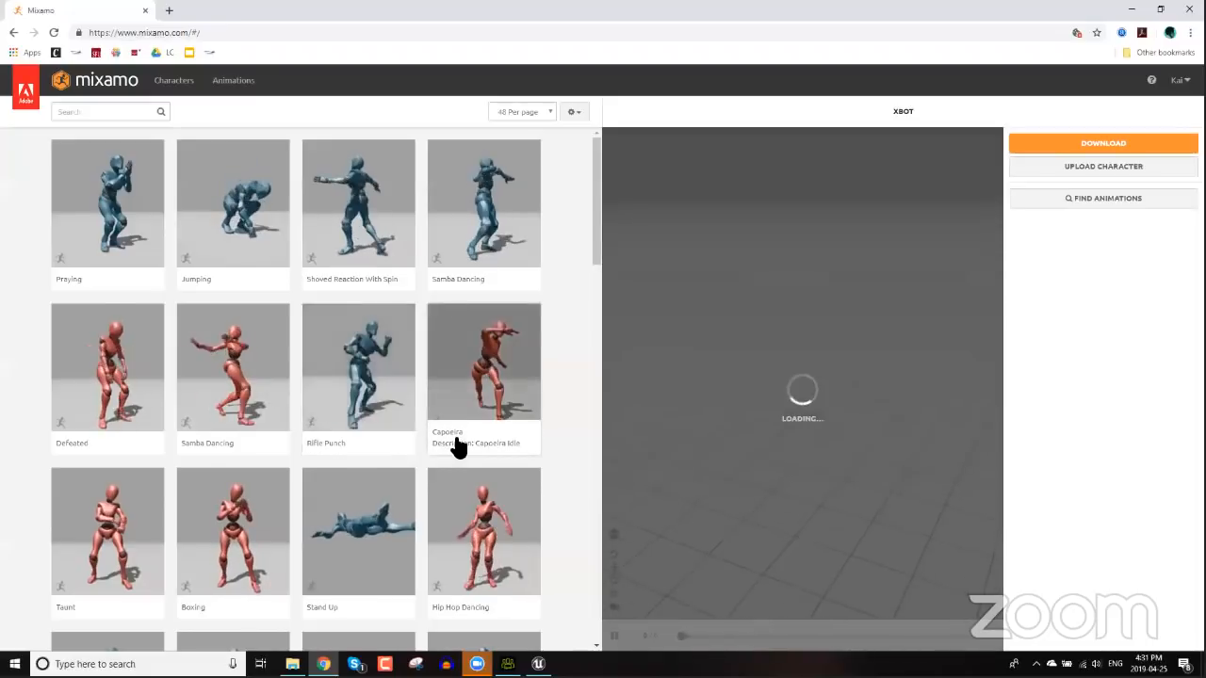
- Choose the red figure's Samba Dancing animation and download it as FBX without skin at 30 frames per second
left_click(242, 361)
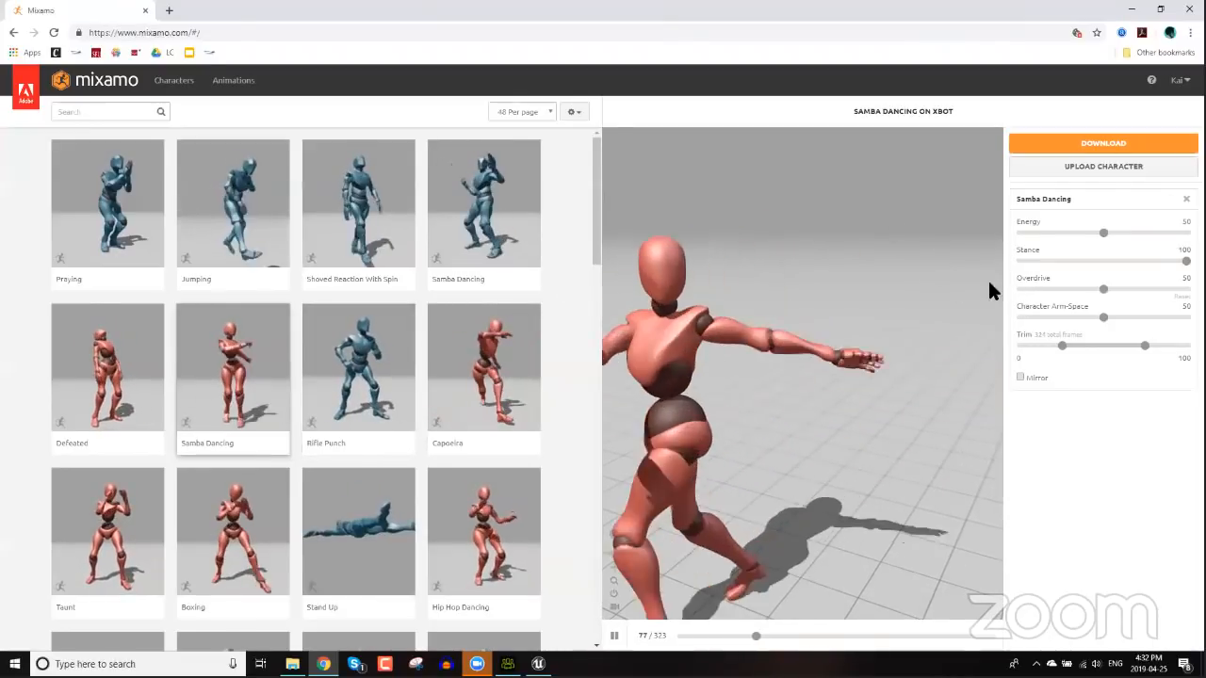
left_click(1102, 145)
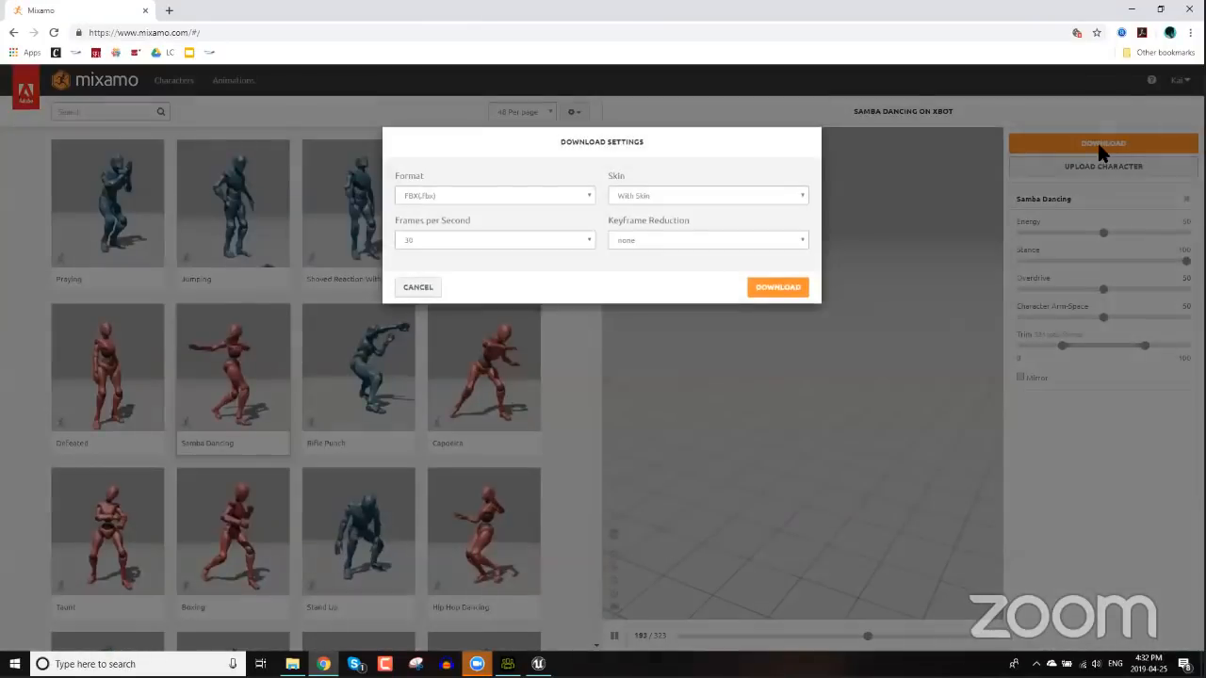
left_click(676, 196)
left_click(664, 220)
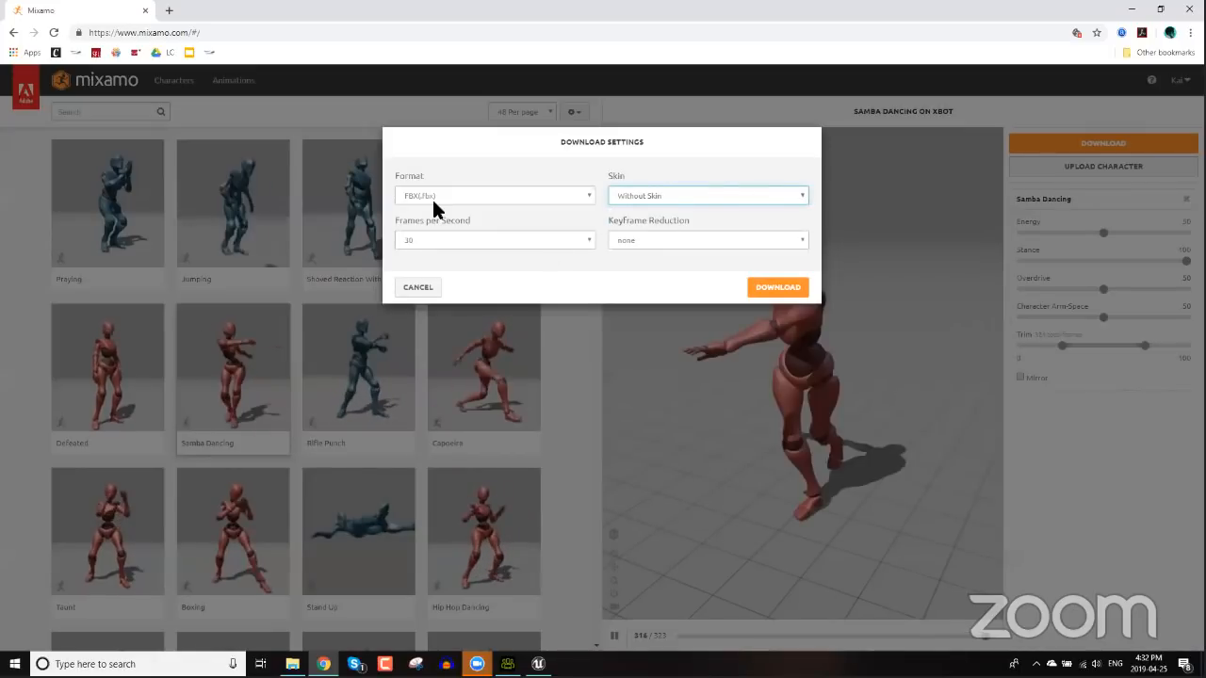
left_click(773, 289)
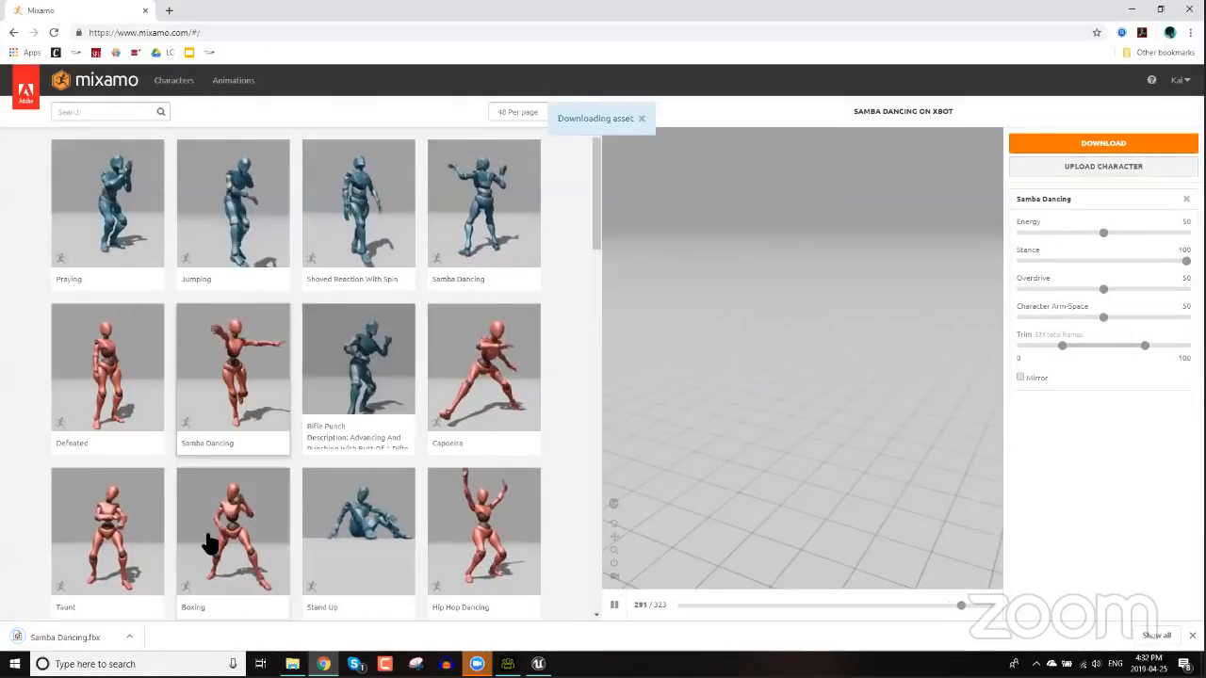
- Copy the downloaded Samba Dancing file from its Downloads folder and open the Desktop's Webinar Folder
left_click(130, 638)
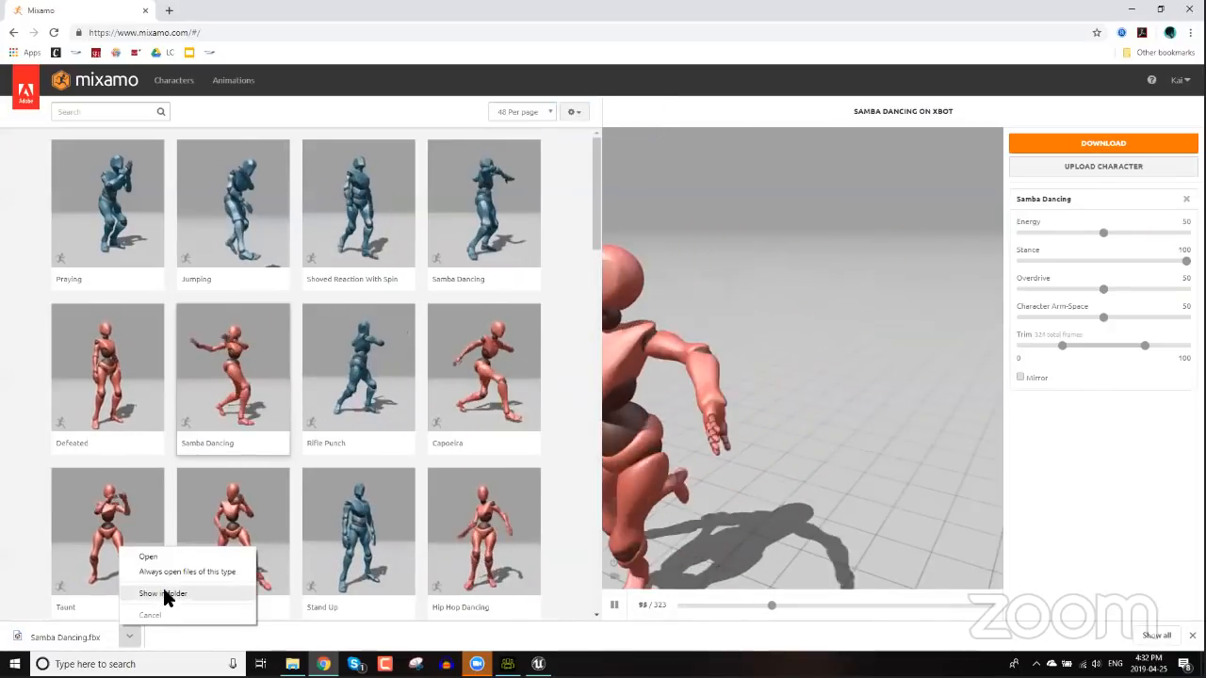
left_click(163, 593)
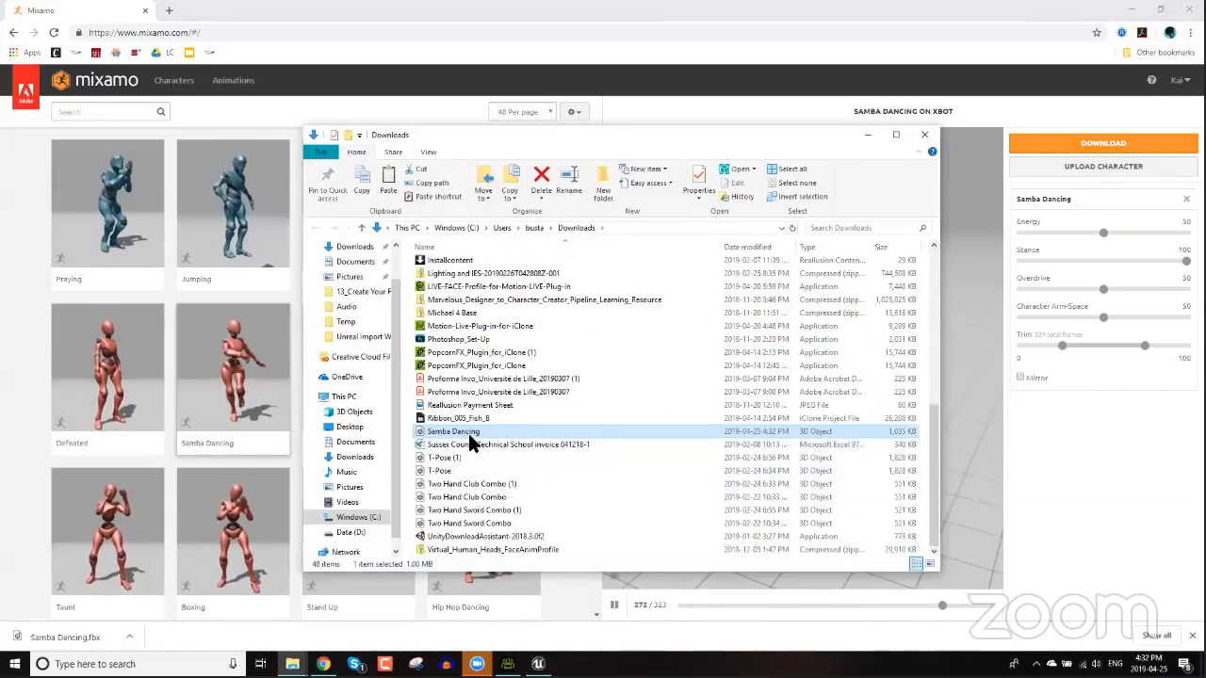
left_click(357, 429)
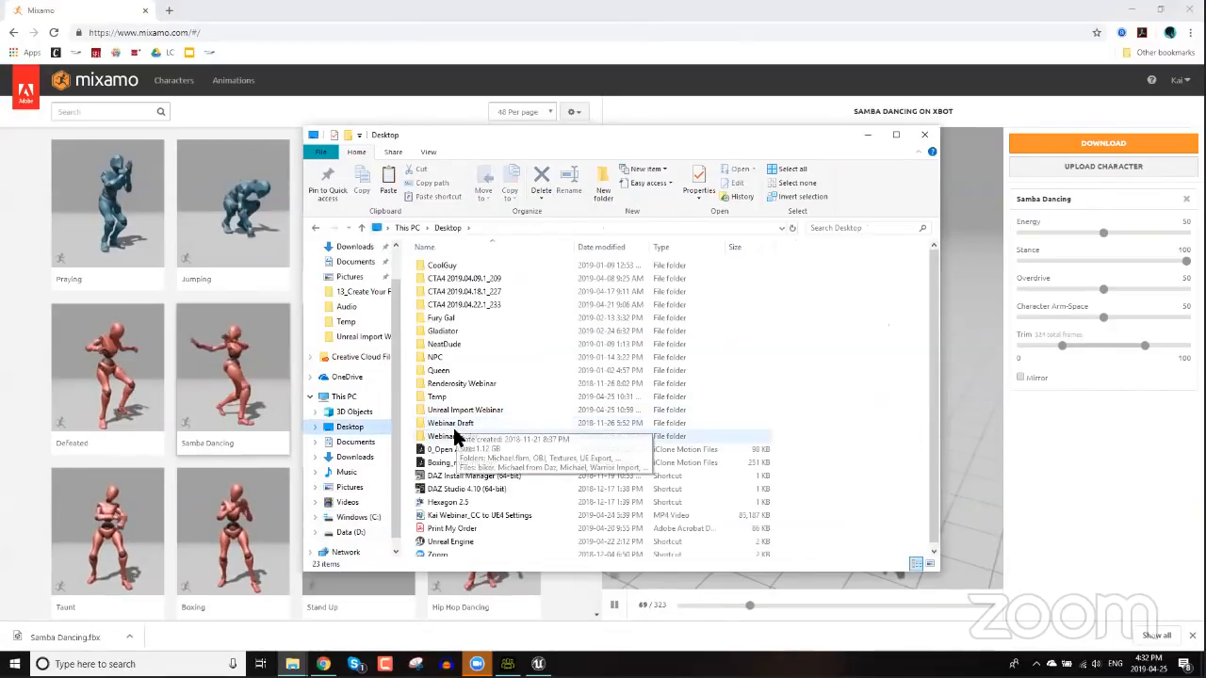
double_click(457, 439)
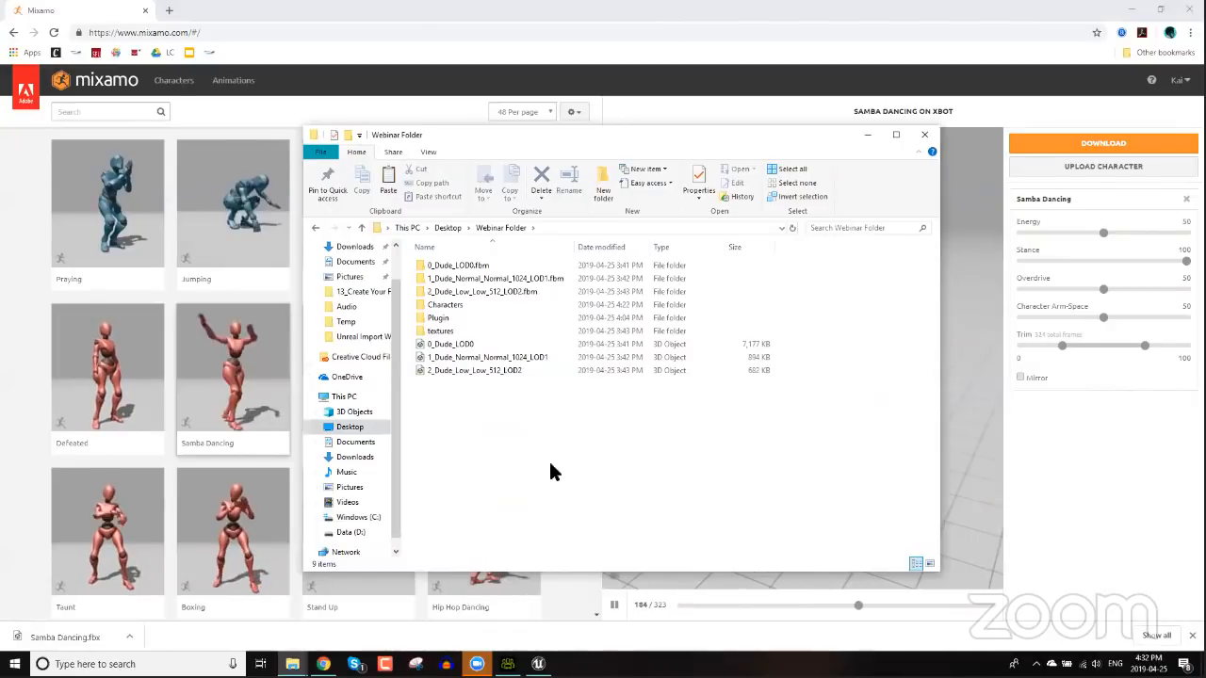
- Create a folder named Motions in Webinar Folder and paste the Samba Dancing file into it
right_click(512, 465)
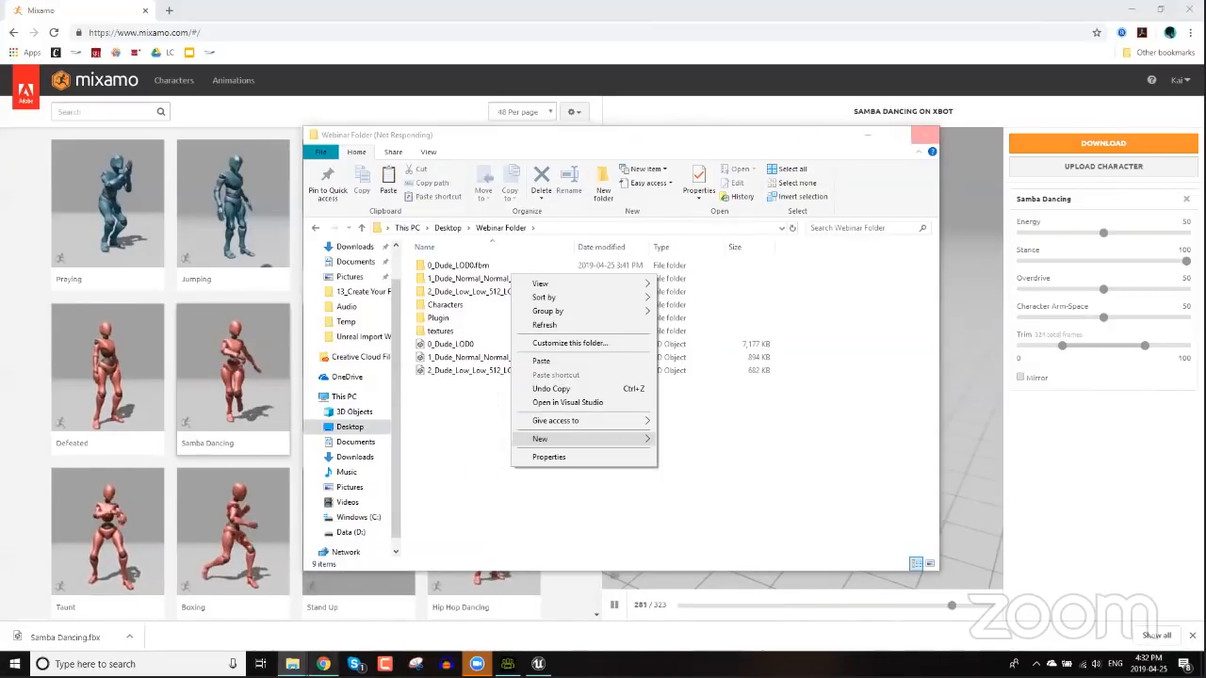
left_click(323, 665)
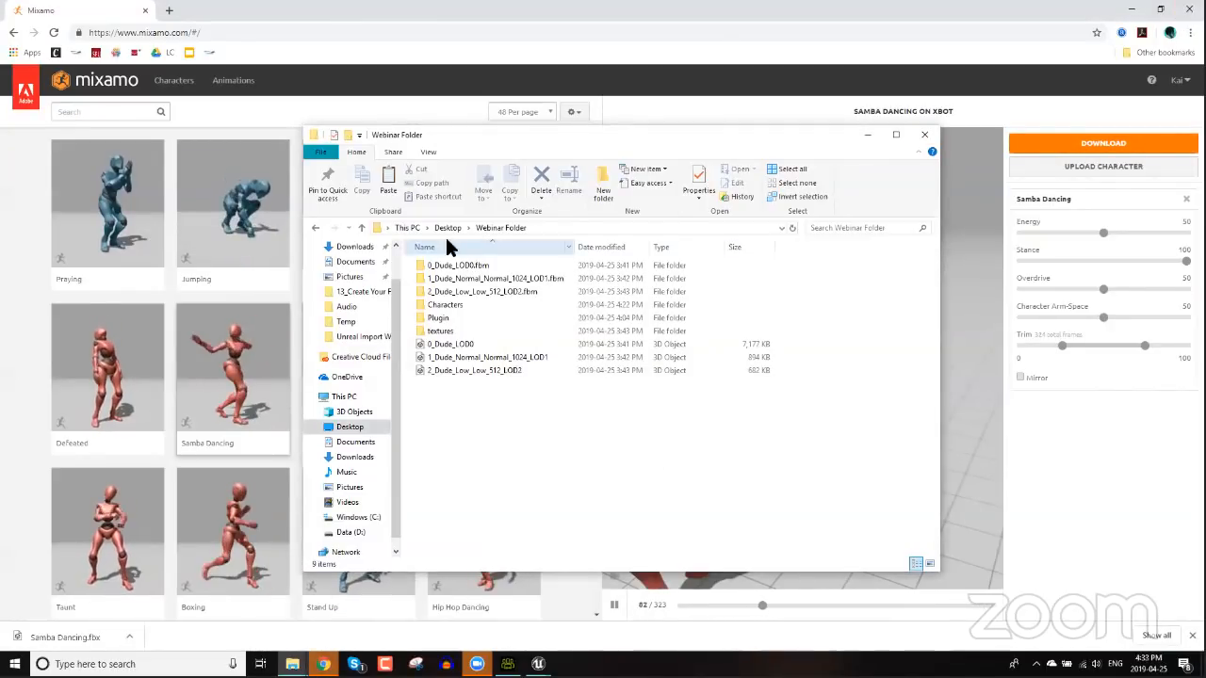
left_click(602, 184)
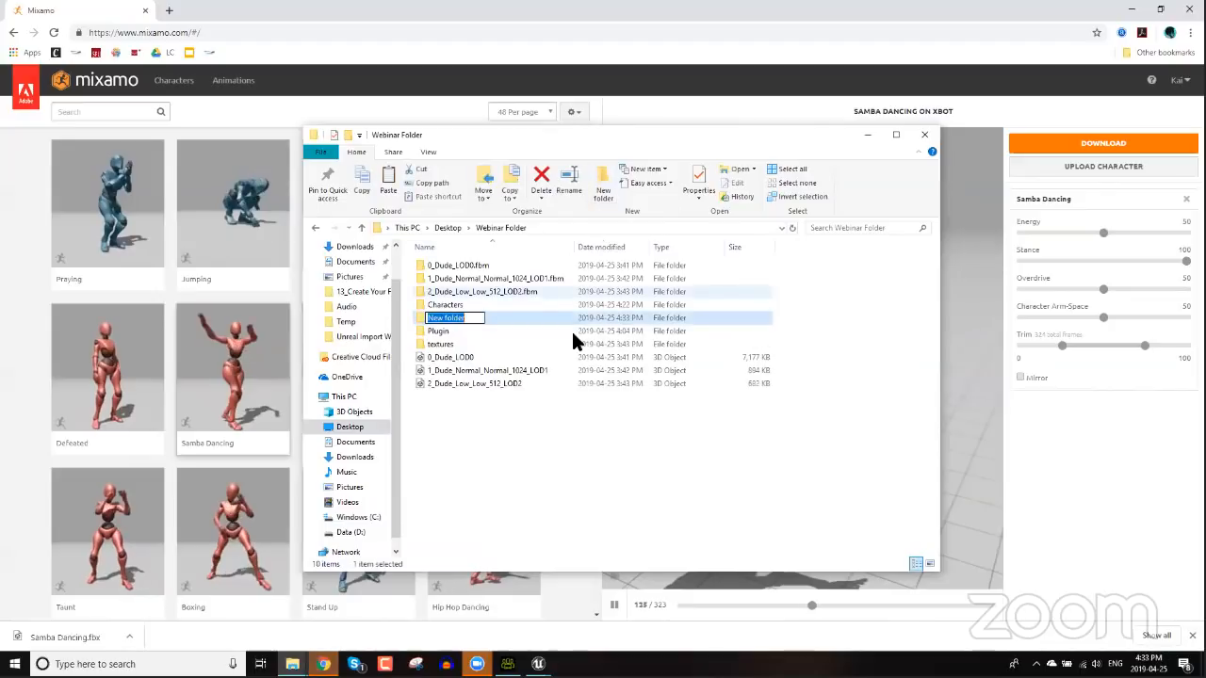
type("Motions")
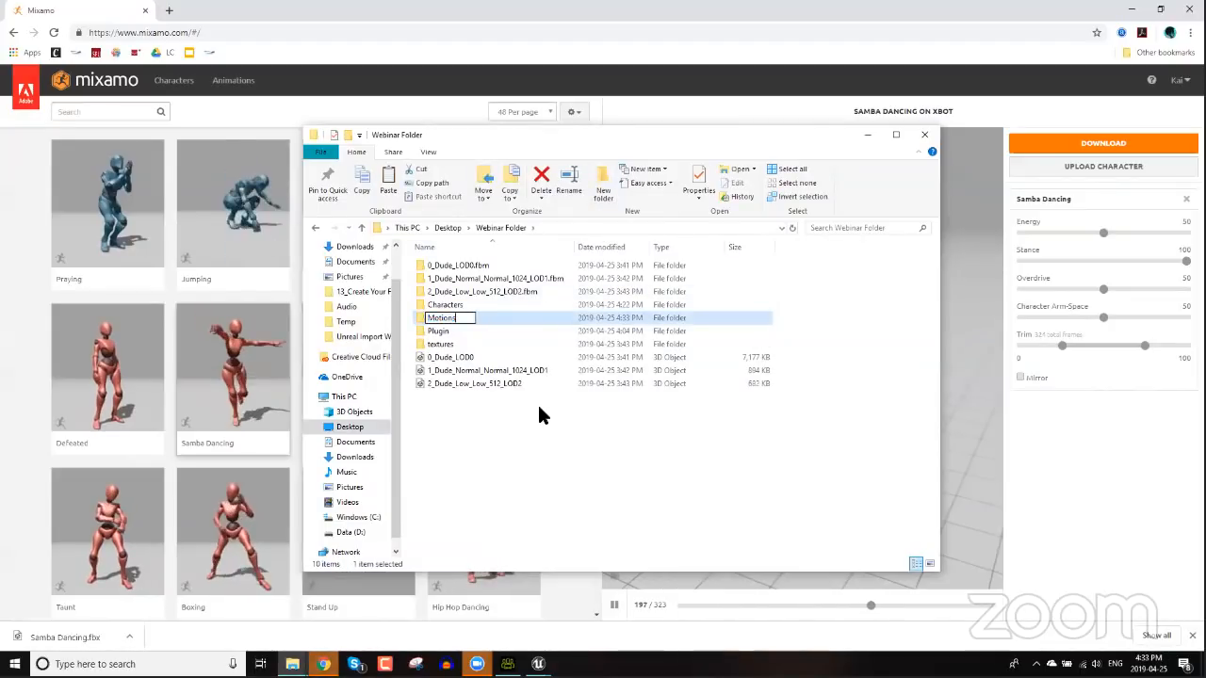
key("Return")
double_click(457, 315)
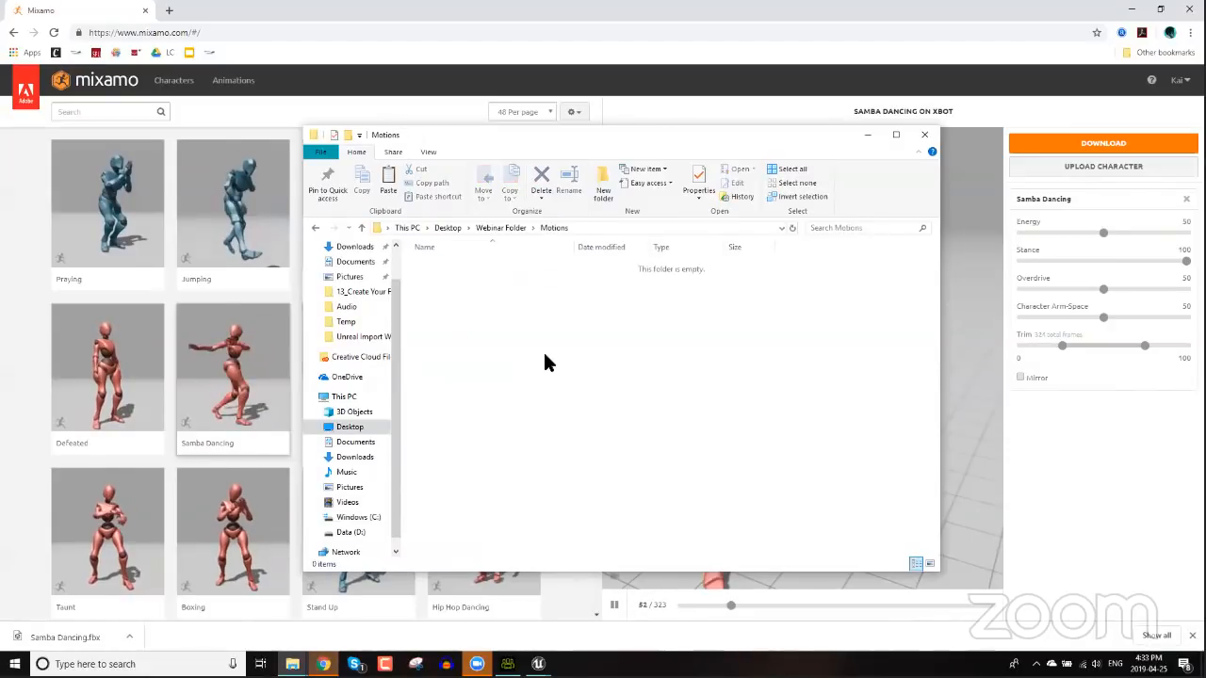
key("ctrl+v")
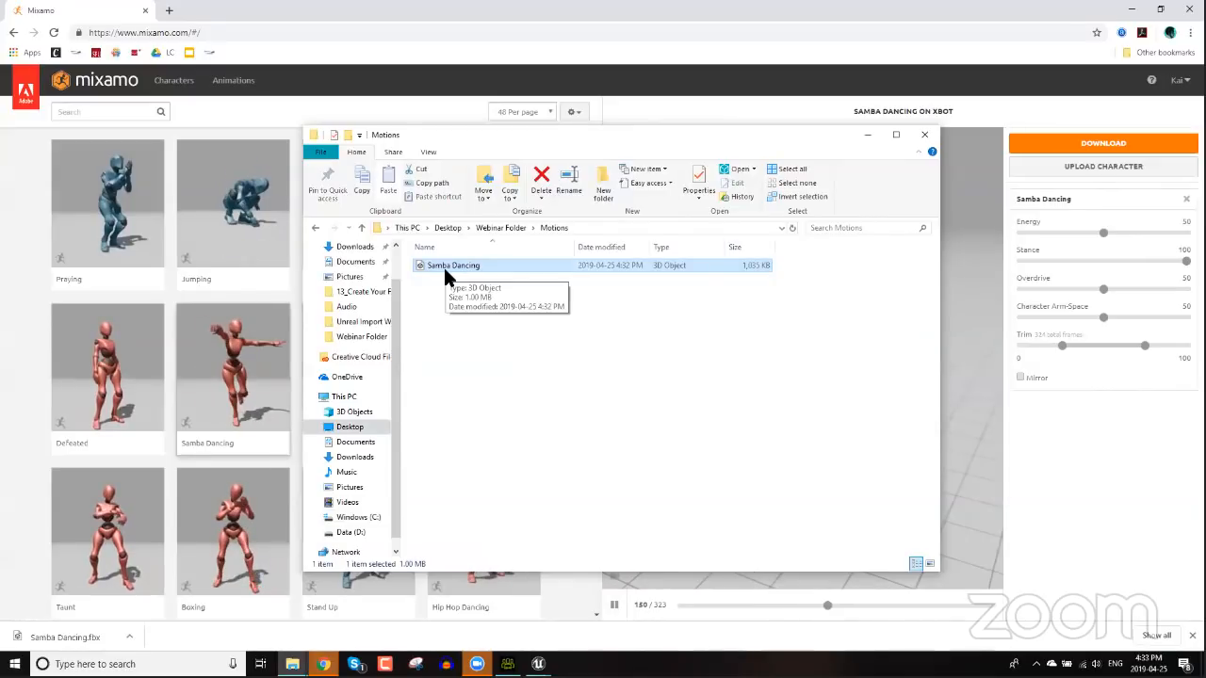
- Close the Mixamo browser window and switch to Character Creator
left_click(1189, 9)
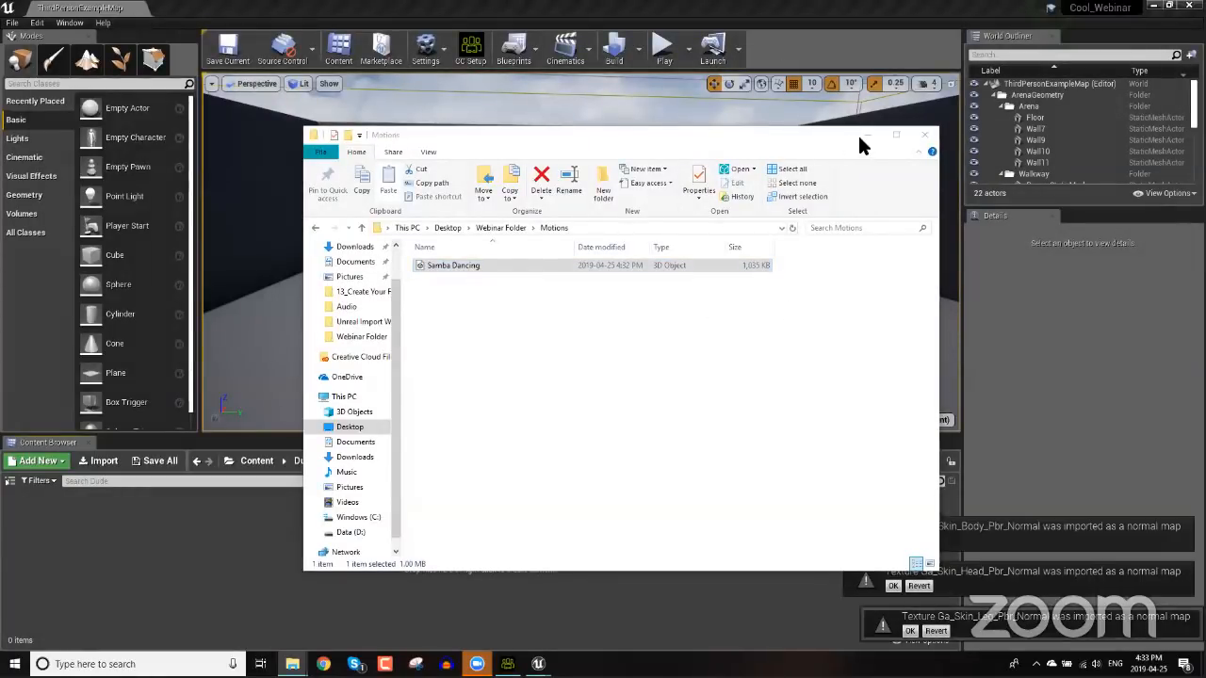
left_click(533, 659)
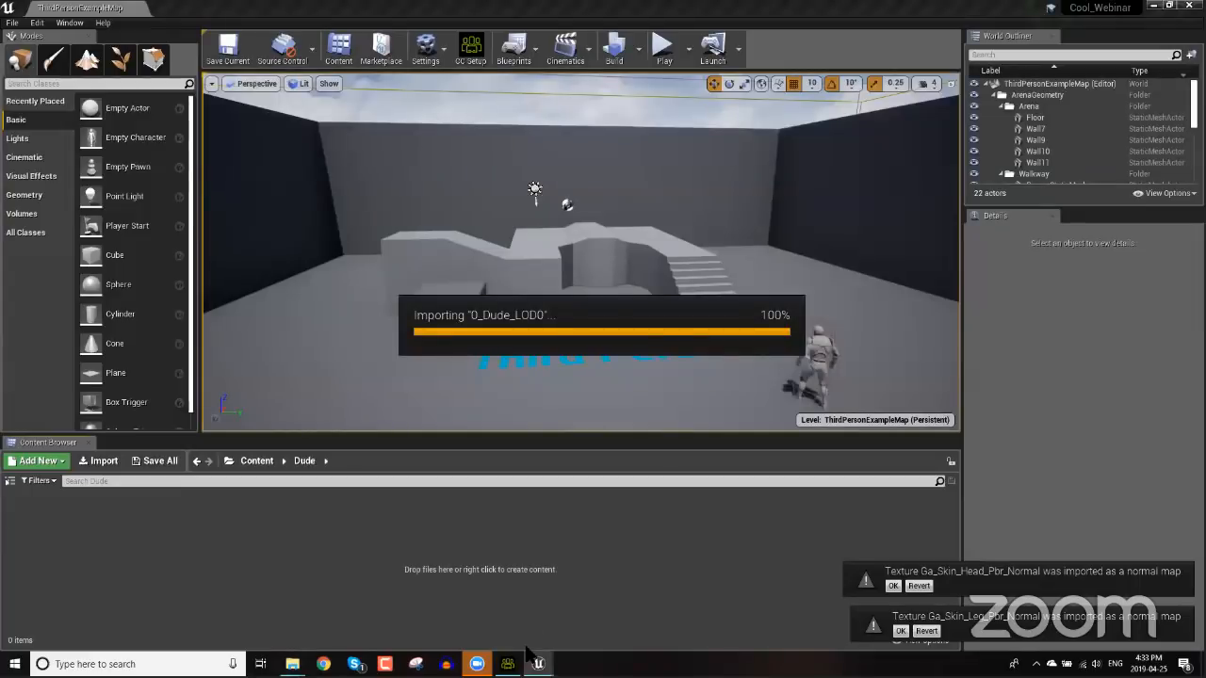
left_click(520, 605)
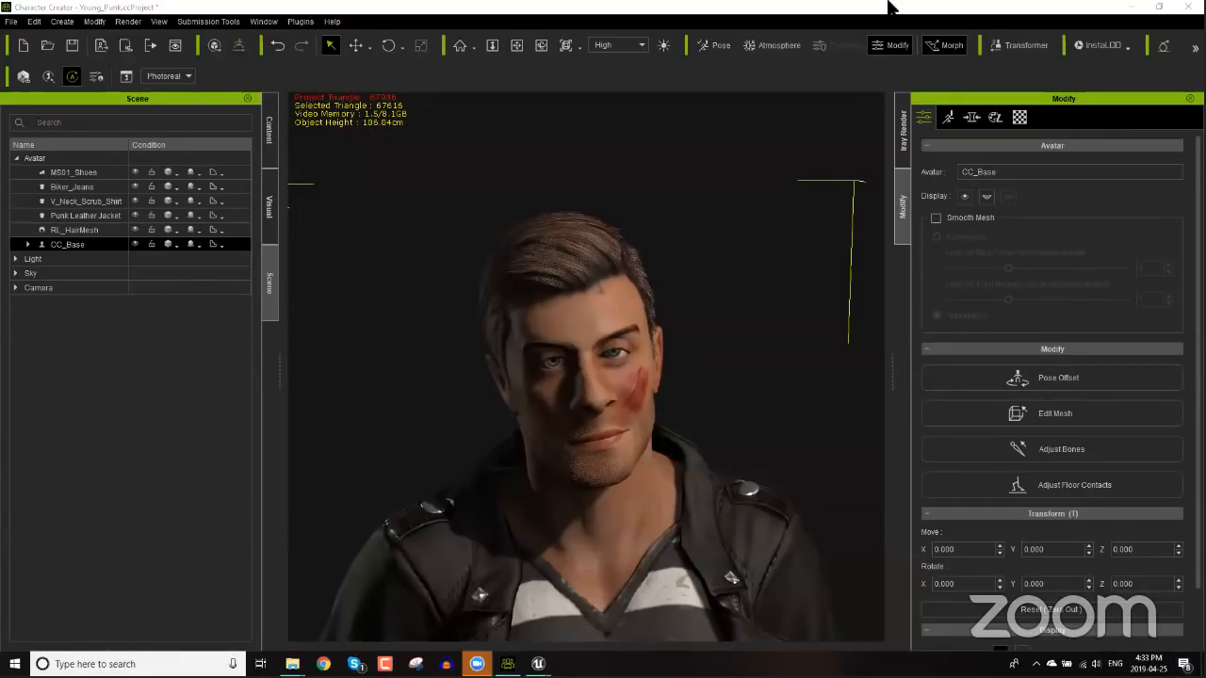
- Close Character Creator without saving the current project
left_click(1140, 7)
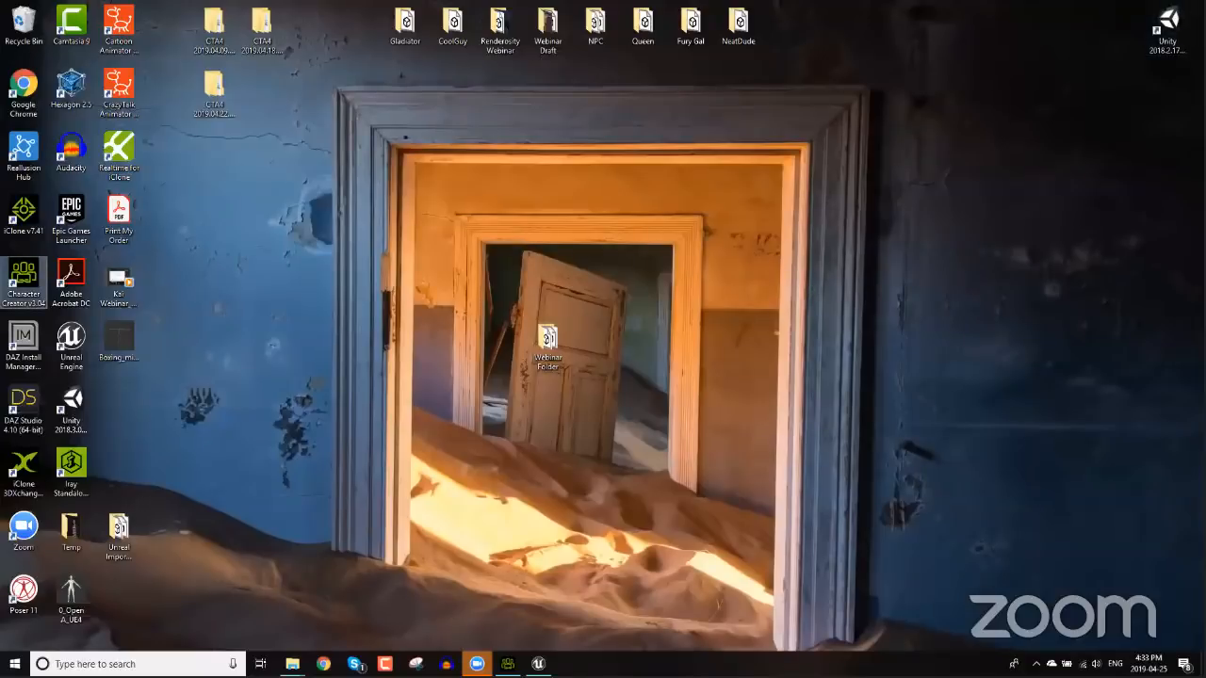
left_click(507, 663)
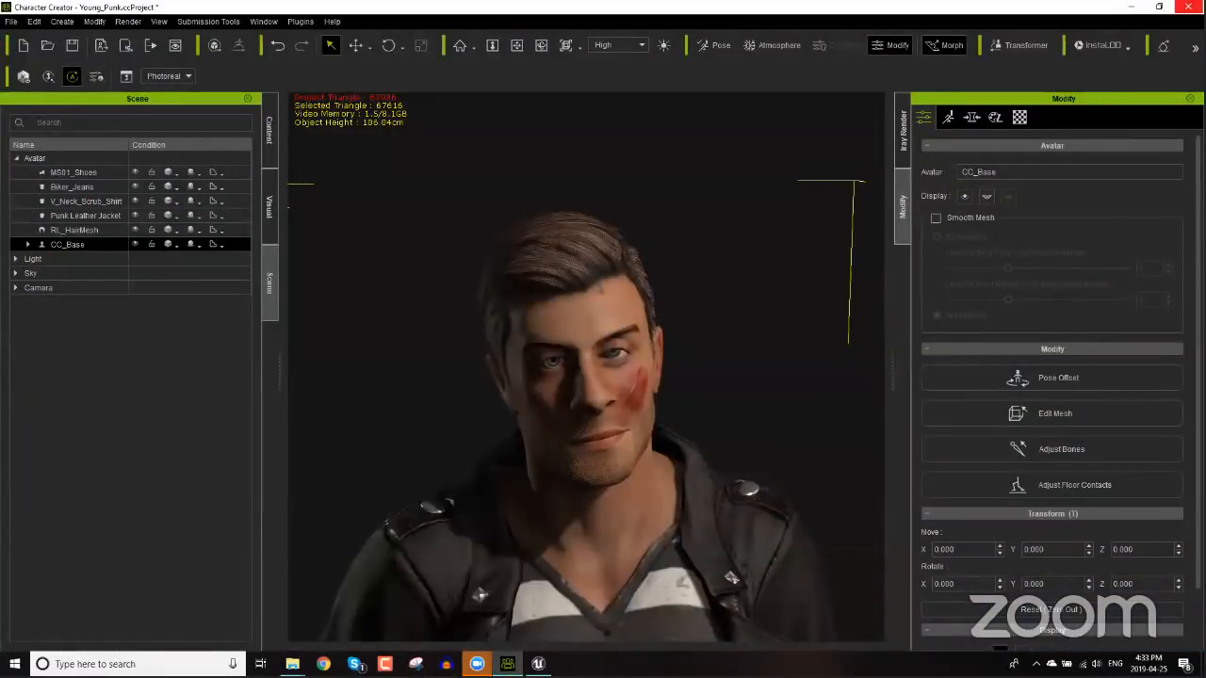
left_click(1188, 6)
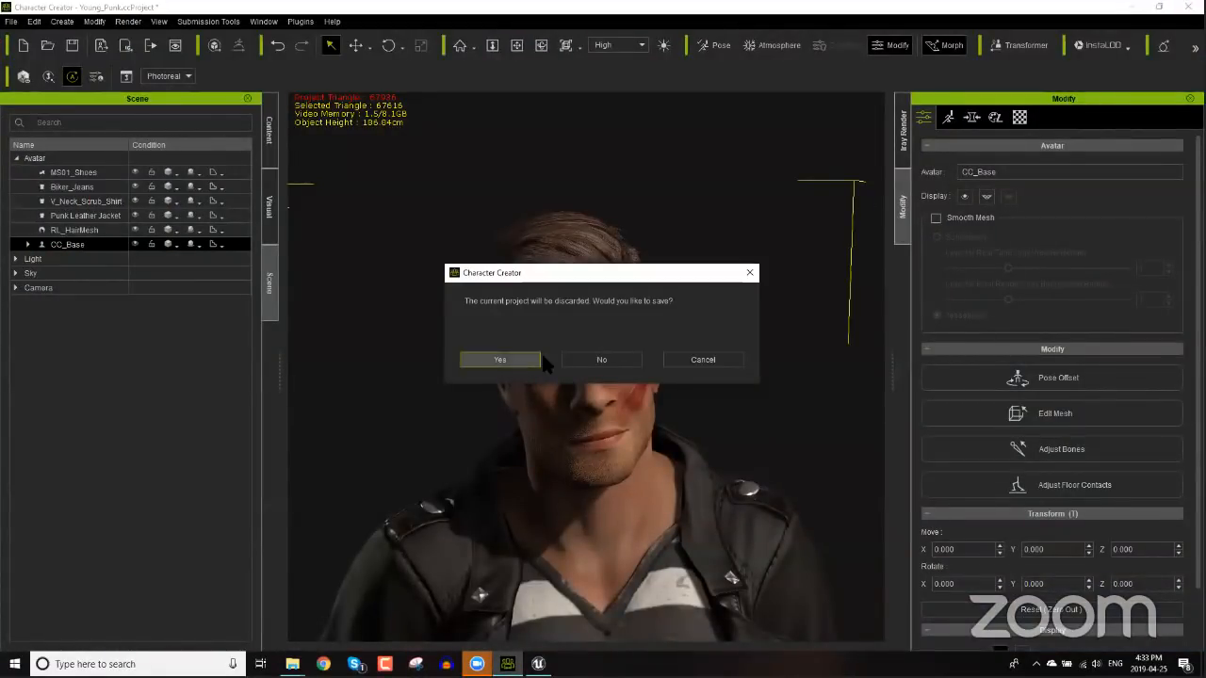
left_click(604, 360)
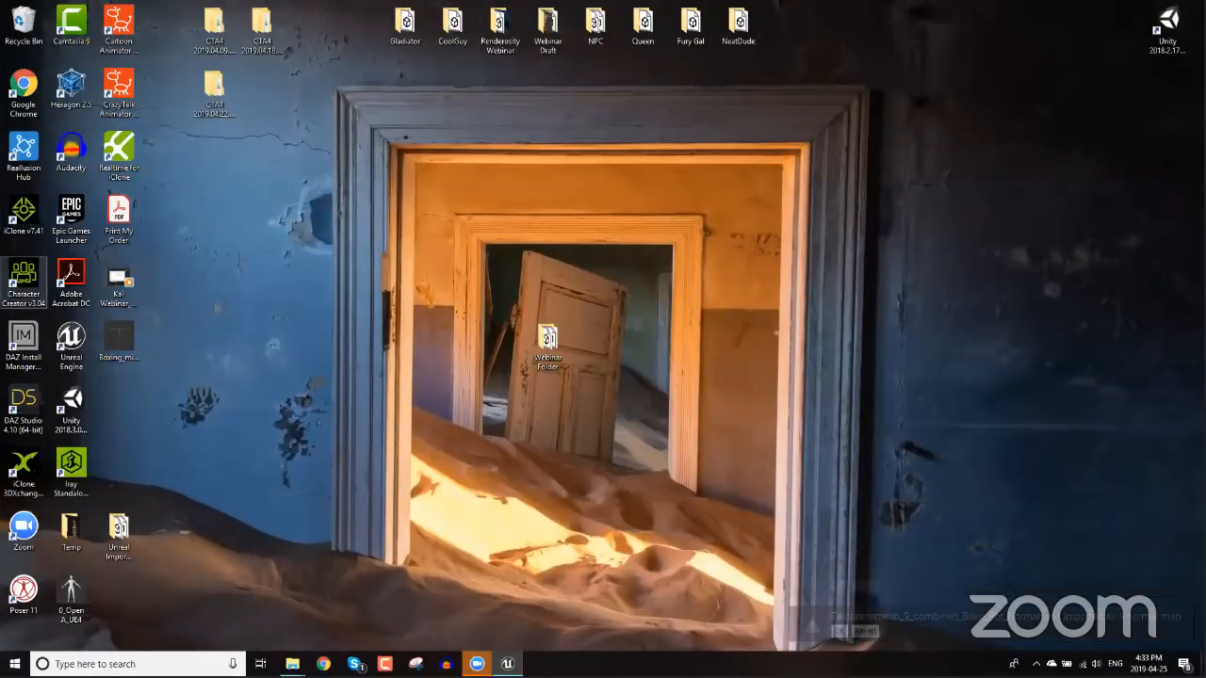
- Launch iClone 3DXchange 7 from the desktop and dismiss its startup window
double_click(31, 462)
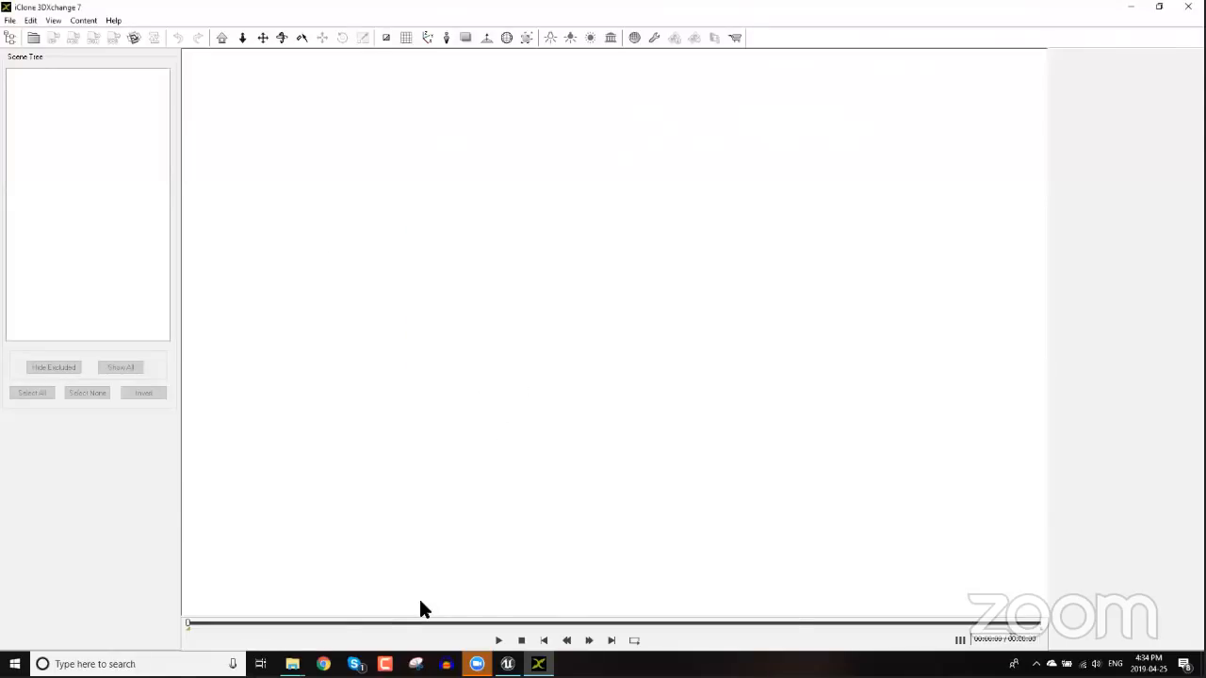
mouse_move(507, 665)
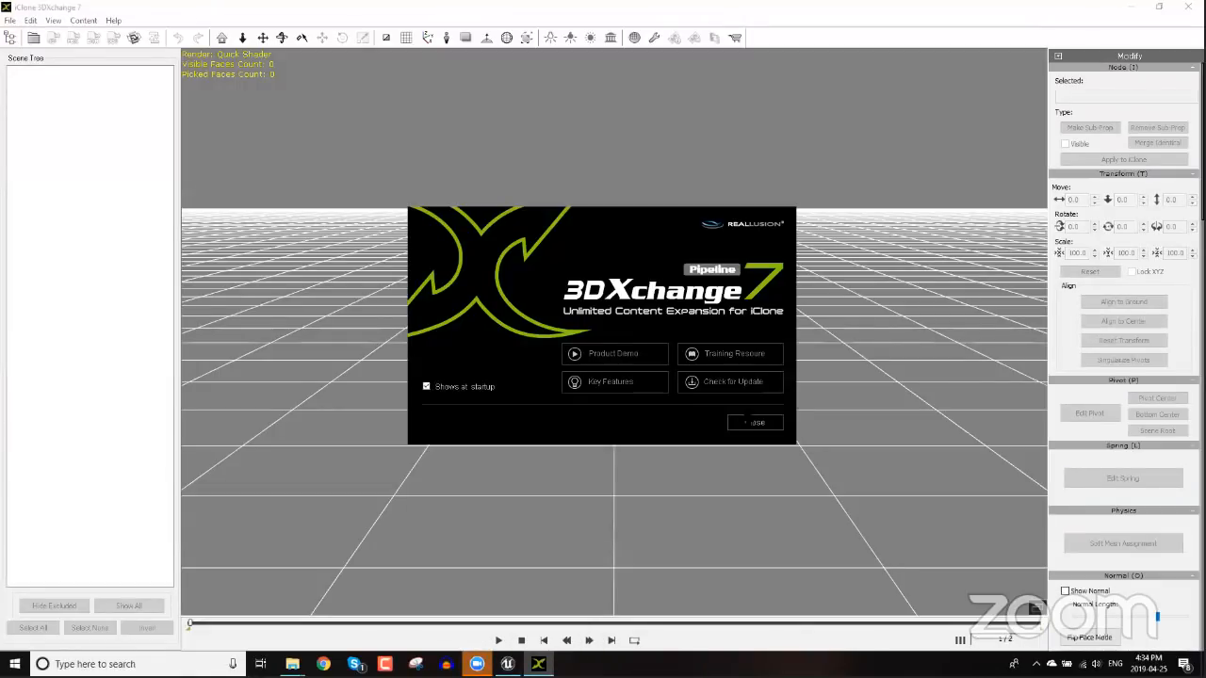
left_click(747, 420)
- Open the Samba Dancing file from the Motions folder inside the Desktop's Webinar Folder
left_click(14, 21)
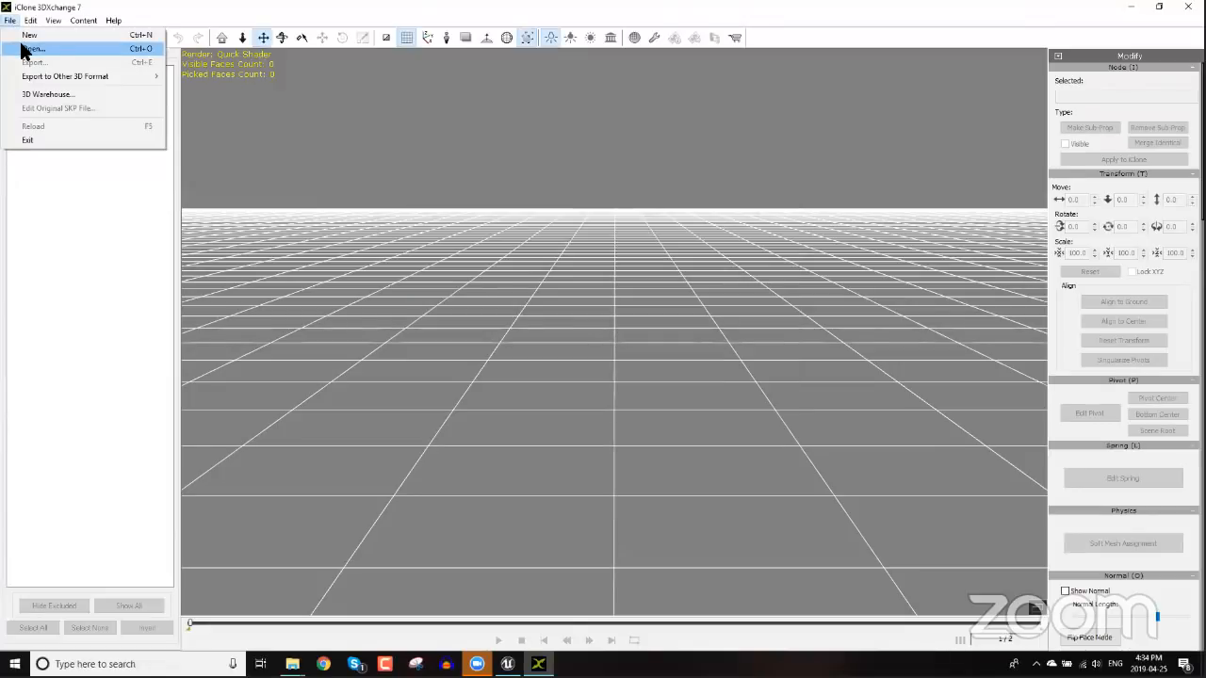
left_click(347, 167)
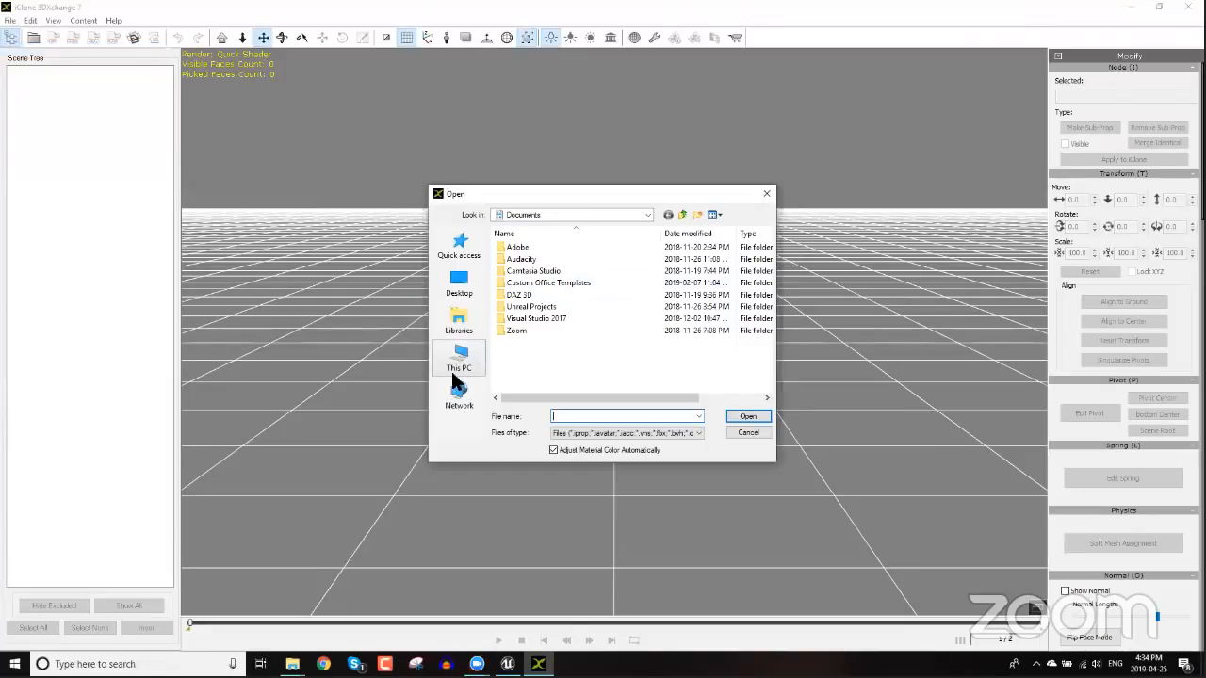
left_click(460, 280)
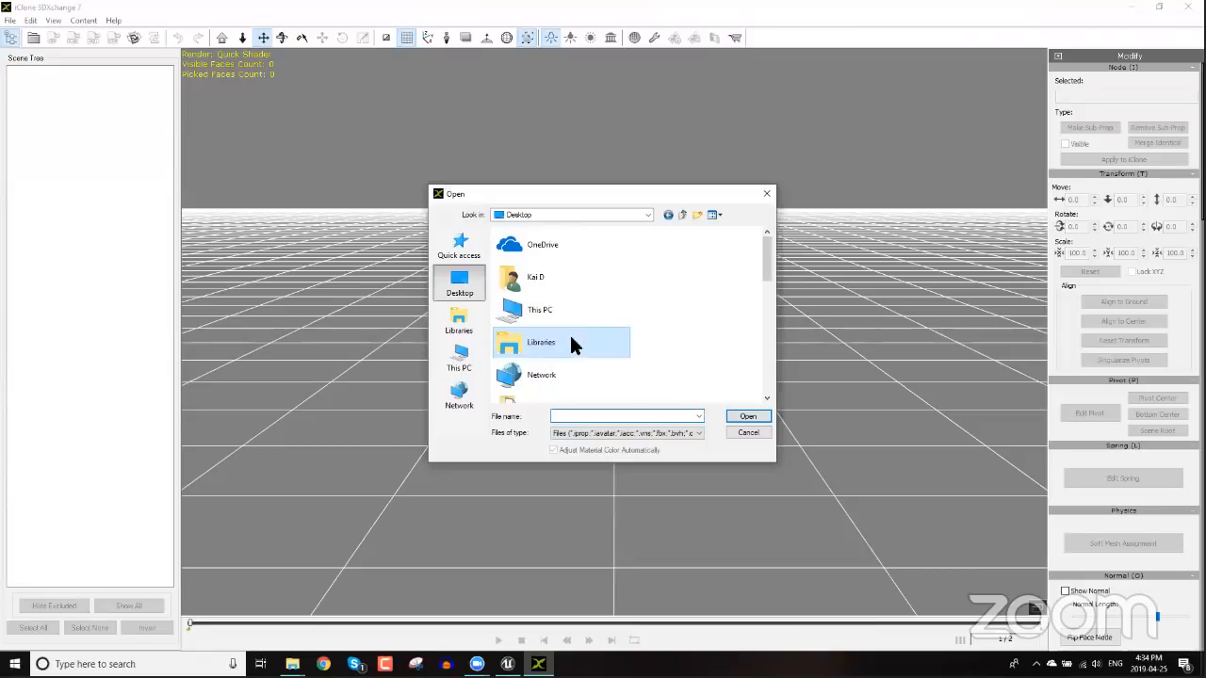
scroll(576, 330, "down", 5)
double_click(555, 387)
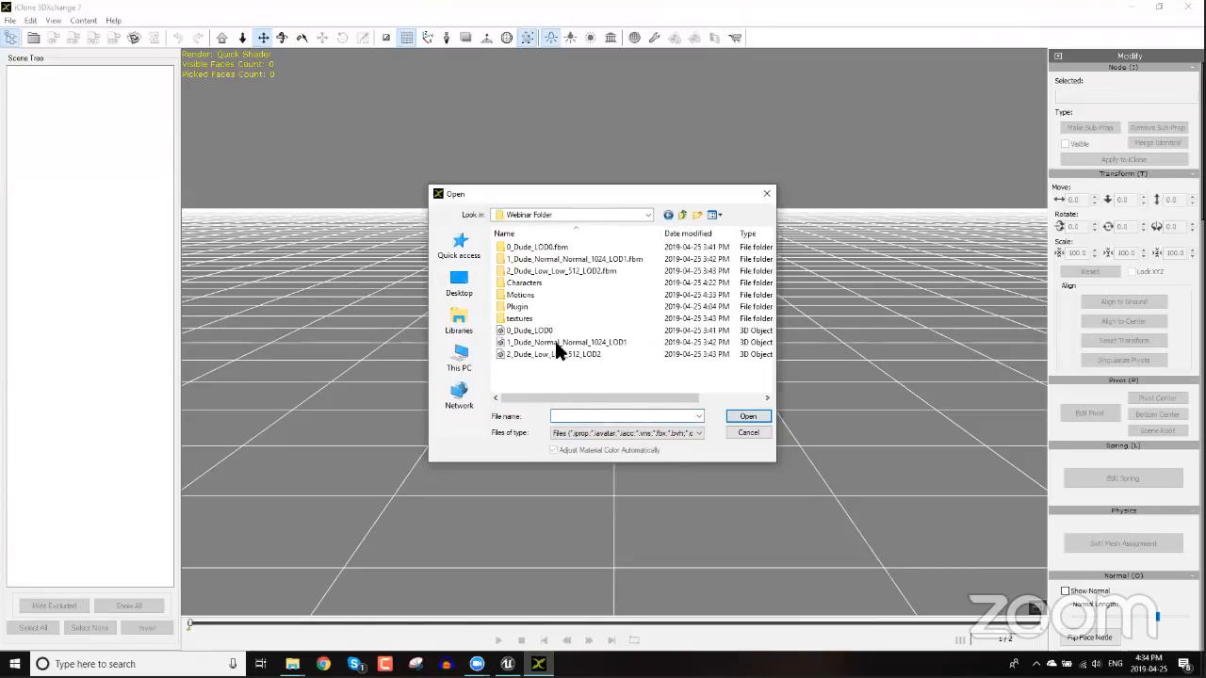
double_click(519, 294)
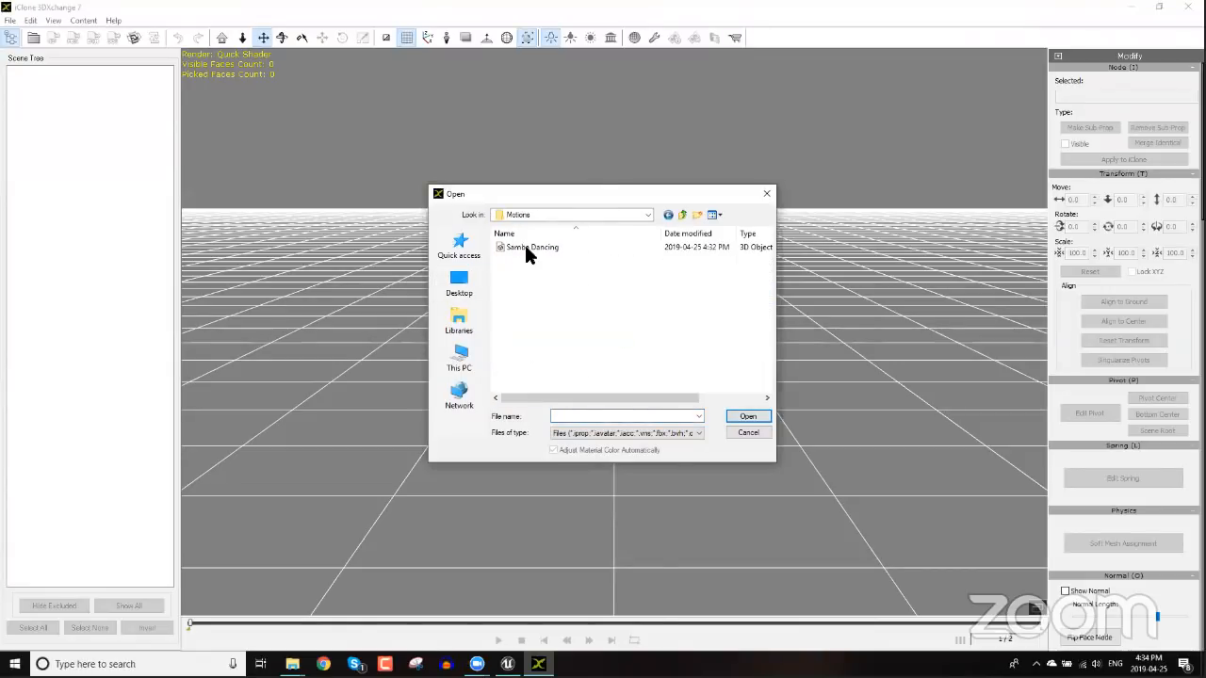
double_click(524, 242)
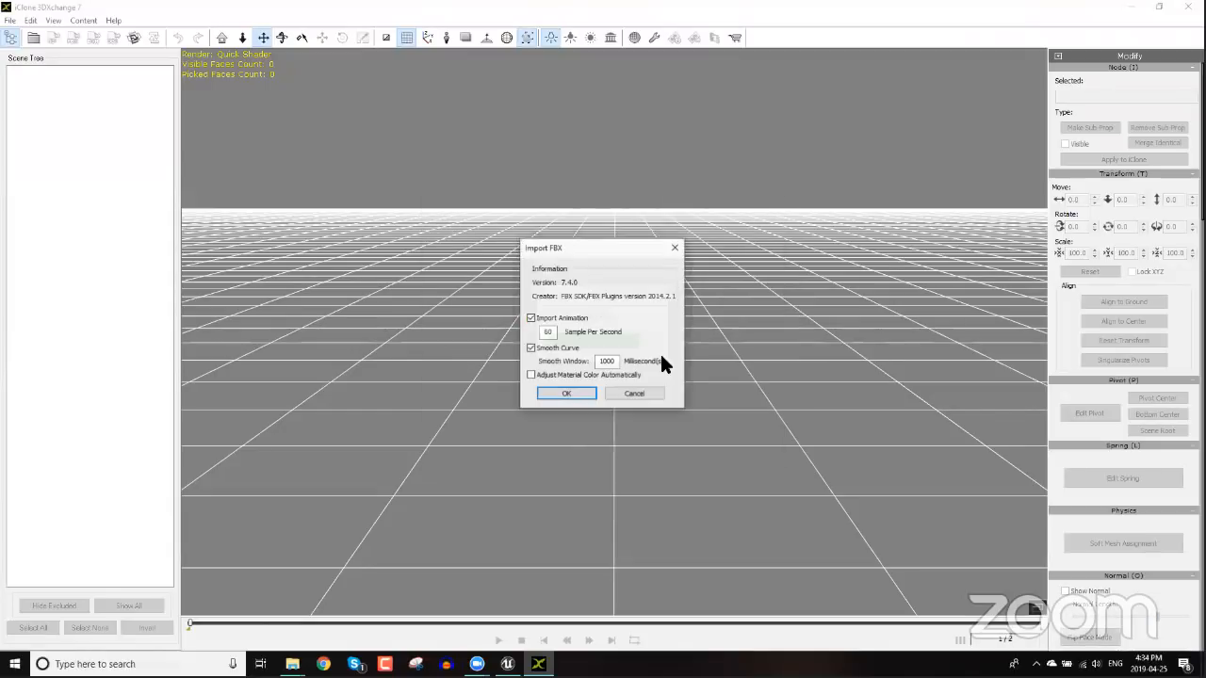
- Import the FBX with its animation, convert it to a non-standard character with the Mixamo profile, and include the facial animation clips
left_click(569, 393)
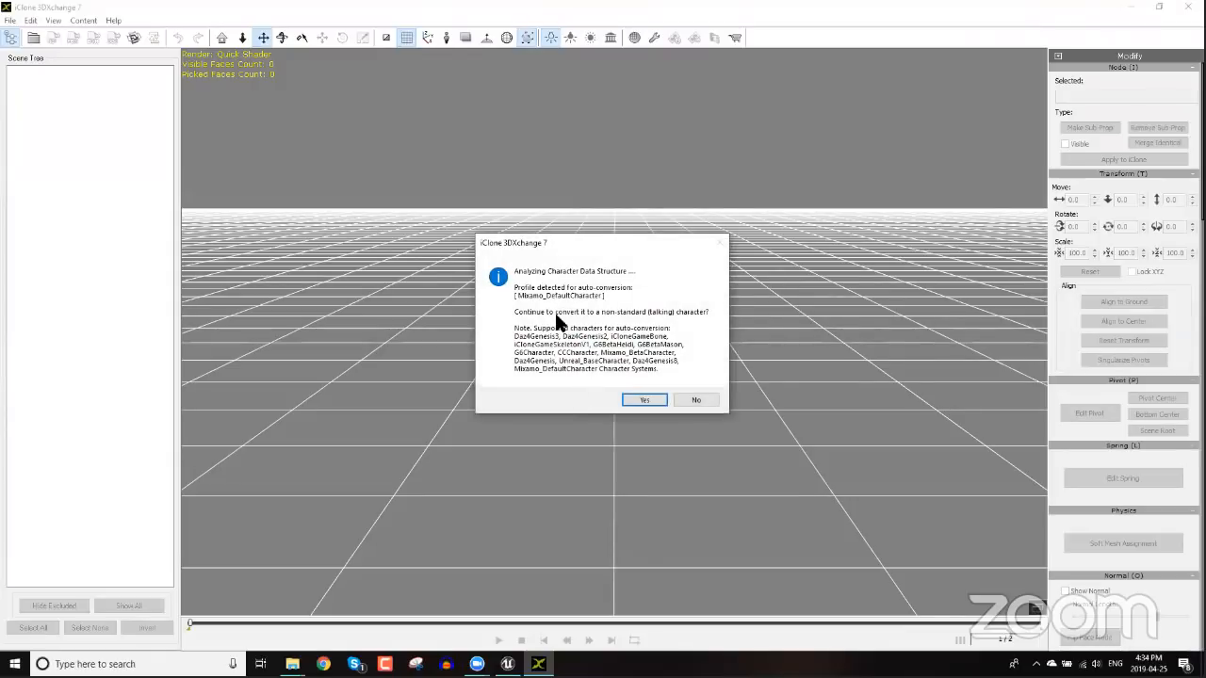
left_click(656, 397)
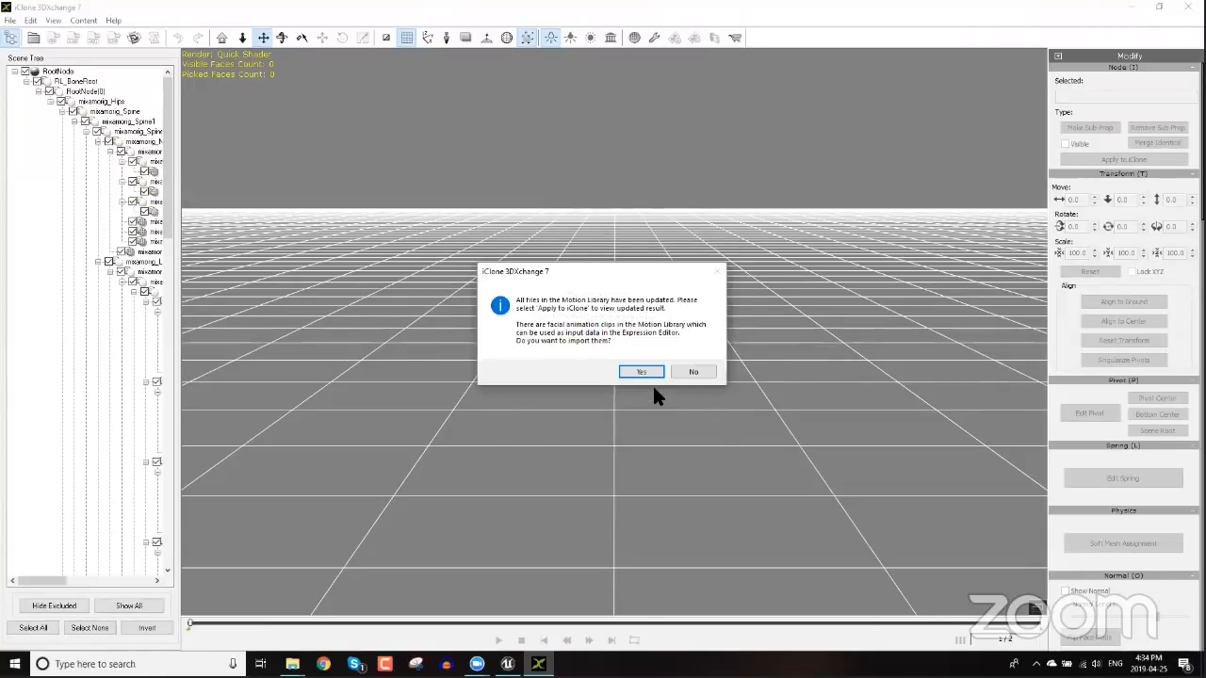
left_click(653, 374)
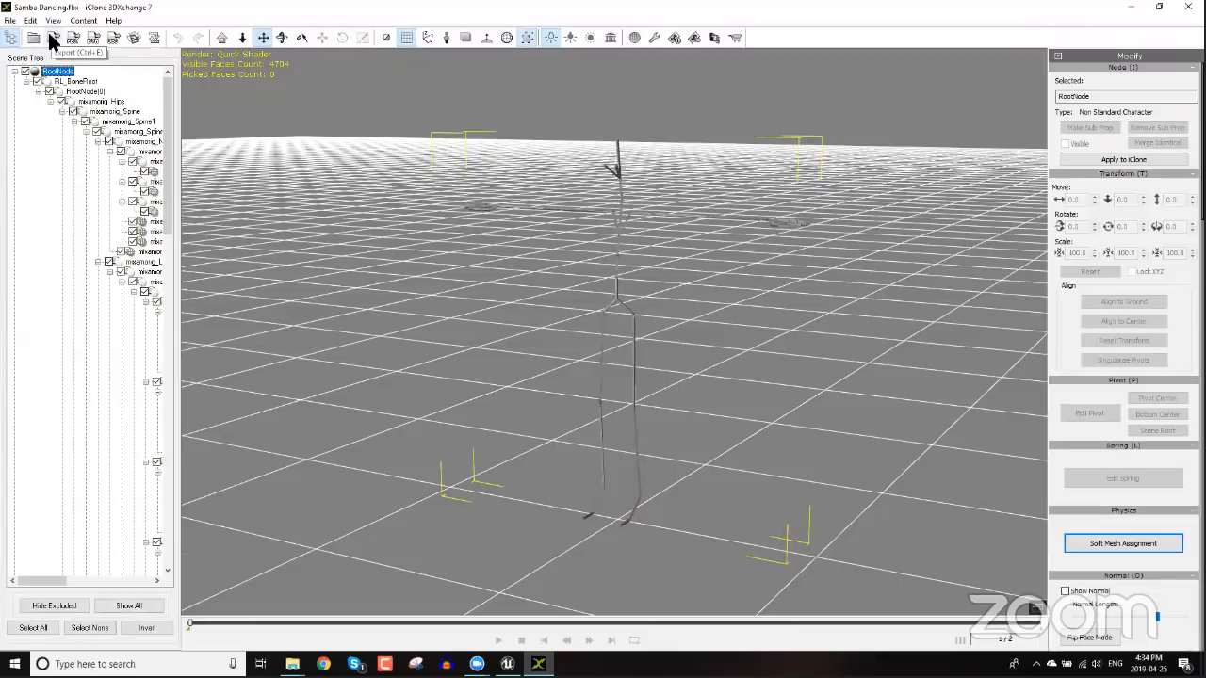
- Export the Samba Dancing animation as an rMotion for iClone 7 into Webinar Folder, leaving the geometry out
left_click(48, 29)
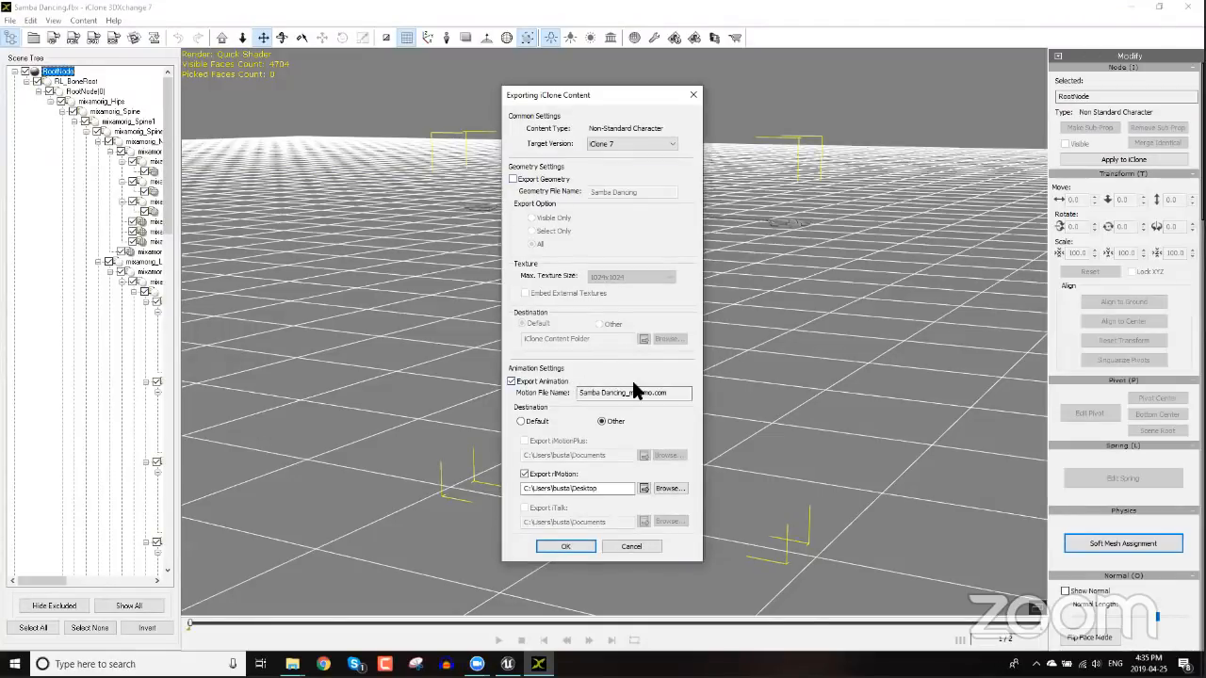
left_click(666, 489)
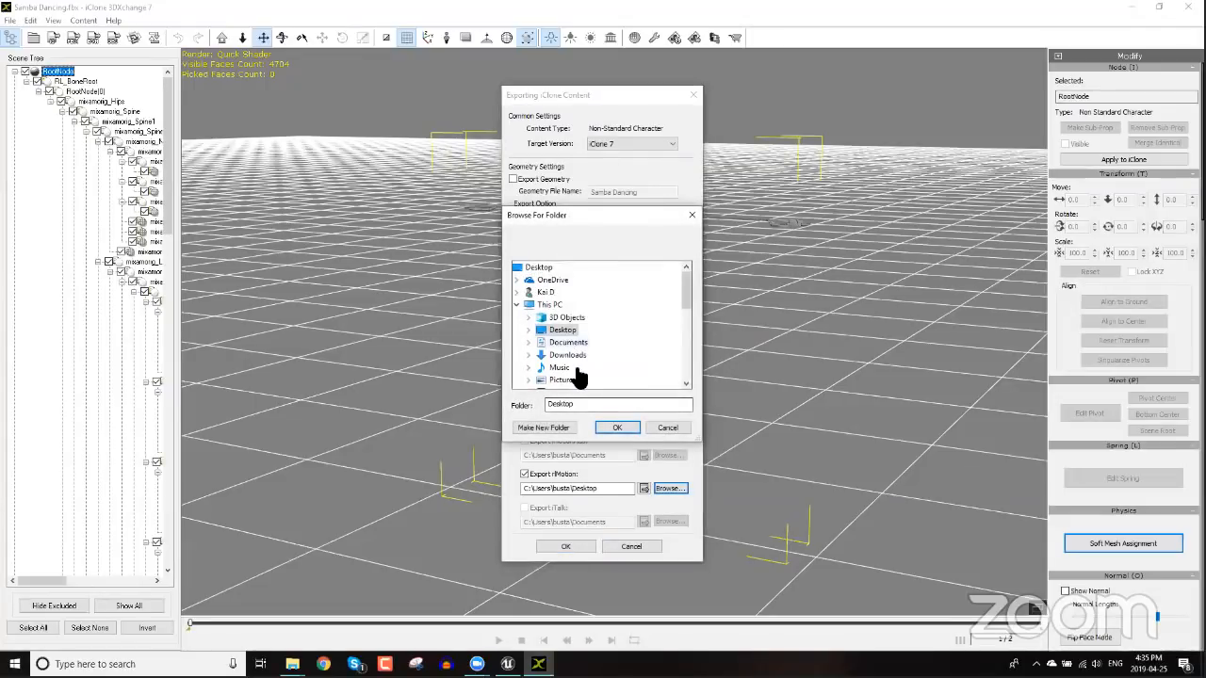
left_click_drag(685, 282, 685, 369)
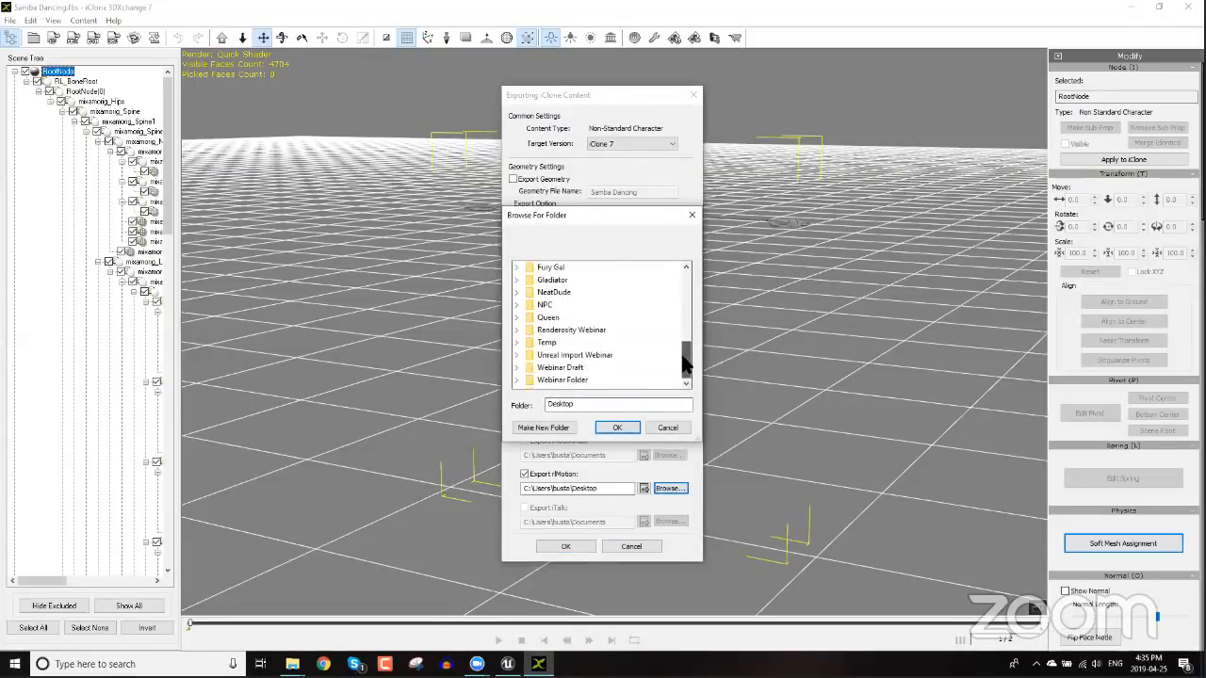
left_click(572, 380)
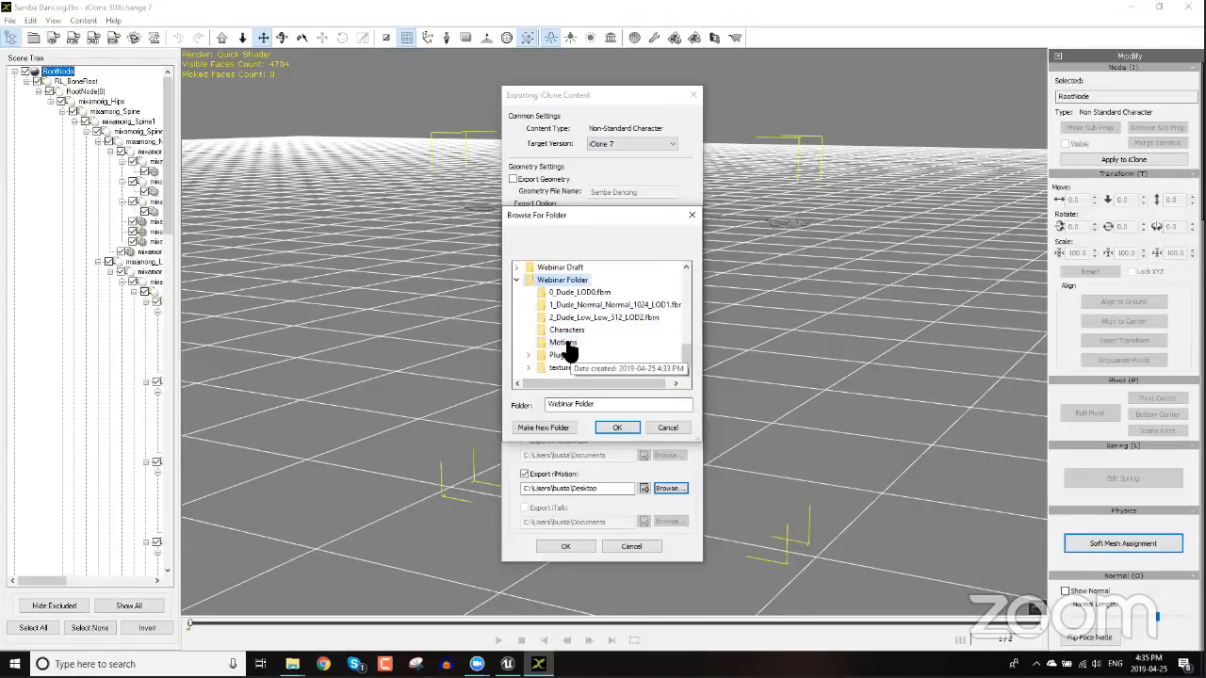
left_click(616, 427)
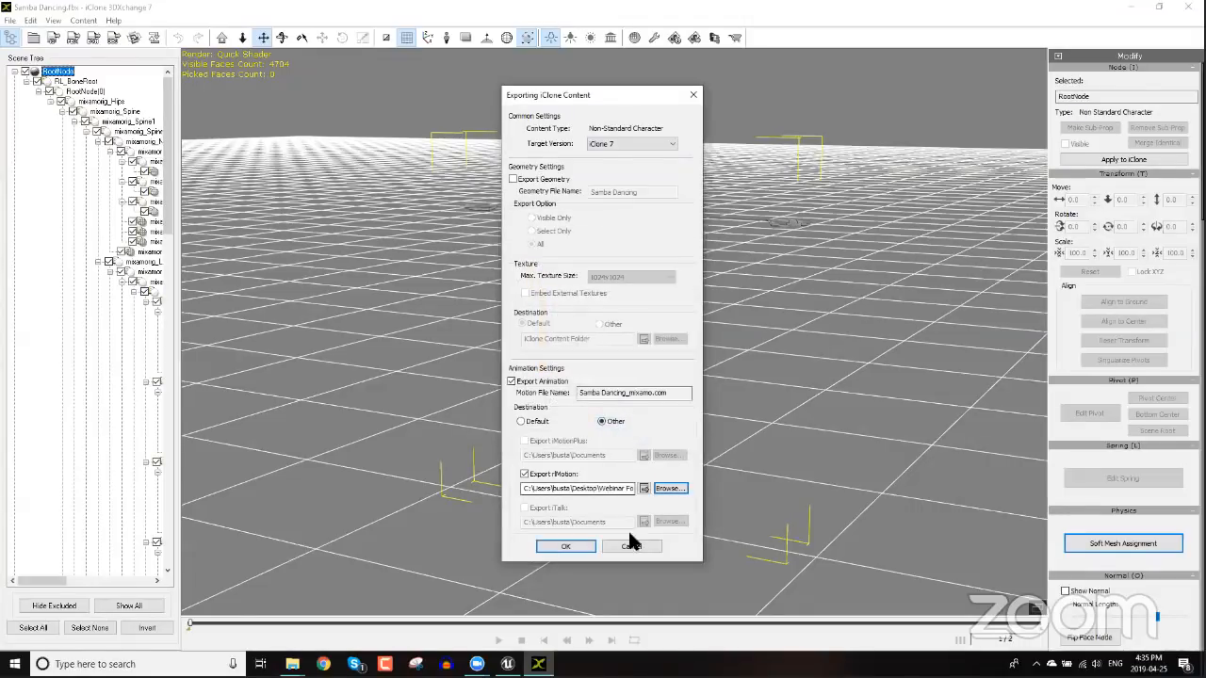
left_click(566, 547)
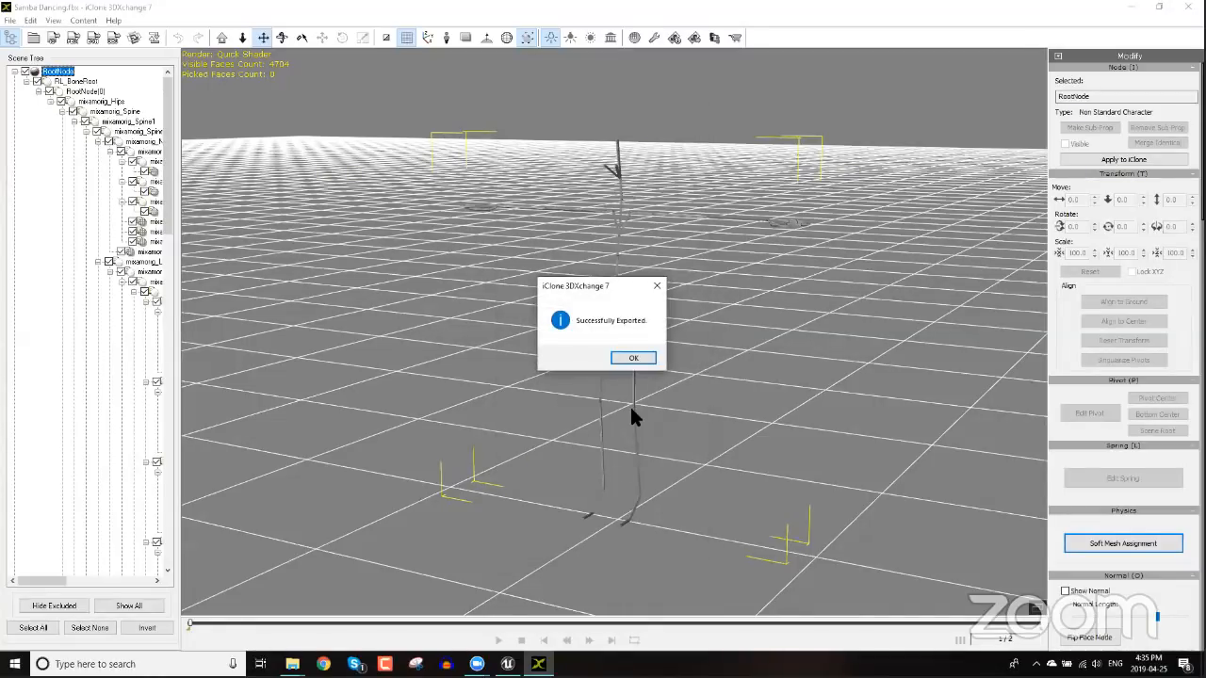
key("Return")
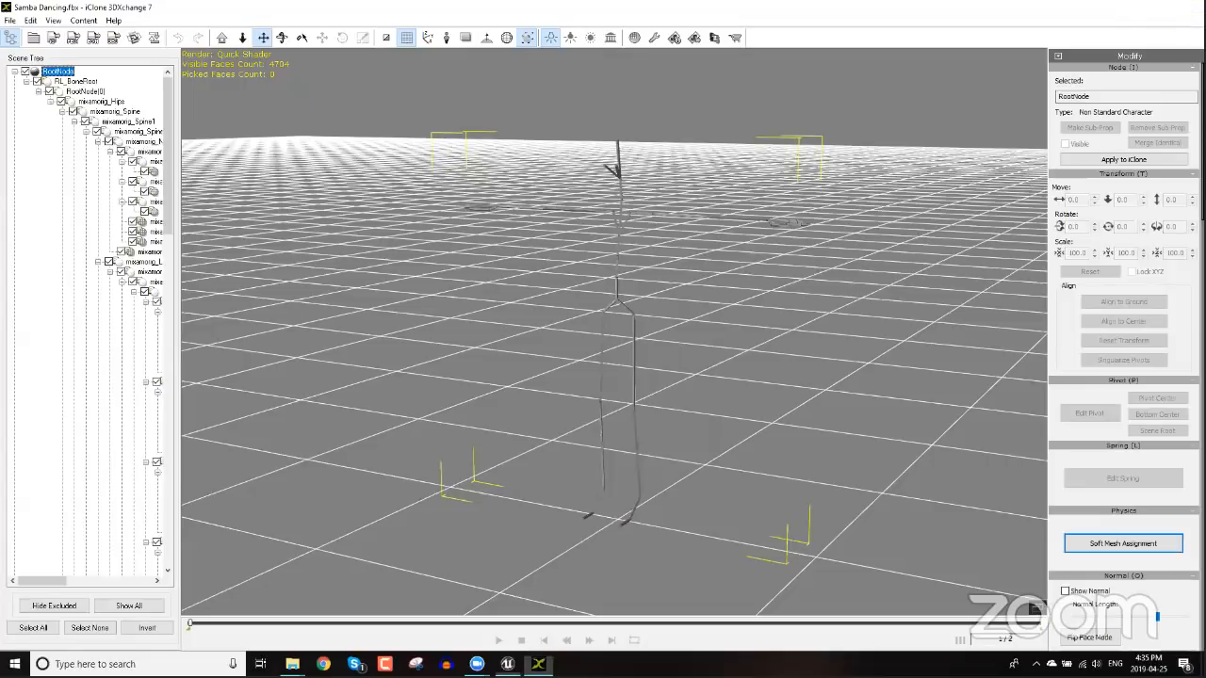
- Close 3DXchange and launch iClone 7 from the desktop
left_click(1187, 8)
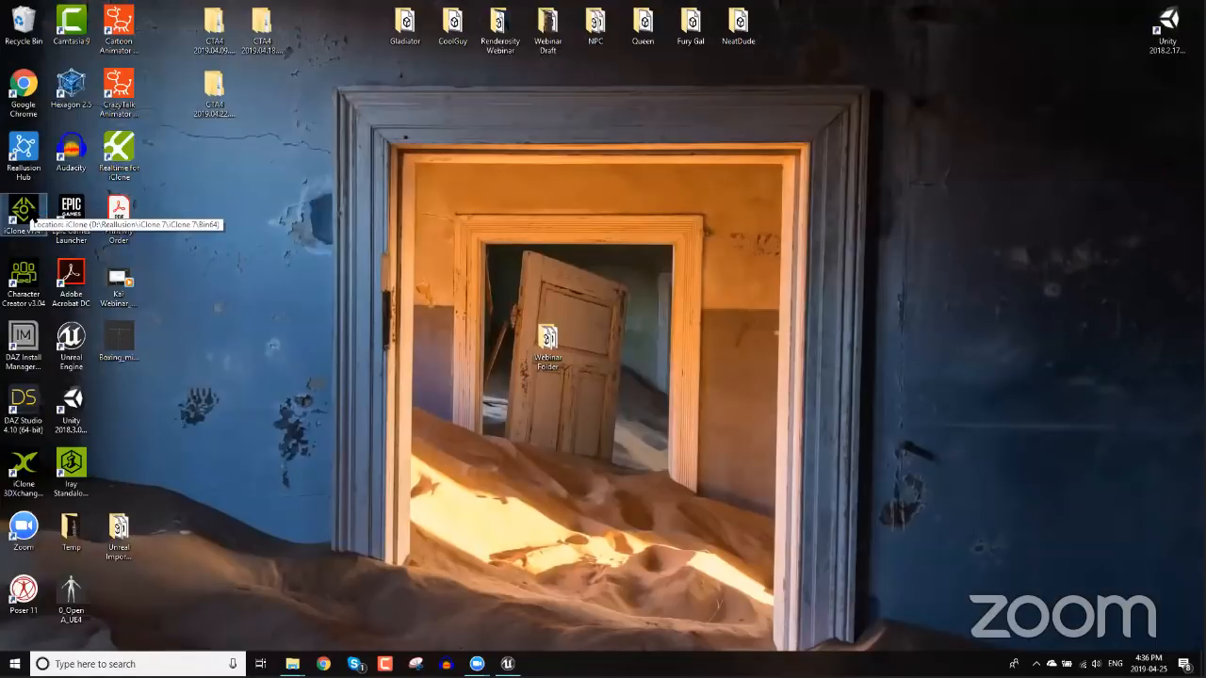
double_click(31, 217)
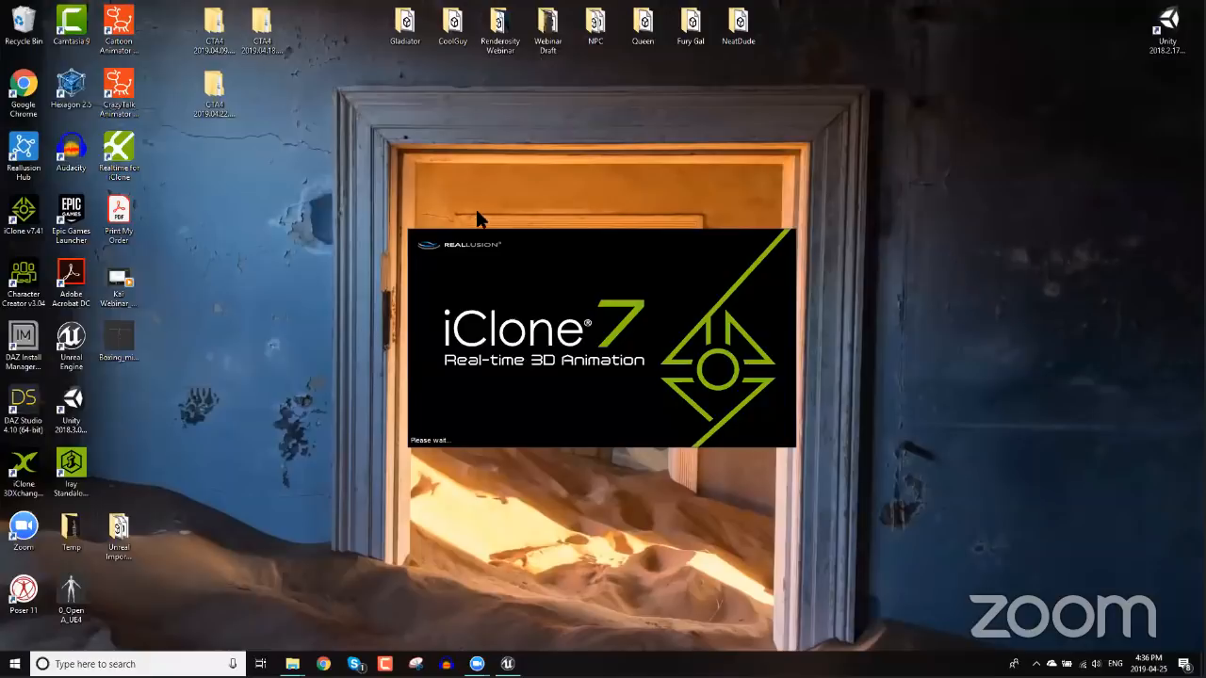
- Switch to the Unreal Editor and look through the Animations folder under Content > Mannequin
mouse_move(507, 664)
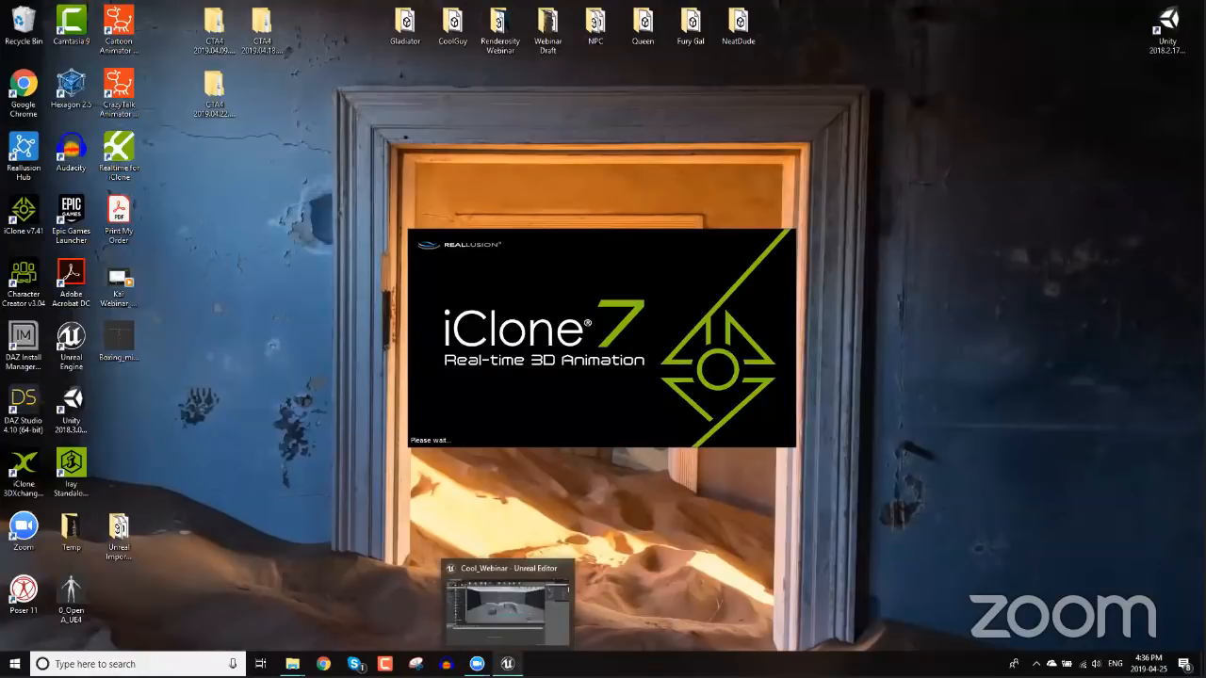
left_click(524, 641)
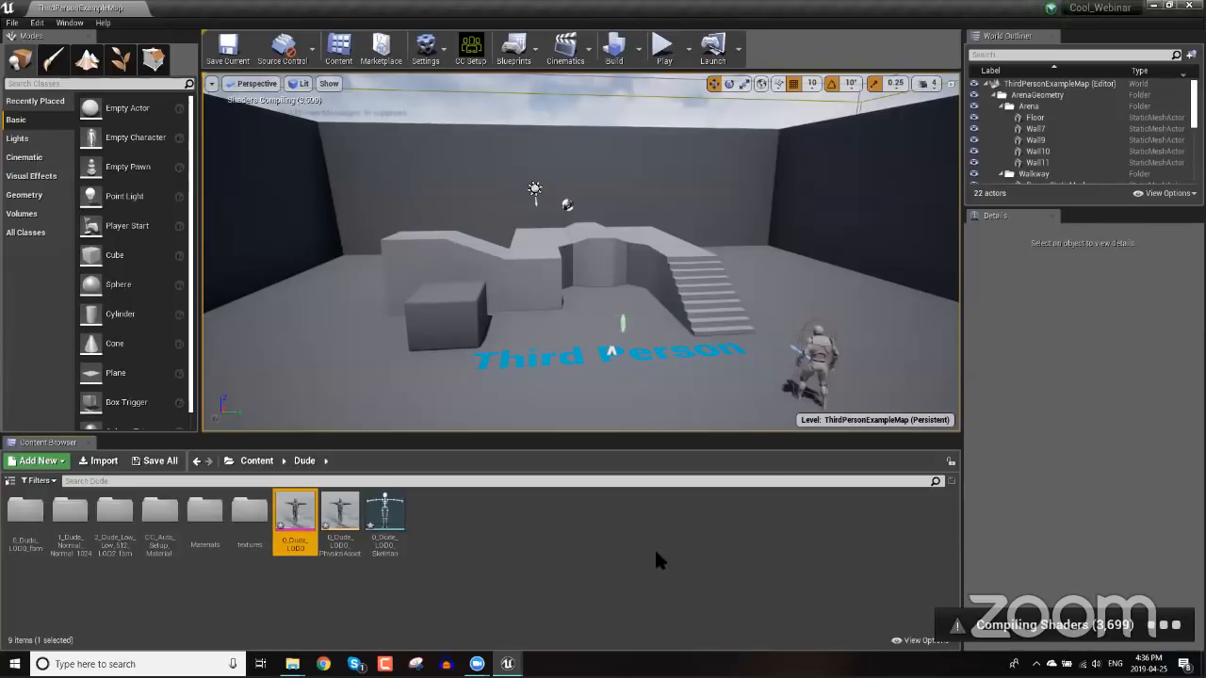
mouse_move(309, 523)
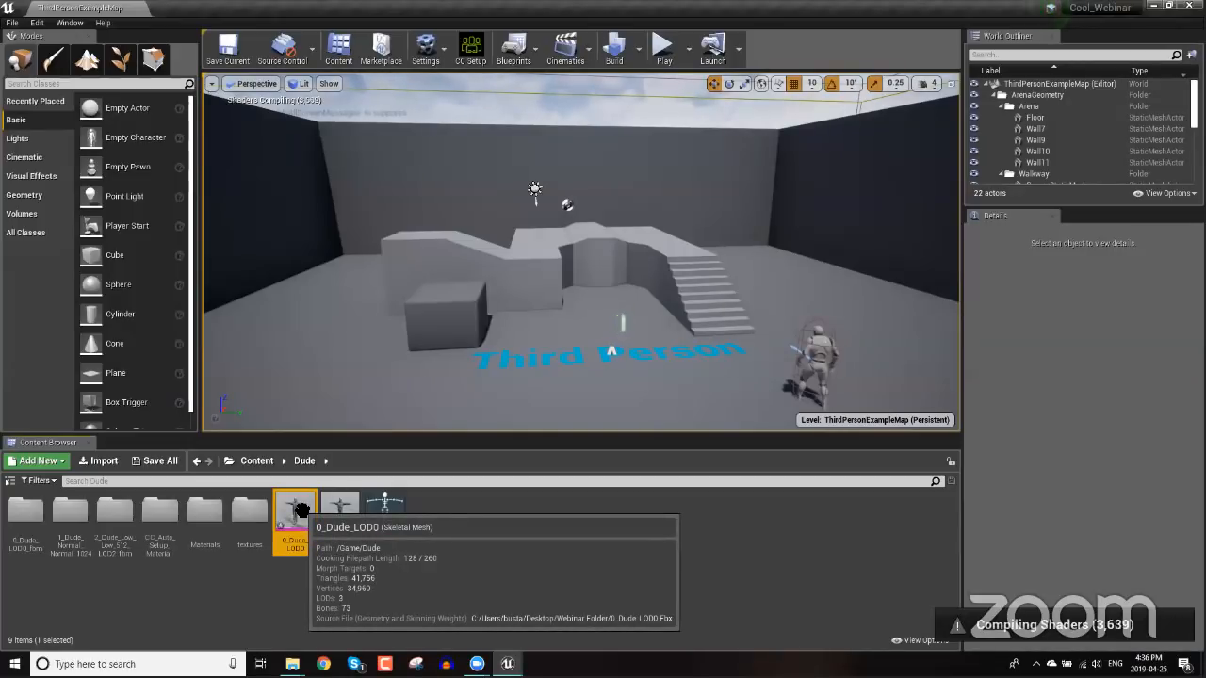
left_click(254, 461)
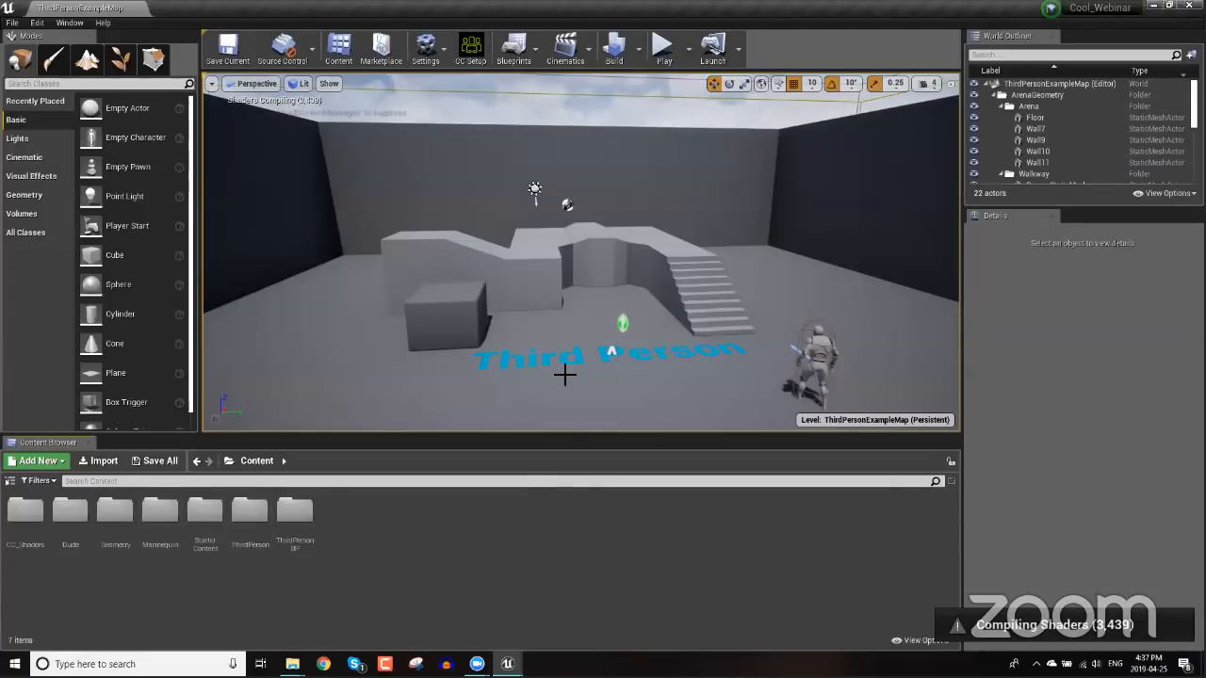
double_click(174, 521)
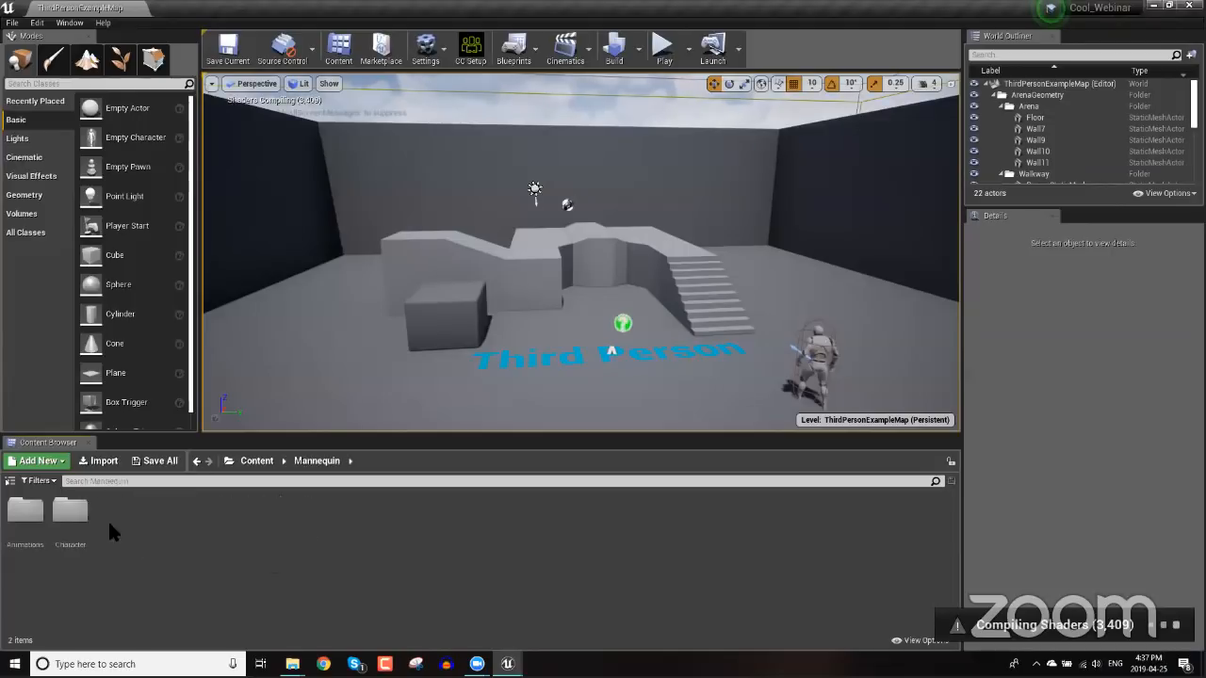
double_click(29, 514)
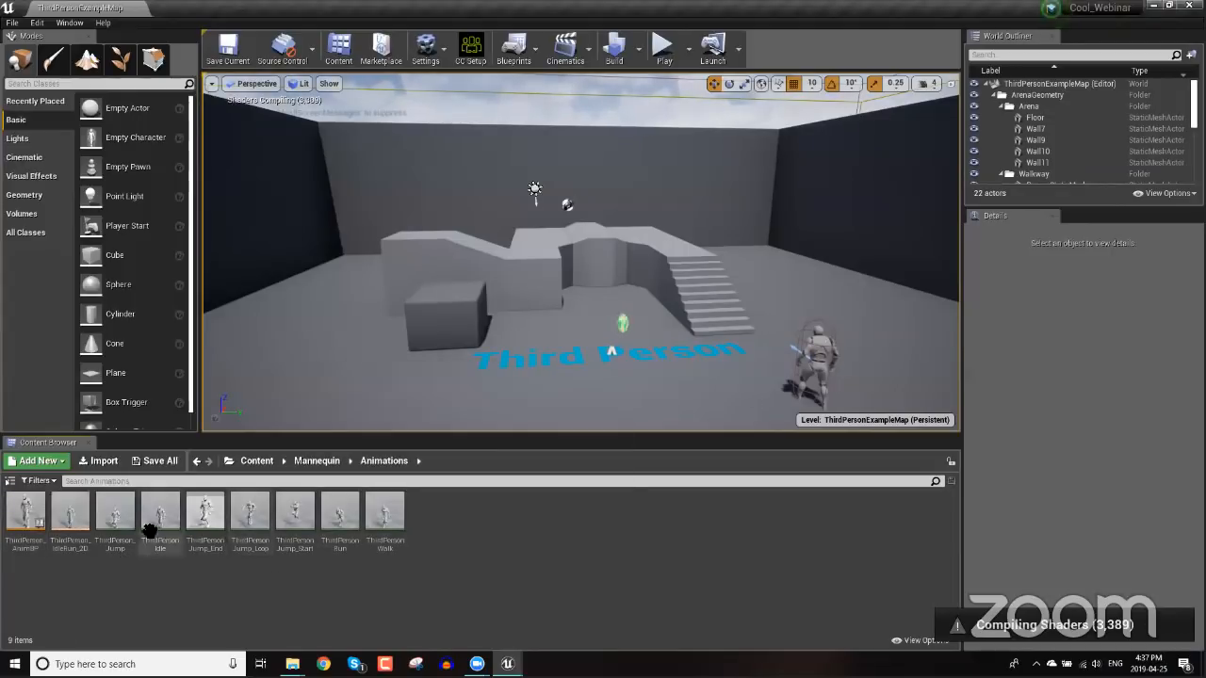
- Open the SK_Mannequin skeletal mesh from Mannequin > Character > Mesh and bring up its skeleton
left_click(317, 461)
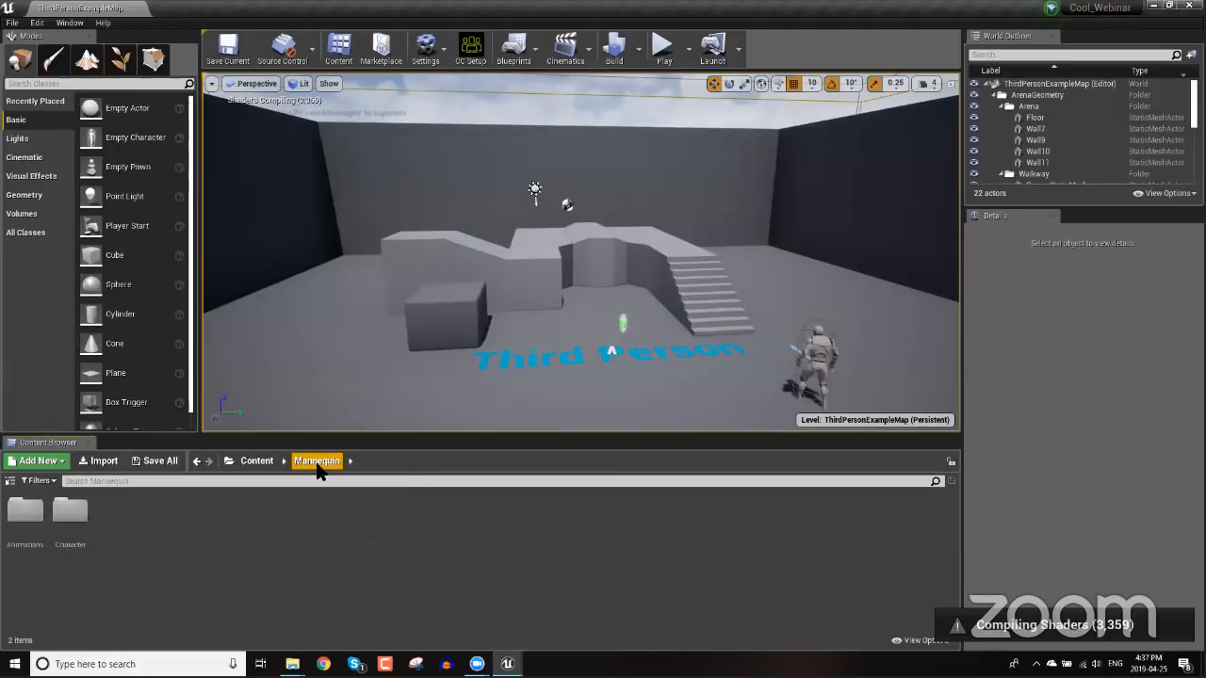
double_click(74, 514)
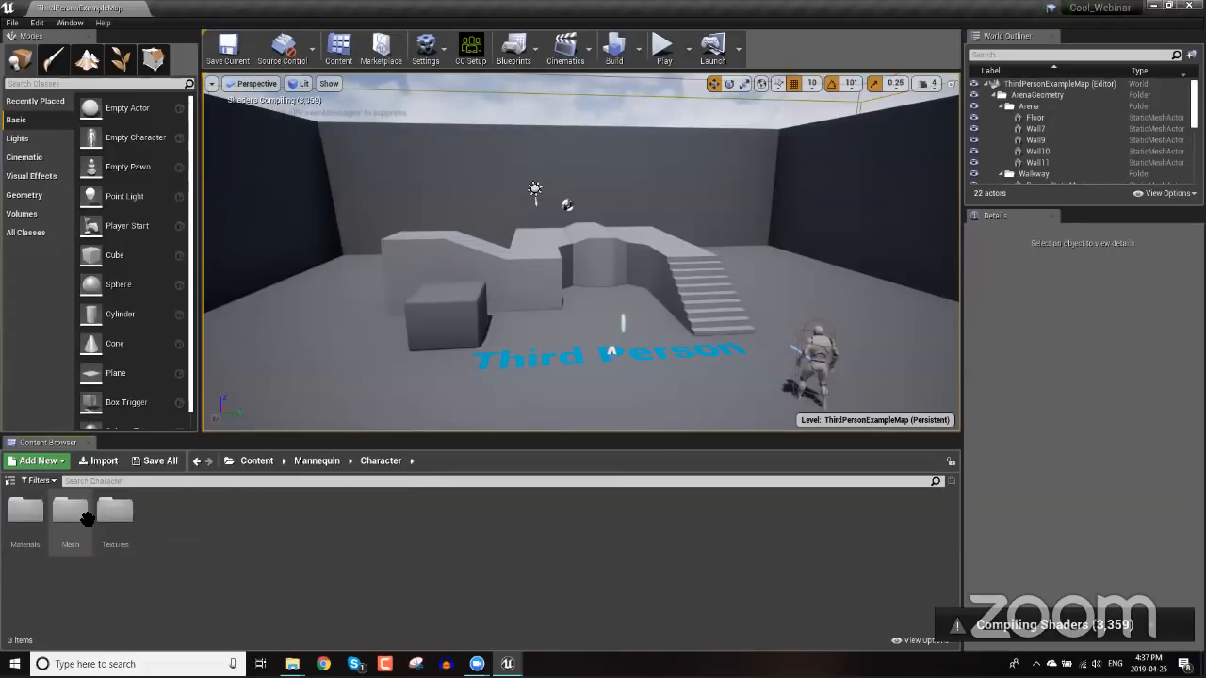
double_click(75, 519)
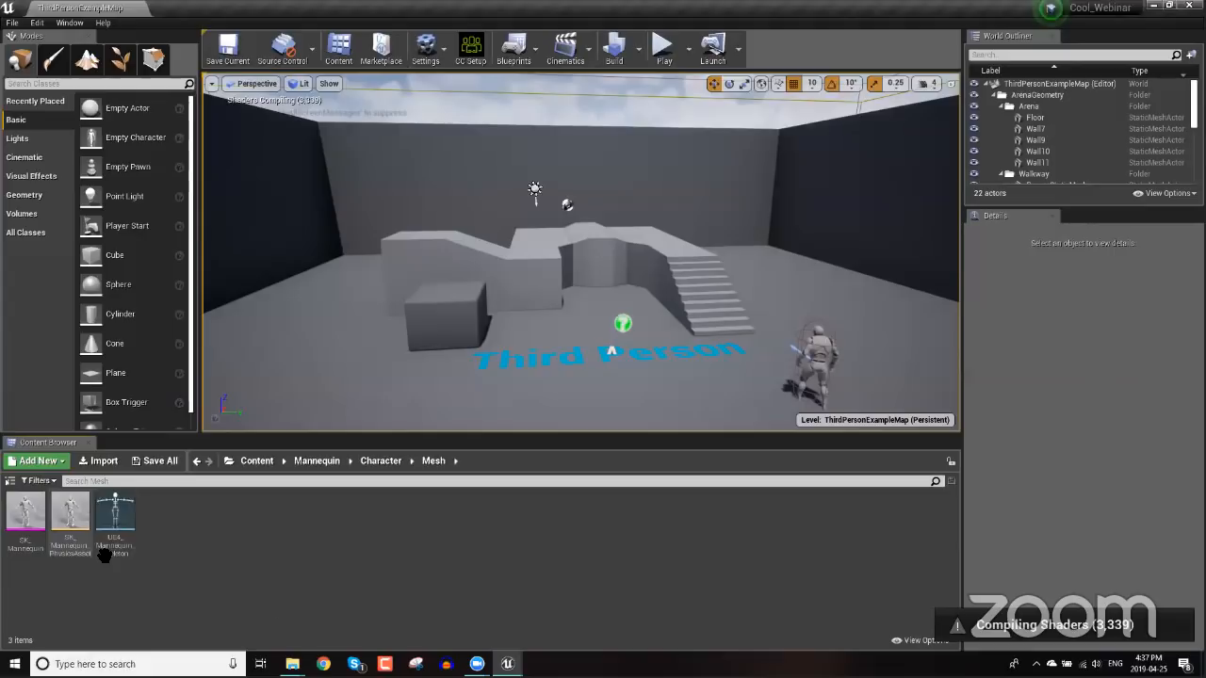
double_click(30, 514)
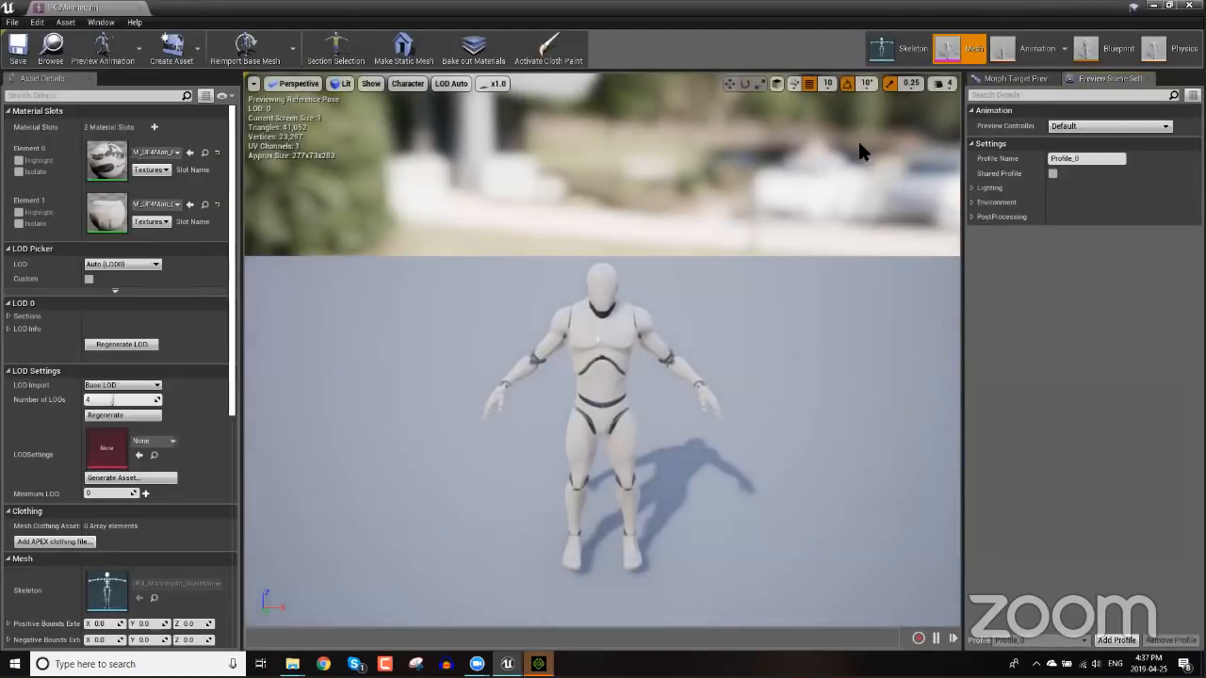
left_click(908, 49)
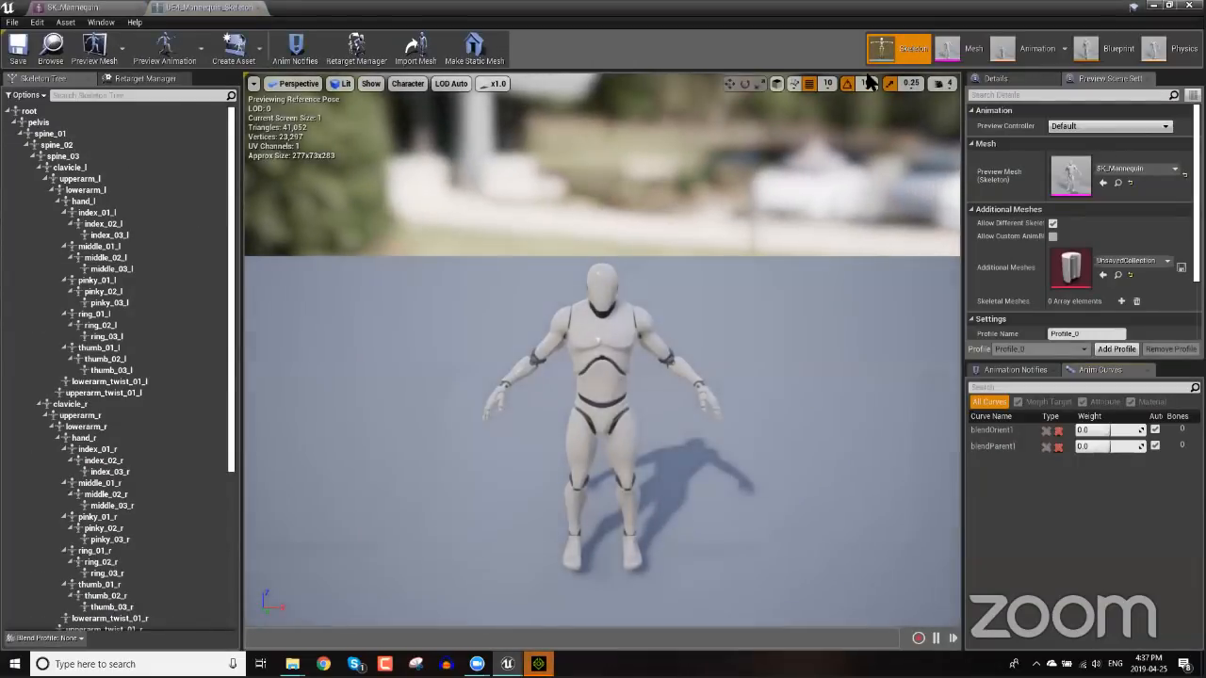
- Show the retargeting options in the mannequin's skeleton tree and set root and pelvis translation retargeting to Animation Scaled
left_click(41, 95)
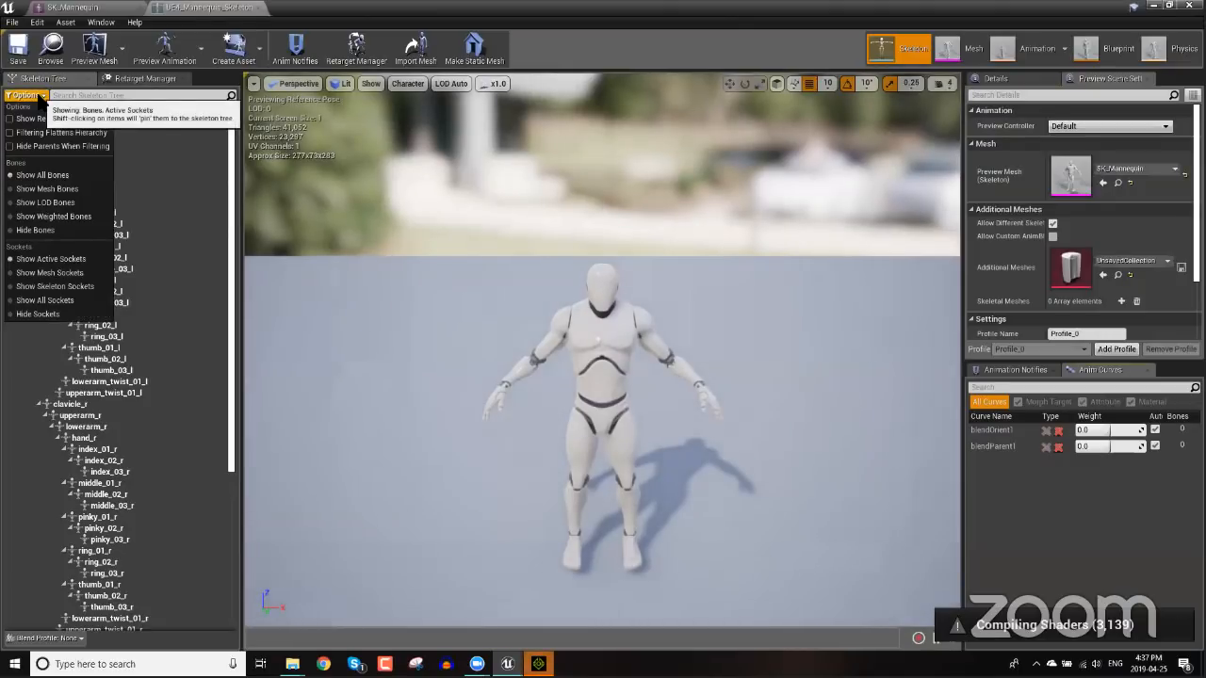
left_click(47, 120)
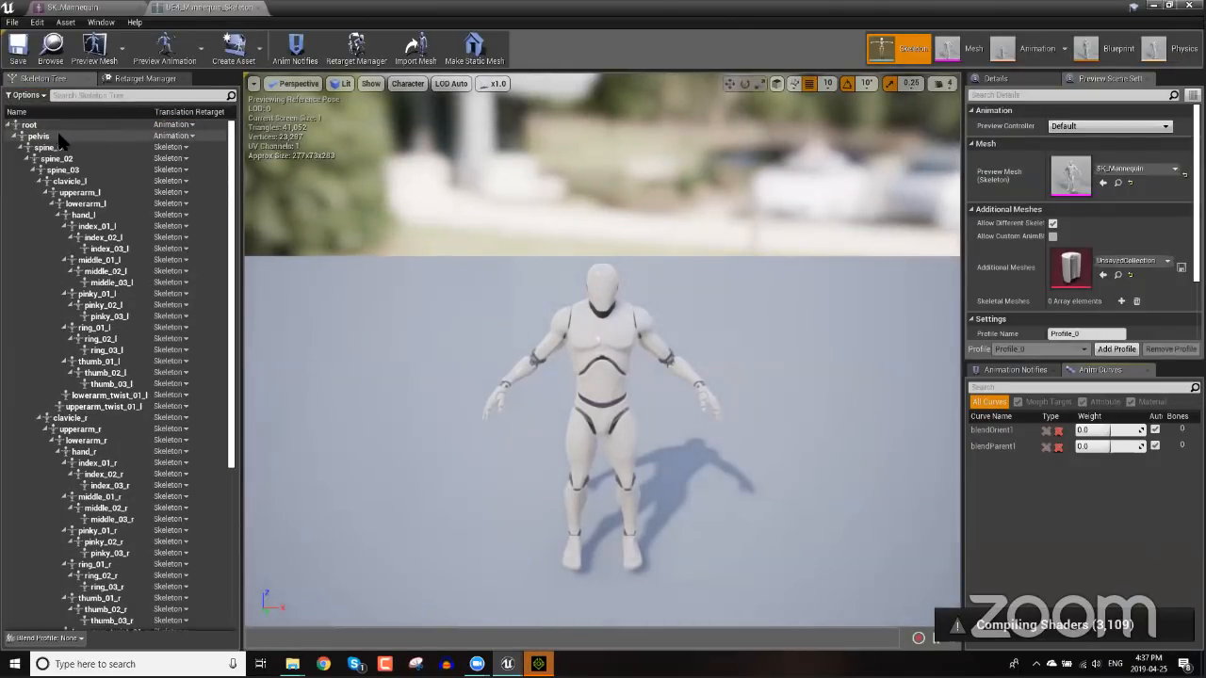
left_click(181, 126)
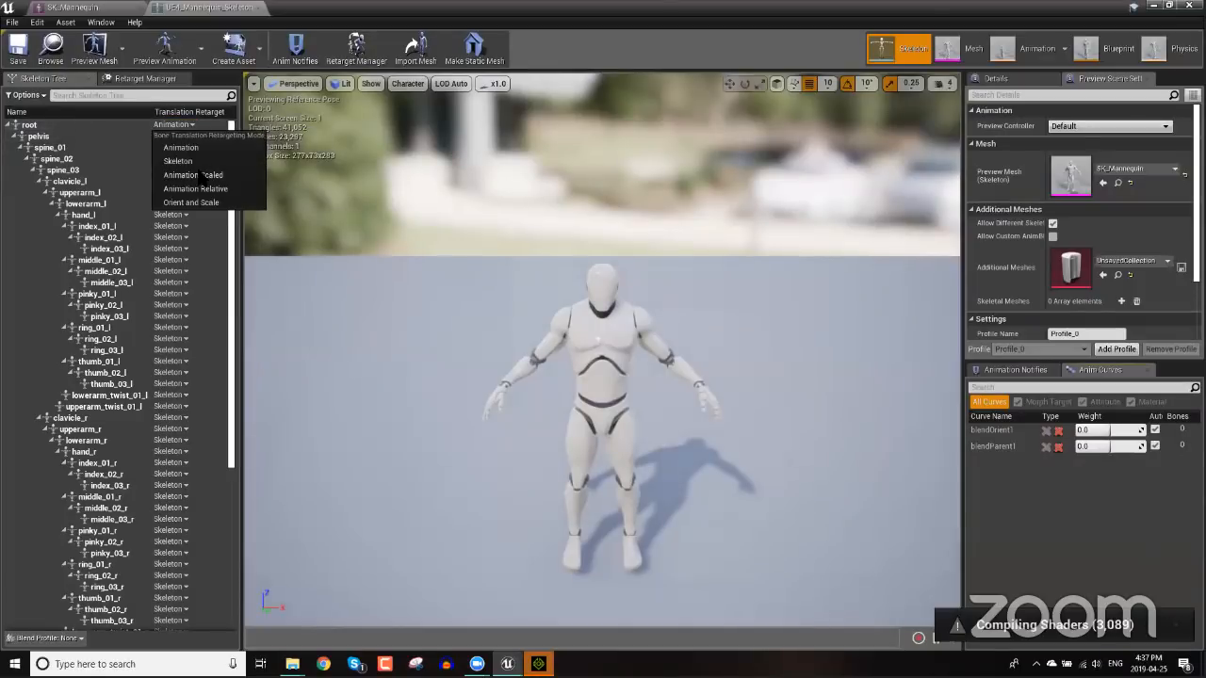
left_click(200, 175)
left_click(173, 135)
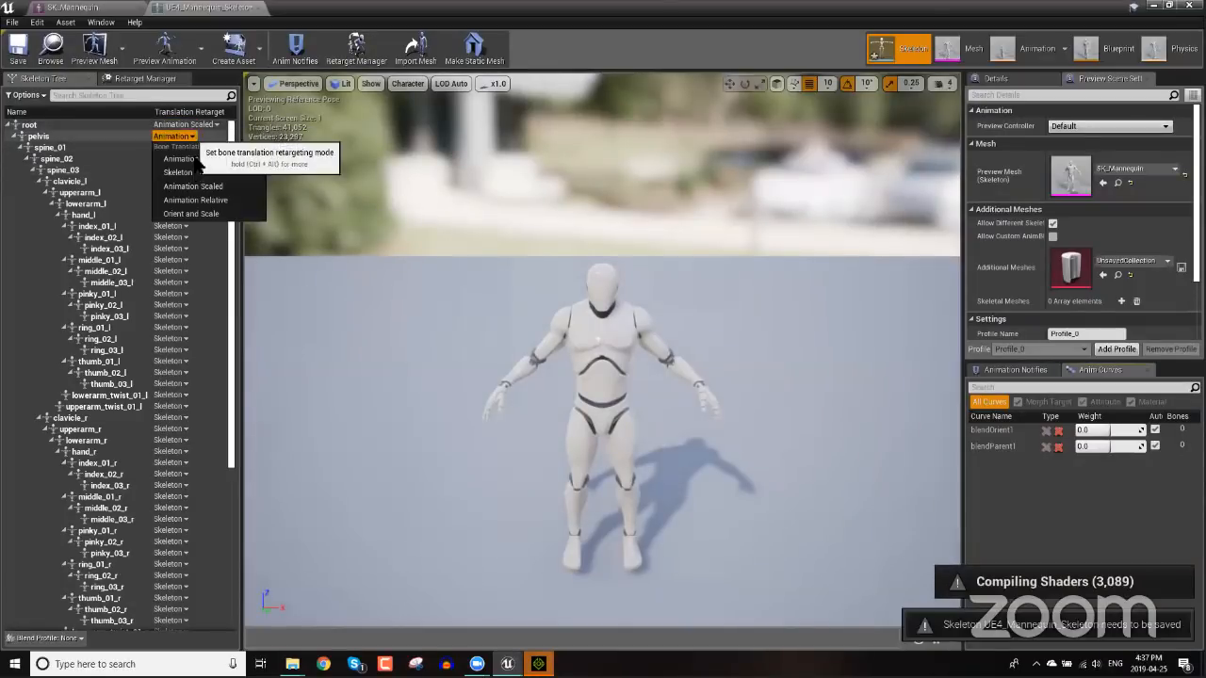
left_click(194, 184)
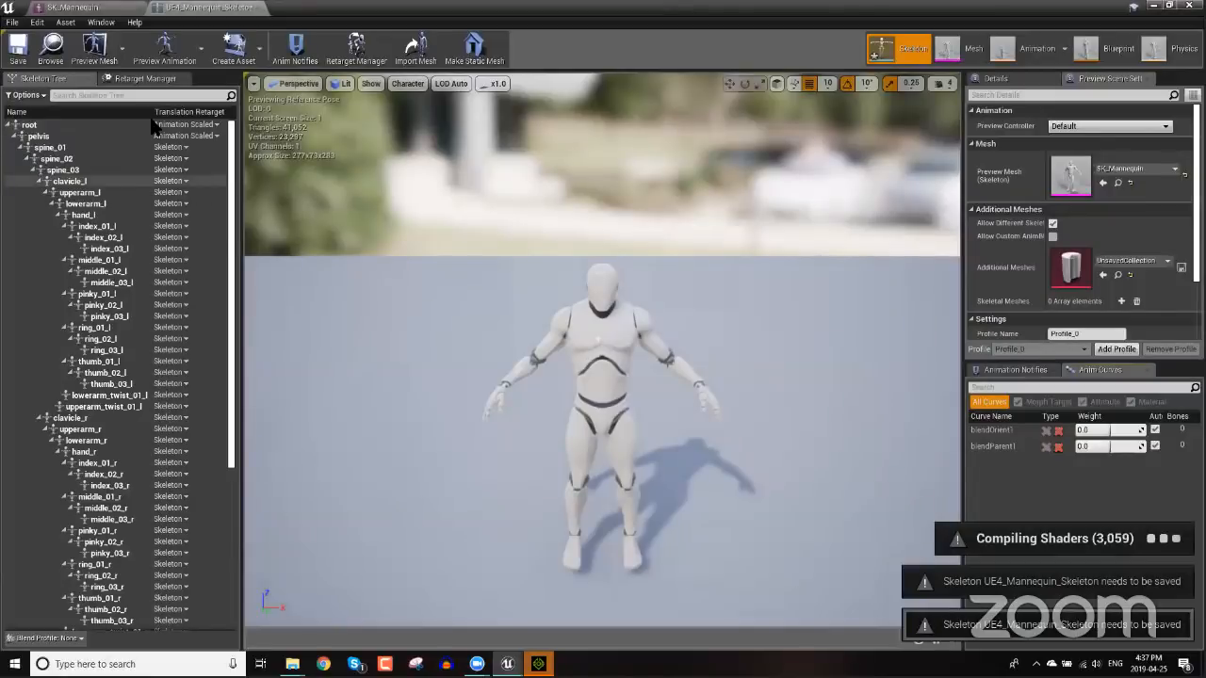
- Add SK_Mannequin as a new retarget source for the mannequin skeleton
left_click(142, 81)
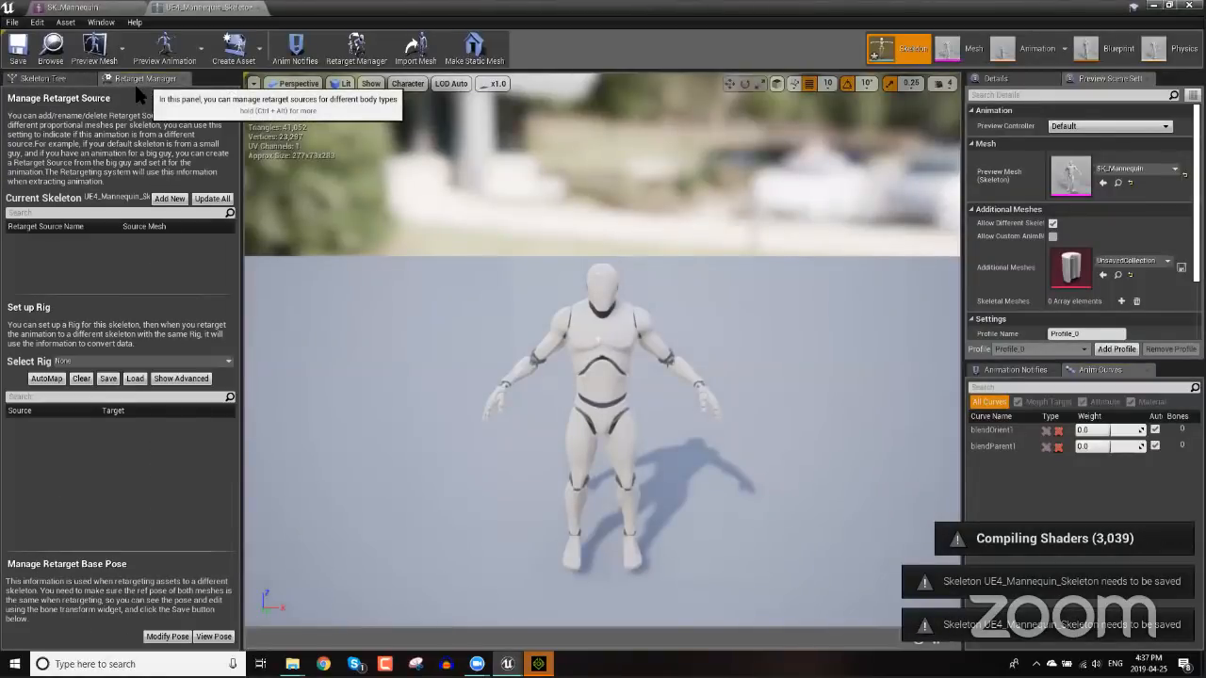
left_click(169, 198)
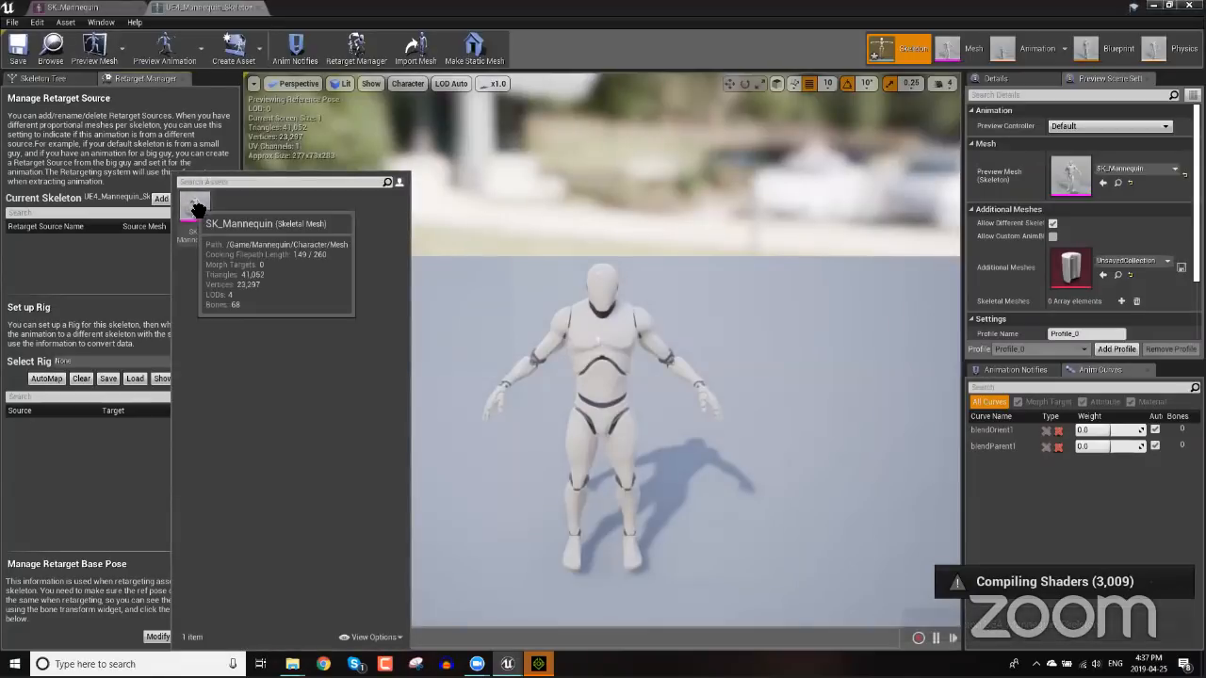
left_click(196, 207)
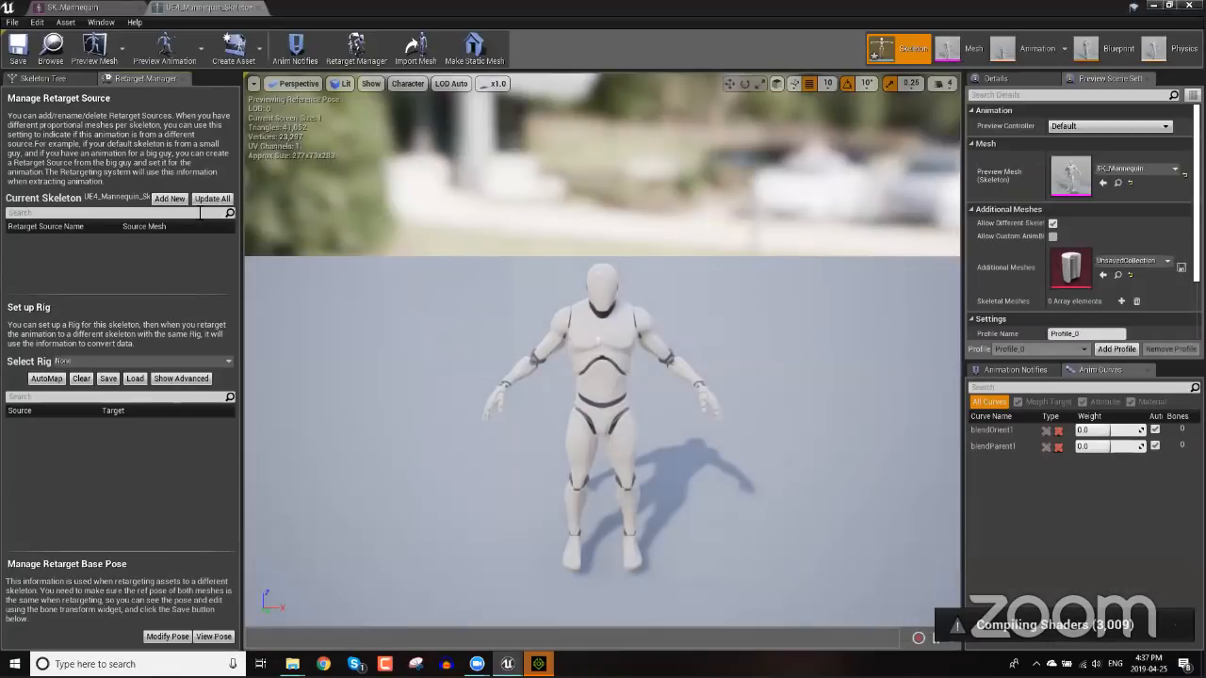
- Assign the Humanoid rig to the mannequin skeleton and save it
left_click(134, 362)
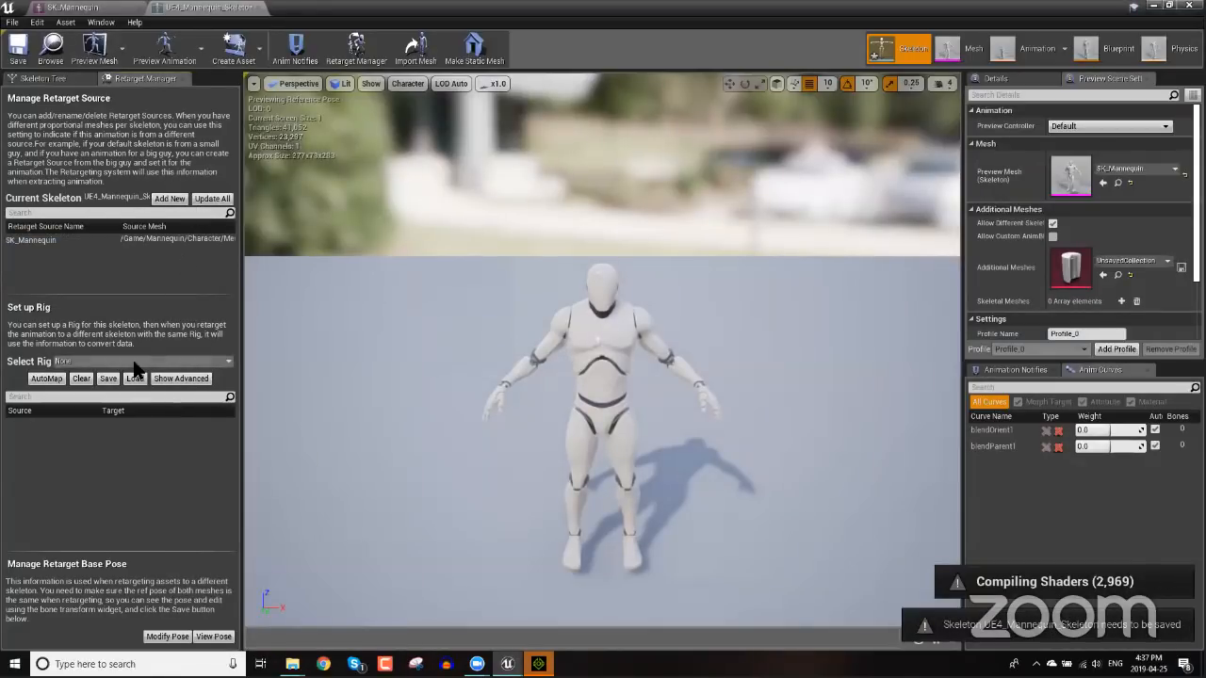
left_click(149, 363)
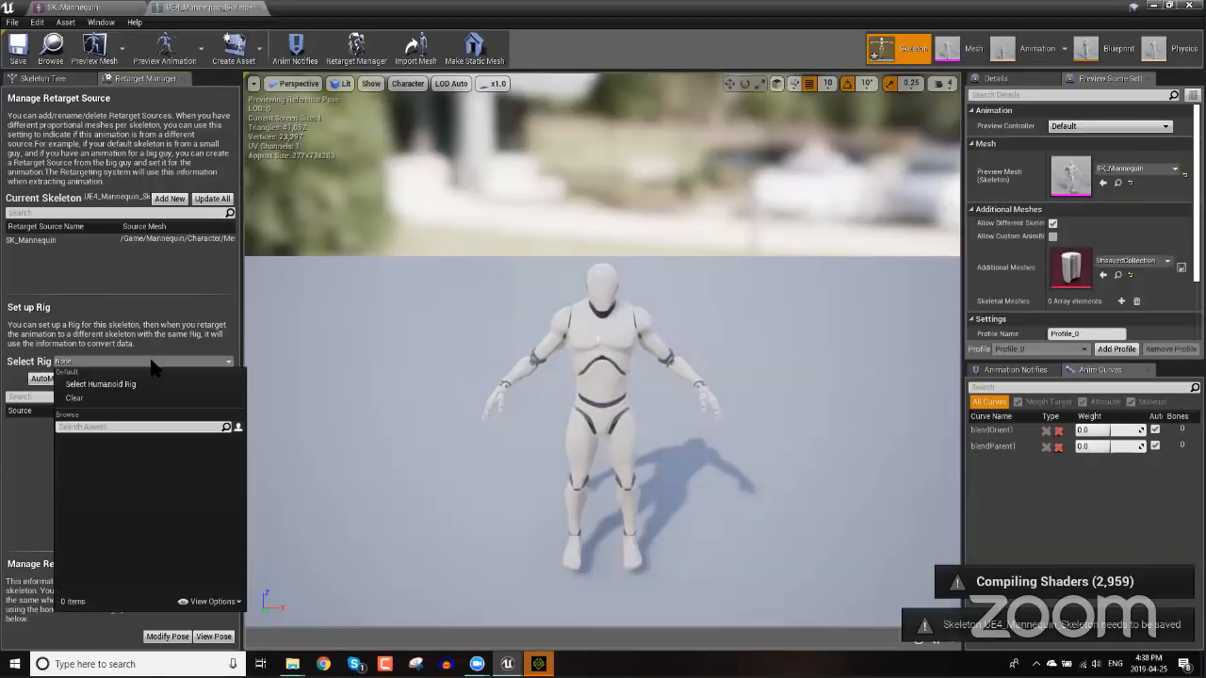
left_click(146, 384)
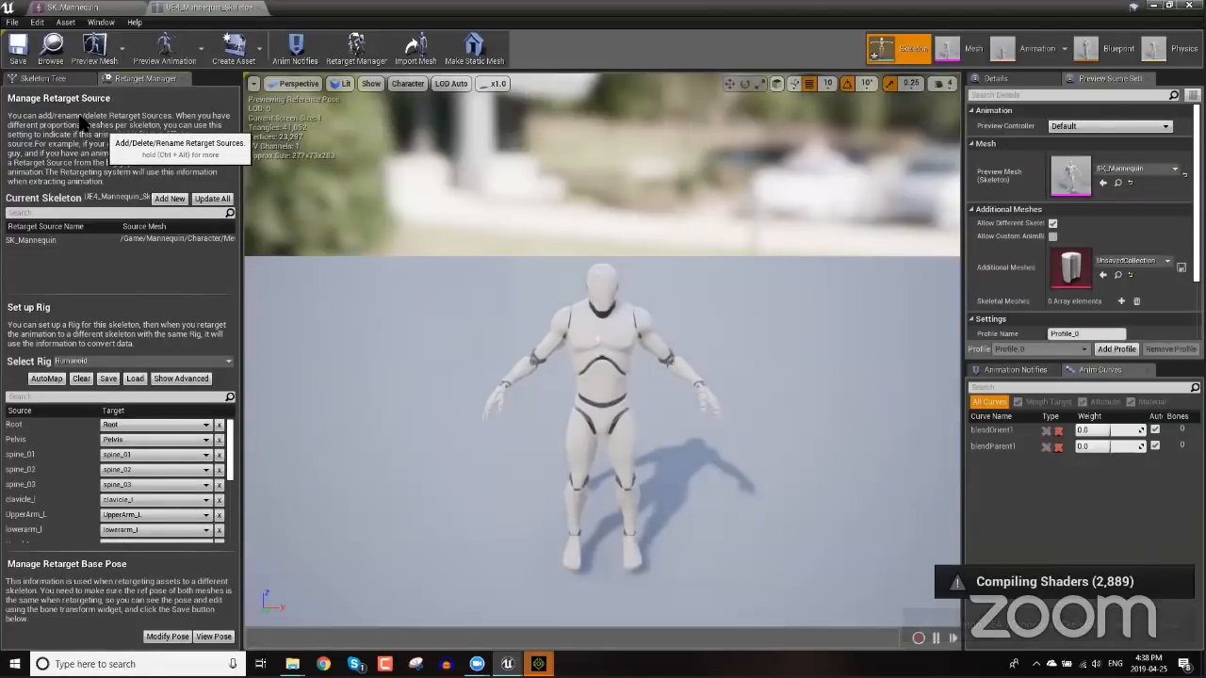
left_click(18, 52)
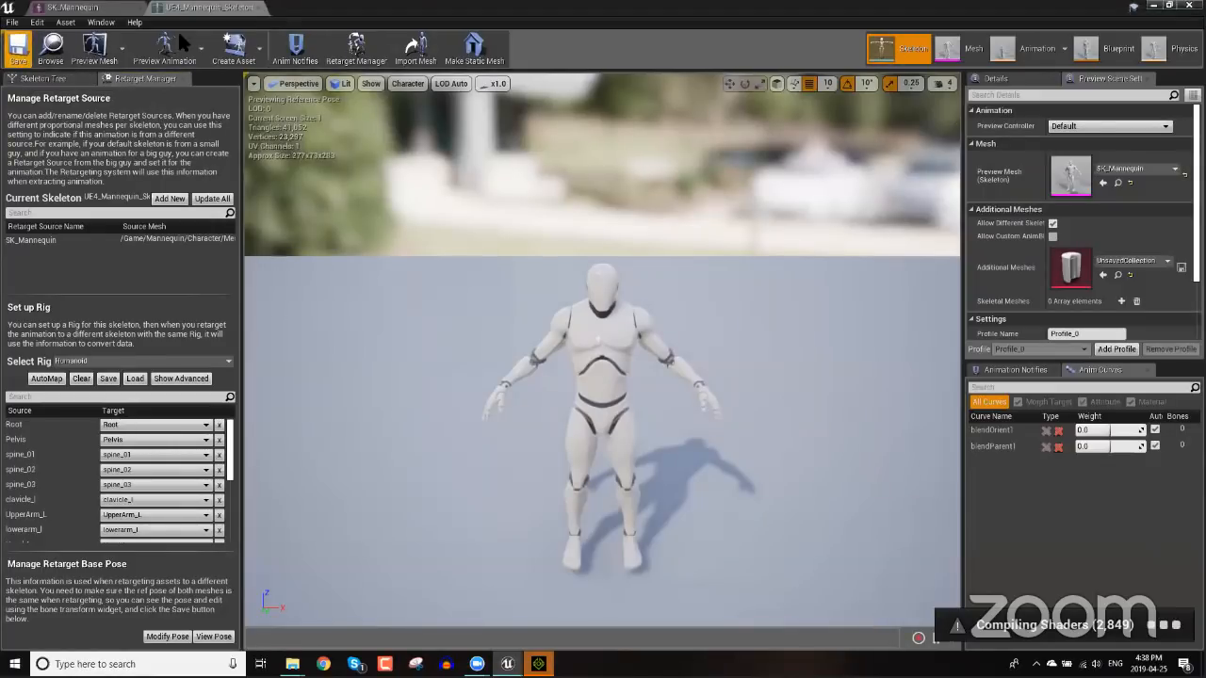
- Close the mannequin editors and open the 0_Dude_LOD0 skeletal mesh from Content > Dude for a closer look
left_click(257, 9)
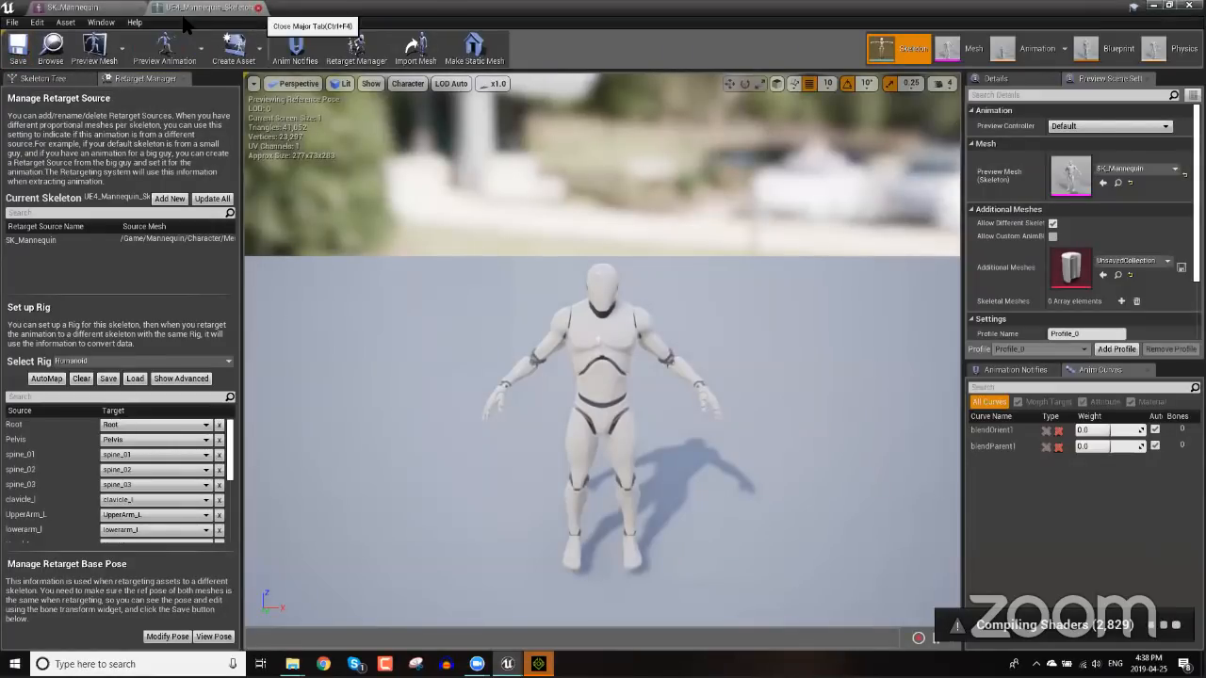
left_click(143, 8)
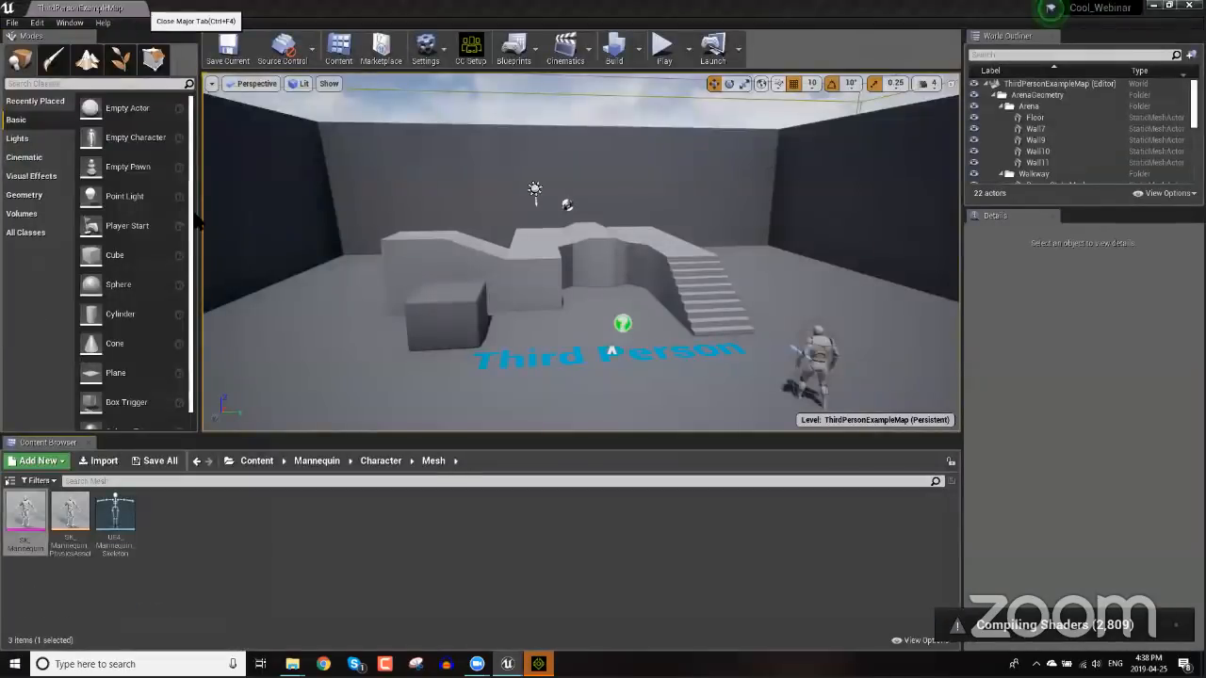
left_click(379, 461)
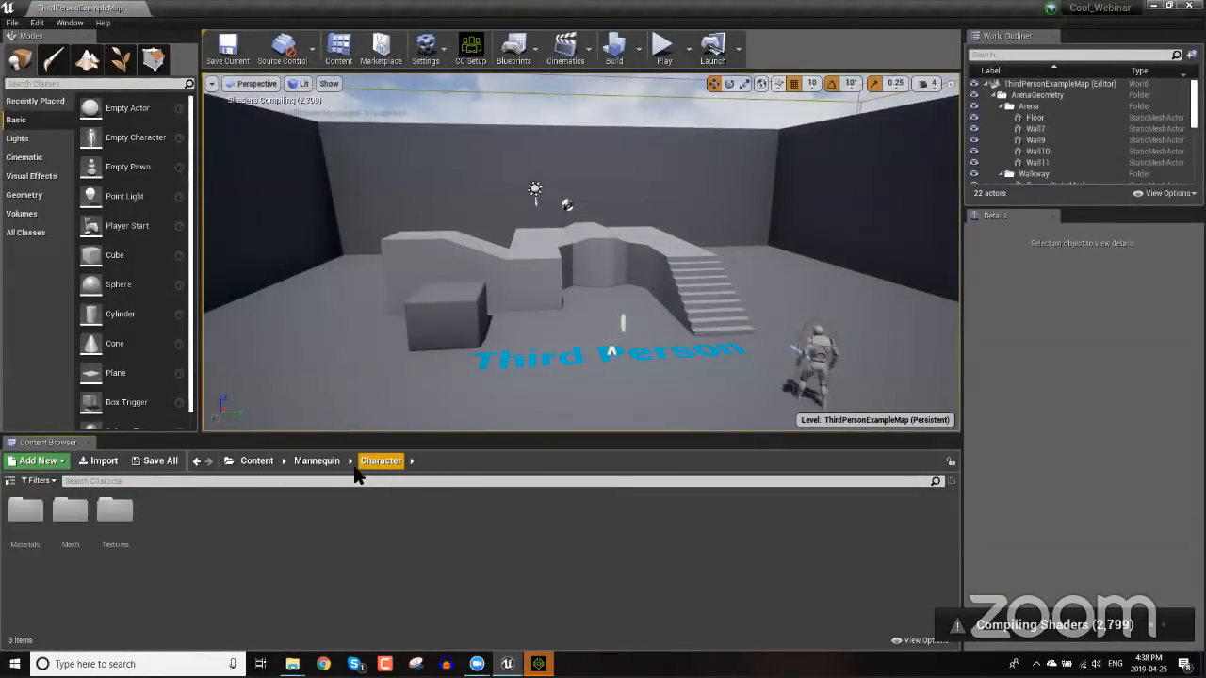
left_click(250, 462)
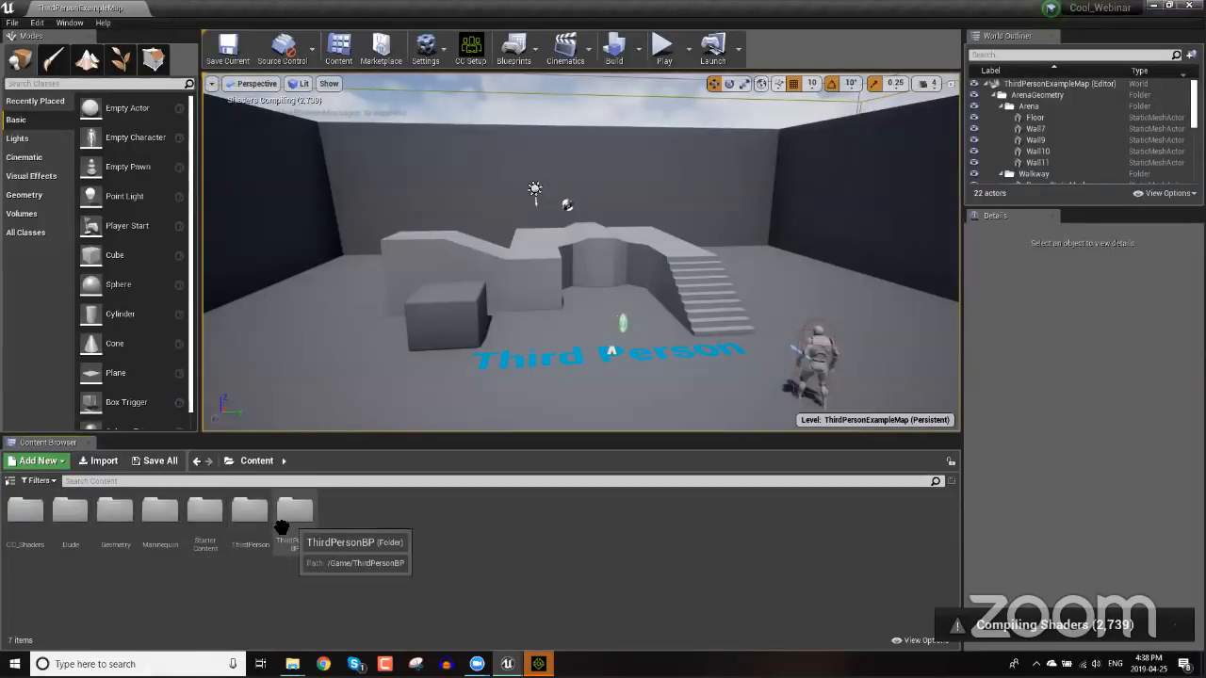
double_click(72, 514)
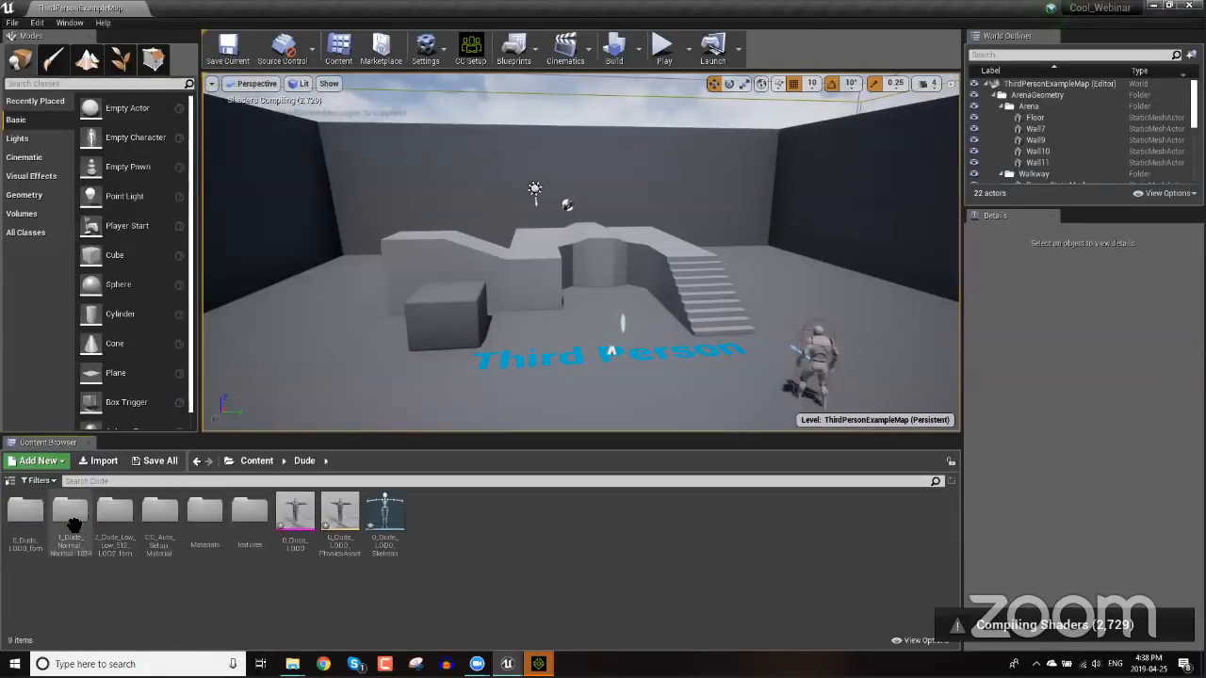
mouse_move(298, 511)
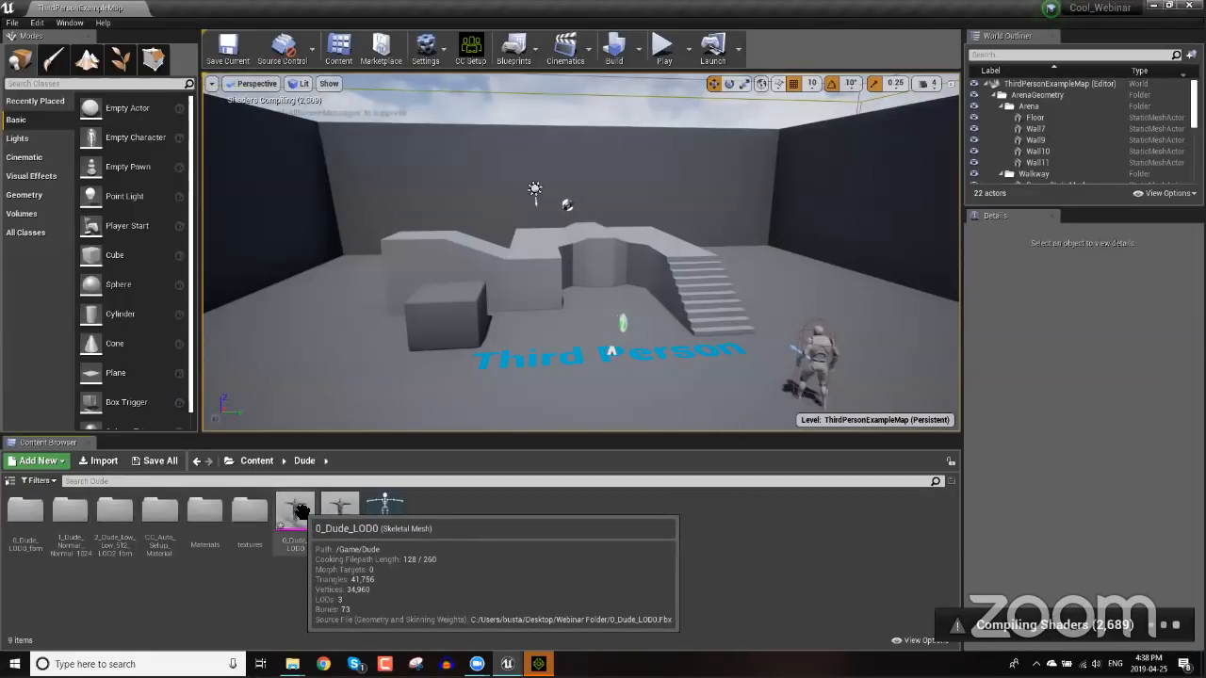
double_click(297, 510)
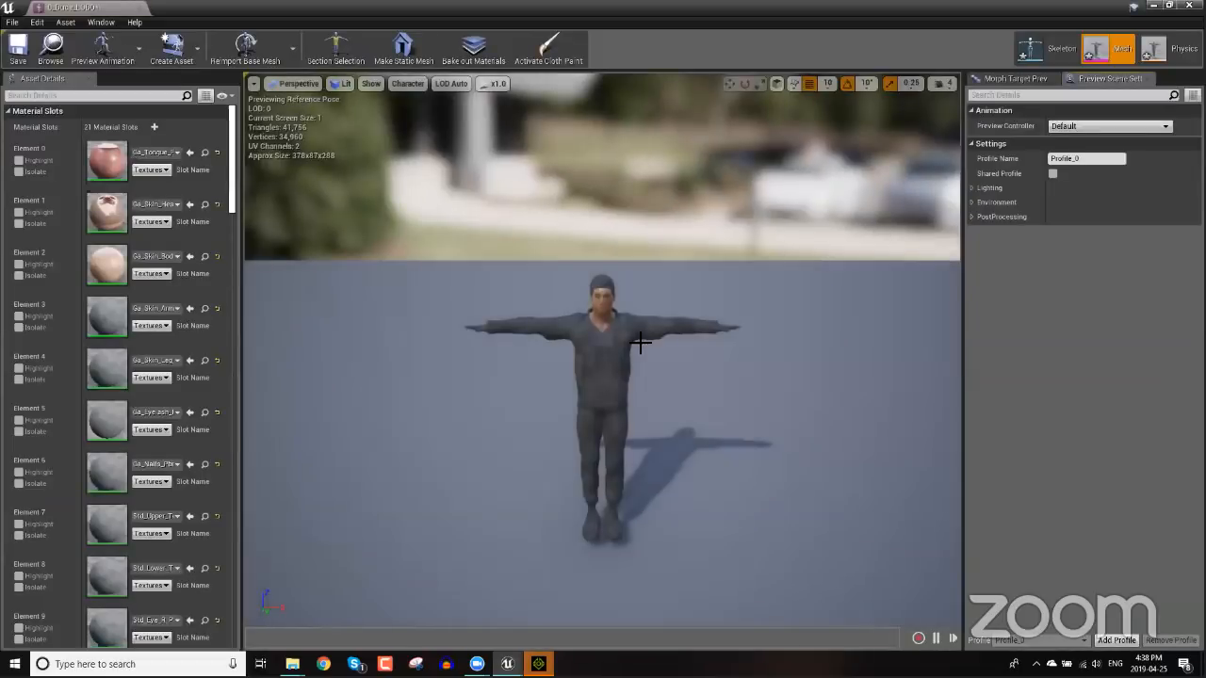
scroll(490, 341, "up", 6)
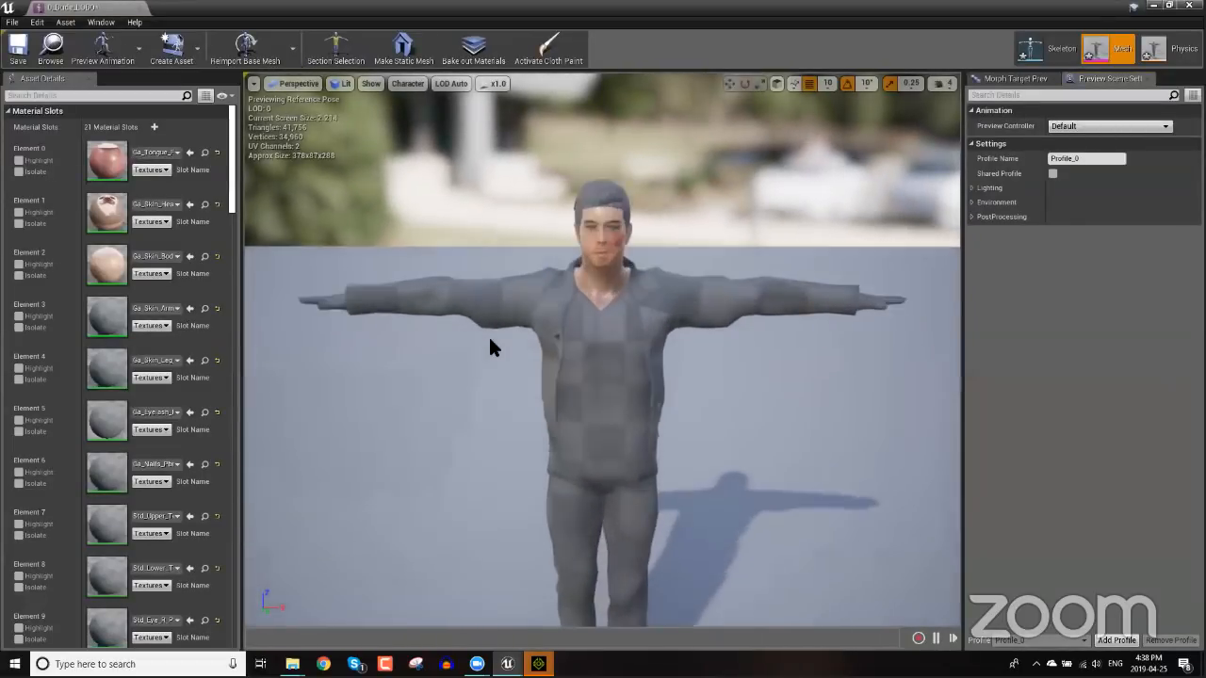
left_click_drag(463, 243, 510, 214)
middle_click_drag(625, 138, 632, 147)
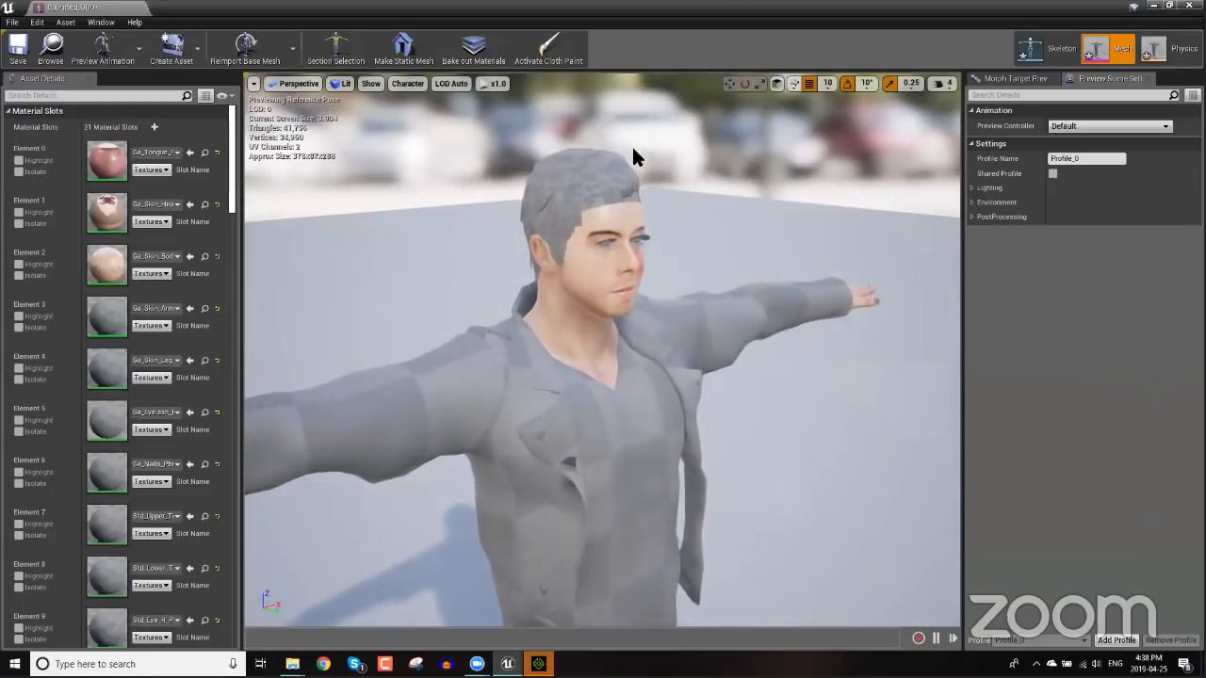
- Bring up the 0_Dude_LOD0 skeleton and add the 0_Dude_LOD0 mesh as its retarget source
left_click(1063, 49)
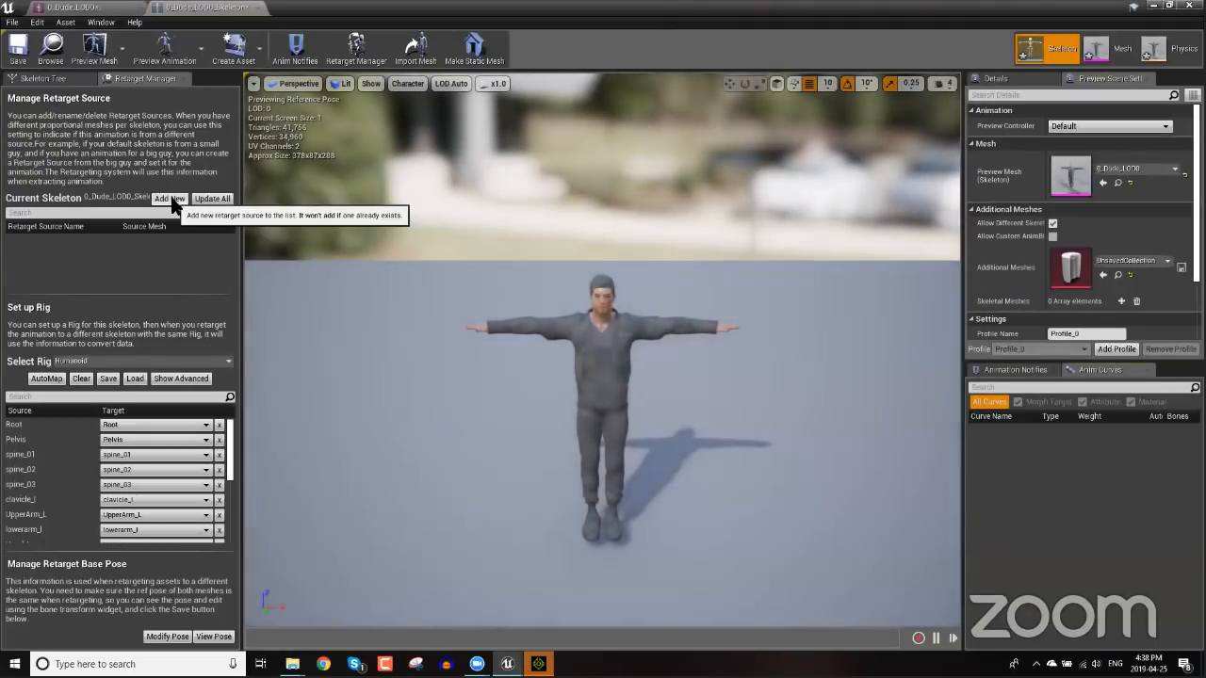
left_click(170, 198)
left_click(201, 207)
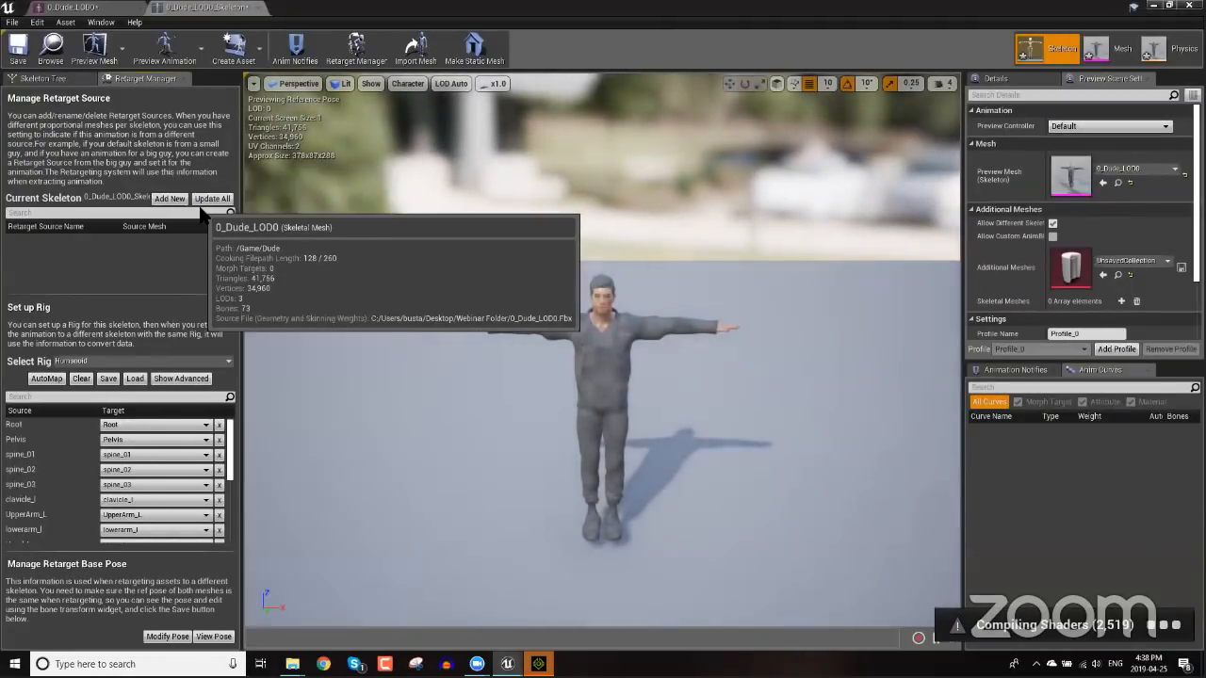
left_click(96, 357)
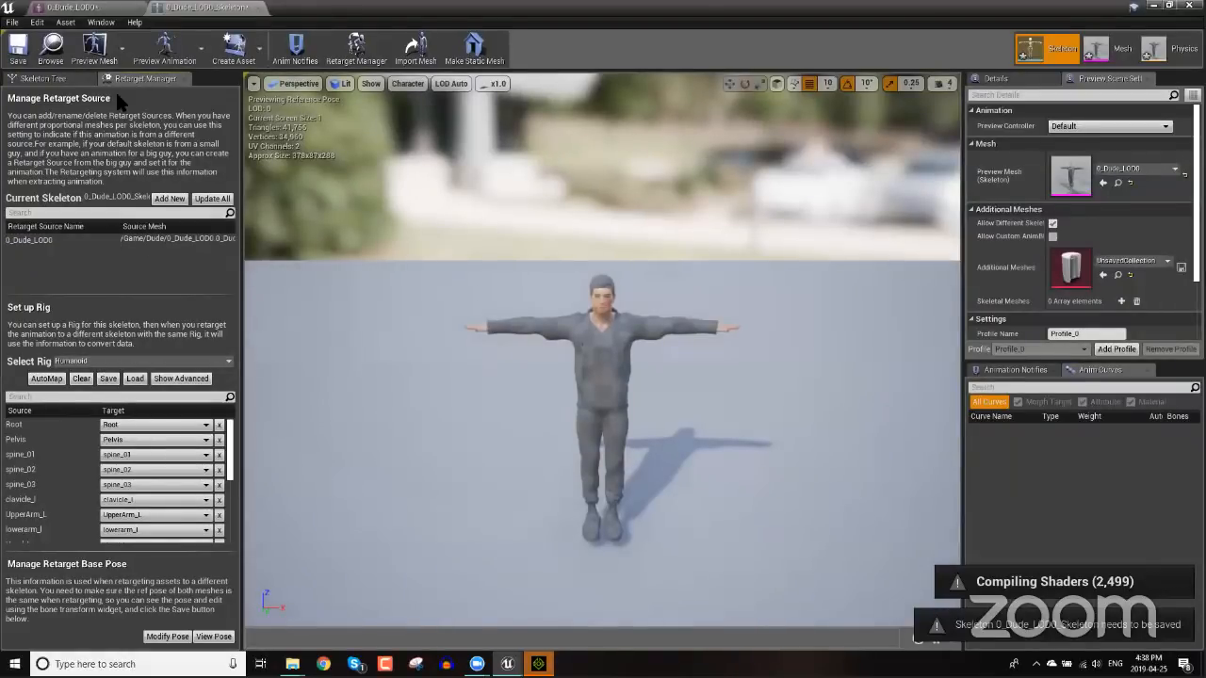
- Show the retargeting options in the Dude's skeleton tree to check the root and pelvis modes
left_click(66, 80)
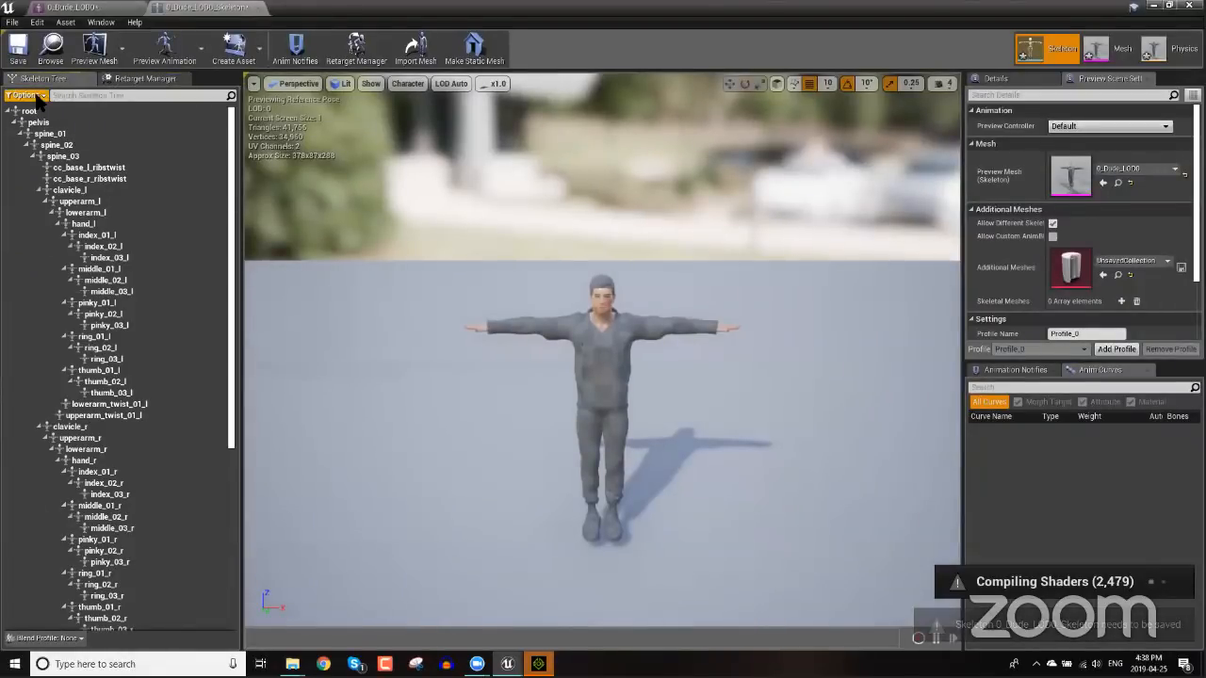
left_click(40, 96)
left_click(43, 116)
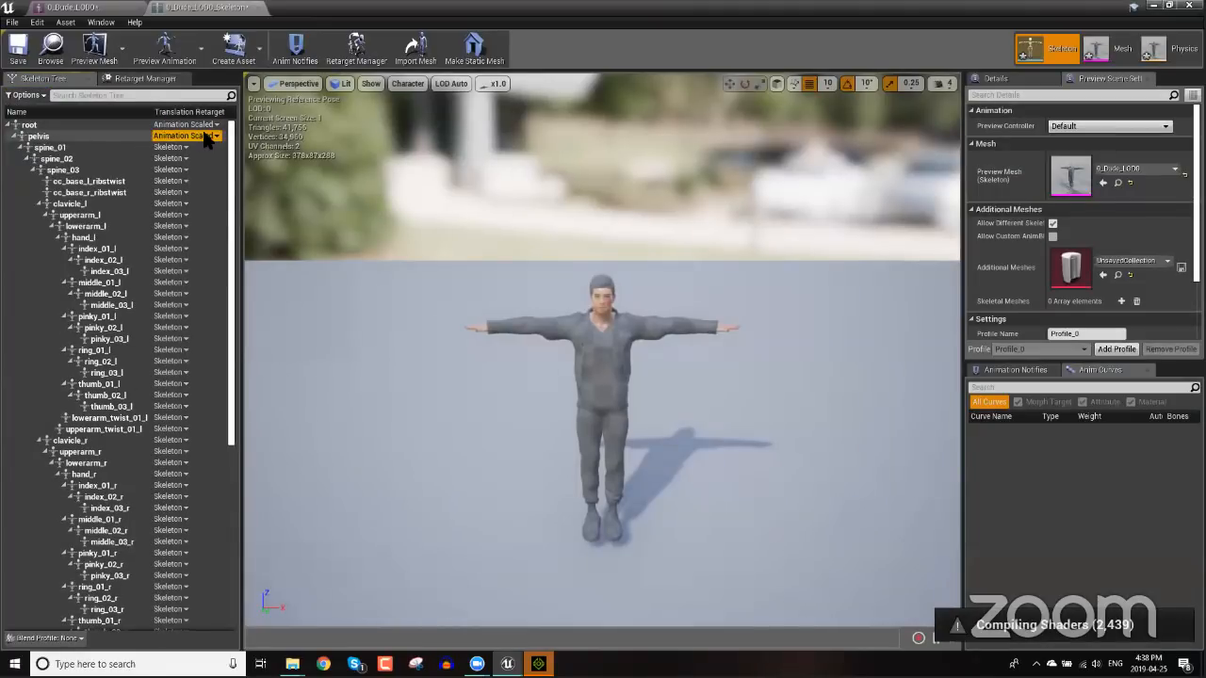
- Save the 0_Dude_LOD0 skeleton and close both its skeleton and mesh editors
left_click(24, 57)
left_click(261, 9)
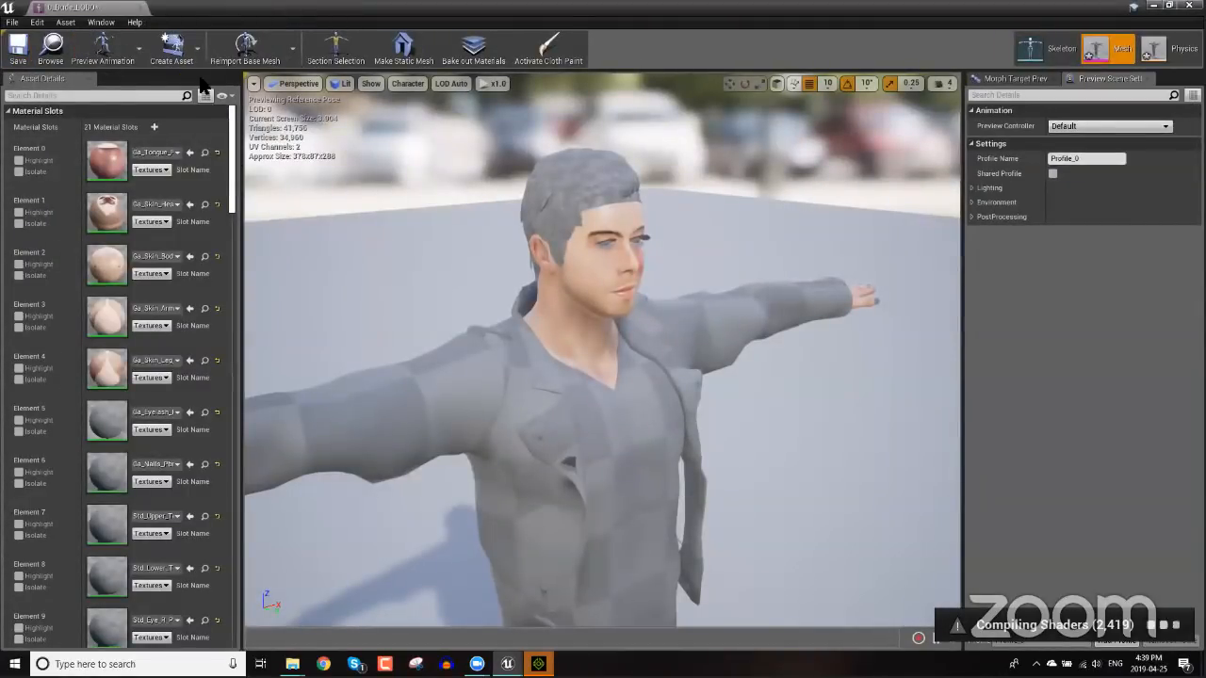
left_click(140, 9)
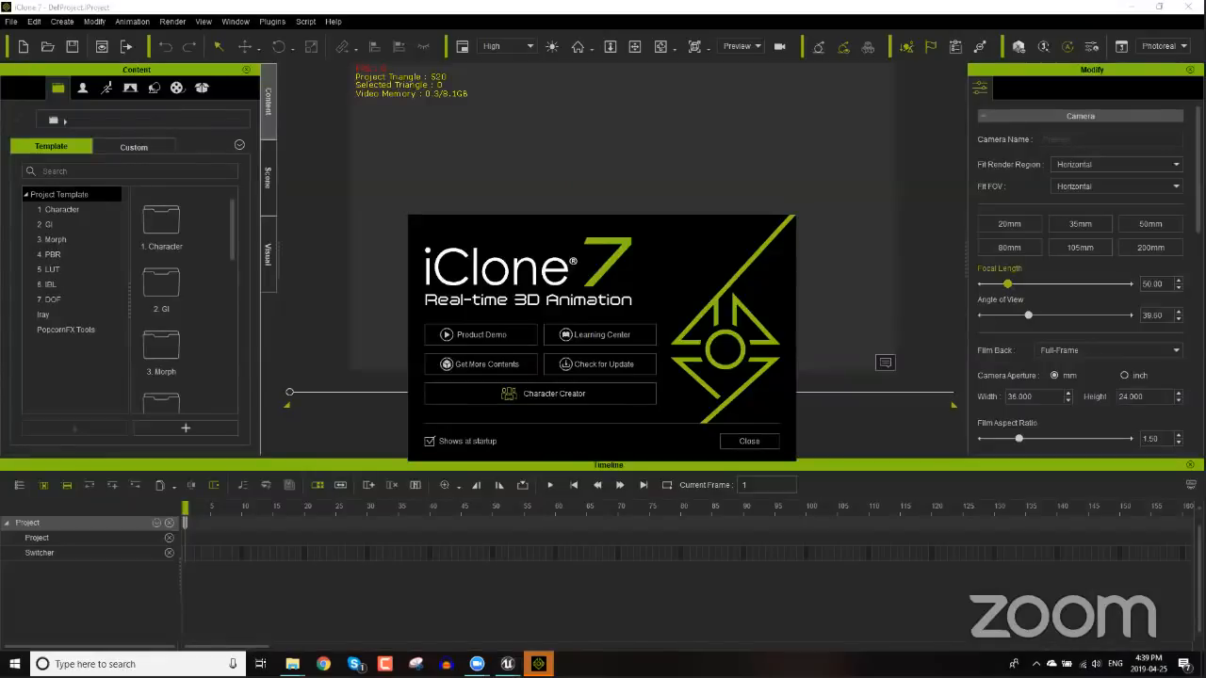
- In iClone 7, dismiss the welcome screen and load the Boxer_ToKoMotion avatar from the Avatar templates
left_click(749, 441)
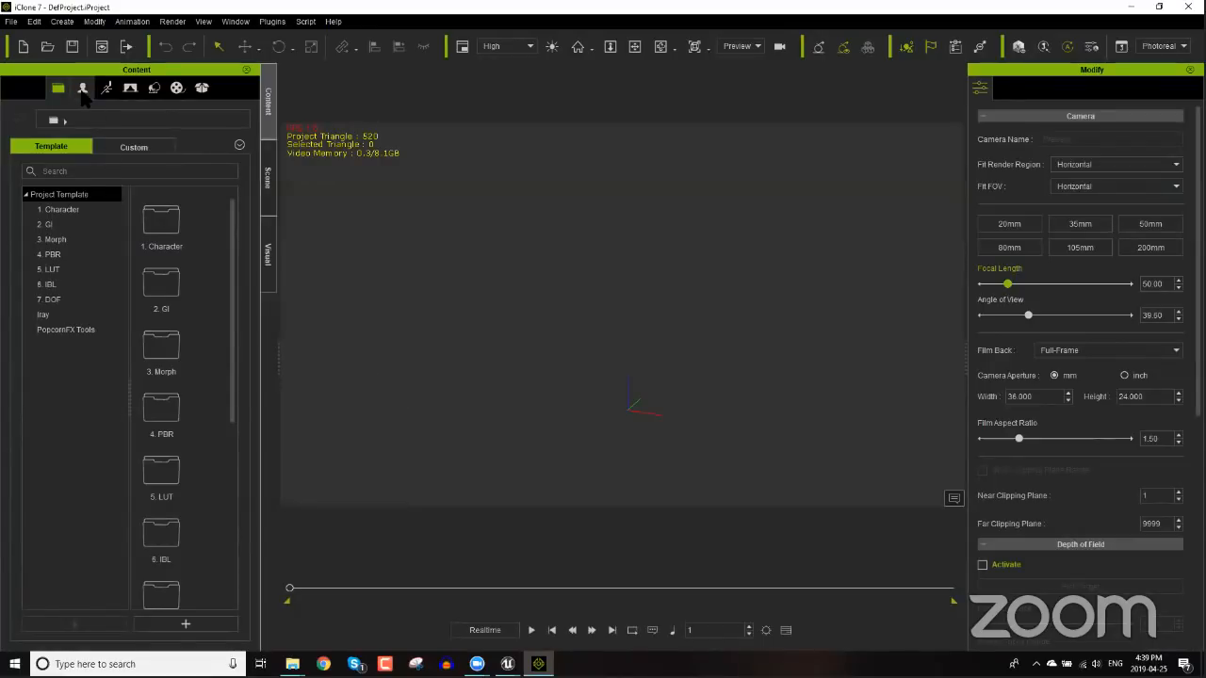
double_click(56, 211)
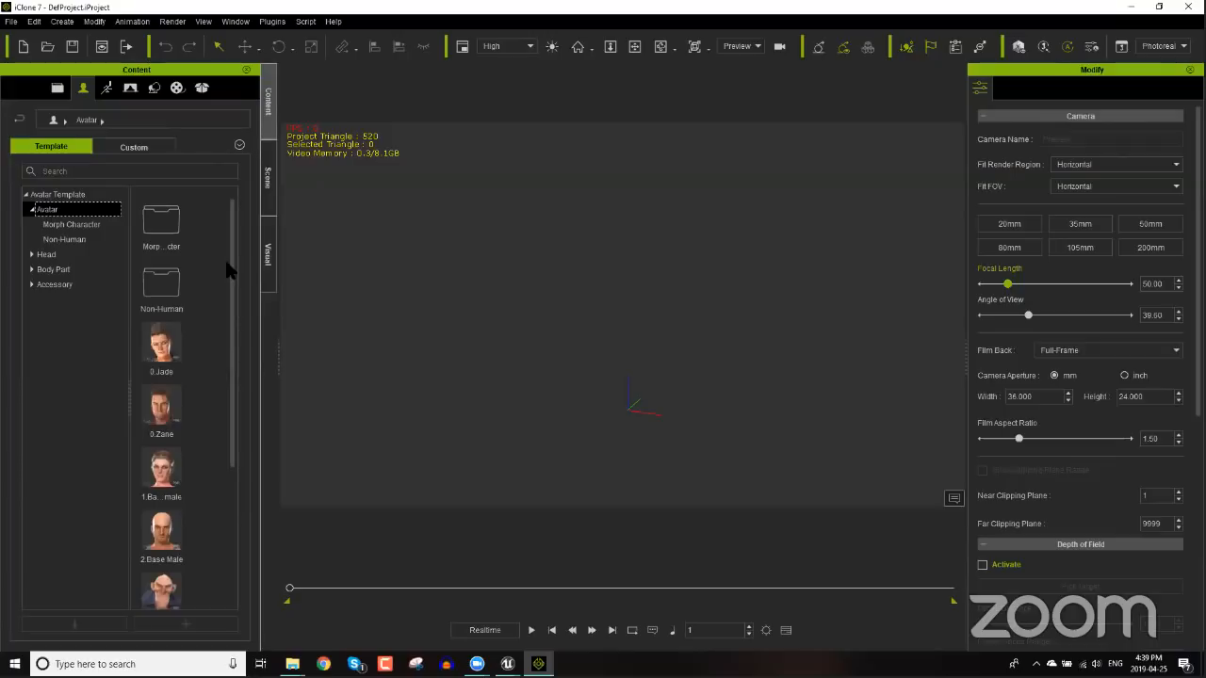
left_click_drag(229, 271, 227, 460)
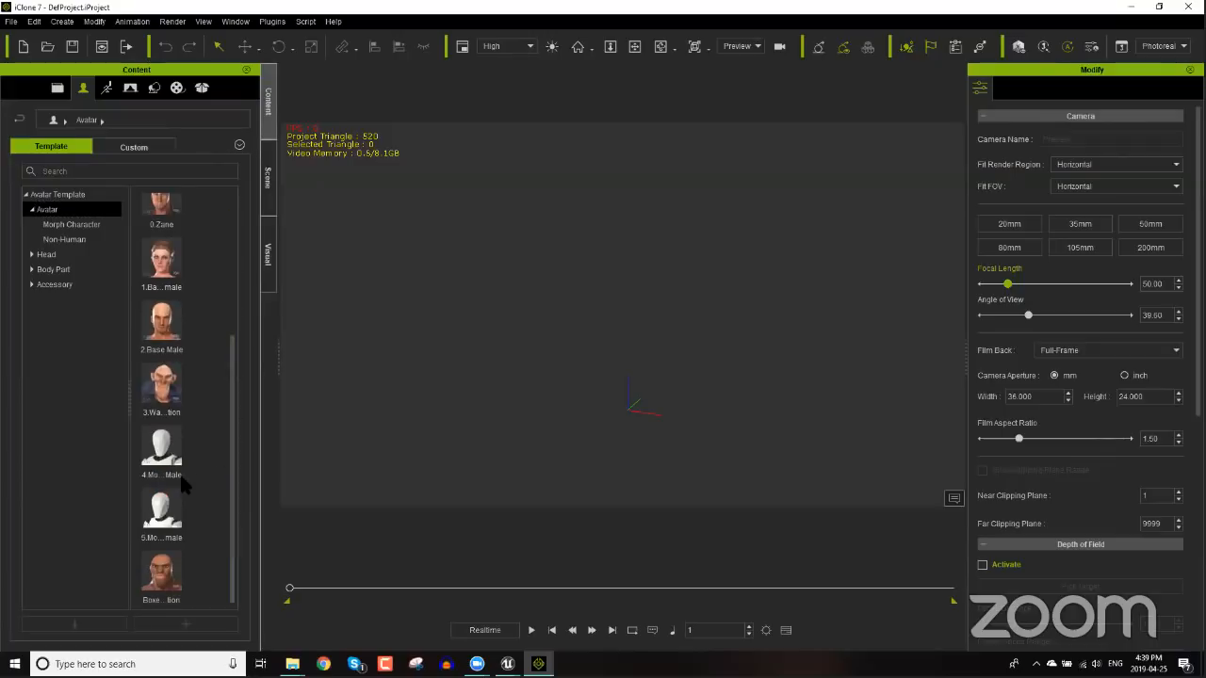
double_click(170, 590)
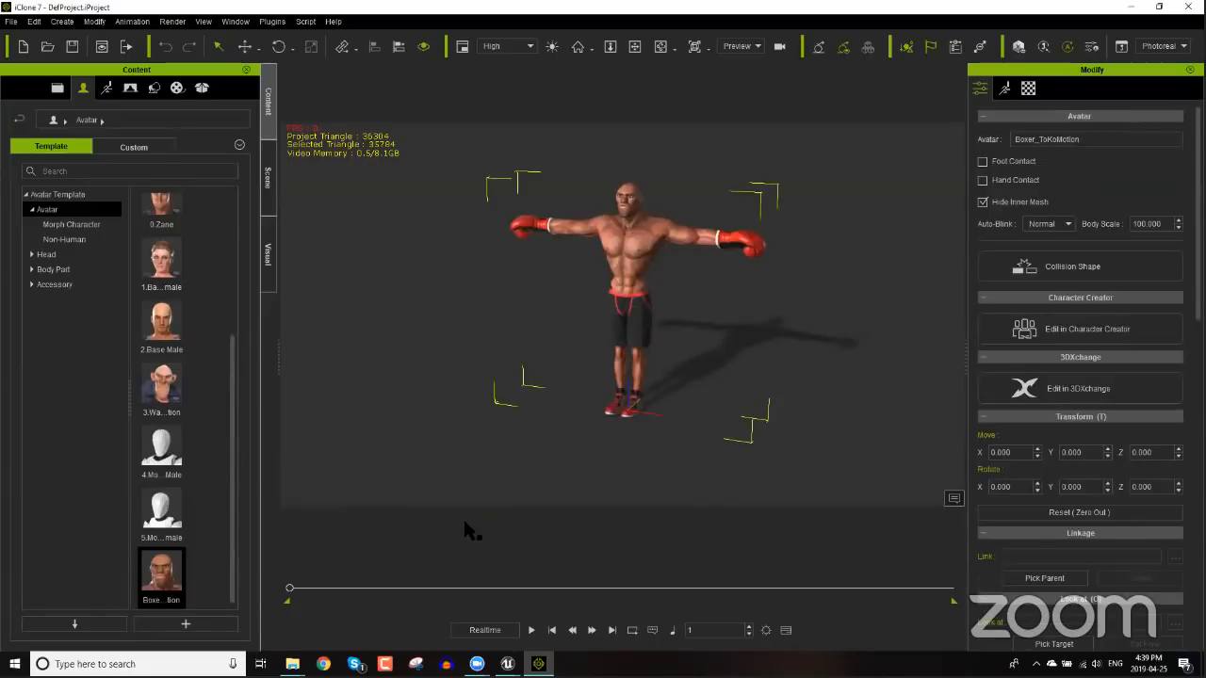
middle_click_drag(581, 351, 521, 337)
- Apply the Samba Dancing_mixamo.com motion file from the Motions folder to the boxer avatar
mouse_move(292, 664)
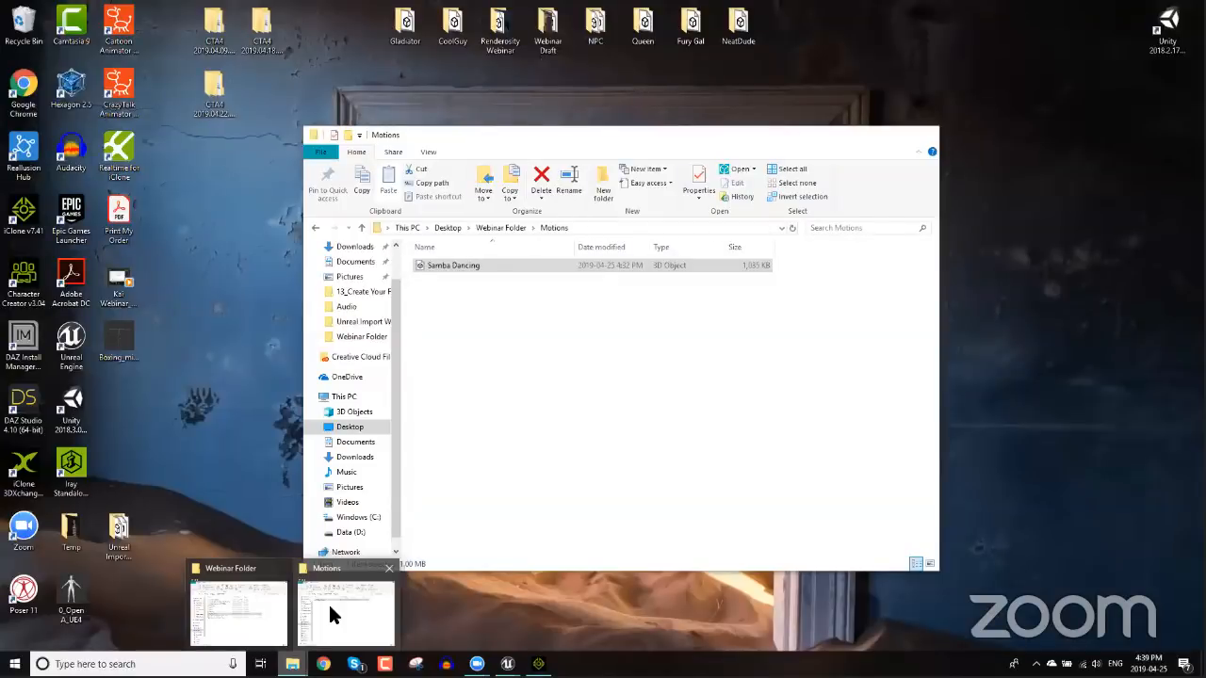
left_click(330, 609)
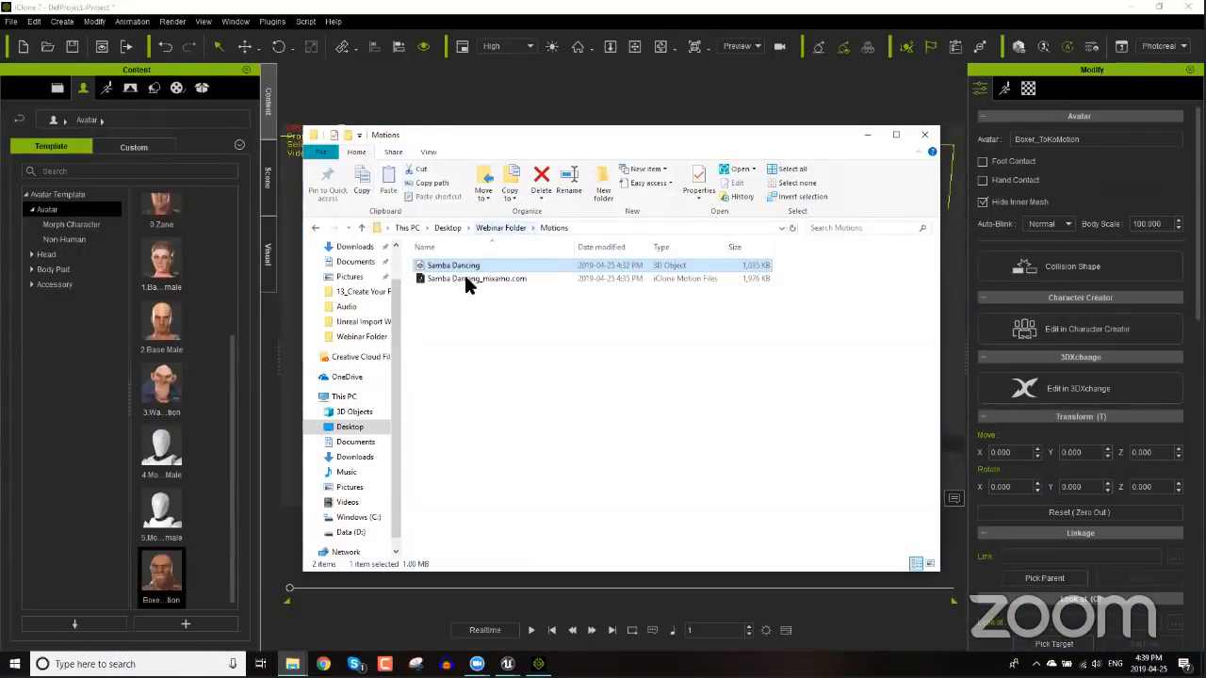
left_click(465, 279)
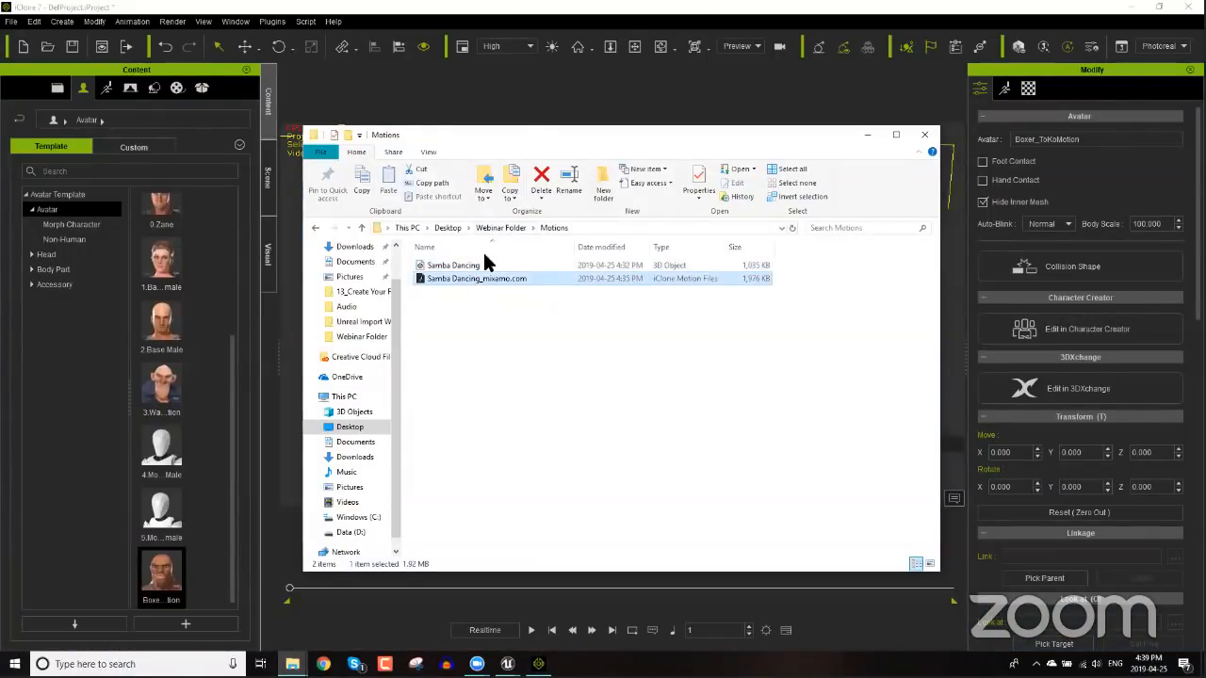
left_click_drag(509, 135, 870, 115)
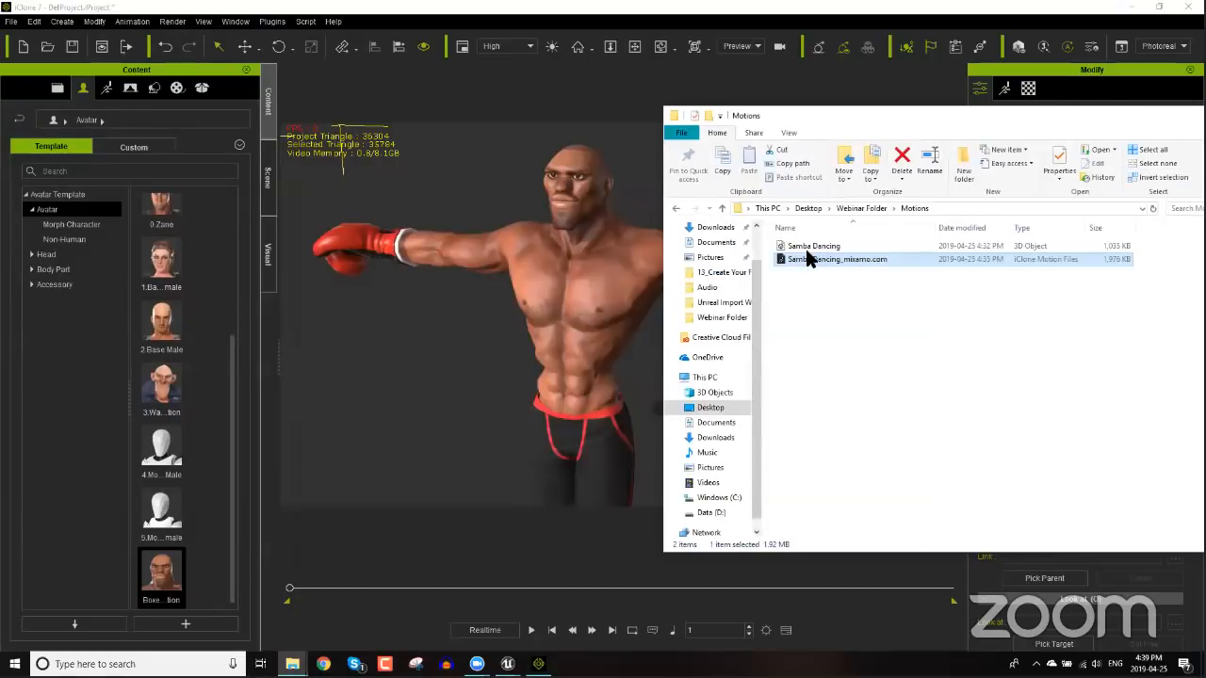
left_click_drag(802, 264, 582, 284)
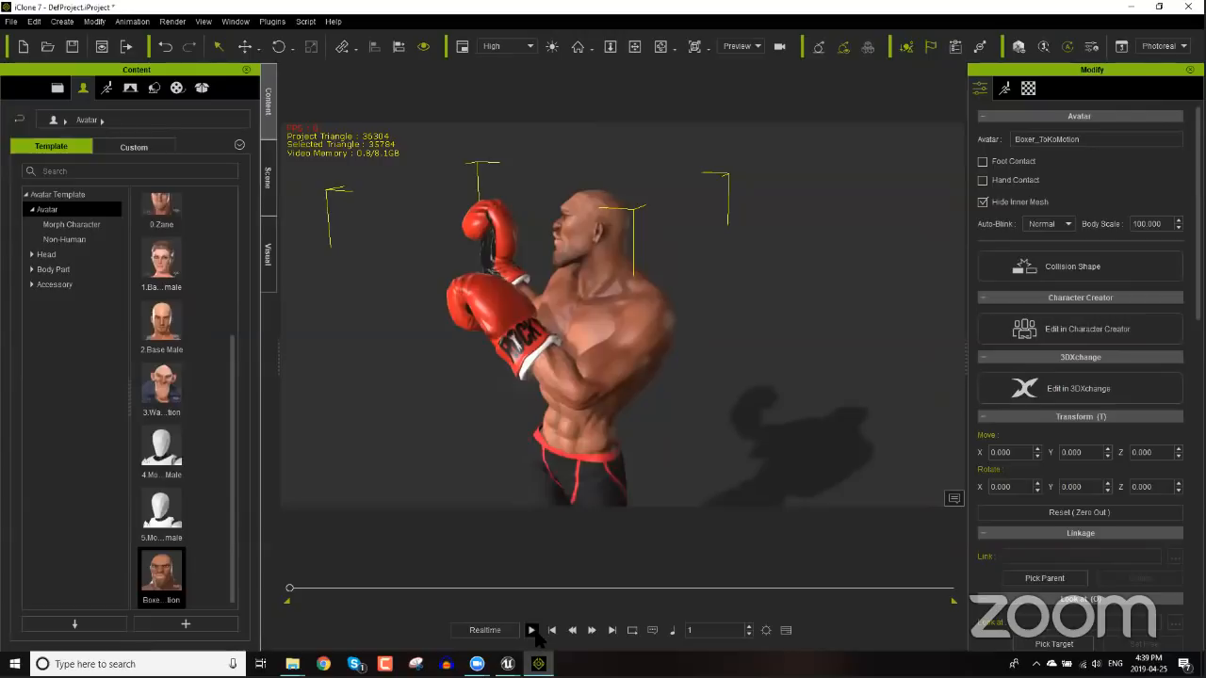
- Play back the samba motion on the boxer and return to the first frame
left_click(531, 631)
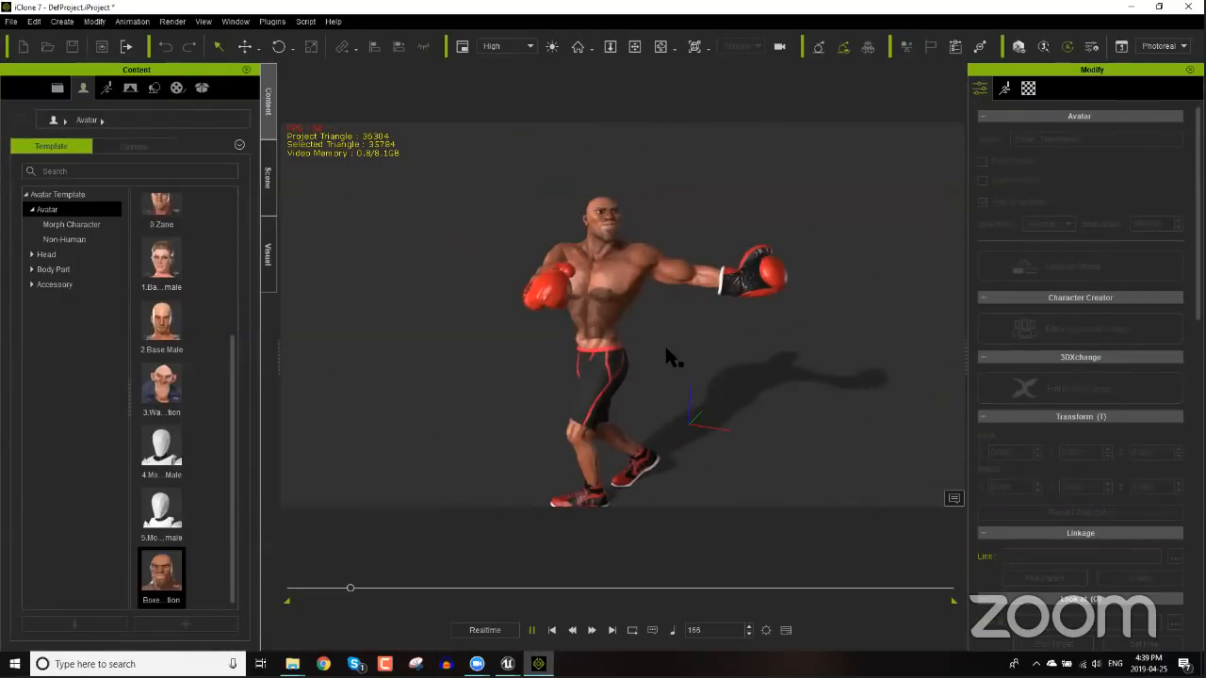
left_click(552, 632)
left_click_drag(685, 295, 620, 277)
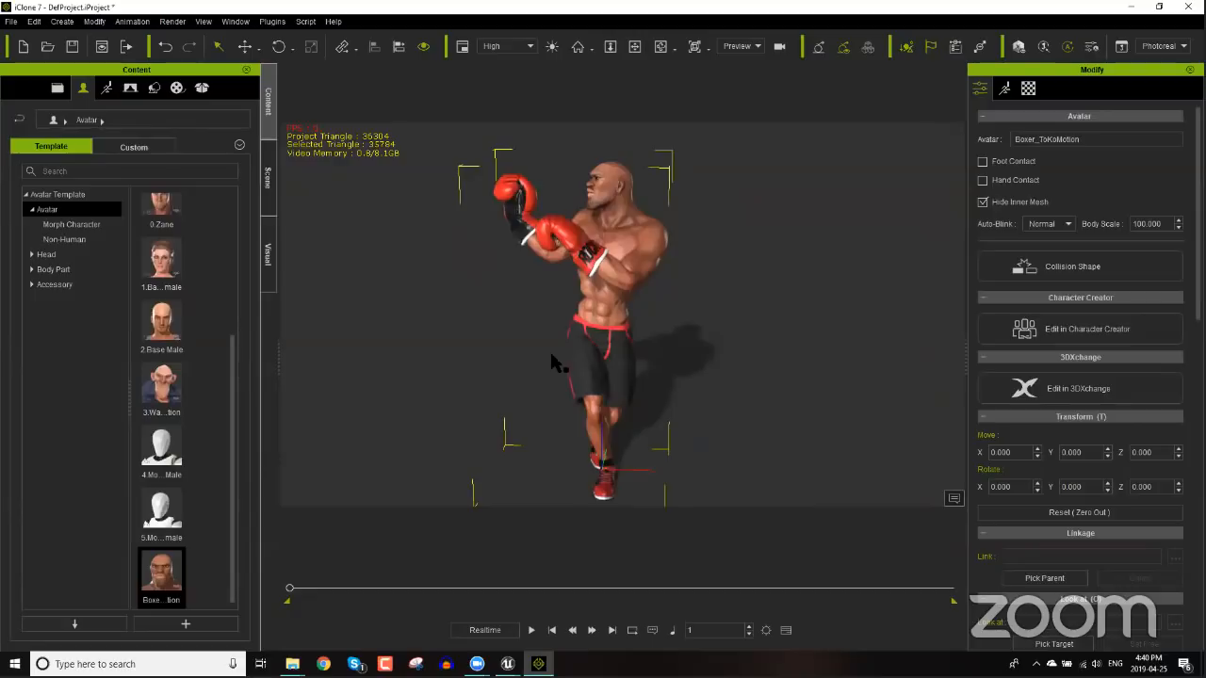
left_click(11, 22)
mouse_move(138, 125)
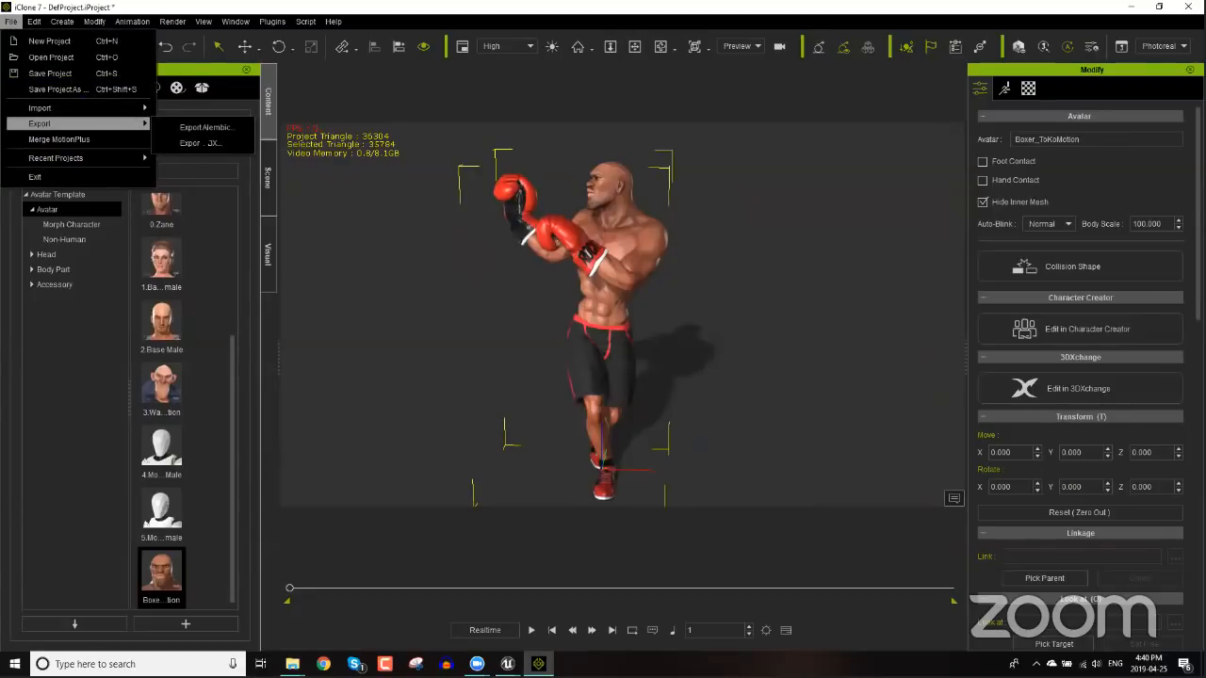
left_click(207, 142)
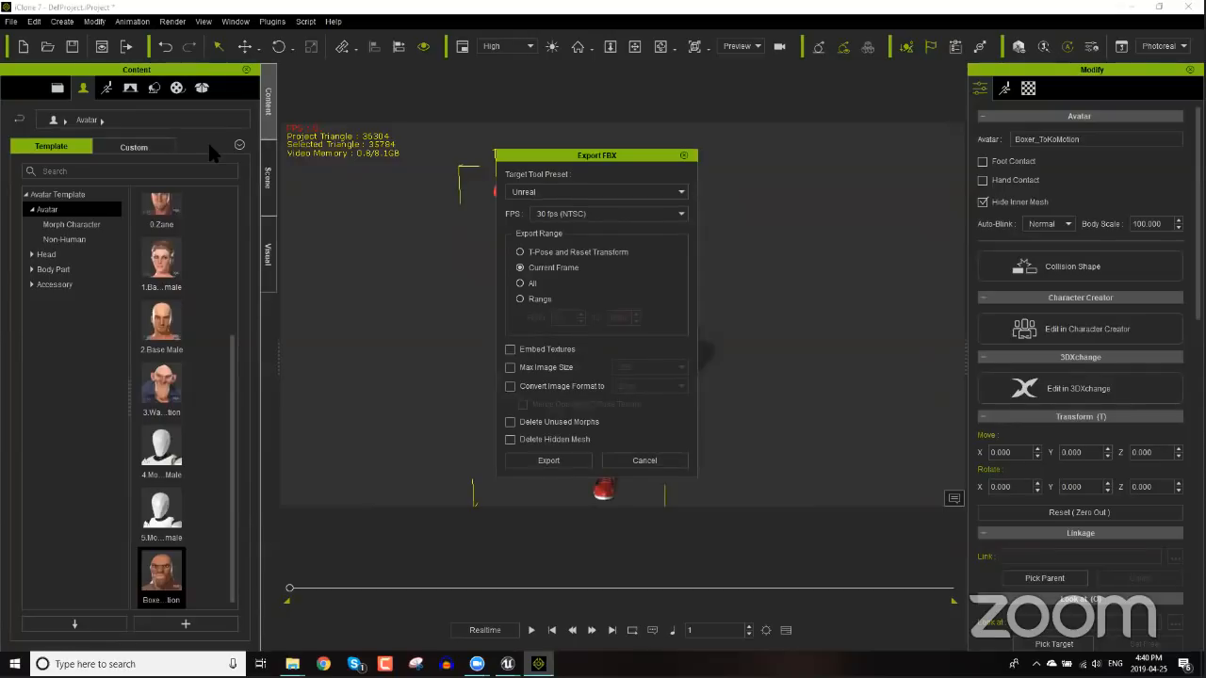
left_click(563, 252)
left_click(644, 461)
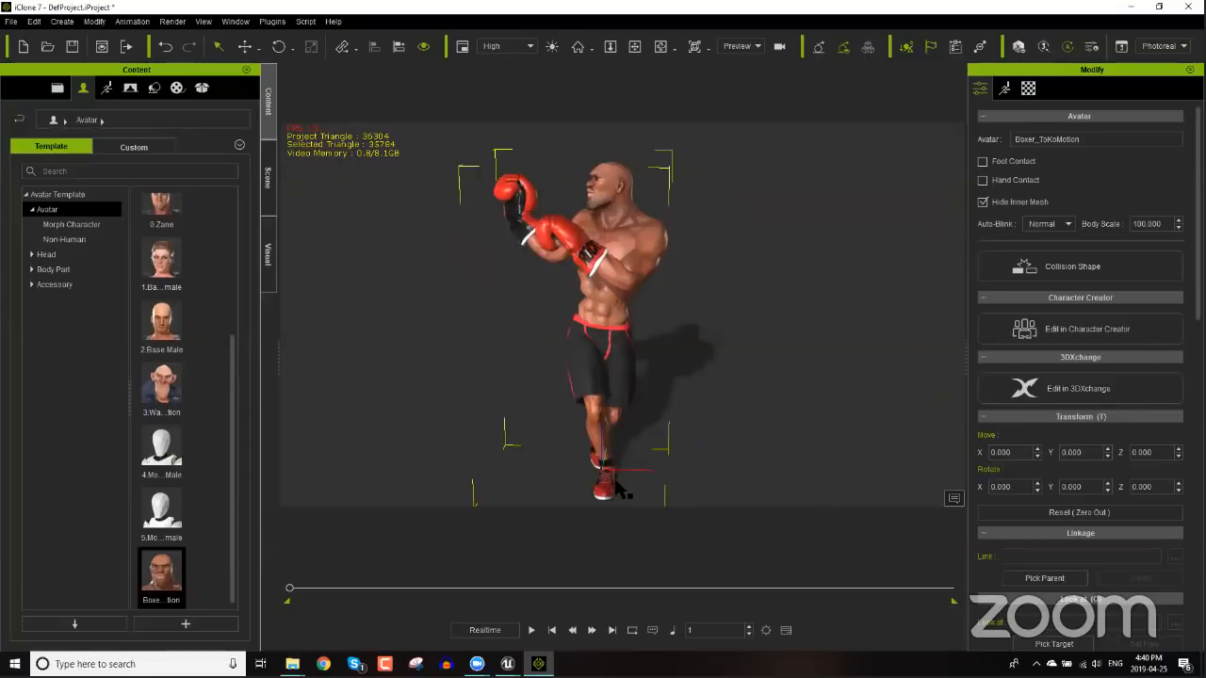
- Show the timeline and move the playhead to the end of the samba motion clip at frame 647
left_click_drag(290, 592, 381, 596)
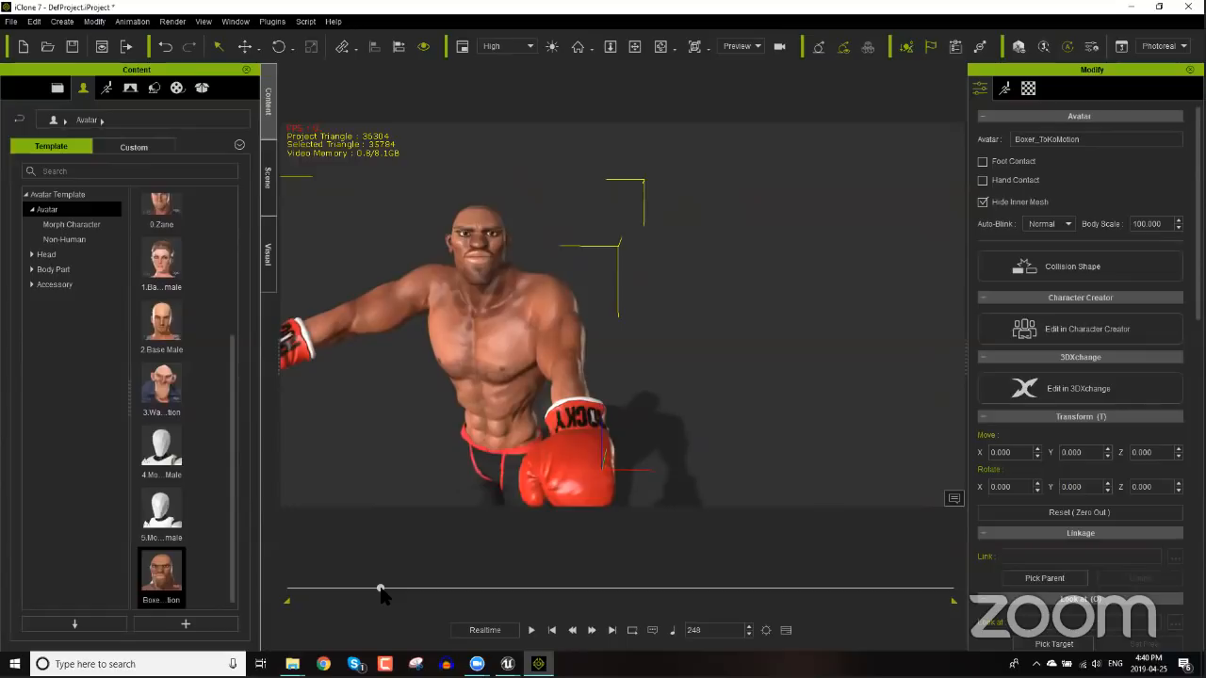
key("F3")
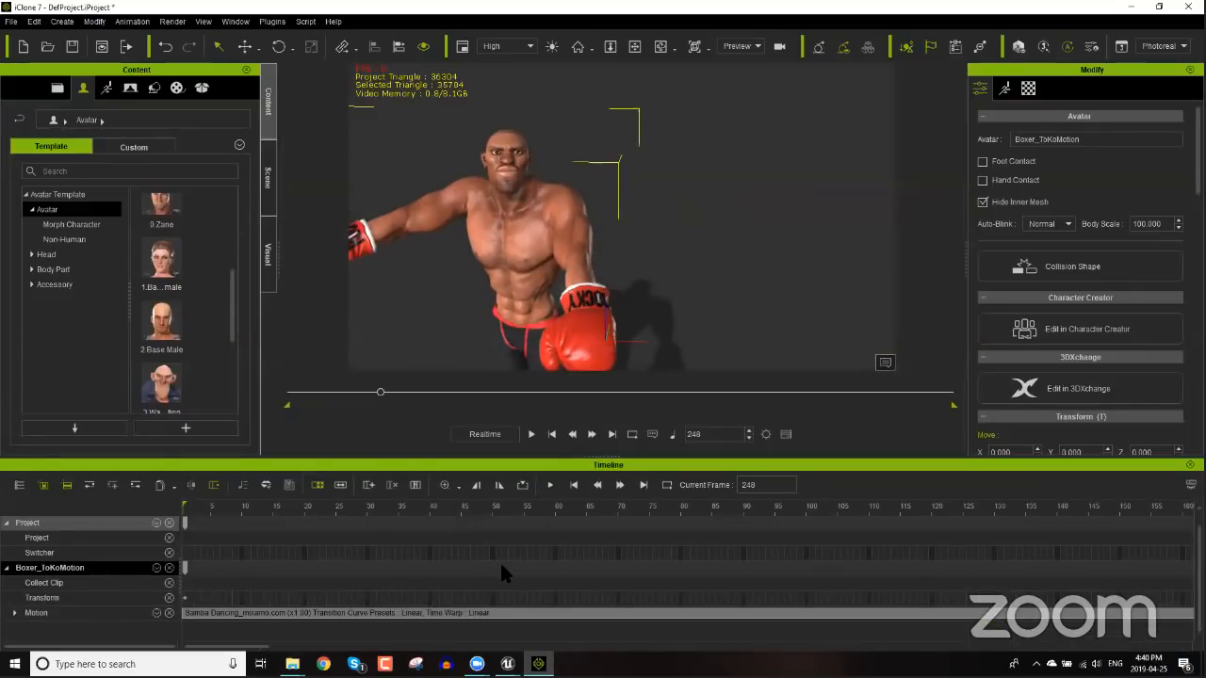
scroll(507, 562, "down", 1)
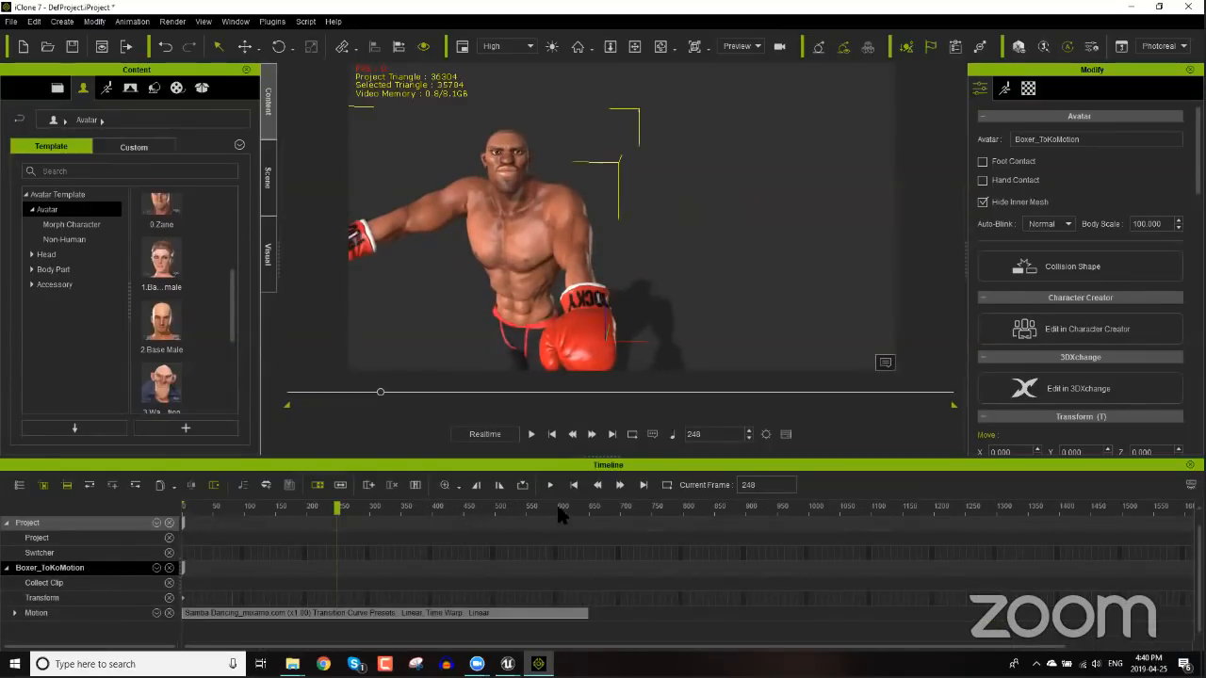
left_click_drag(559, 509, 593, 511)
scroll(576, 568, "up", 3)
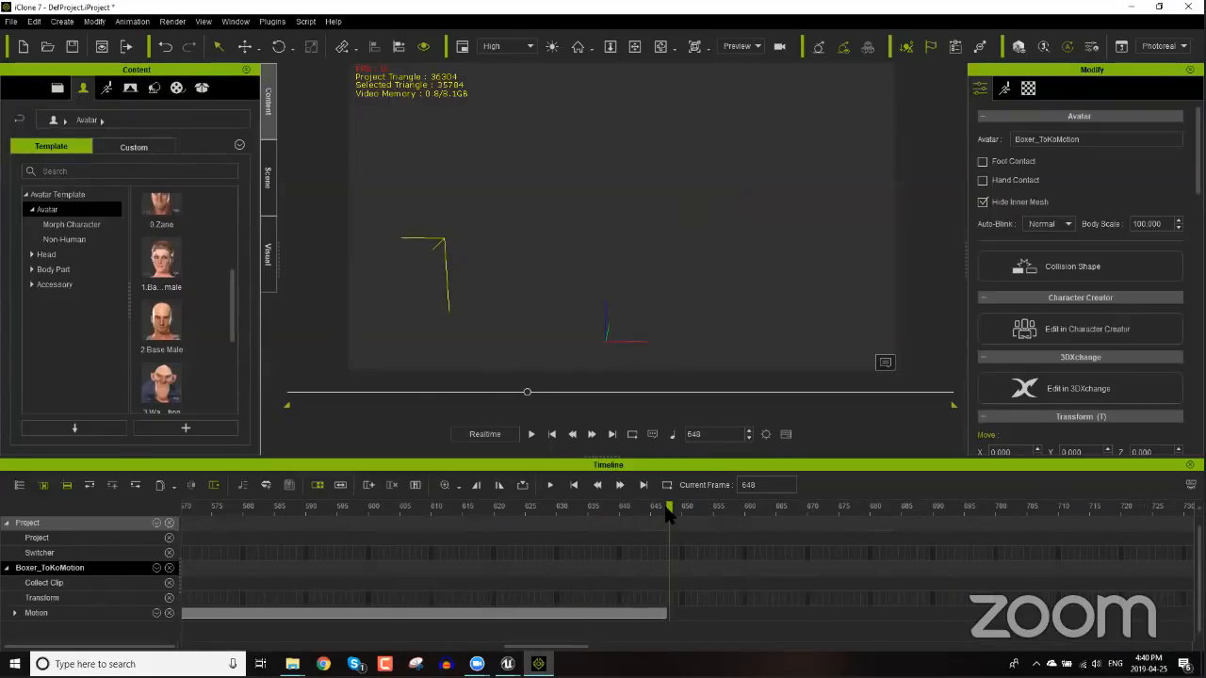
middle_click_drag(446, 326, 679, 180)
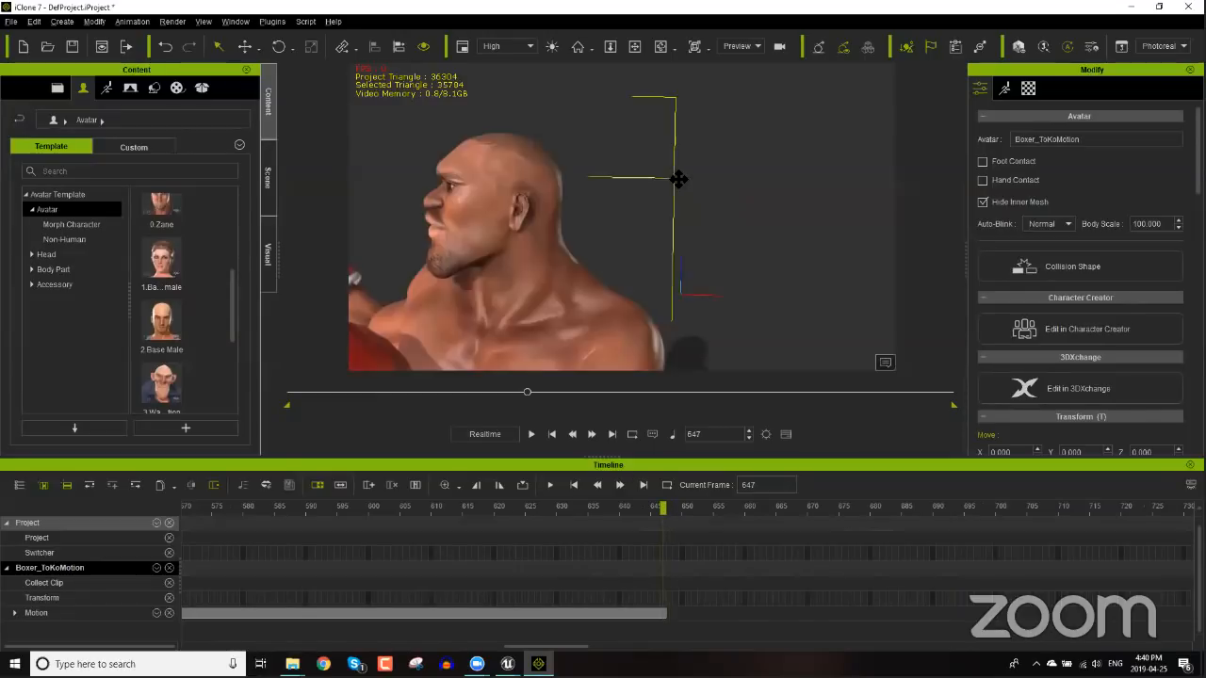
scroll(650, 315, "down", 6)
middle_click_drag(650, 320, 658, 235)
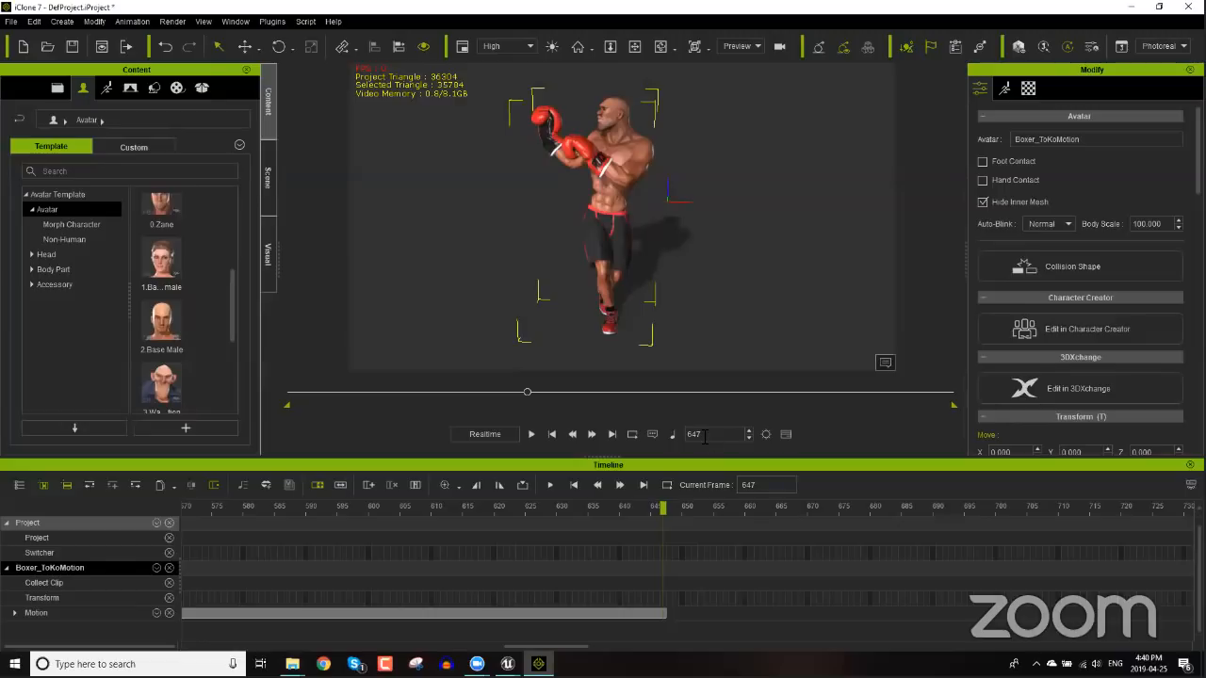
- Set the FBX export range to frames 1 to 647, enable Delete Hidden Mesh, and close the export options
left_click(12, 21)
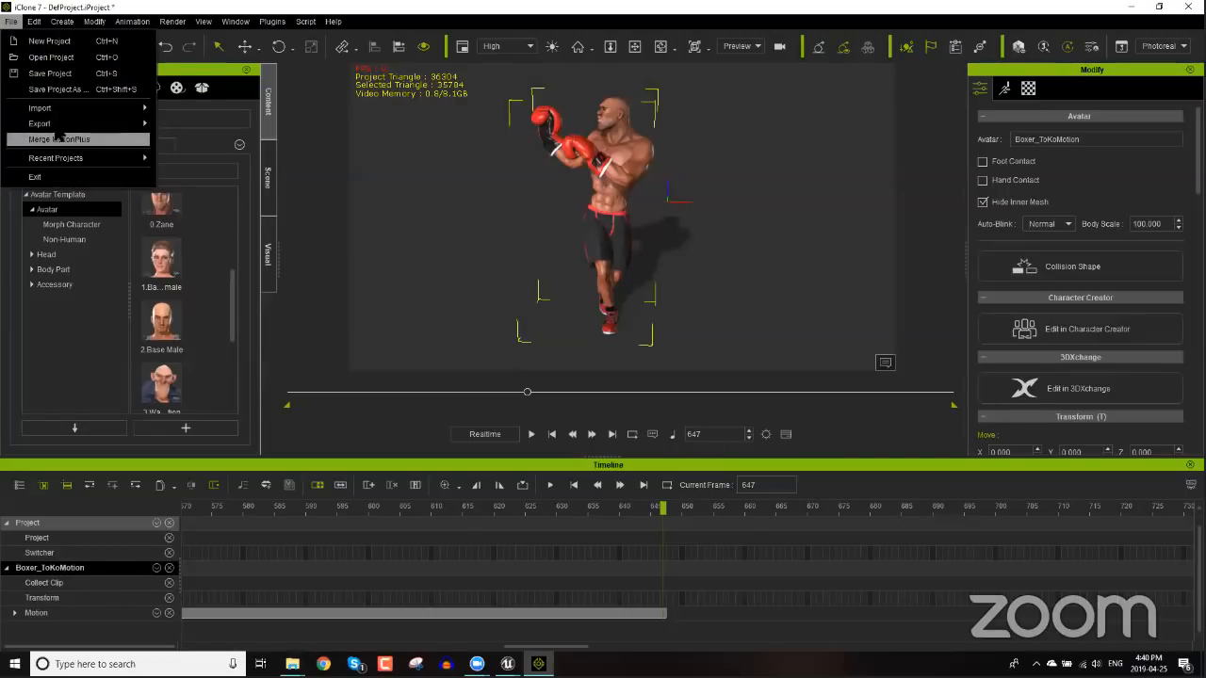
mouse_move(57, 123)
left_click(199, 143)
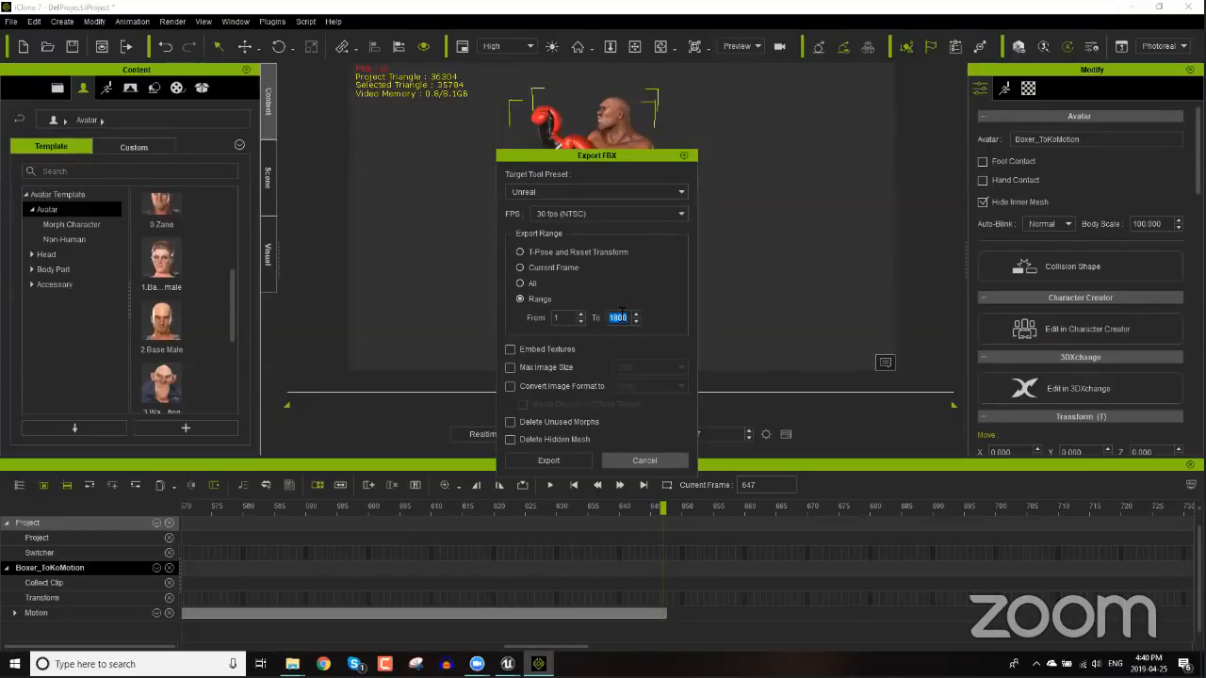
left_click(660, 278)
left_click(535, 299)
left_click(641, 461)
- Examine the boxer's head, gloves and upper body from several angles at frame 647
middle_click_drag(558, 179, 560, 236, "alt")
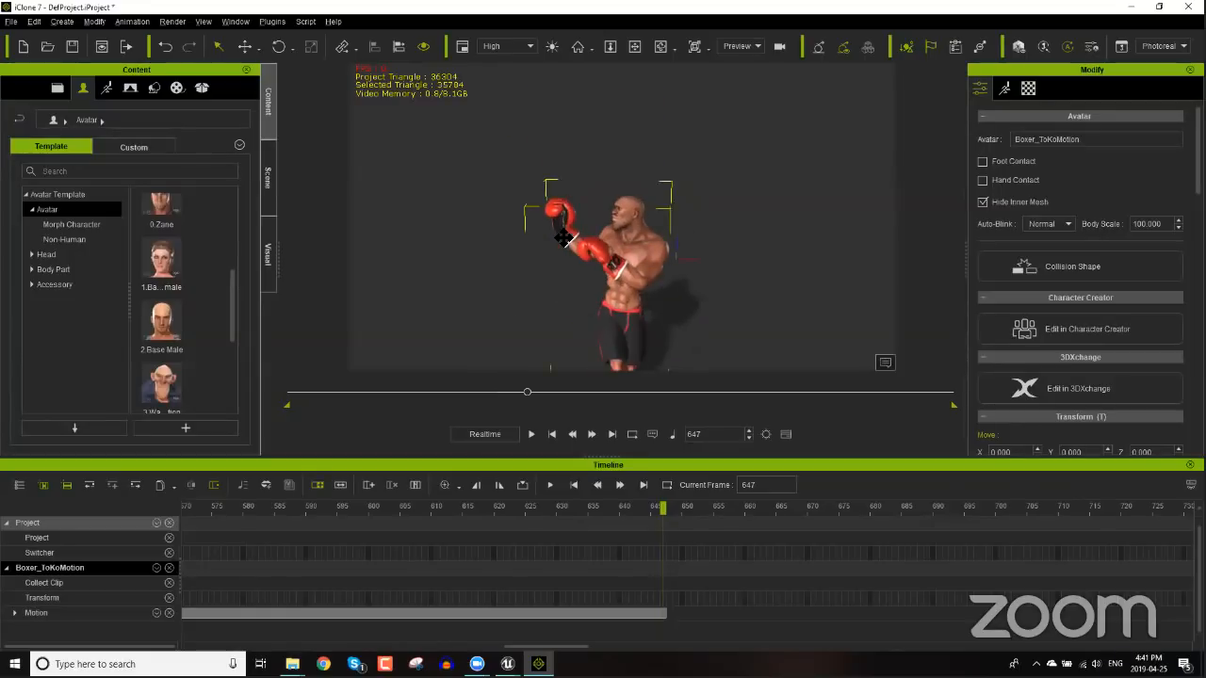
right_click_drag(559, 237, 529, 103, "alt")
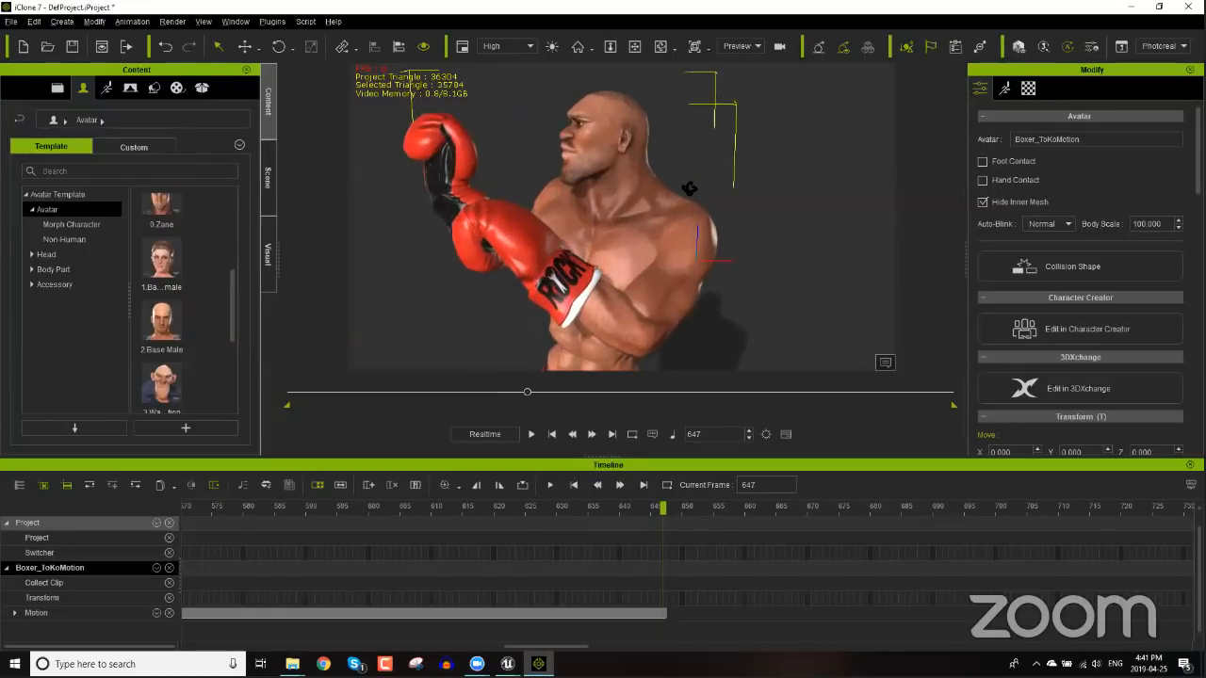
left_click_drag(690, 188, 622, 183, "alt")
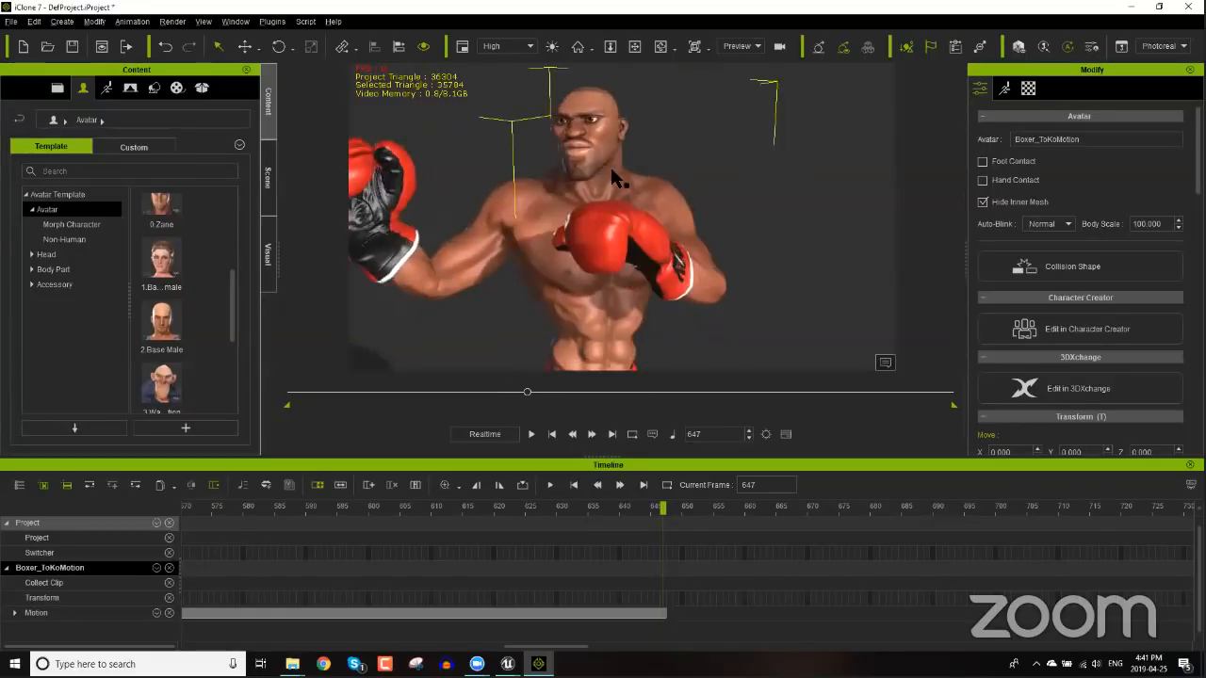
middle_click_drag(622, 183, 640, 254, "alt")
right_click_drag(640, 255, 634, 198, "alt")
middle_click_drag(628, 296, 649, 258, "alt")
right_click_drag(649, 258, 614, 268, "alt")
middle_click_drag(656, 254, 725, 245, "alt")
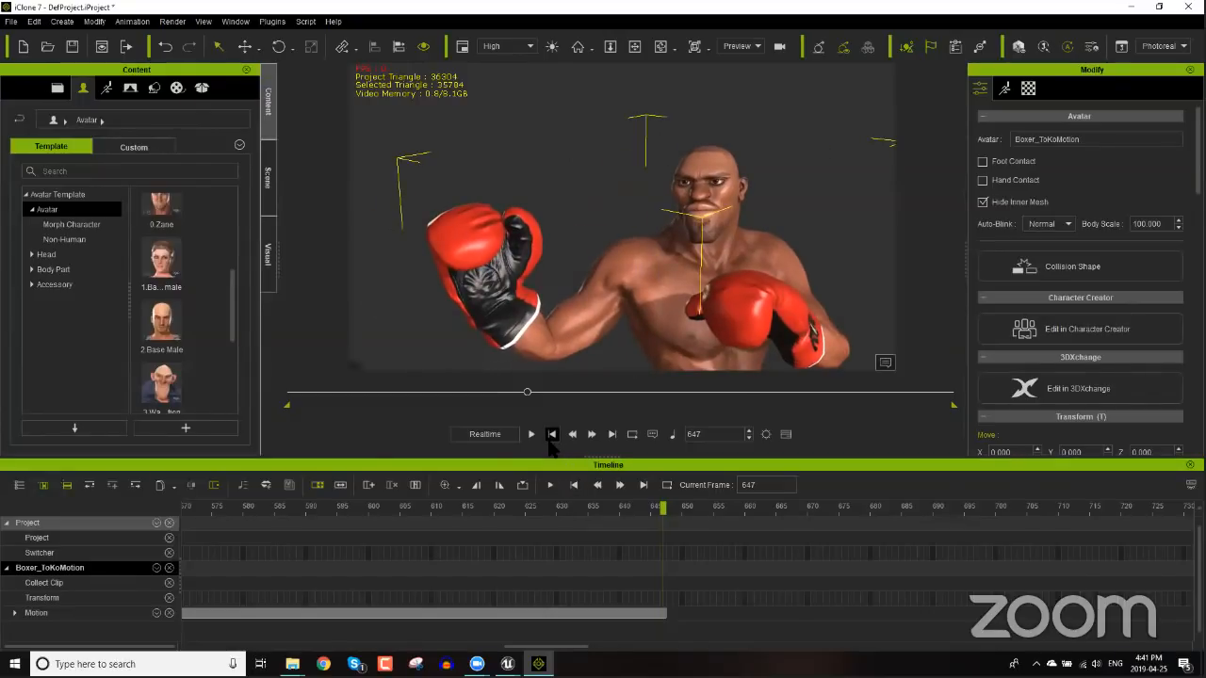
- Return the project to frame 1 and frame the boxer's whole body in the viewport
left_click(551, 434)
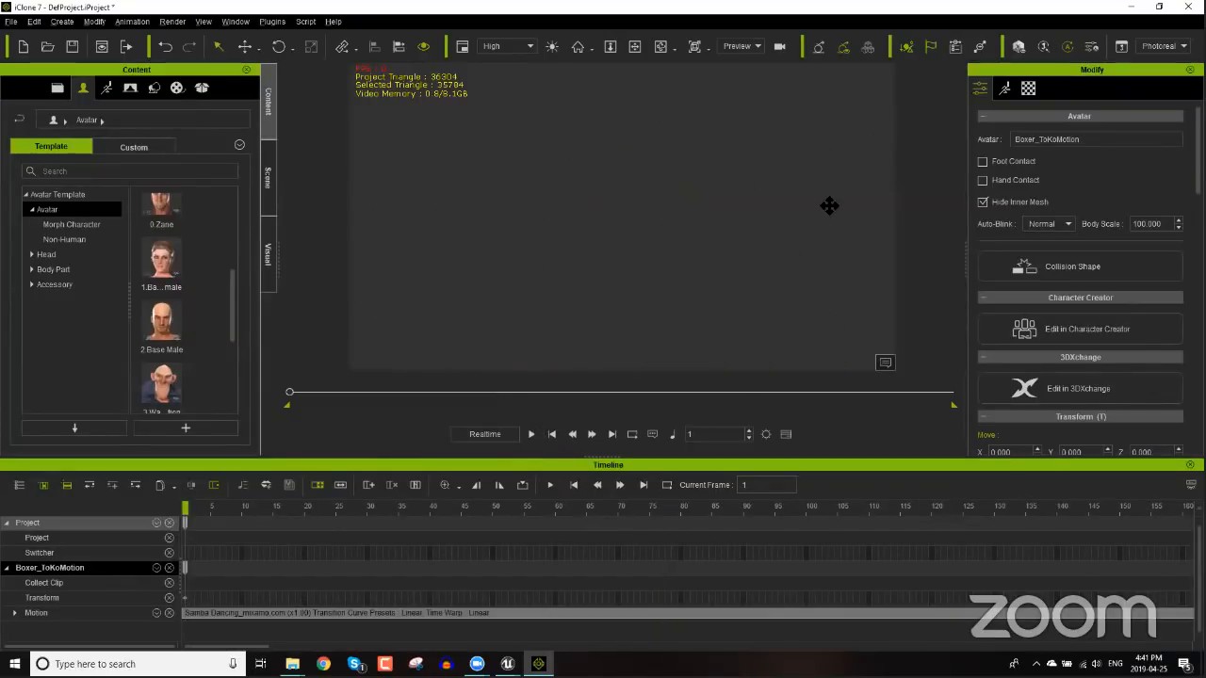
middle_click_drag(830, 206, 765, 341, "alt")
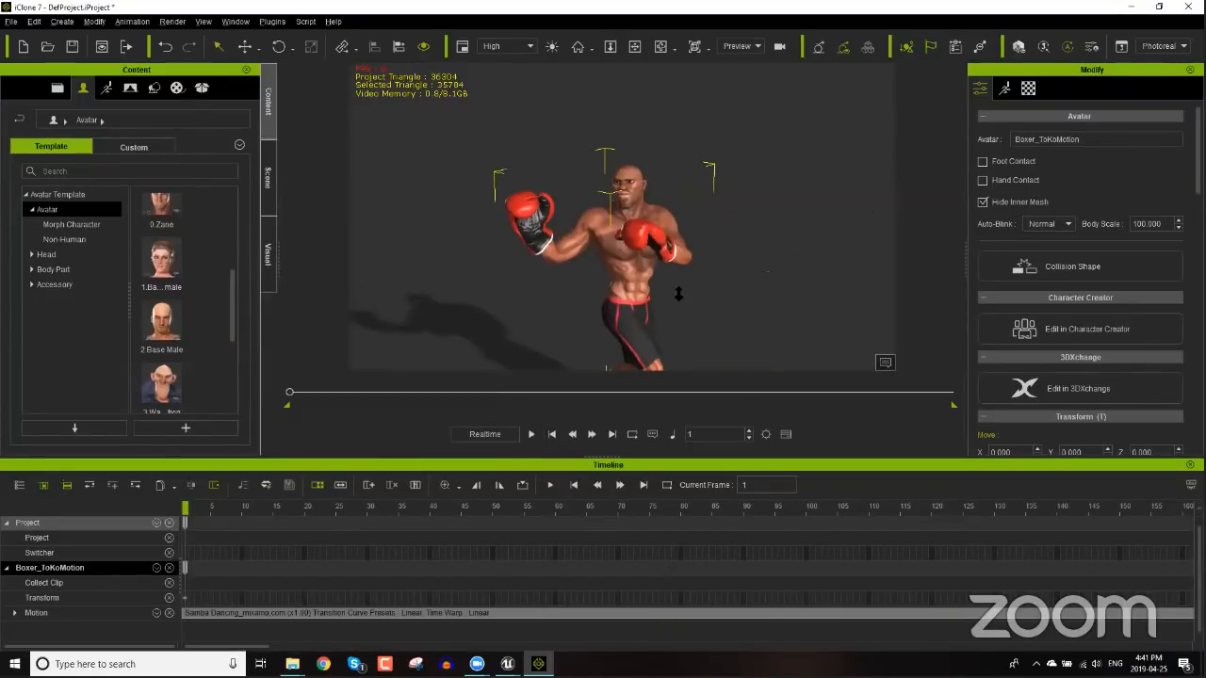
right_click_drag(679, 294, 658, 209, "alt")
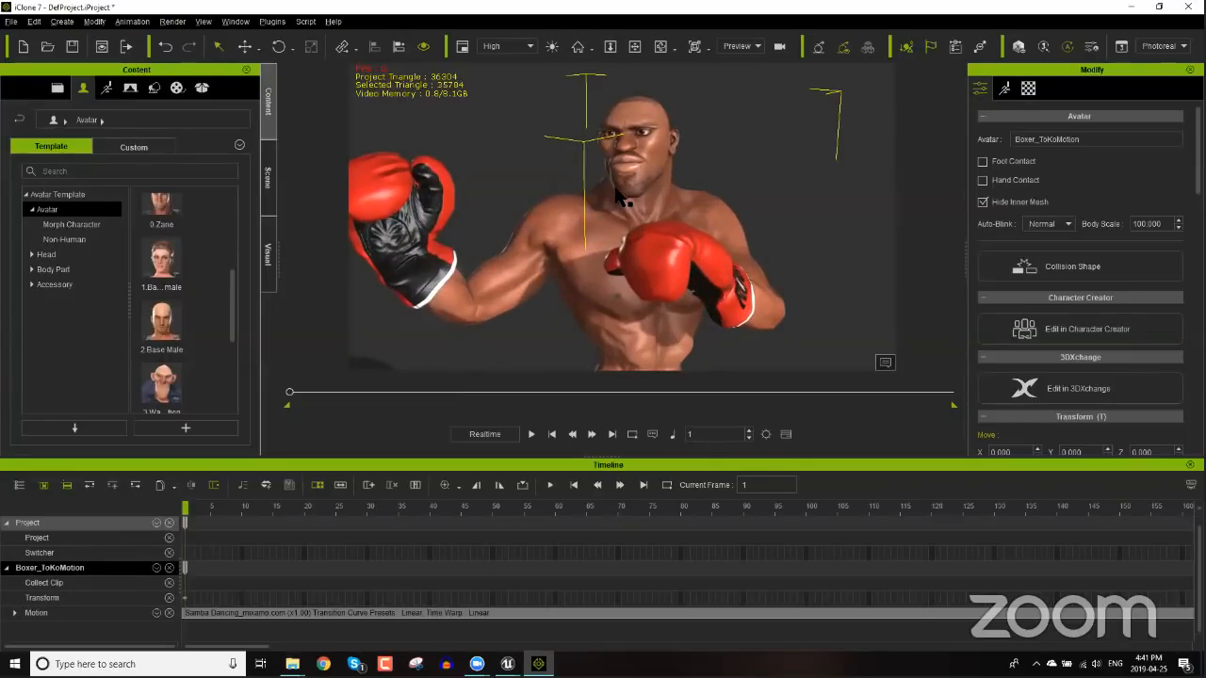
scroll(618, 196, "down", 5)
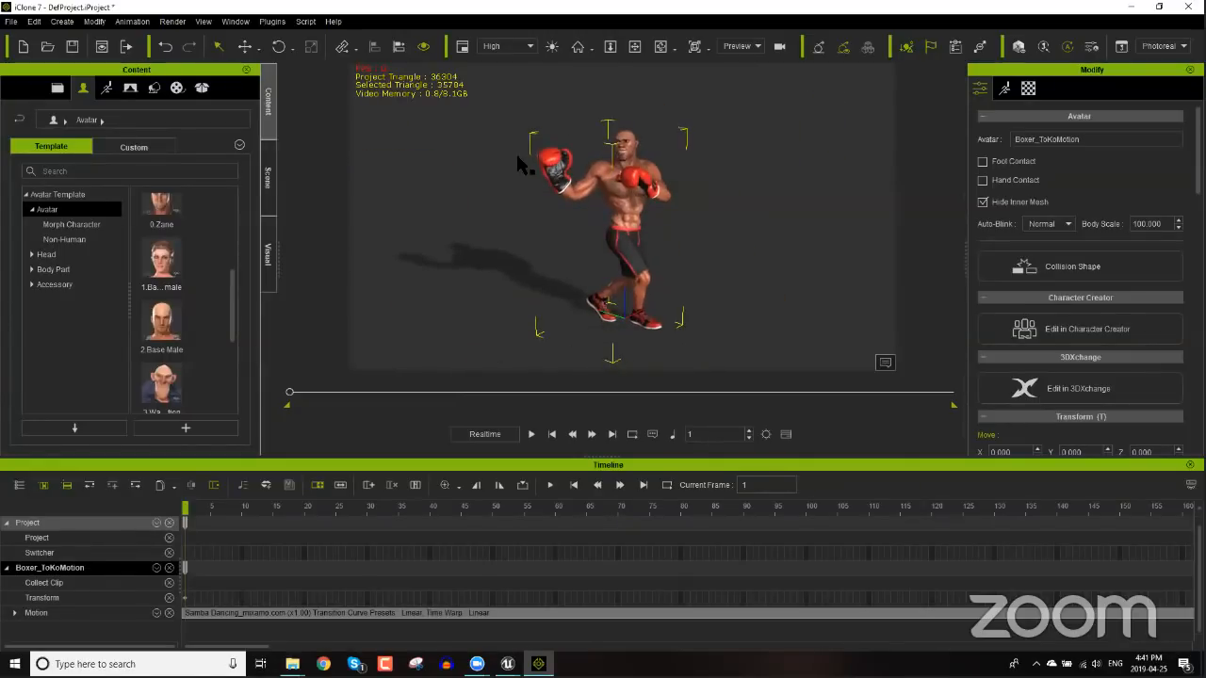
- Start the Unreal-preset FBX export of frames 1 to 647 and choose the Desktop's Webinar Folder as the location
left_click(11, 21)
mouse_move(84, 123)
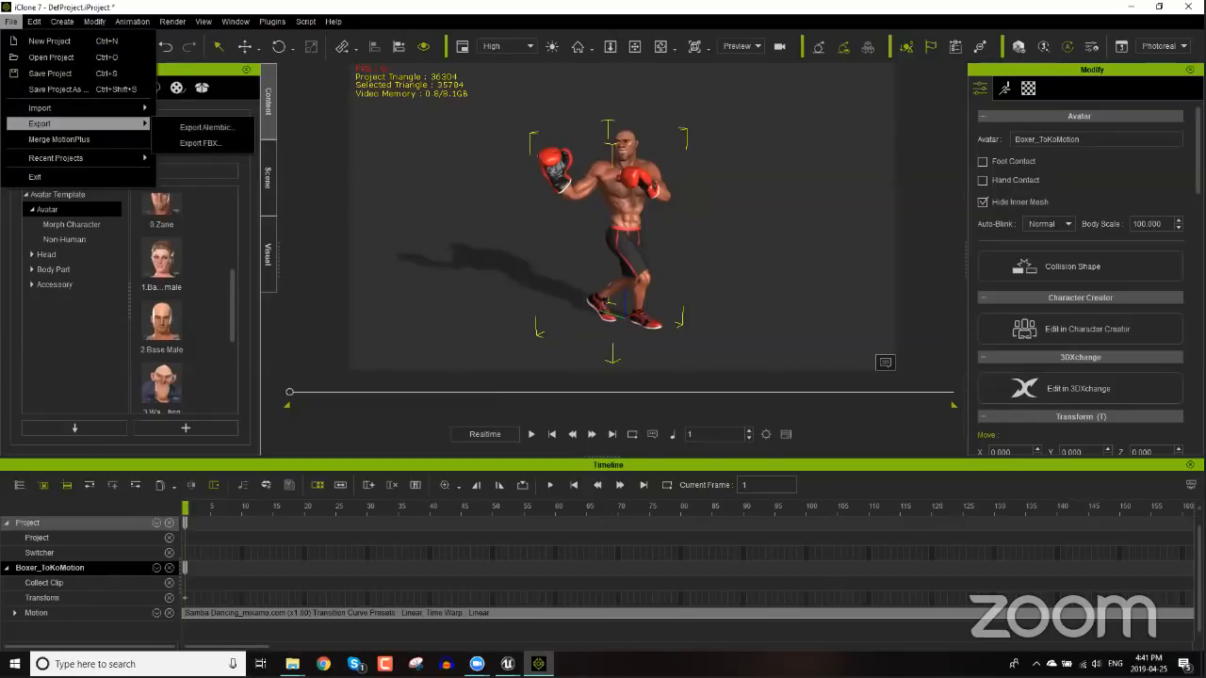
left_click(206, 142)
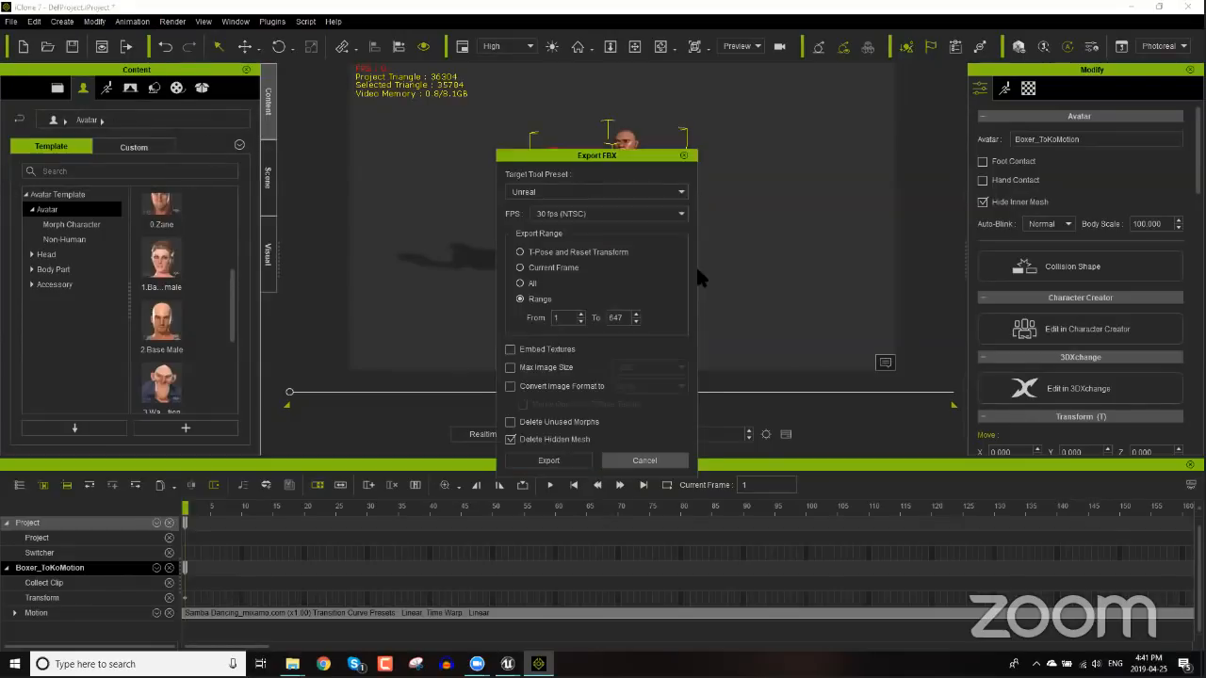
left_click(570, 459)
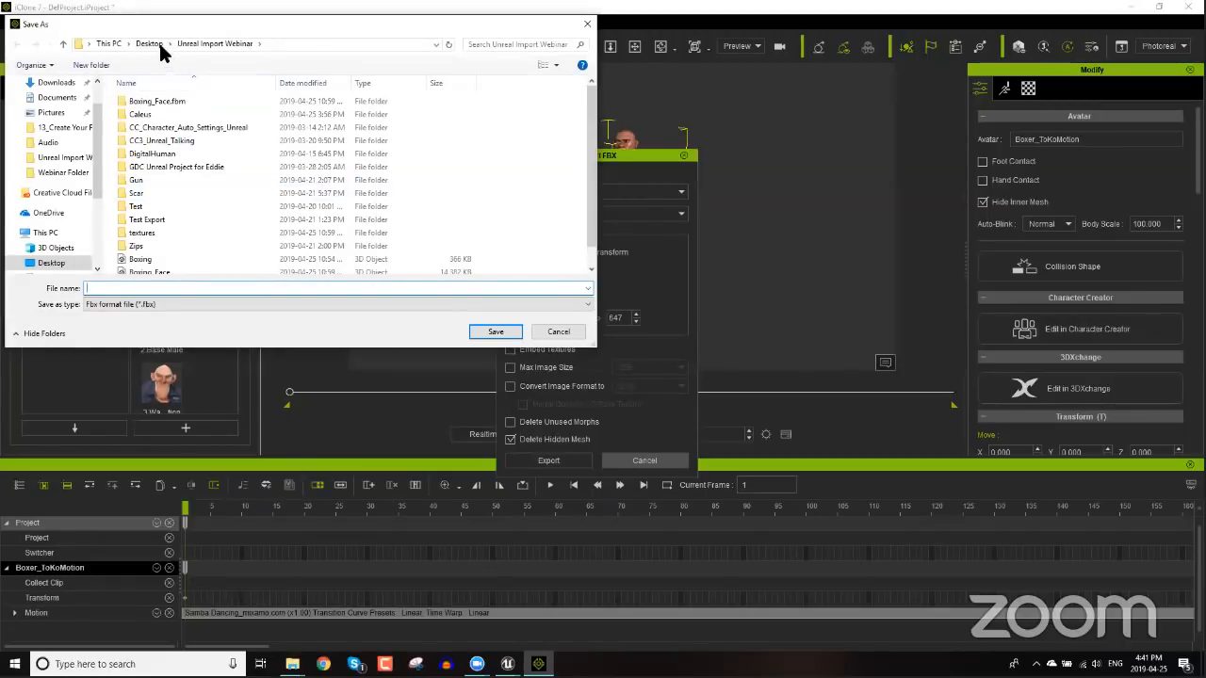
left_click(154, 43)
double_click(187, 272)
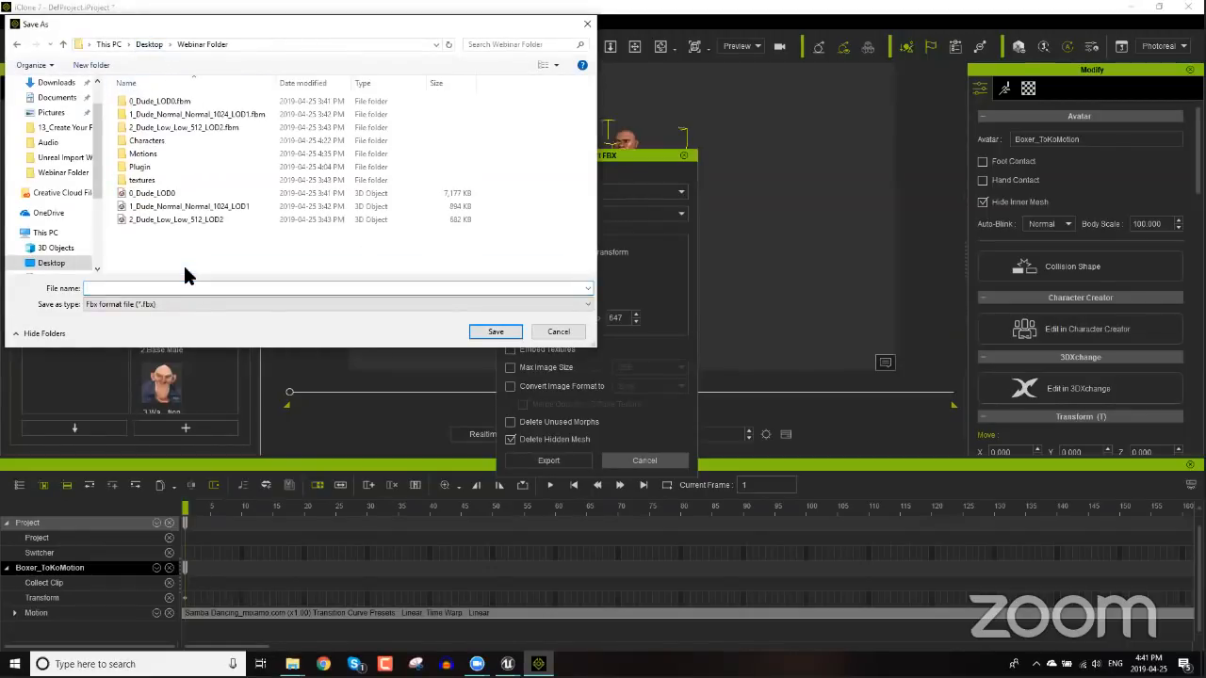
- Create a new folder named Boxer_Samba inside the Webinar Folder
left_click(90, 65)
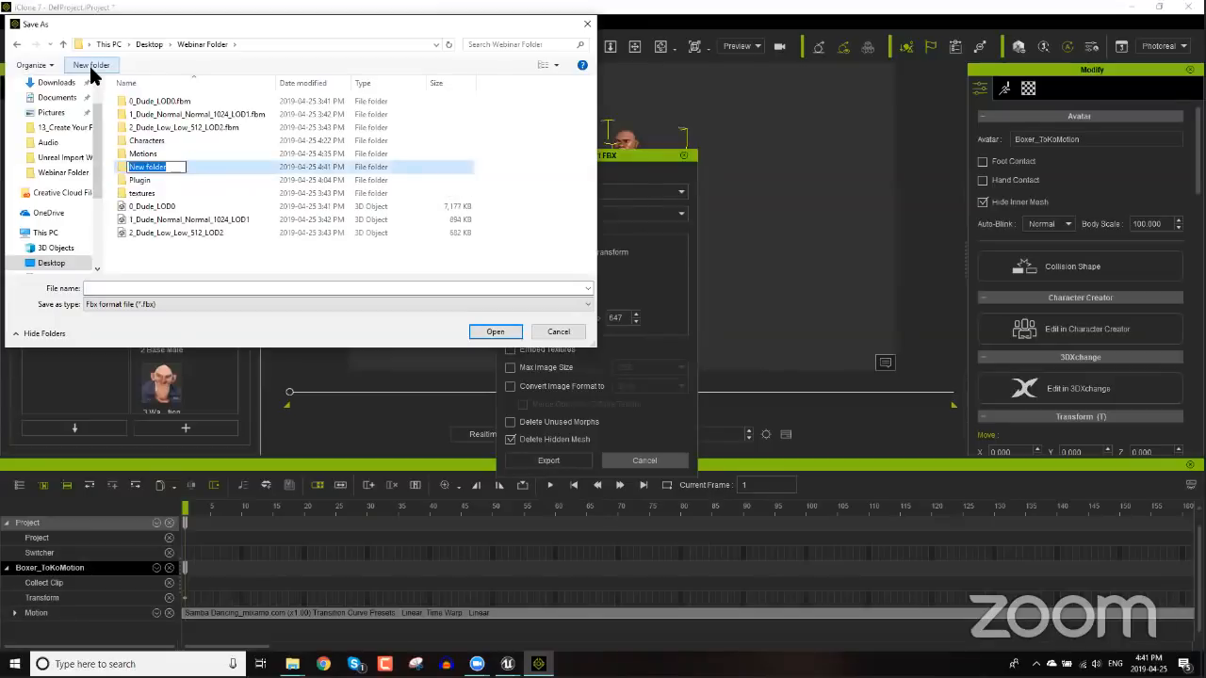
type("0")
key("BackSpace")
type("Boxer_Samba")
key("Return")
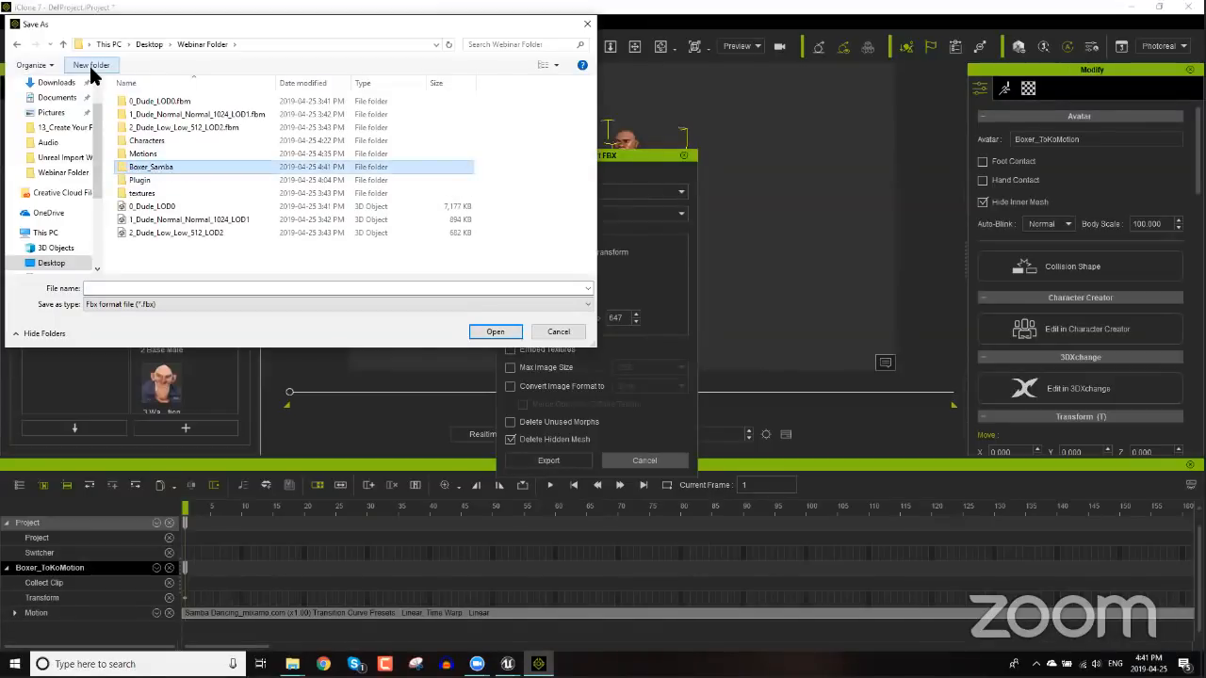
- Save the FBX export as Boxer inside the Boxer_Samba folder
double_click(146, 172)
left_click(154, 291)
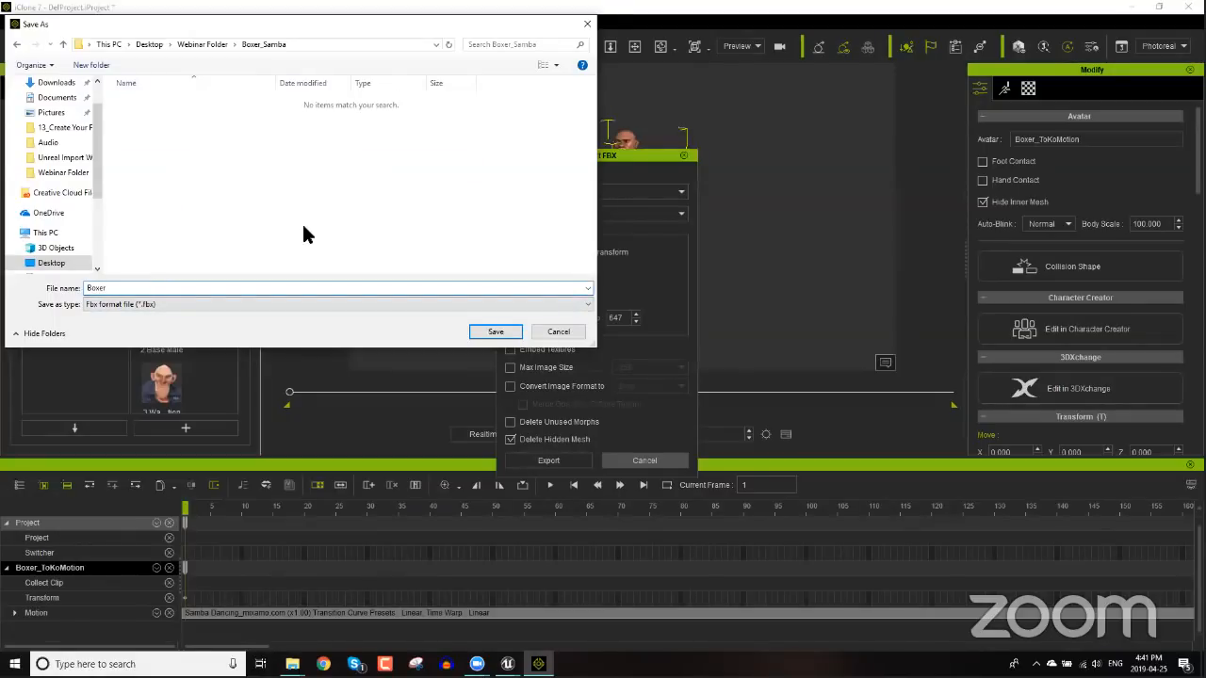
type("Boxer")
left_click(494, 332)
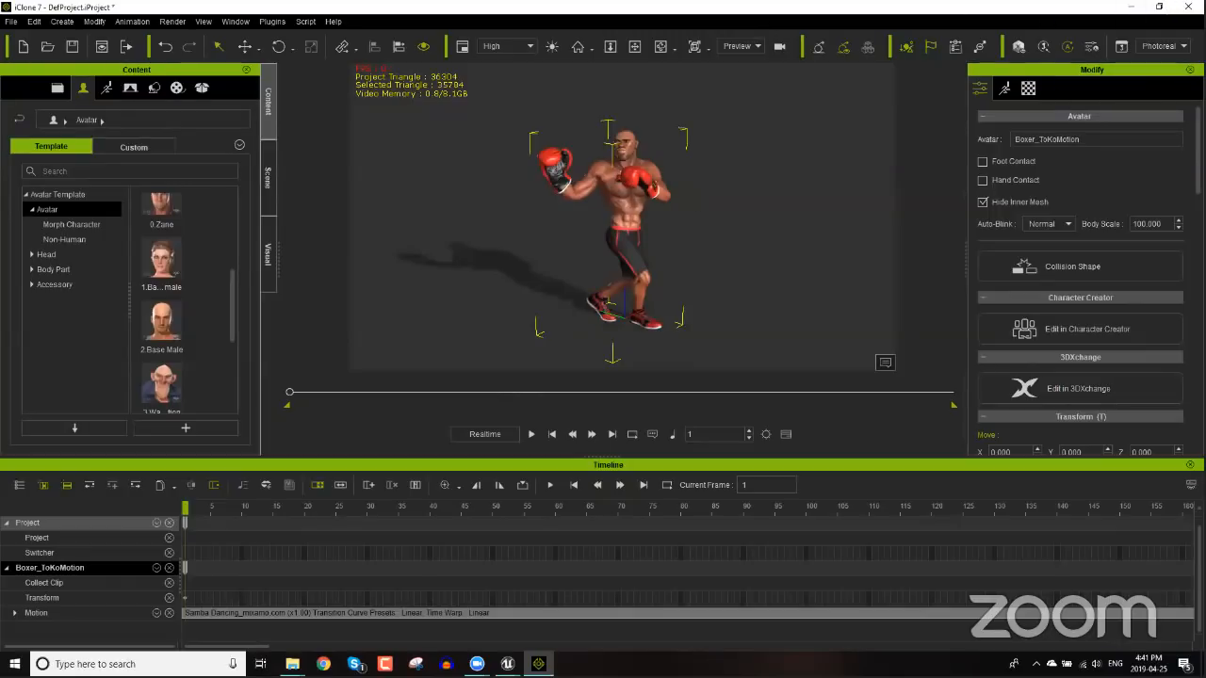
- Close iClone 7 without saving the current project
left_click(1189, 7)
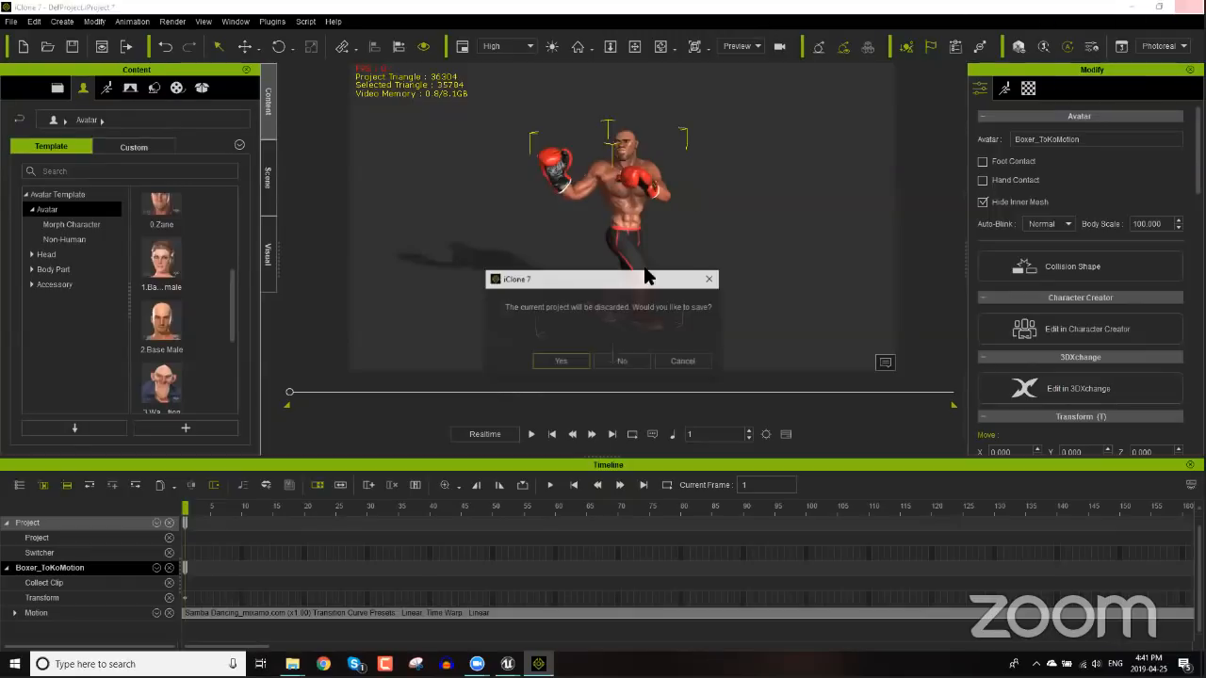
left_click(629, 361)
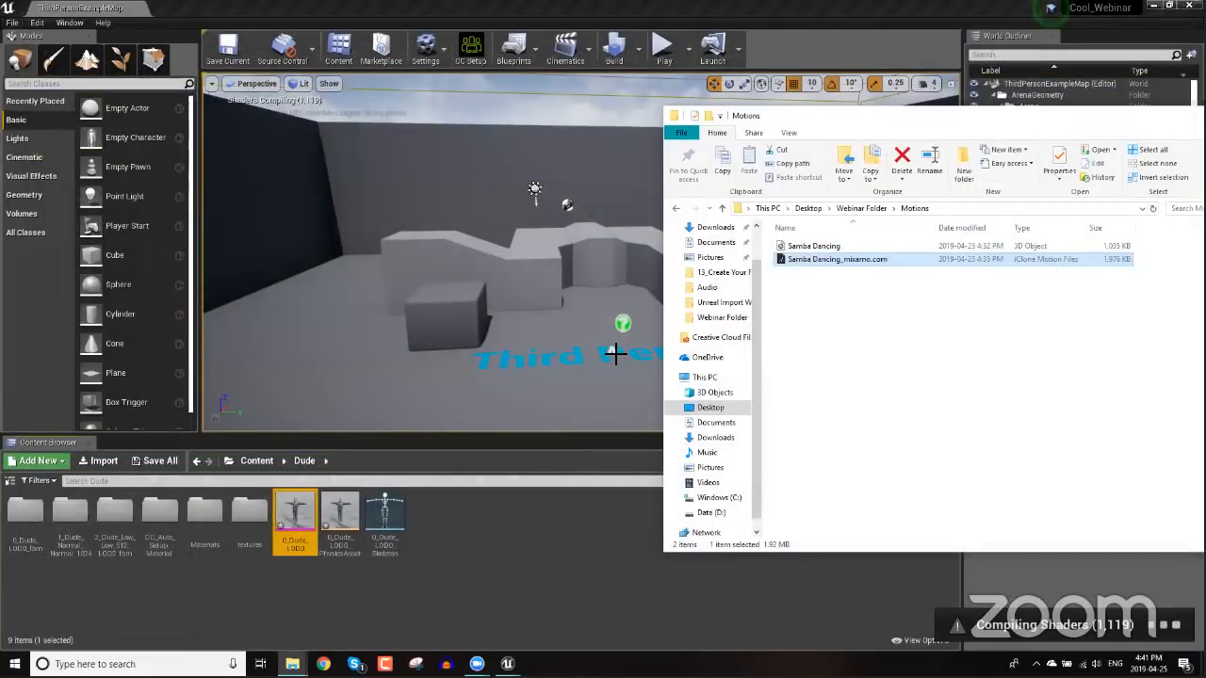
- In Unreal Editor, create a folder named Samba_Dude inside the Content folder and open it
left_click(256, 461)
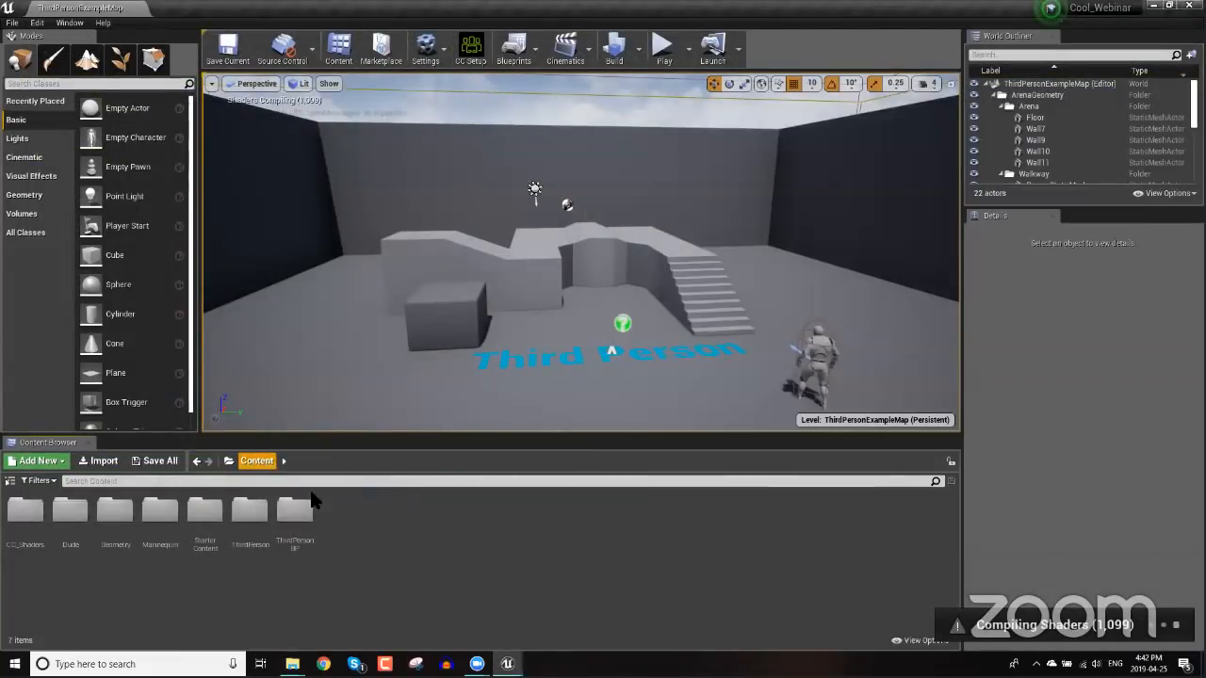
right_click(378, 555)
left_click(439, 155)
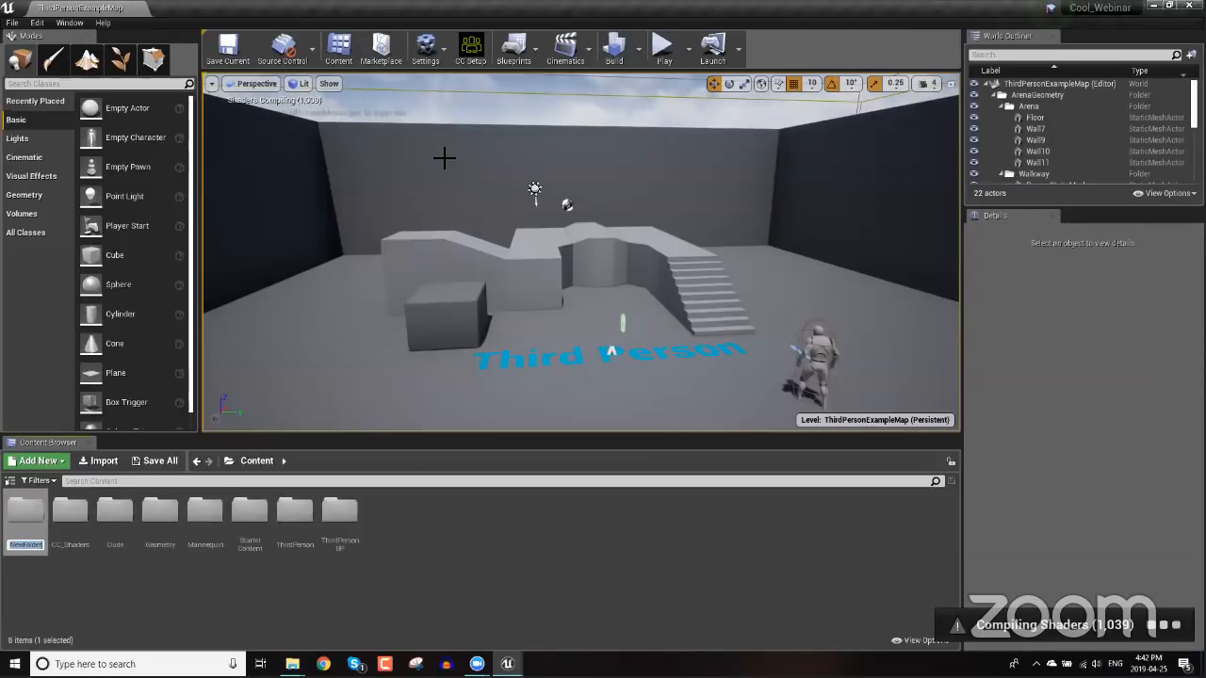
type("Samba")
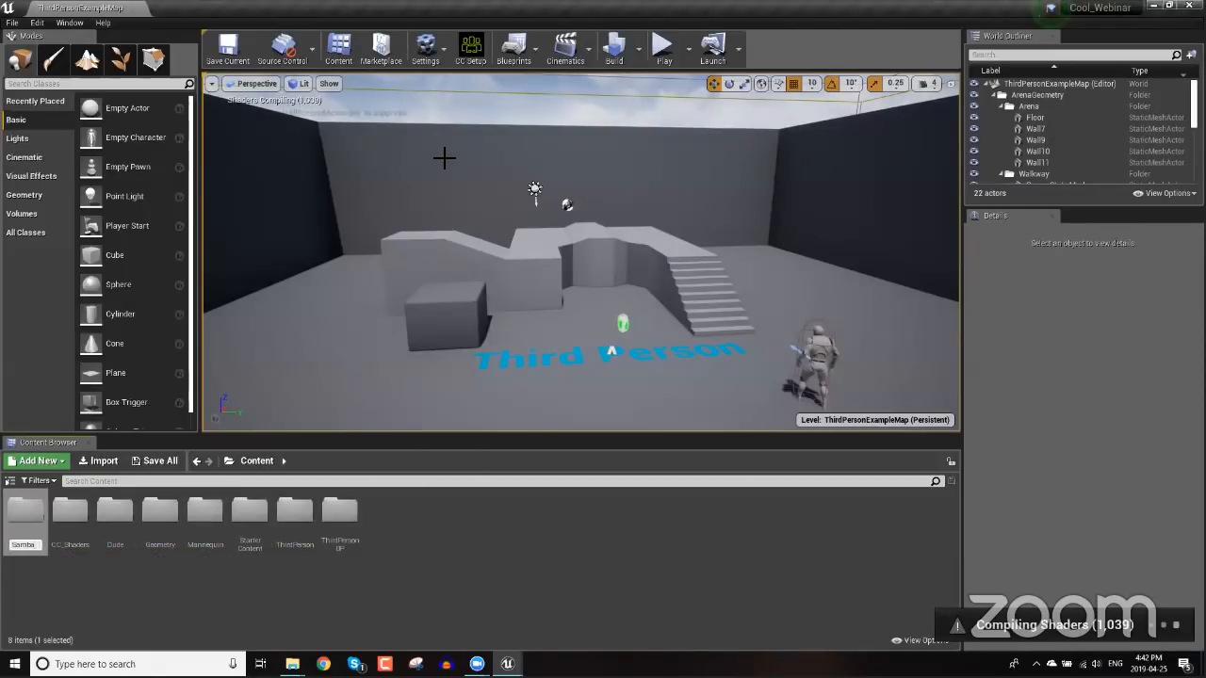
type("_Dude")
key("Return")
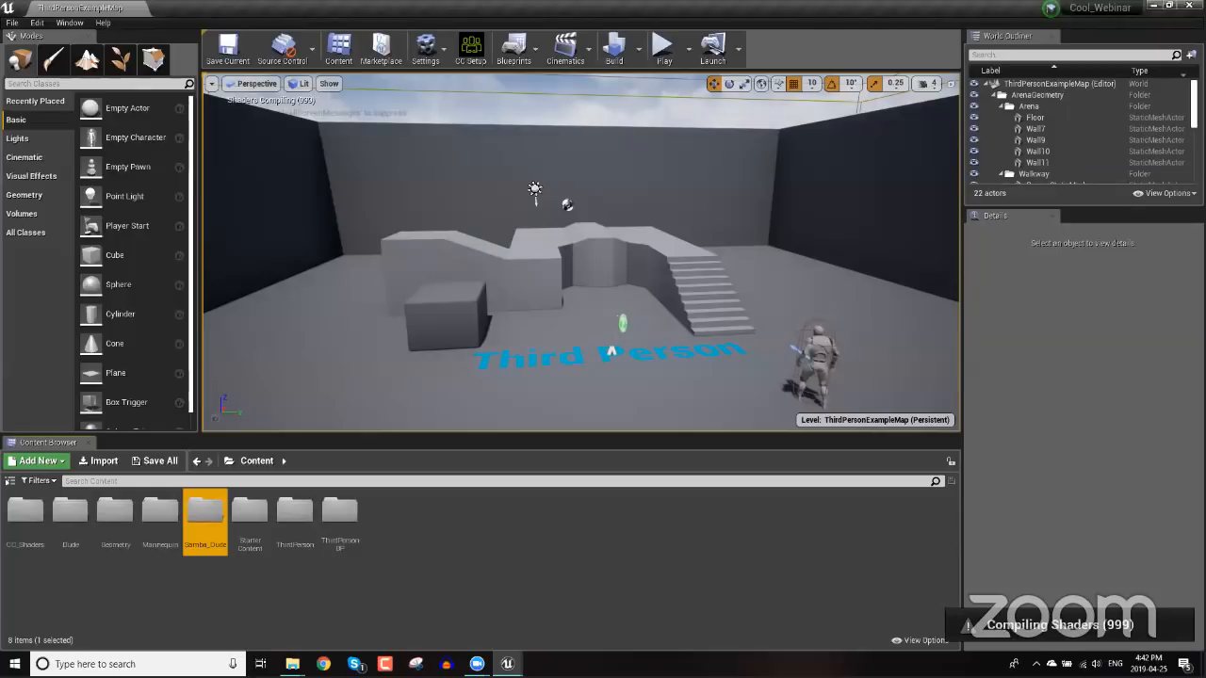
double_click(198, 516)
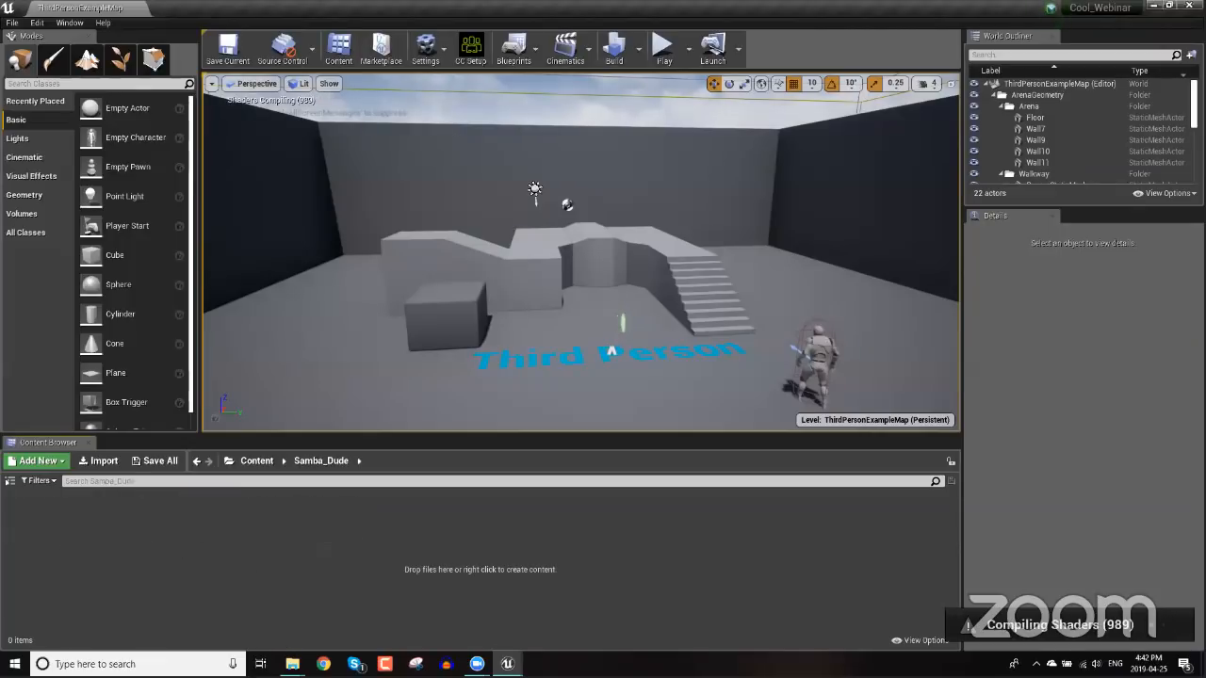
- Switch to File Explorer and locate the exported Boxer FBX in the Webinar Folder's Boxer_Samba folder
mouse_move(292, 664)
left_click(348, 613)
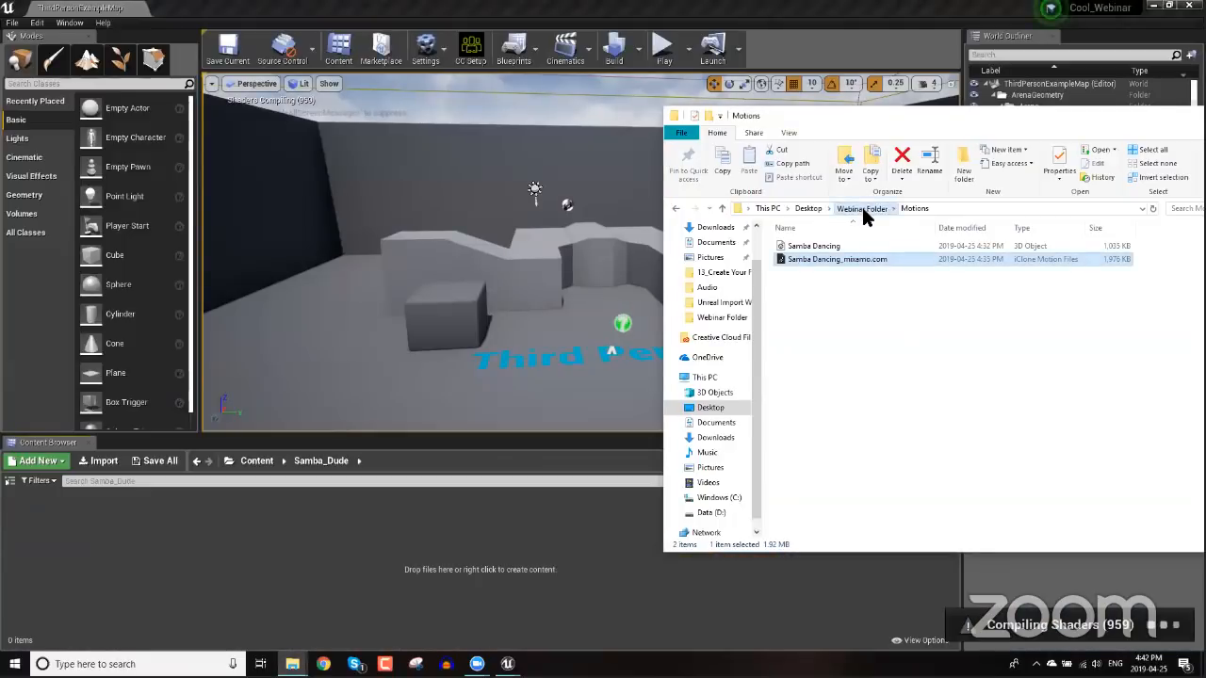
left_click(861, 208)
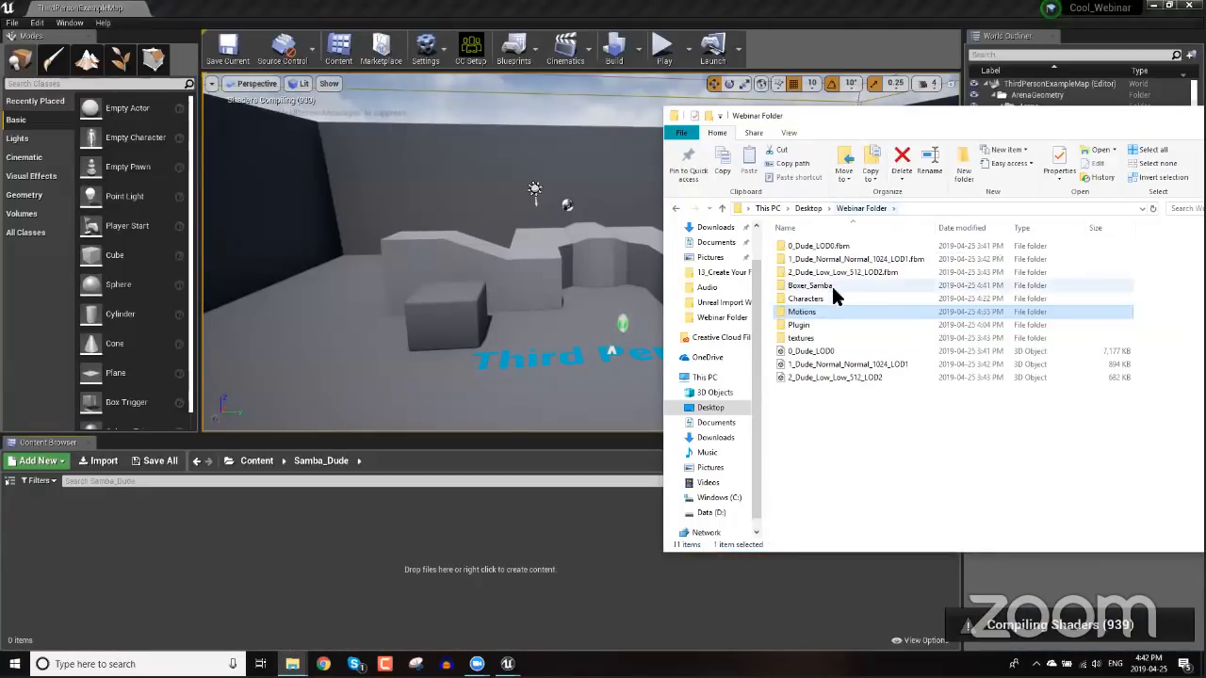
double_click(827, 284)
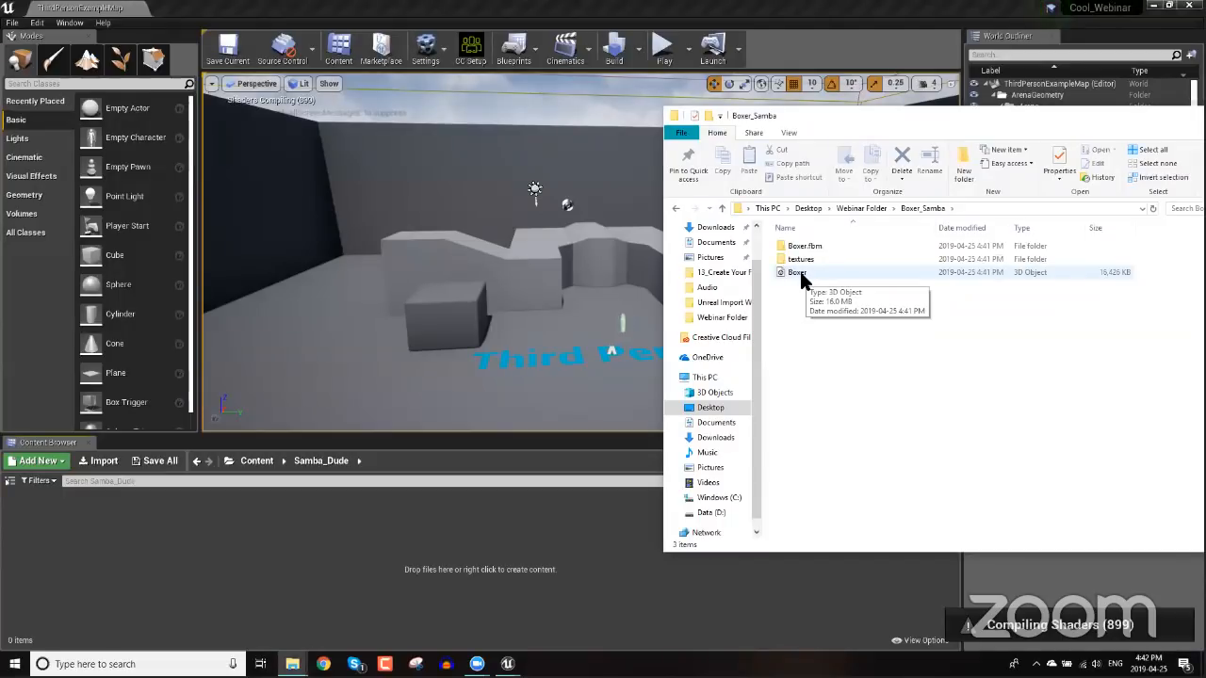
mouse_move(799, 271)
left_mouse_down()
mouse_move(458, 458)
mouse_move(415, 535)
mouse_move(674, 311)
mouse_move(794, 265)
left_mouse_up()
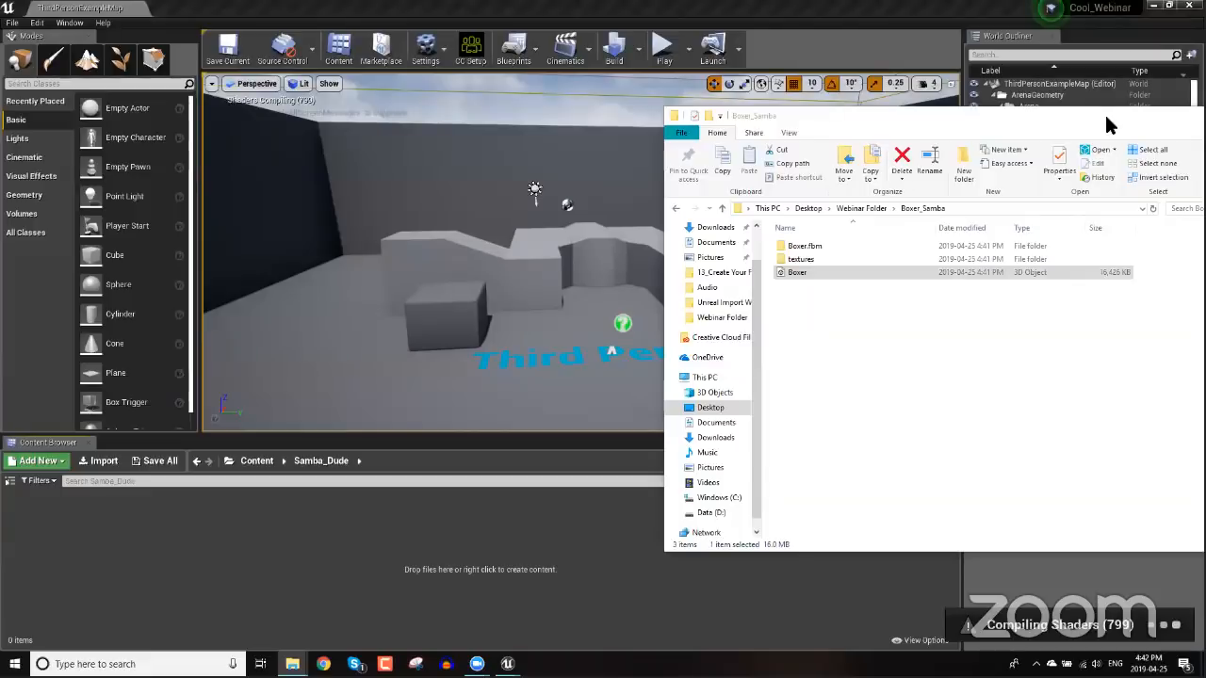
left_click(1109, 125)
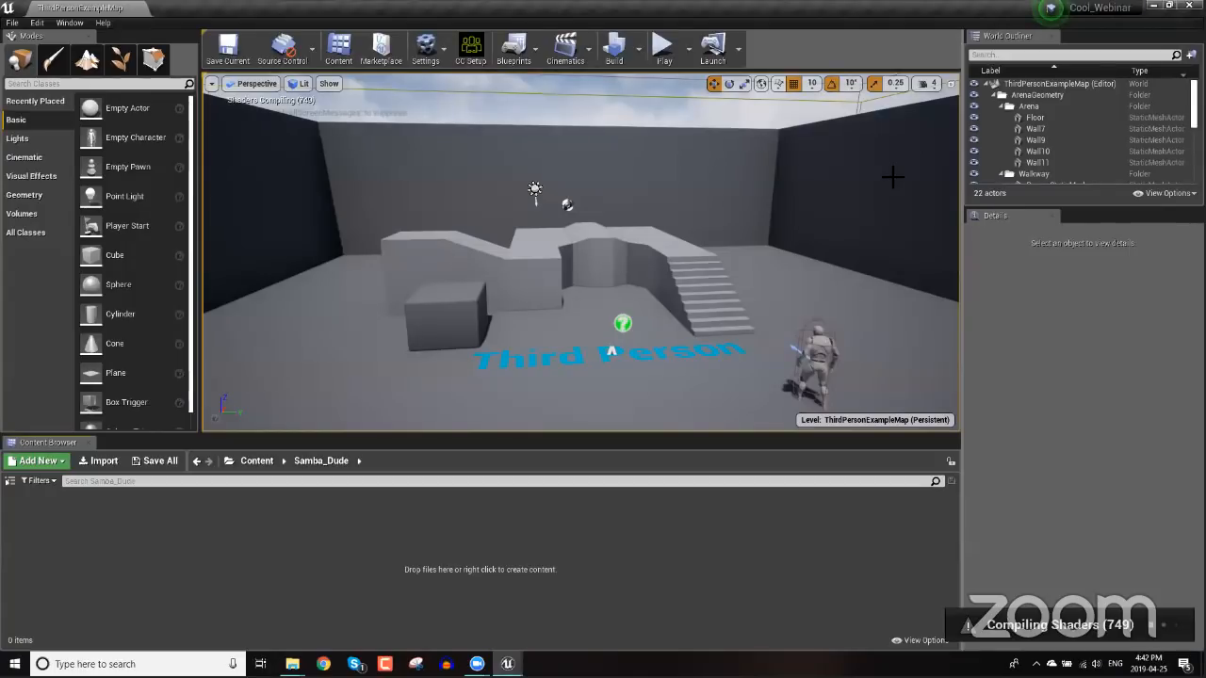
- Return to the Content folder and play-test the level, running the mannequin around the arena and jumping before ending the session
left_click(257, 461)
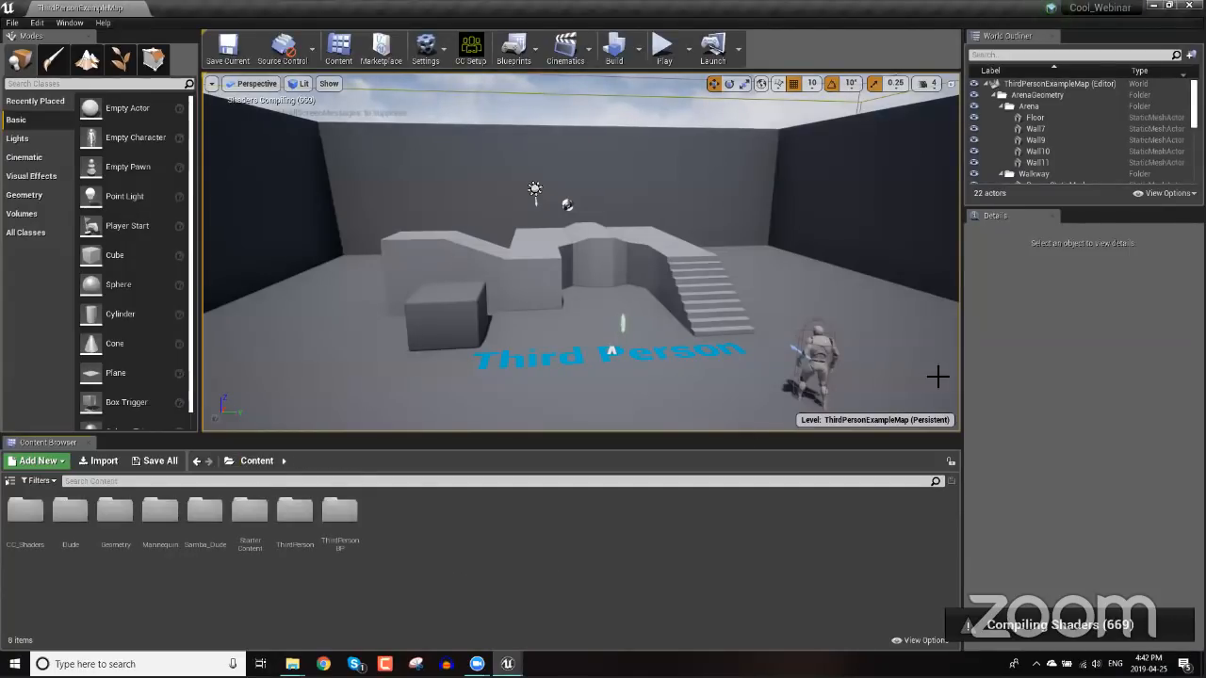
left_click(664, 49)
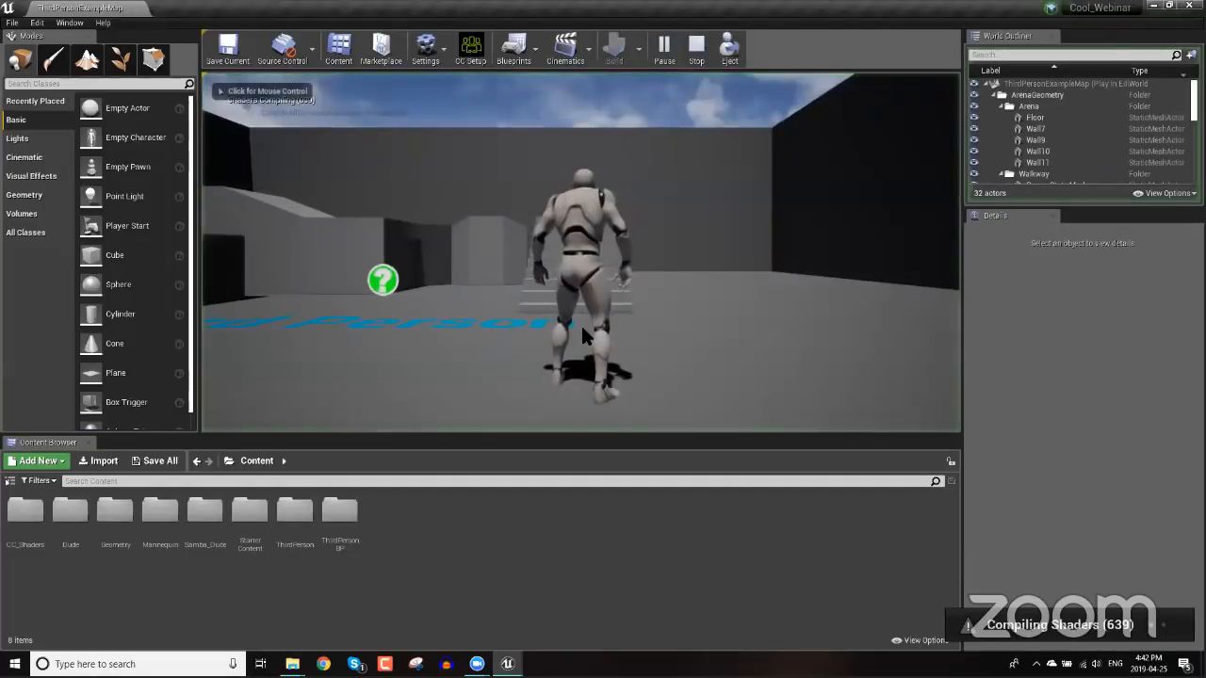
key("s")
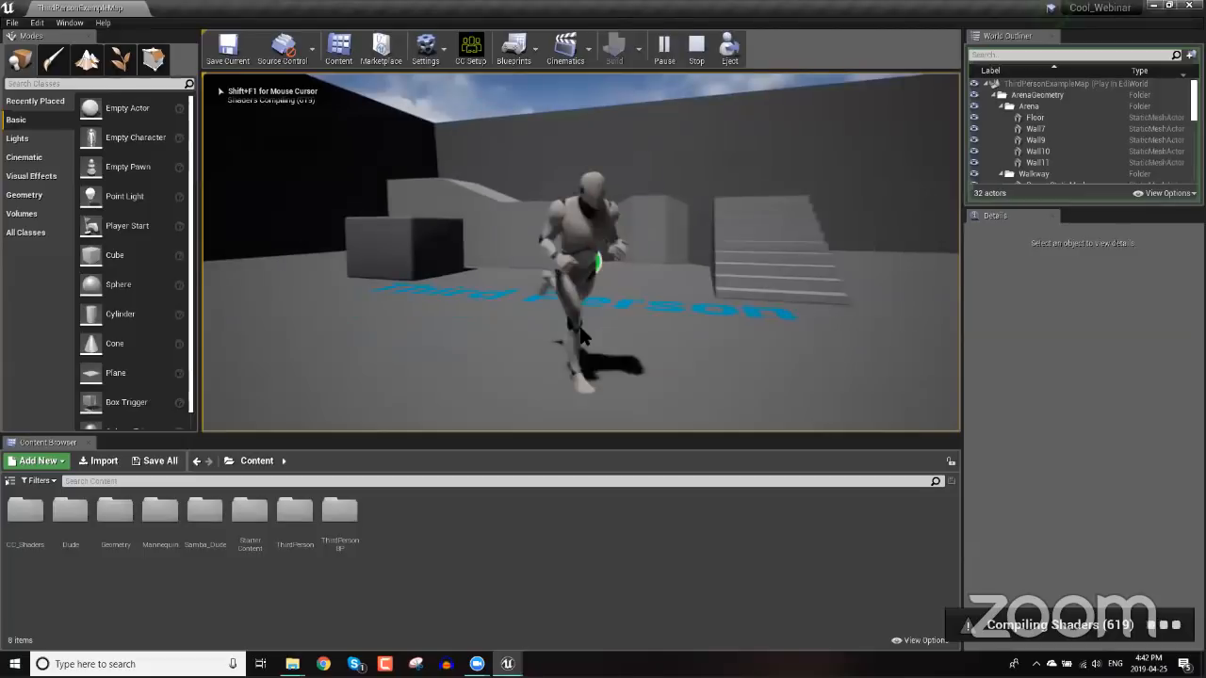
key("d")
key("w")
key("s")
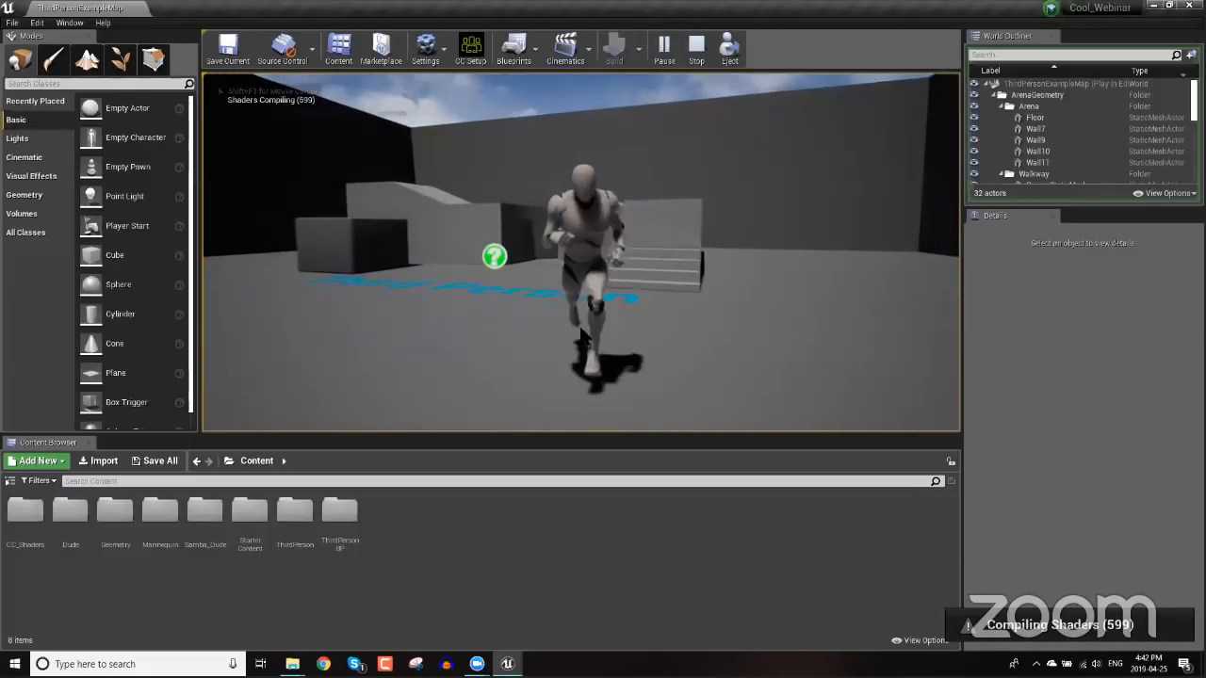
key("d")
key("w")
key("a")
key("w")
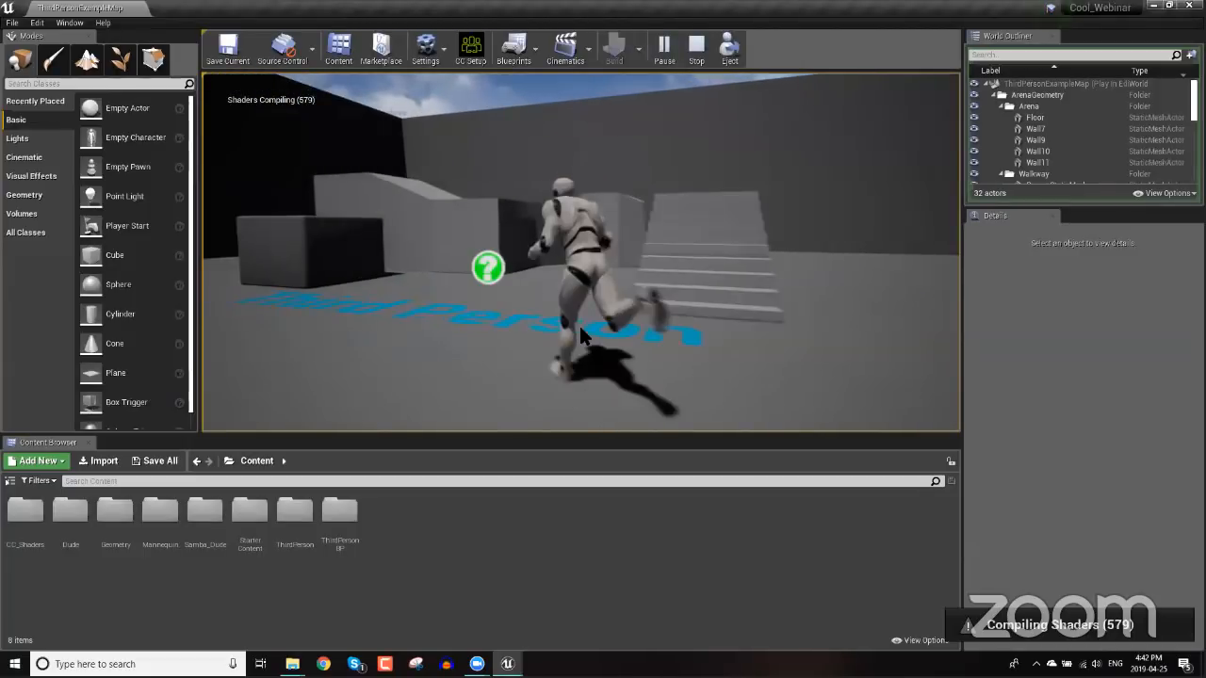
key("a")
key("s")
key("d")
key("w")
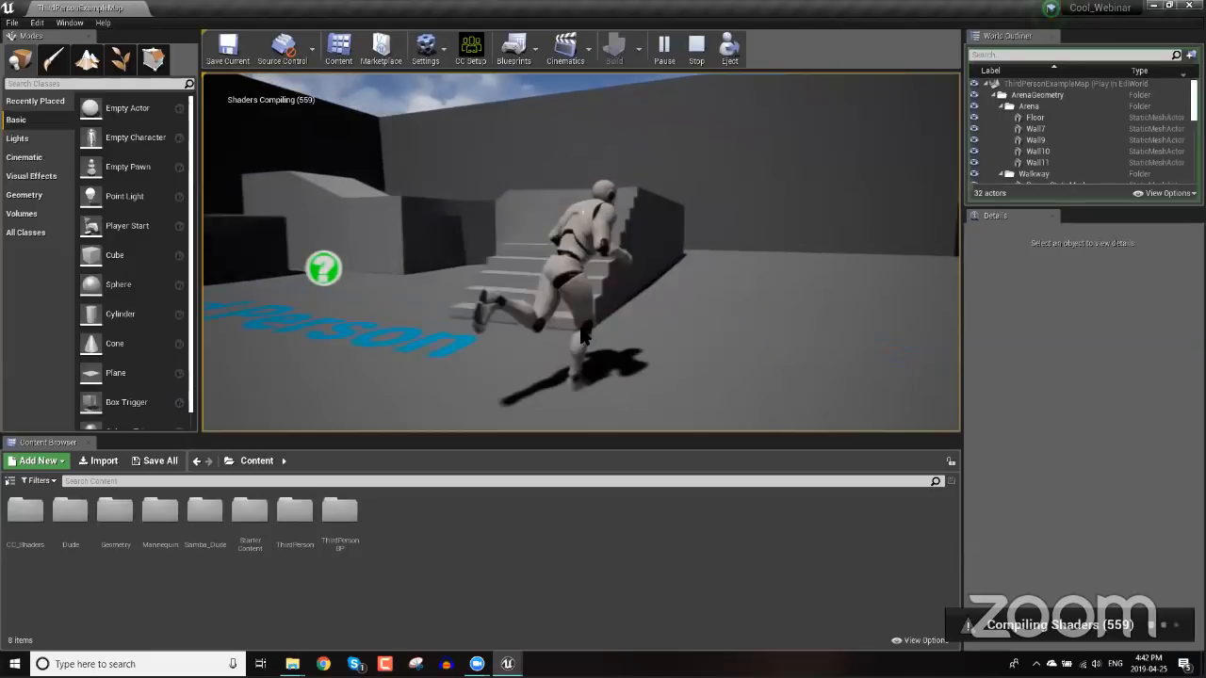
key("a")
key("s")
key("d")
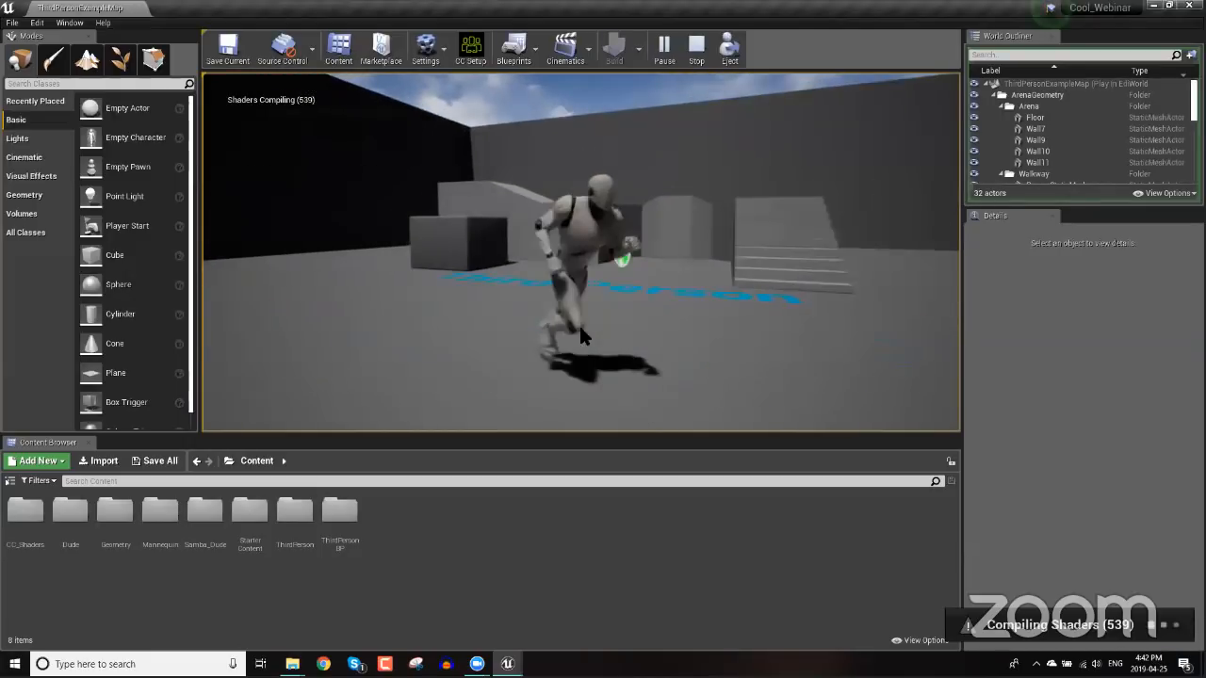
key("space")
key("w")
key("a")
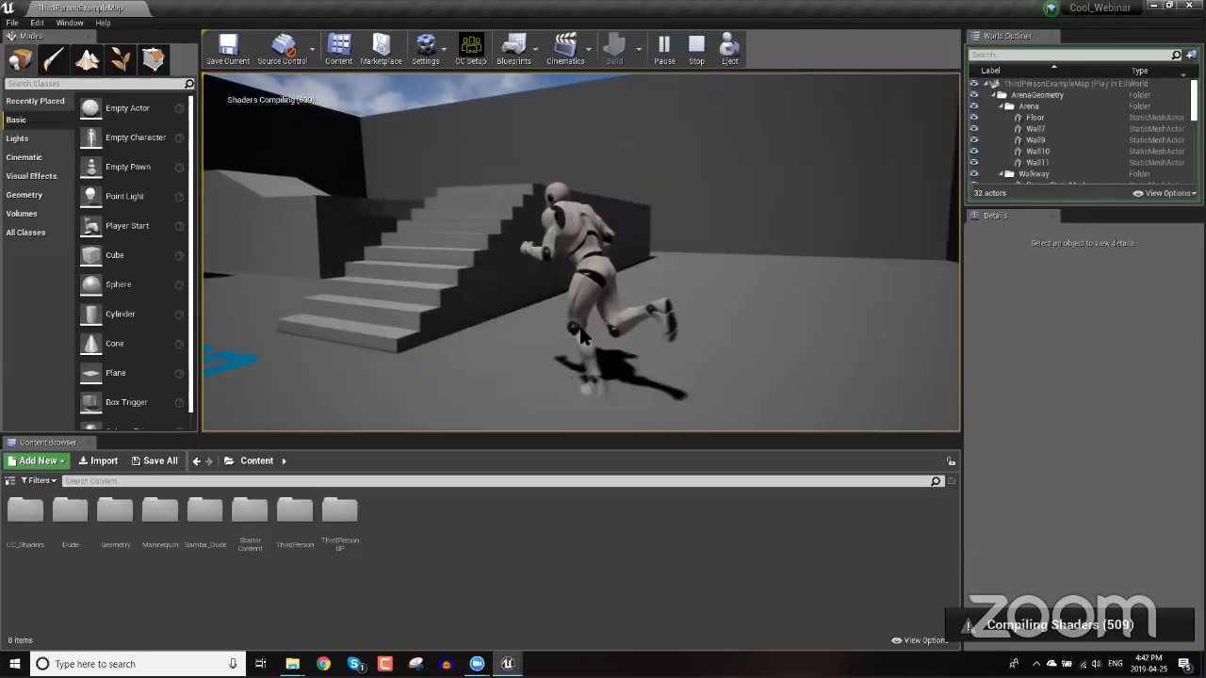
key("w")
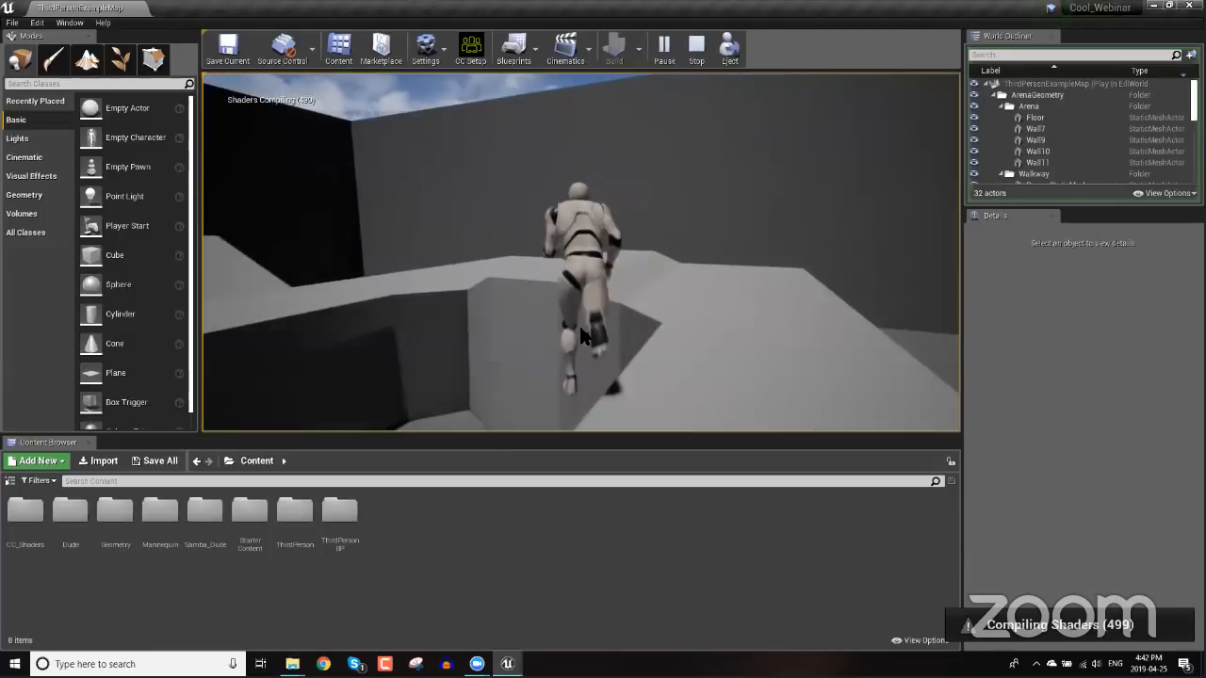
key("s")
key("d")
key("a")
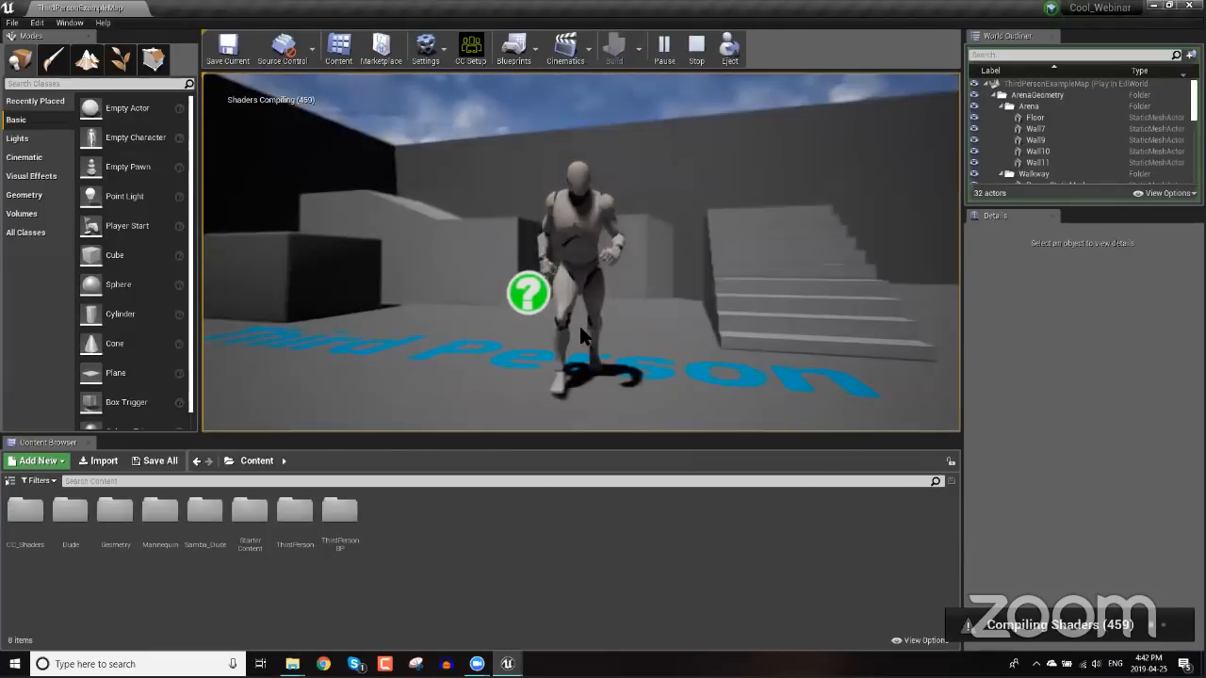
key("Escape")
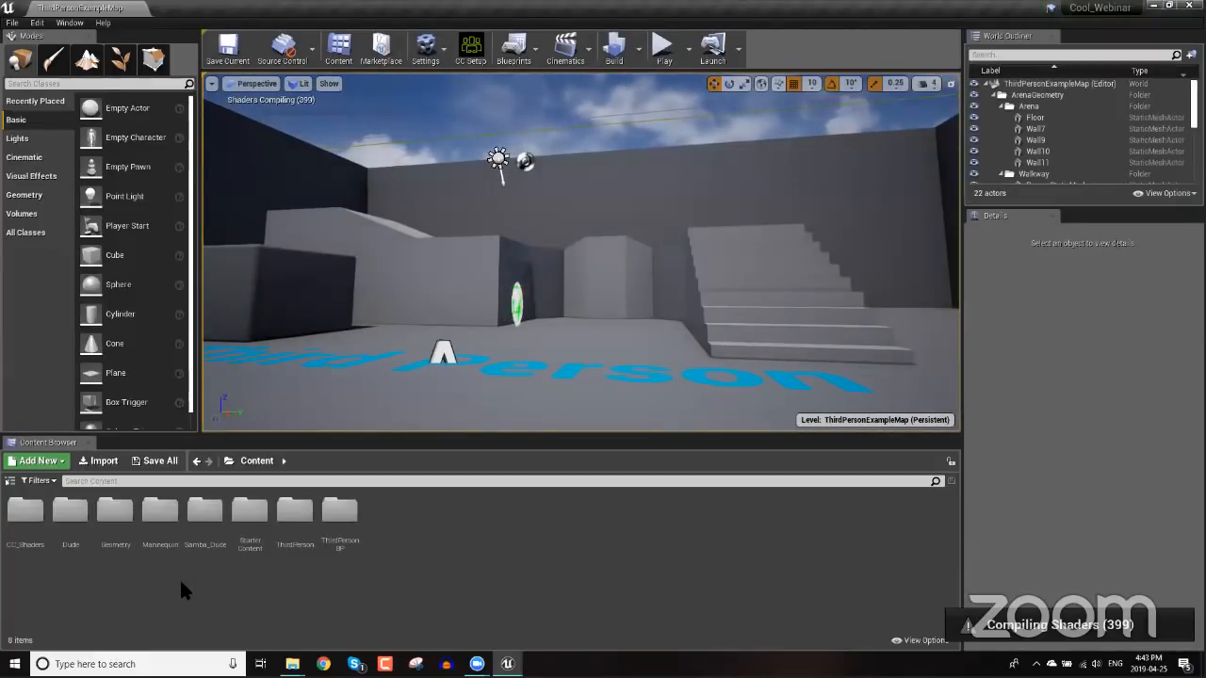
- Open the Animations folder inside the Mannequin content folder
double_click(170, 516)
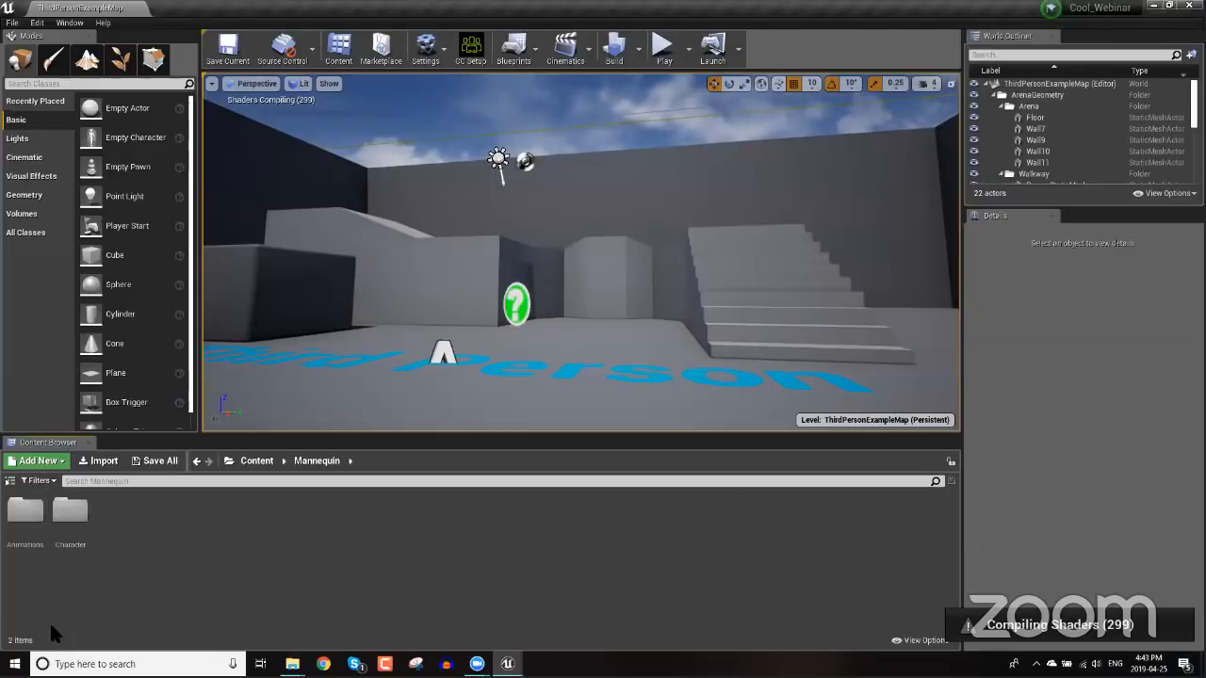
double_click(28, 513)
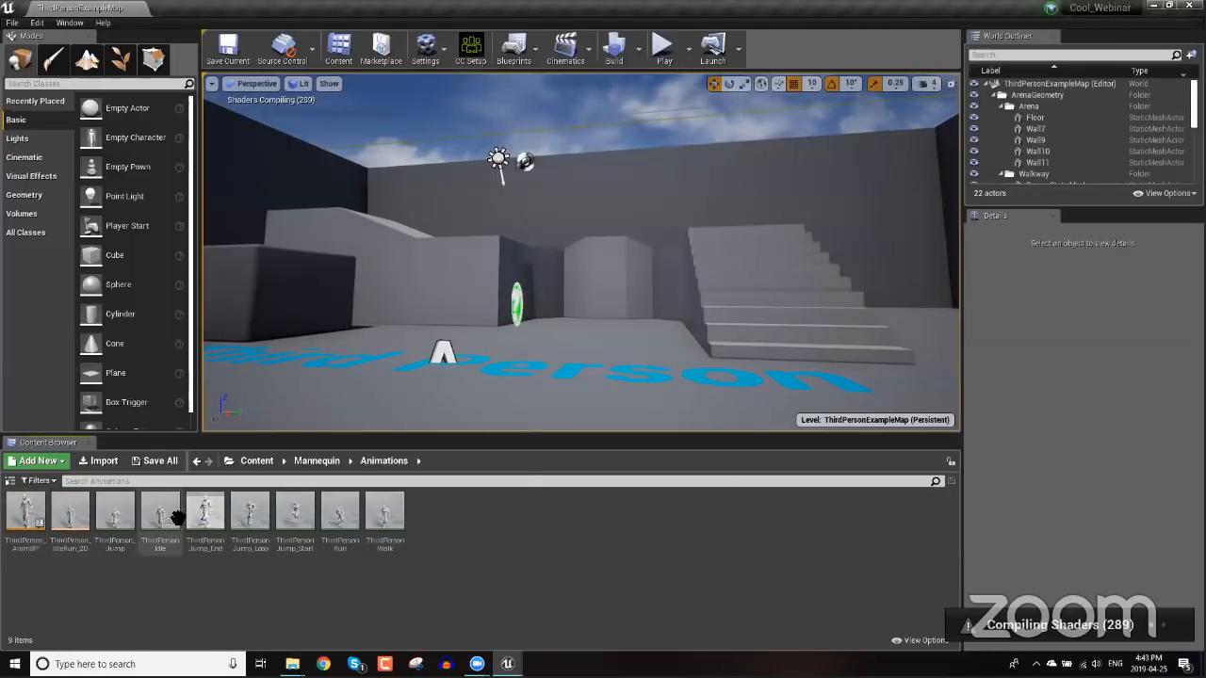
right_click(381, 518)
mouse_move(461, 181)
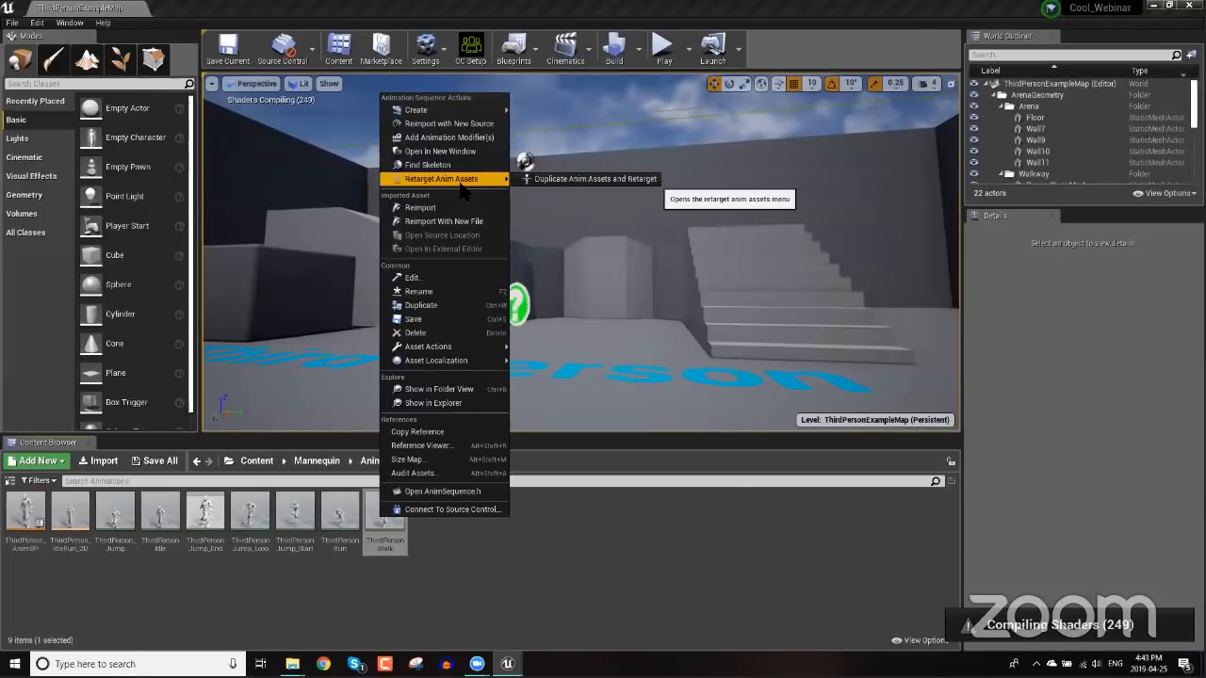
left_click(558, 179)
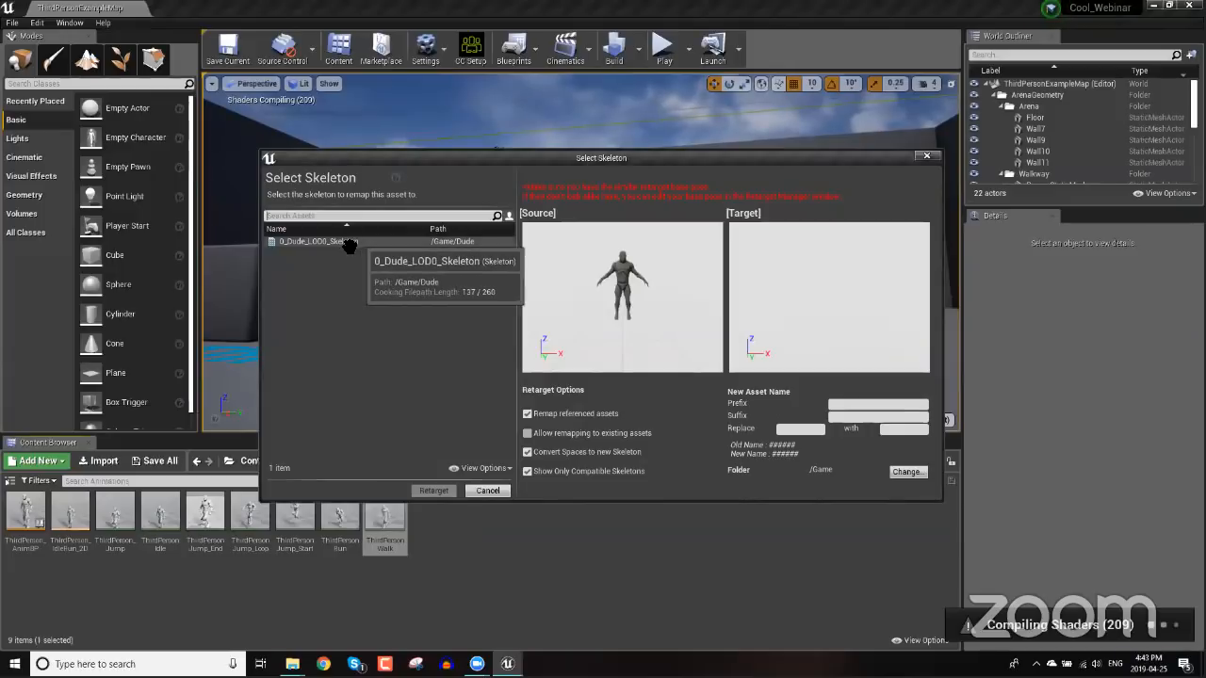
left_click(487, 491)
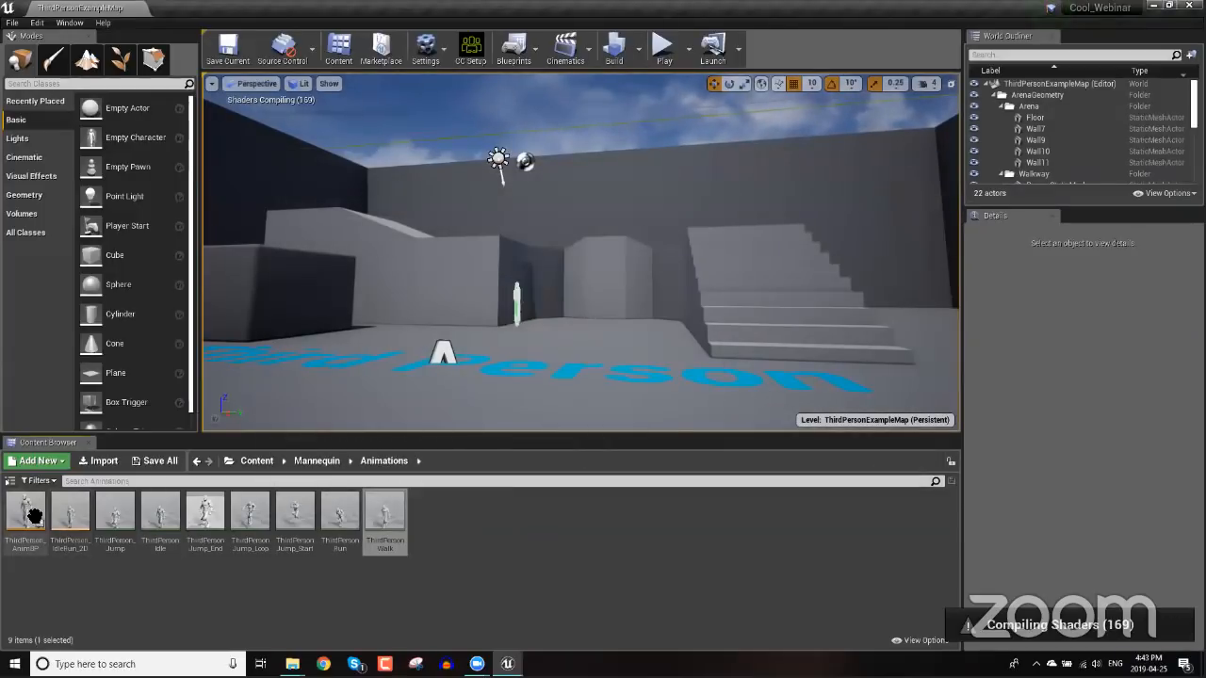
- Duplicate the ThirdPerson_AnimBP animation blueprint and retarget it with its referenced assets to 0_Dude_LOD0_Skeleton, using the /Game folder
left_click(30, 512)
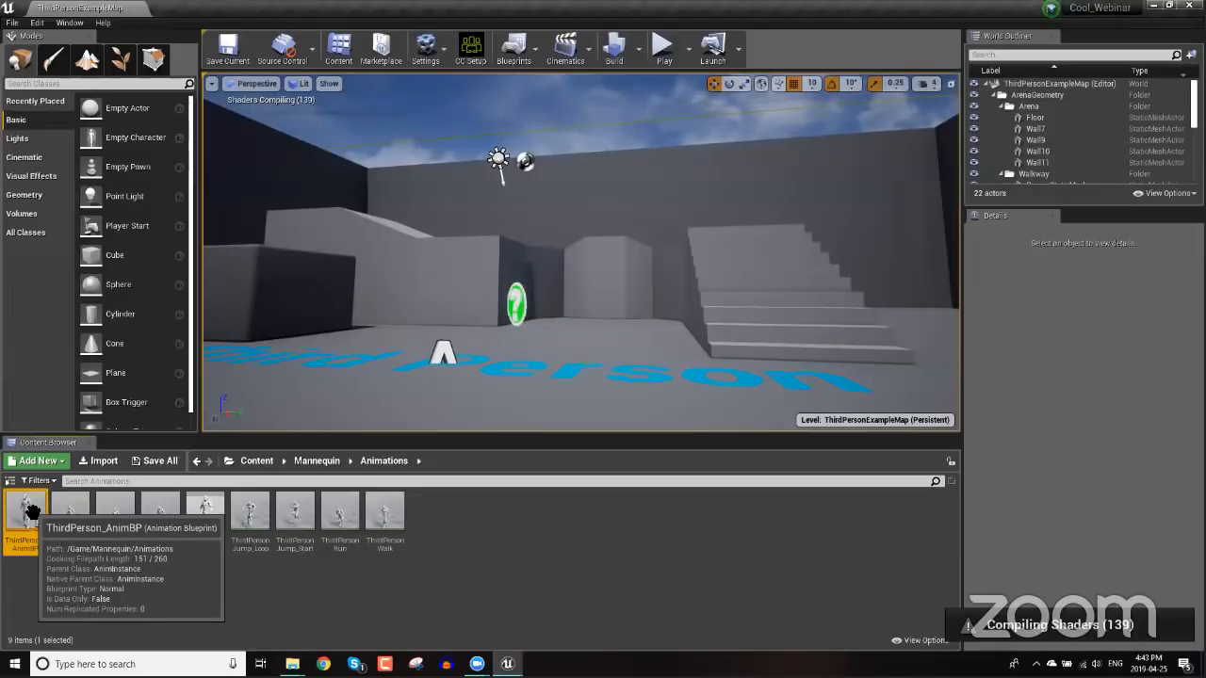
right_click(30, 512)
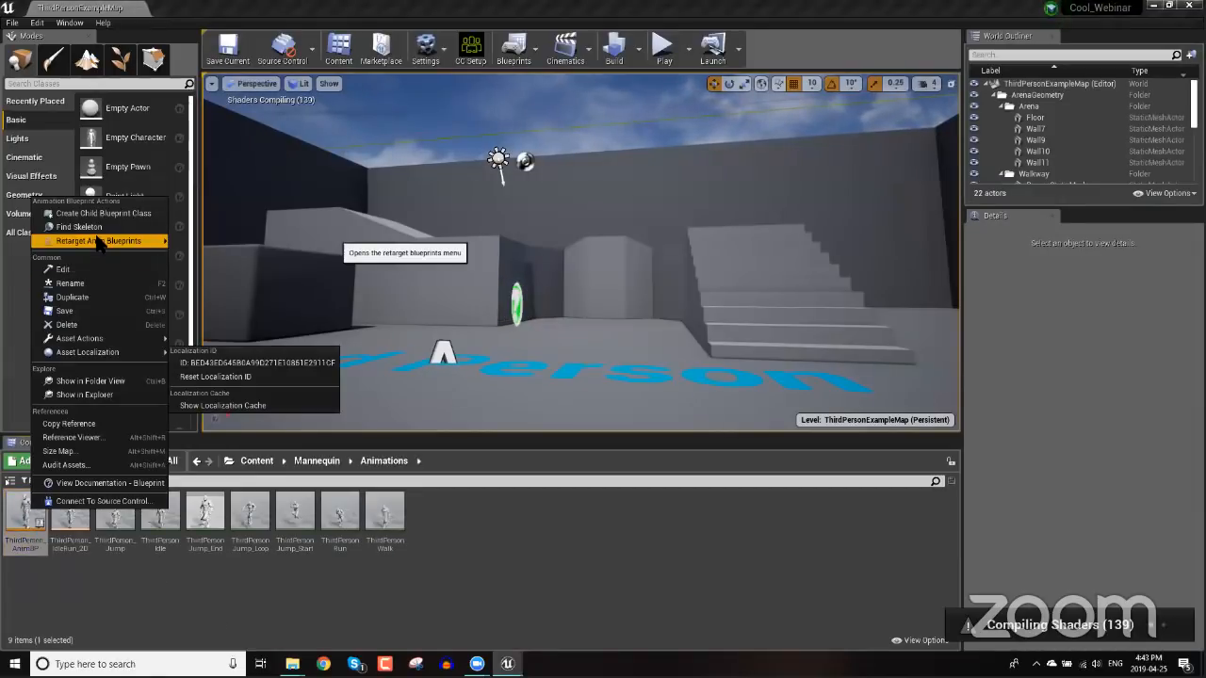
mouse_move(121, 241)
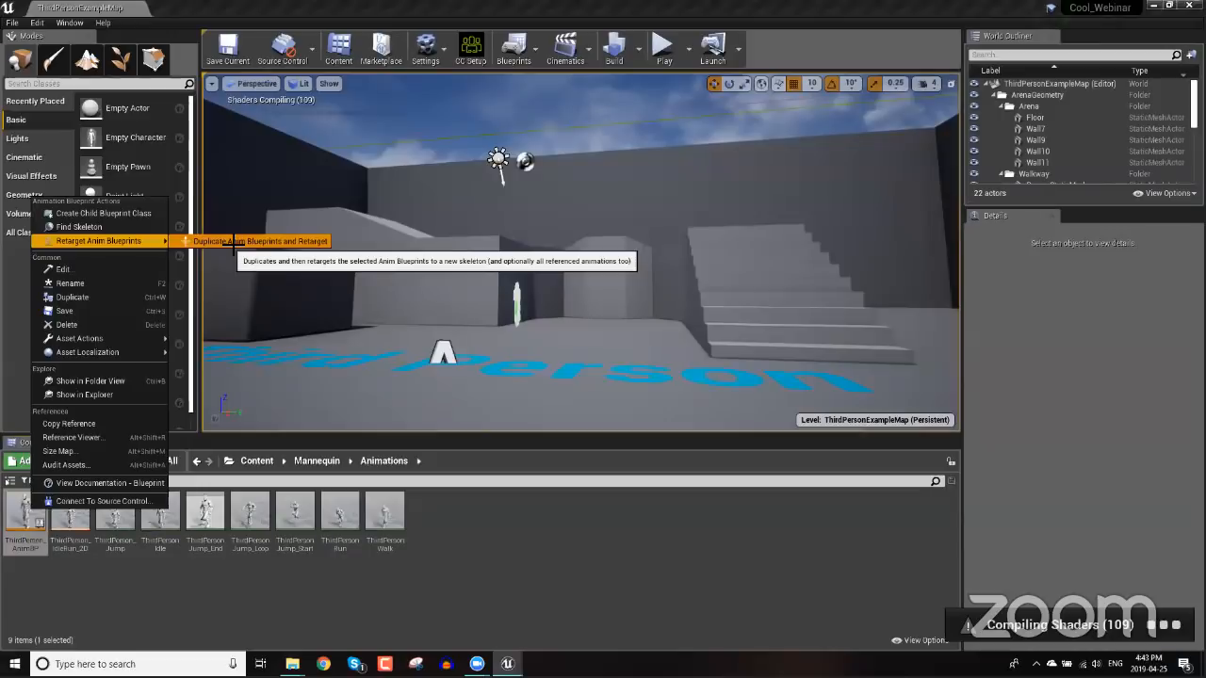
left_click(320, 241)
left_click(330, 242)
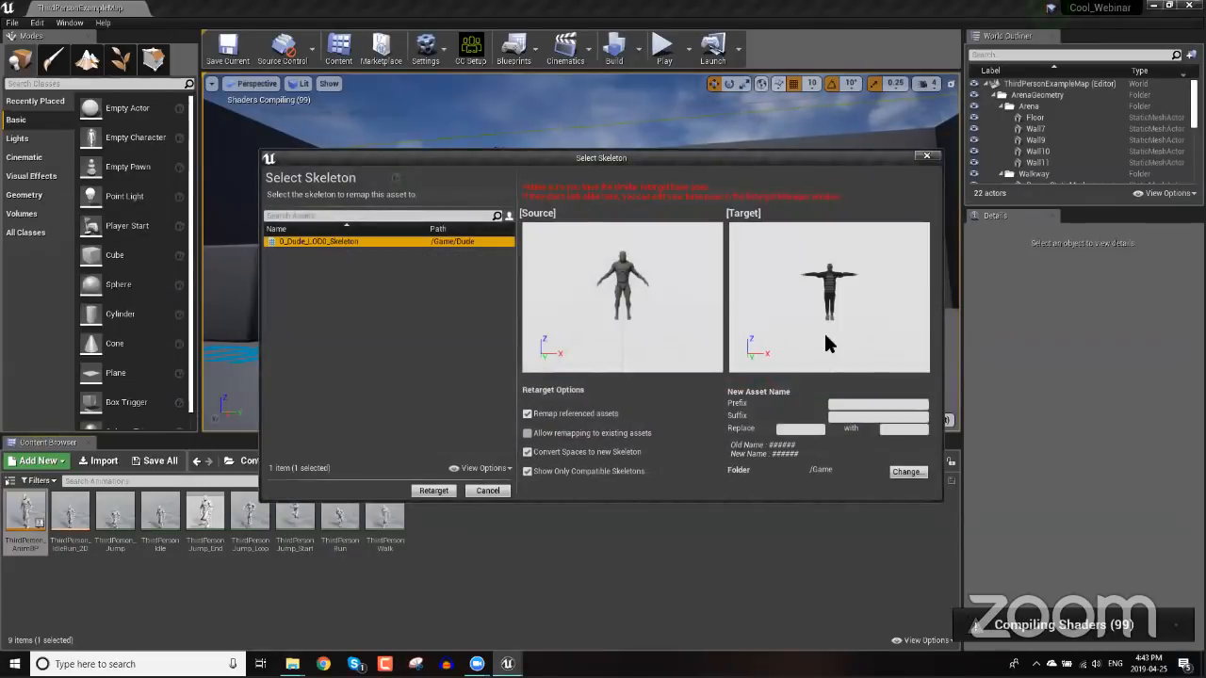
left_click(447, 491)
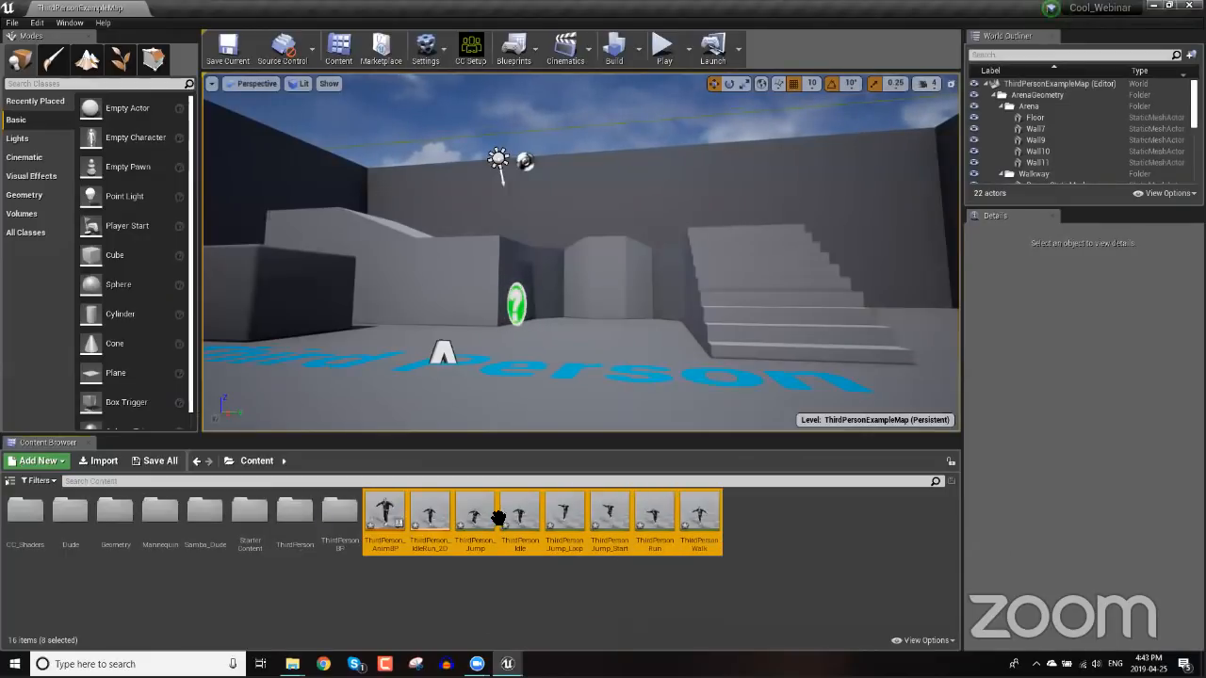
- Open the retargeted ThirdPersonIdle animation from the Content folder to preview it on the Dude character
left_click(534, 526)
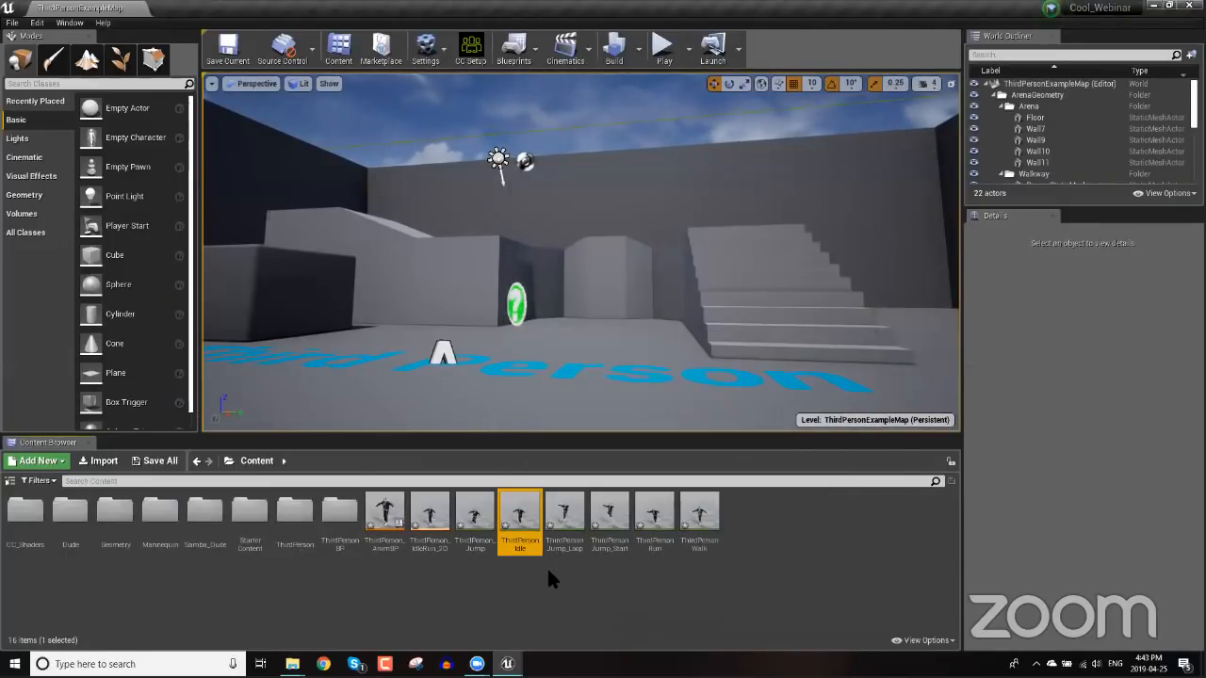
double_click(525, 517)
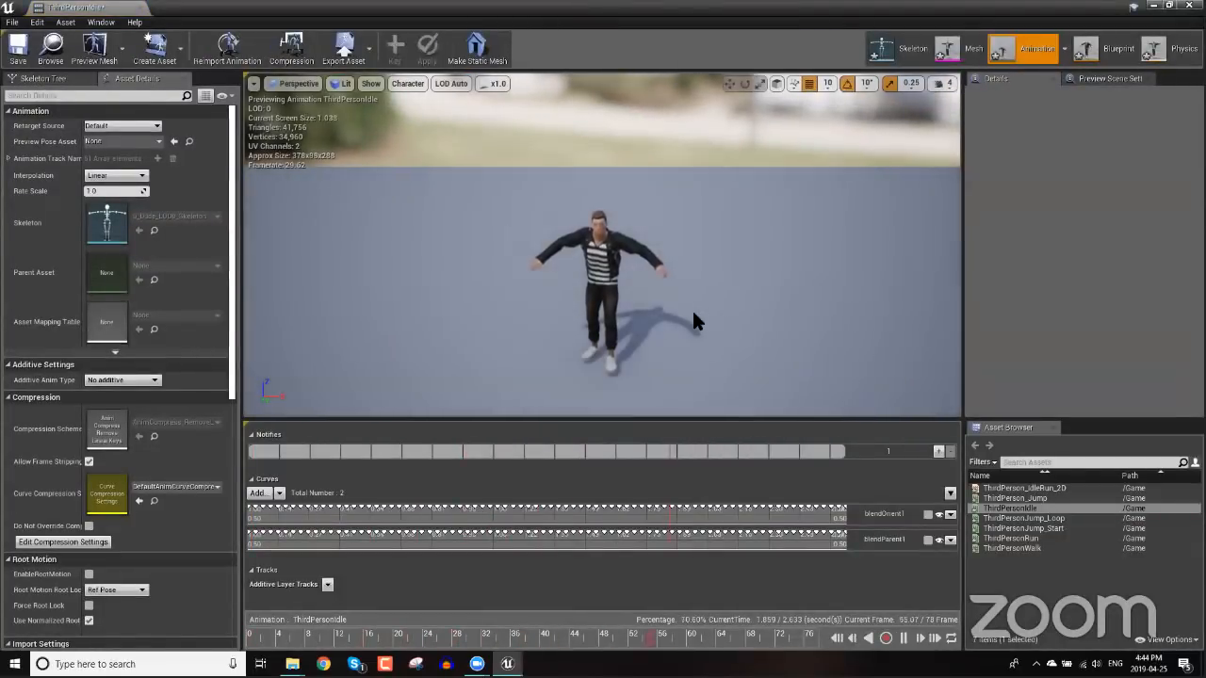
- Inspect the retargeted ThirdPersonIdle animation on the Dude character up close and from several angles, and close its editor
left_click_drag(694, 321, 532, 311)
scroll(531, 311, "up", 3)
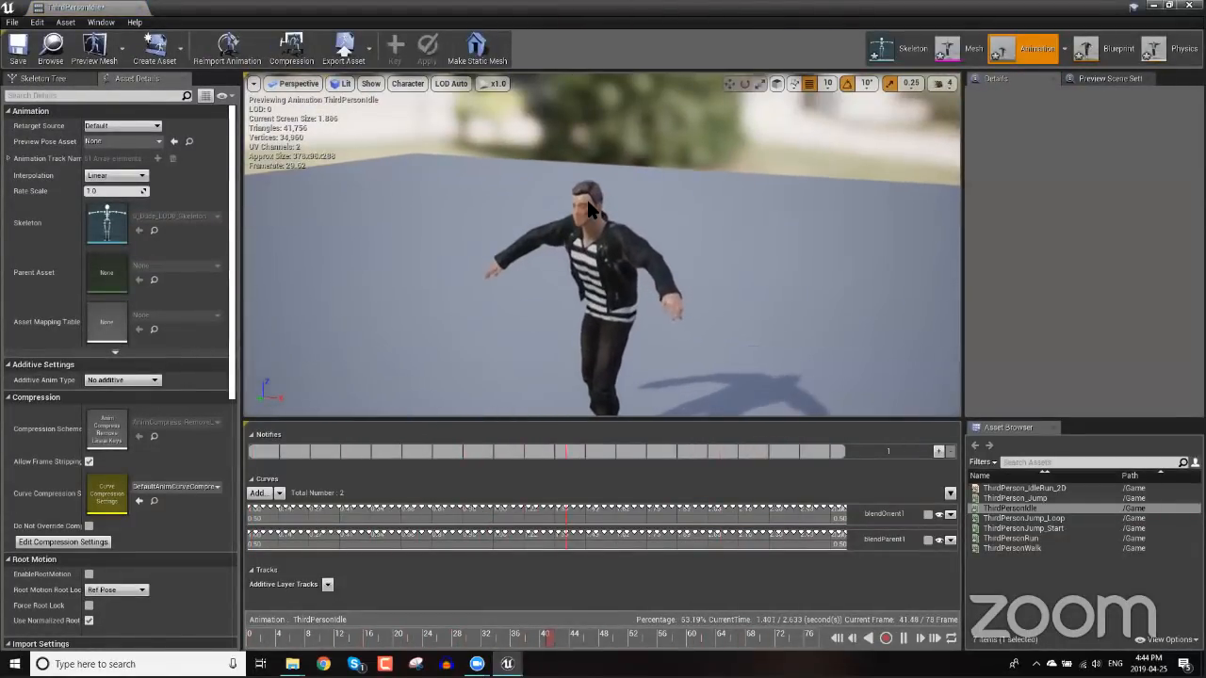
key("f")
left_click_drag(503, 233, 504, 233, "alt")
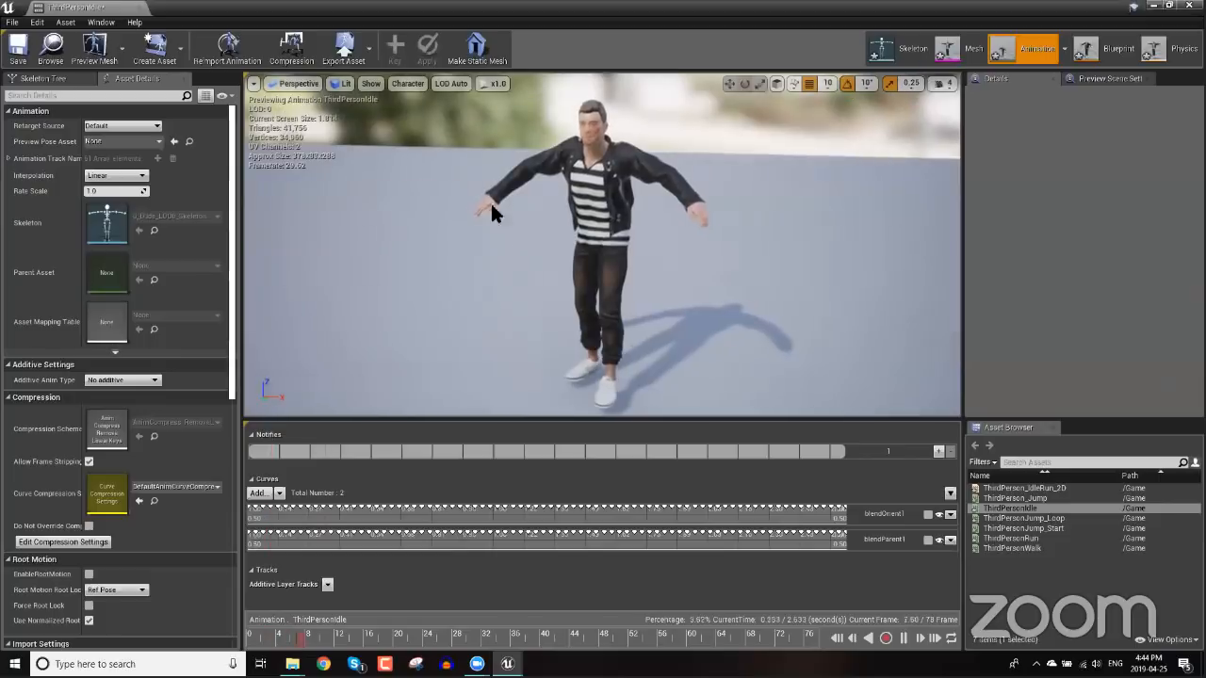
left_click(139, 8)
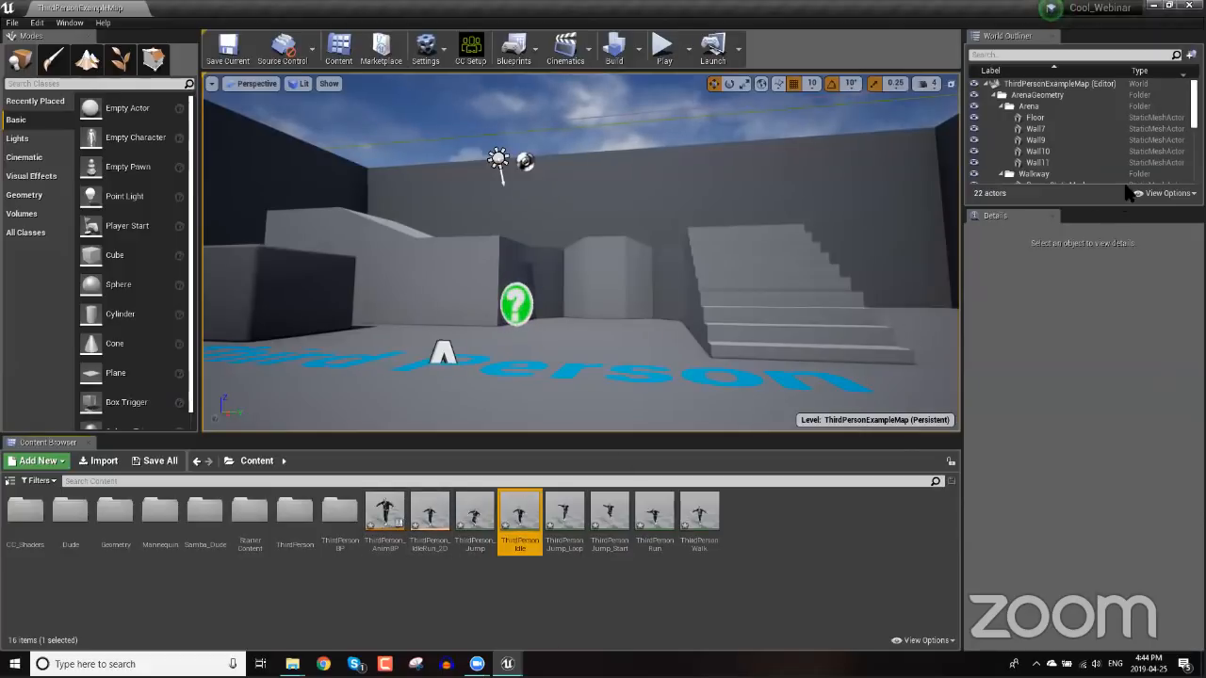
- Open the ThirdPersonCharacter blueprint from the level's actor list and show its mannequin in the blueprint's 3D viewport
scroll(1057, 141, "down", 5)
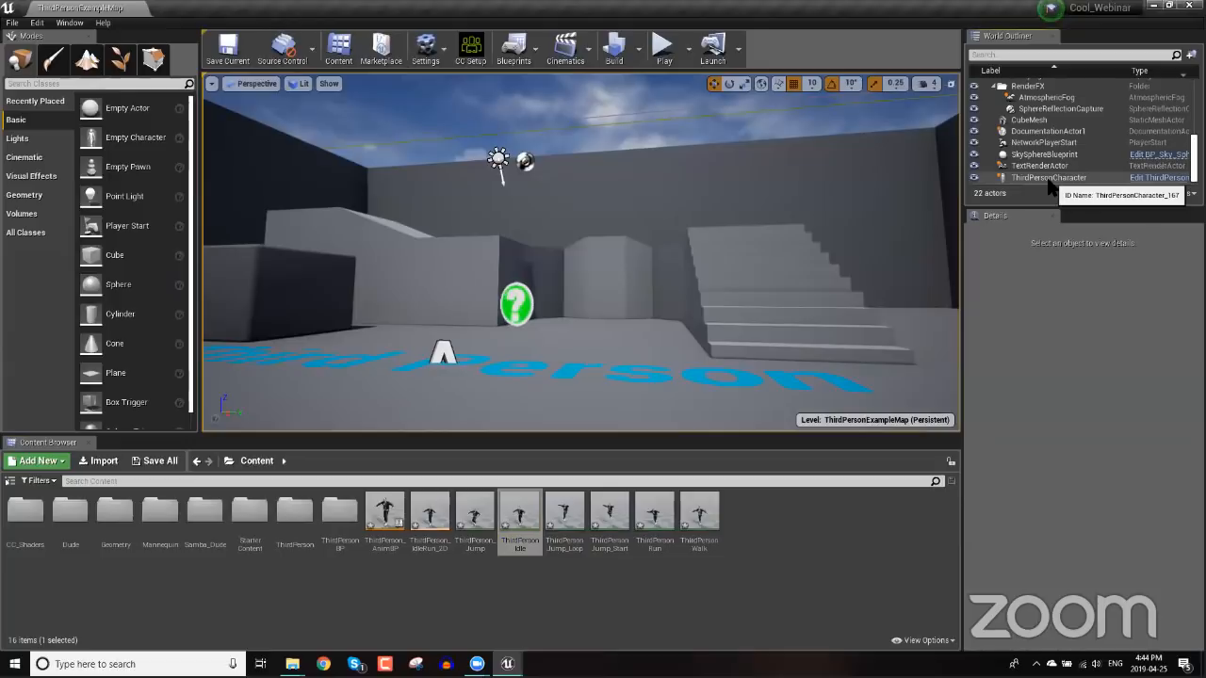
left_click(1145, 179)
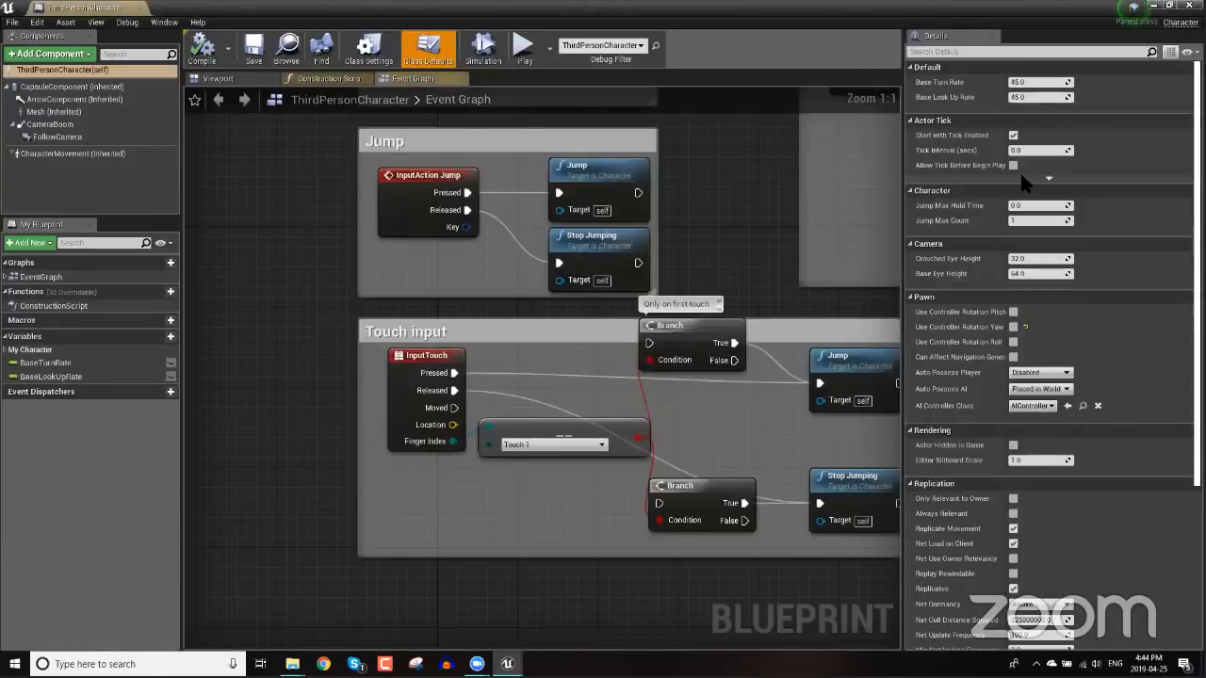
left_click(220, 79)
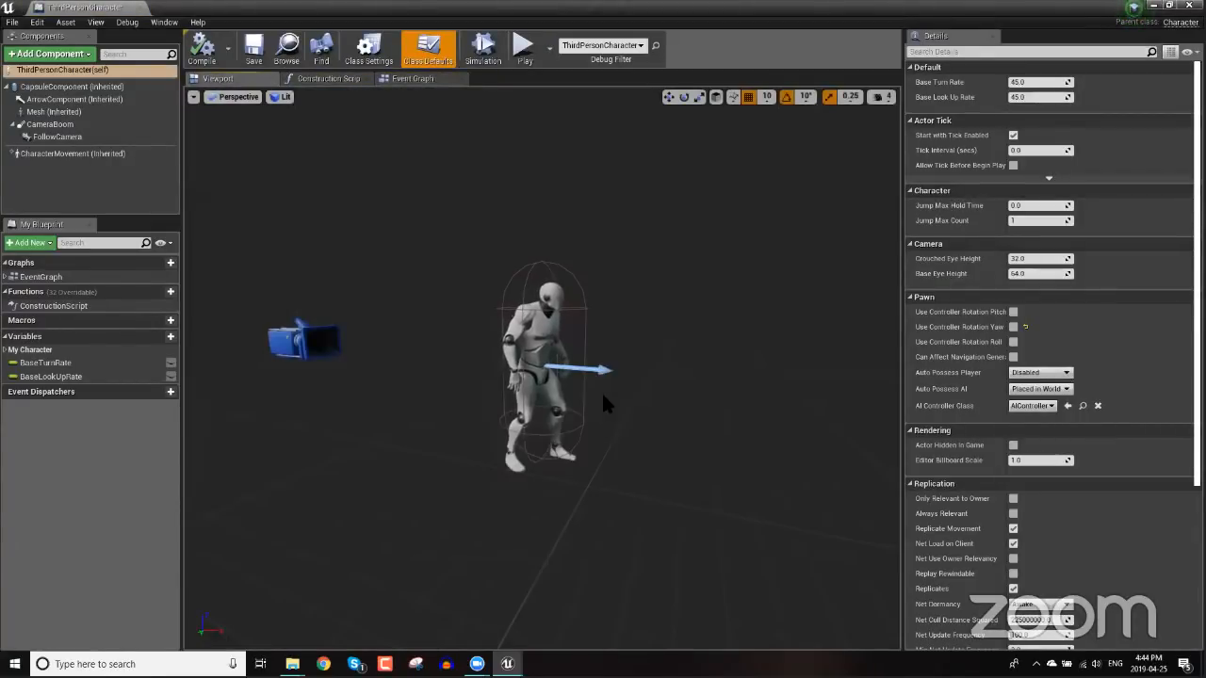
scroll(642, 420, "up", 6)
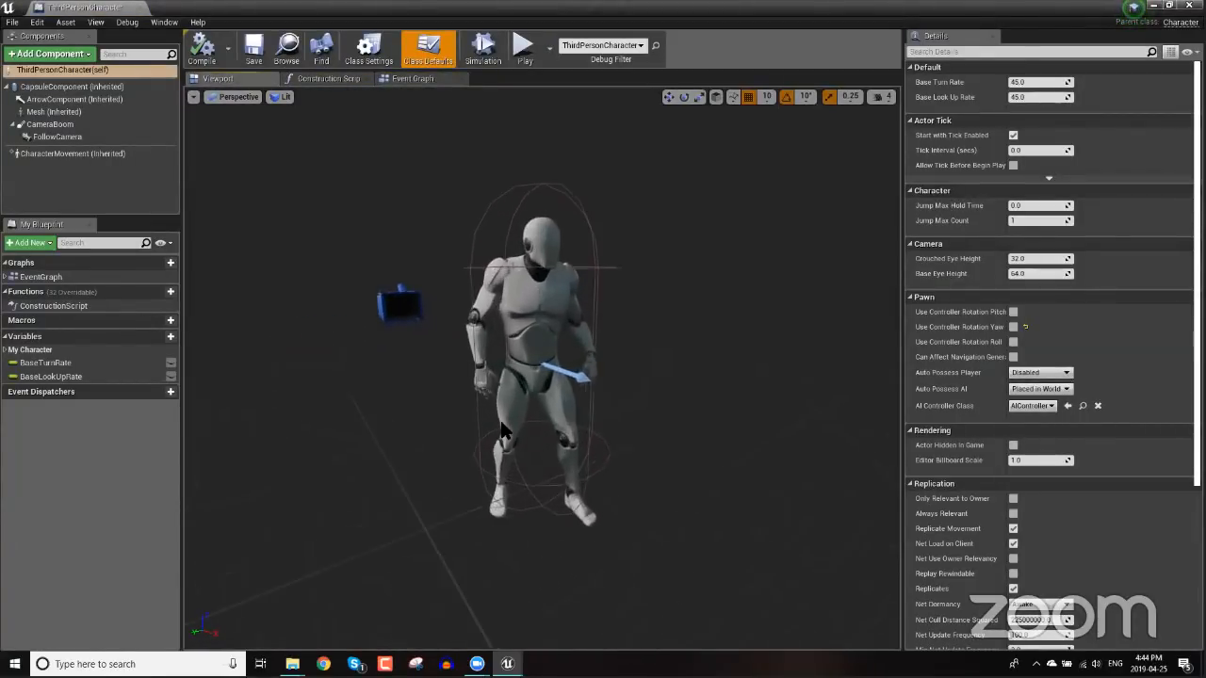
right_click_drag(455, 412, 598, 396)
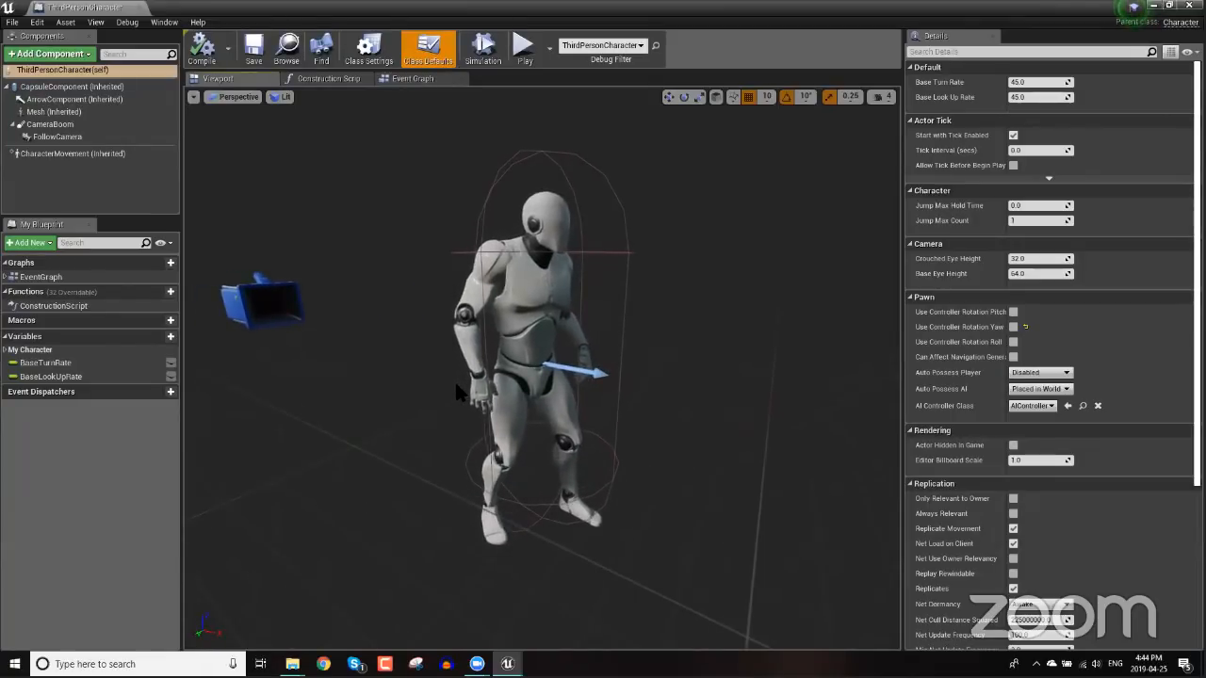
- Replace the inherited Mesh component's skeletal mesh with 0_Dude_LOD0
left_click(52, 111)
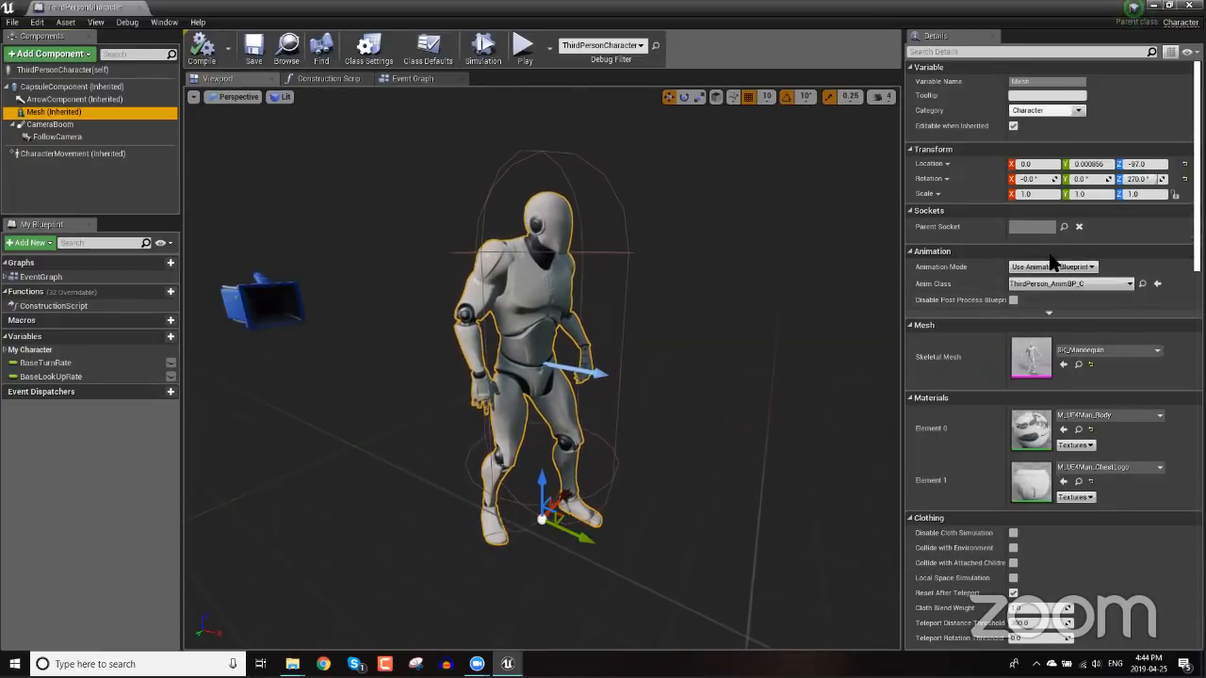
left_click(1080, 353)
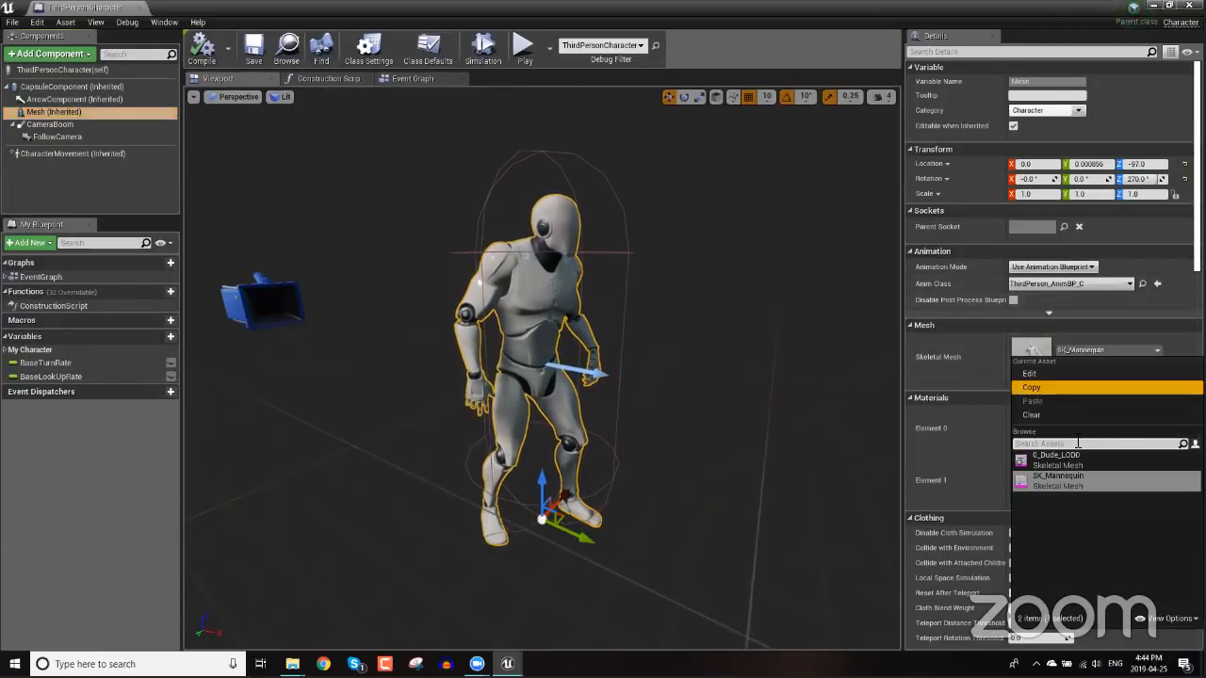
left_click(1038, 460)
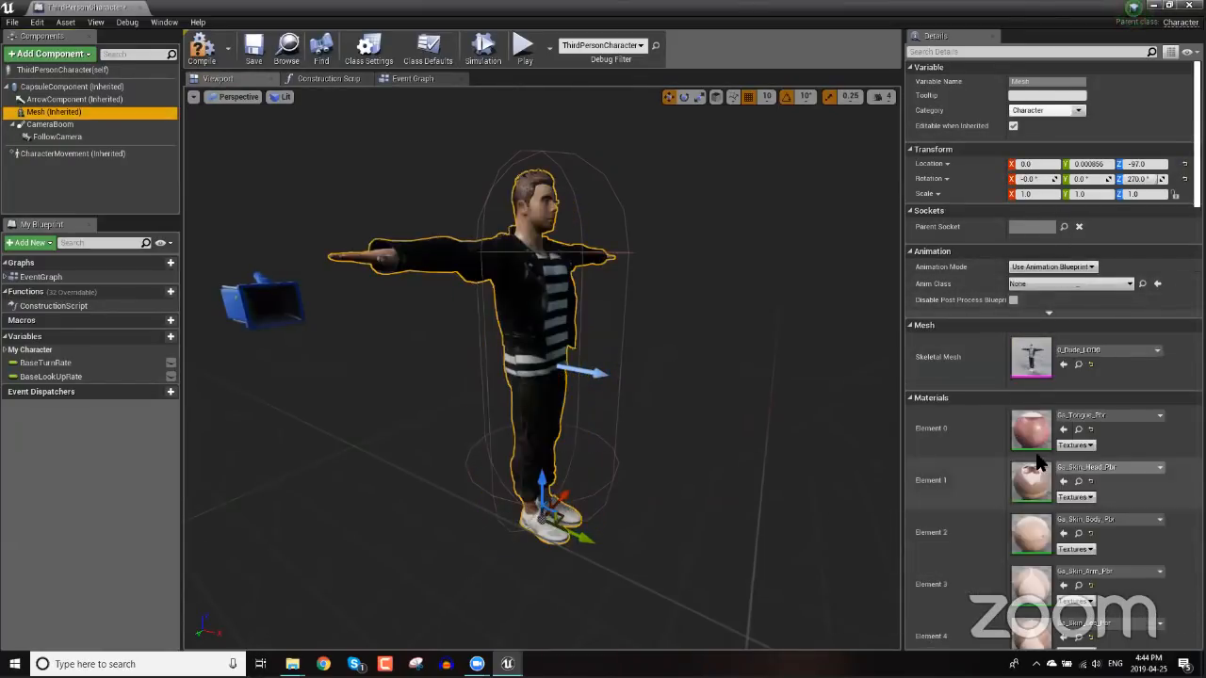
- Assign a ThirdPerson_AnimBP as the mesh's Anim Class, searching for "third", and reopen the class choices
left_click(1052, 285)
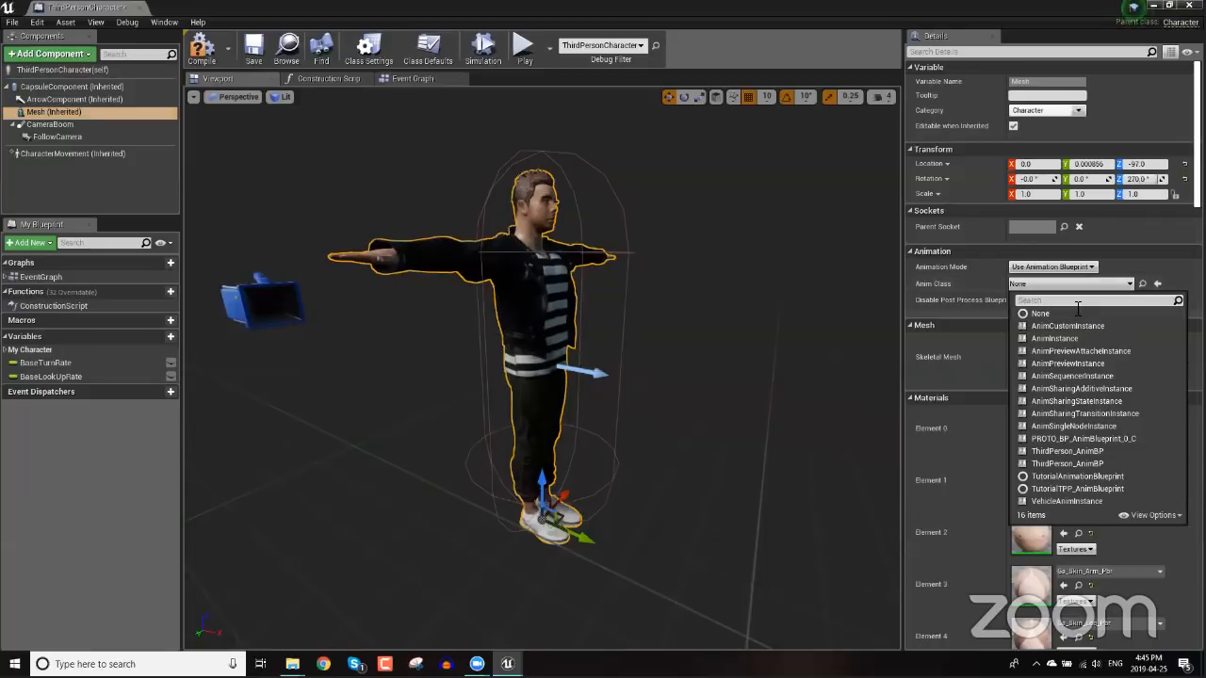
type("third")
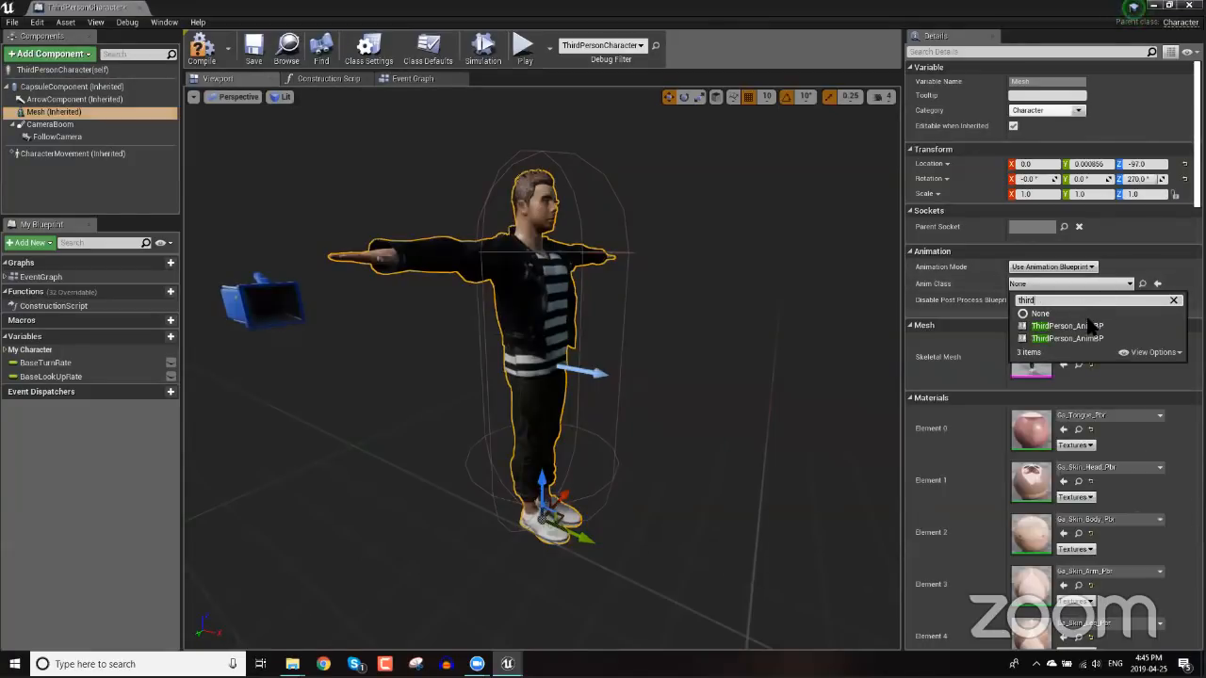
left_click(1088, 327)
left_click(1085, 284)
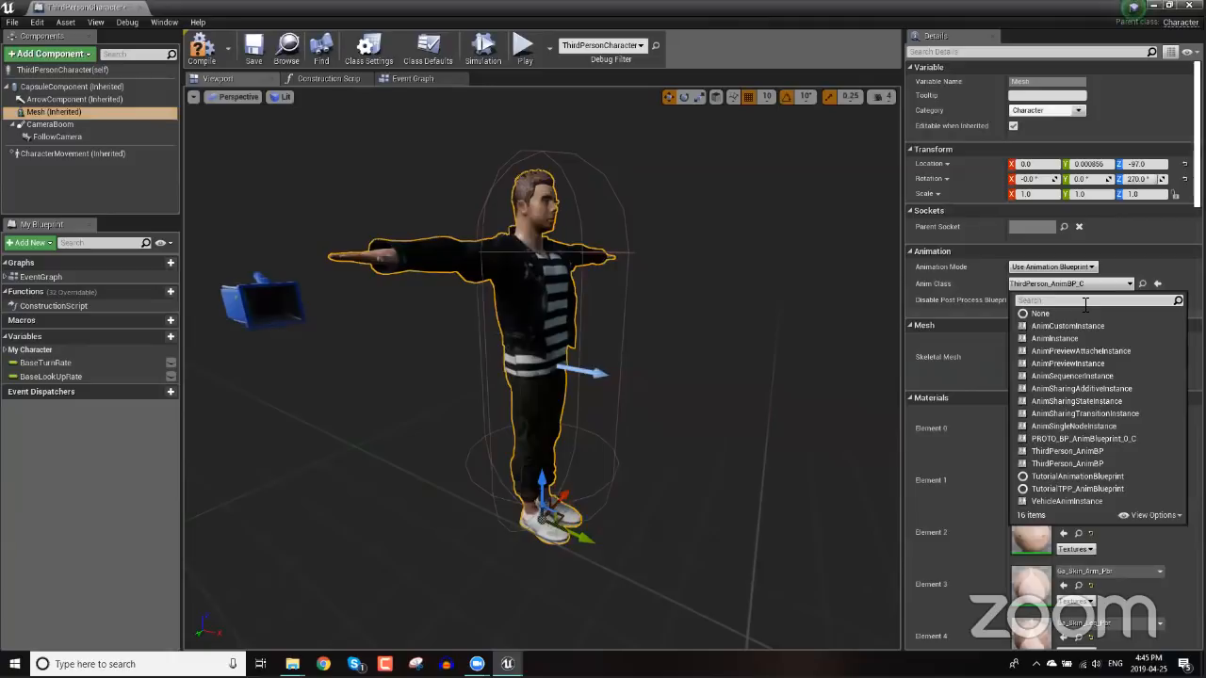
- Assign ThirdPerson_AnimBP as the character mesh's anim class, and save and compile the ThirdPersonCharacter blueprint before closing it
type("third")
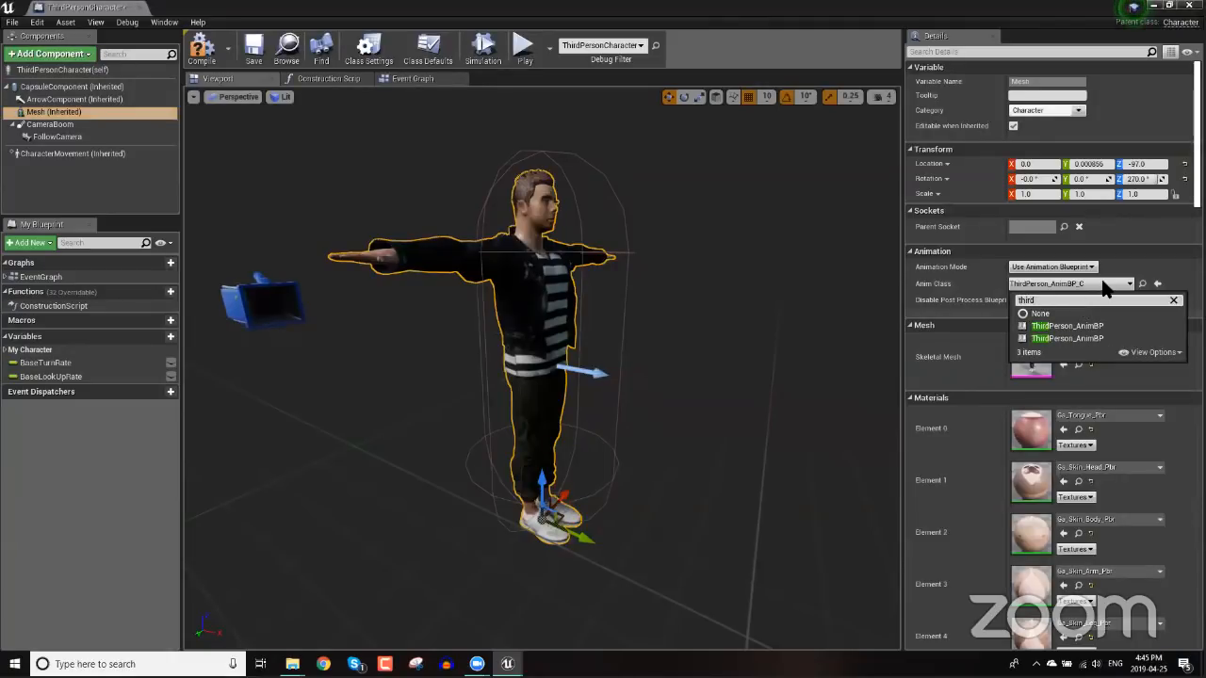
left_click(1070, 336)
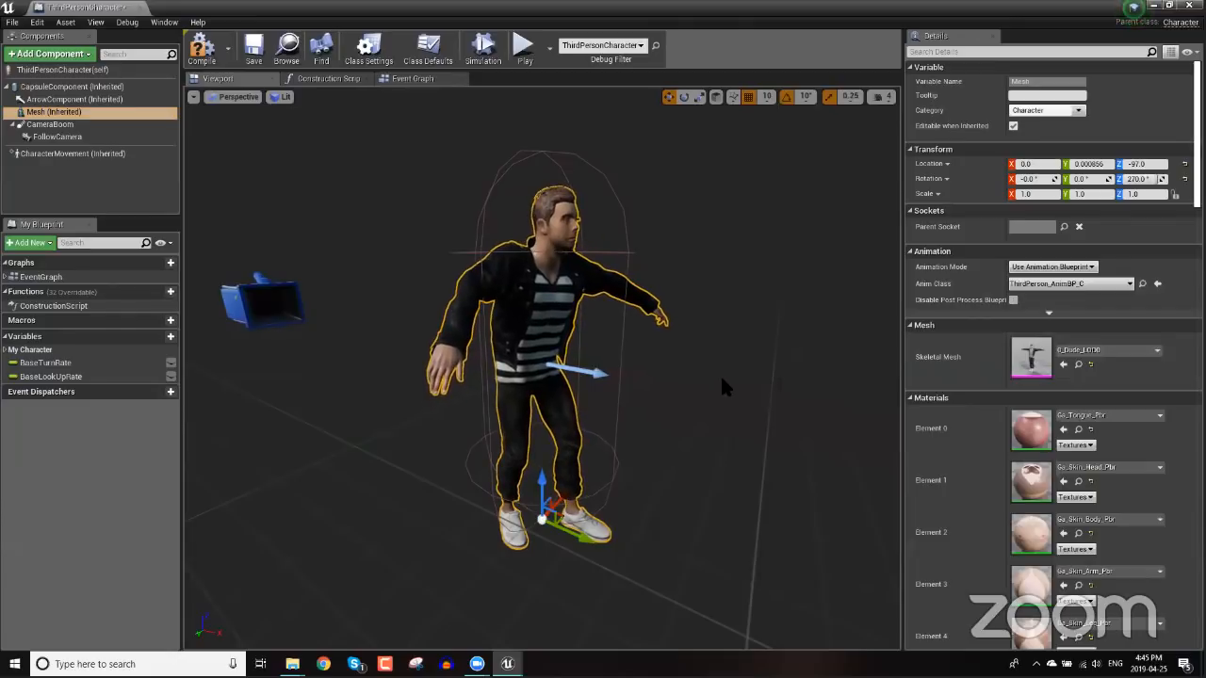
left_click_drag(718, 378, 692, 398)
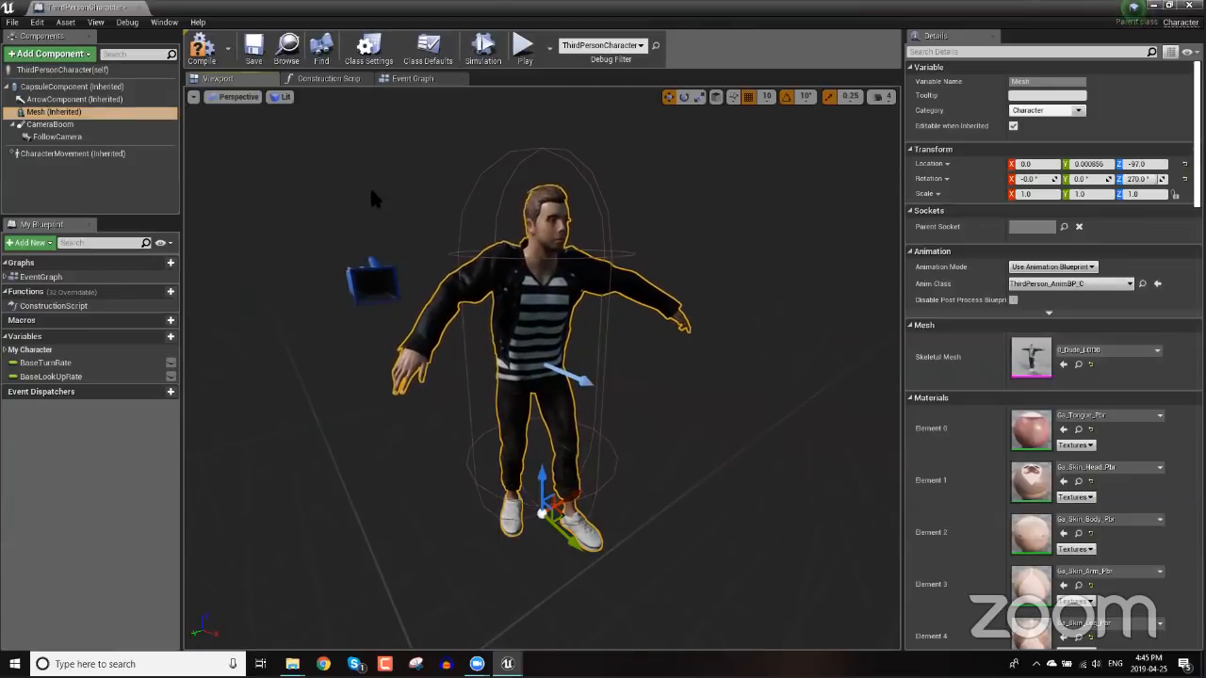
left_click(255, 49)
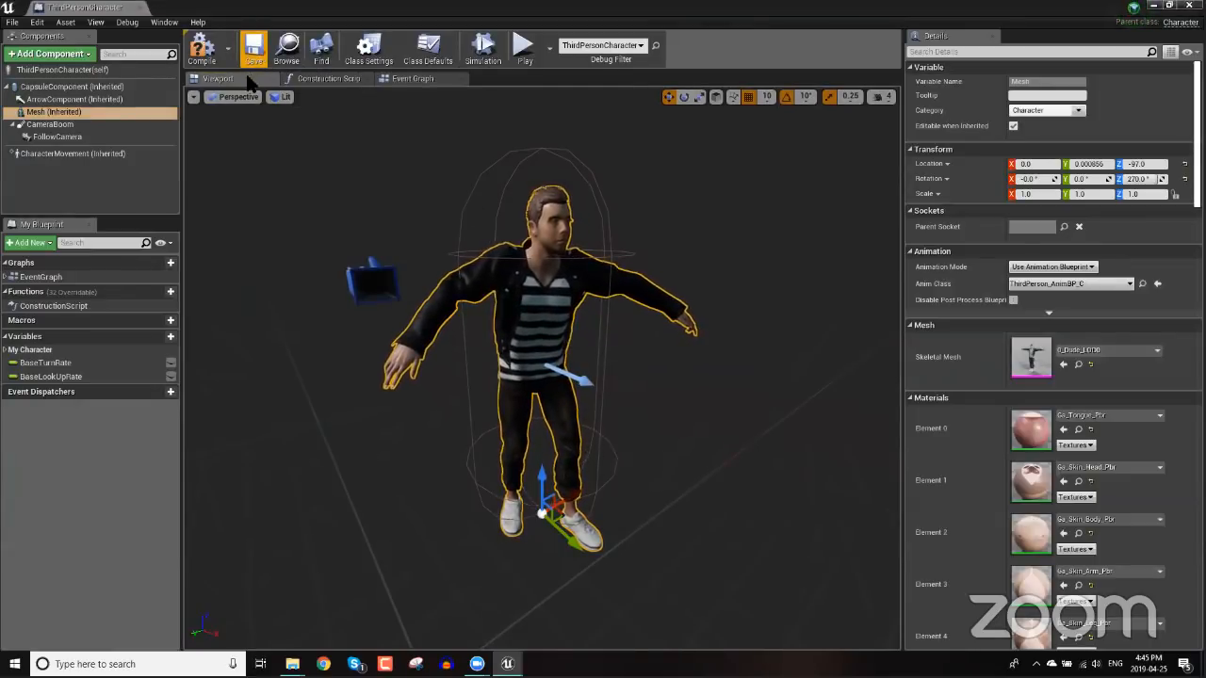
left_click(201, 54)
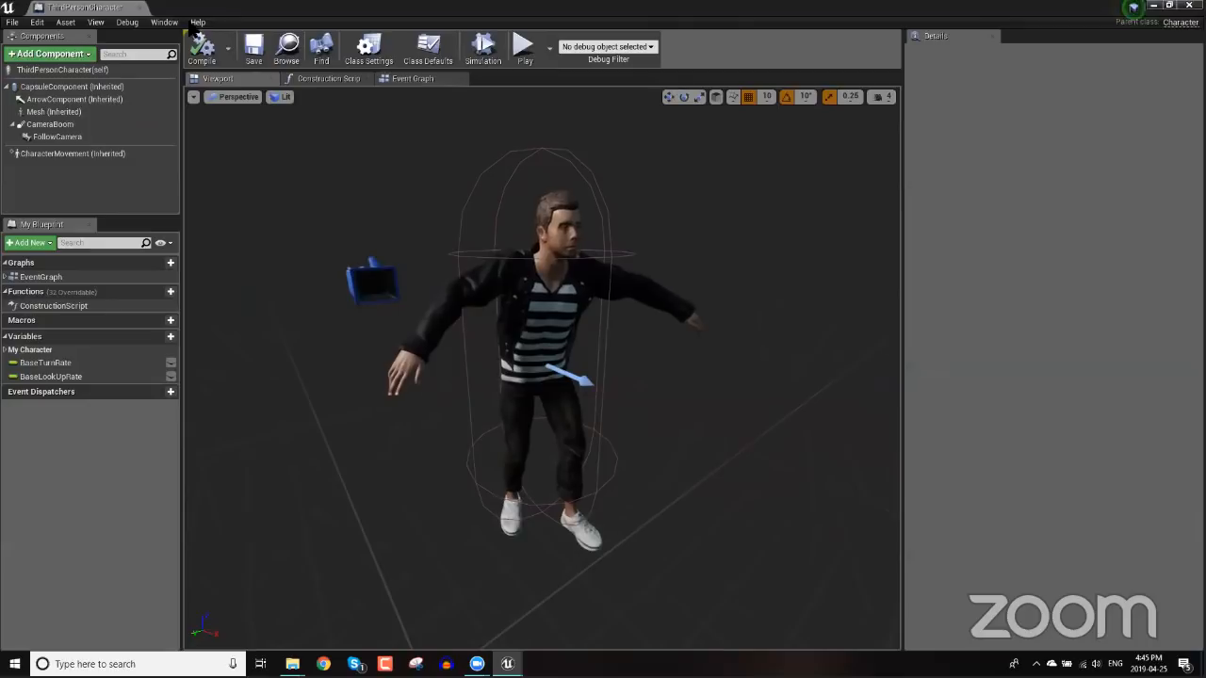
left_click(143, 9)
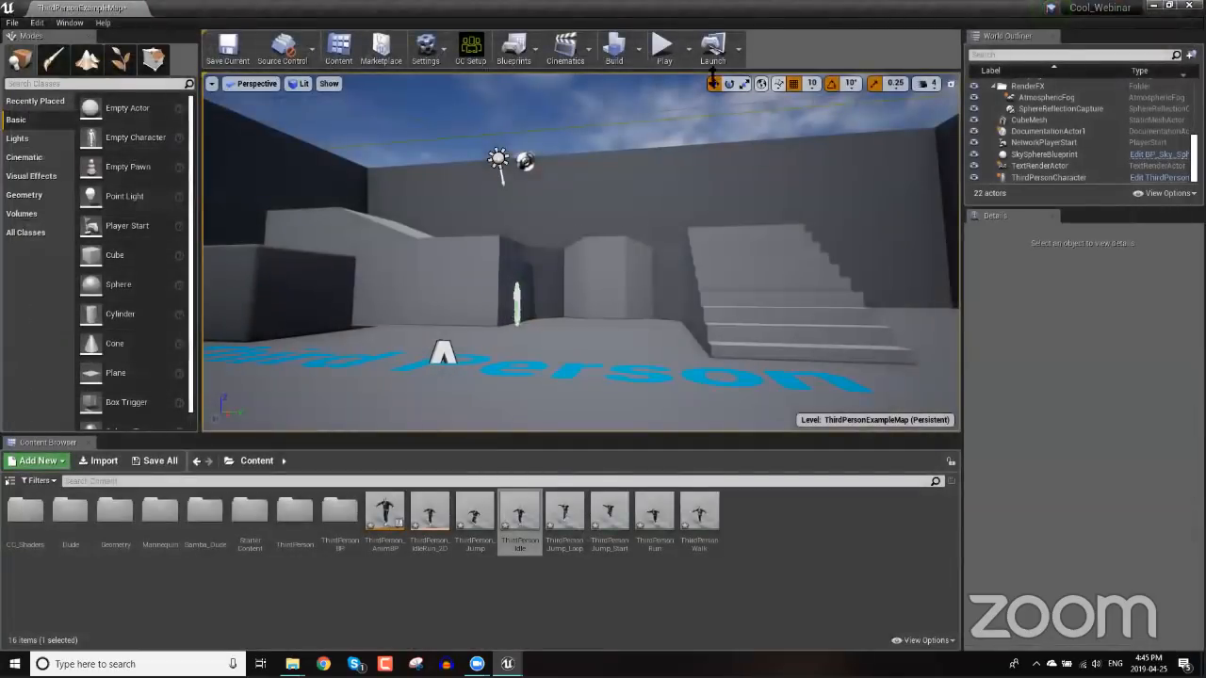
- Play-test the level by running the character in all directions to check its movement animations, and end the play session
left_click(659, 59)
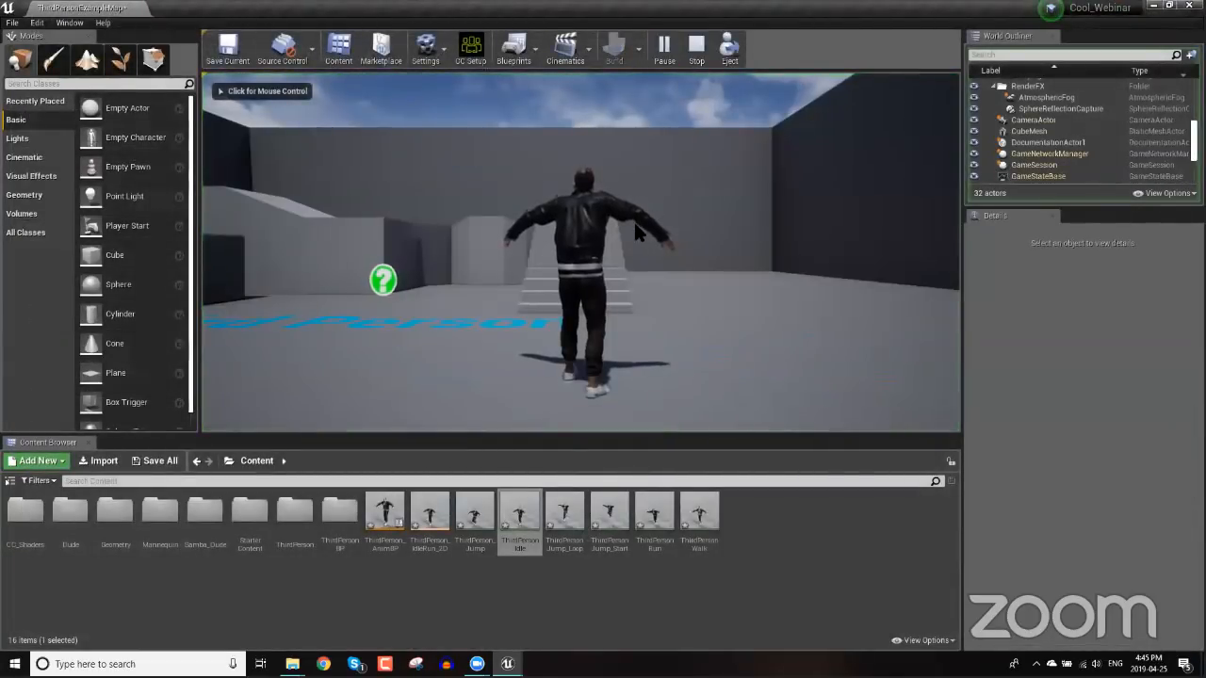
left_click(604, 254)
key("w")
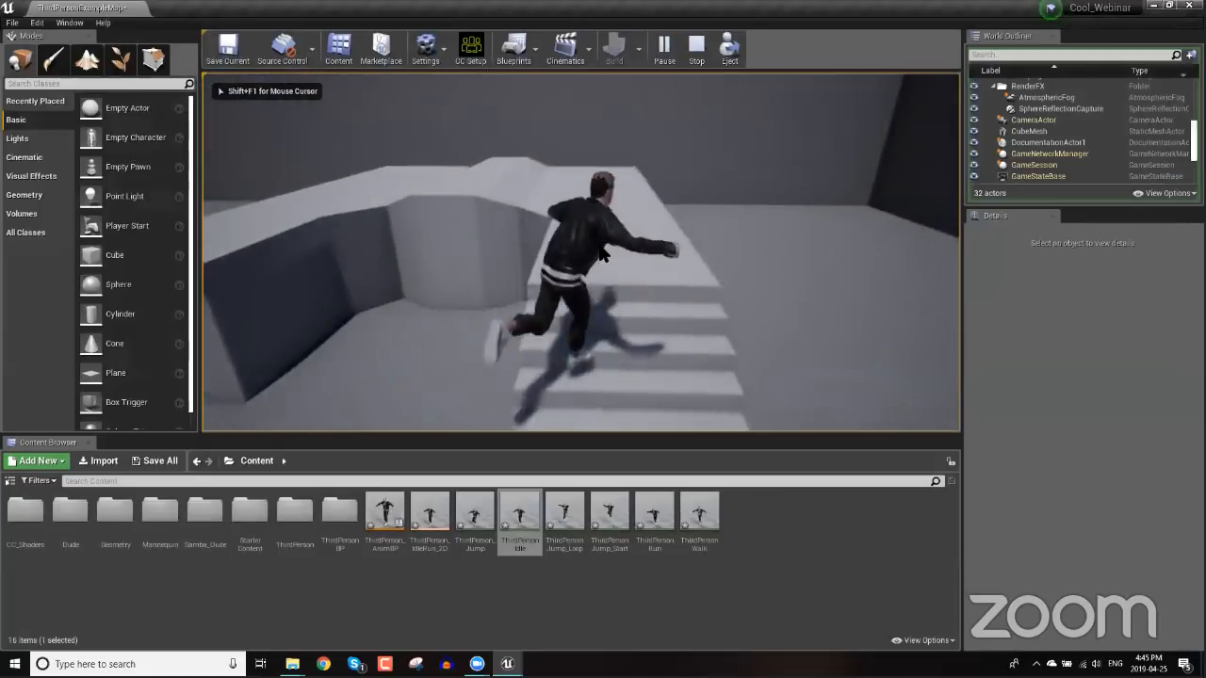
key("s")
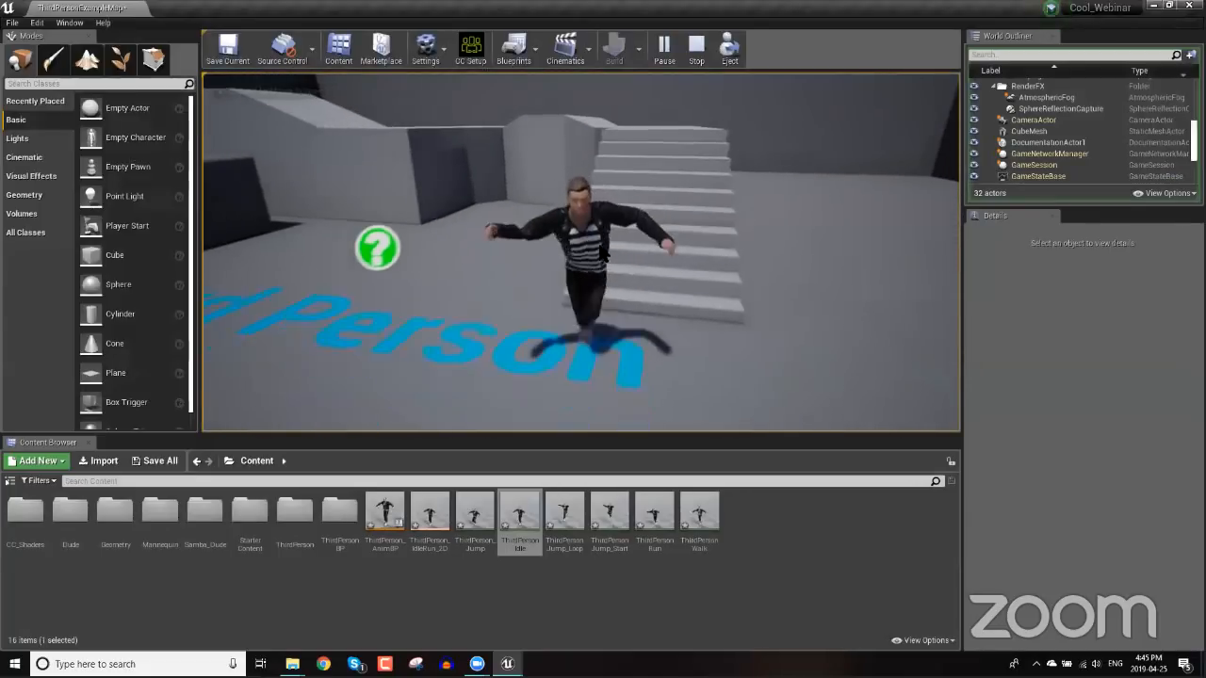
key("a")
key("d")
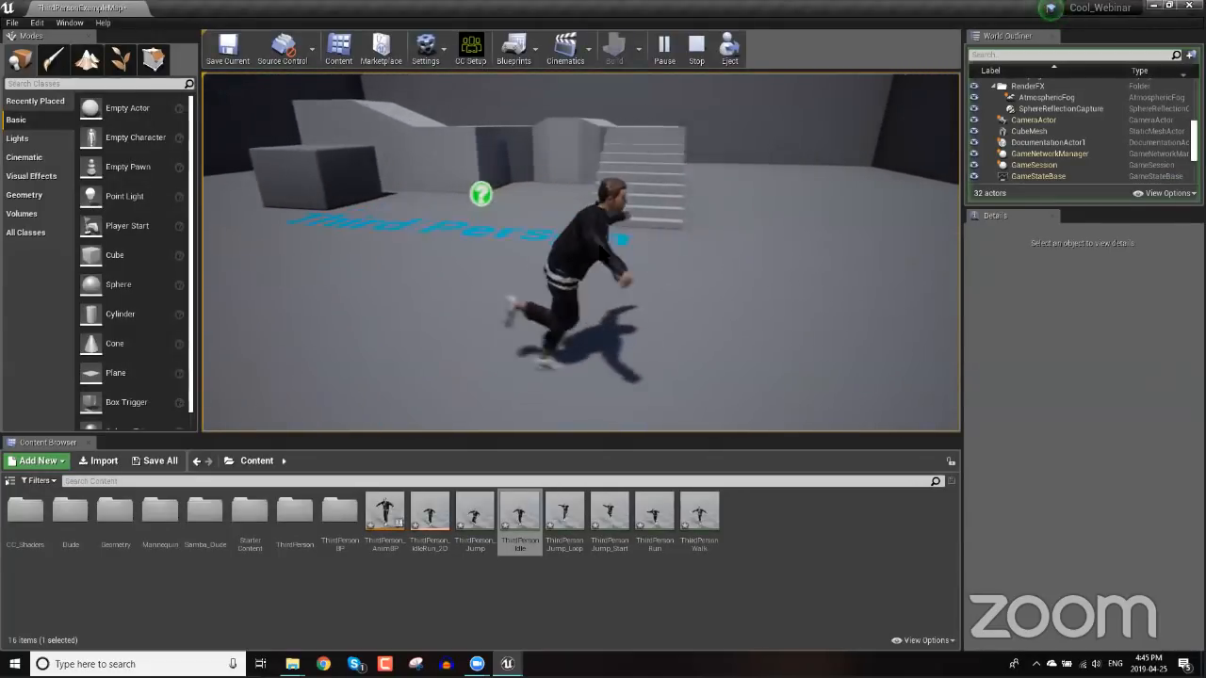
key("s")
key("w")
key("s")
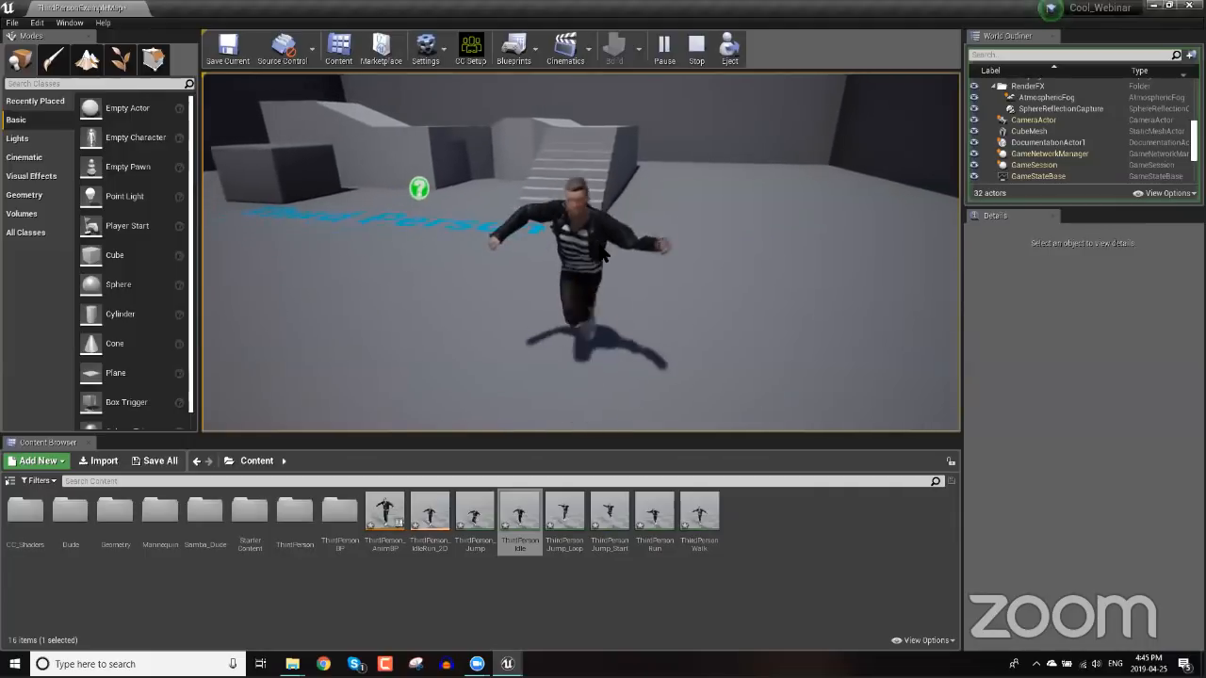
key("a")
key("w")
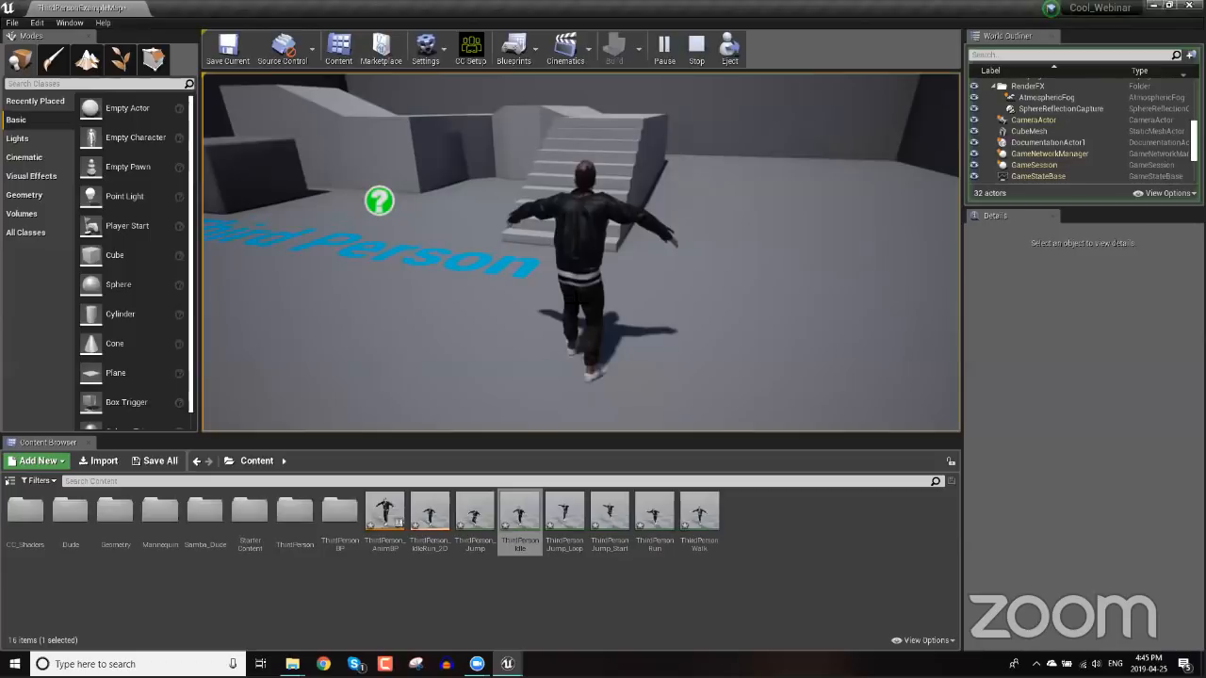
key("Escape")
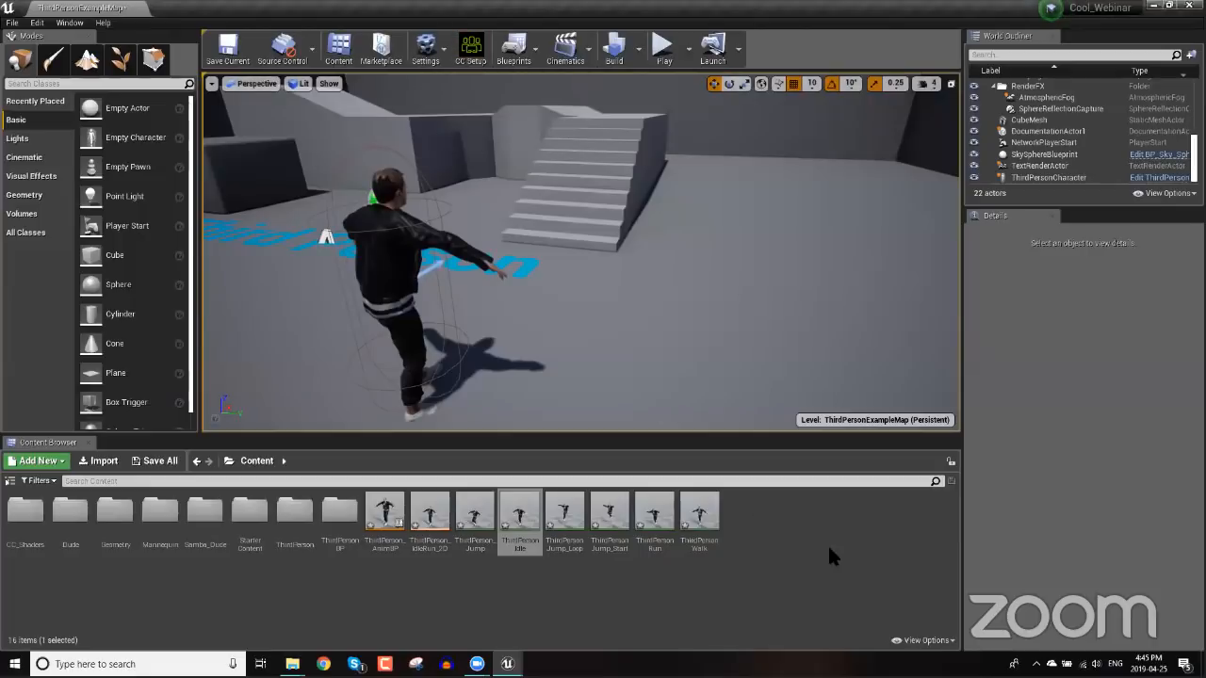
- Start Character Creator from the desktop, and close the Cool_Webinar project in Unreal Editor with its selected content saved
key("super+d")
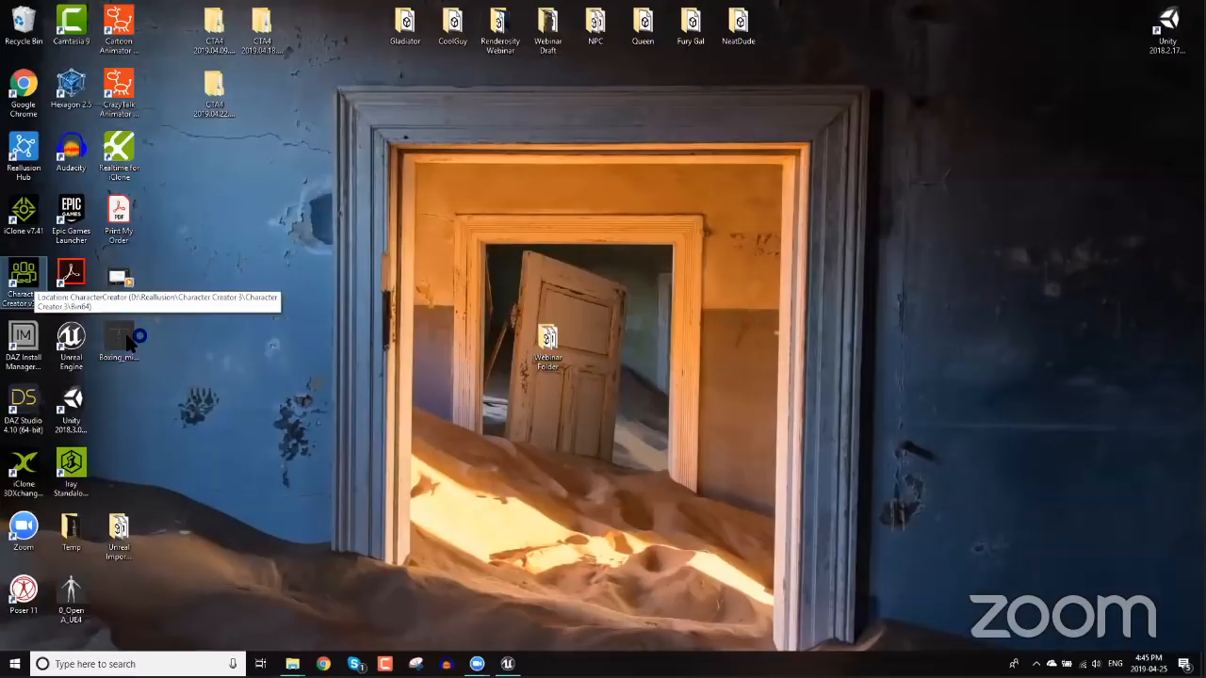
left_click(507, 663)
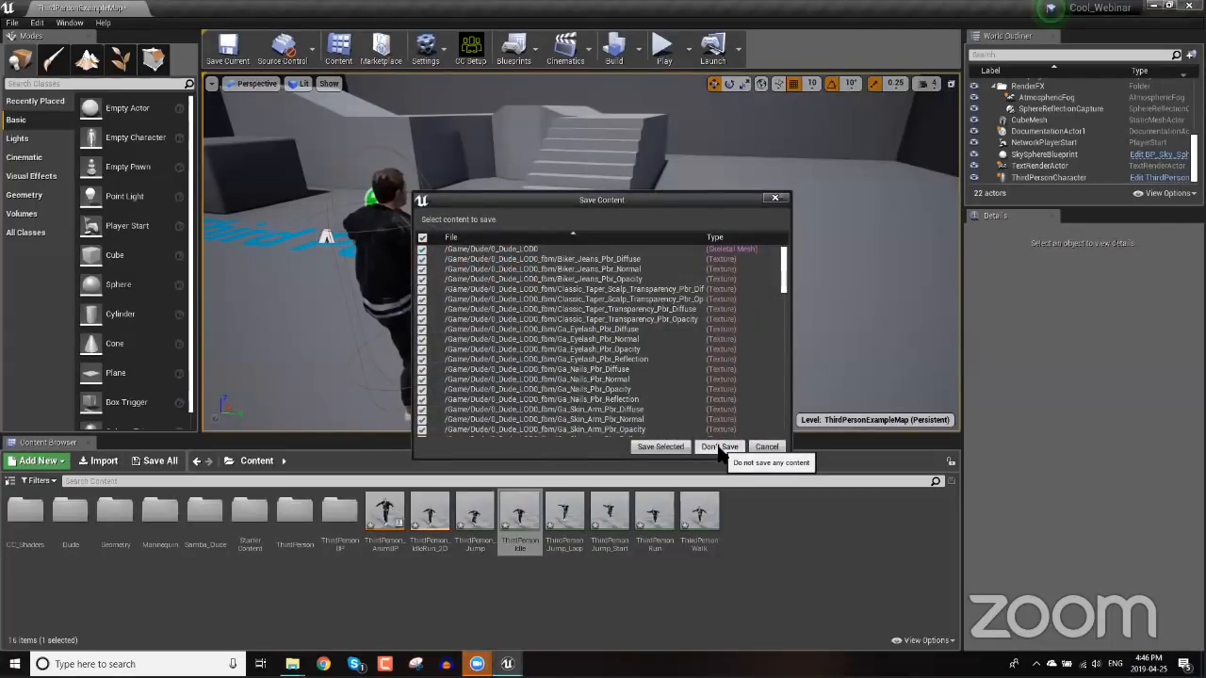
left_click(678, 447)
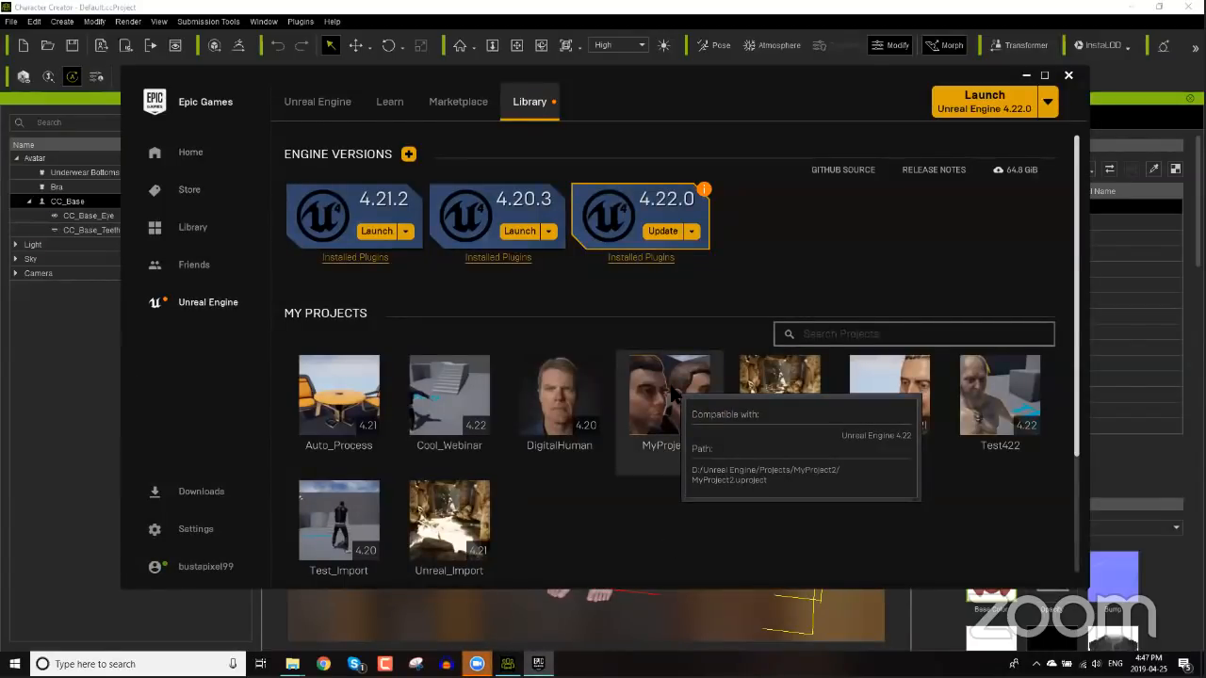
- Launch MyProject2 from the Epic Games Launcher, and load the recent project Young Caleus.ccProject from the Temp folder in Character Creator
double_click(677, 393)
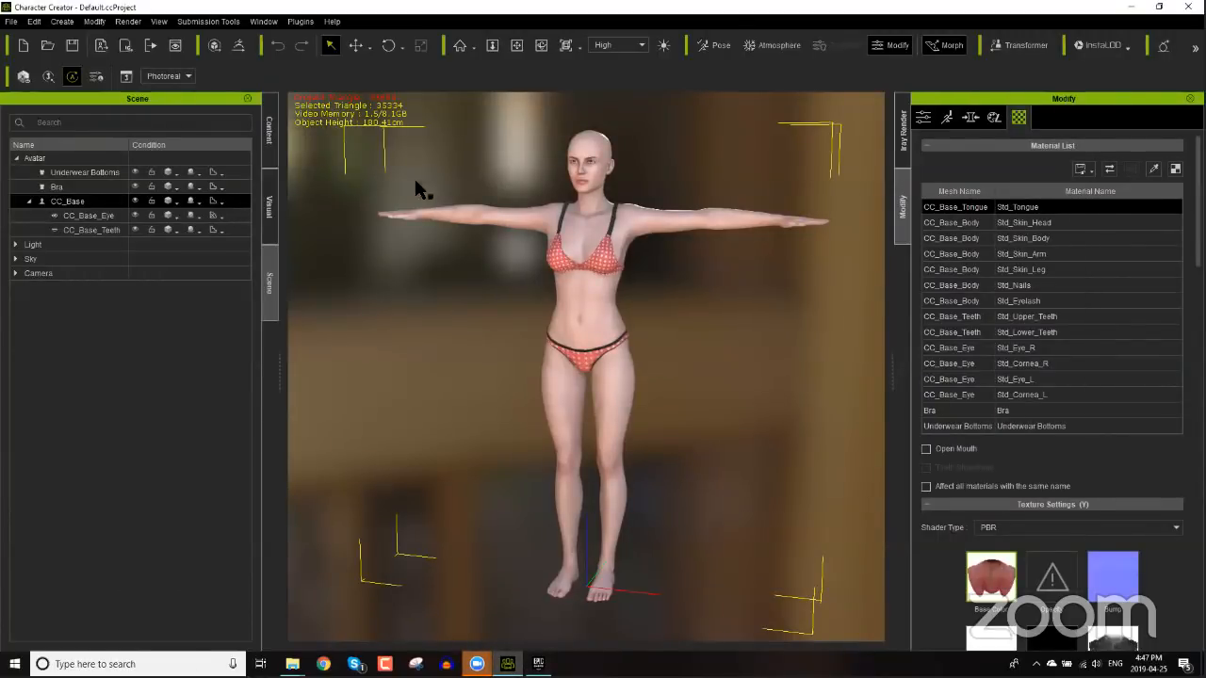
left_click(10, 20)
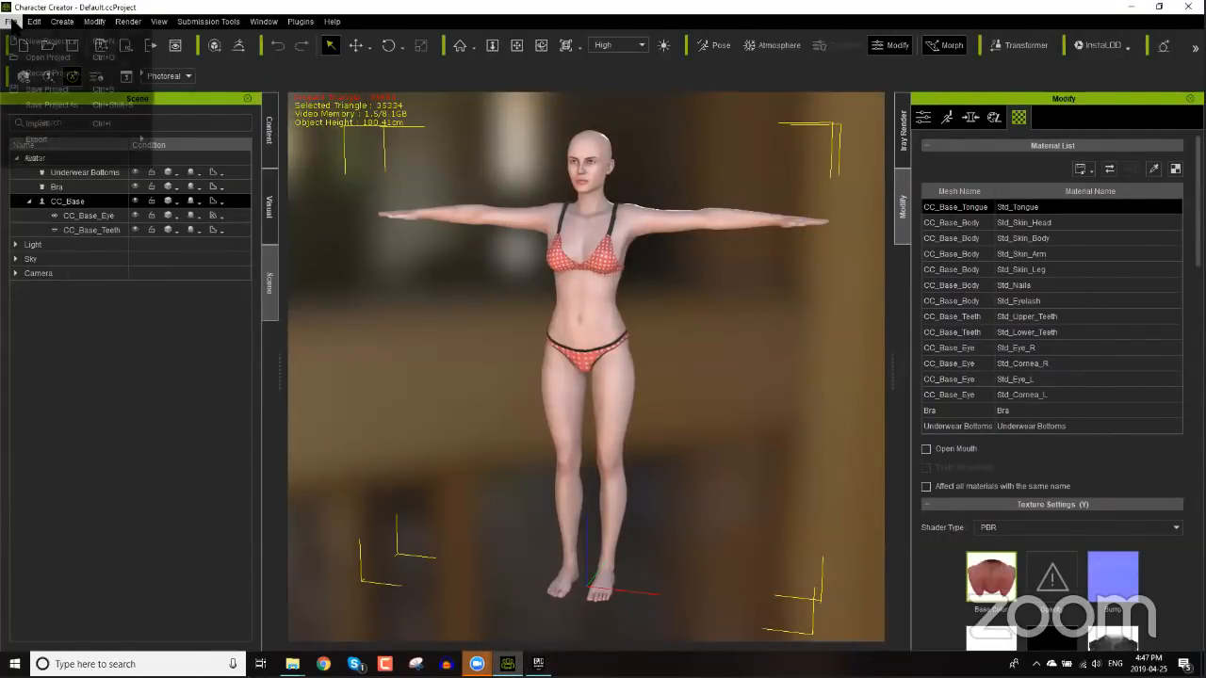
mouse_move(57, 73)
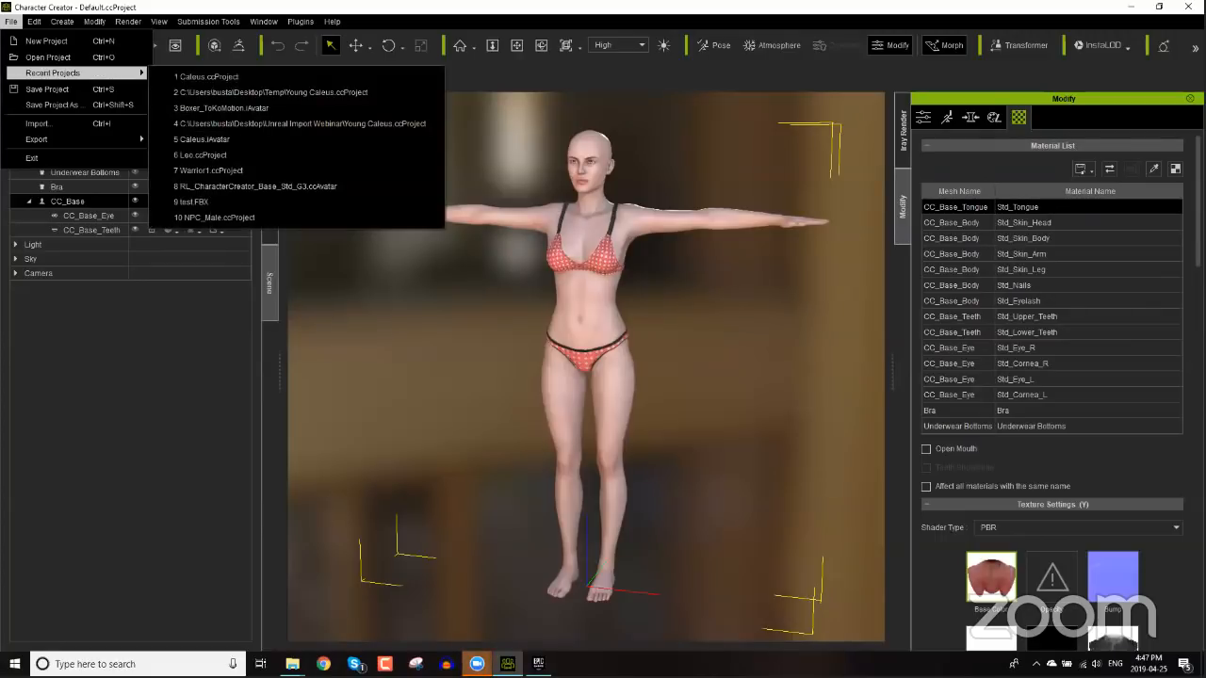
left_click(233, 92)
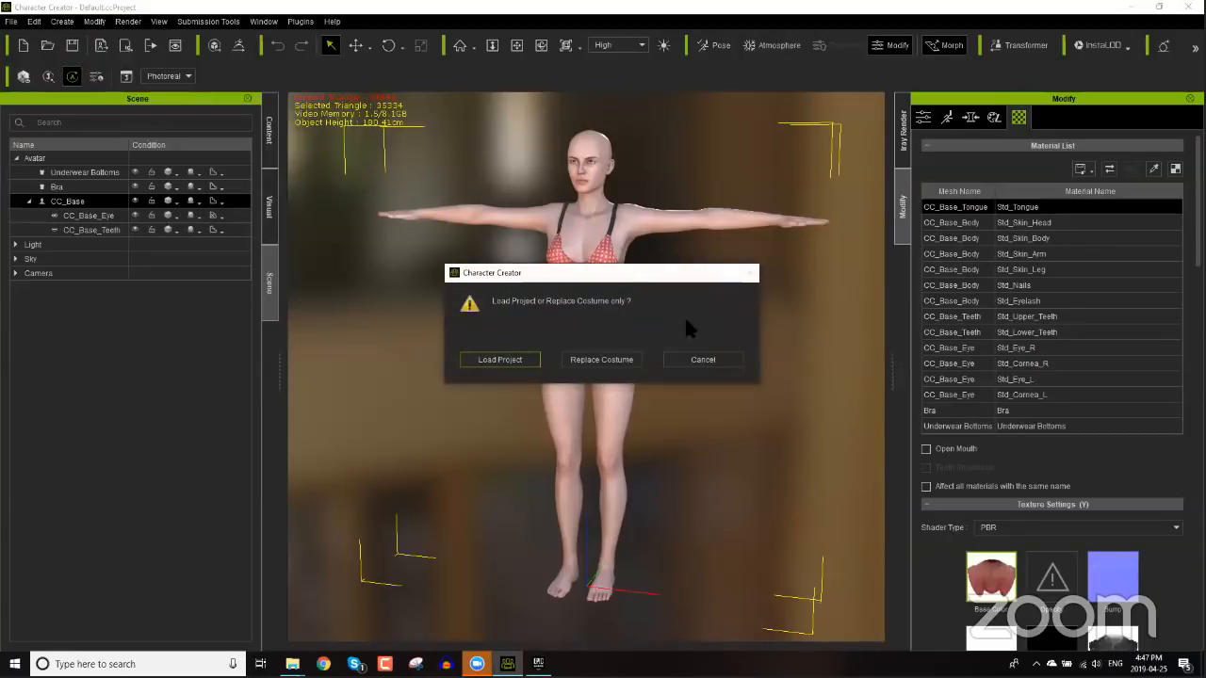
left_click(495, 359)
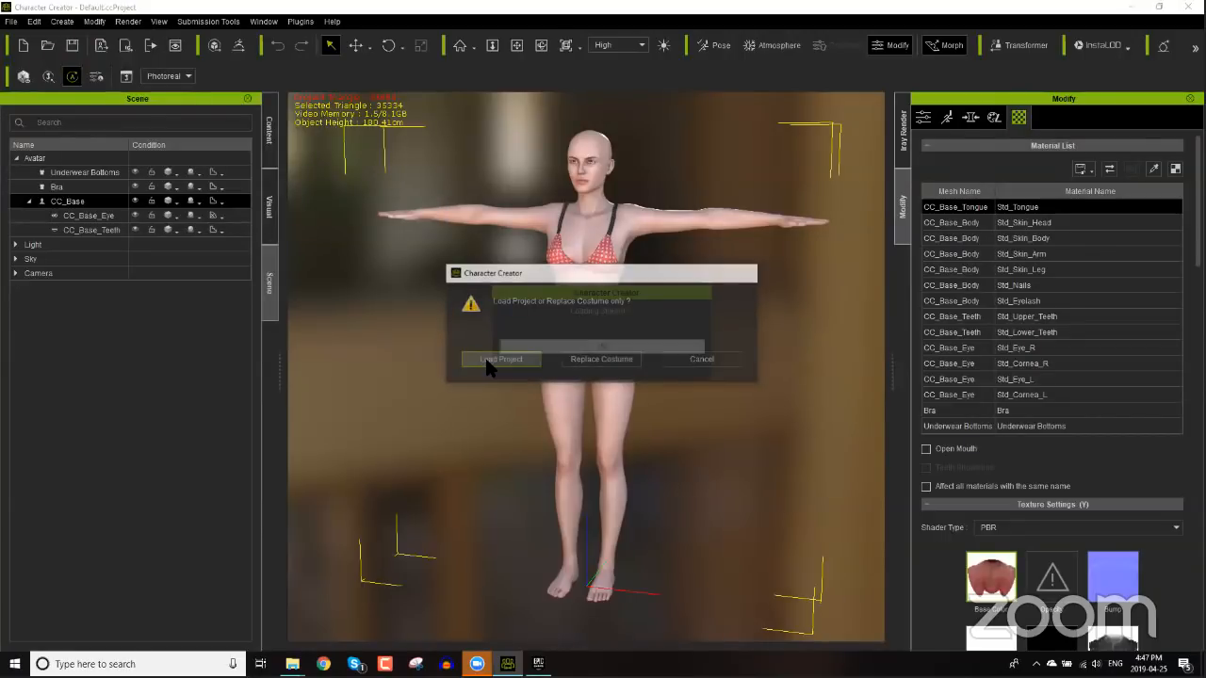
- Switch to MyProject2 in Unreal Editor and close the Message Log window
mouse_move(477, 665)
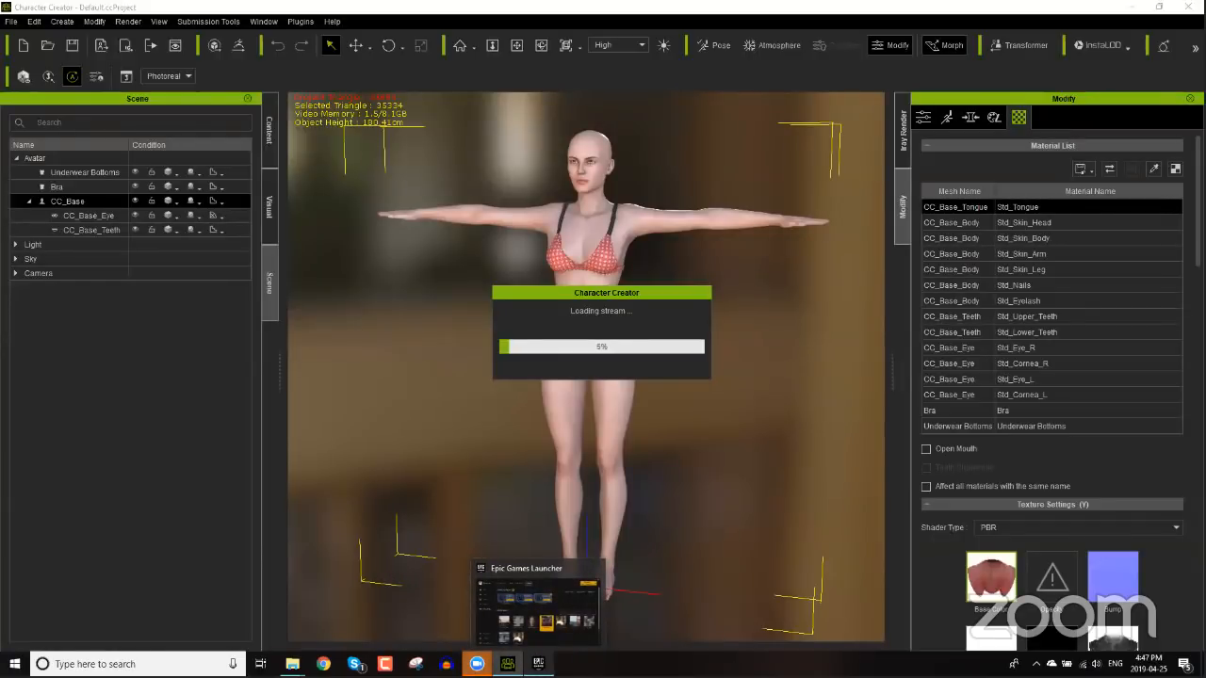
left_click(538, 664)
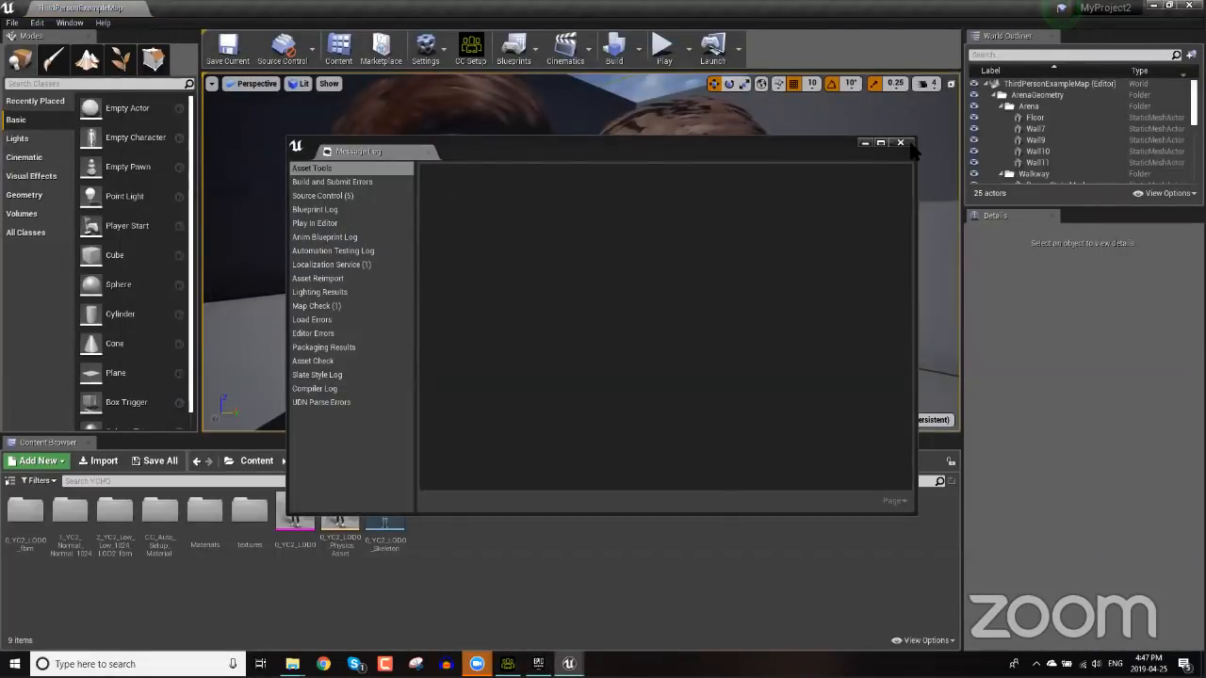
left_click(900, 144)
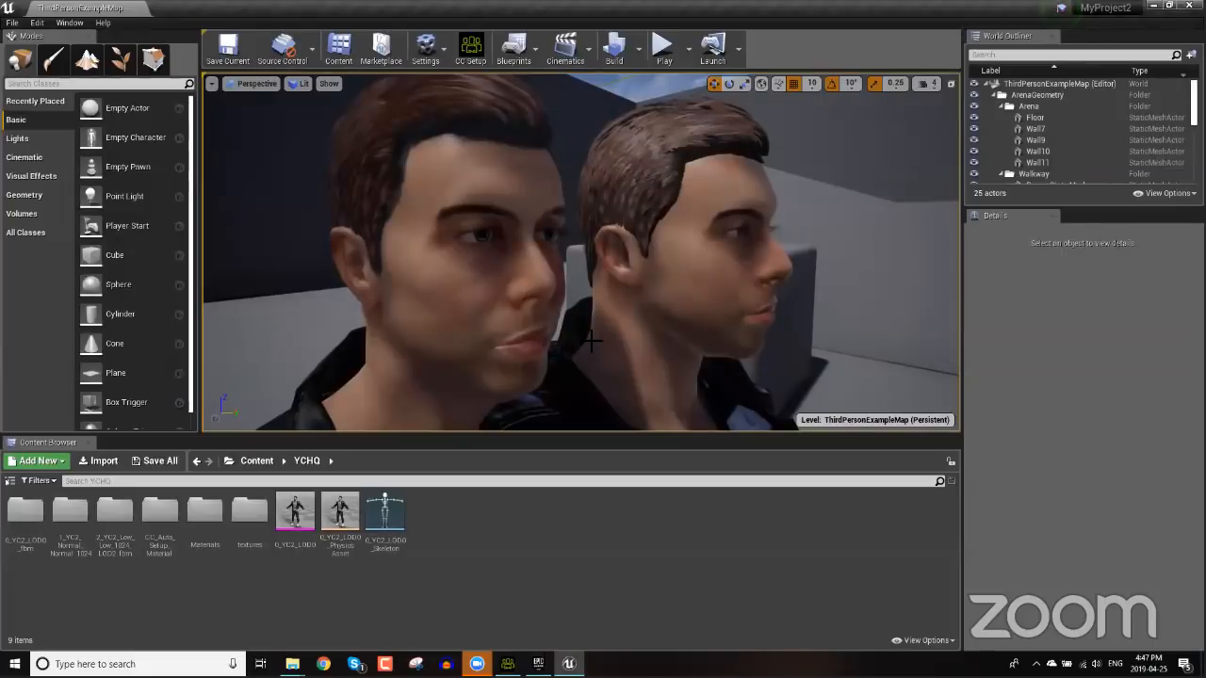
- Focus on the 0_Dude_LOD0 character and examine its face and the neighbouring character's face from several angles and distances
middle_click_drag(592, 342, 591, 341)
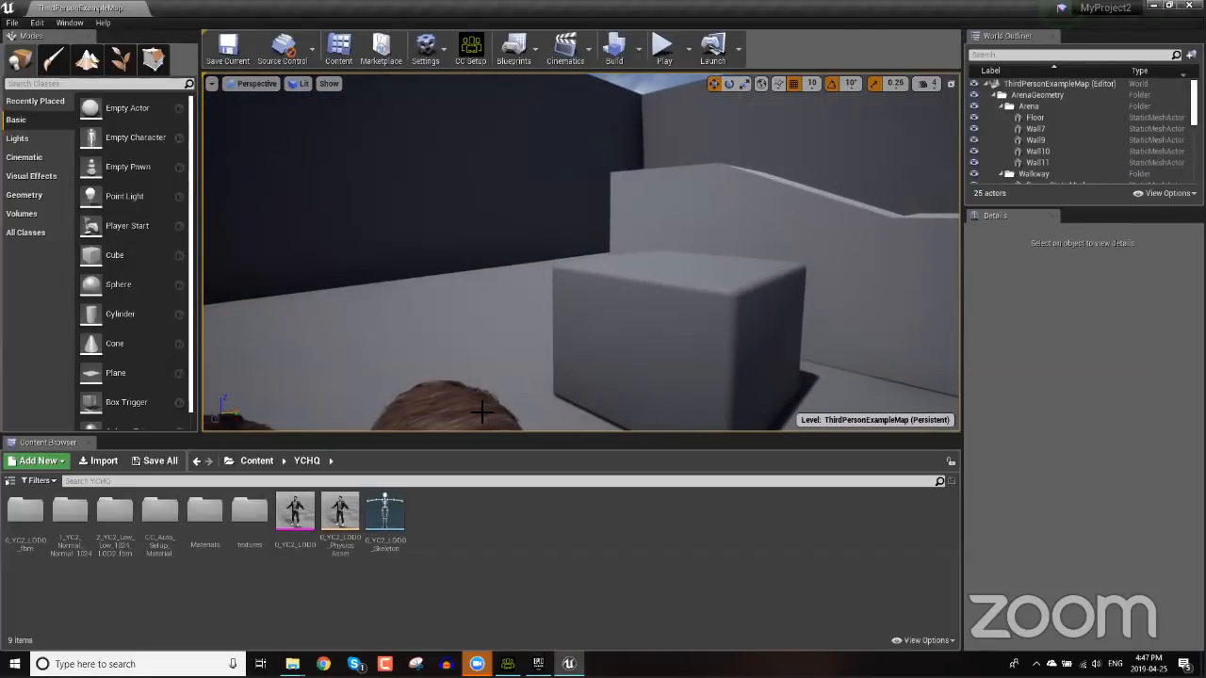
left_click(480, 412)
key("f")
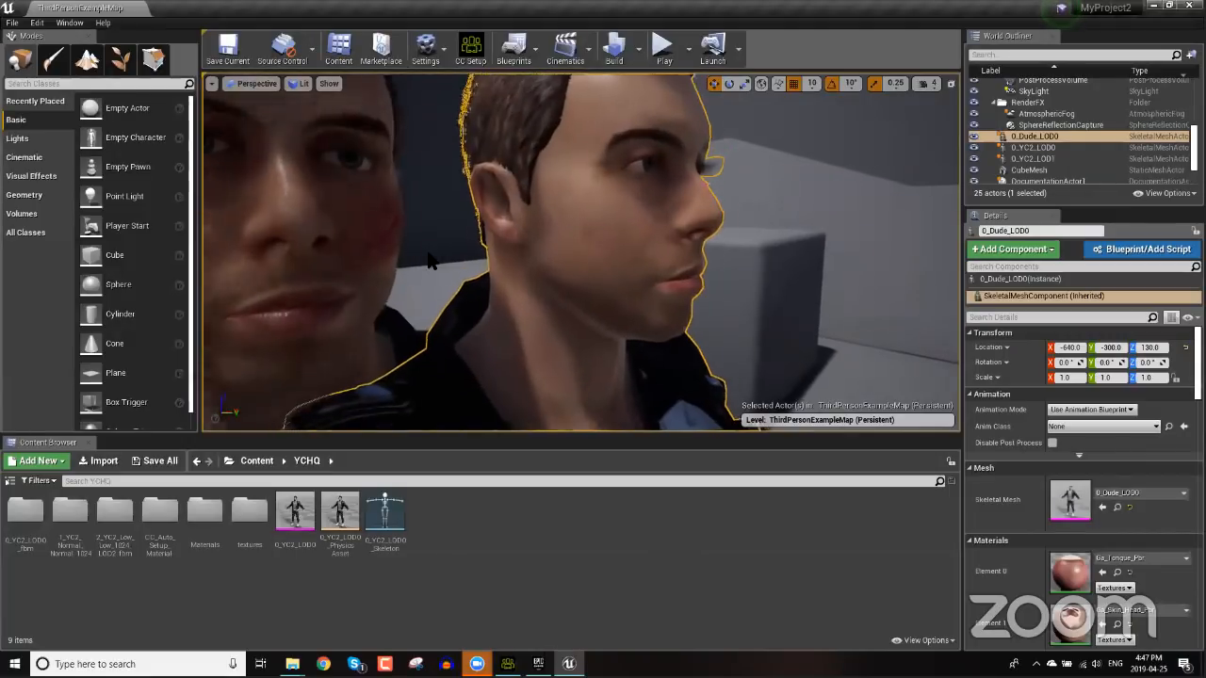
left_click_drag(428, 252, 441, 252, "alt")
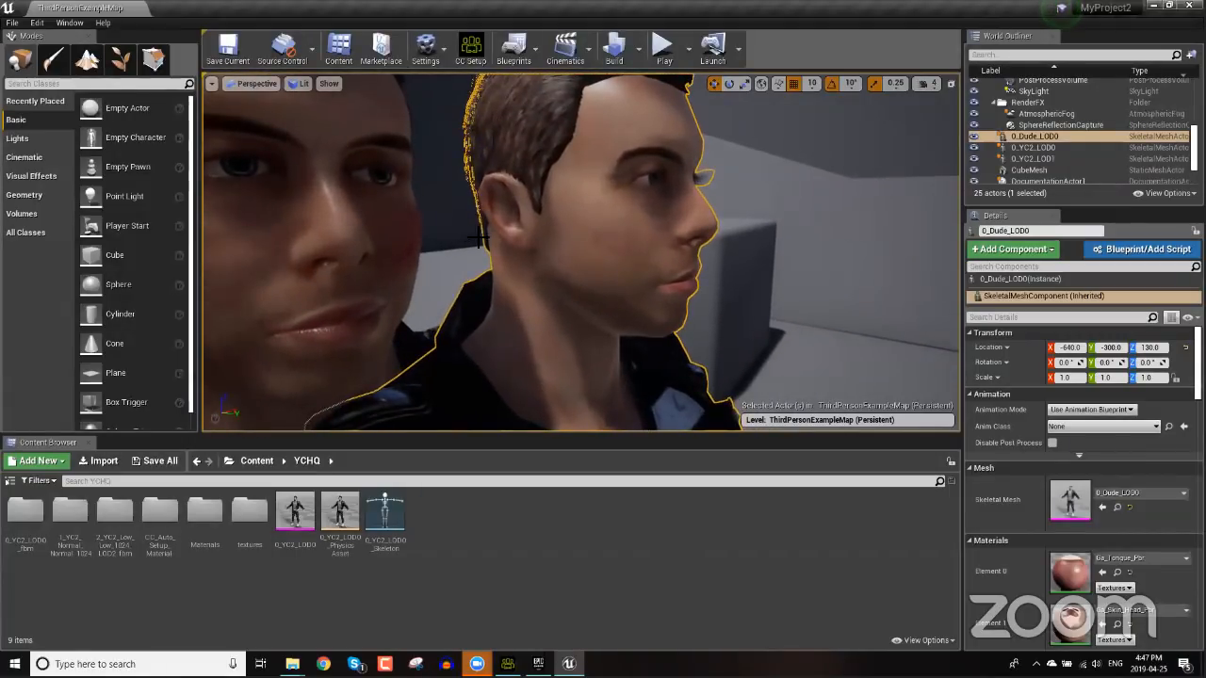
left_click_drag(506, 233, 520, 234, "alt")
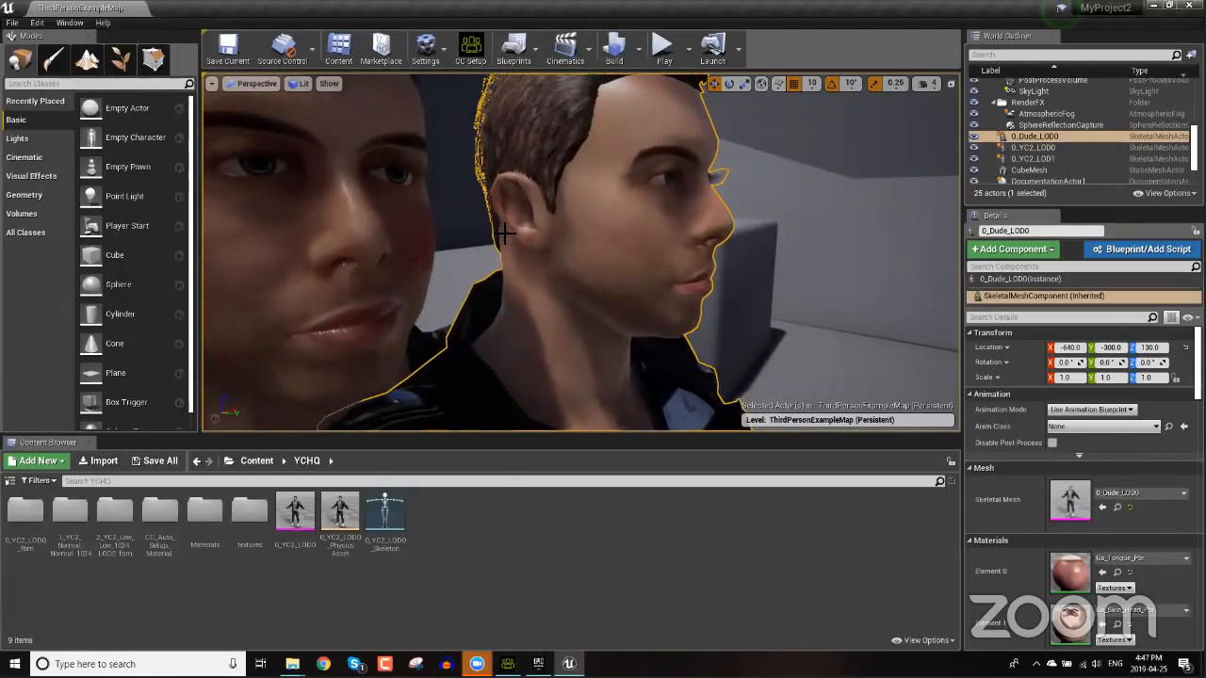
middle_click_drag(505, 234, 661, 247)
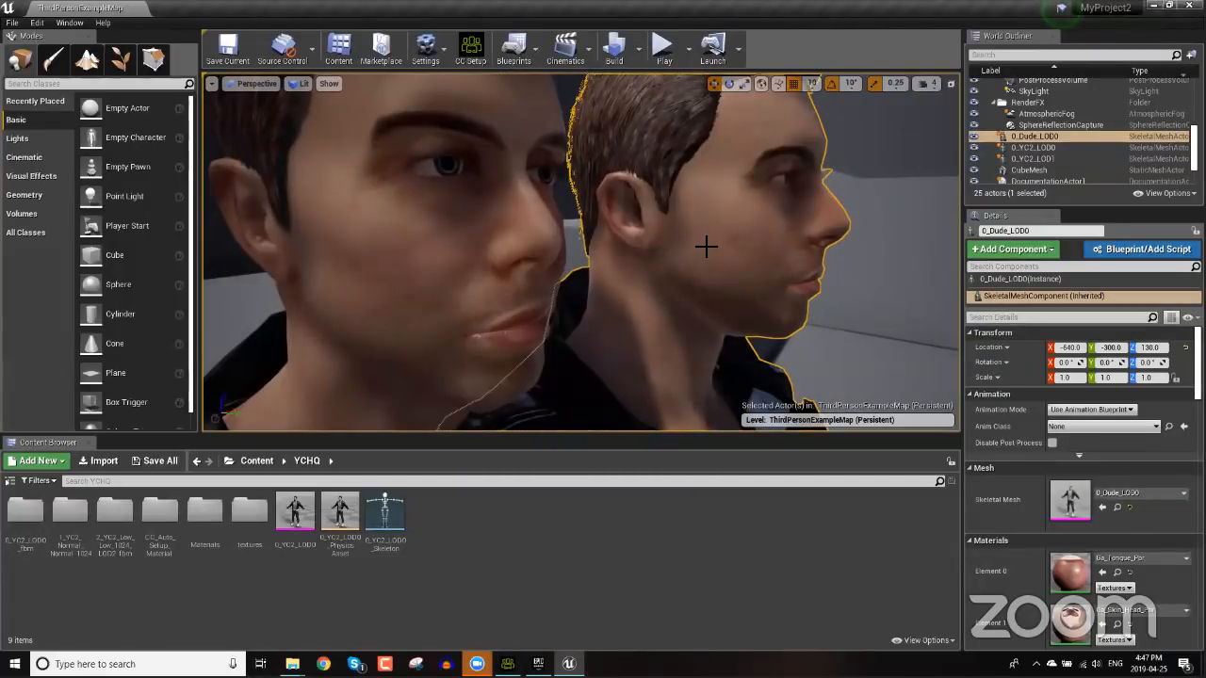
scroll(676, 255, "down", 2)
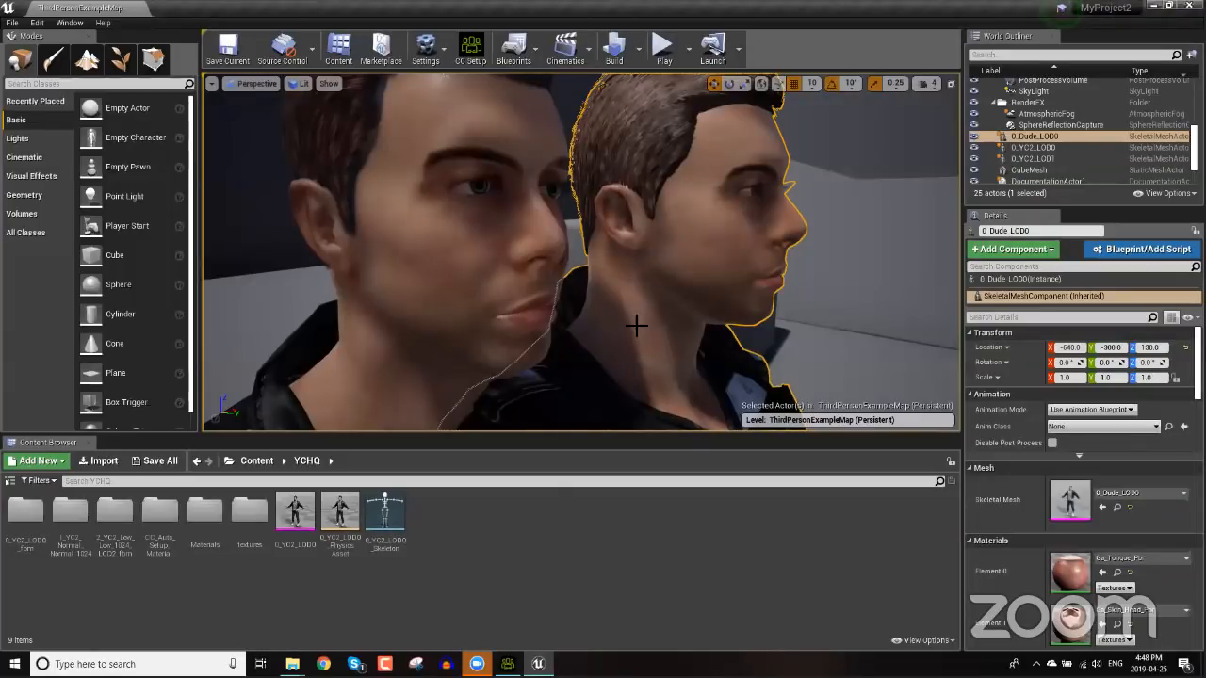
left_click_drag(597, 362, 610, 352, "alt")
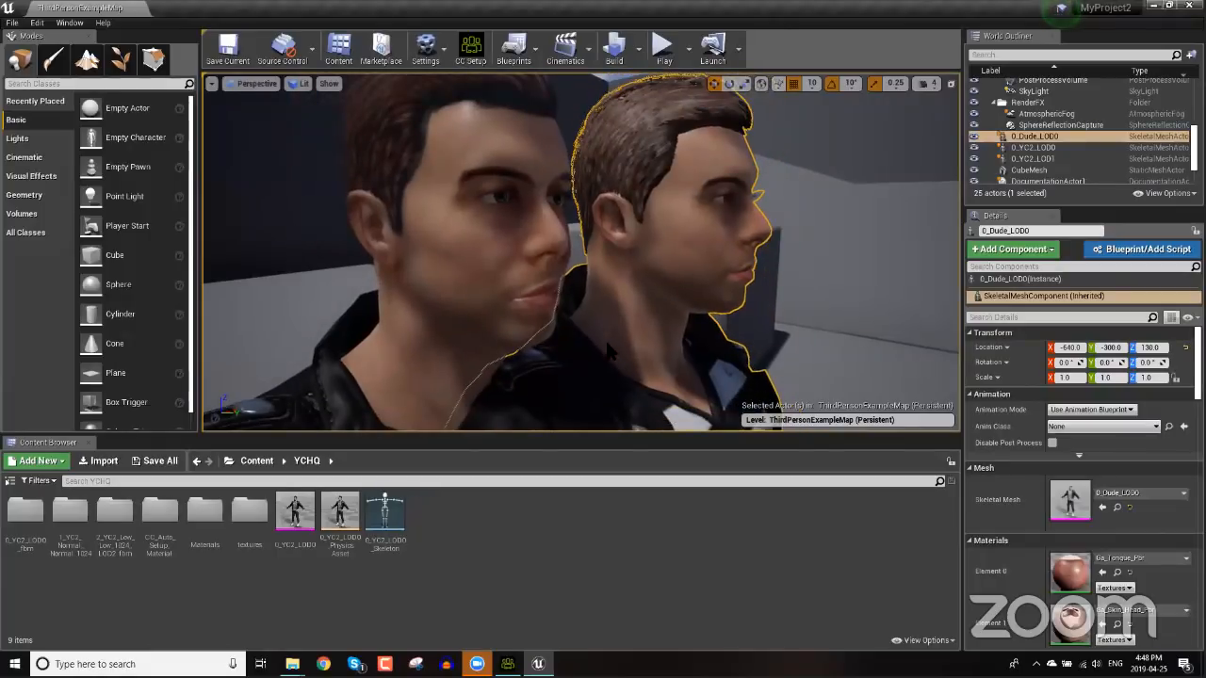
scroll(600, 327, "up", 5)
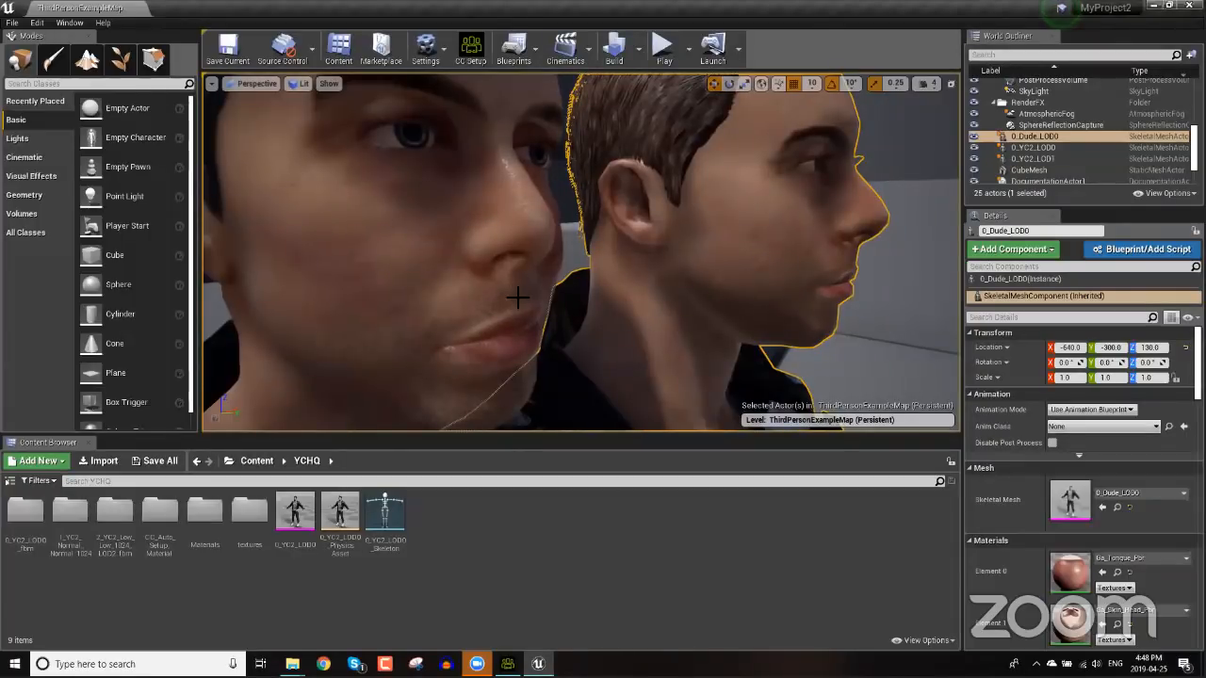
scroll(517, 297, "down", 3)
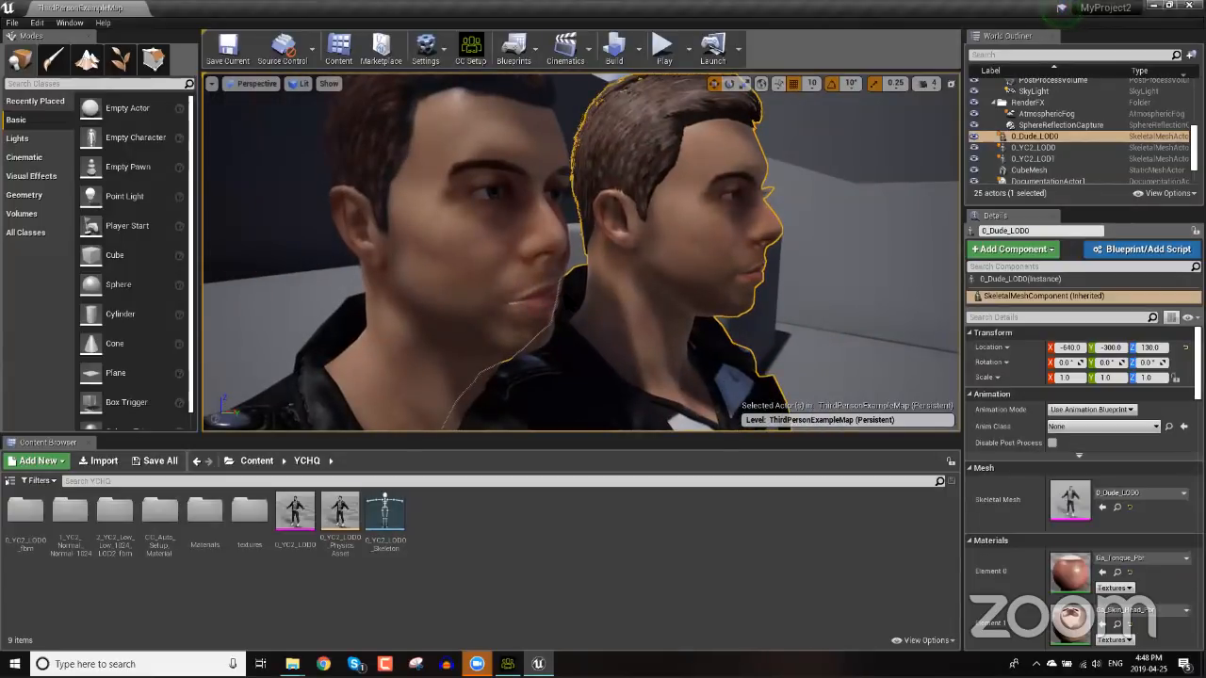
left_click_drag(568, 258, 431, 258, "alt")
scroll(543, 259, "up", 5)
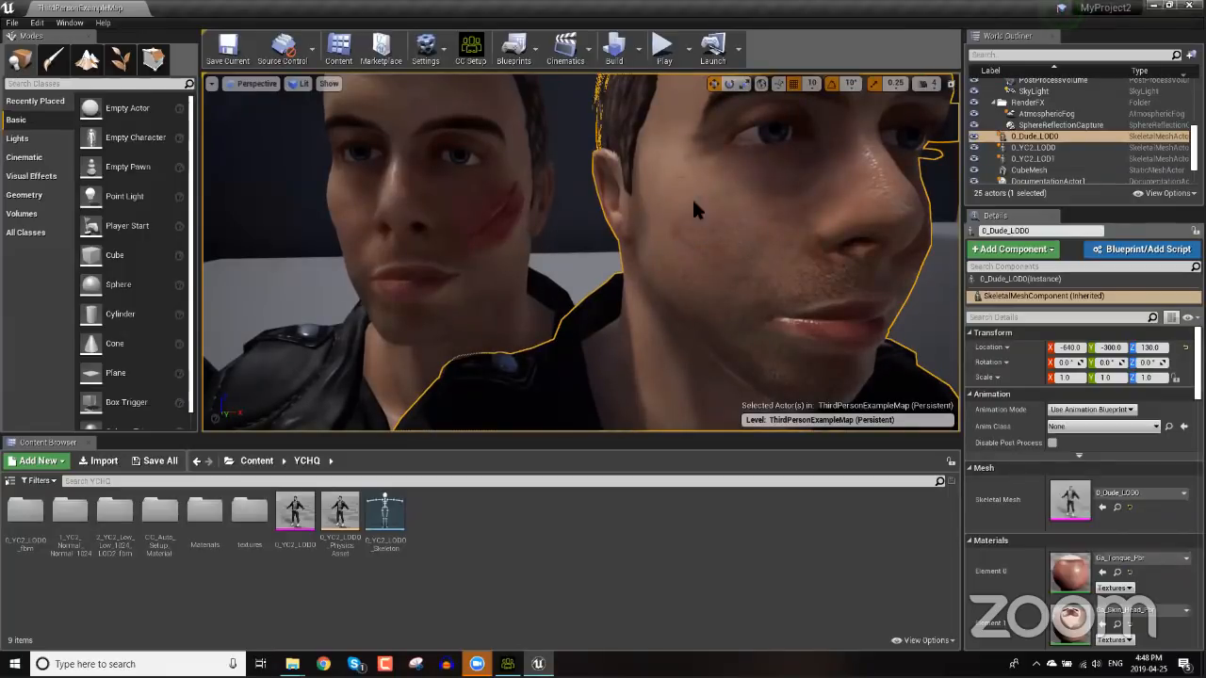
scroll(461, 260, "up", 4)
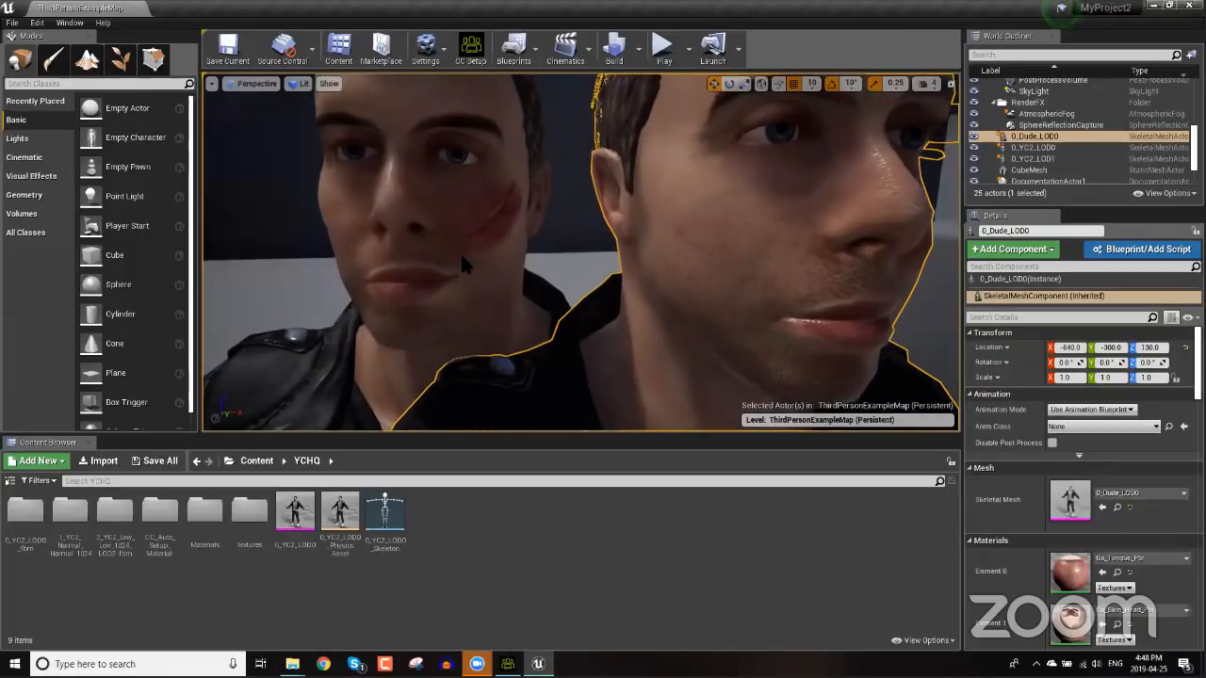
- Examine the neighbouring character's face up close, and switch to Character Creator to examine the avatar's face at close range
scroll(462, 256, "up", 2)
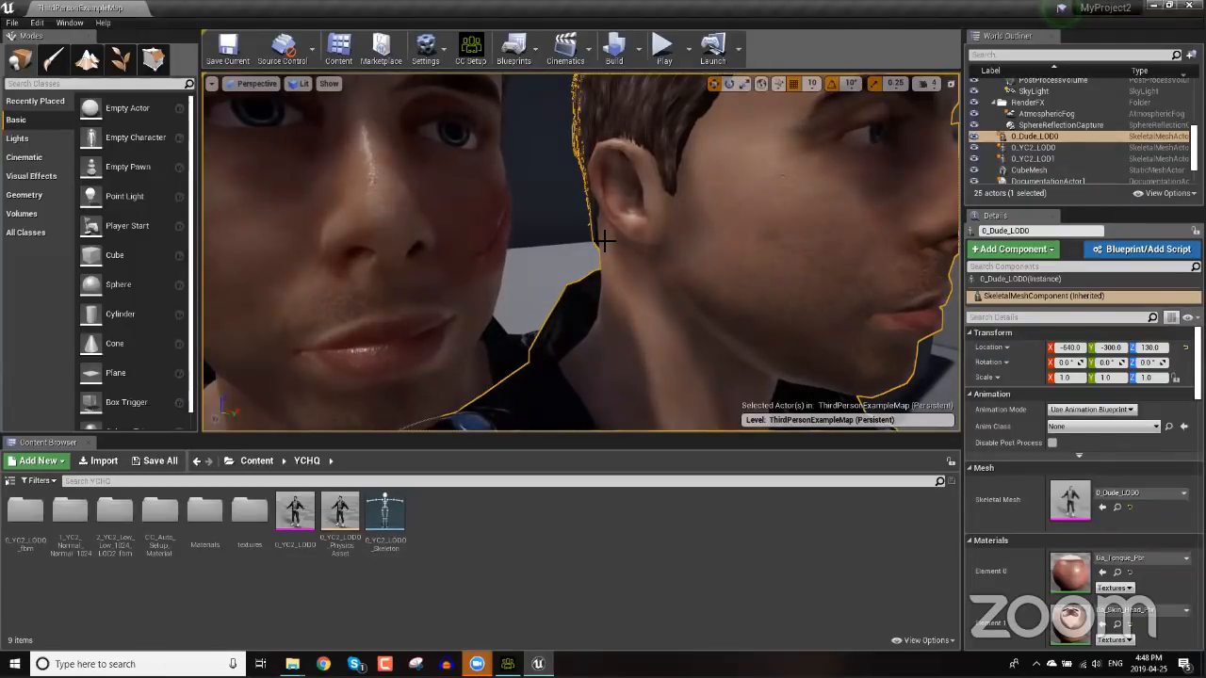
left_click_drag(605, 241, 605, 241)
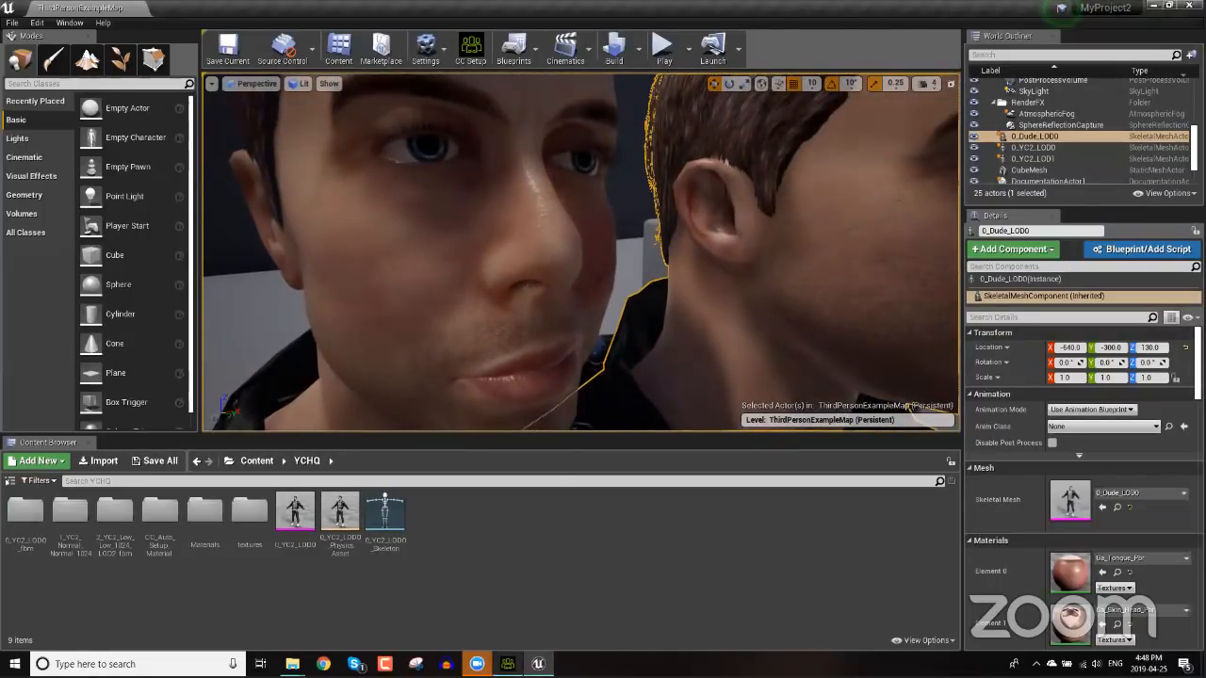
left_click(507, 663)
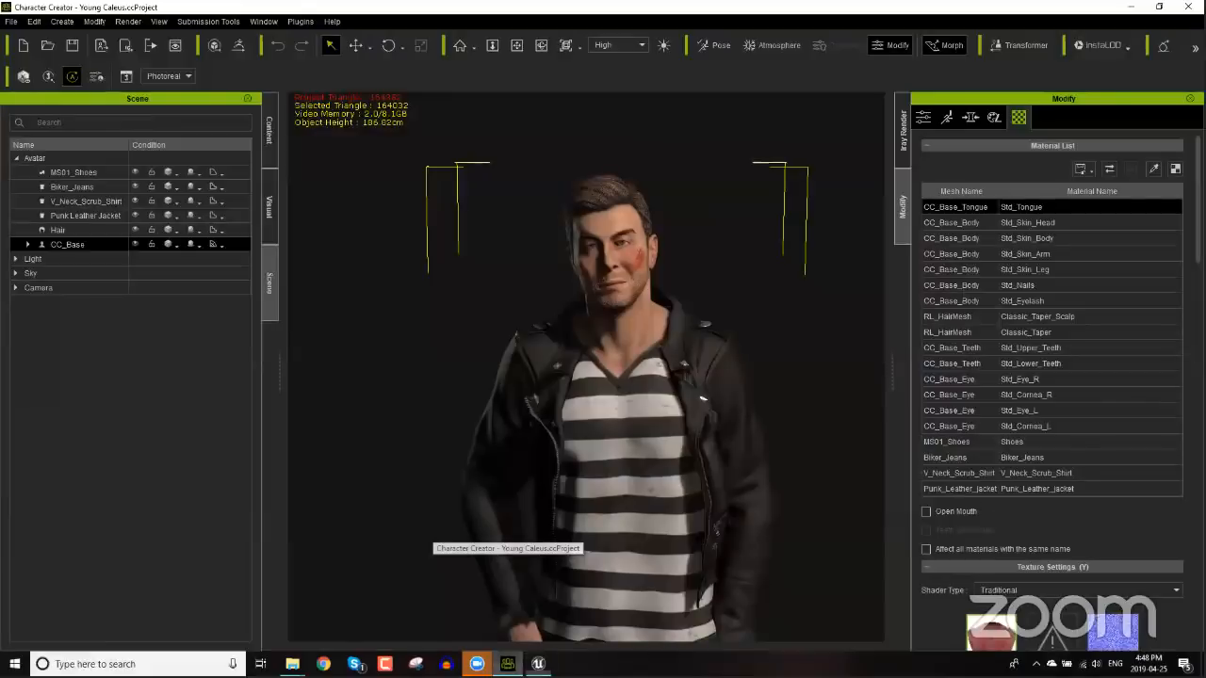
right_click_drag(509, 314, 624, 279)
middle_click_drag(614, 309, 597, 358)
scroll(599, 301, "up", 1)
scroll(600, 300, "up", 3)
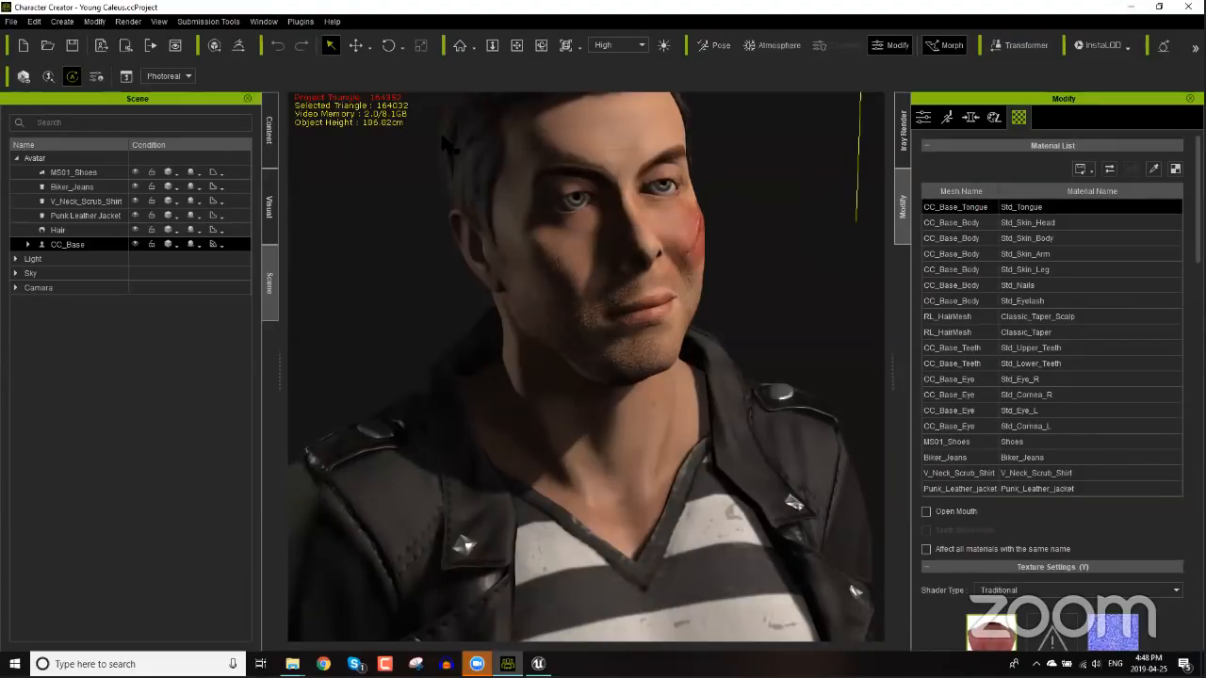
- Start an FBX clothed-character export with the Unreal preset, Include Motion off and Delete Hidden Mesh on, checking the advanced settings before proceeding
left_click(10, 20)
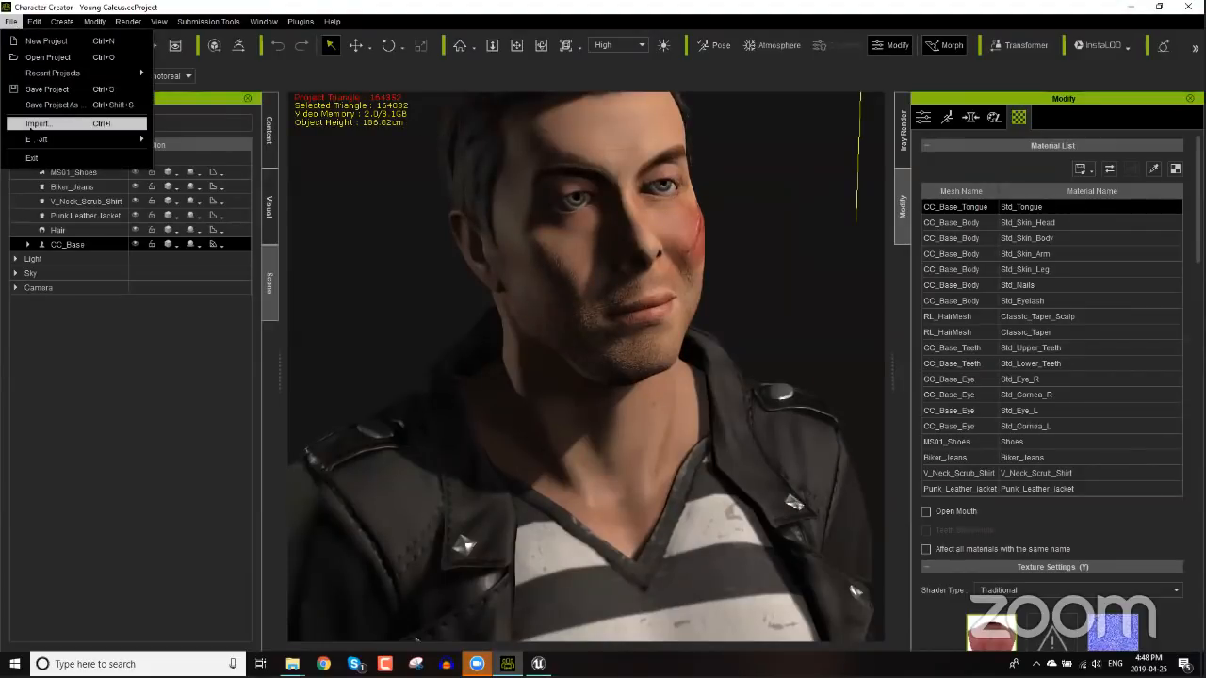
mouse_move(37, 140)
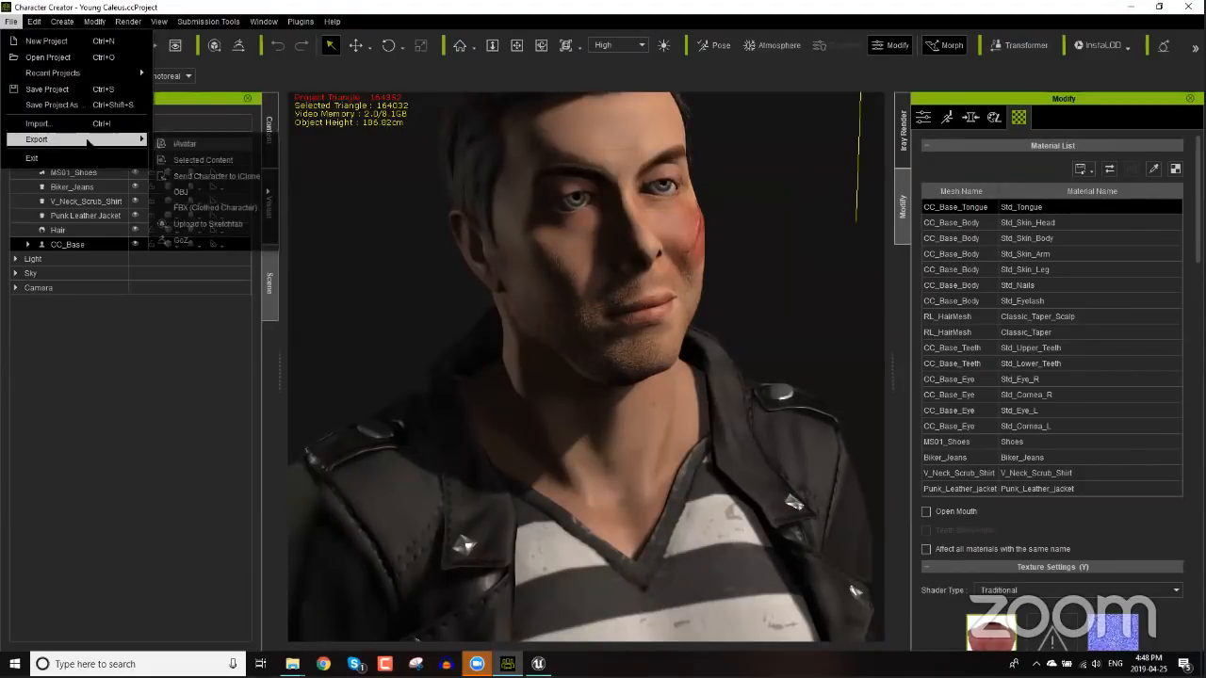
left_click(198, 205)
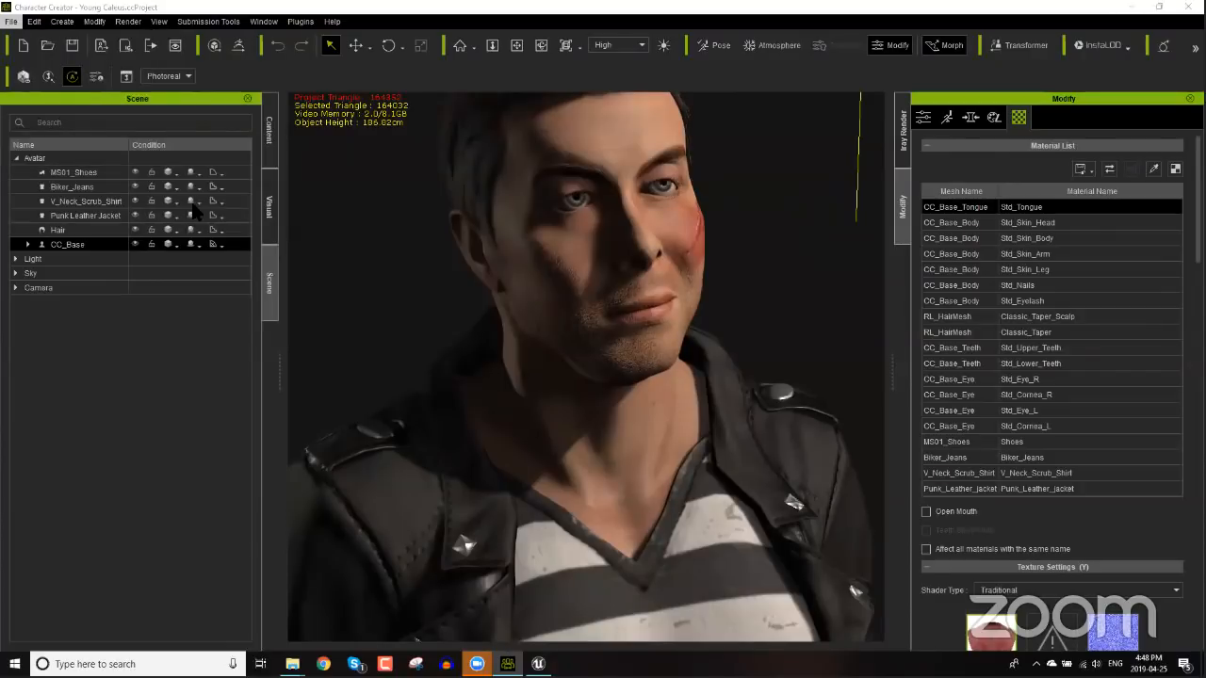
left_click(204, 137)
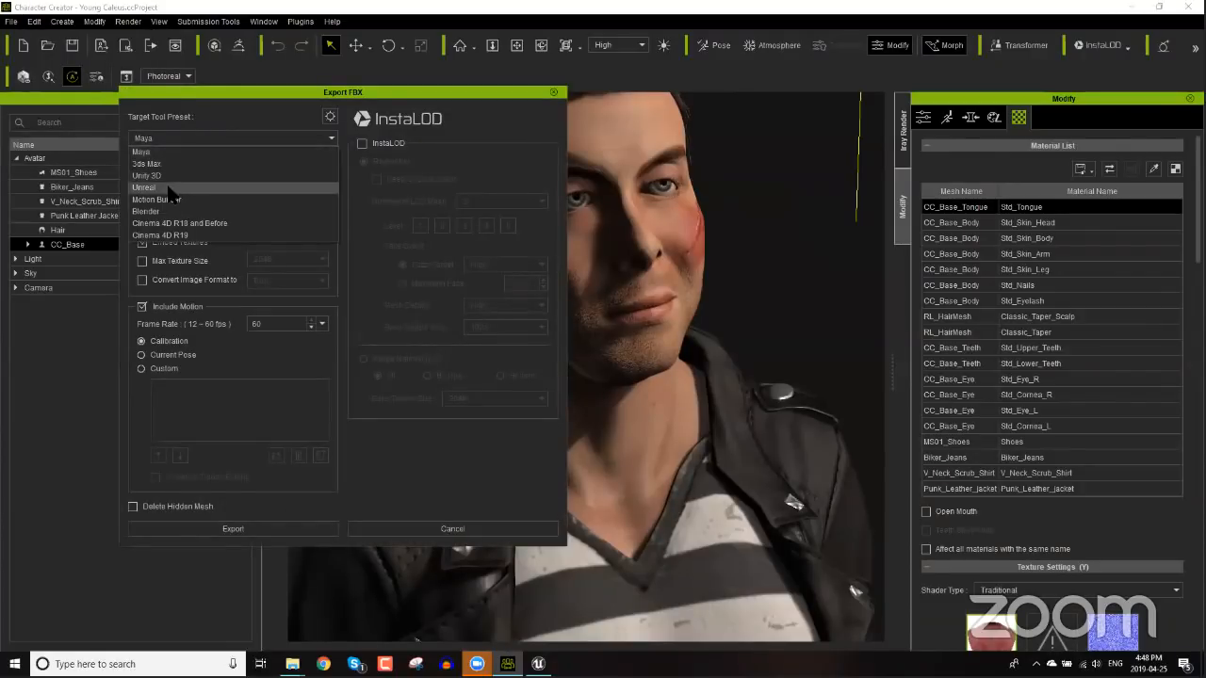
left_click(170, 188)
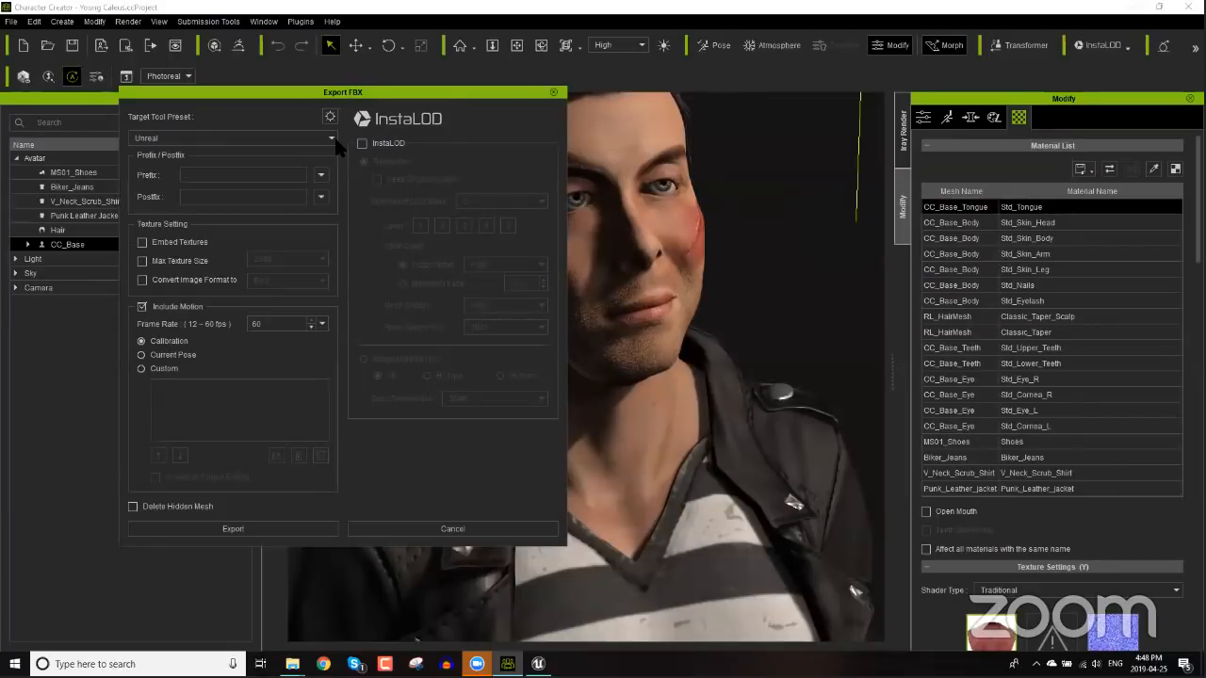
left_click(179, 307)
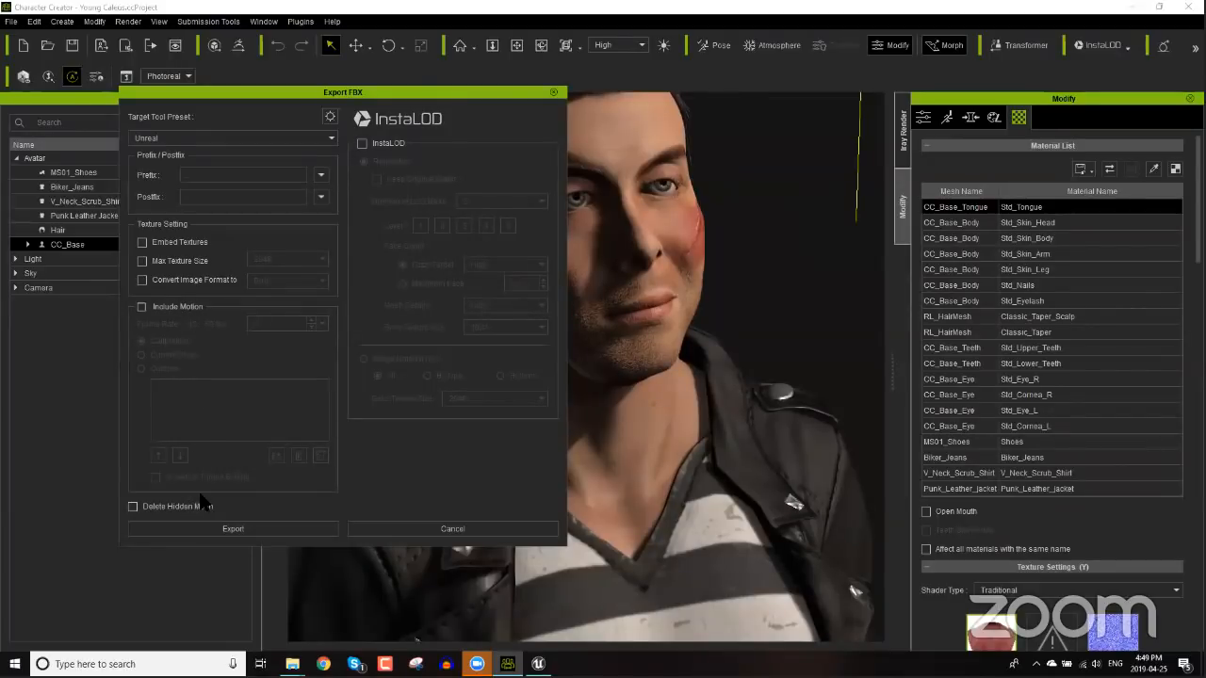
left_click(330, 117)
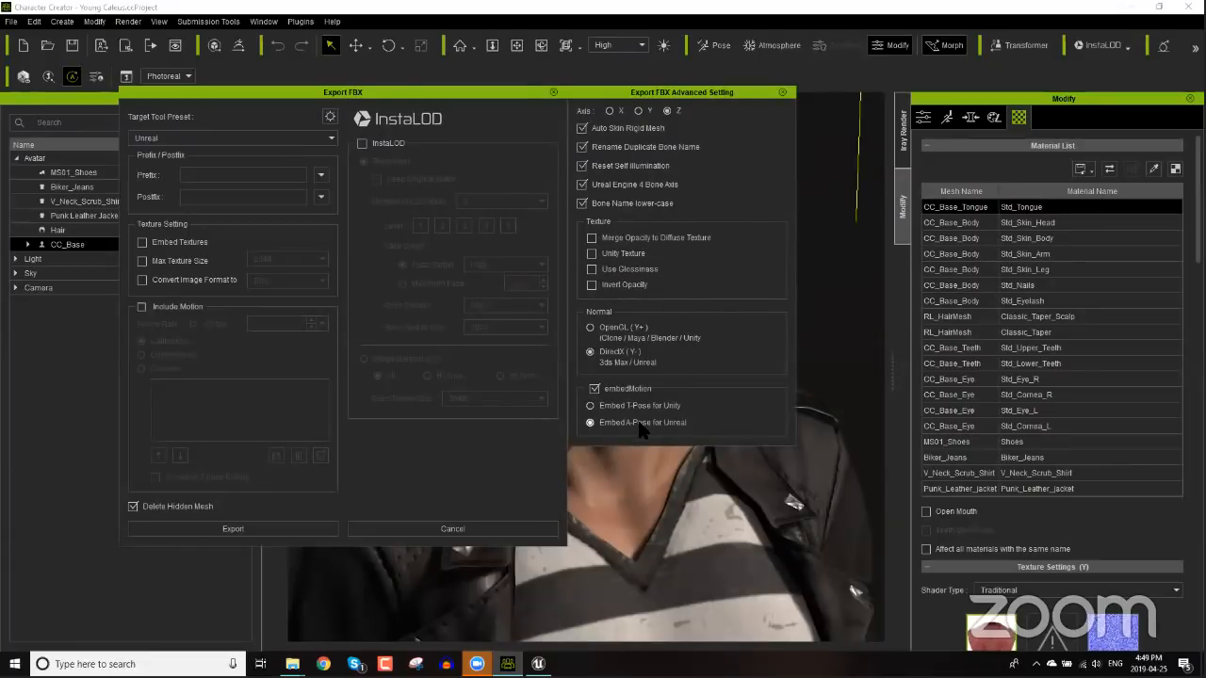
left_click(782, 92)
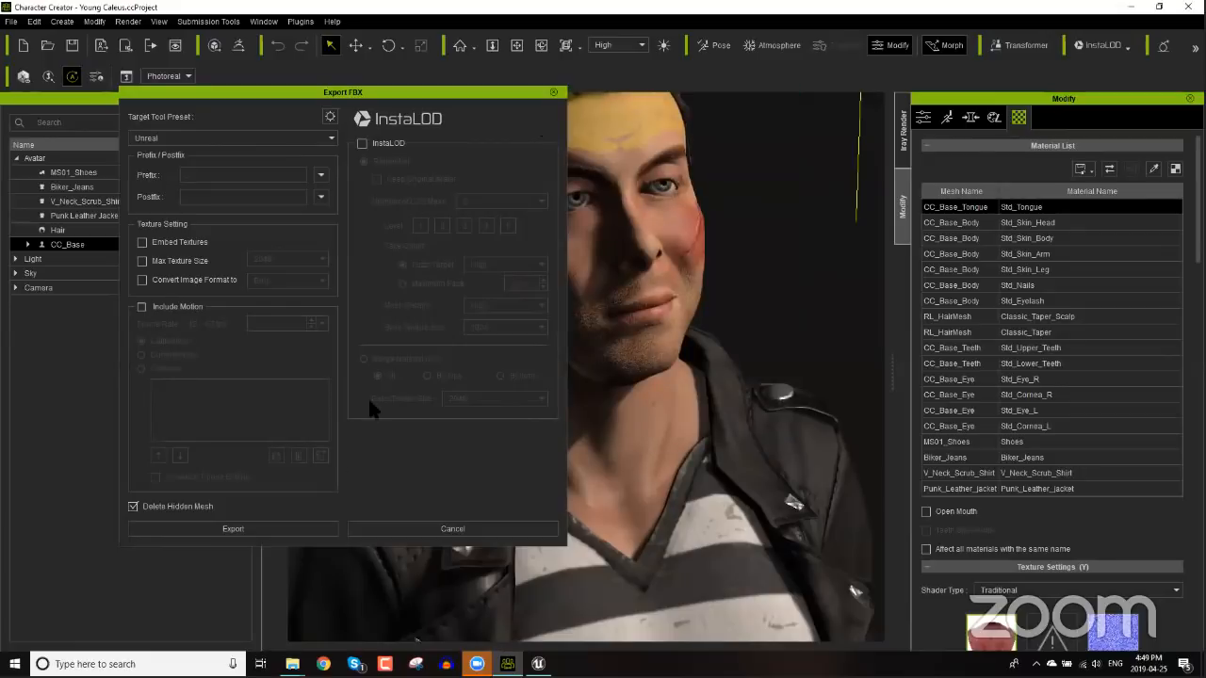
left_click(276, 528)
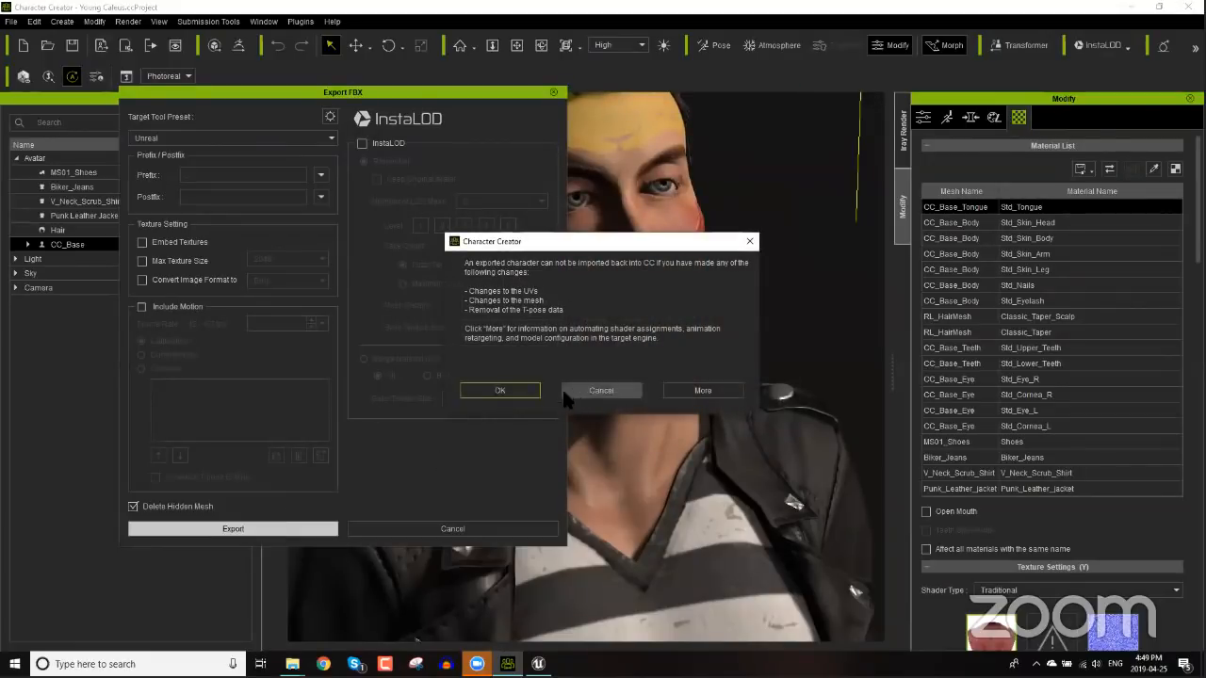
left_click(509, 392)
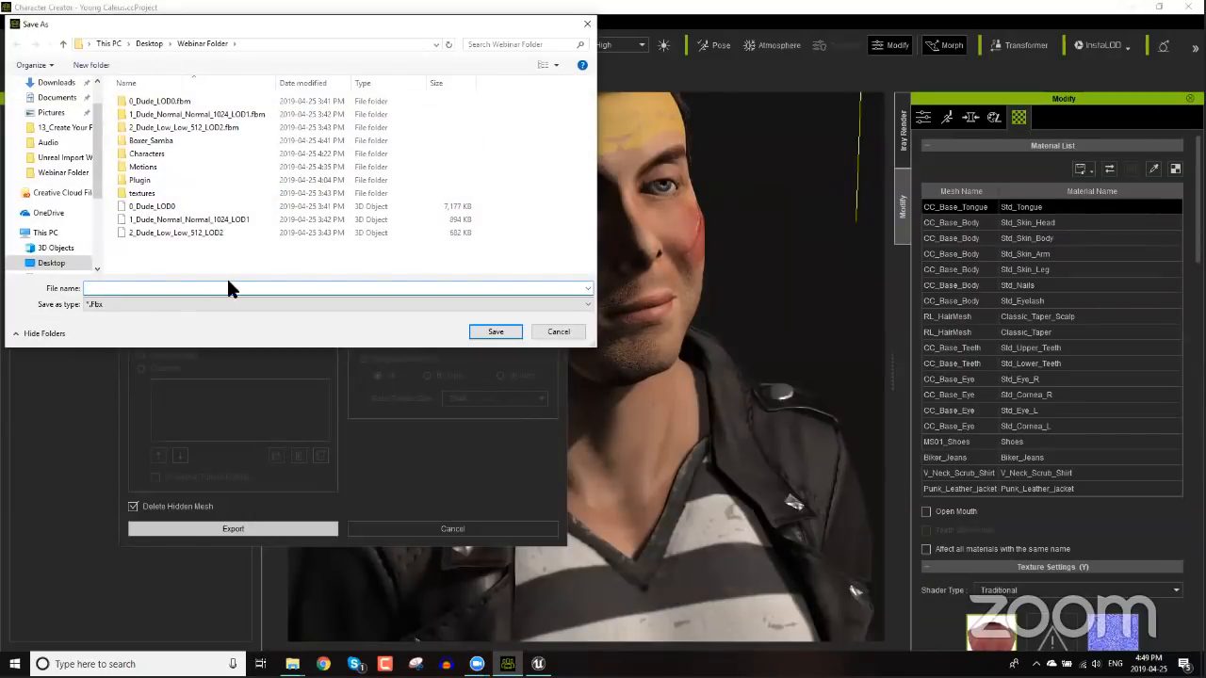
type("test")
key("BackSpace")
key("BackSpace")
key("BackSpace")
key("BackSpace")
- Create a folder named Test inside Webinar Folder and export the character into it as Test_Dude
left_click(91, 64)
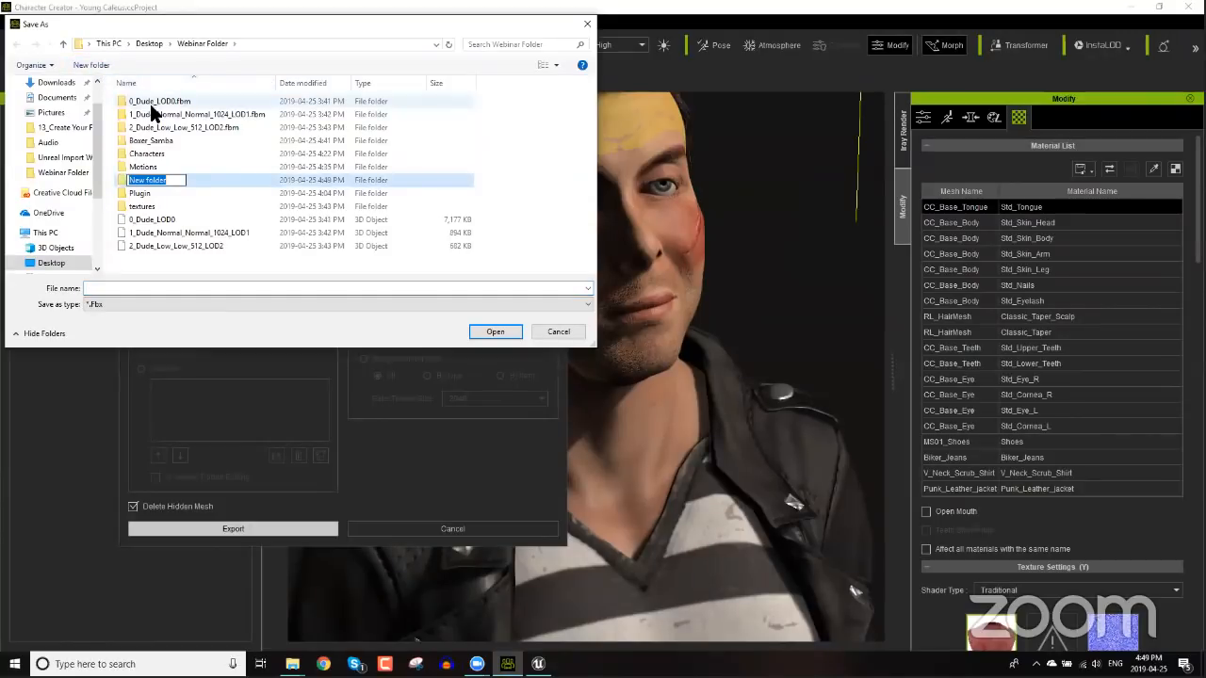
type("Test")
key("Return")
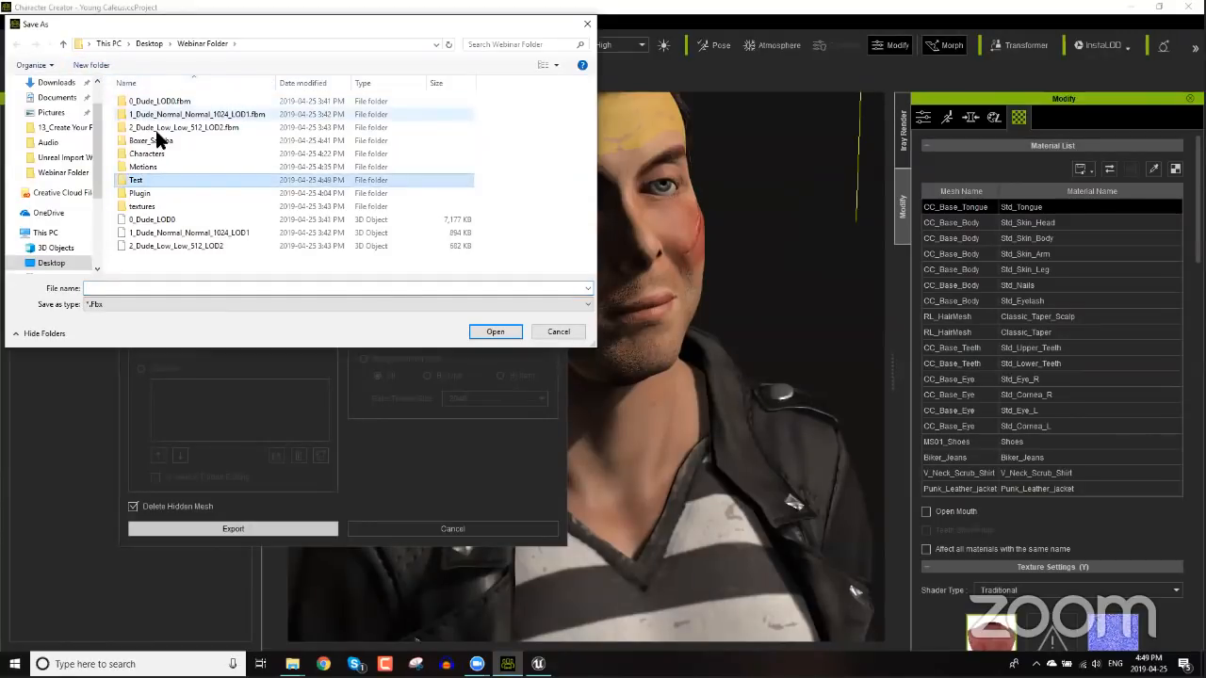
double_click(137, 180)
left_click(158, 287)
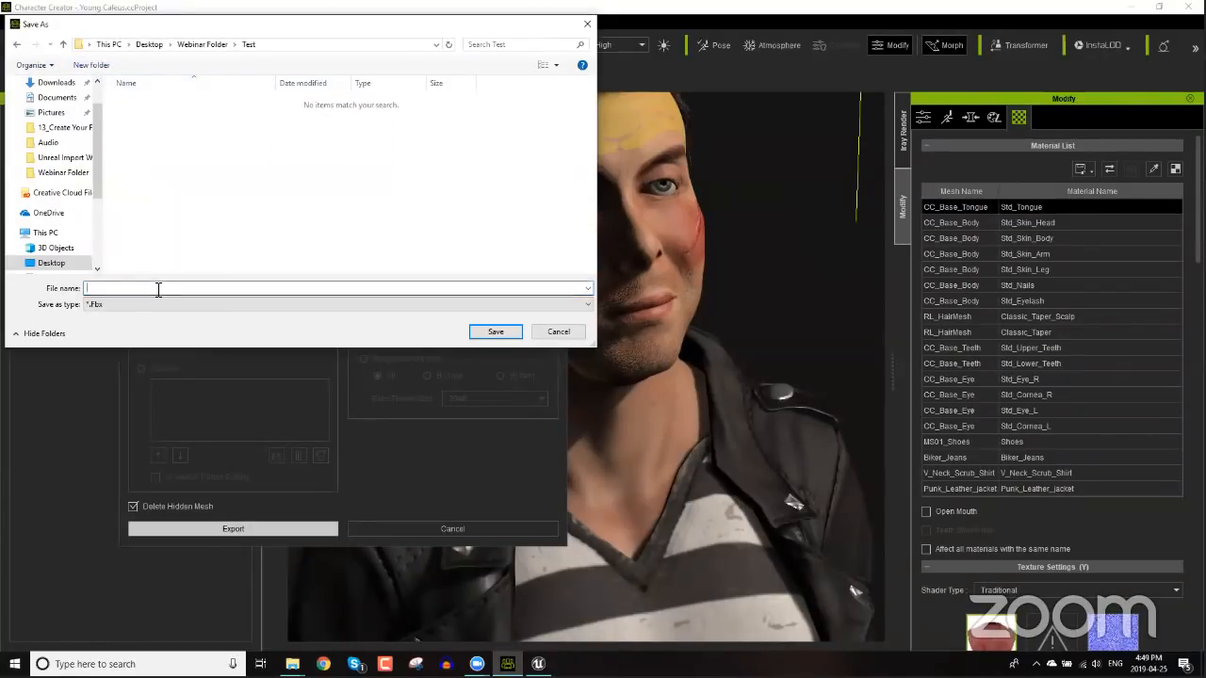
type("Test_Dude")
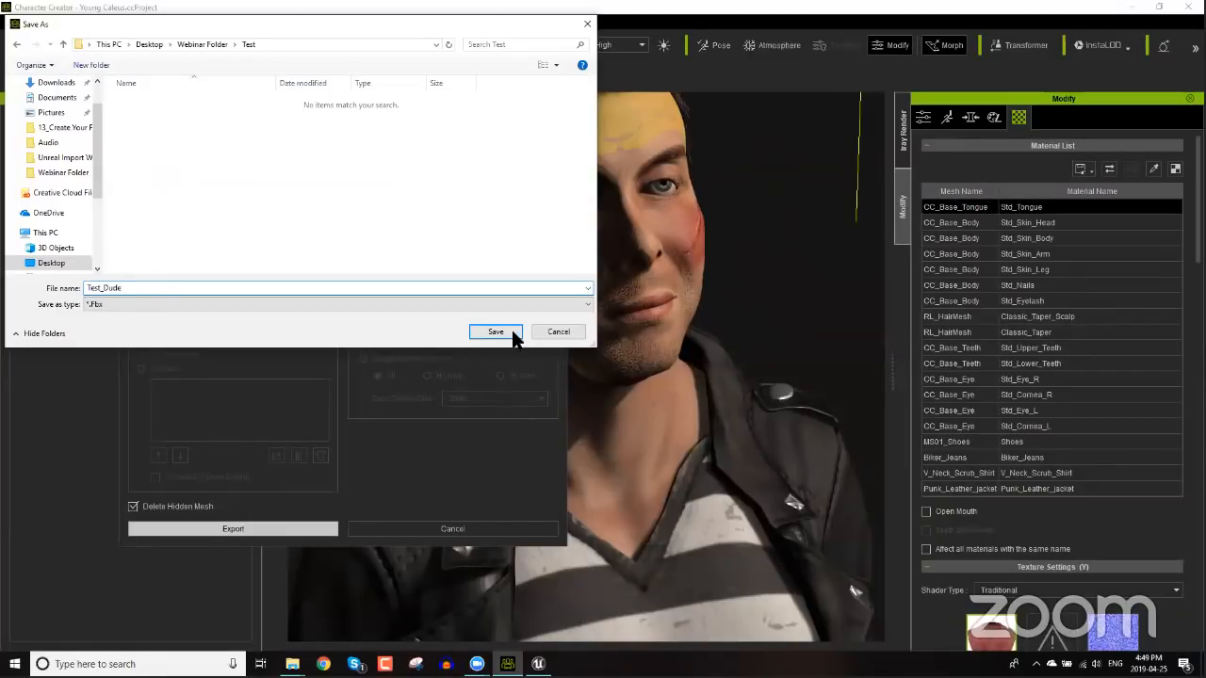
left_click(509, 335)
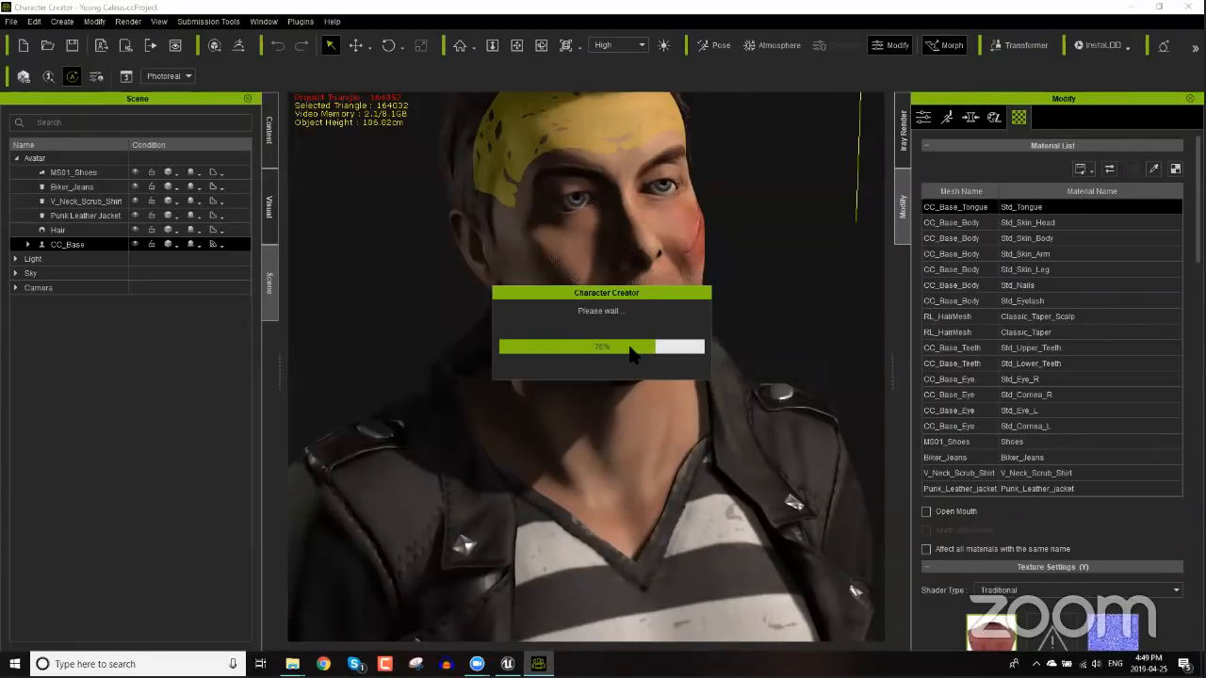
- Switch to MyProject2 in Unreal Editor and preview the Boxing_Face_Anim animation from the Boxer folder, closing it when done
left_click(510, 665)
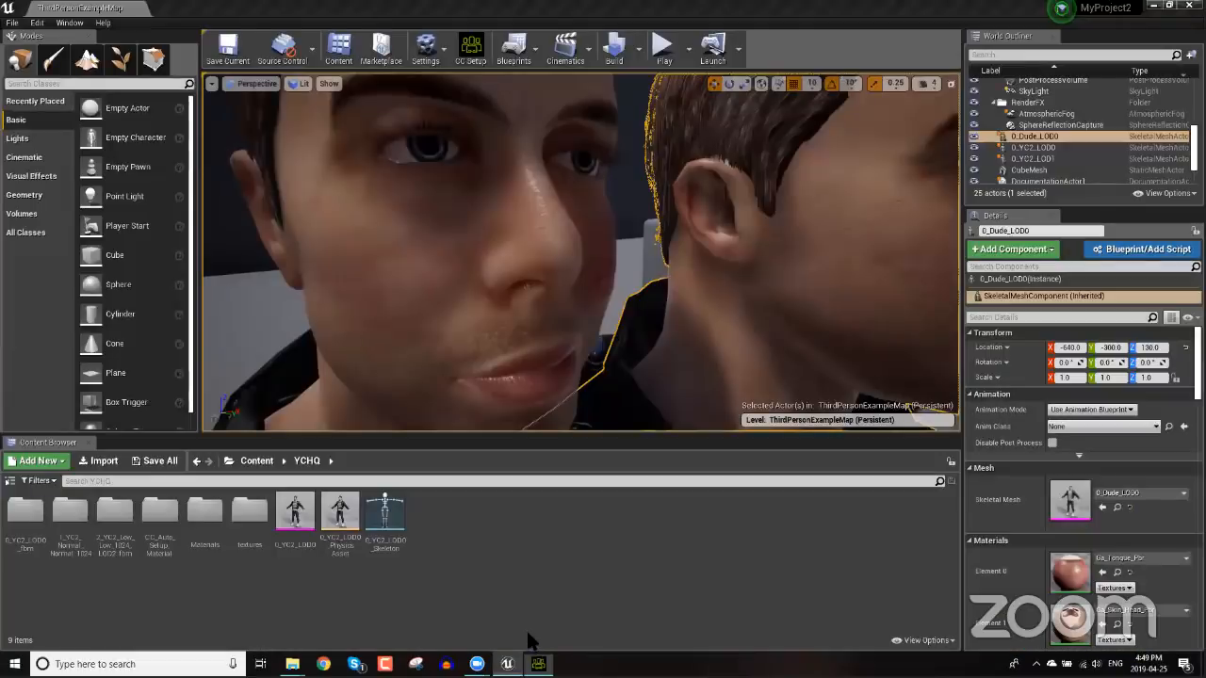
left_click(257, 461)
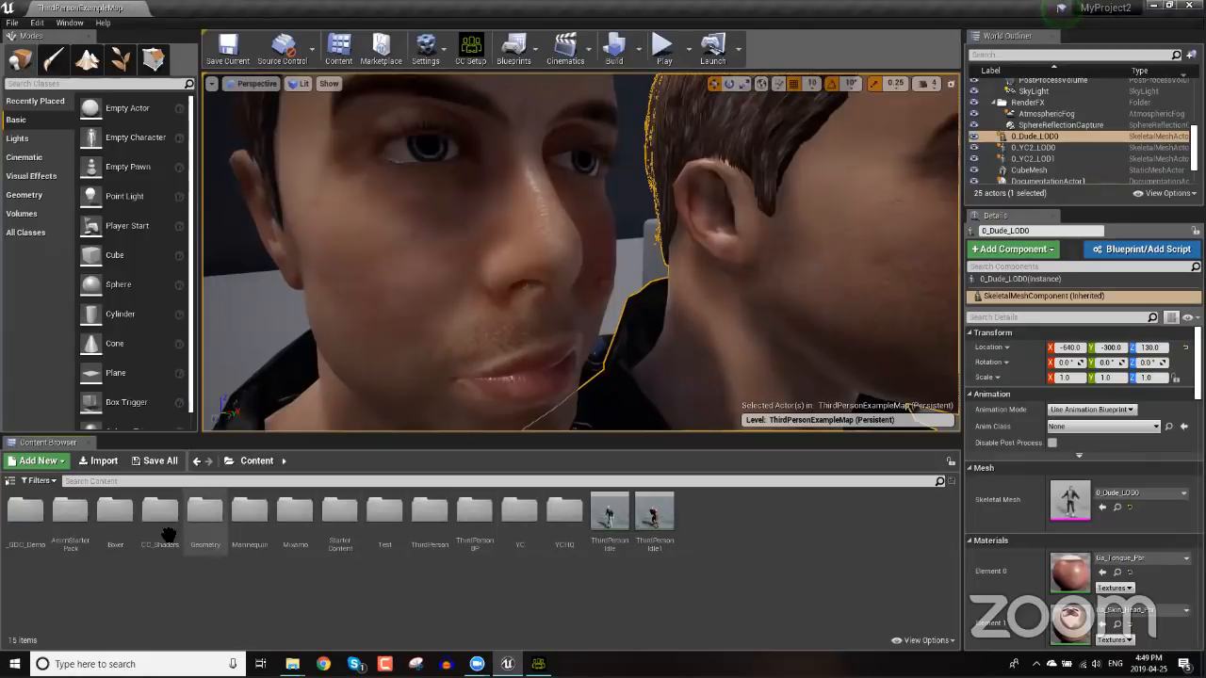
double_click(121, 526)
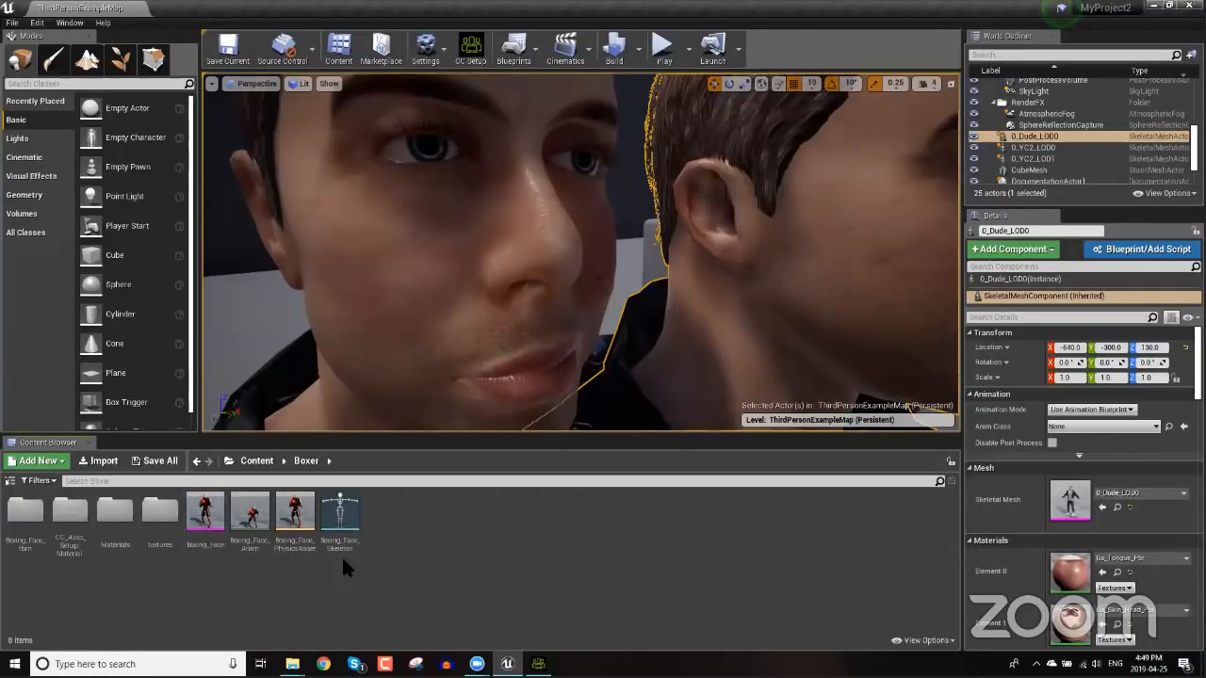
double_click(256, 517)
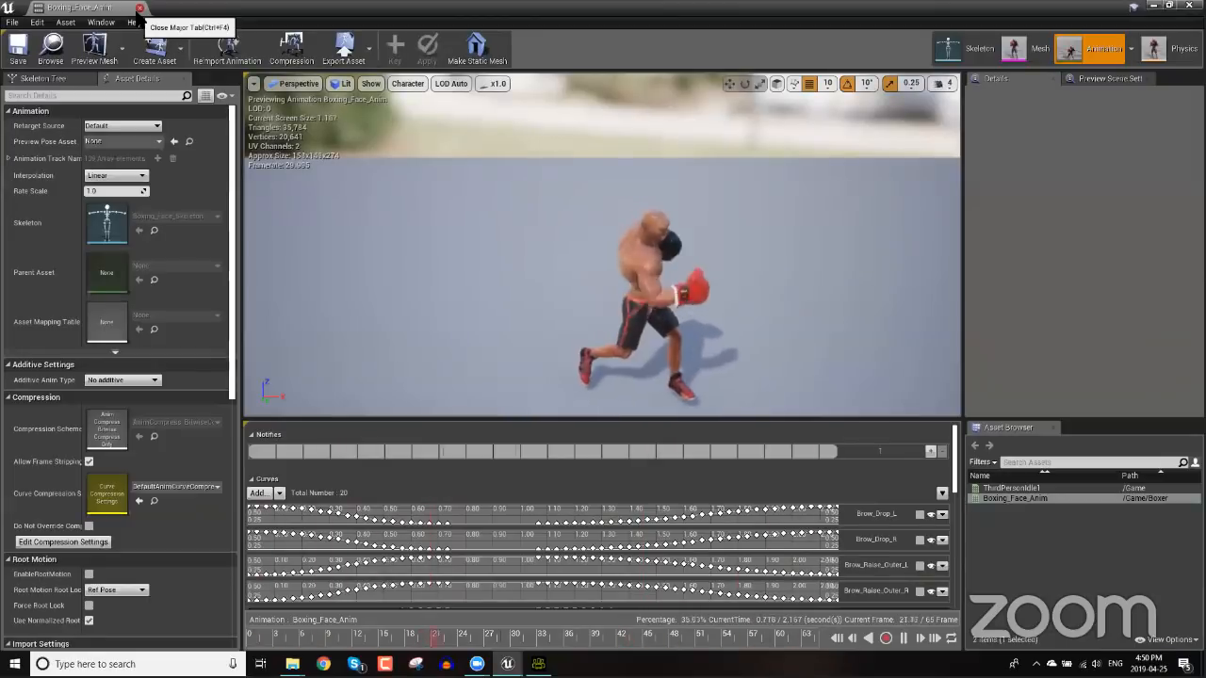
left_click(139, 7)
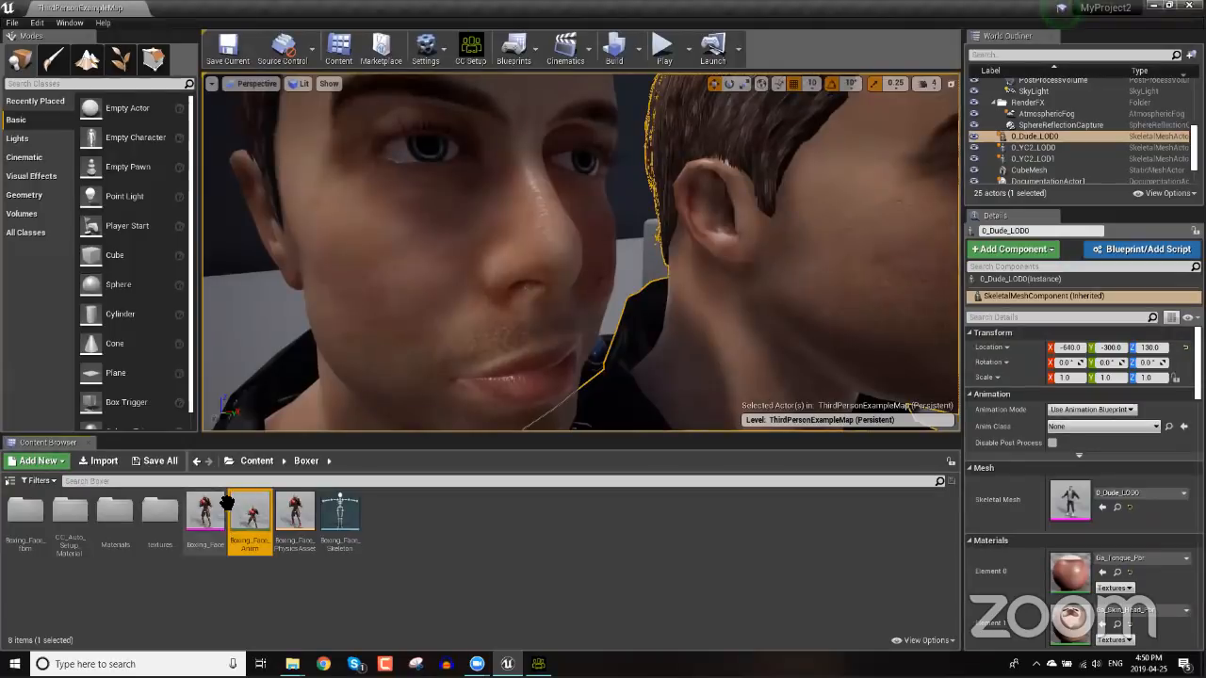
- Preview the ThirdPersonIdle1 animation from the Content folder, examine the boxer's pose up close from the front, and close the preview
left_click(260, 462)
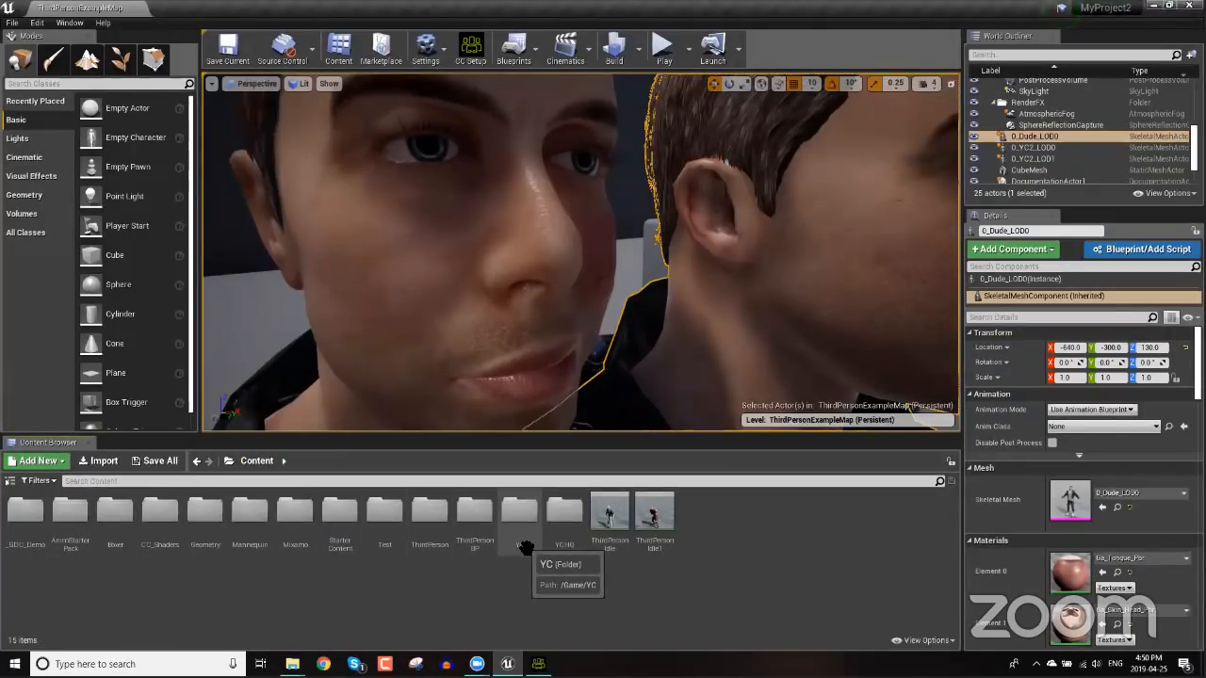
double_click(658, 517)
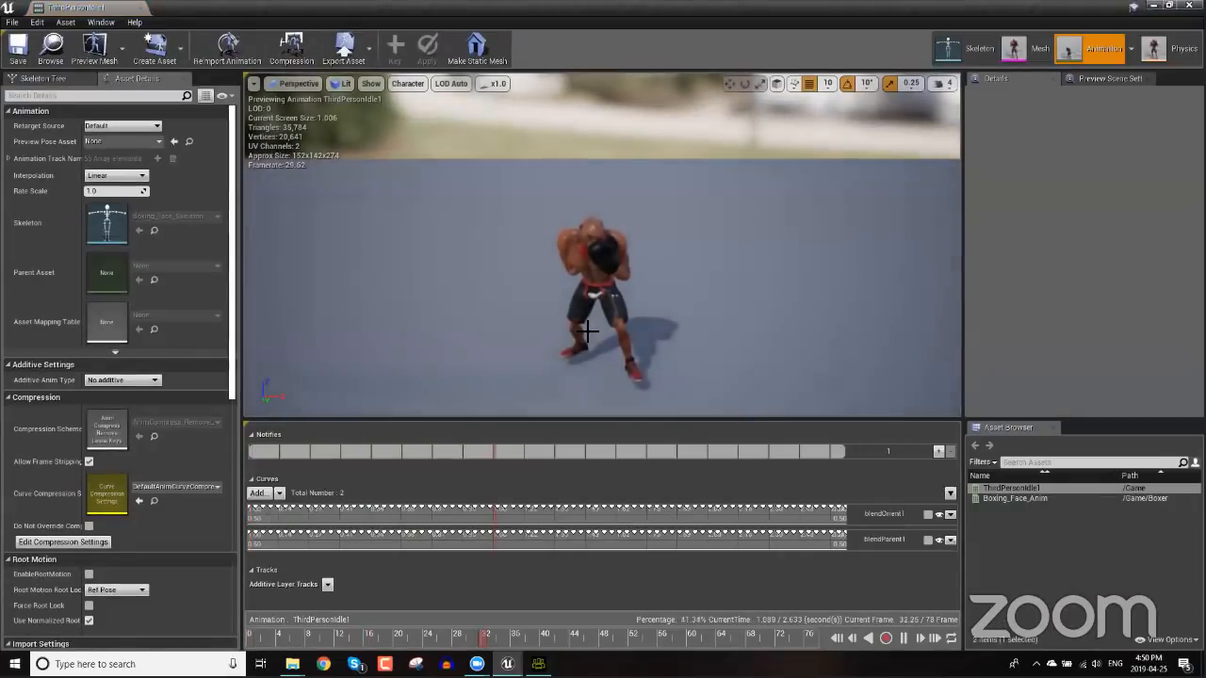
scroll(528, 338, "up", 5)
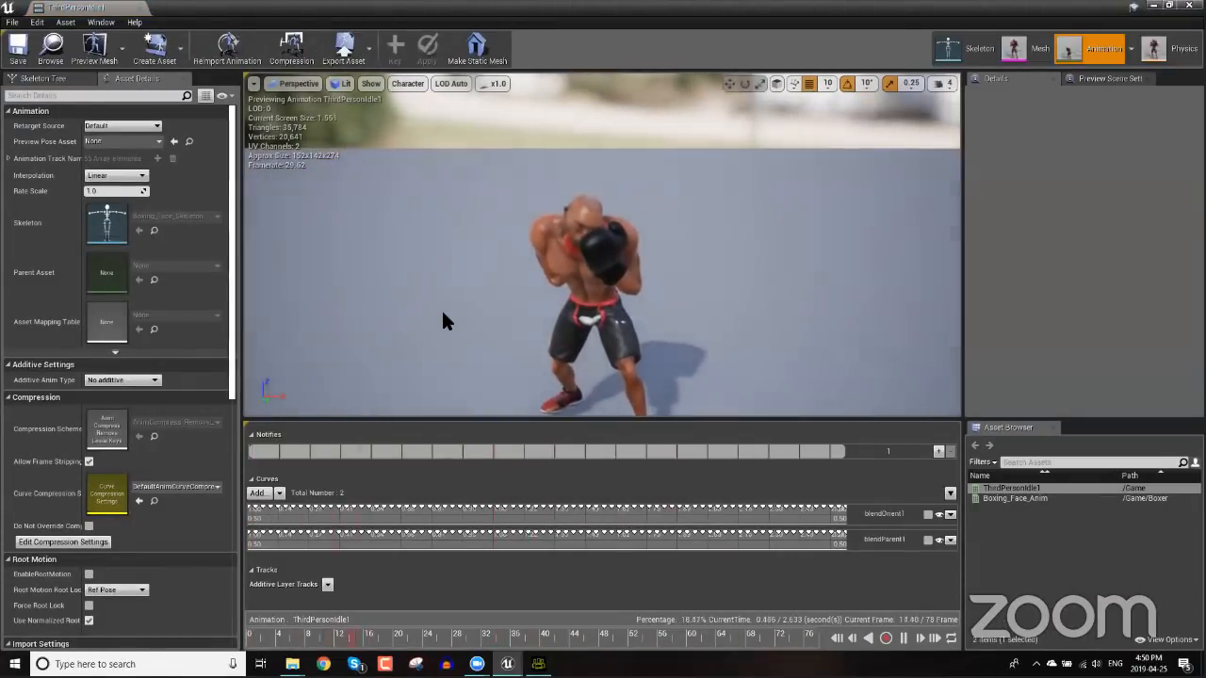
left_click_drag(443, 312, 457, 279, "alt")
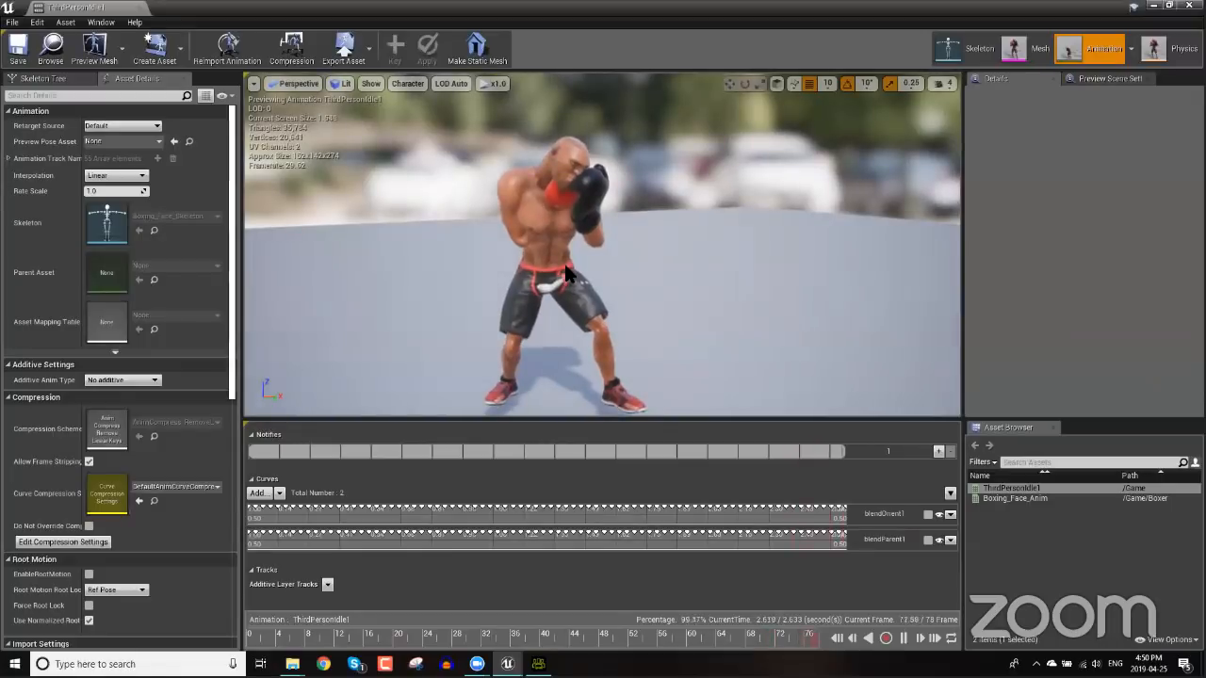
left_click_drag(547, 244, 551, 255, "alt")
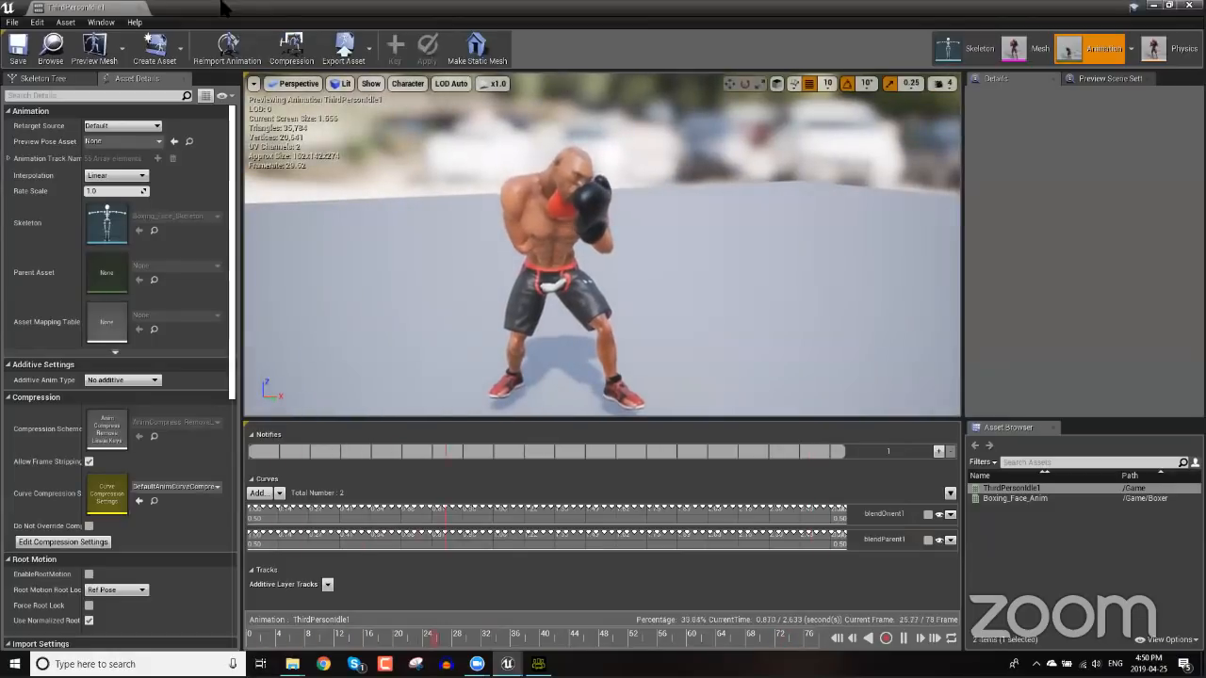
left_click(145, 7)
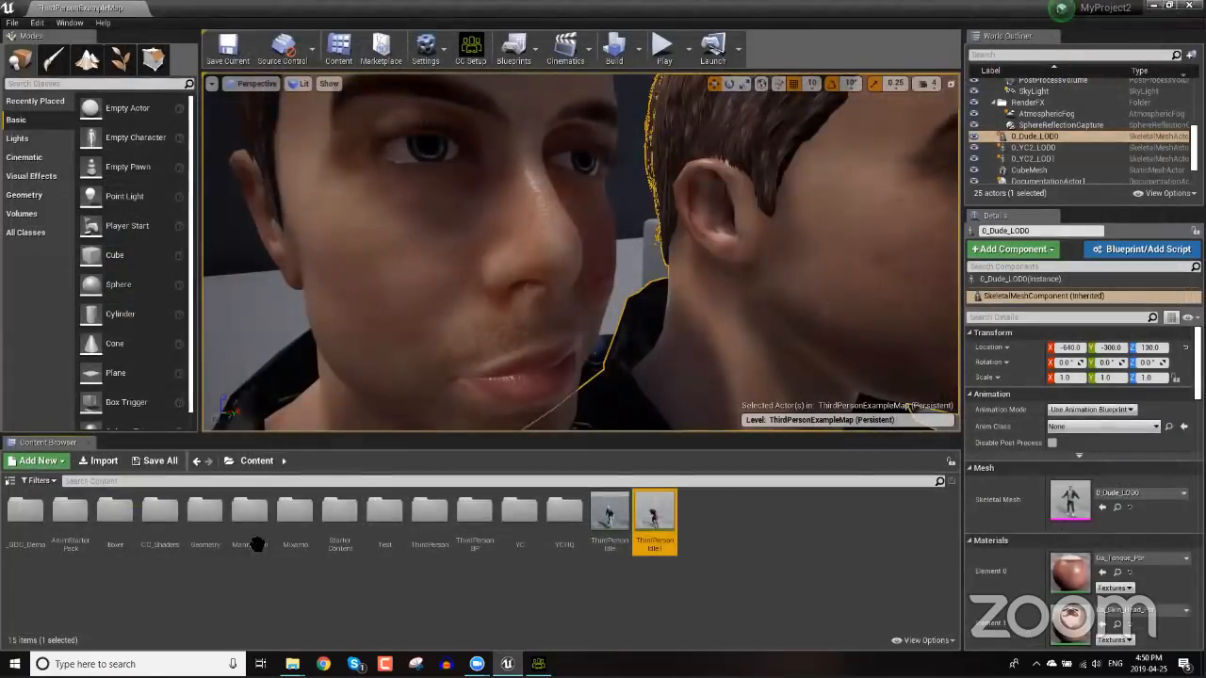
- Reopen Boxing_Face_Anim from the Boxer folder, examine the boxer's upper body and face up close, and close the animation
left_click(117, 523)
double_click(117, 524)
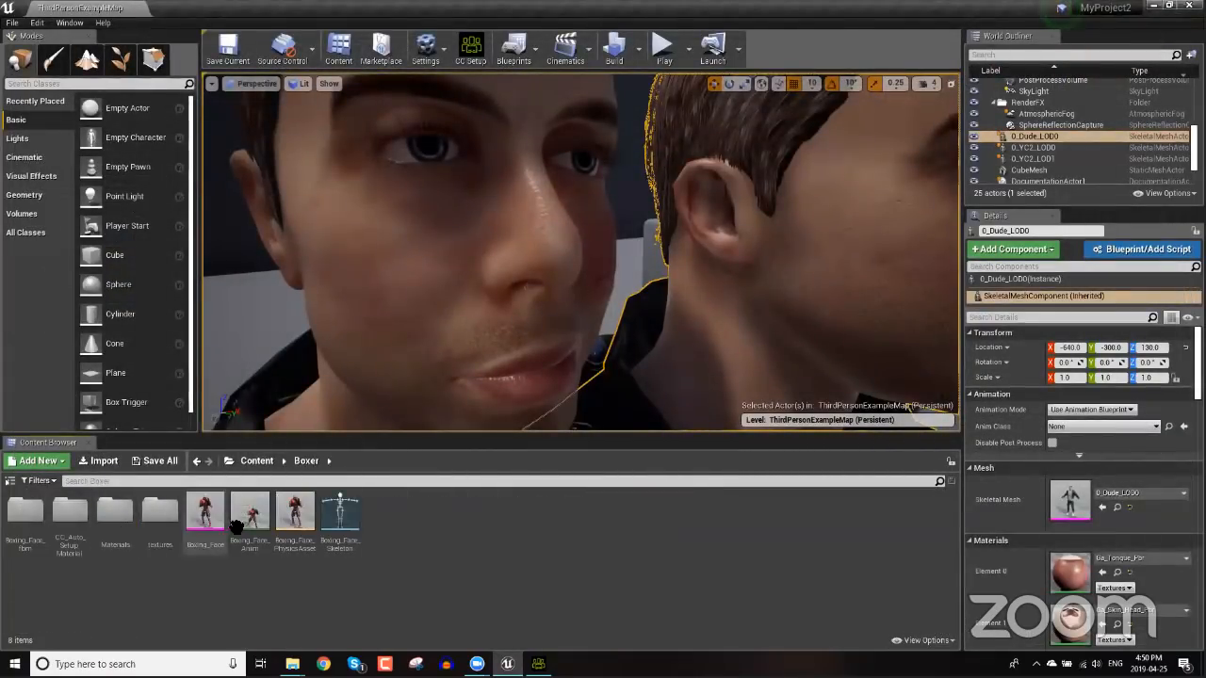
left_click(248, 524)
double_click(248, 524)
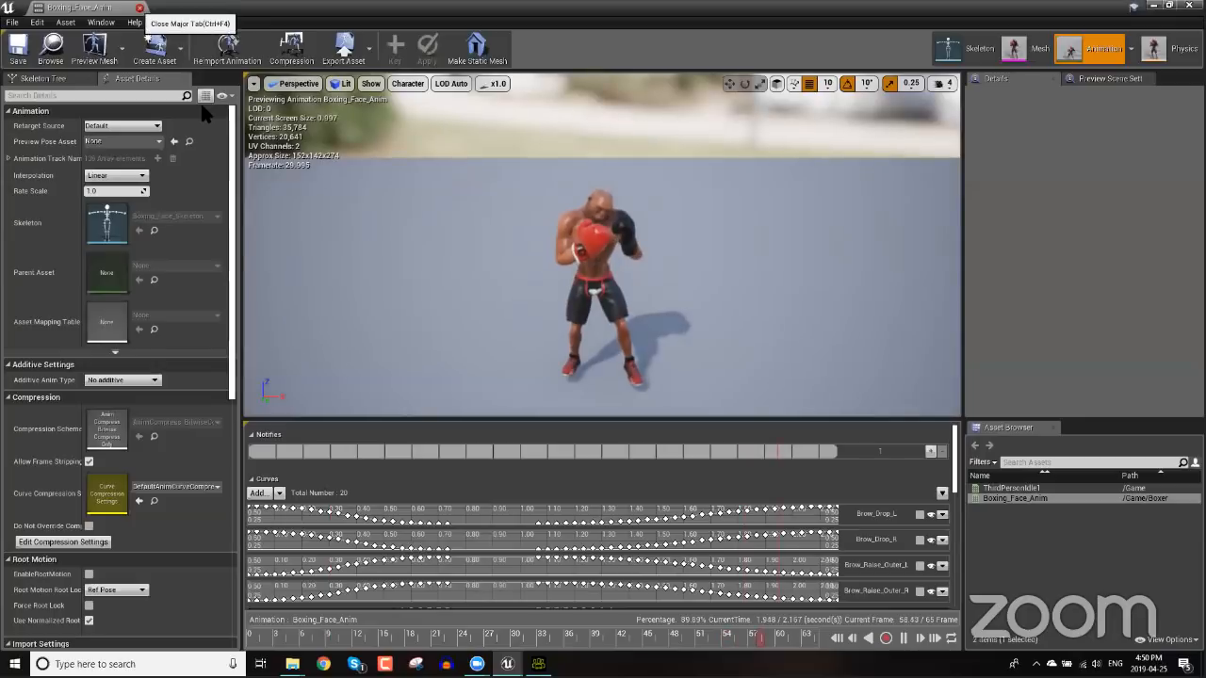
scroll(615, 294, "up", 5)
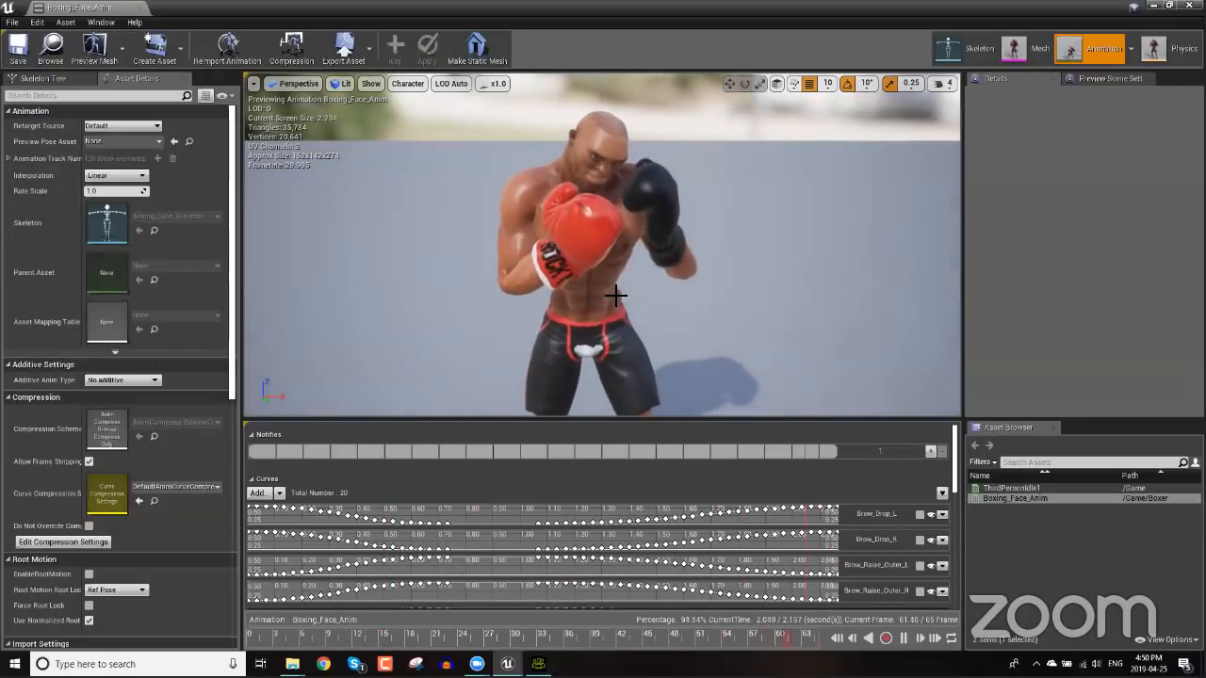
left_click_drag(684, 267, 689, 268, "alt")
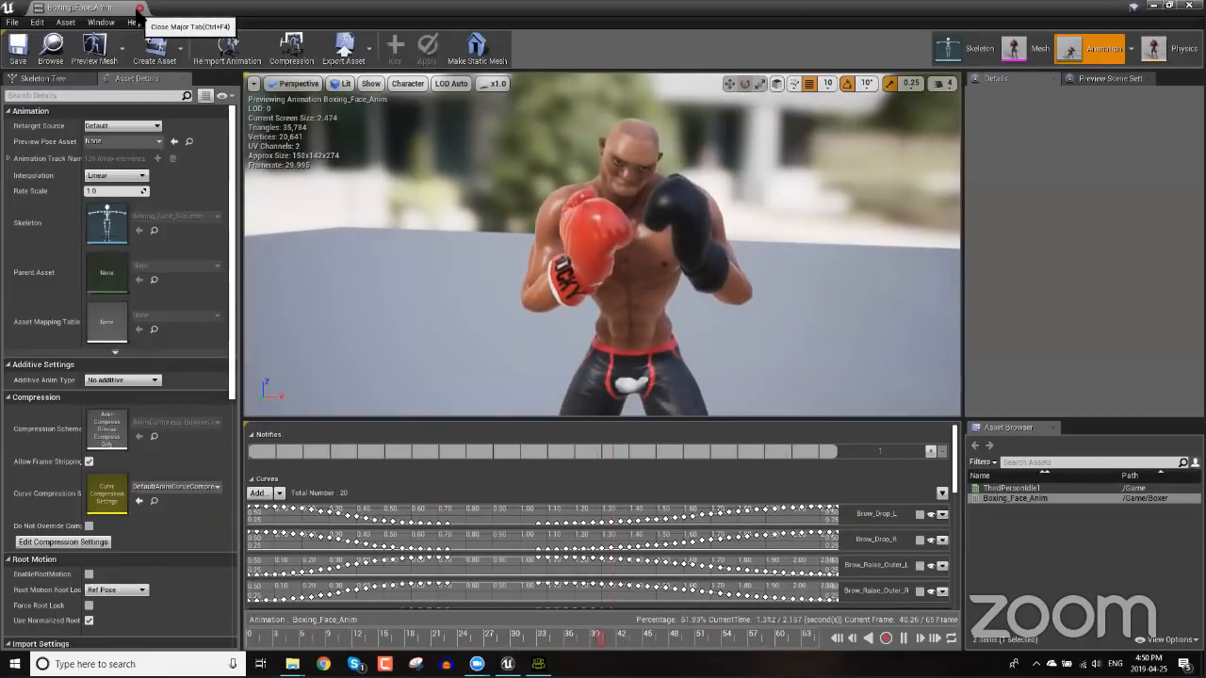
left_click(140, 8)
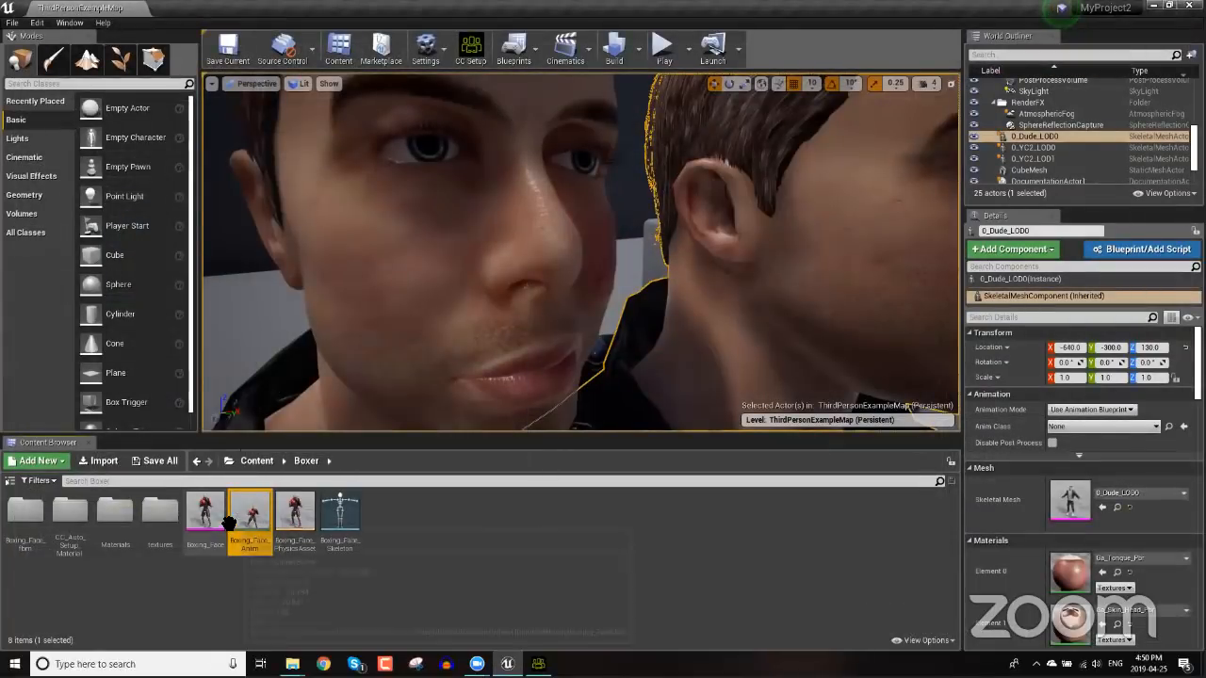
- Open the Boxing_Face mesh's skeleton, examine its Humanoid rig mapping in the Retarget Manager, and close both editors
left_click(207, 514)
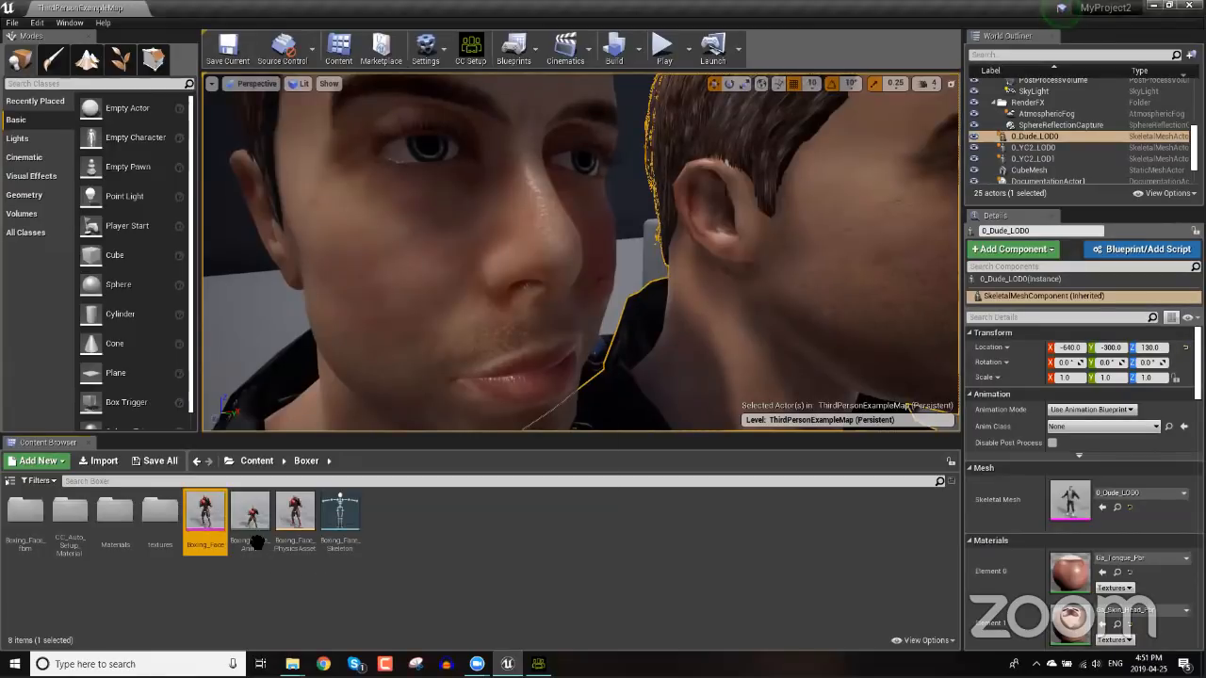
double_click(206, 516)
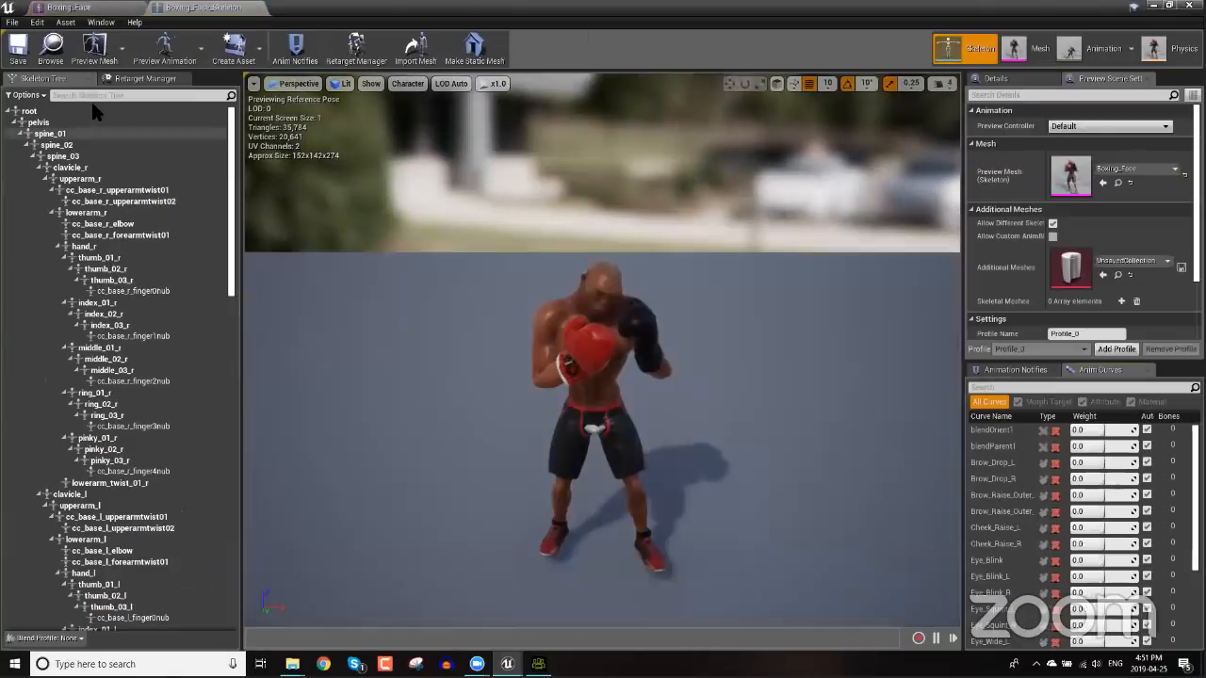
left_click(151, 81)
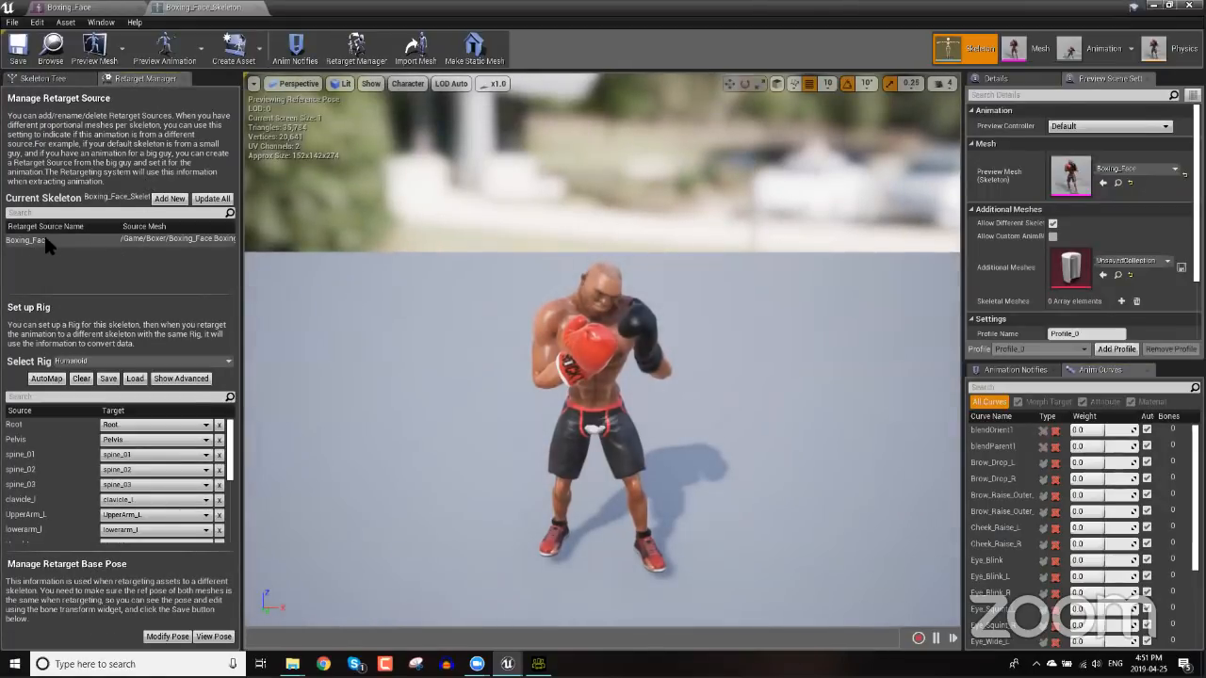
left_click(259, 8)
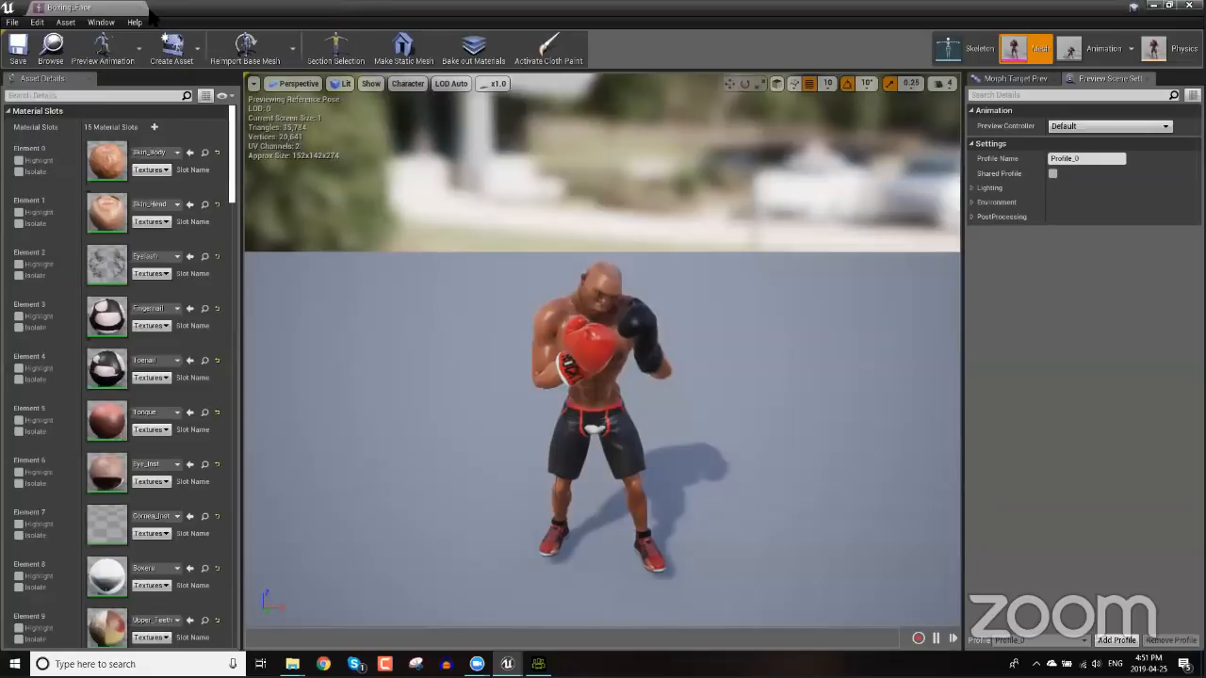
left_click(144, 11)
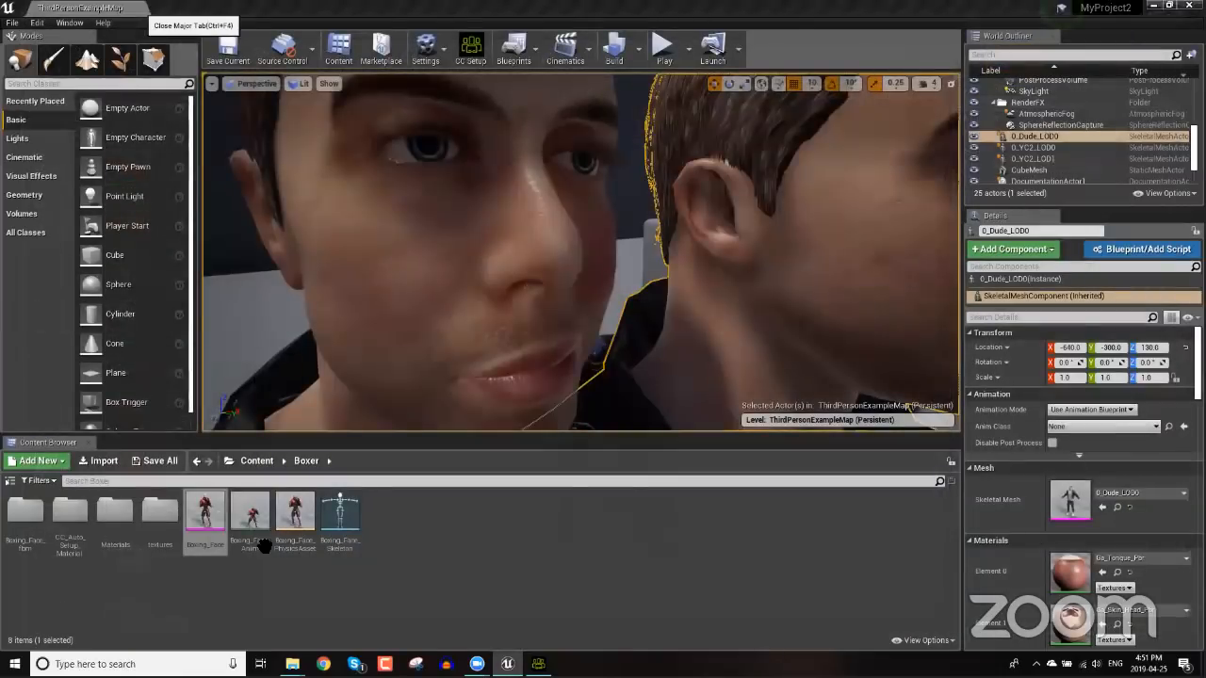
left_click(256, 461)
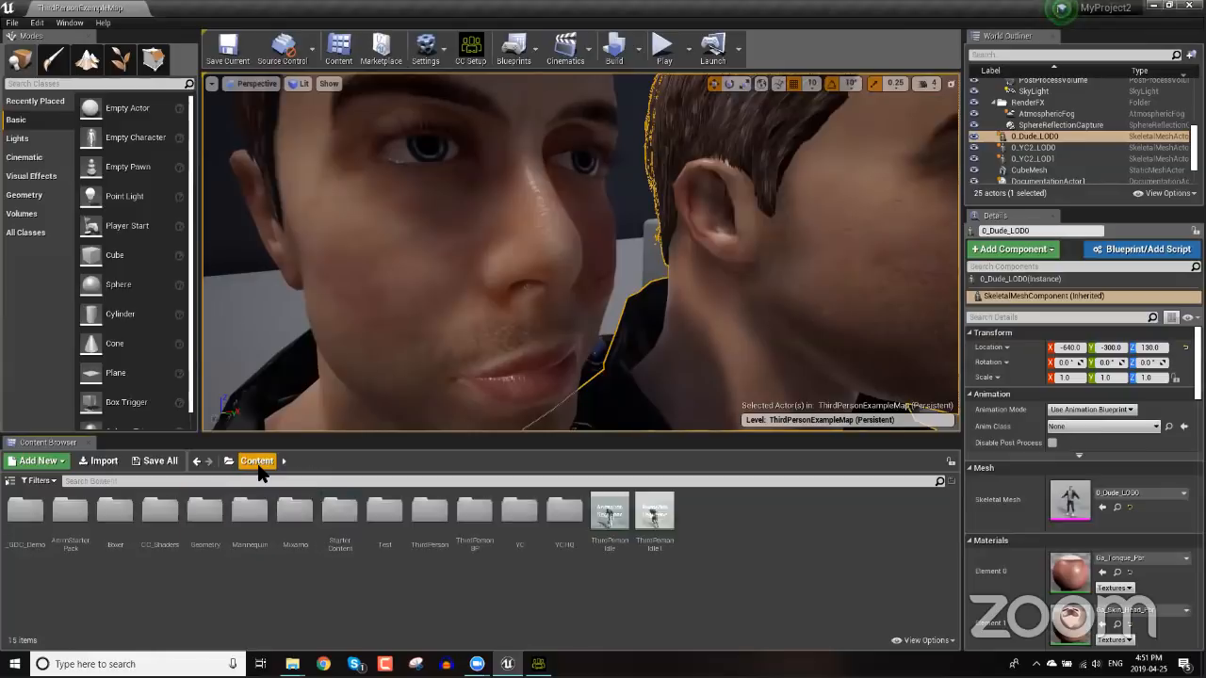
double_click(255, 518)
double_click(26, 512)
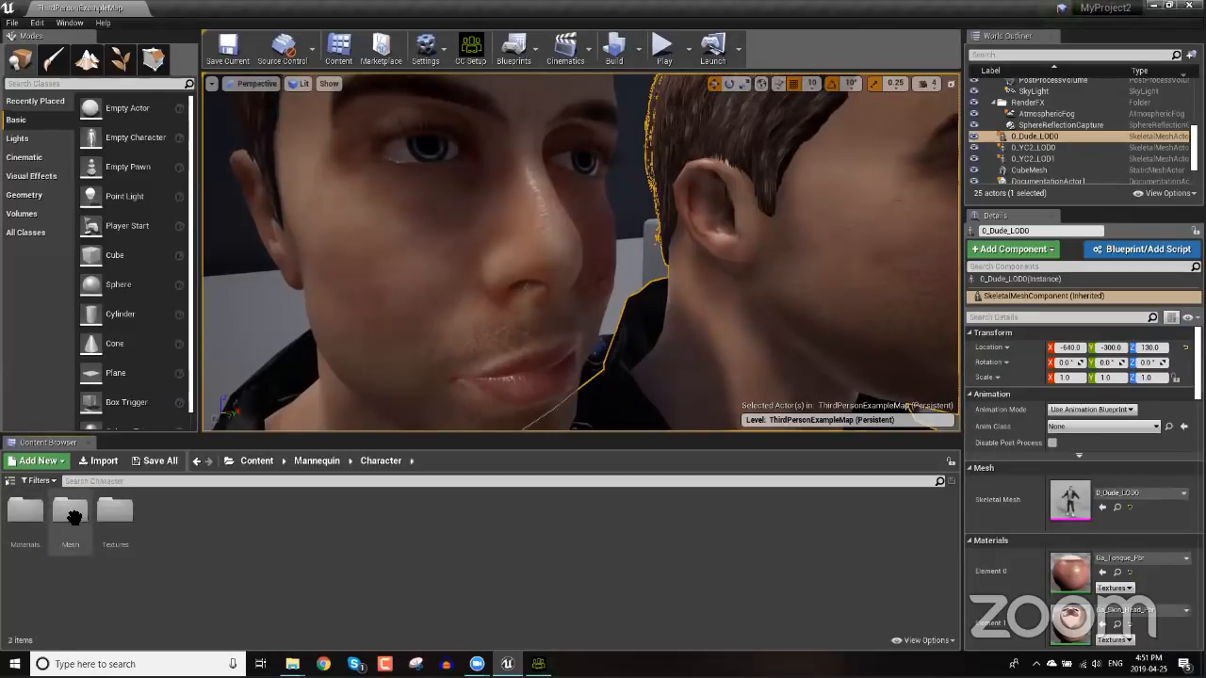
left_click(269, 462)
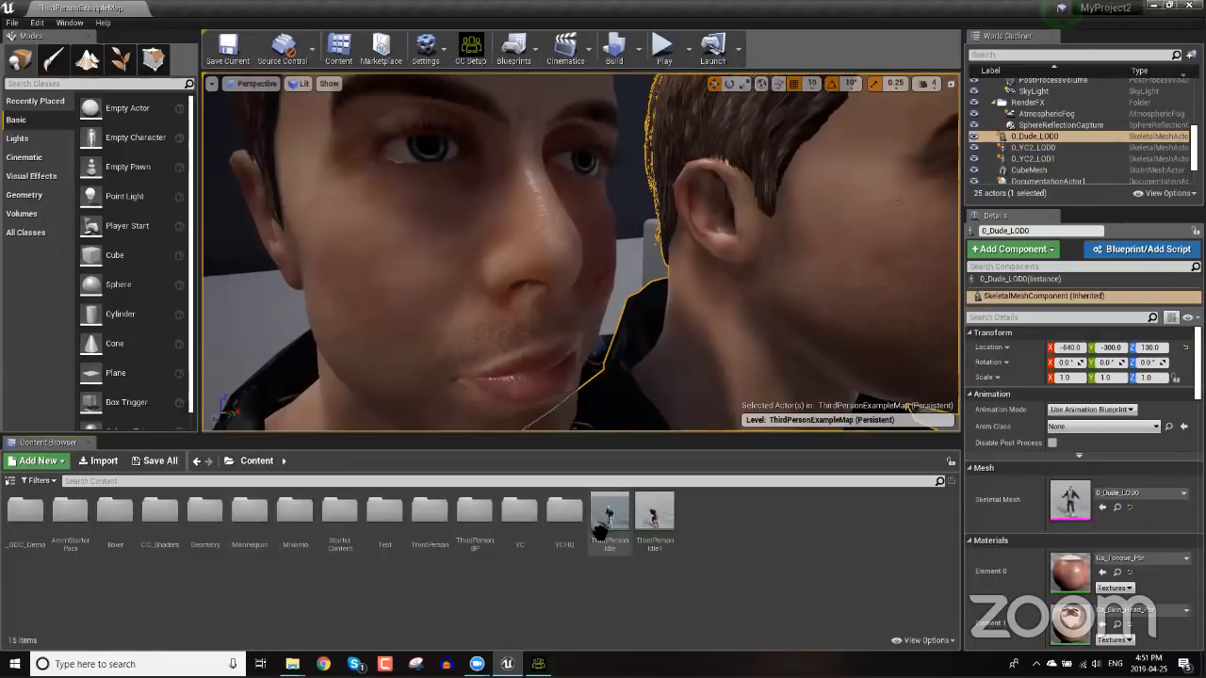
double_click(118, 516)
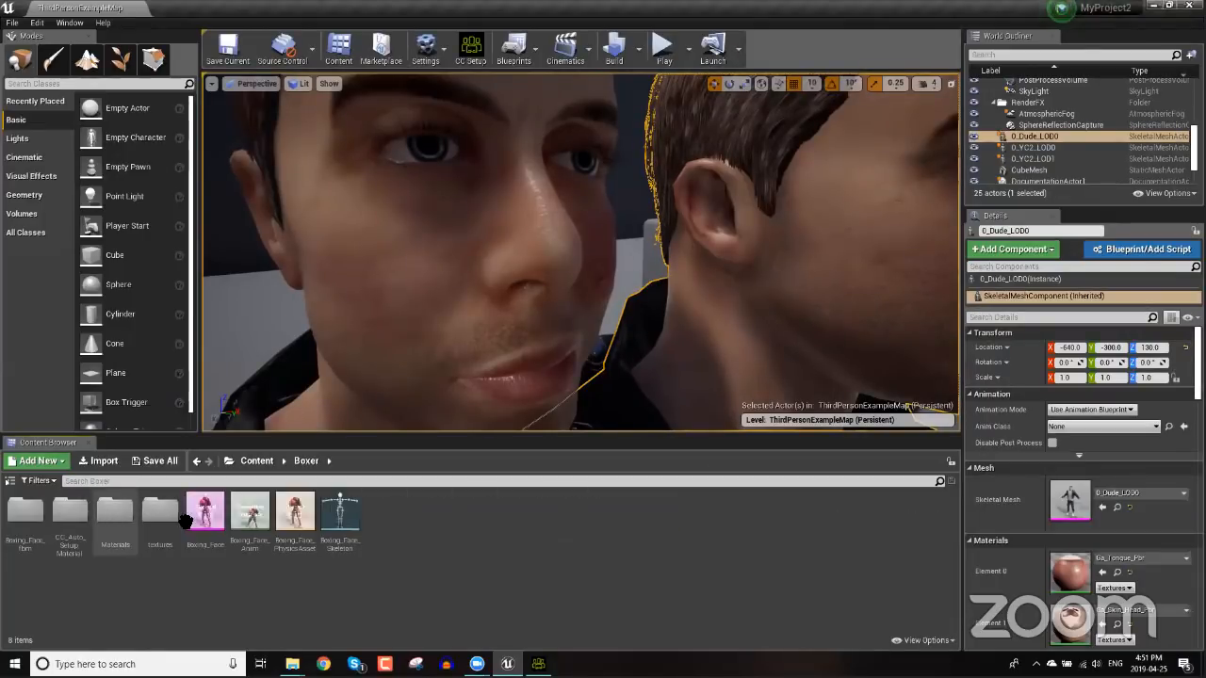
- Duplicate and retarget Boxing_Face_Anim from the Boxer folder onto UE4_Mannequin_Skeleton, saving the copy in the Content folder
right_click(258, 517)
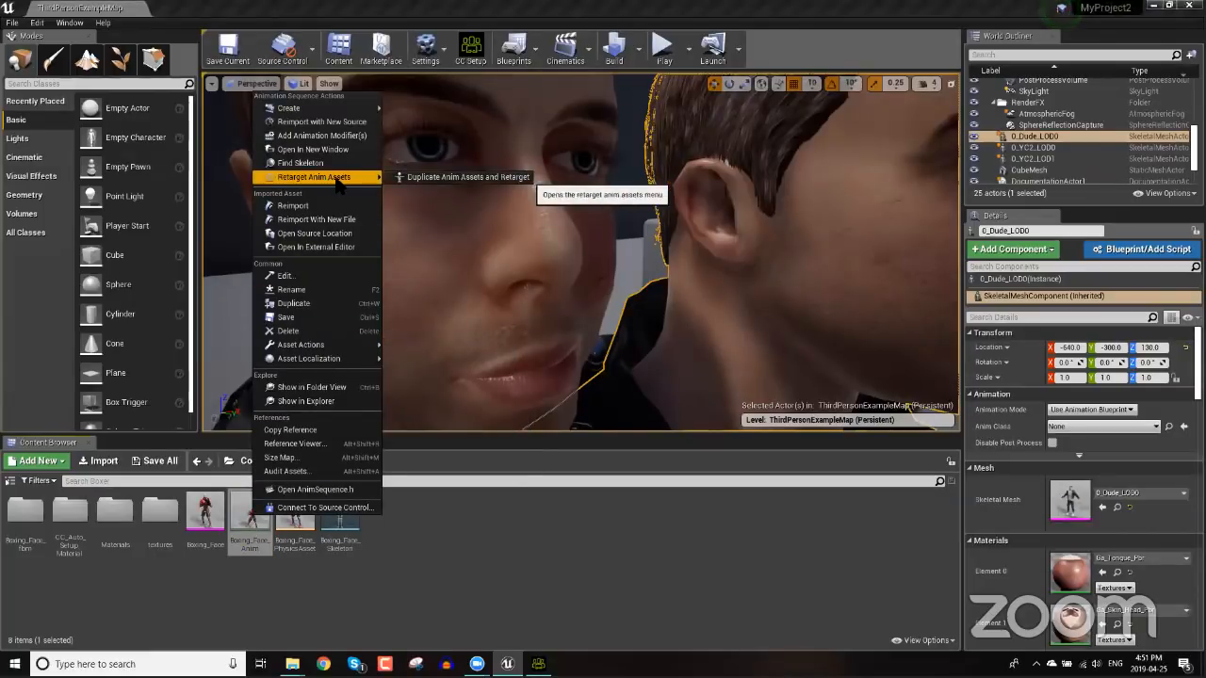
left_click(433, 176)
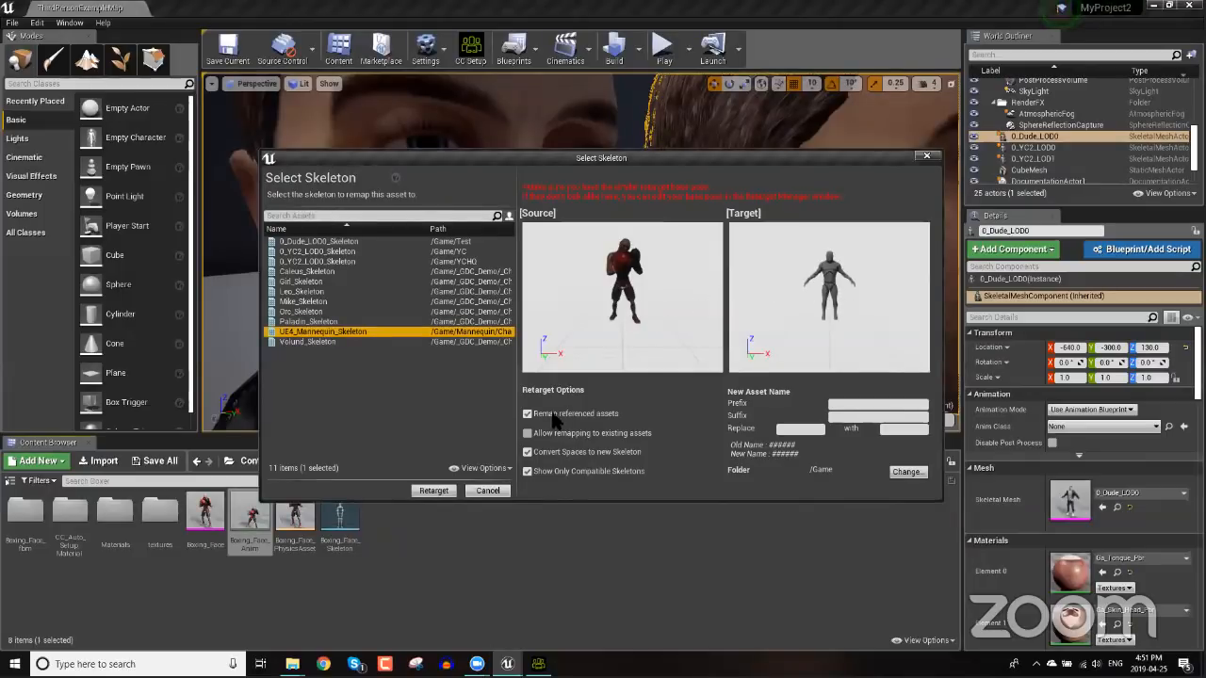
left_click(433, 491)
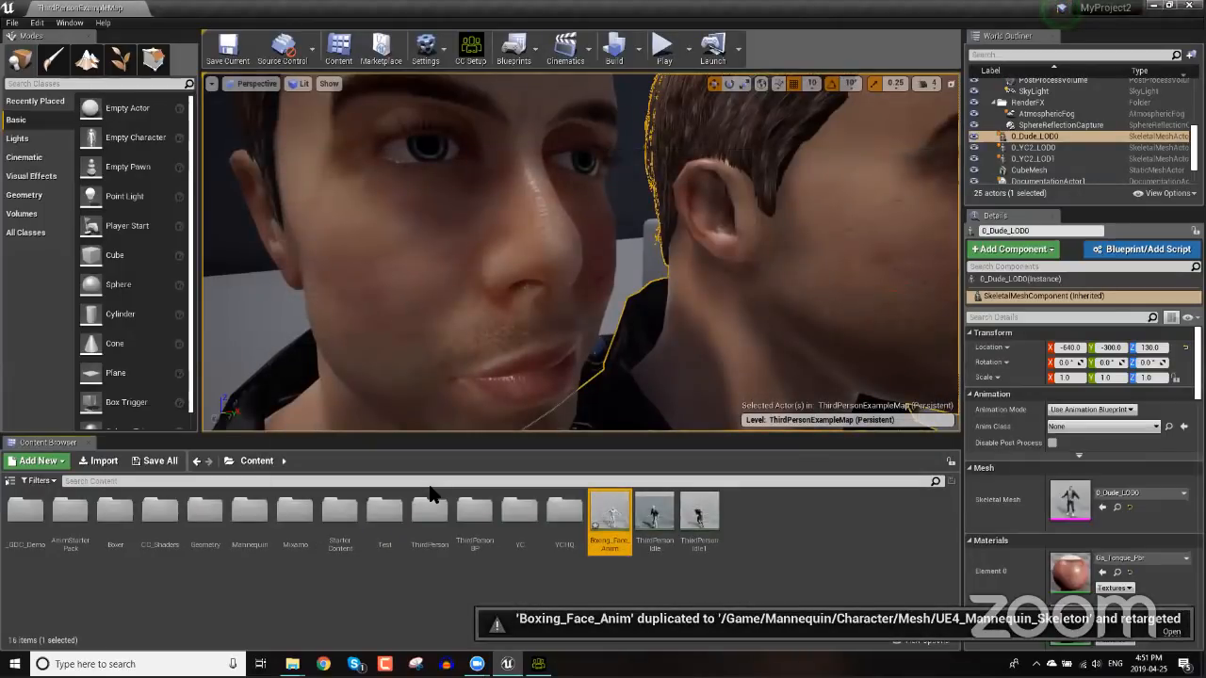
- Preview the retargeted Boxing_Face_Anim on the mannequin from several angles and close the animation
double_click(610, 514)
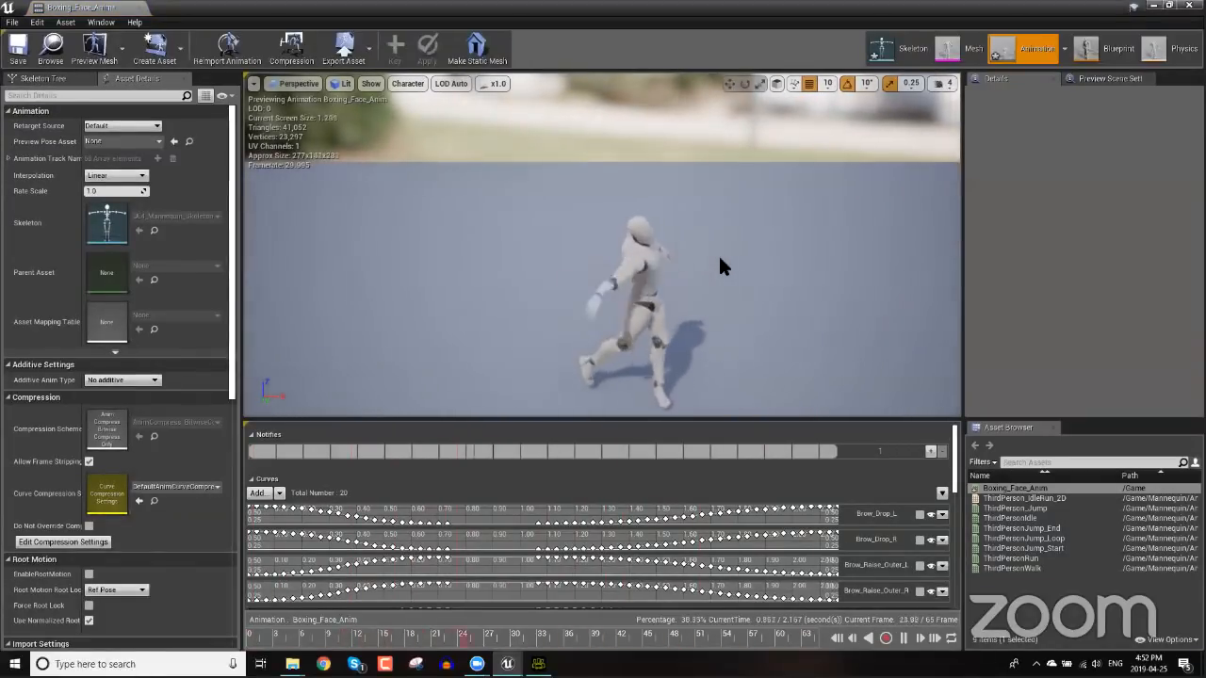
left_click_drag(662, 279, 643, 315, "alt")
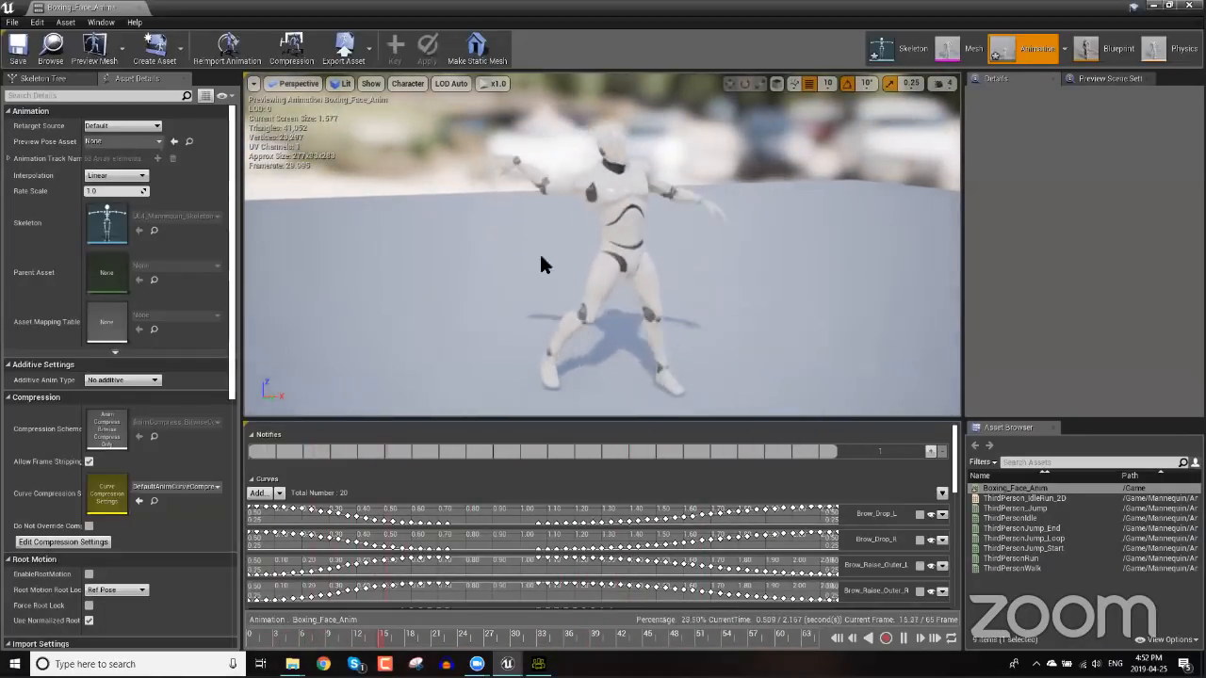
left_click_drag(540, 257, 541, 259, "alt")
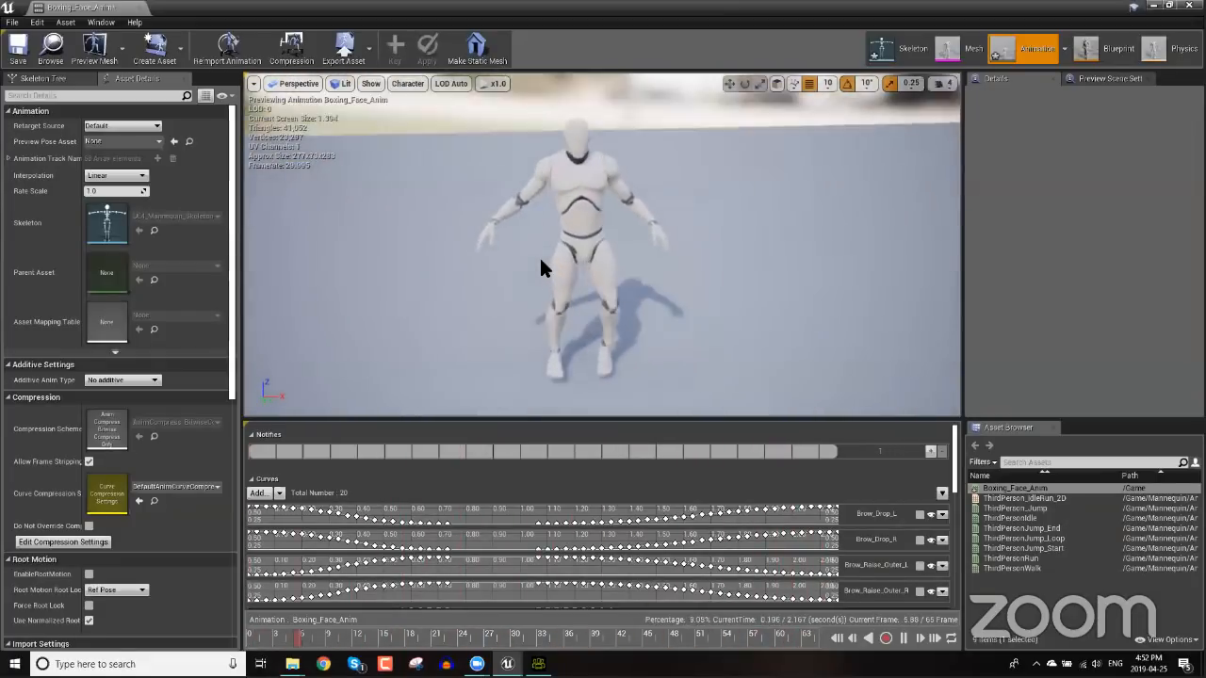
left_click(139, 7)
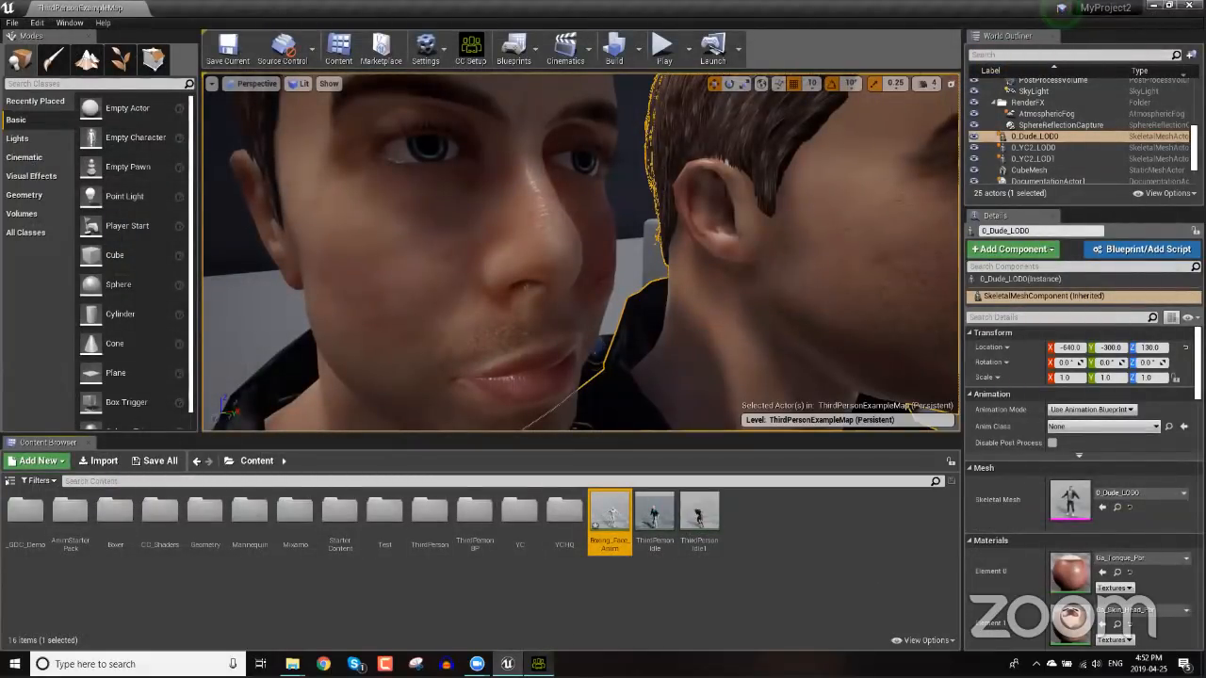
- Close the Character Creator window and stay in the Unreal Editor project
mouse_move(538, 663)
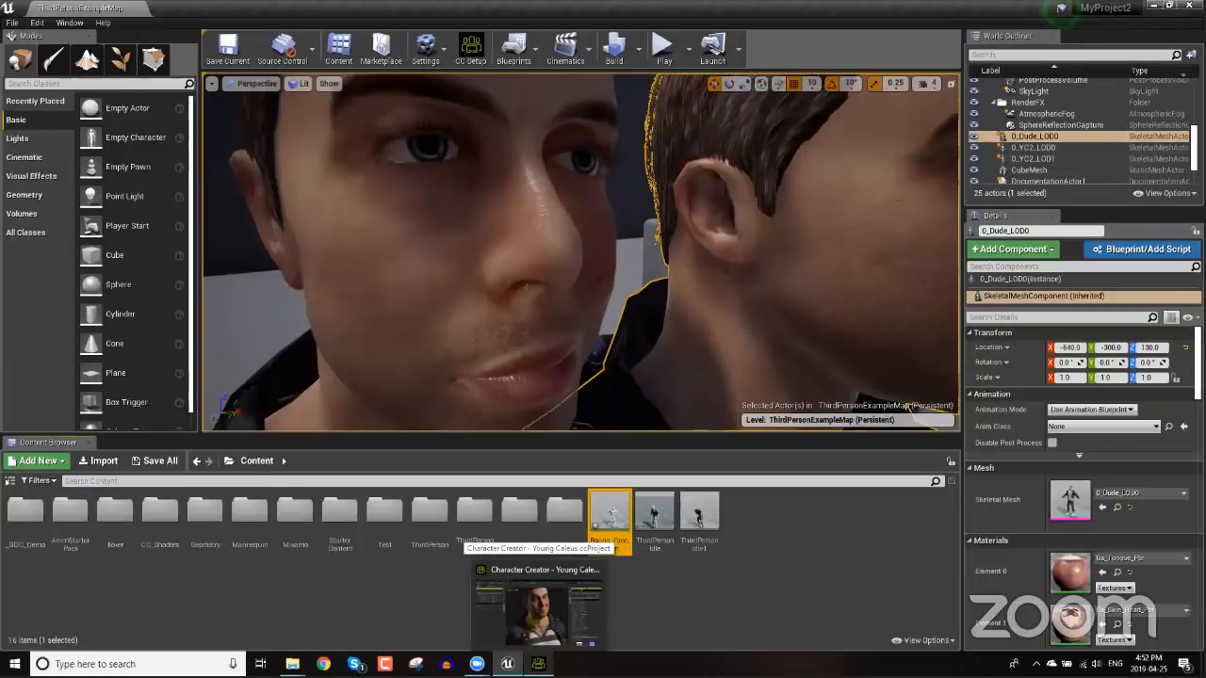
left_click(744, 593)
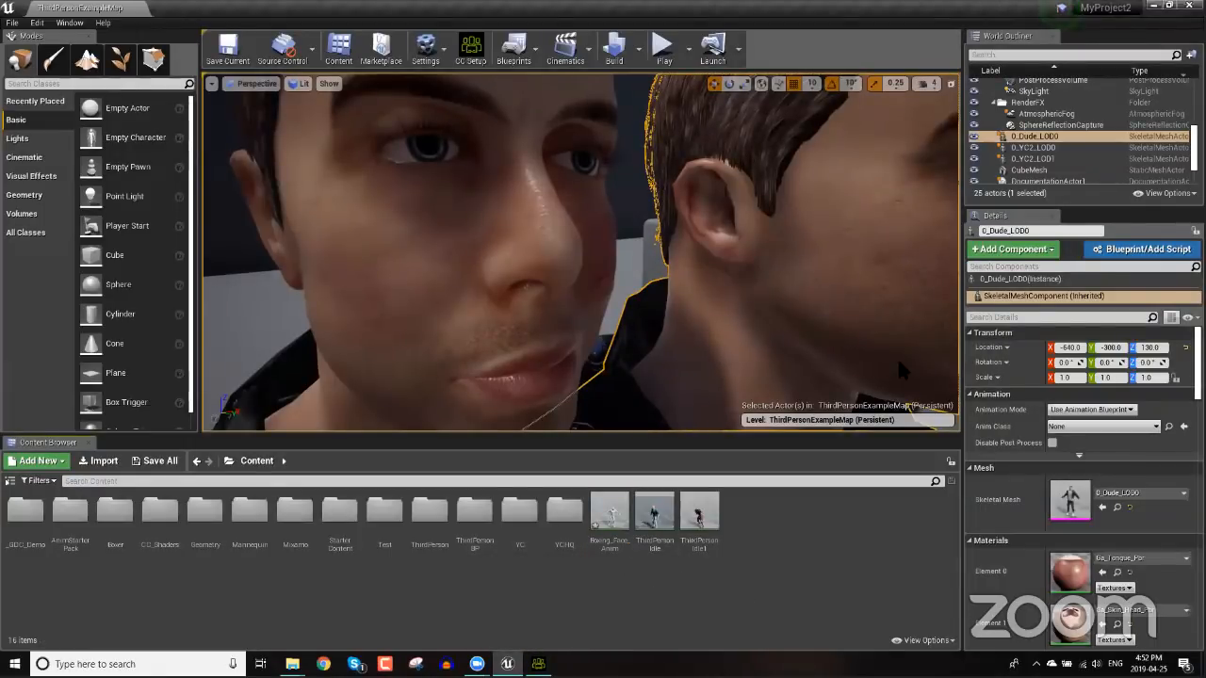
scroll(1083, 141, "down", 2)
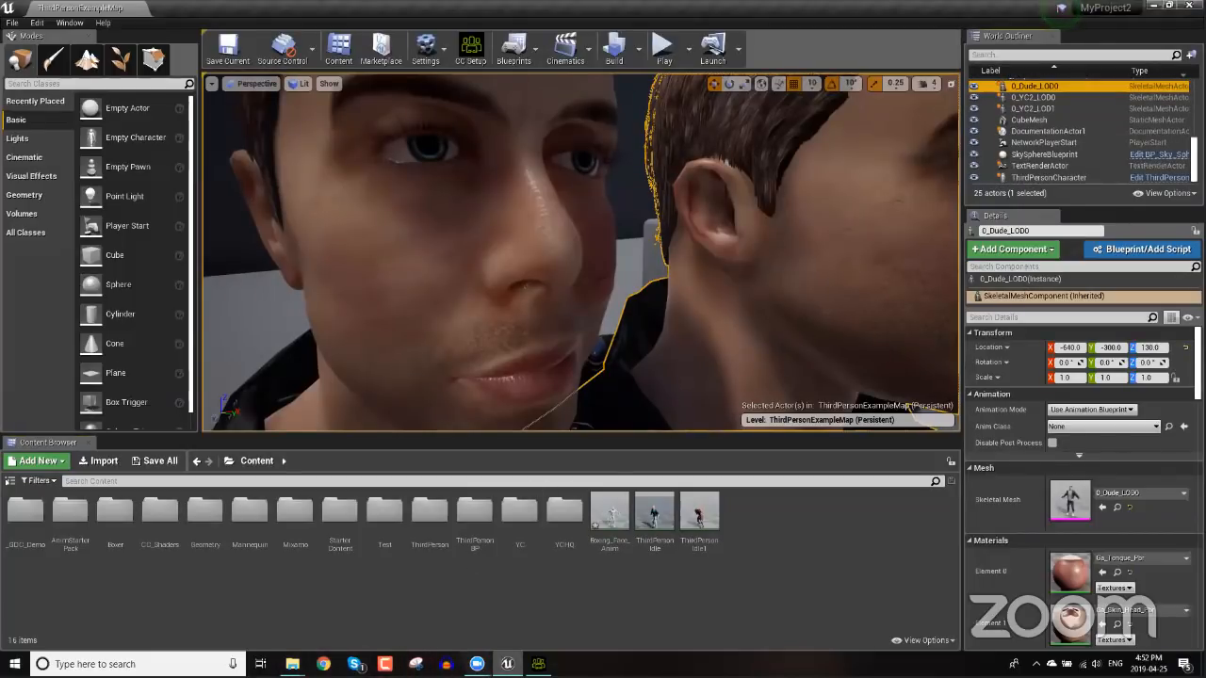
left_click(538, 665)
left_click(507, 664)
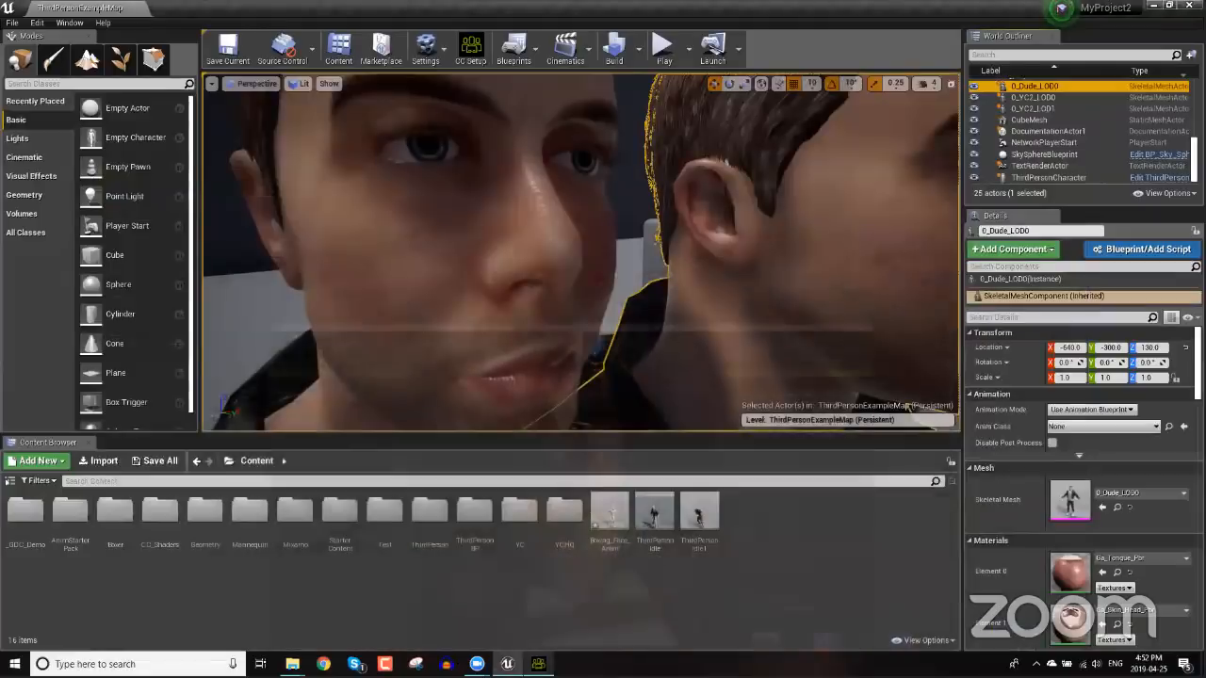
right_click(538, 665)
left_click(509, 637)
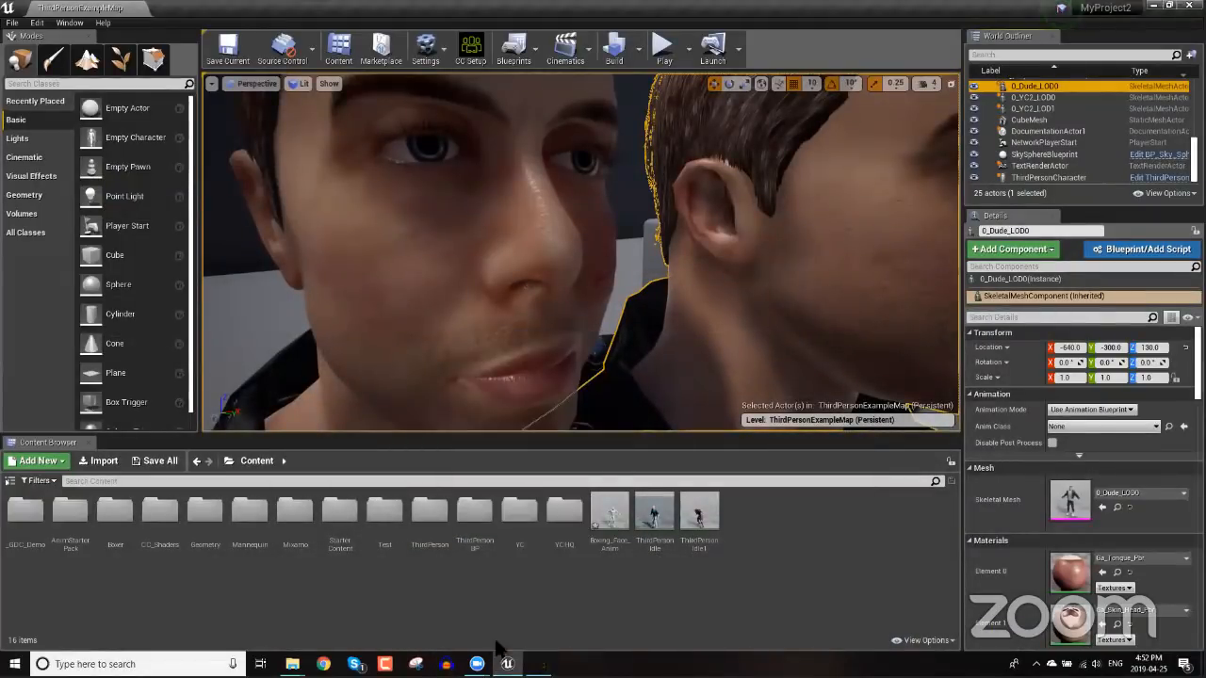
- Switch to the Webinar Folder window in File Explorer and open its Test folder
mouse_move(292, 665)
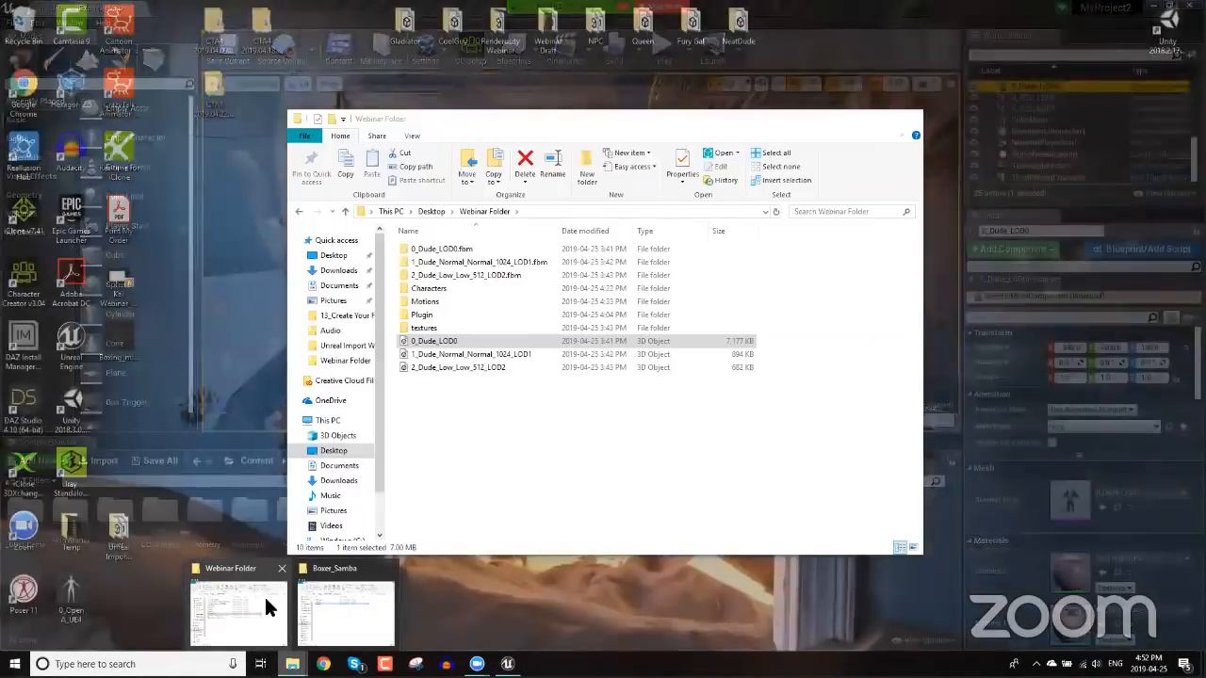
left_click(266, 600)
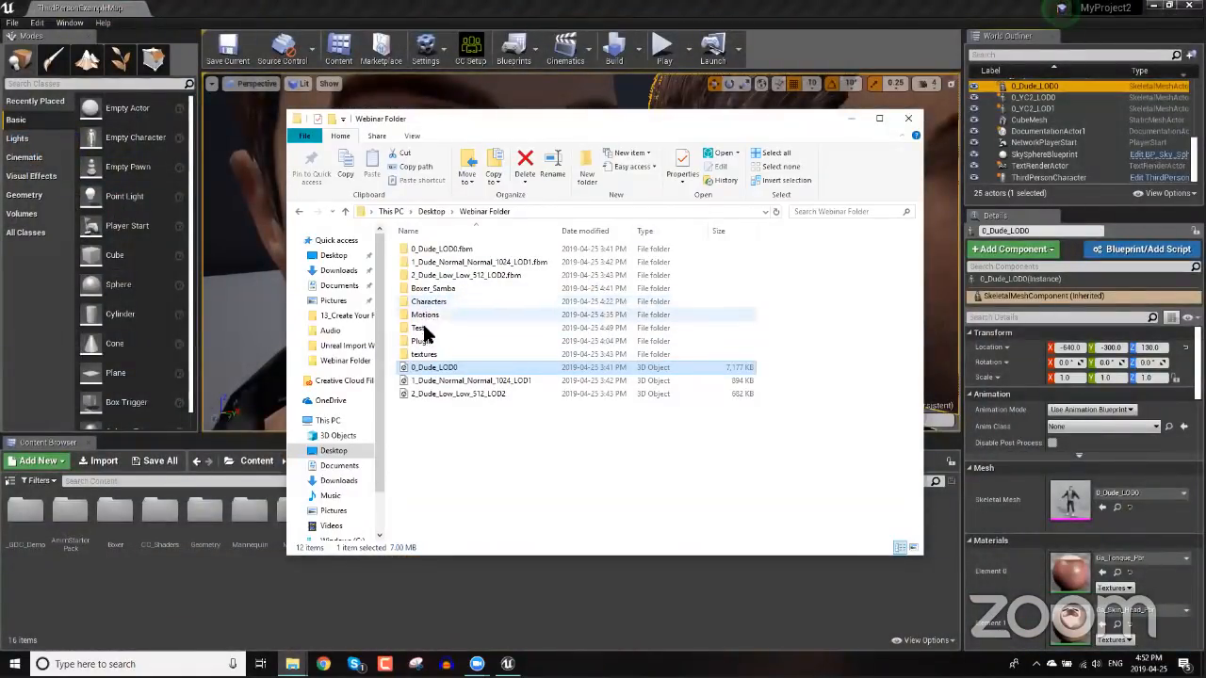
double_click(422, 328)
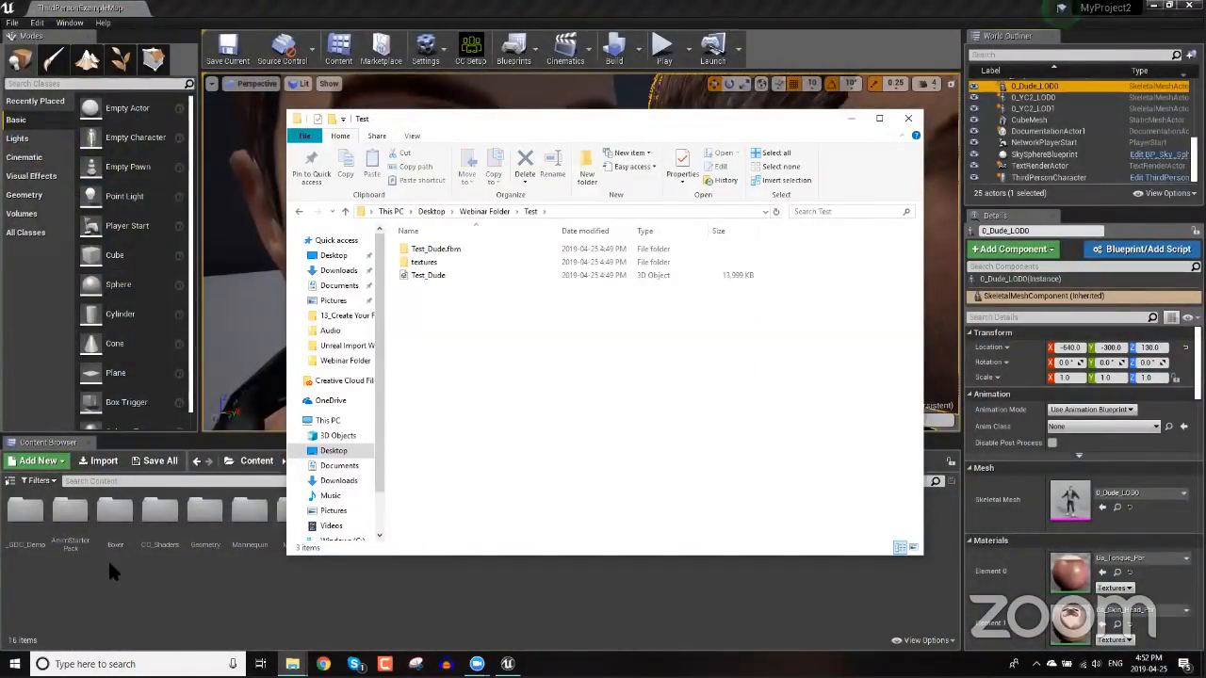
- Create a folder named Test_Dude in the Unreal project's Content folder and open it
right_click(126, 594)
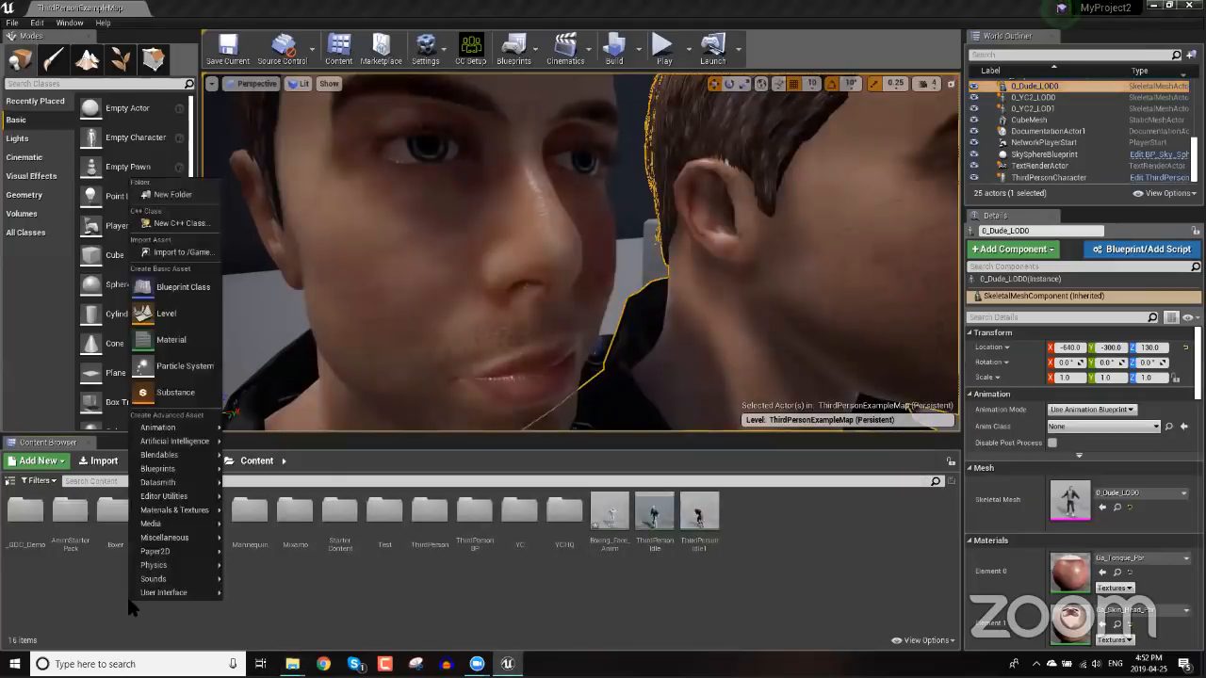
left_click(168, 195)
type("est")
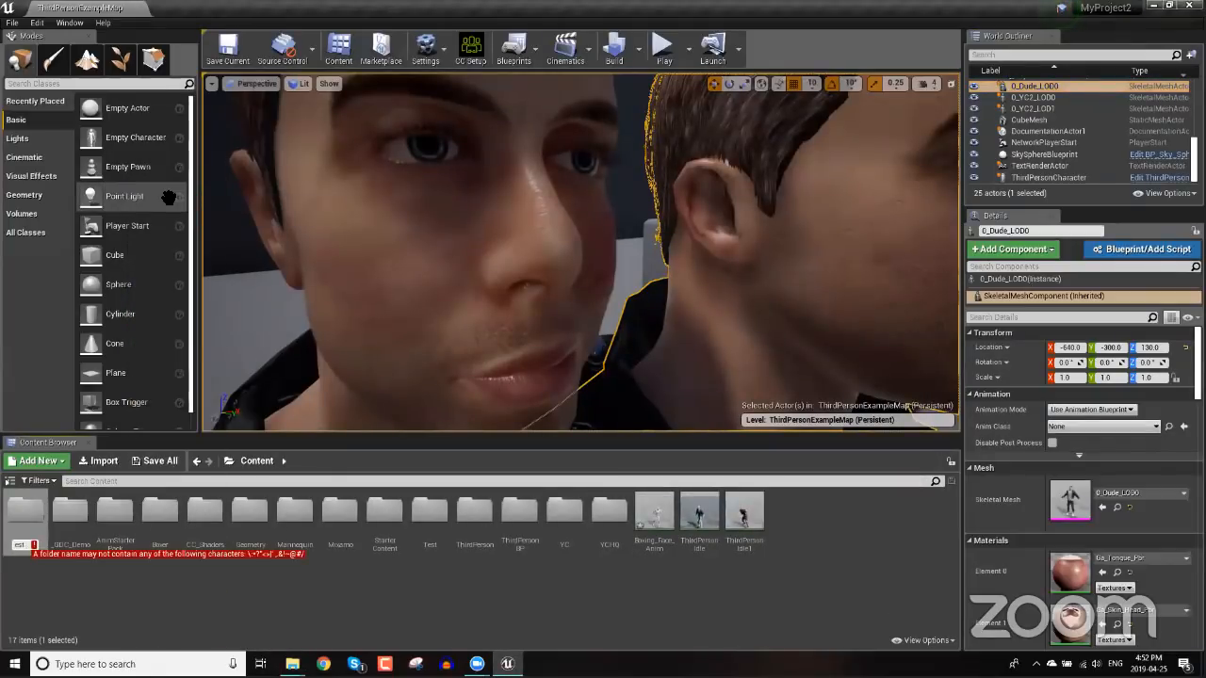
key("BackSpace")
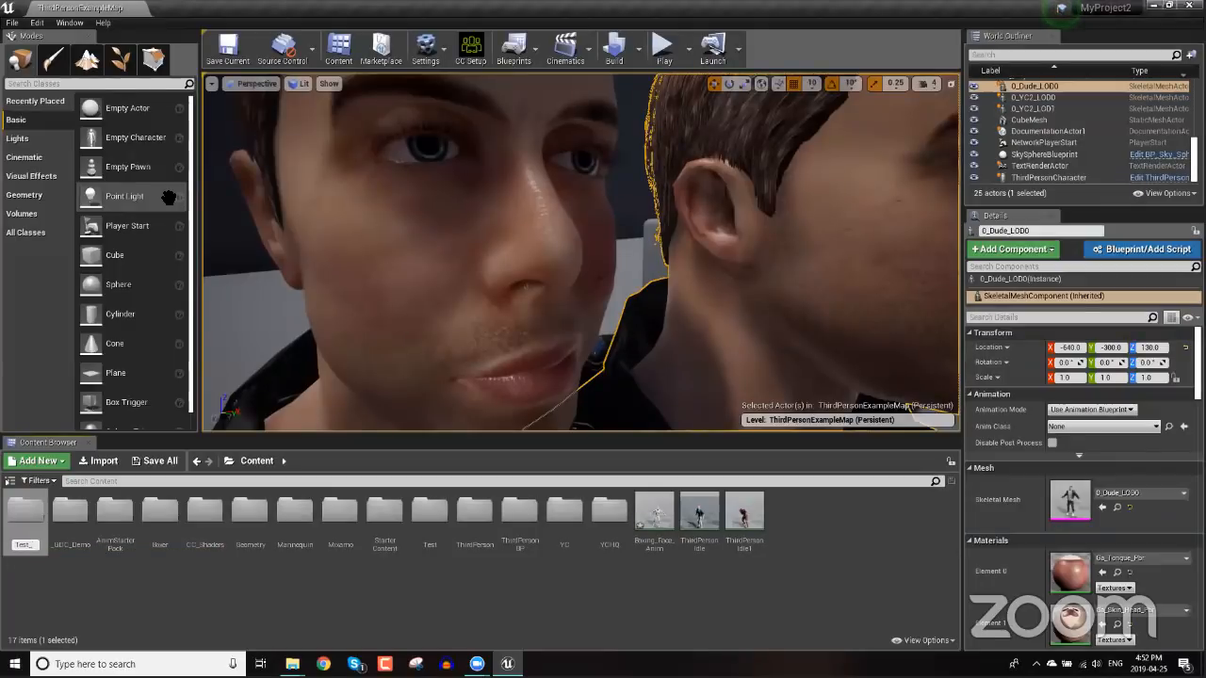
type("t_Dude")
key("Return")
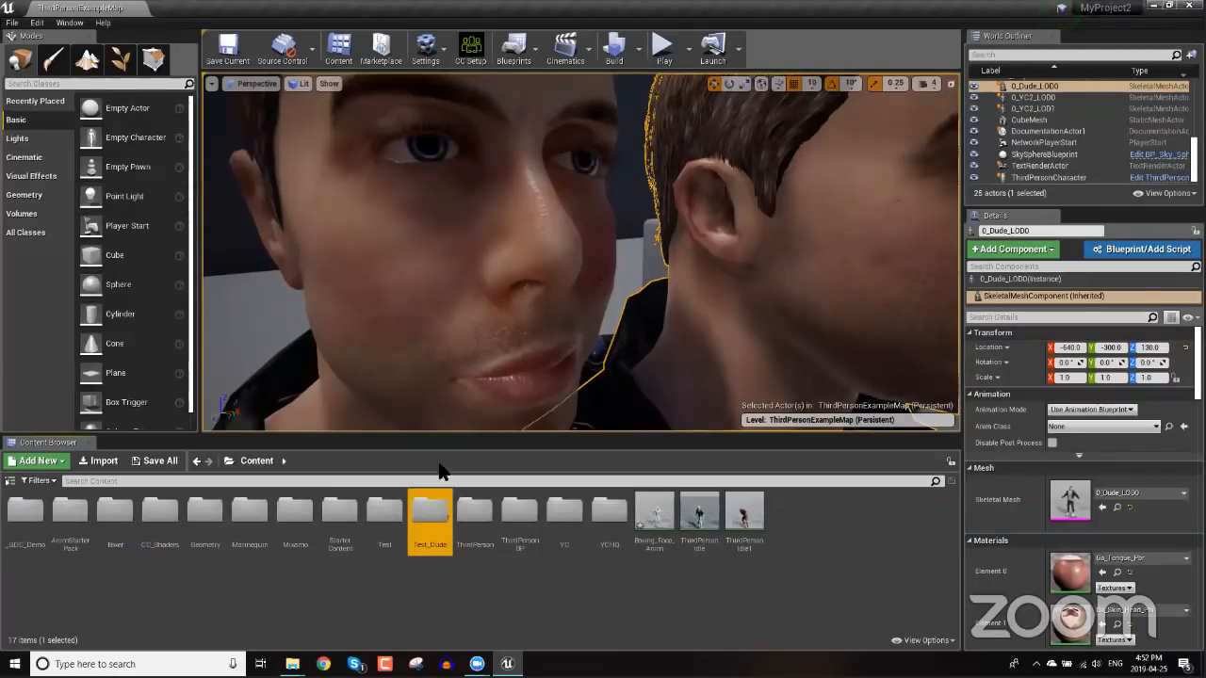
double_click(441, 507)
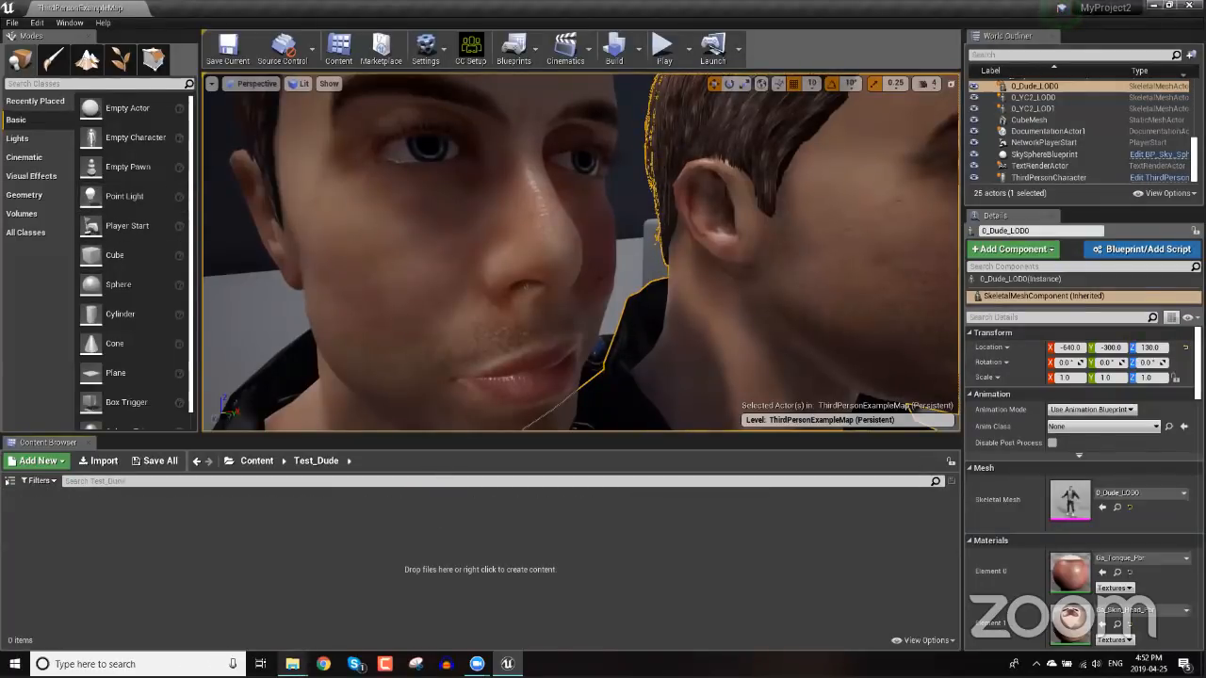
- Import the Test_Dude FBX from the Test folder into the Test_Dude content folder with CC Setup enabled, HQ Shader and unchanged FBX import options
mouse_move(292, 664)
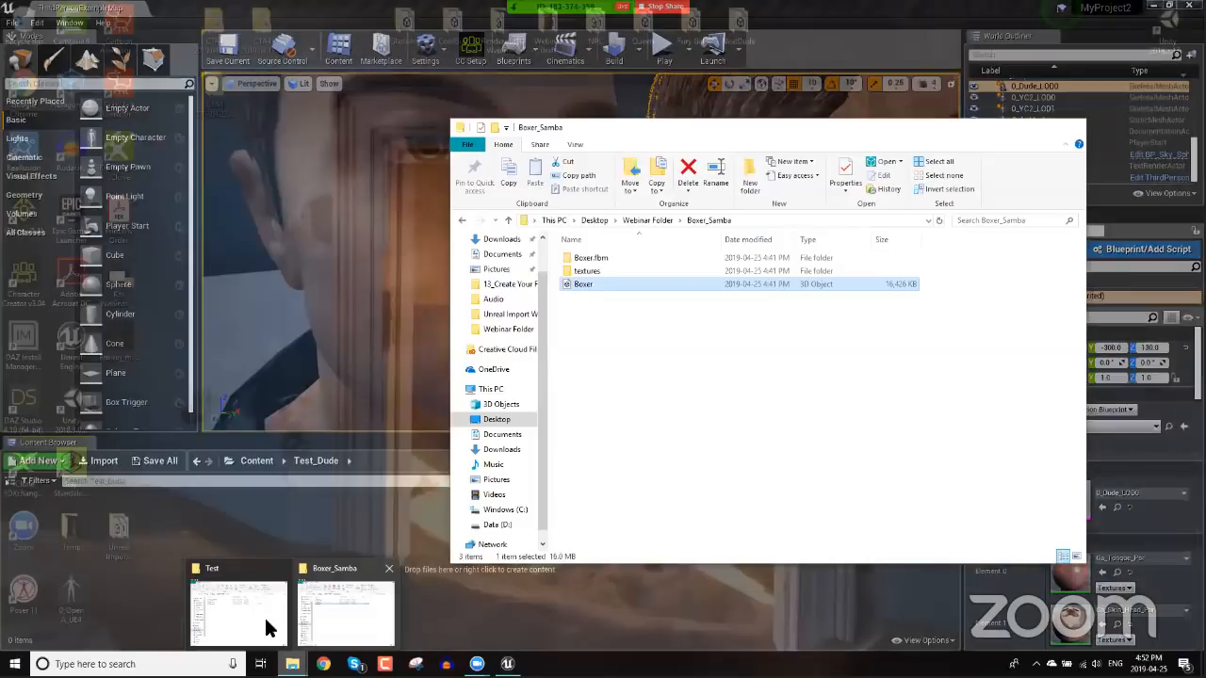
left_click(264, 617)
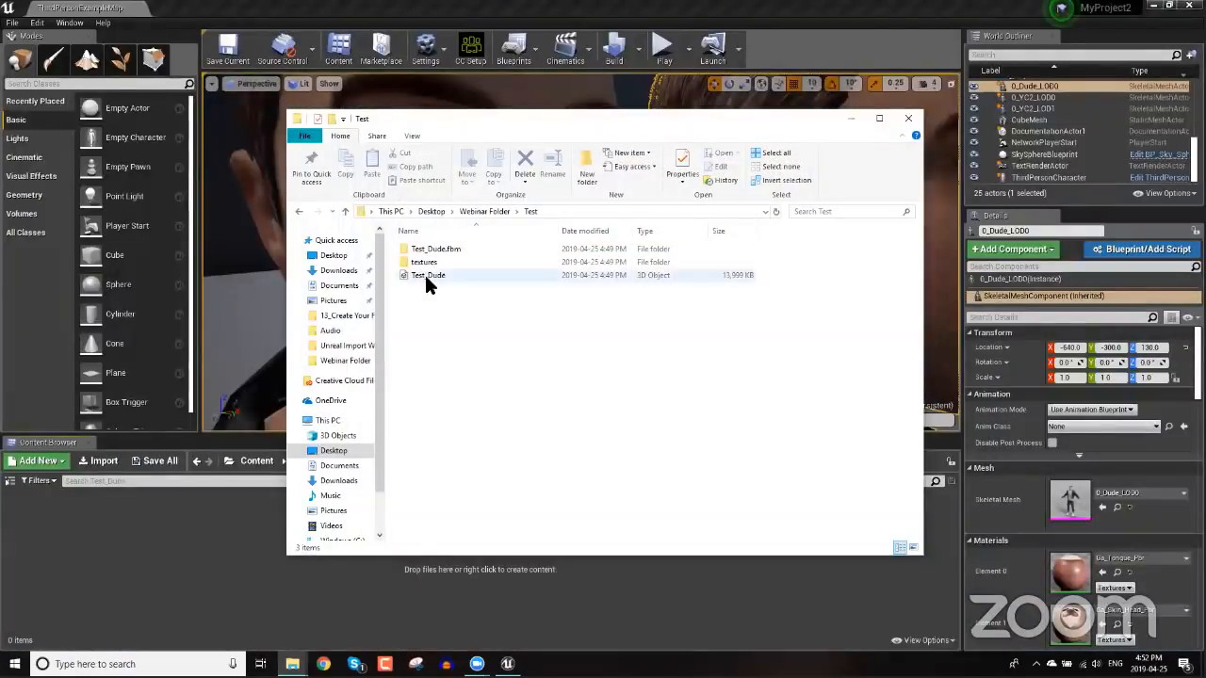
left_click_drag(424, 273, 258, 562)
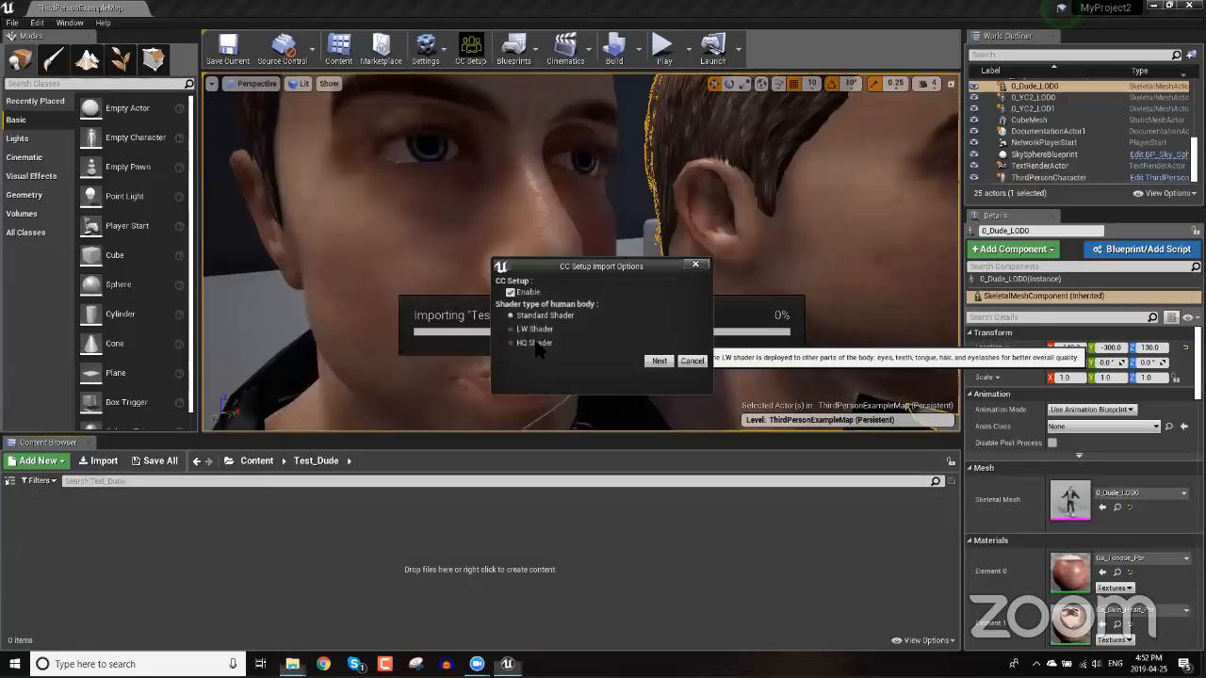
left_click(534, 343)
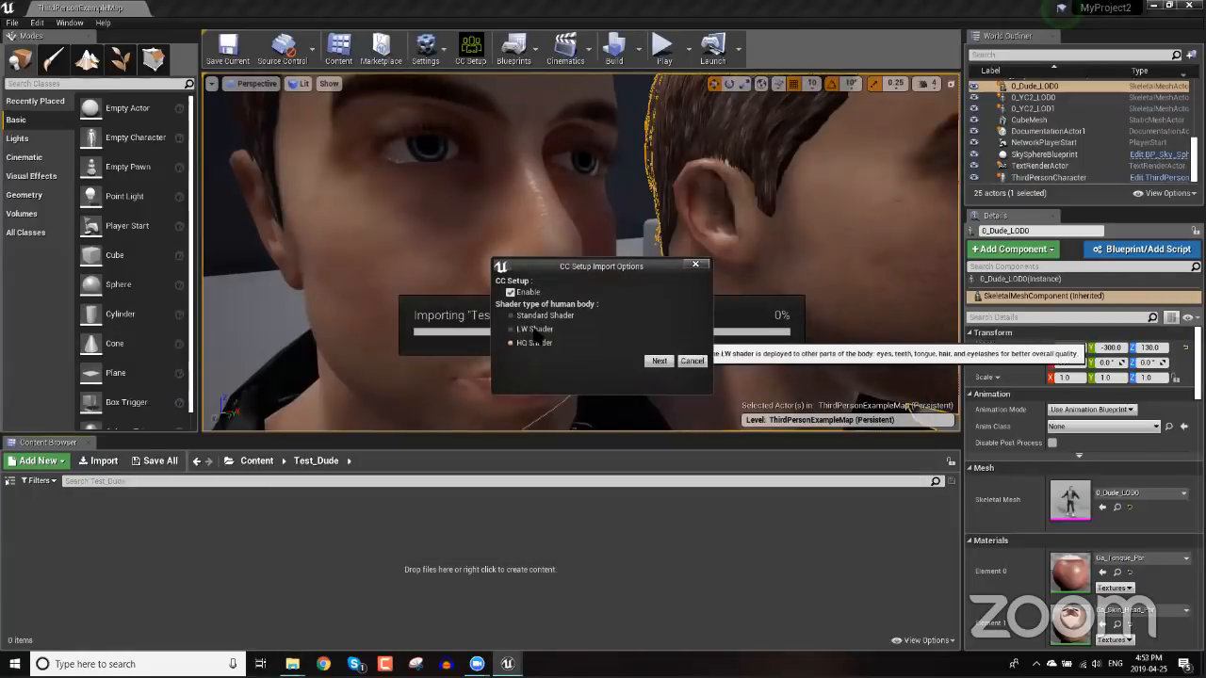
left_click(658, 361)
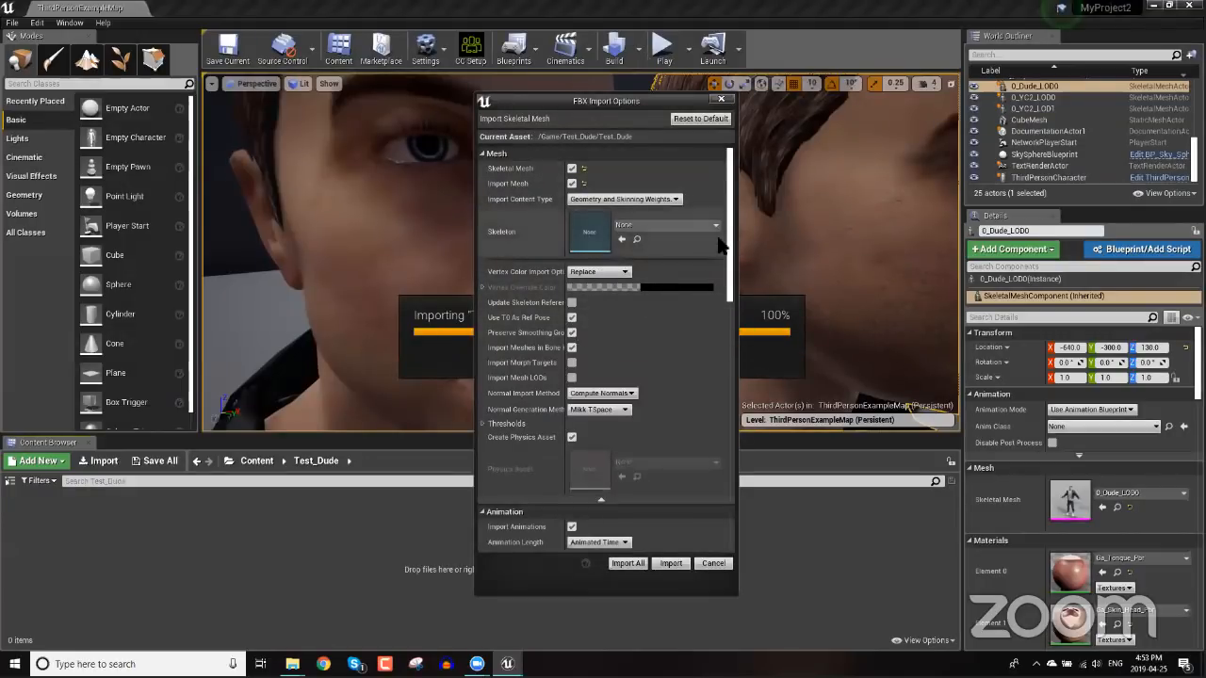
left_click_drag(727, 233, 718, 461)
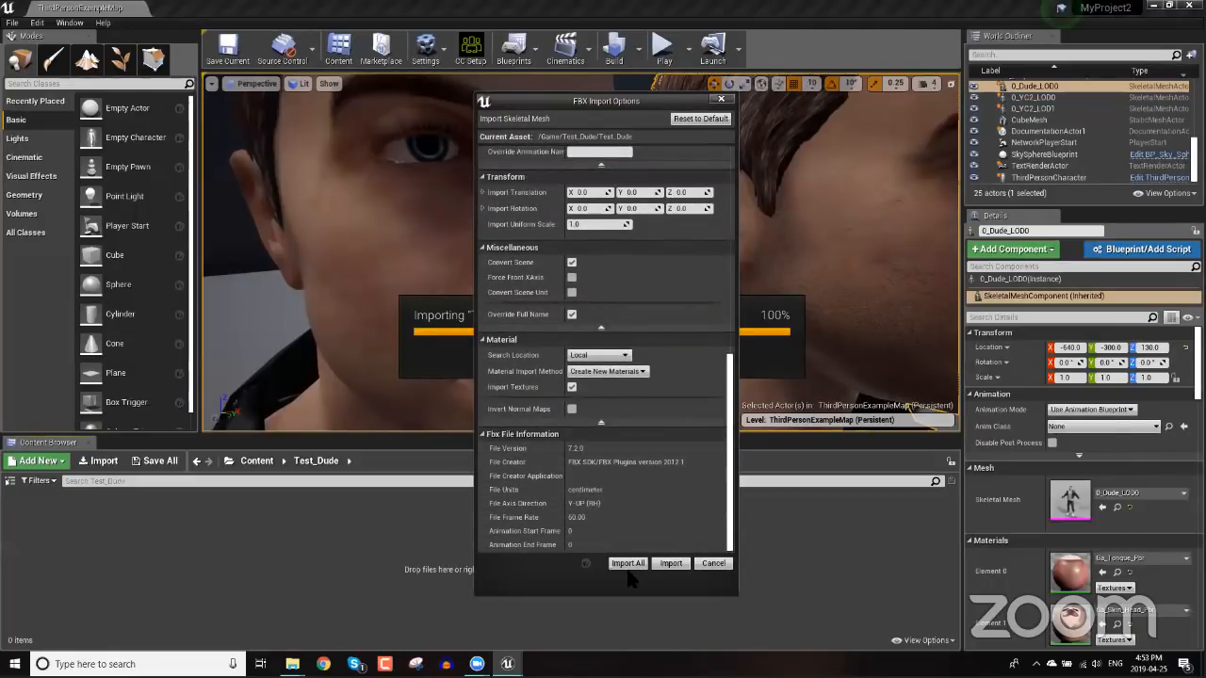
left_click(671, 563)
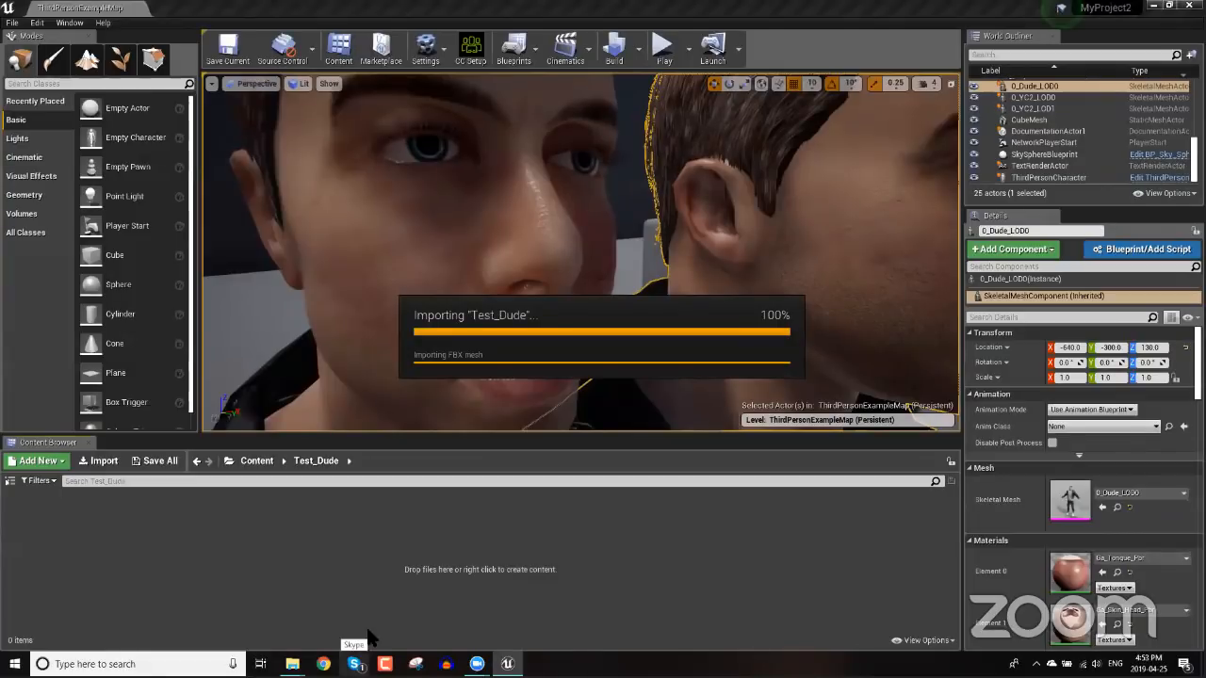
mouse_move(477, 663)
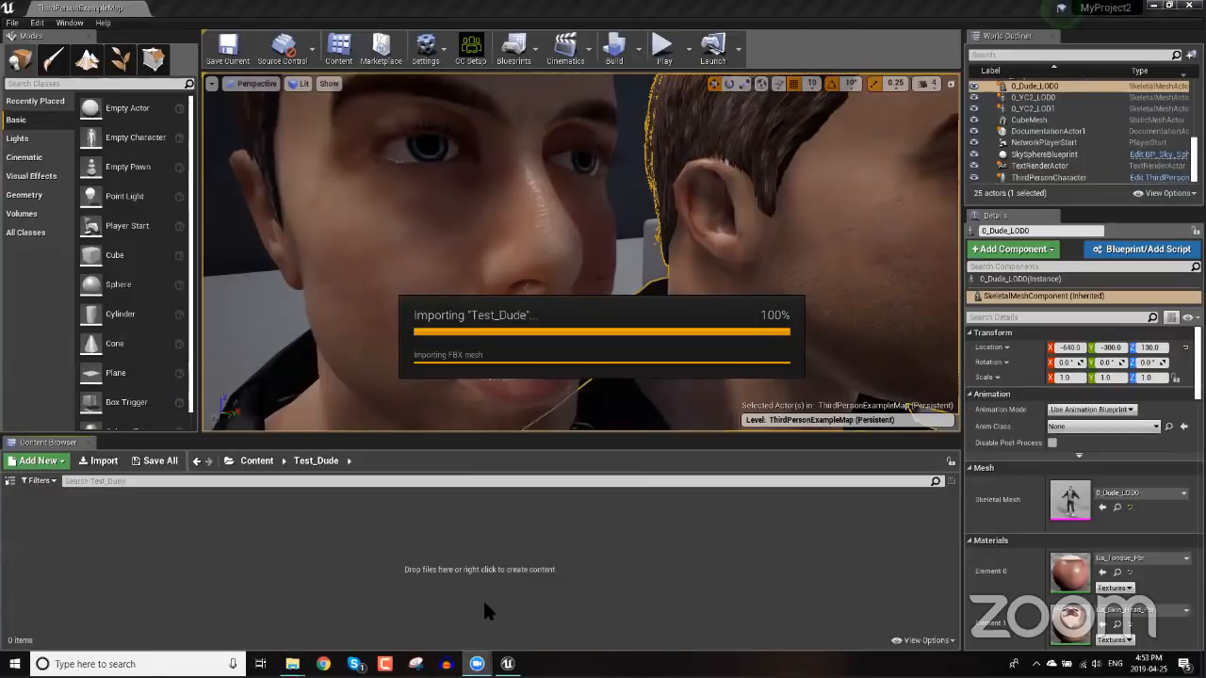
left_click(409, 608)
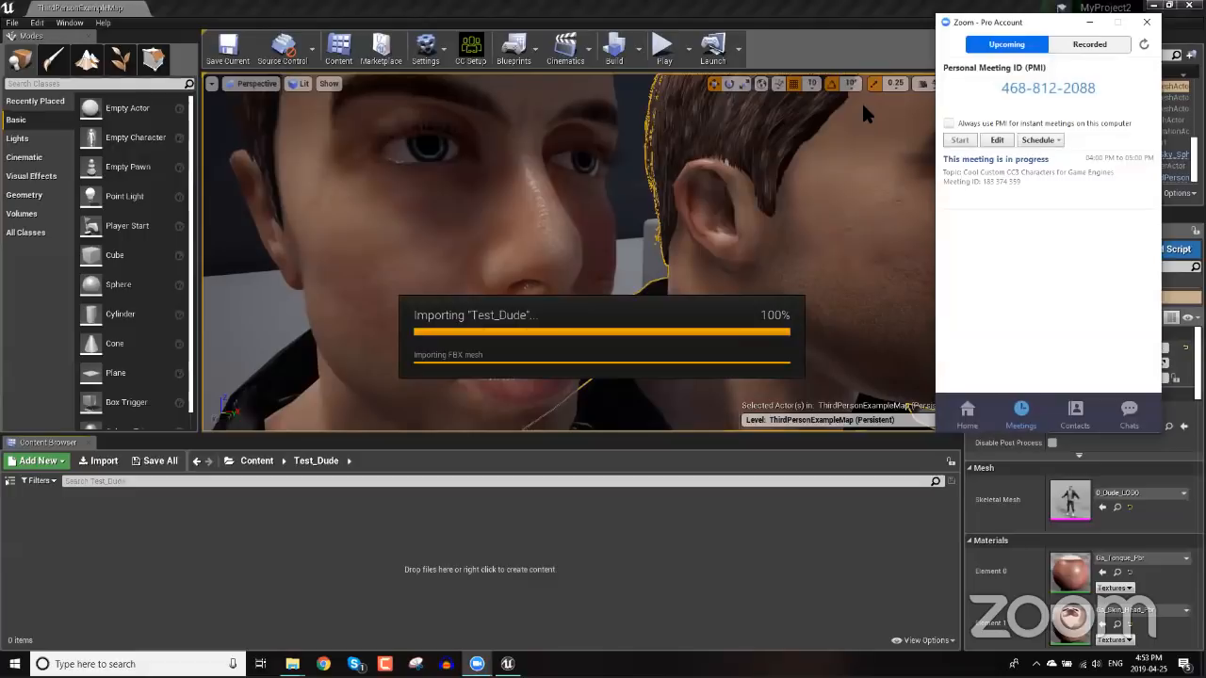
left_click(564, 117)
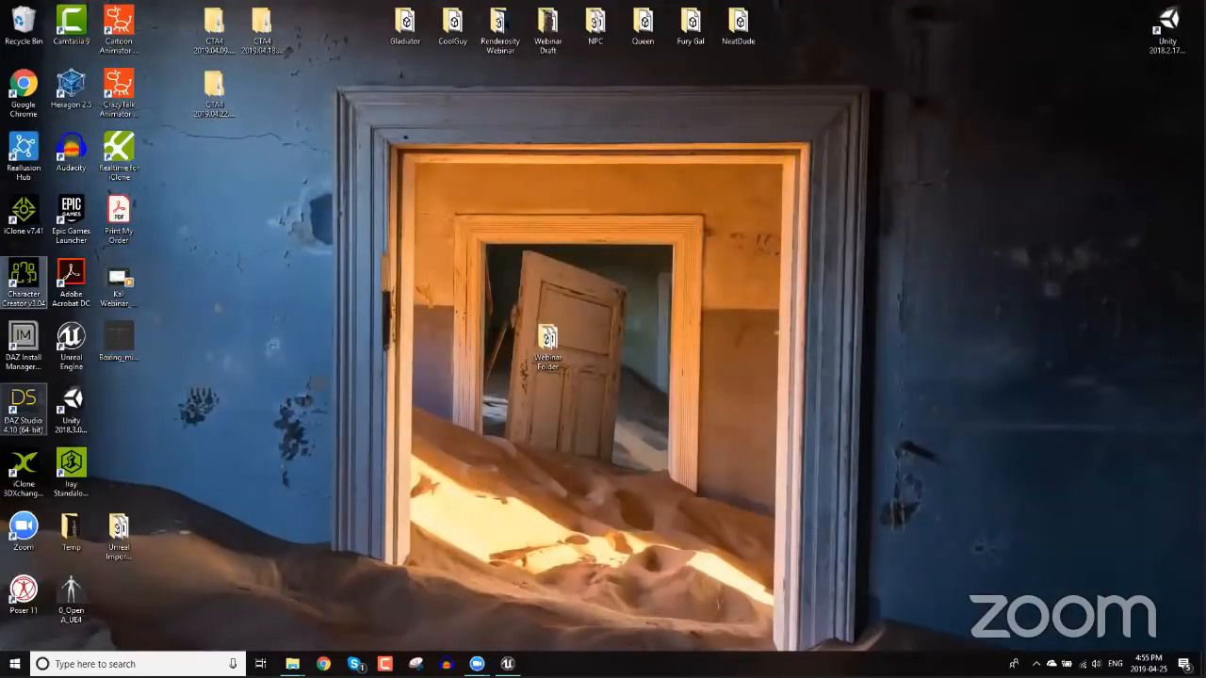
- Launch iClone v7.41 from the desktop while the import runs
double_click(26, 222)
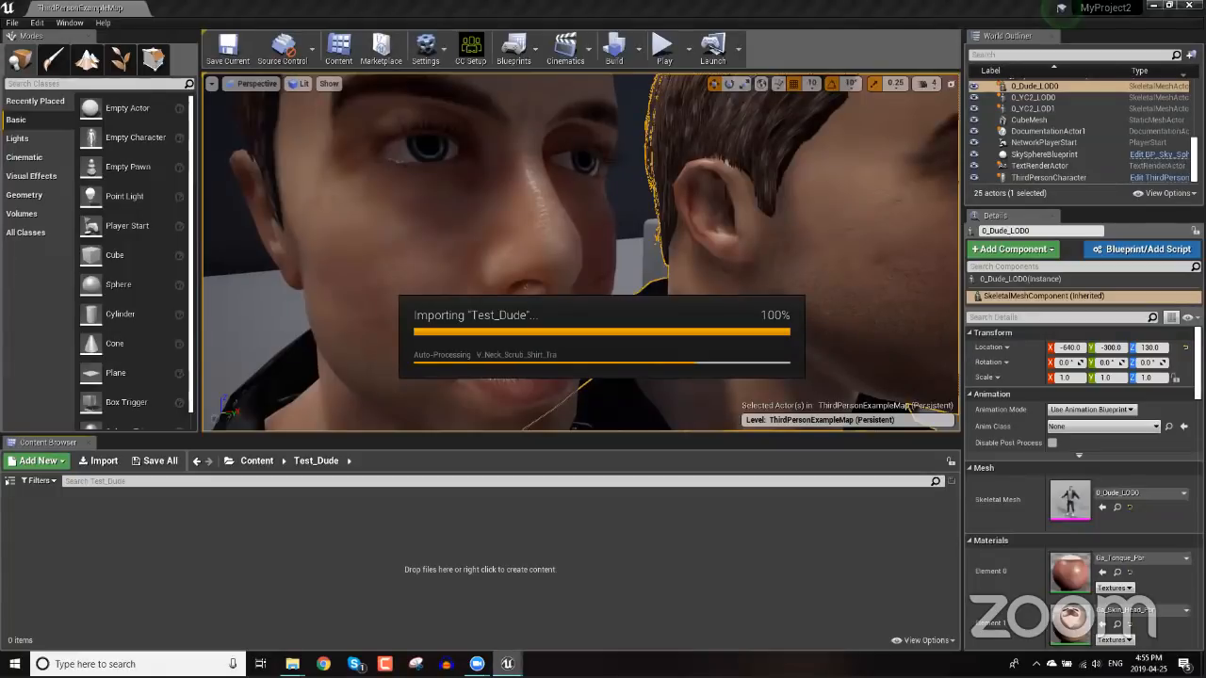
mouse_move(507, 663)
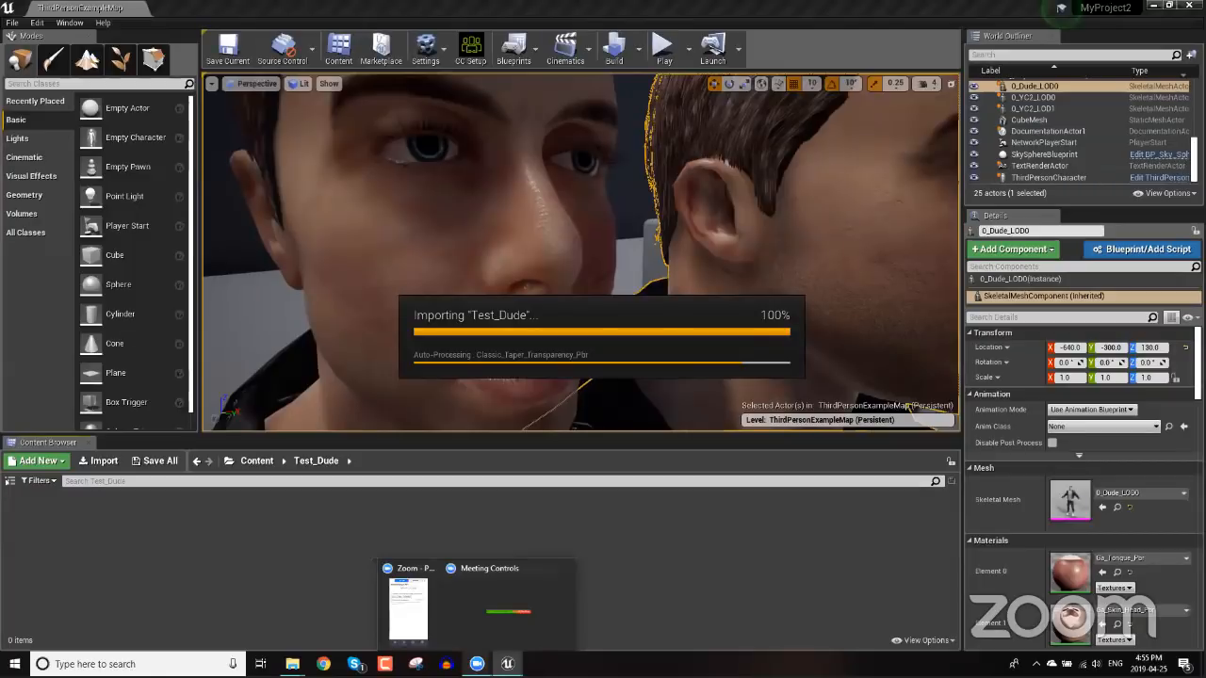
mouse_move(429, 617)
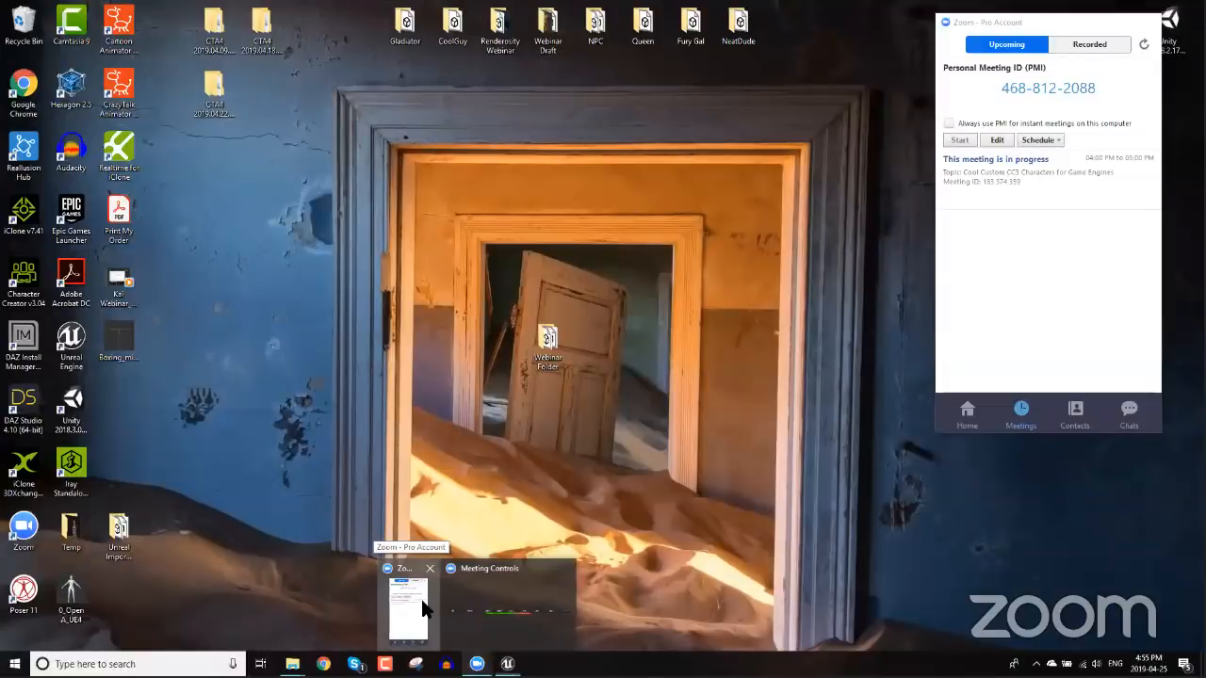
left_click(424, 608)
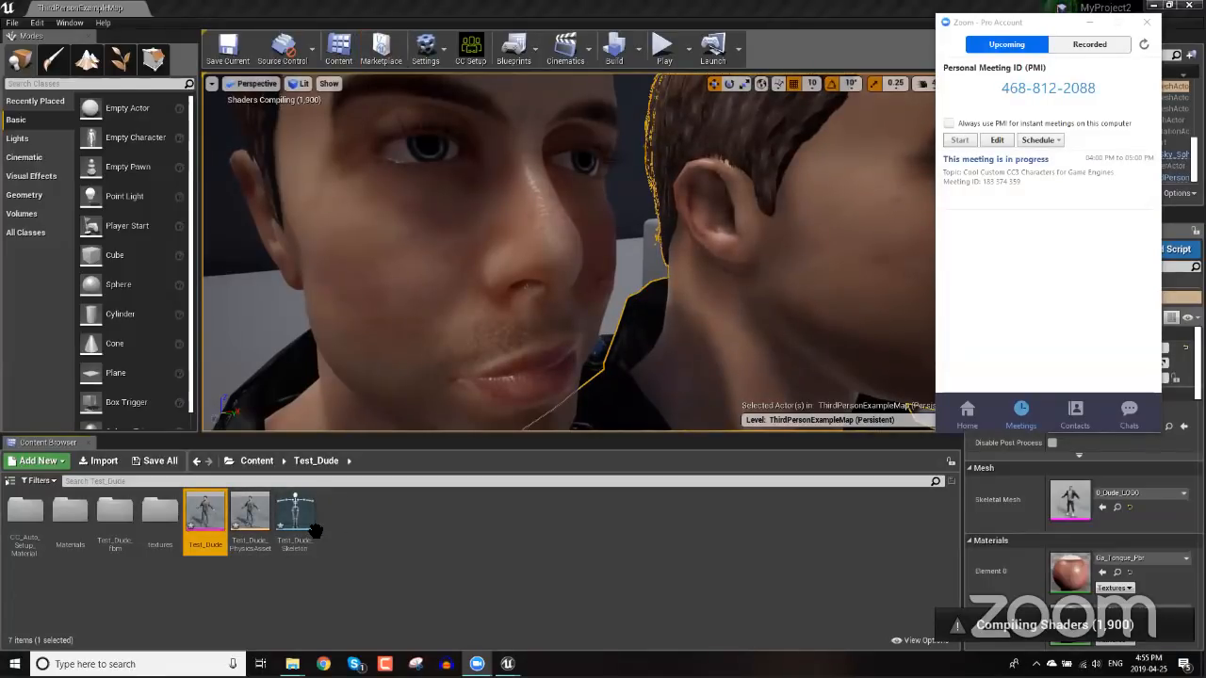
- Open the imported Test_Dude skeletal mesh in its asset editor
mouse_move(209, 513)
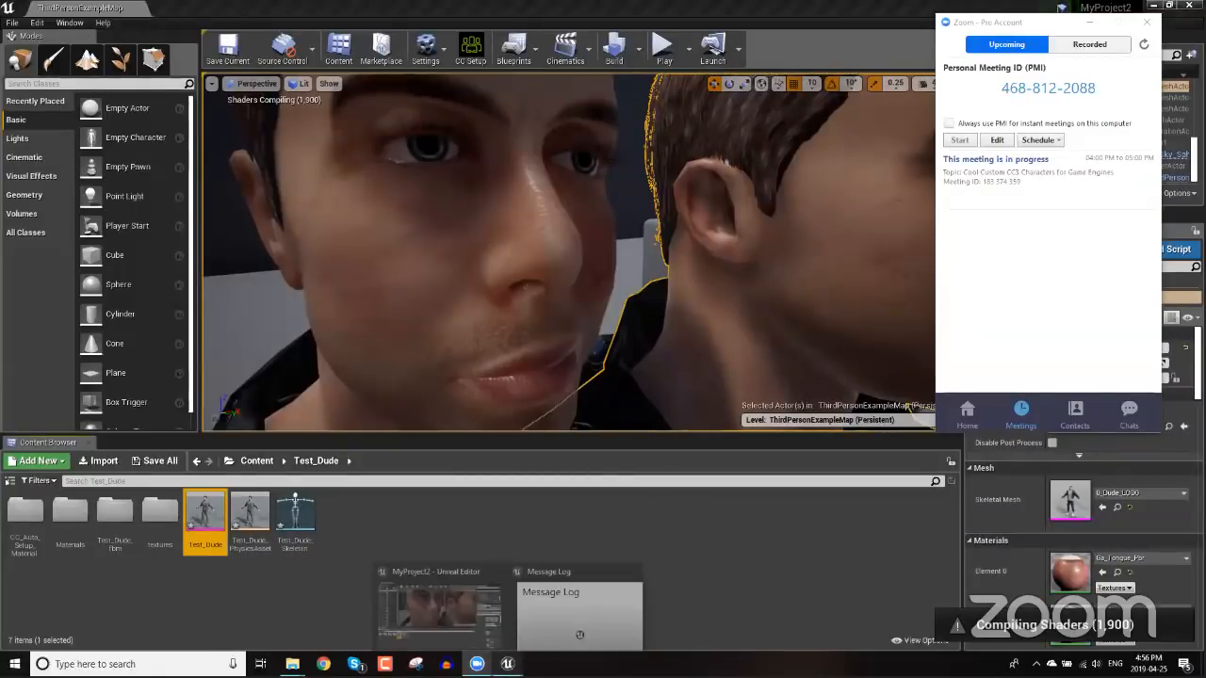
double_click(211, 512)
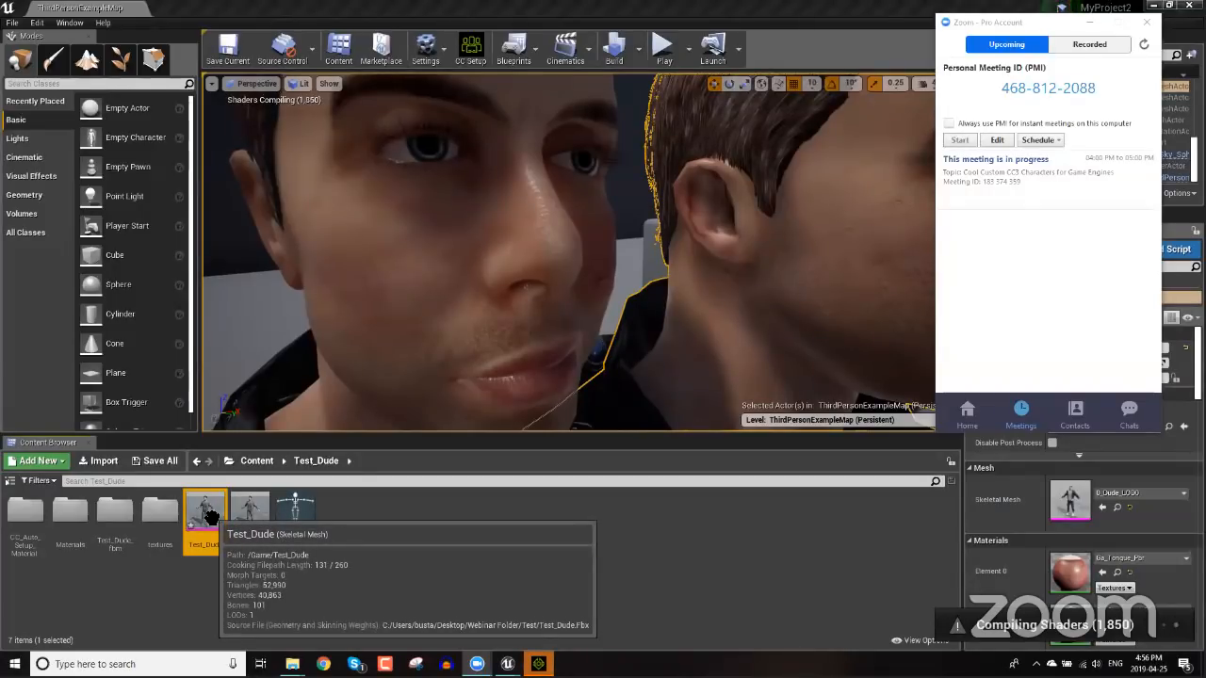
right_click(212, 514)
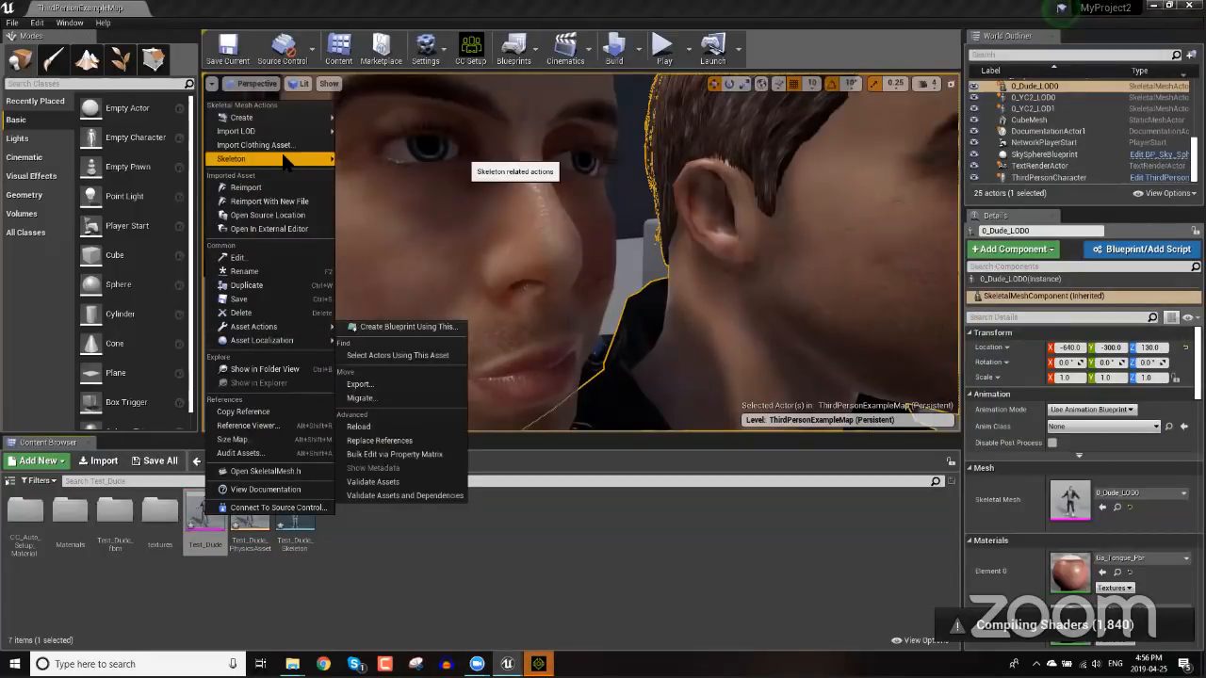
left_click(369, 581)
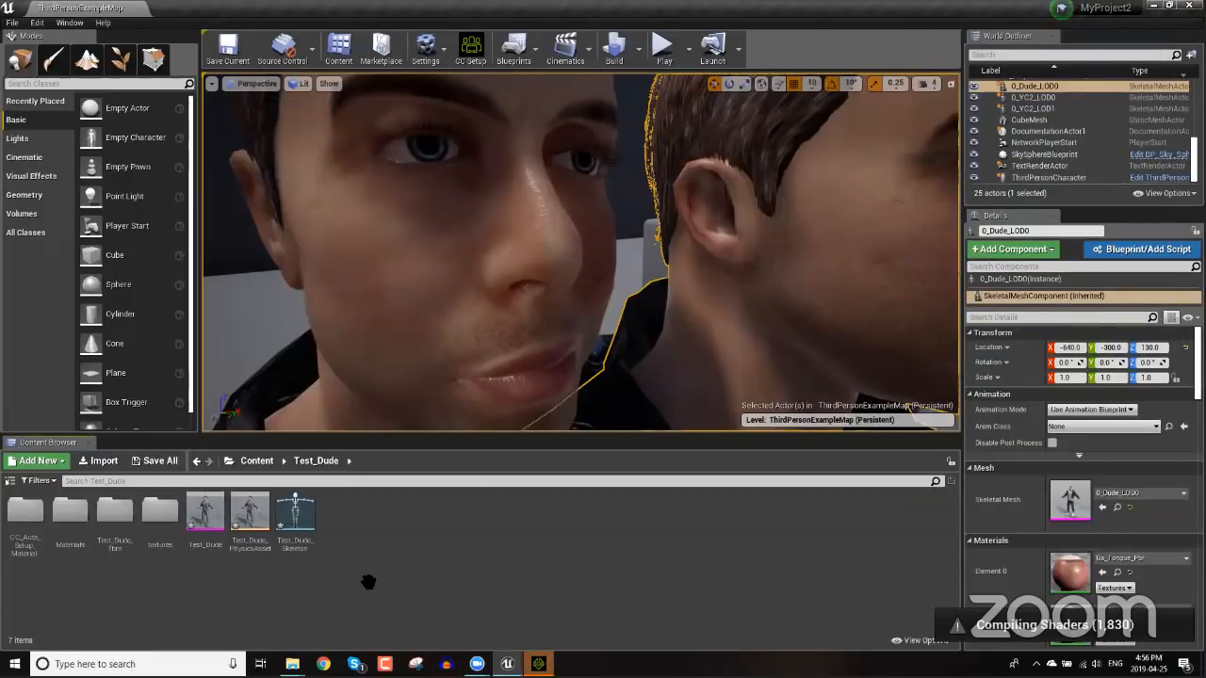
double_click(211, 504)
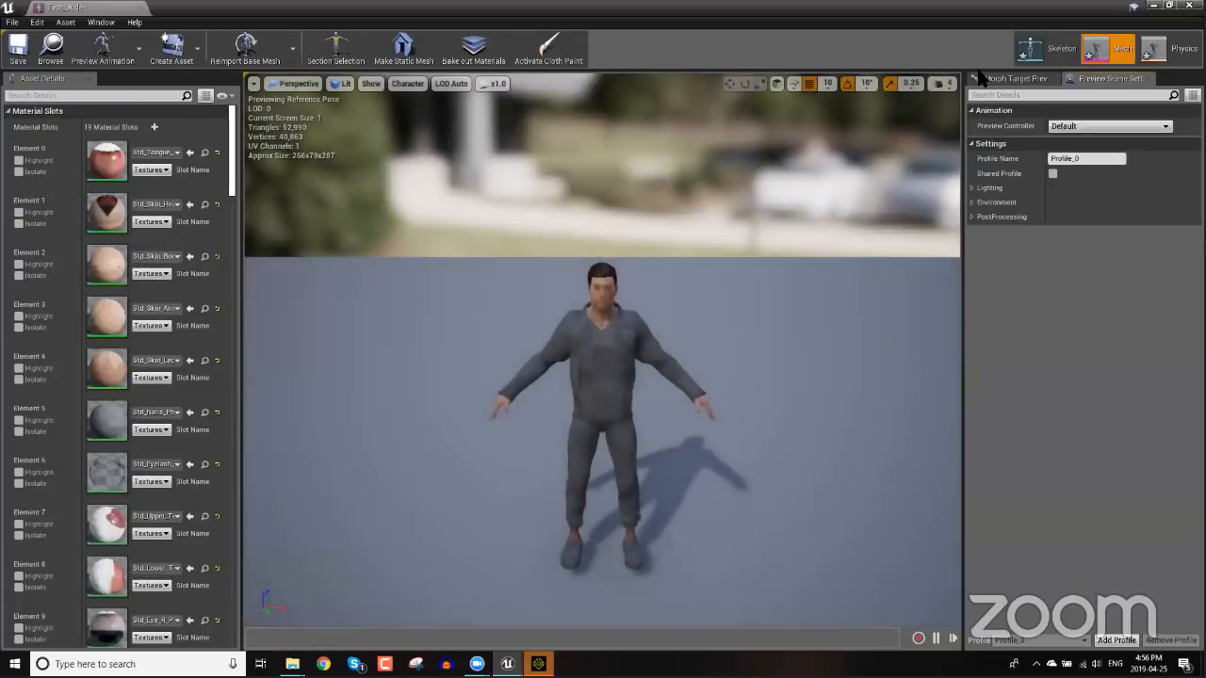
- Switch to the Test_Dude skeleton and add the Test_Dude mesh as a retarget source
left_click(1046, 53)
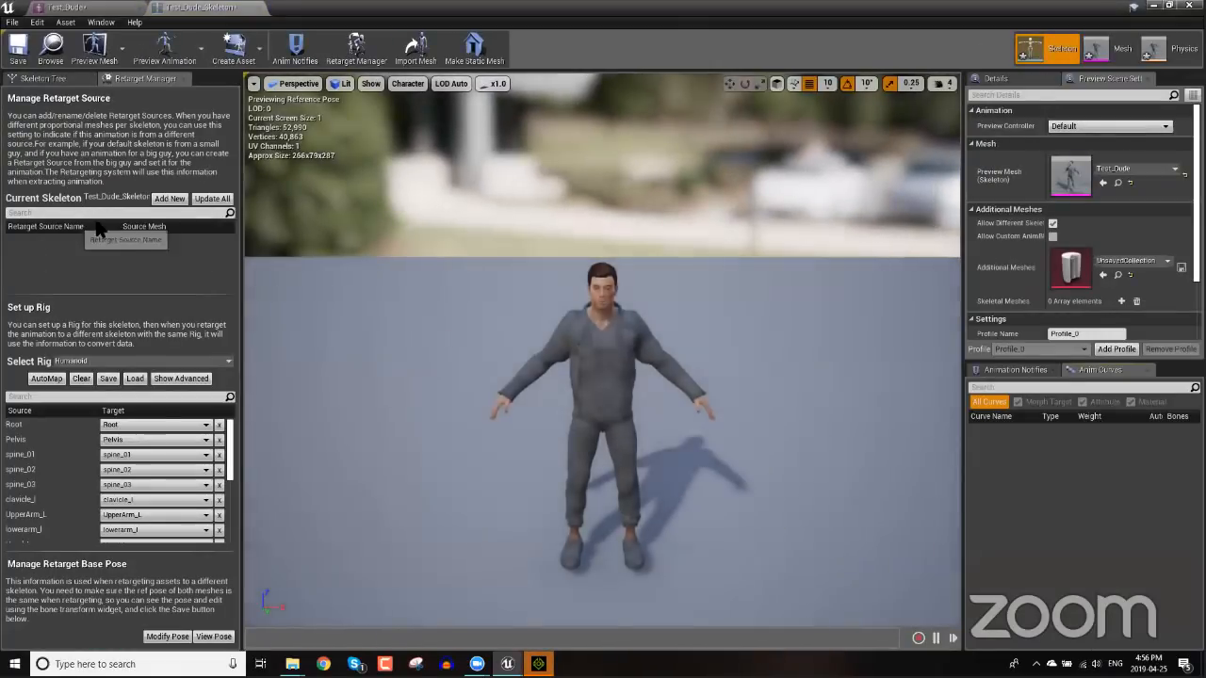
left_click(174, 198)
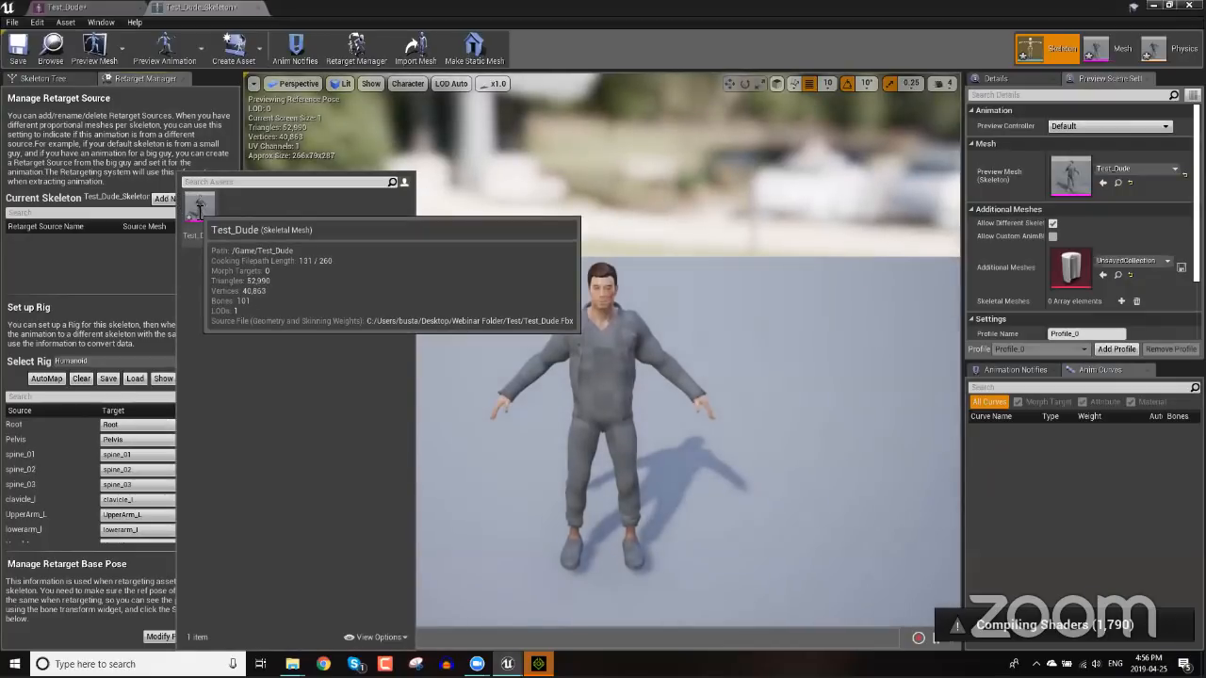
left_click(198, 205)
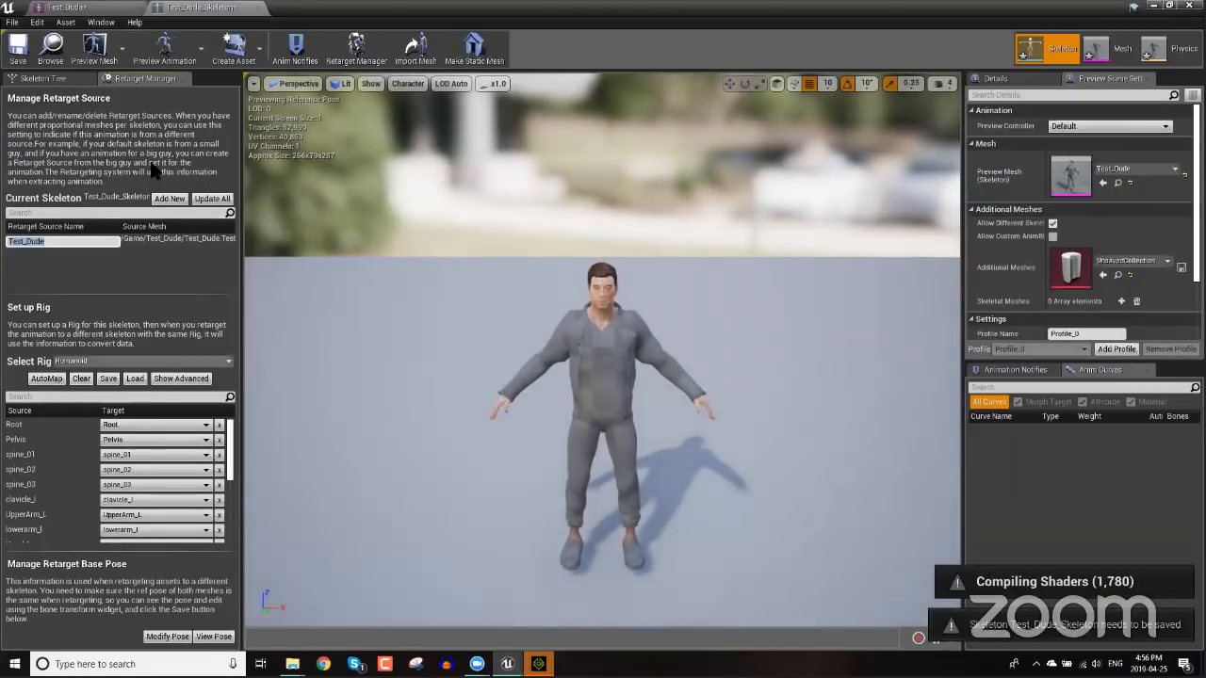
- Show the retargeting options for the bones in Test_Dude's skeleton tree
left_click(44, 79)
left_click(26, 96)
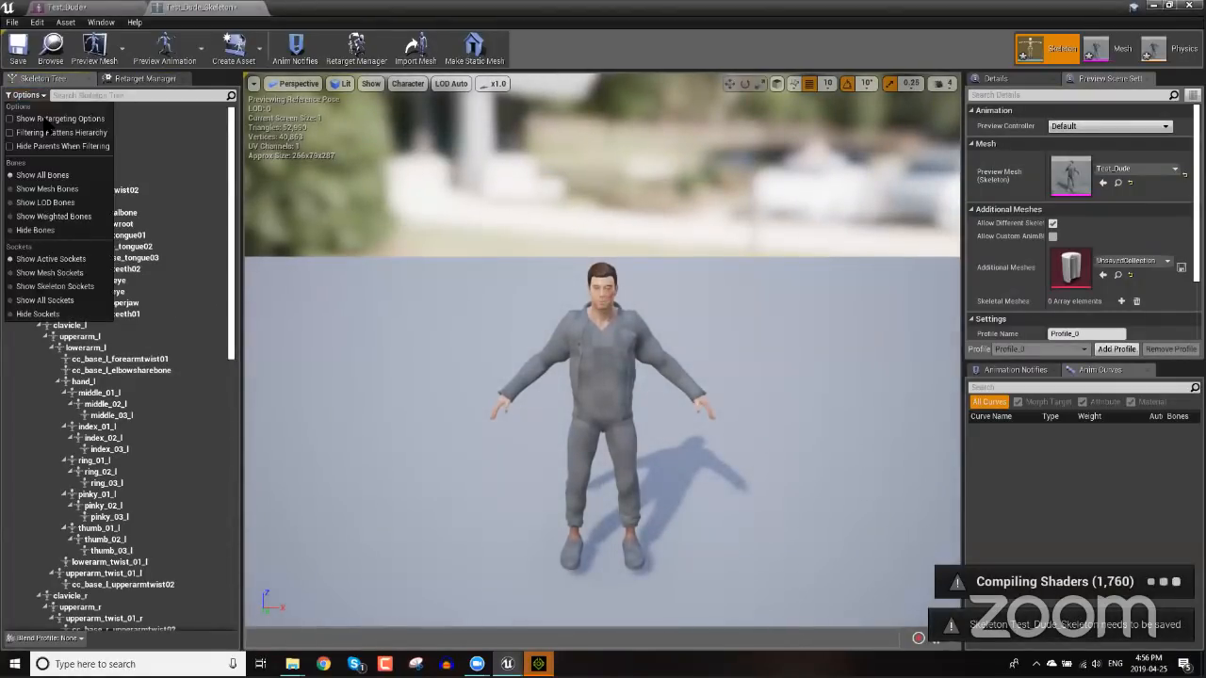
left_click(66, 115)
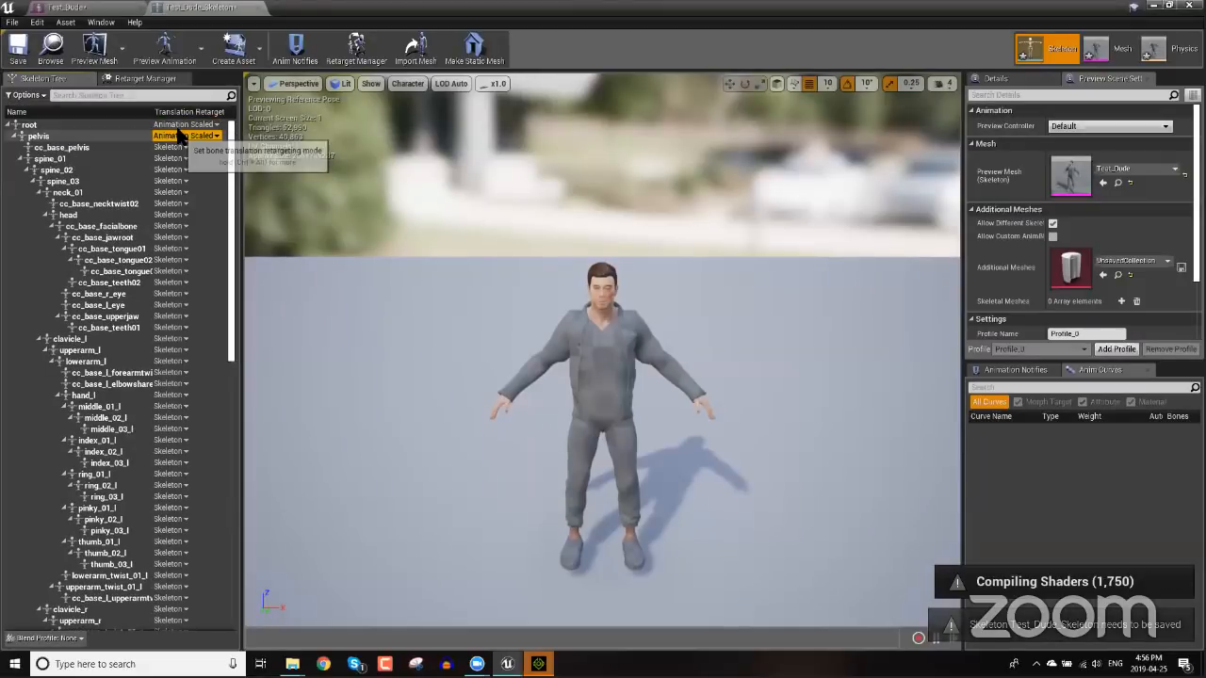
- Save the Test_Dude skeleton and close both the skeleton and mesh editors
left_click(21, 49)
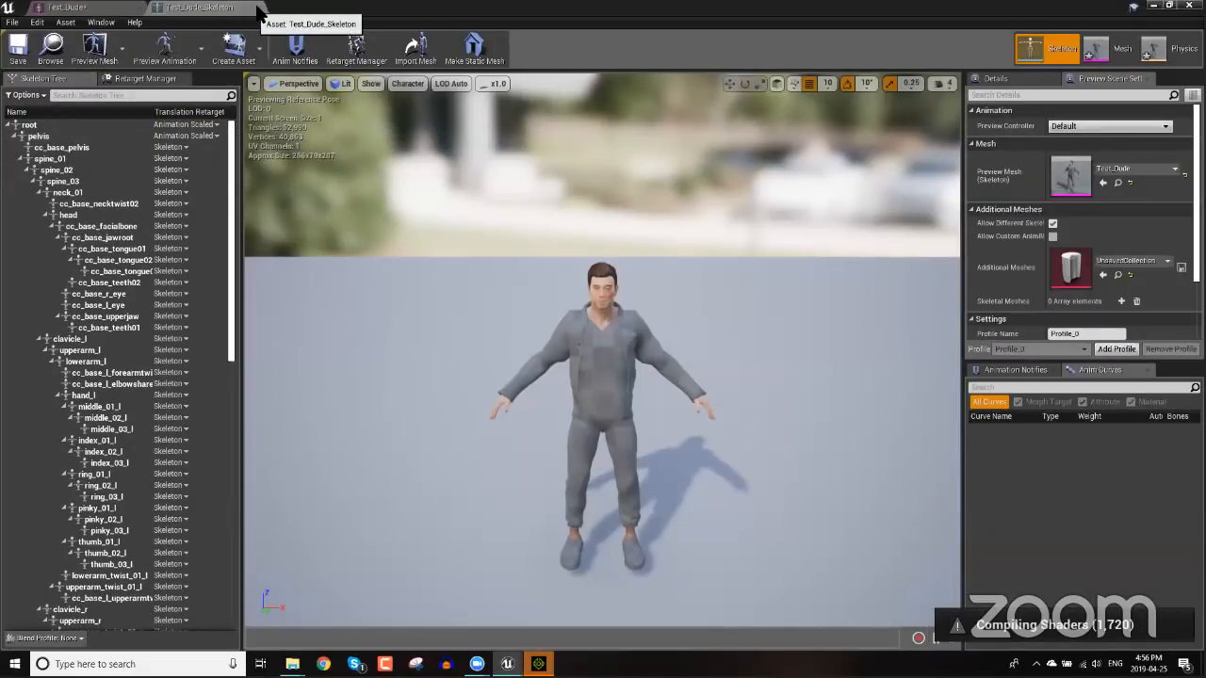
left_click(256, 9)
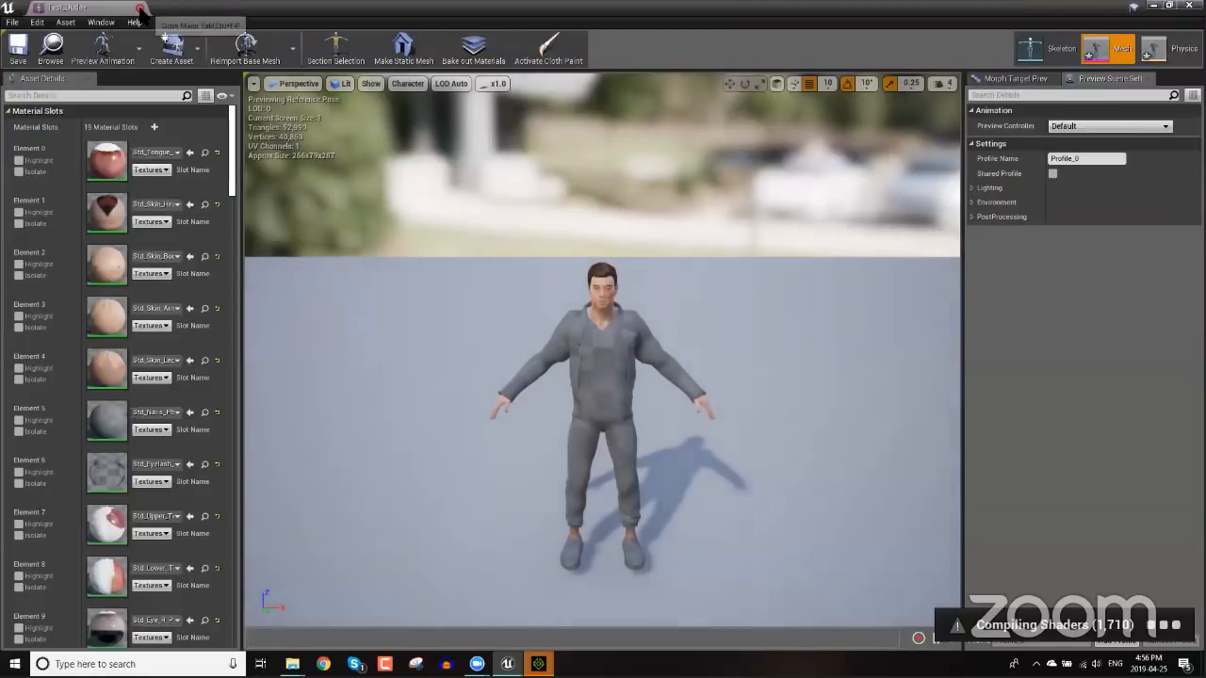
left_click(139, 7)
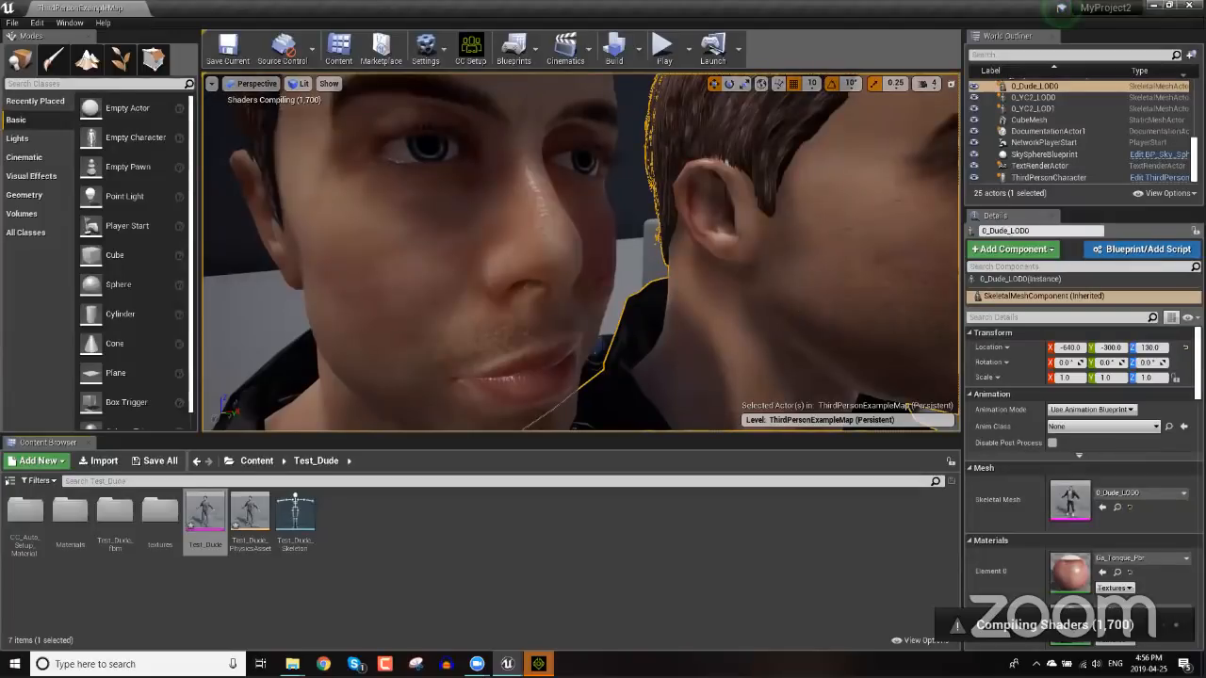
- Open the ThirdPersonCharacter blueprint's viewport and set the skeletal mesh of its Mesh component to Test_Dude
left_click(1168, 179)
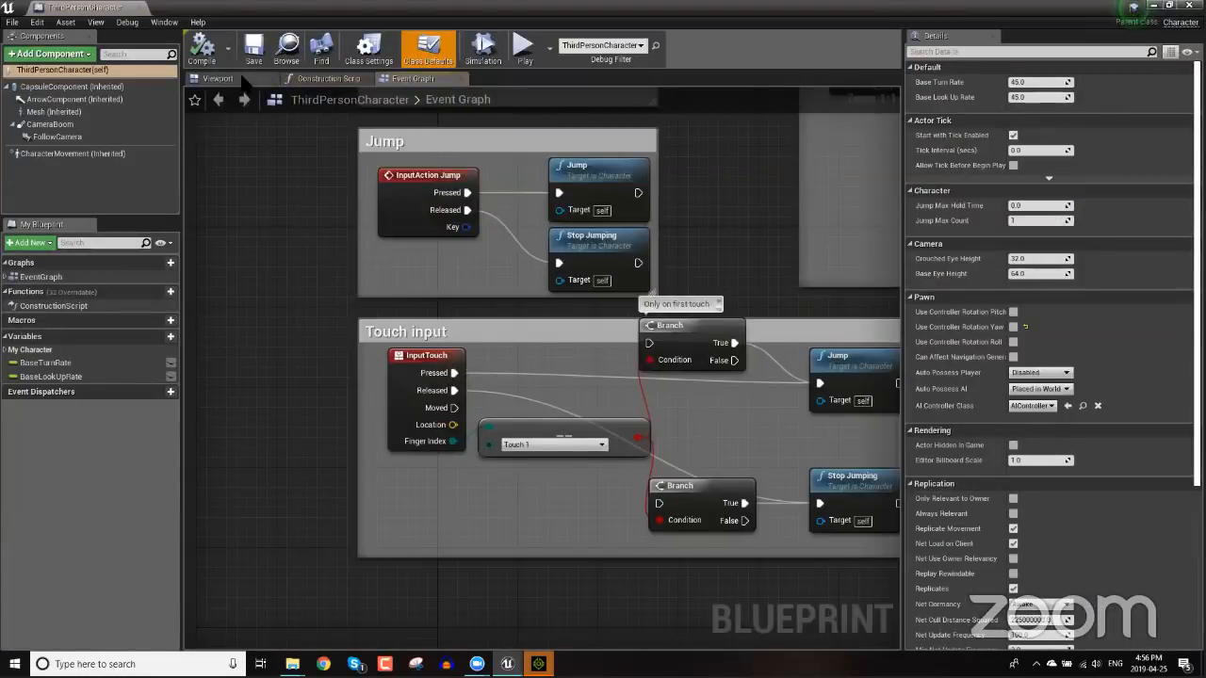
left_click(243, 81)
left_click(91, 112)
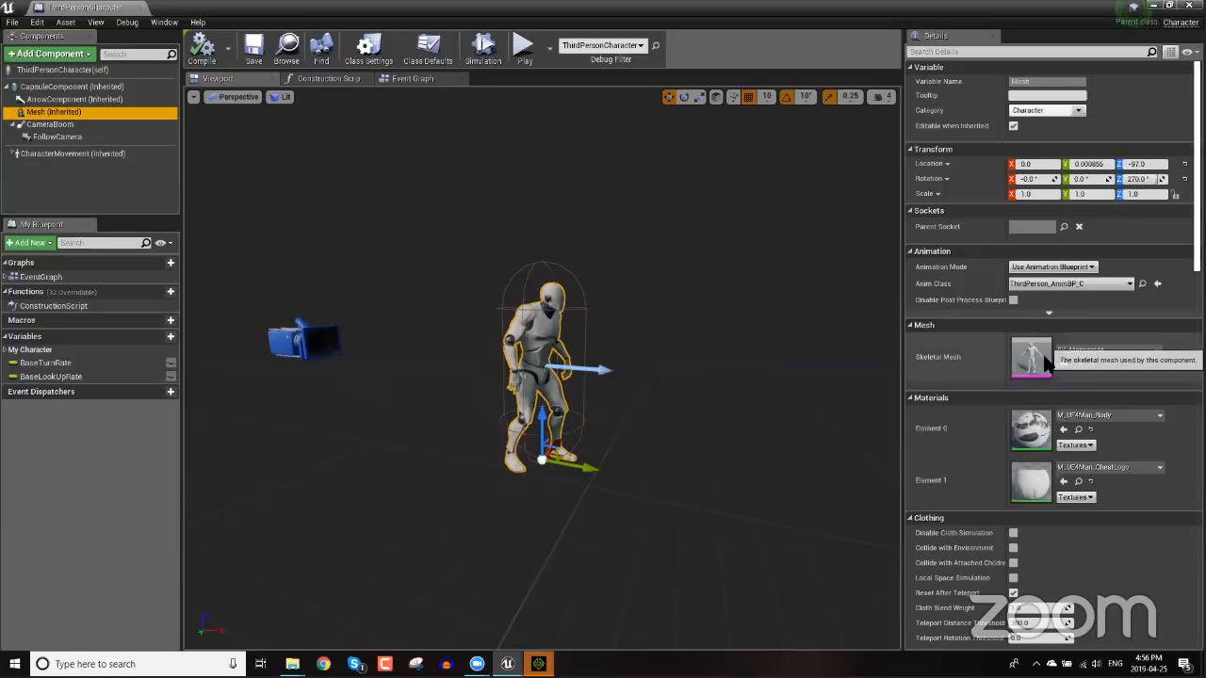
left_click(1089, 350)
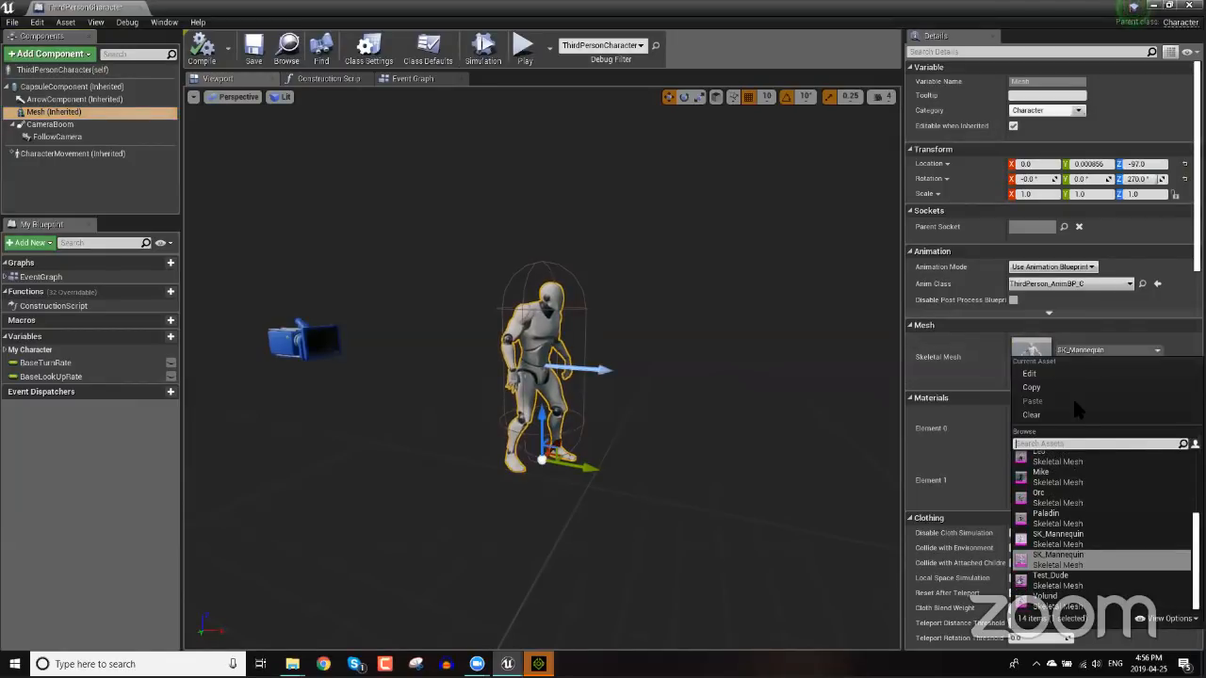
left_click(1068, 580)
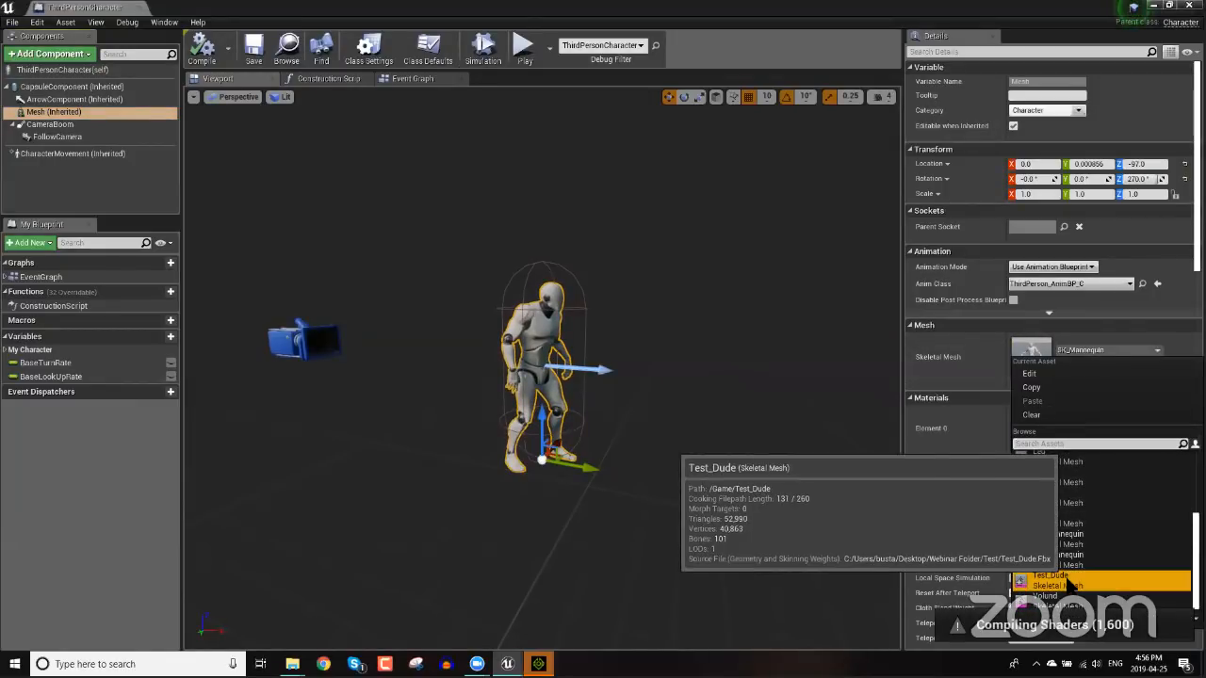
- Set the Mesh component's Anim Class to ThirdPerson_AnimBP, keeping the Use Animation Blueprint mode
left_click(1068, 267)
left_click(1095, 283)
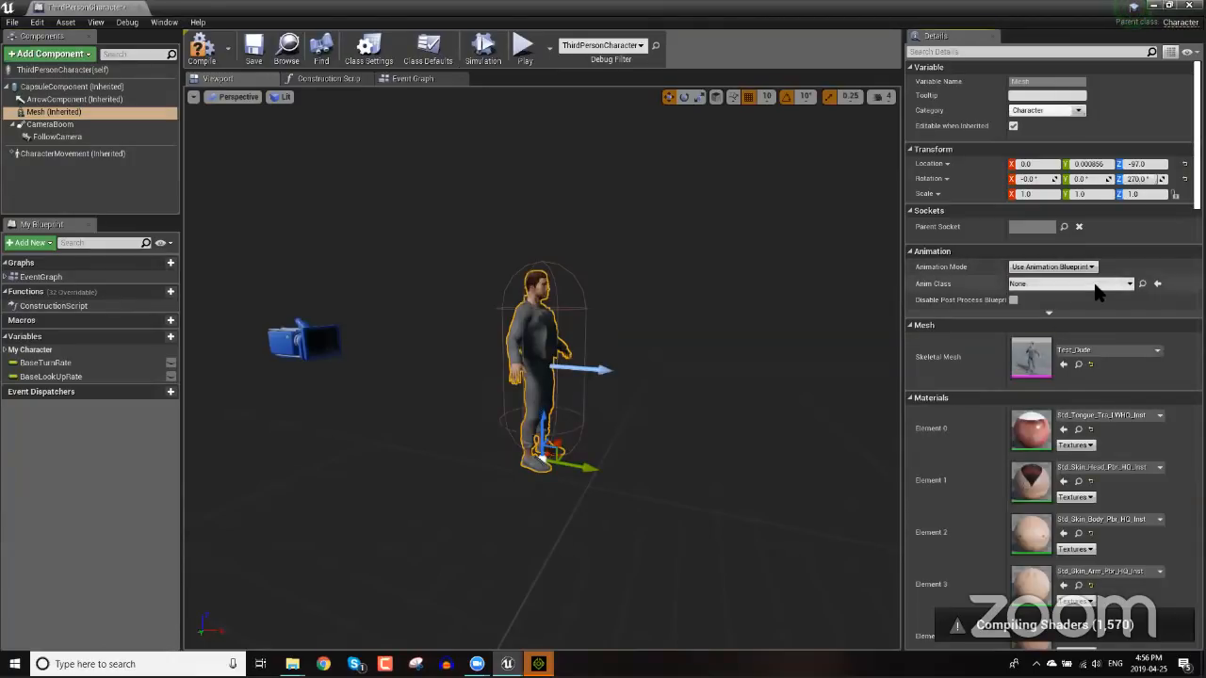
left_click(1095, 285)
left_click(1088, 285)
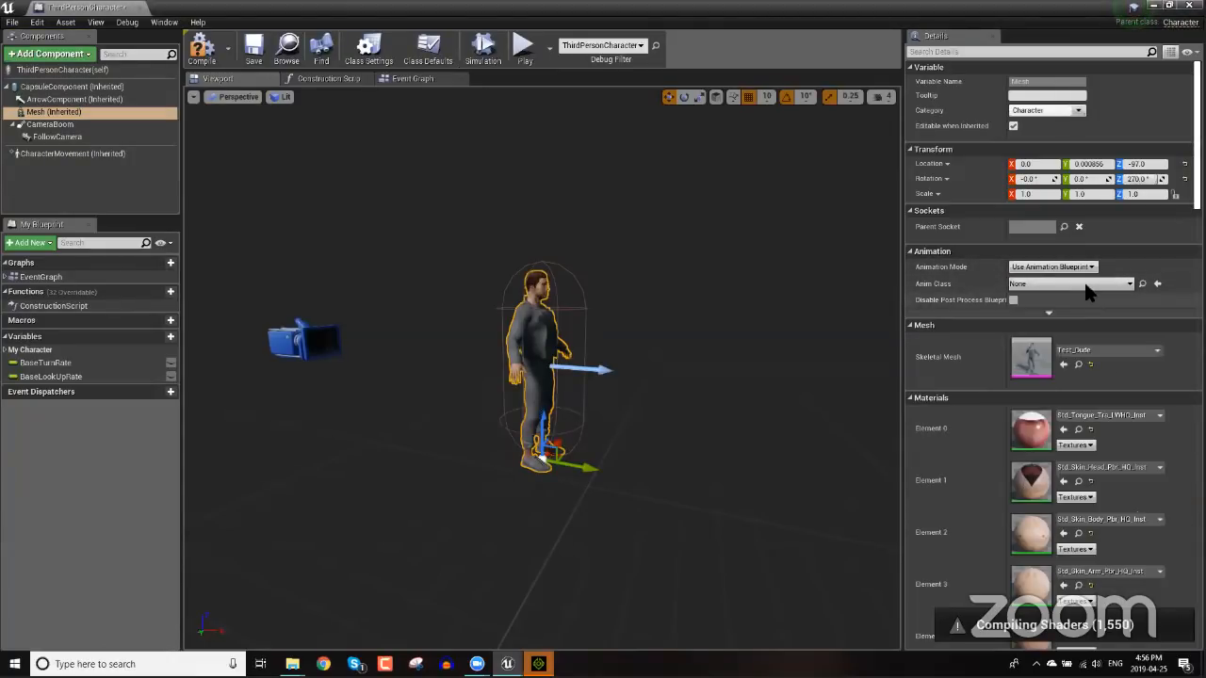
left_click(1086, 286)
type("third")
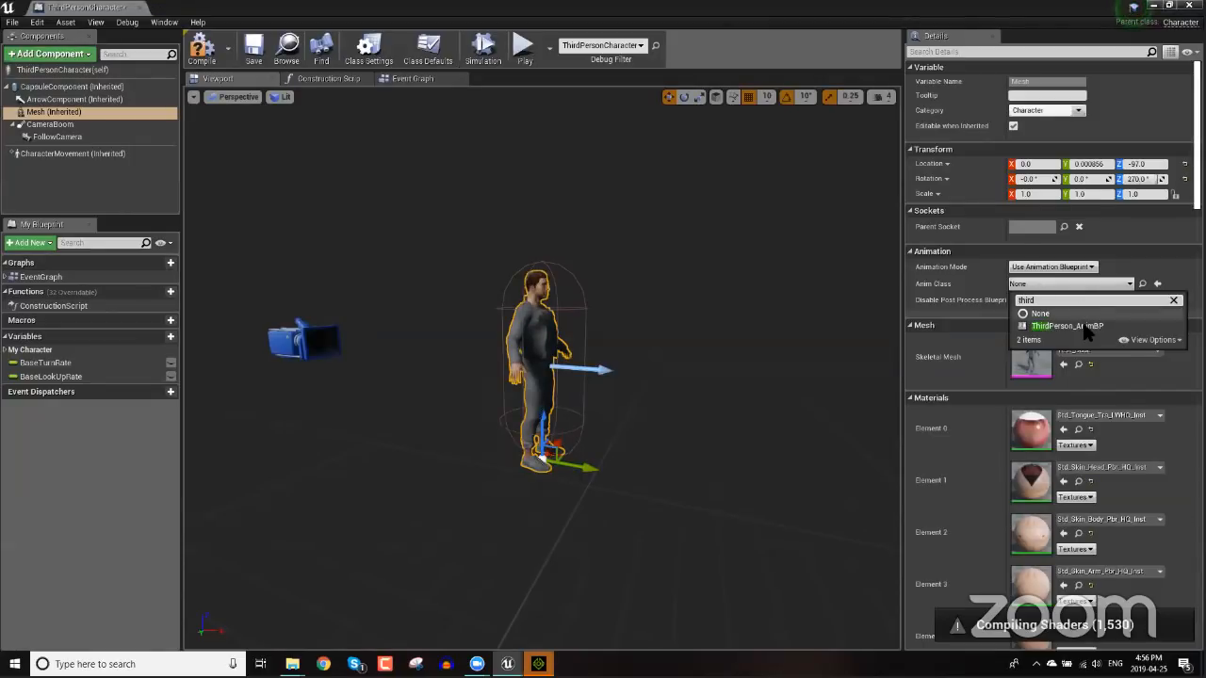
left_click(1036, 326)
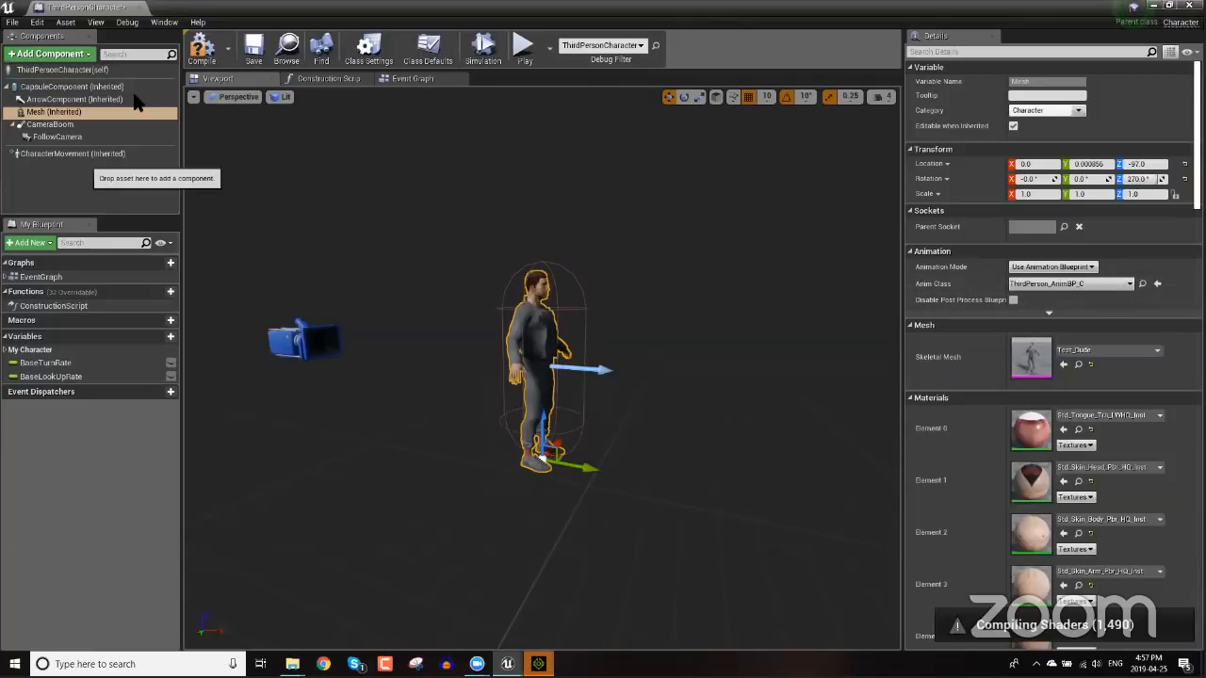
- Compile and save the ThirdPersonCharacter blueprint
left_click(202, 54)
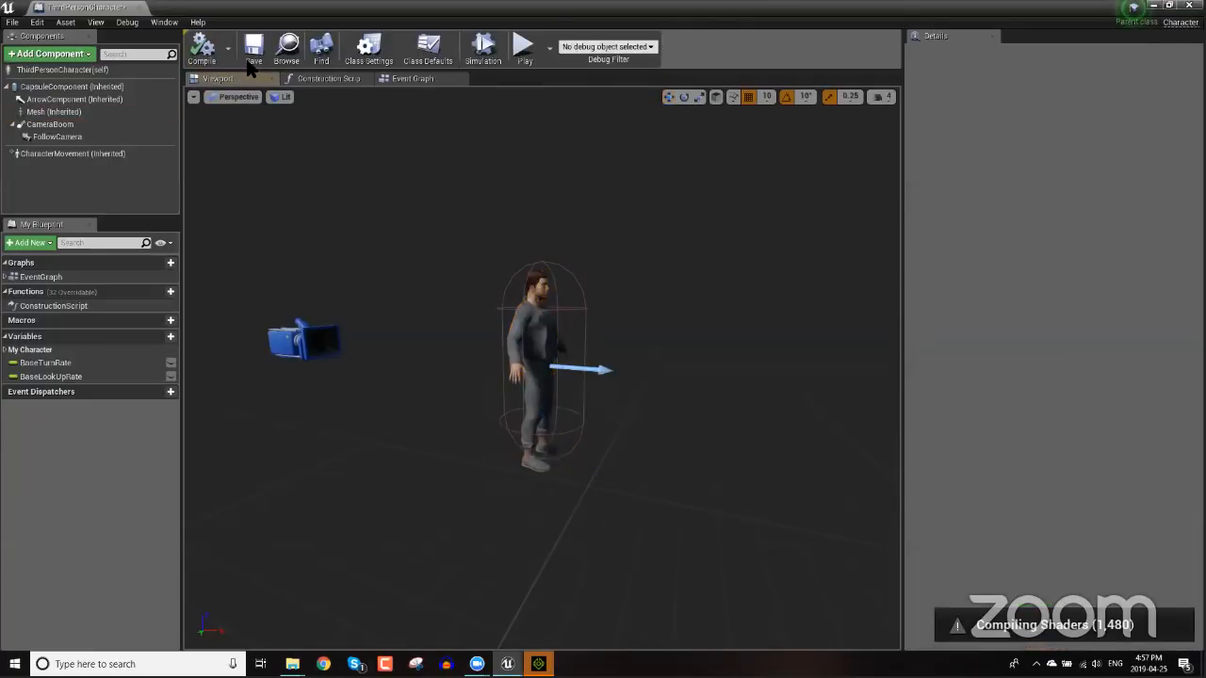
left_click(254, 53)
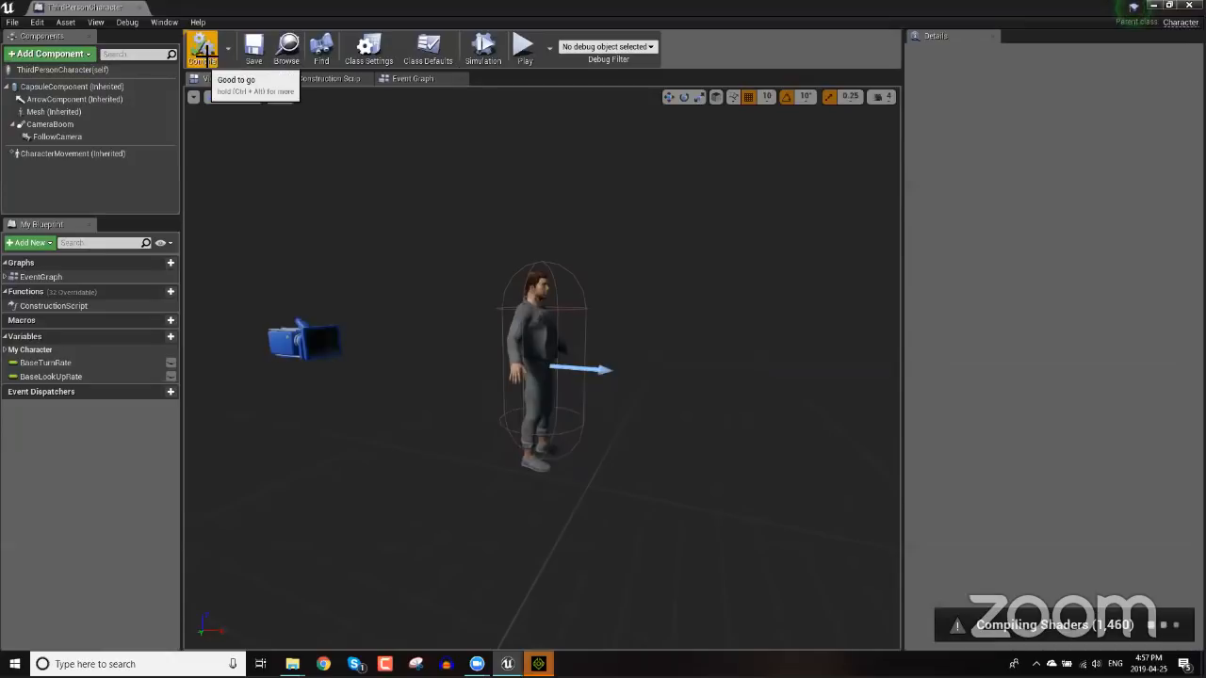
- Reselect Use Animation Blueprint and ThirdPerson_AnimBP for the character's Mesh component, and save and close the blueprint
left_click(561, 343)
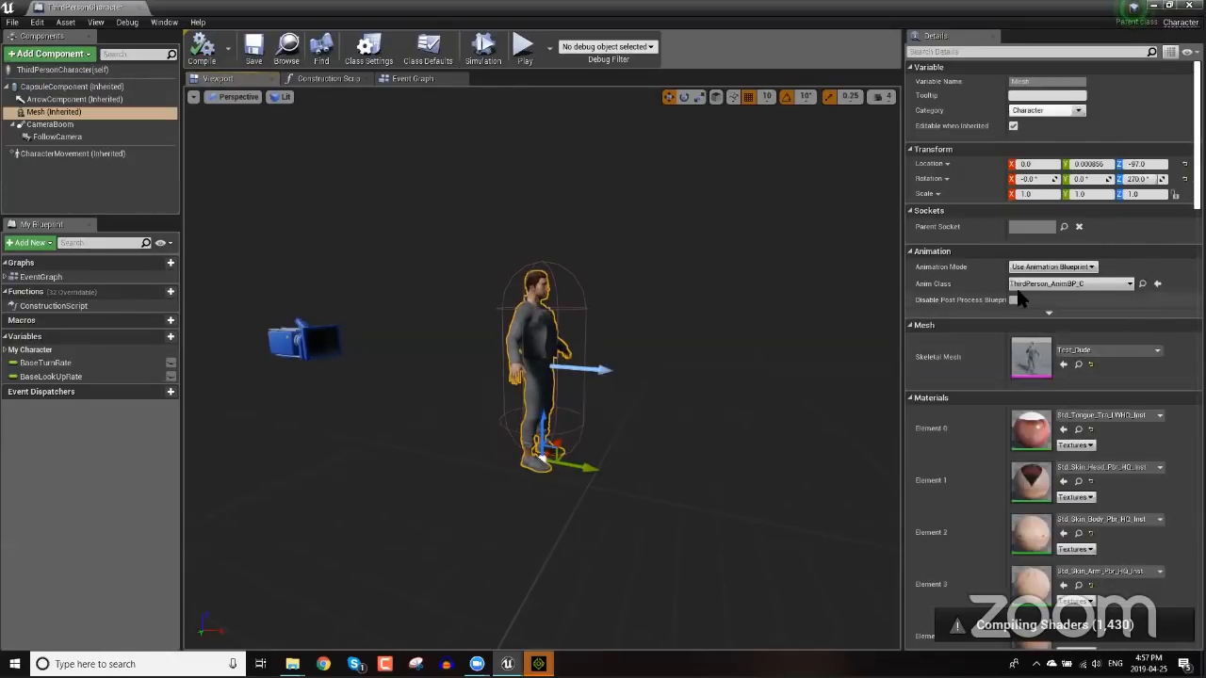
left_click(1055, 268)
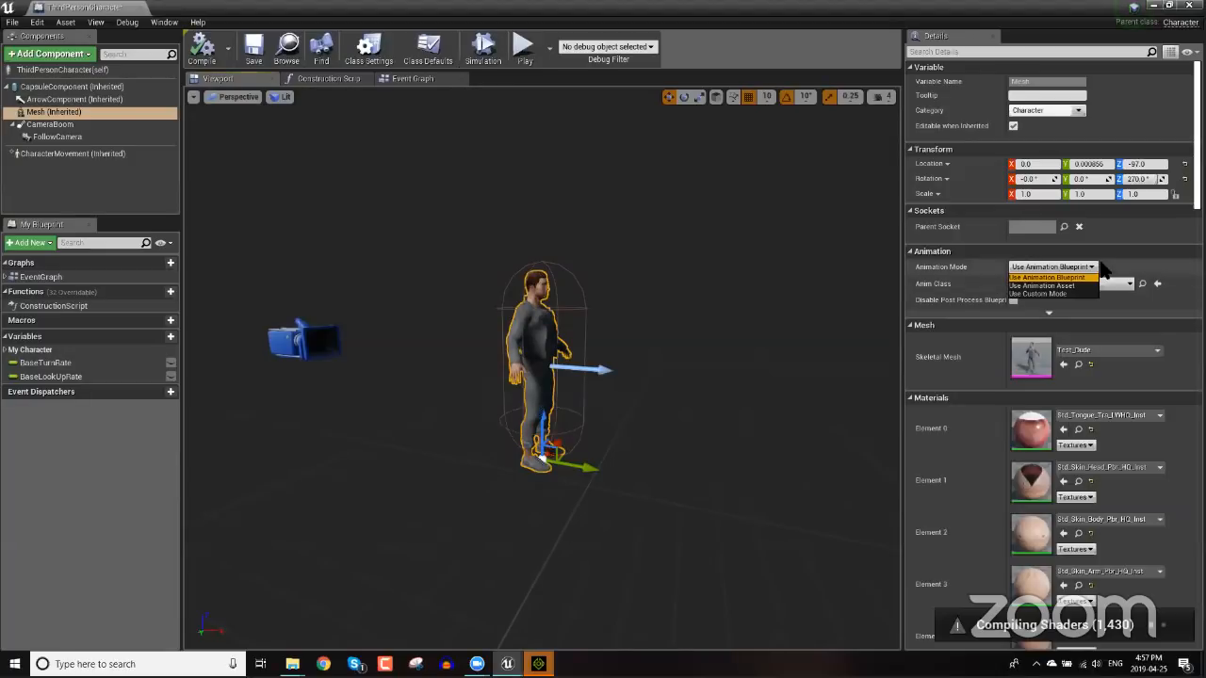
left_click(1088, 277)
left_click(1074, 284)
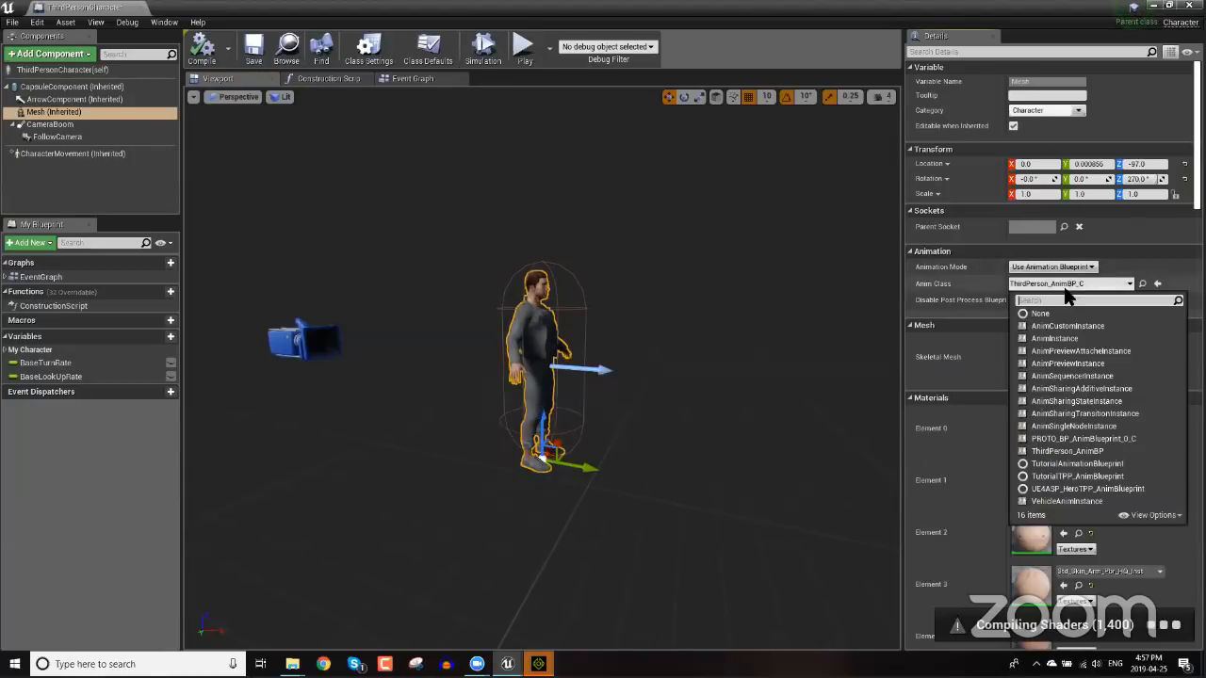
type("thi")
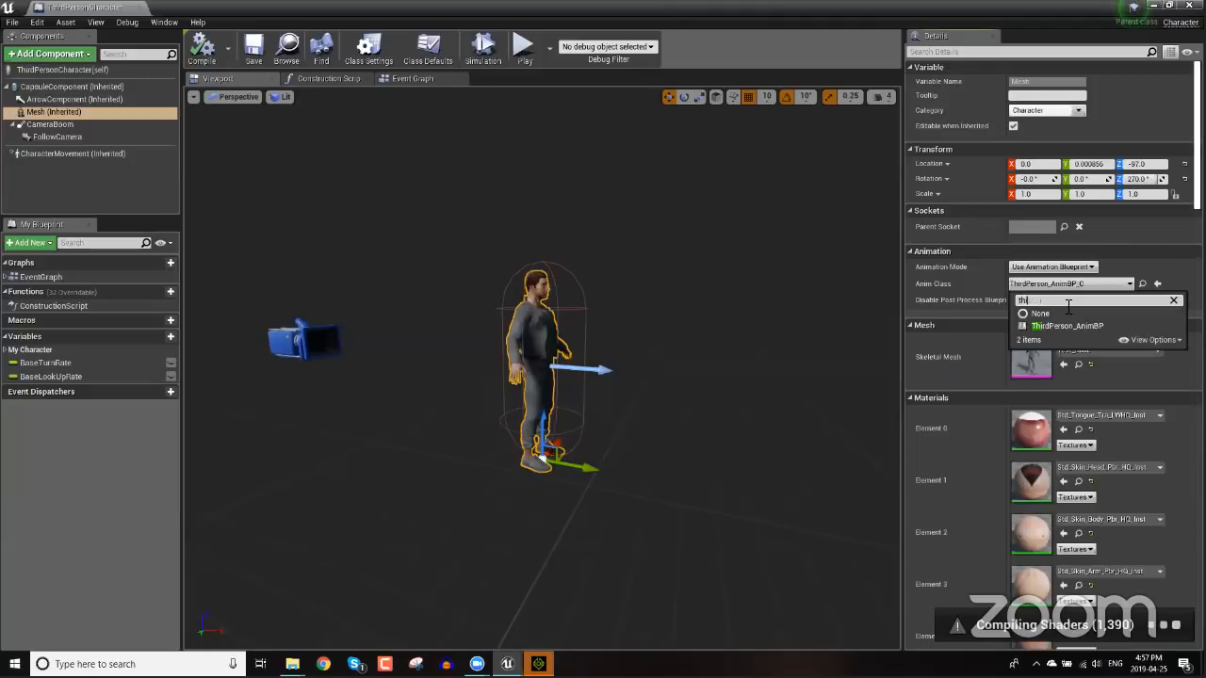
type("rd")
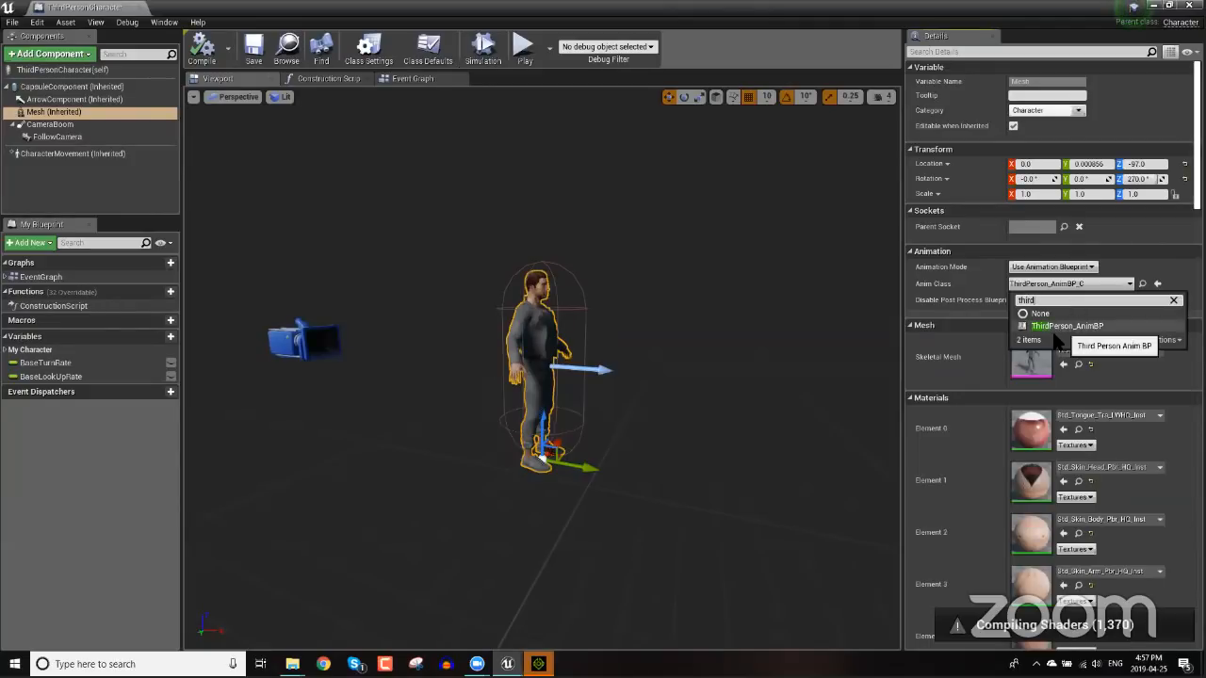
left_click(1051, 327)
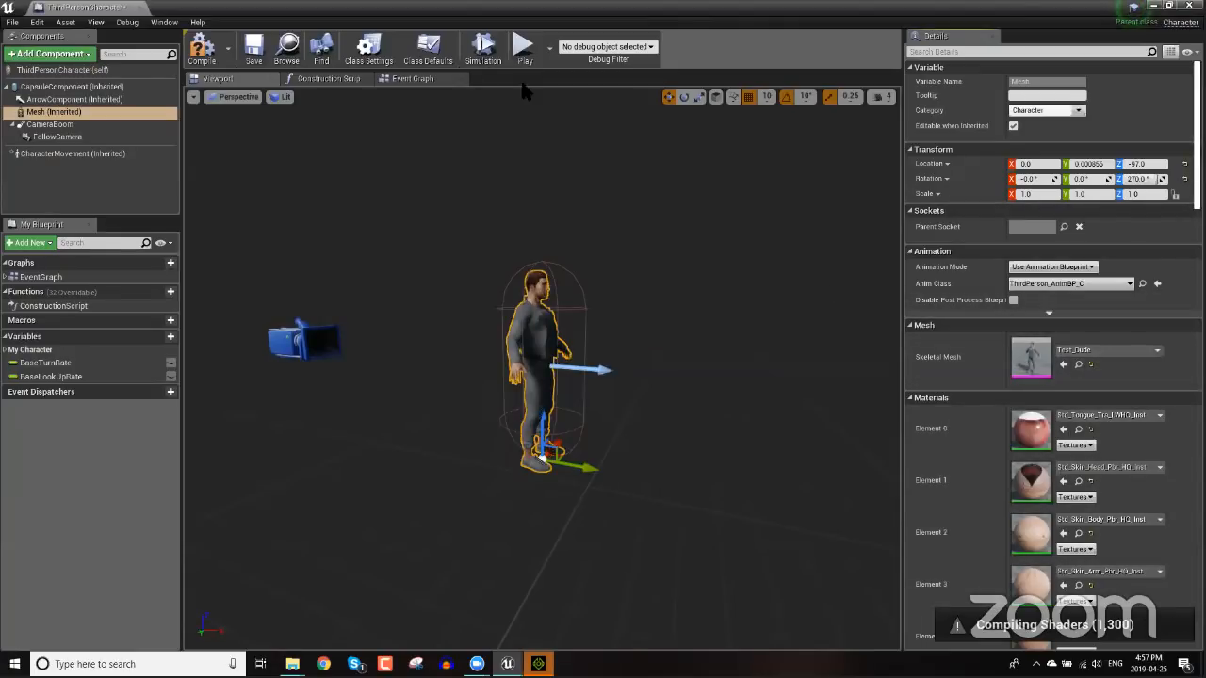
left_click(252, 49)
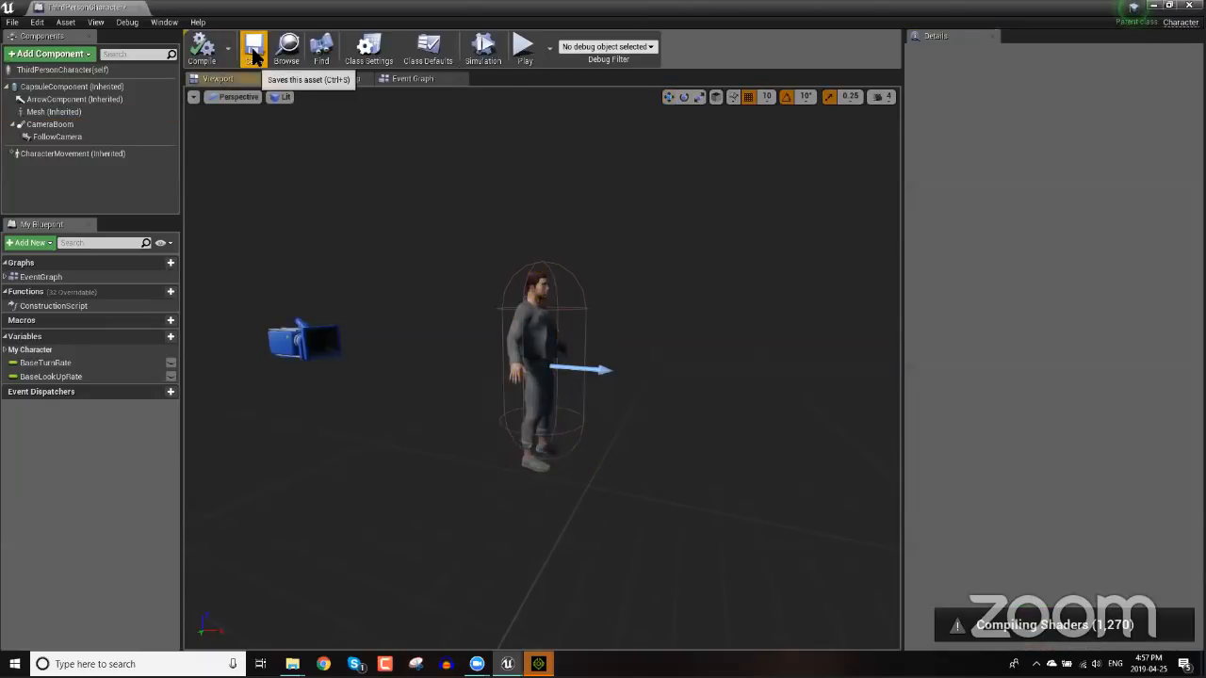
left_click(141, 8)
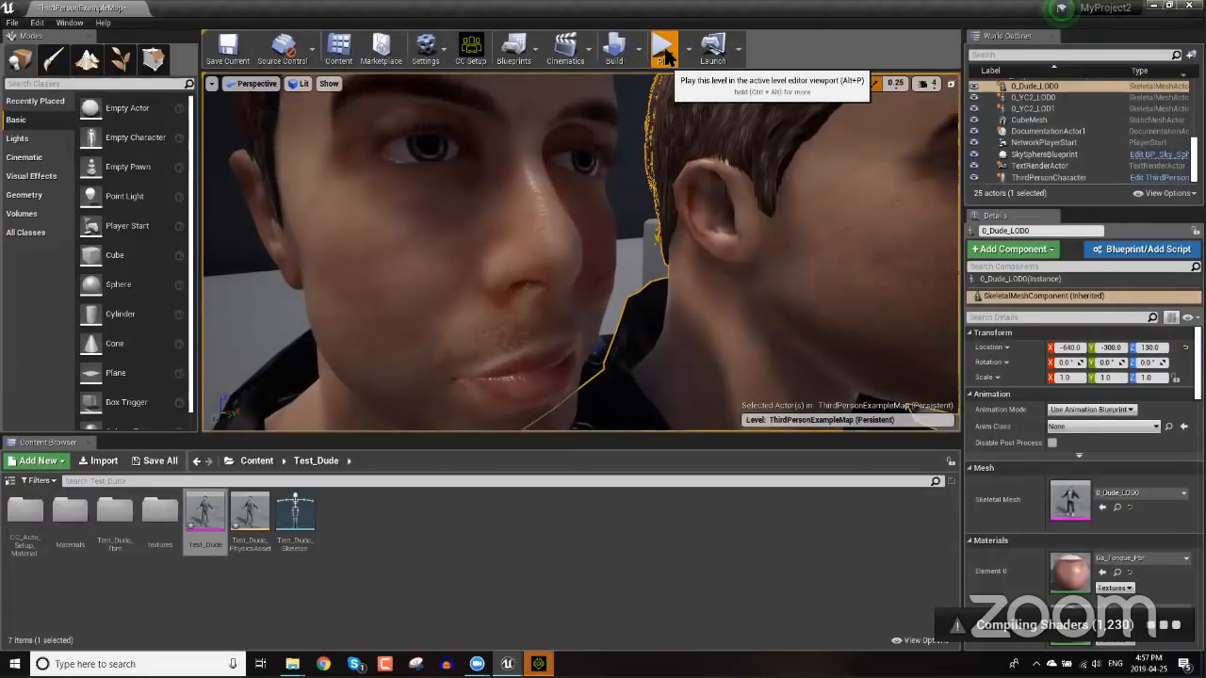
- Play the level in the viewport, test moving the character in all directions, and stop the play session
left_click(664, 49)
left_click(556, 237)
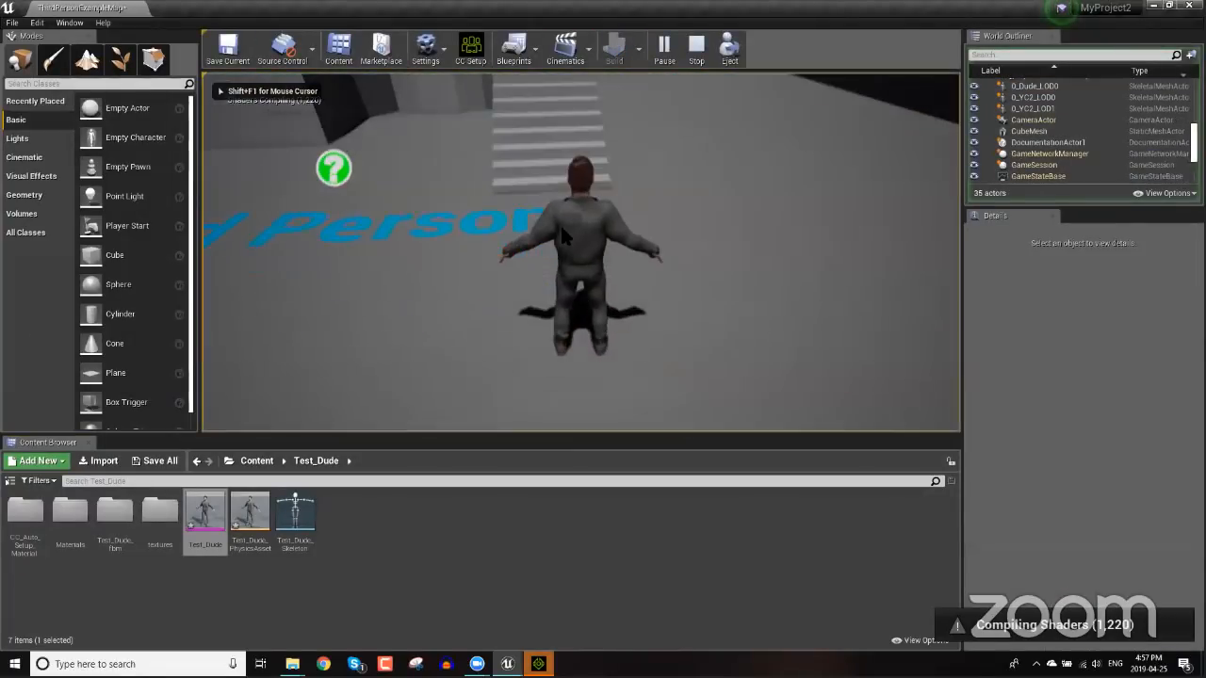
key("w")
key("s")
key("a")
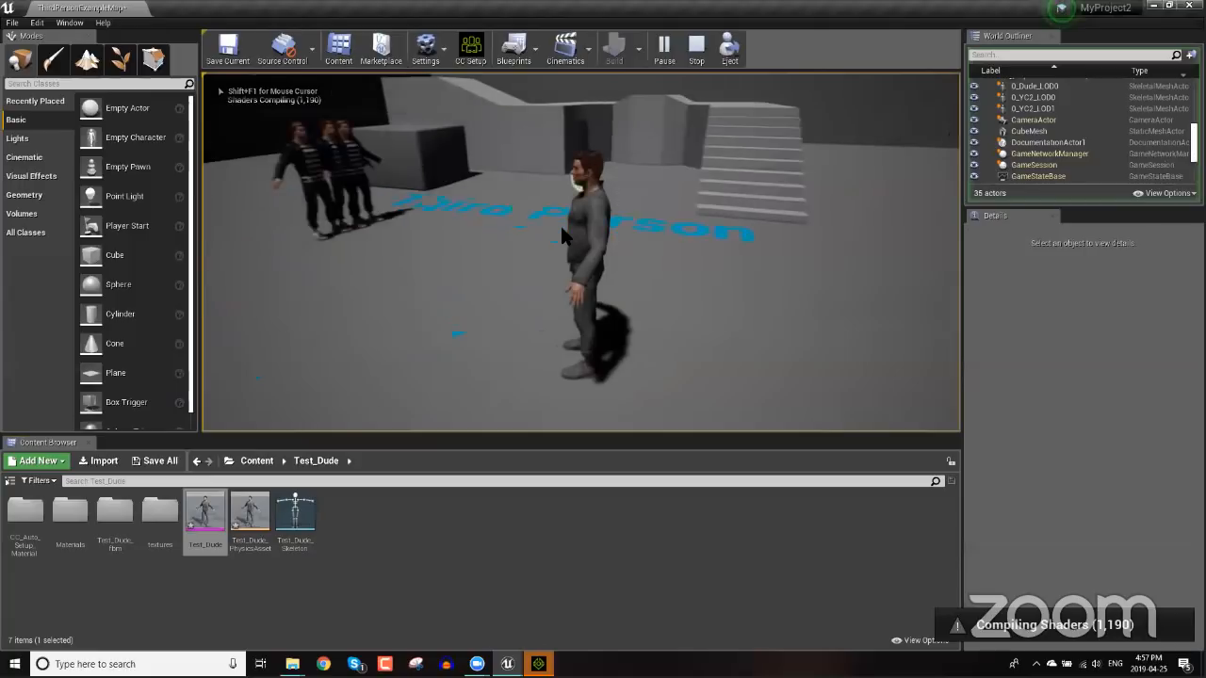
key("d")
key("Escape")
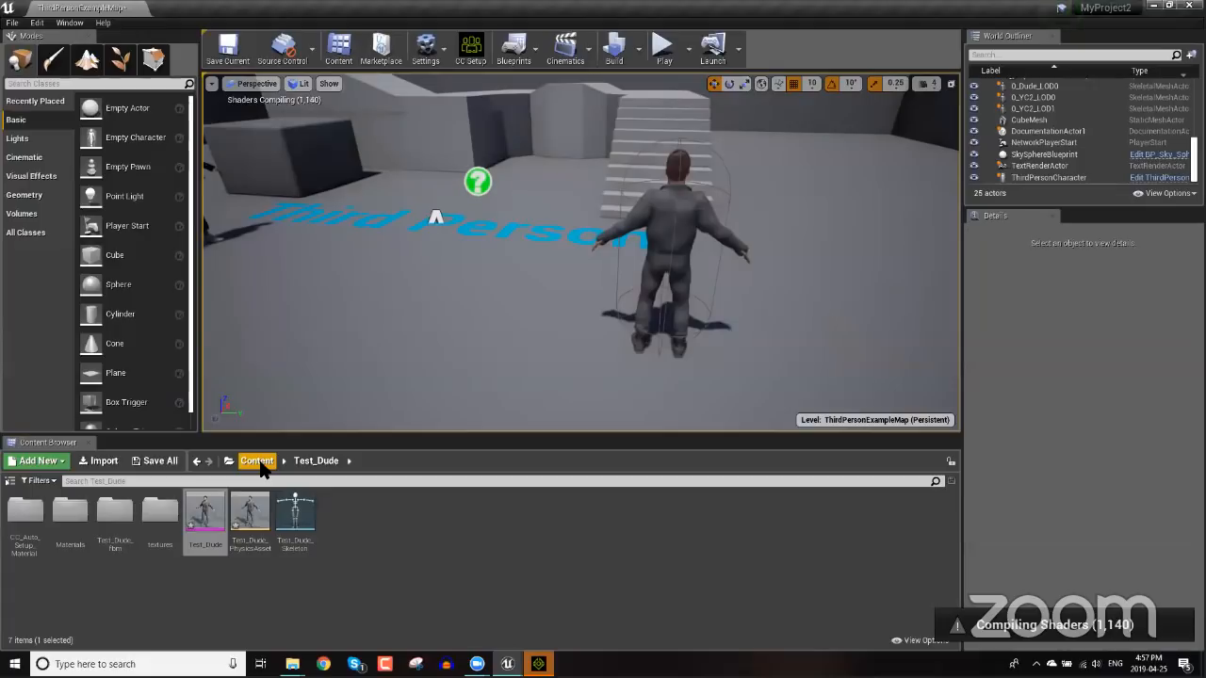
- Duplicate and retarget ThirdPerson_AnimBP from the Mannequin Animations folder to Test_Dude_Skeleton, keeping the default retarget options
left_click(261, 466)
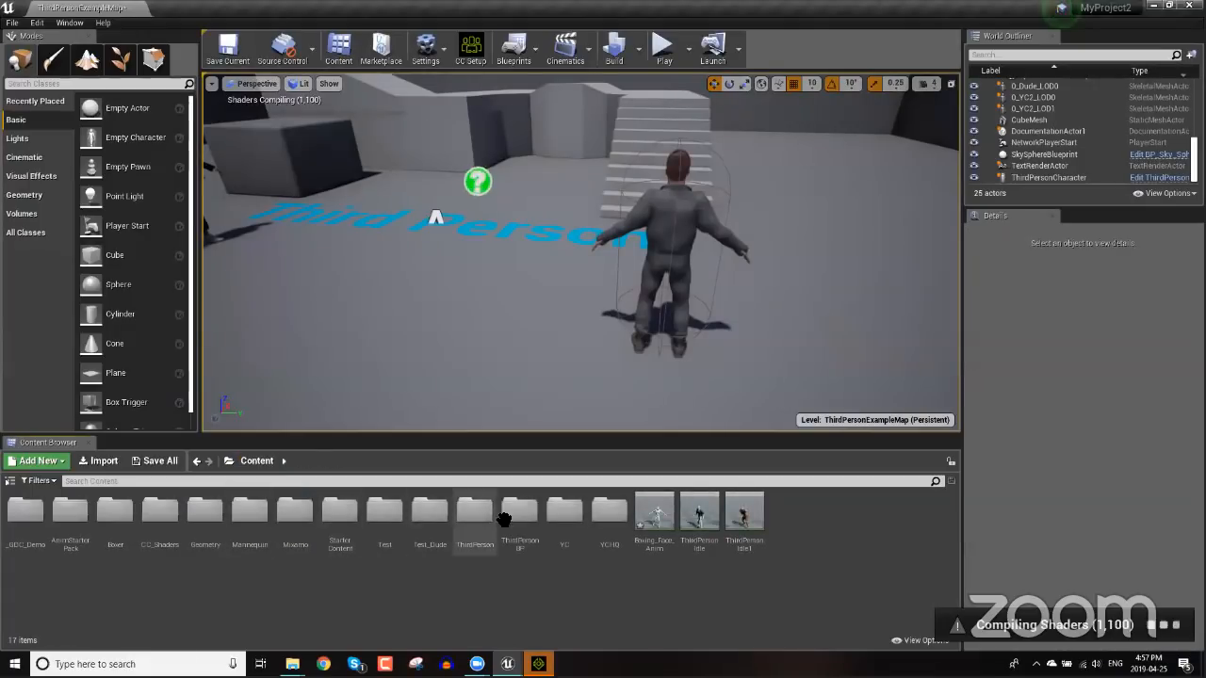
double_click(251, 516)
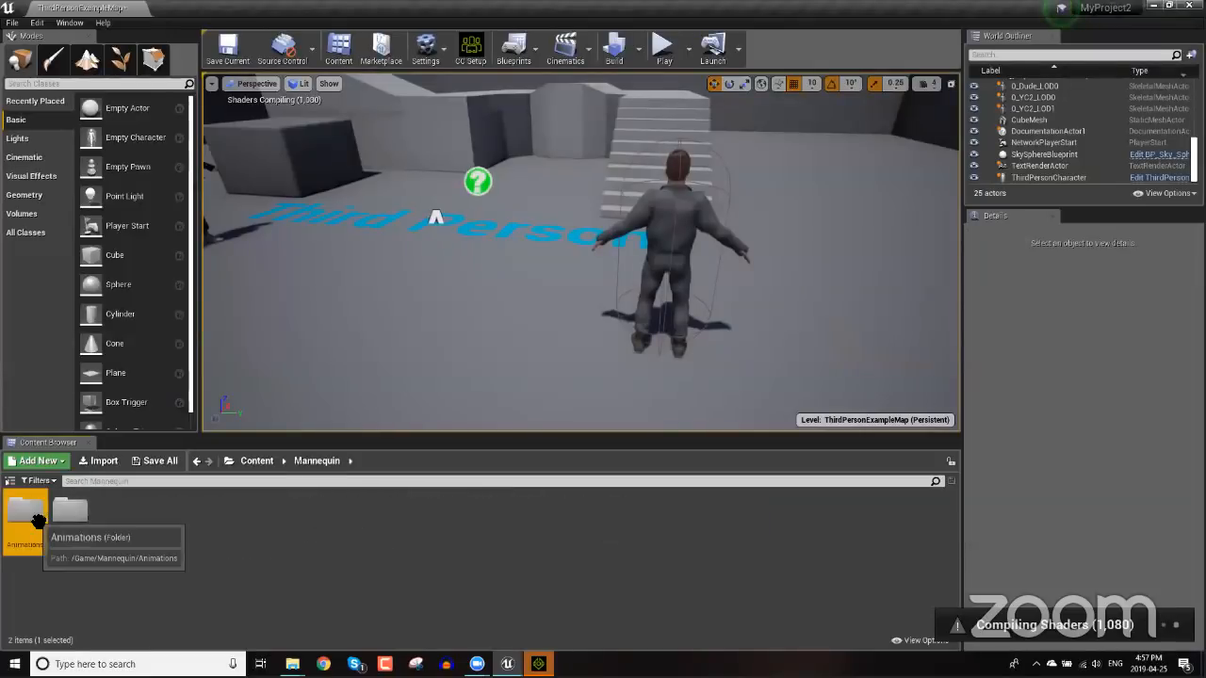
double_click(26, 511)
left_click(27, 509)
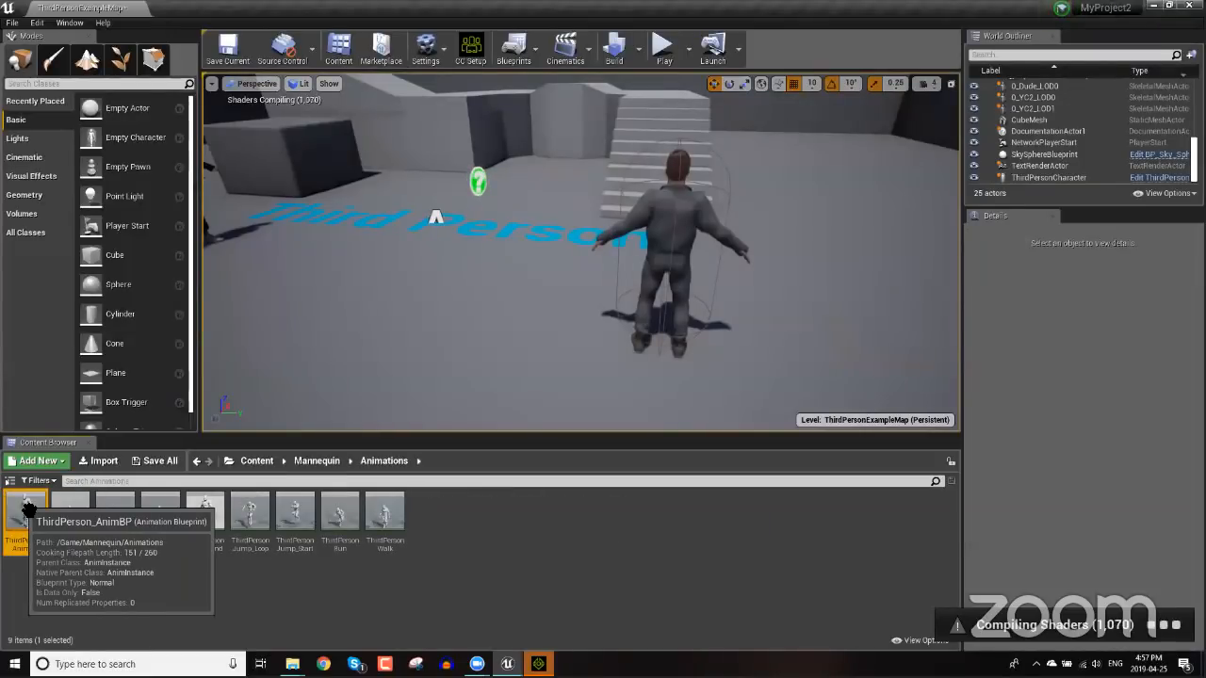
right_click(26, 509)
mouse_move(149, 235)
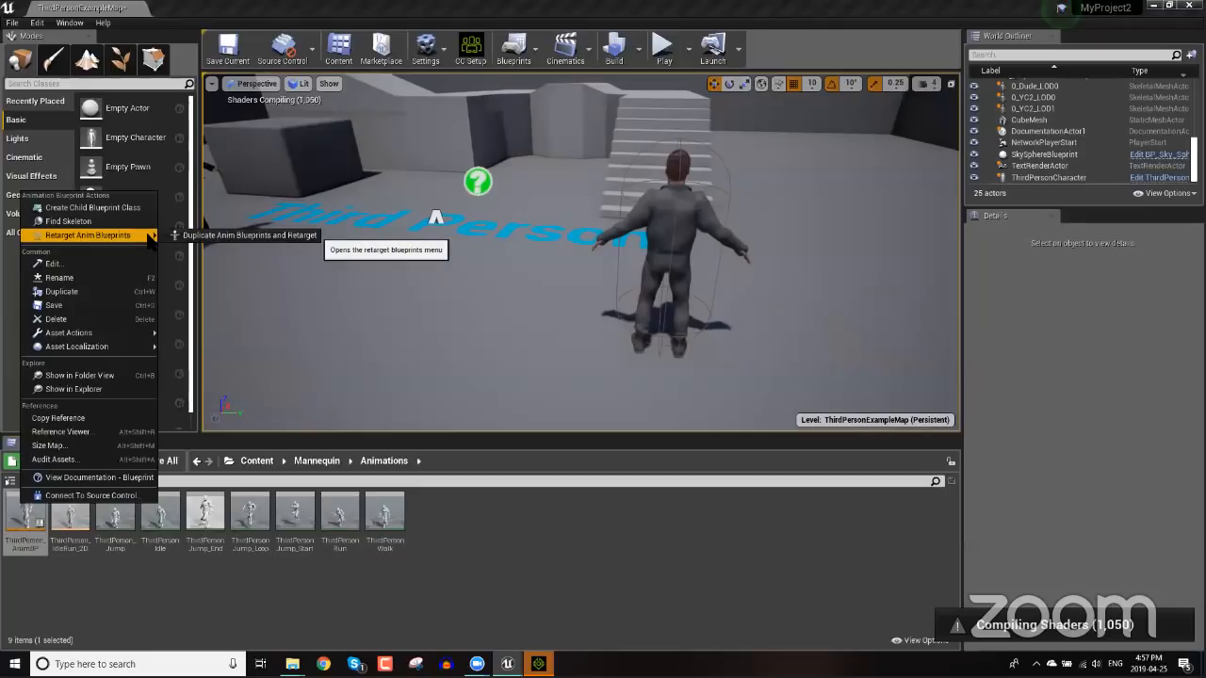
left_click(273, 235)
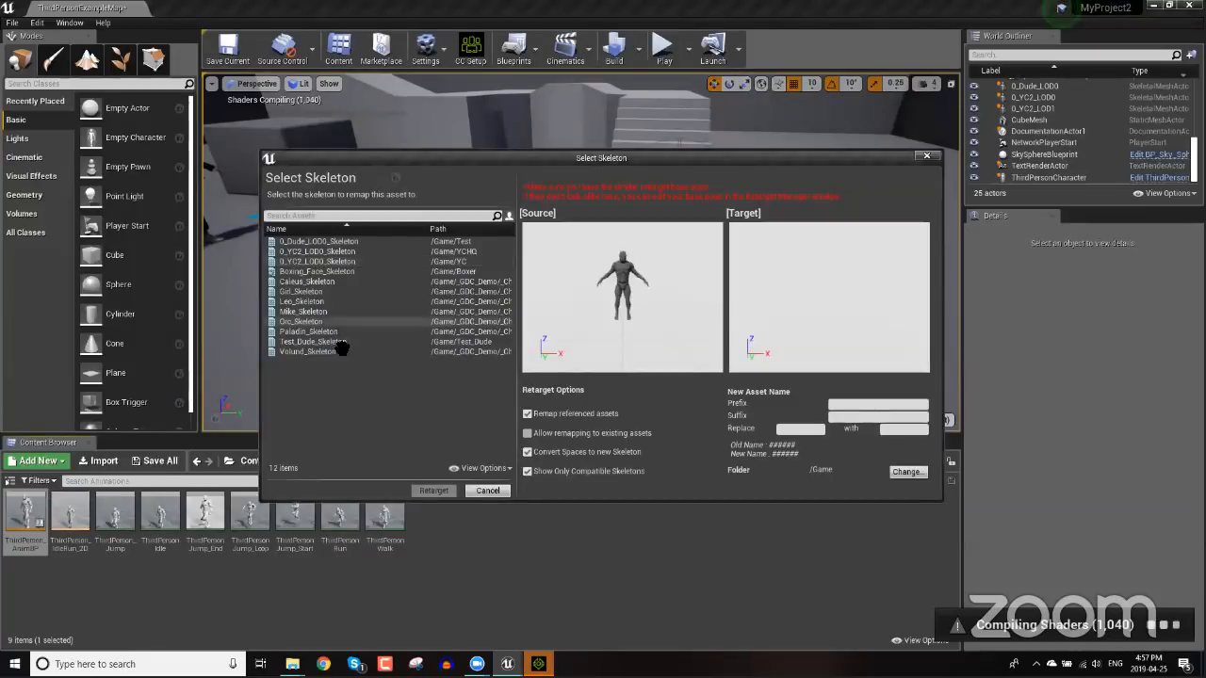
left_click(314, 343)
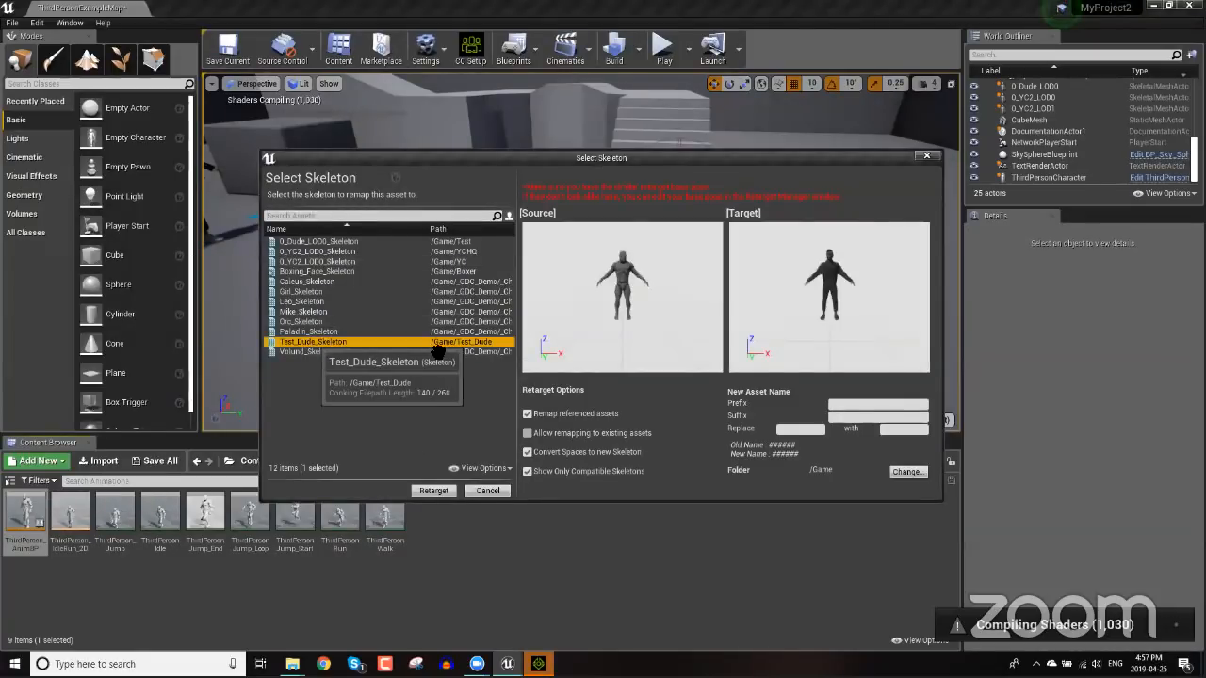
left_click(434, 491)
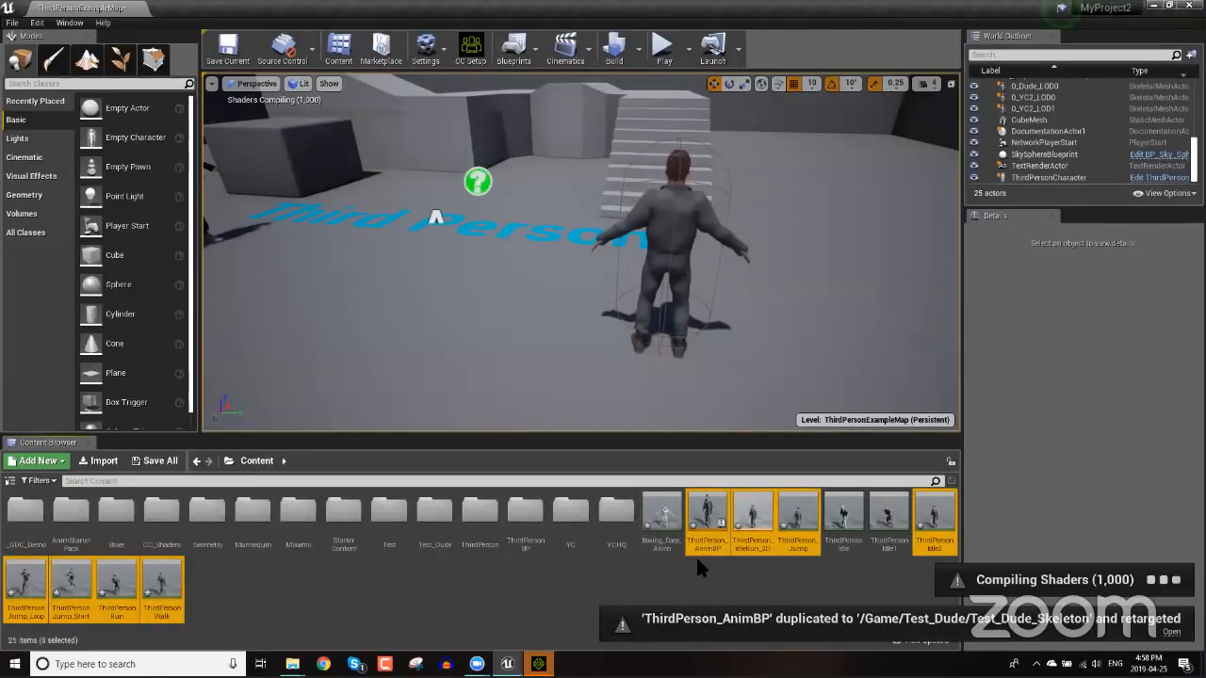
- Move the newly retargeted ThirdPerson animation assets from the Content folder into the Test_Dude folder
left_click_drag(716, 518, 433, 515)
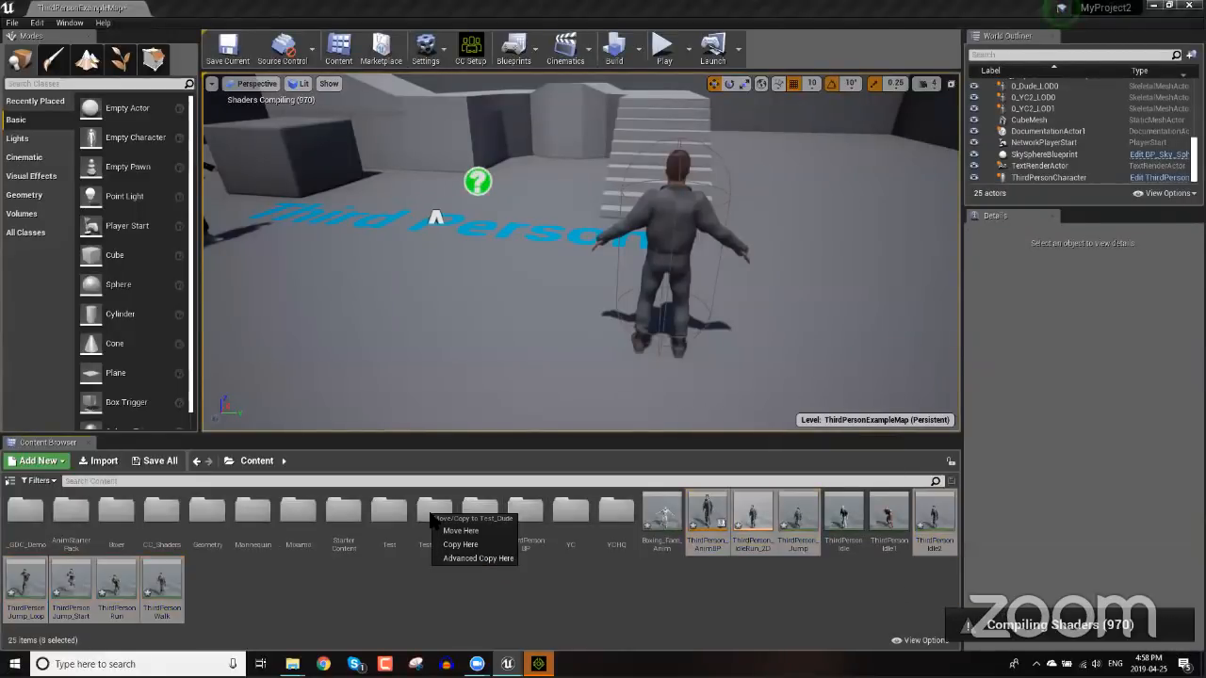
left_click(448, 530)
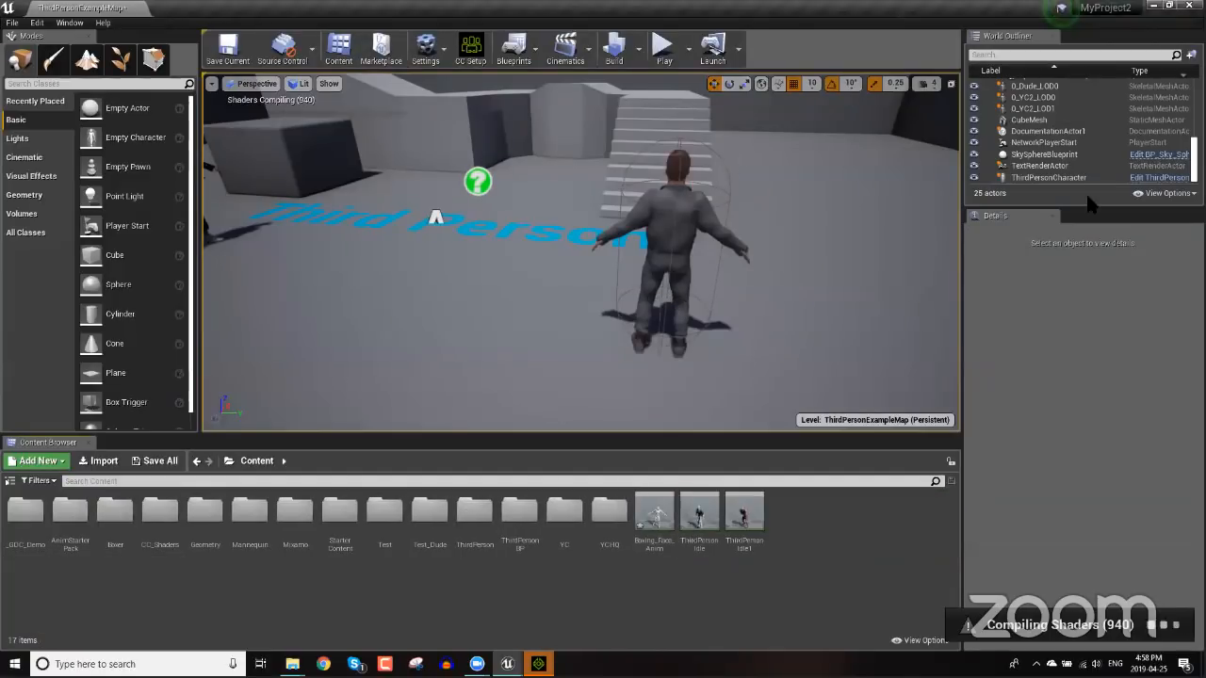
- Open the ThirdPersonCharacter blueprint's viewport and set the Mesh component's Anim Class to the ThirdPerson_AnimBP retargeted for Test_Dude
left_click(1161, 178)
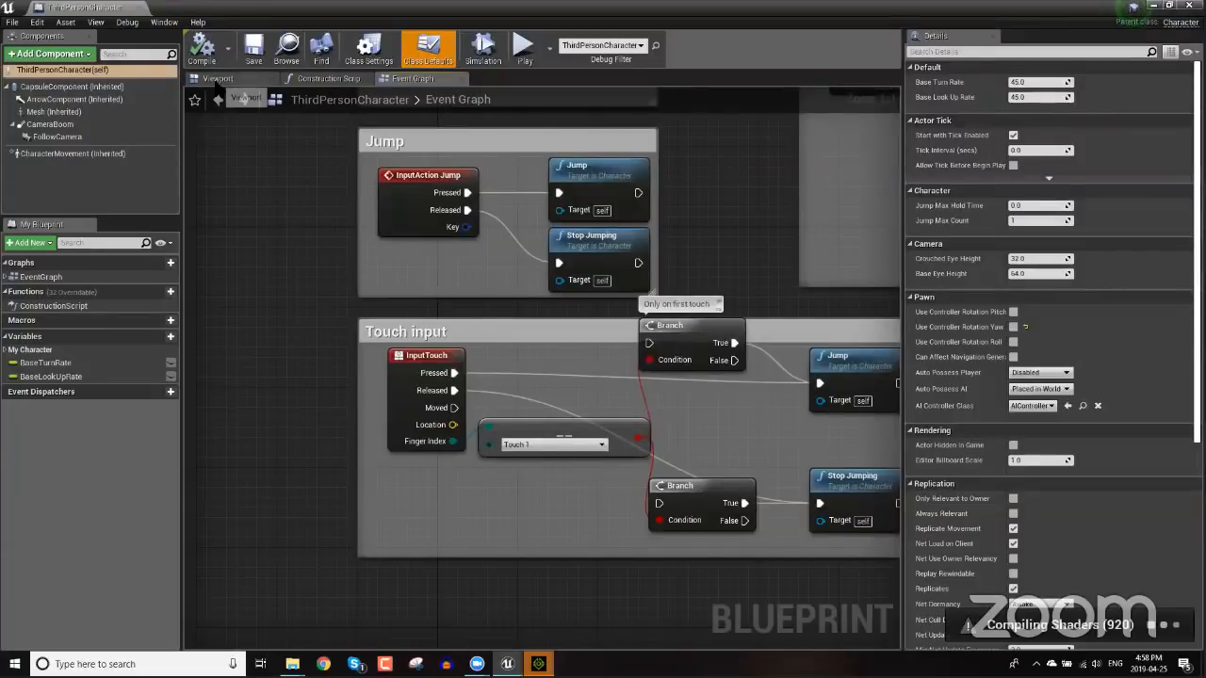
left_click(215, 78)
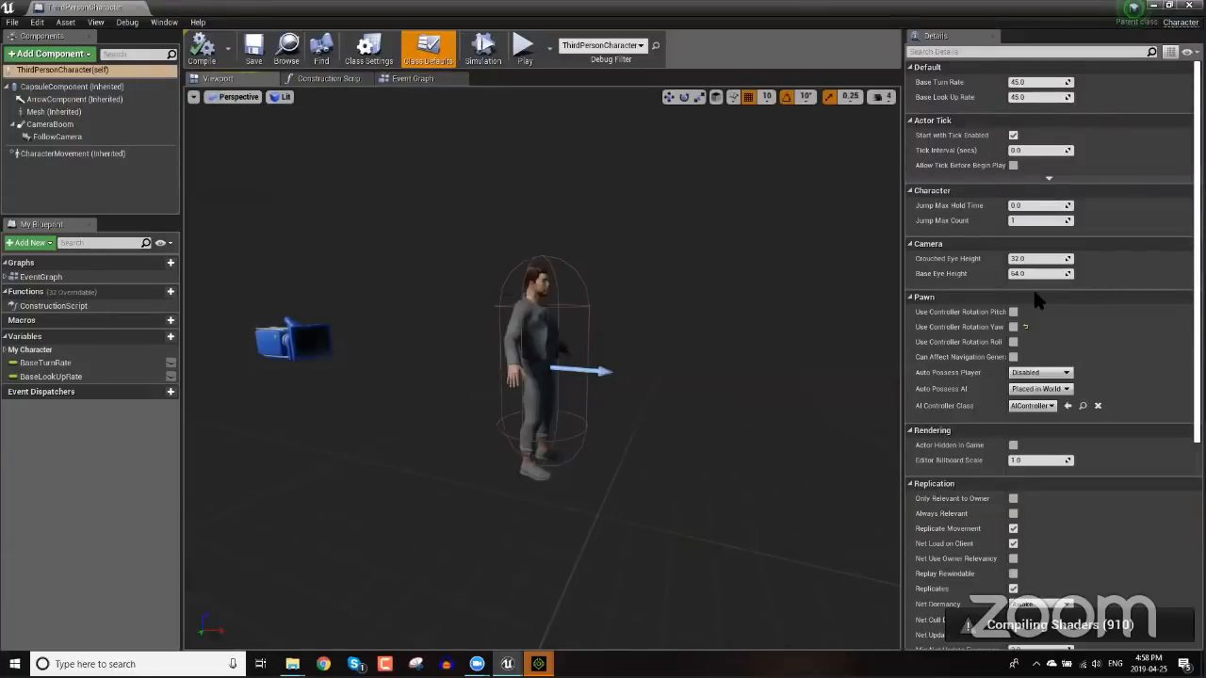
left_click(53, 112)
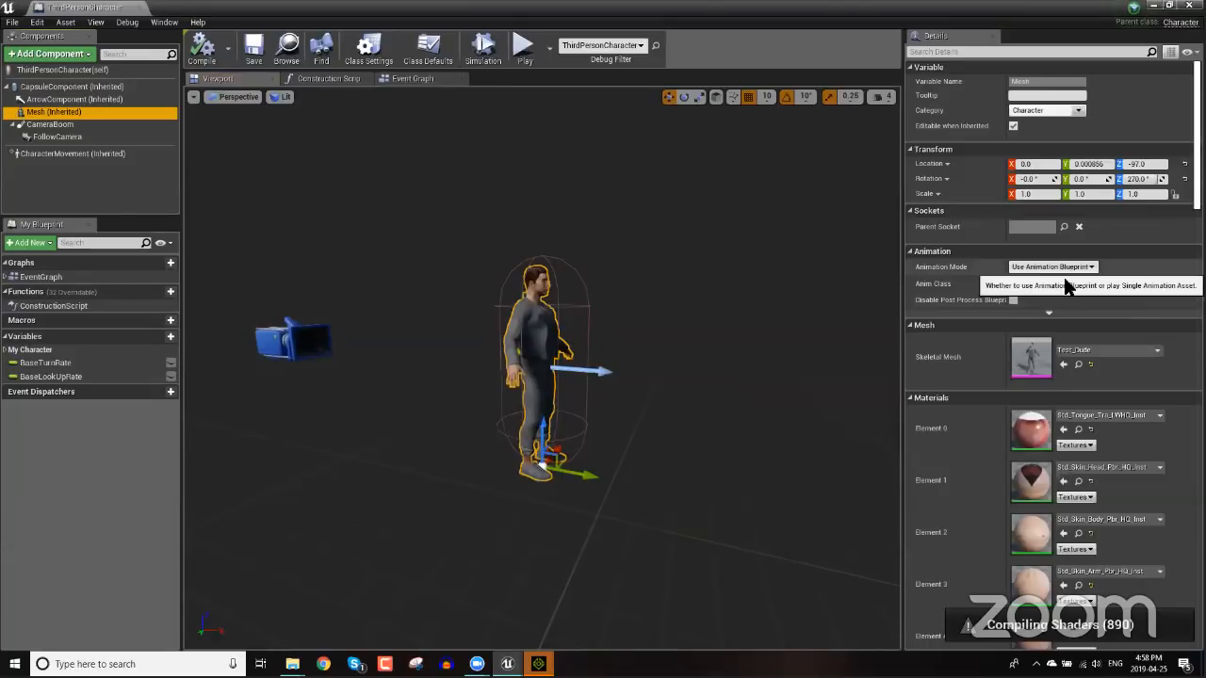
left_click(1070, 283)
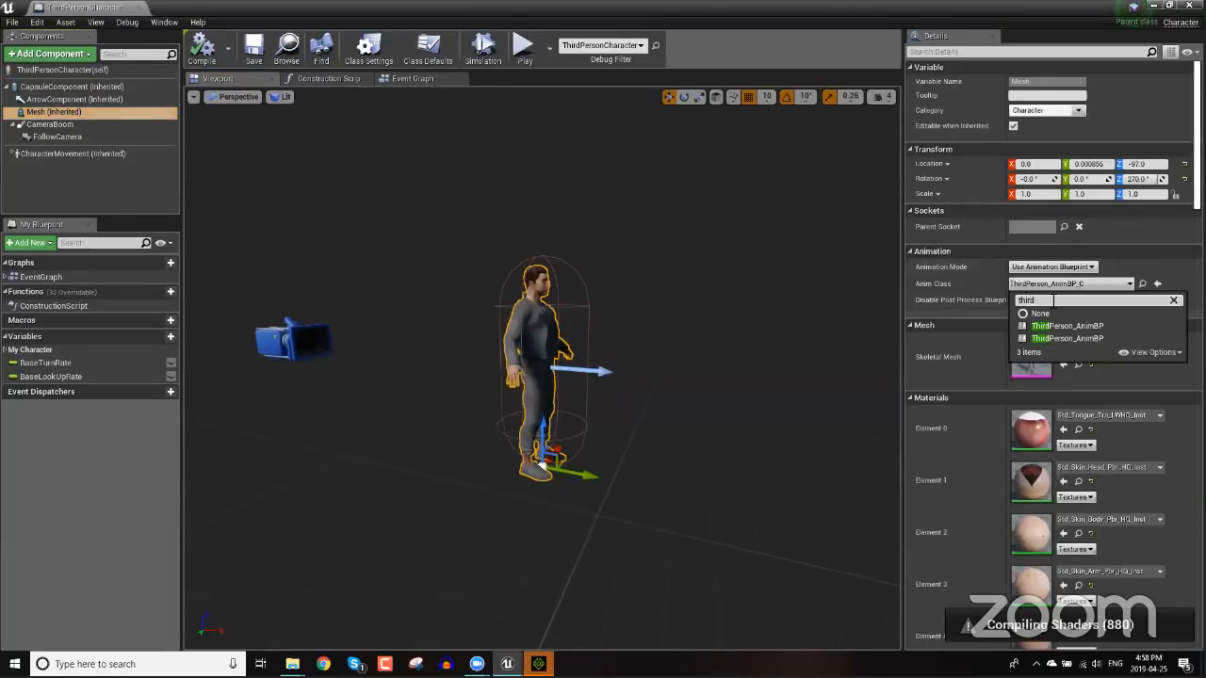
type("third")
left_click(1067, 339)
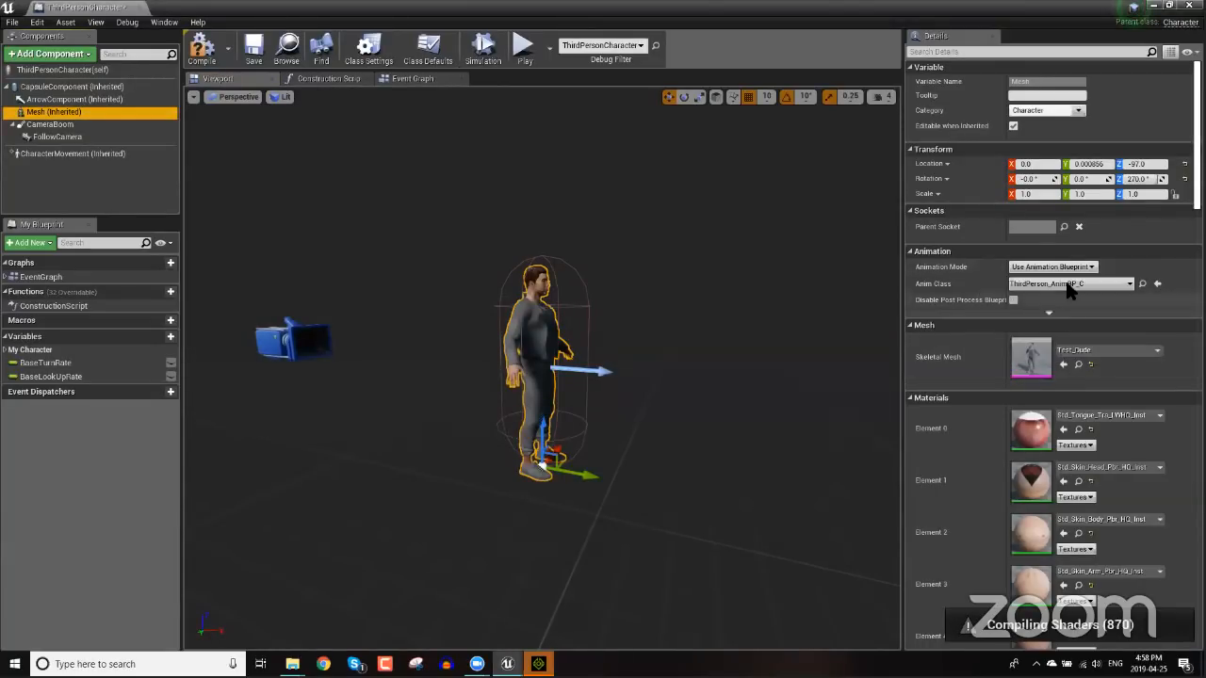
left_click(1069, 284)
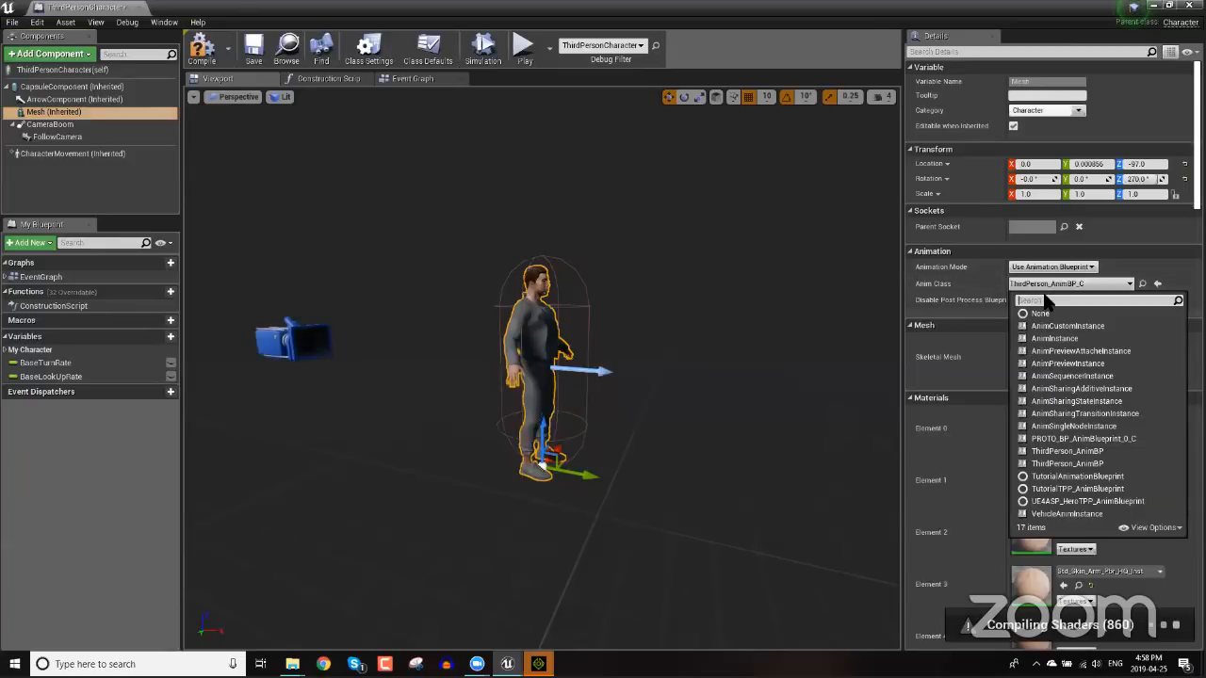
type("third")
left_click(1061, 326)
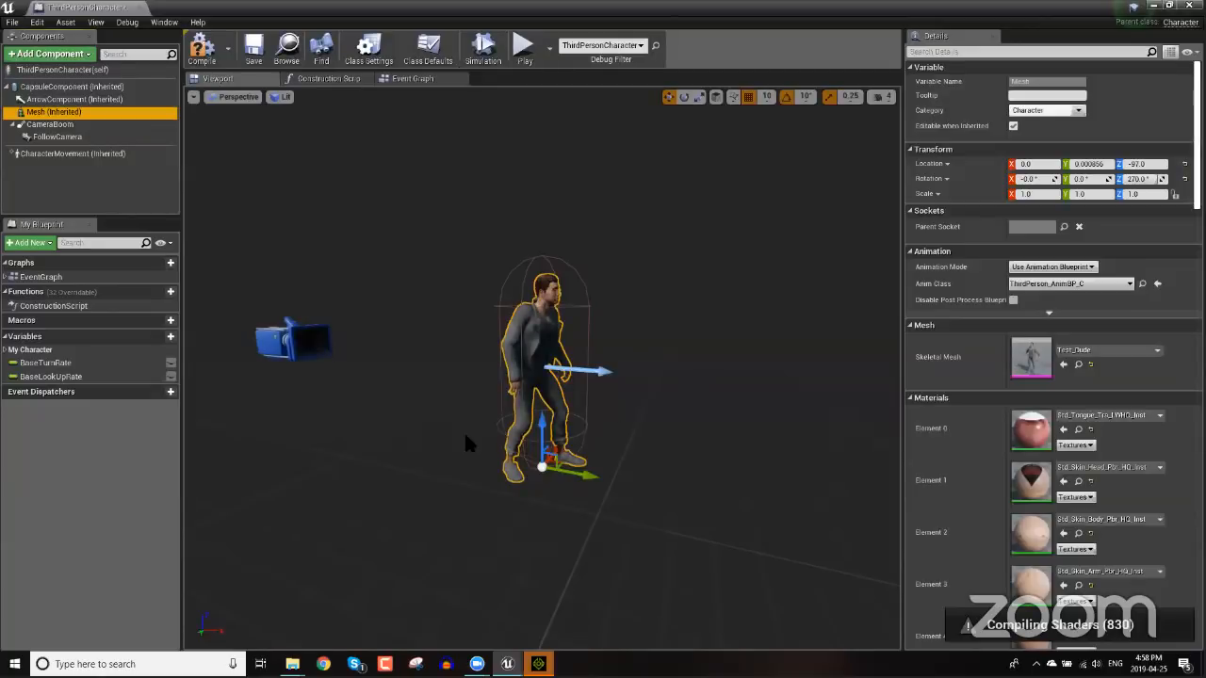
- Check the character's new pose up close, and compile, save and close the ThirdPersonCharacter blueprint
left_click_drag(468, 435, 409, 434, "alt")
scroll(409, 434, "up", 5)
scroll(409, 436, "up", 2)
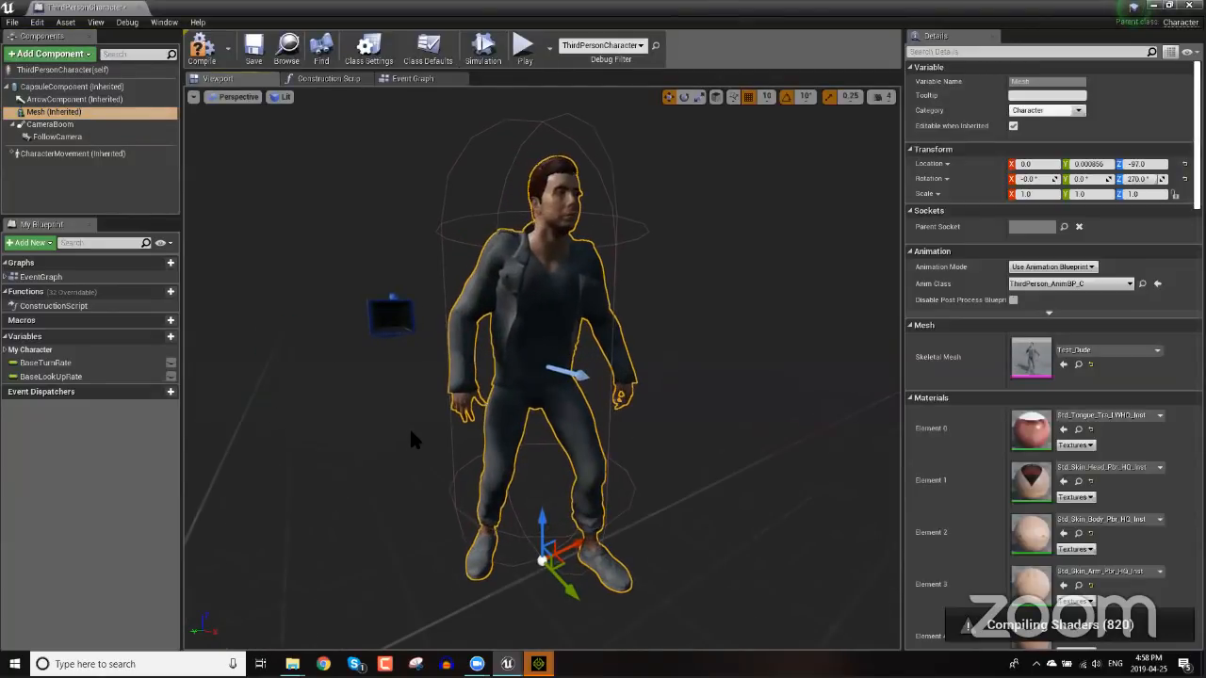
left_click(204, 51)
left_click(254, 49)
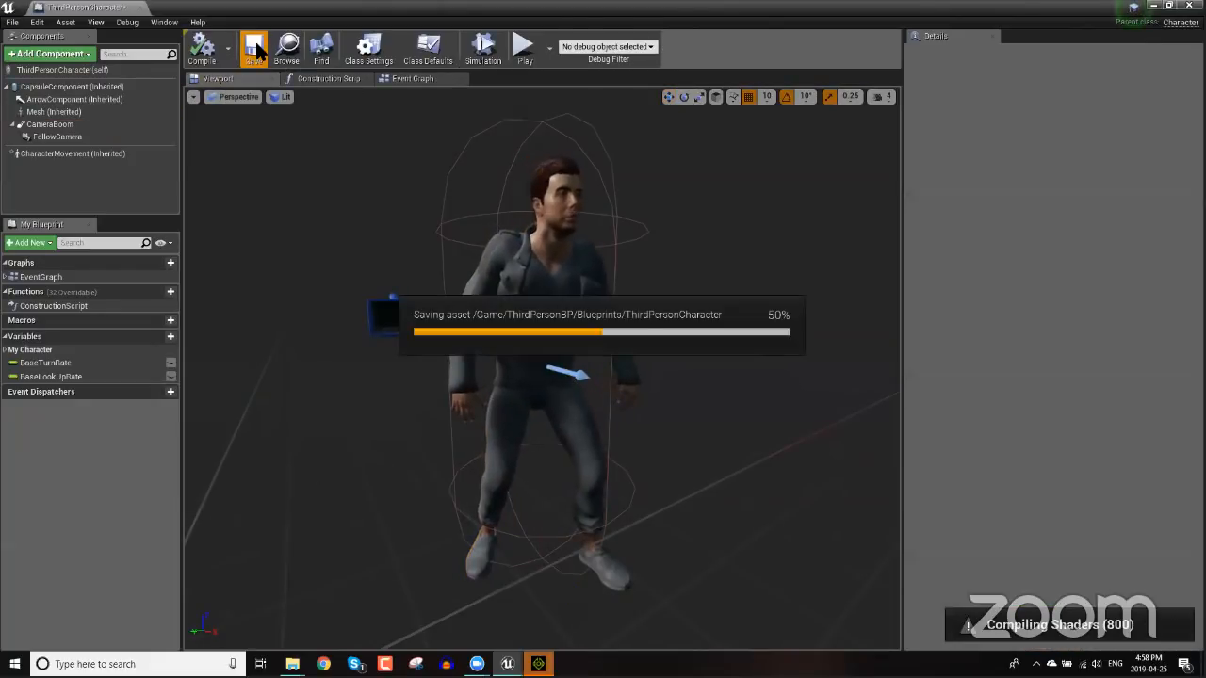
left_click(1189, 6)
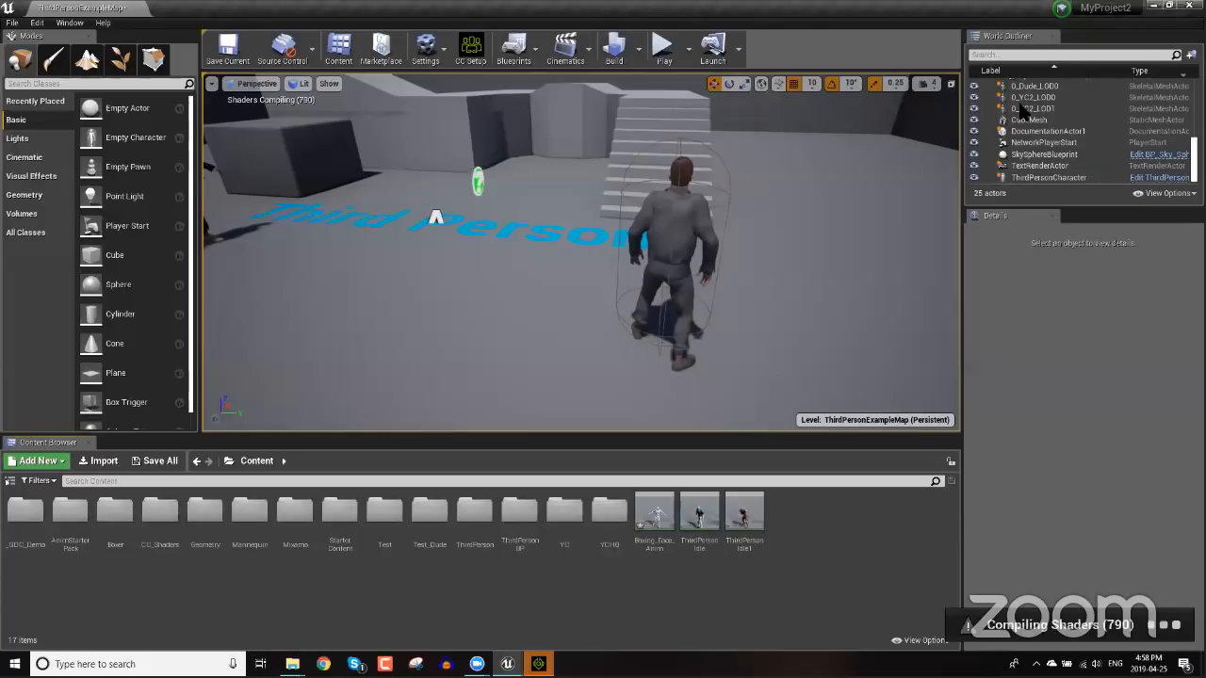
- Play the level and run the character around in several directions to test the retargeted animations
left_click(664, 47)
left_click(603, 226)
key("s")
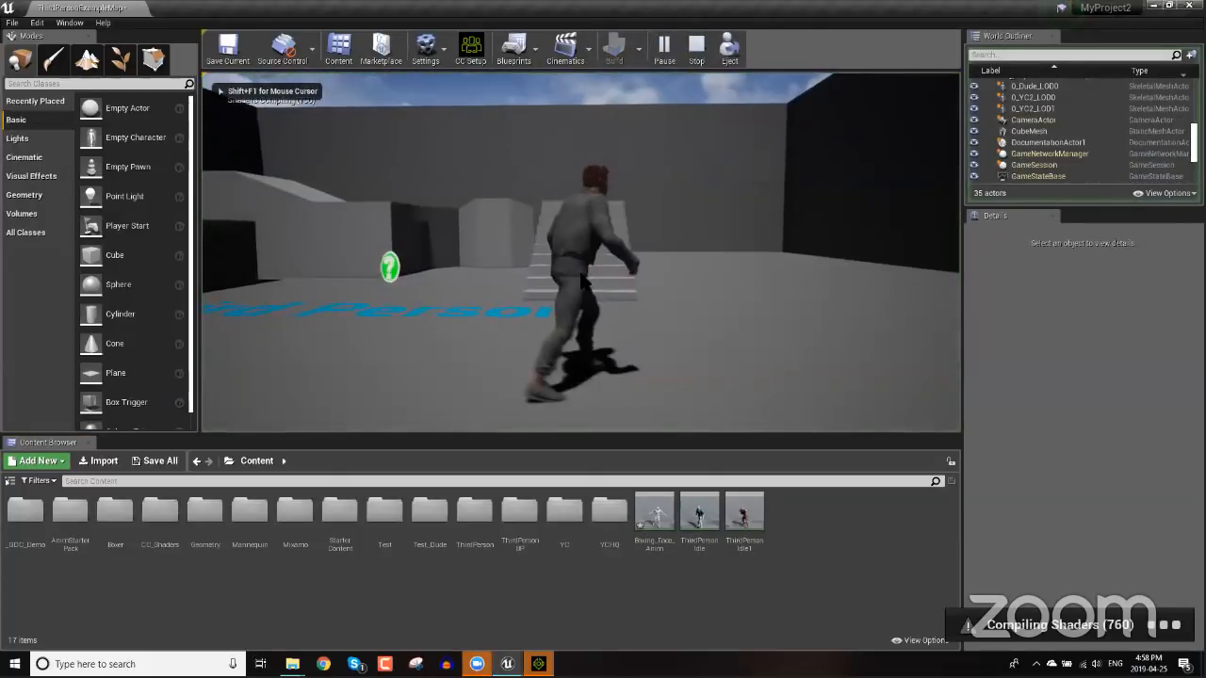
key("d")
key("a")
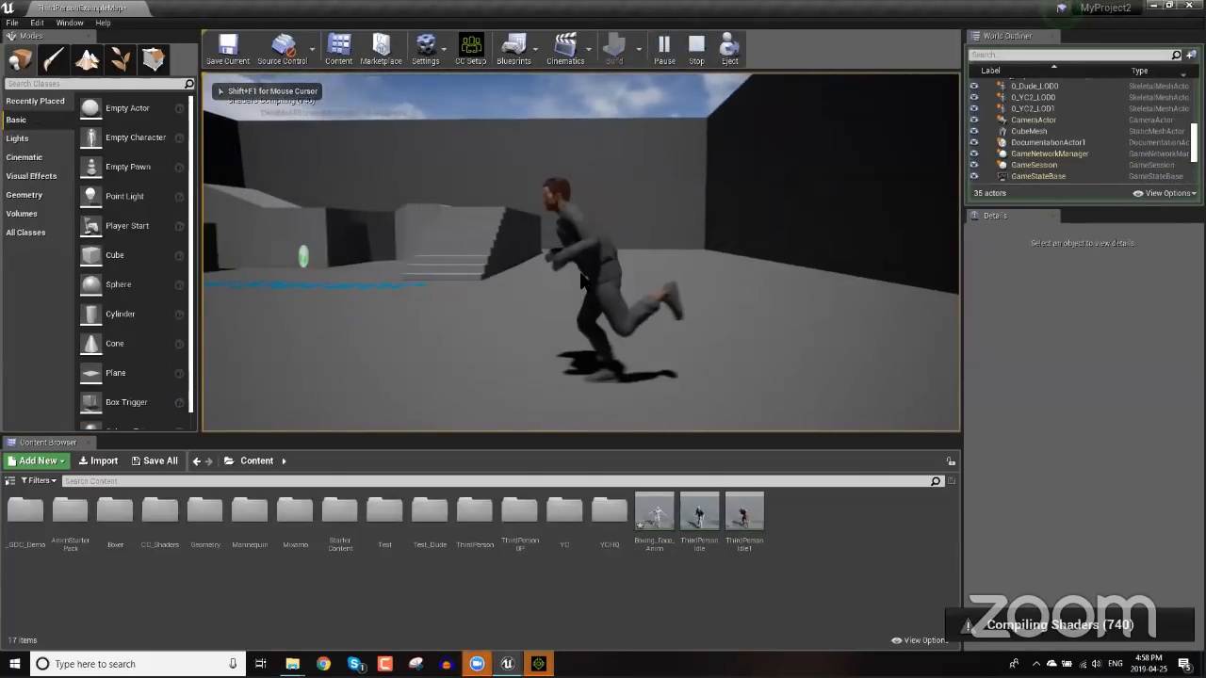
key("s")
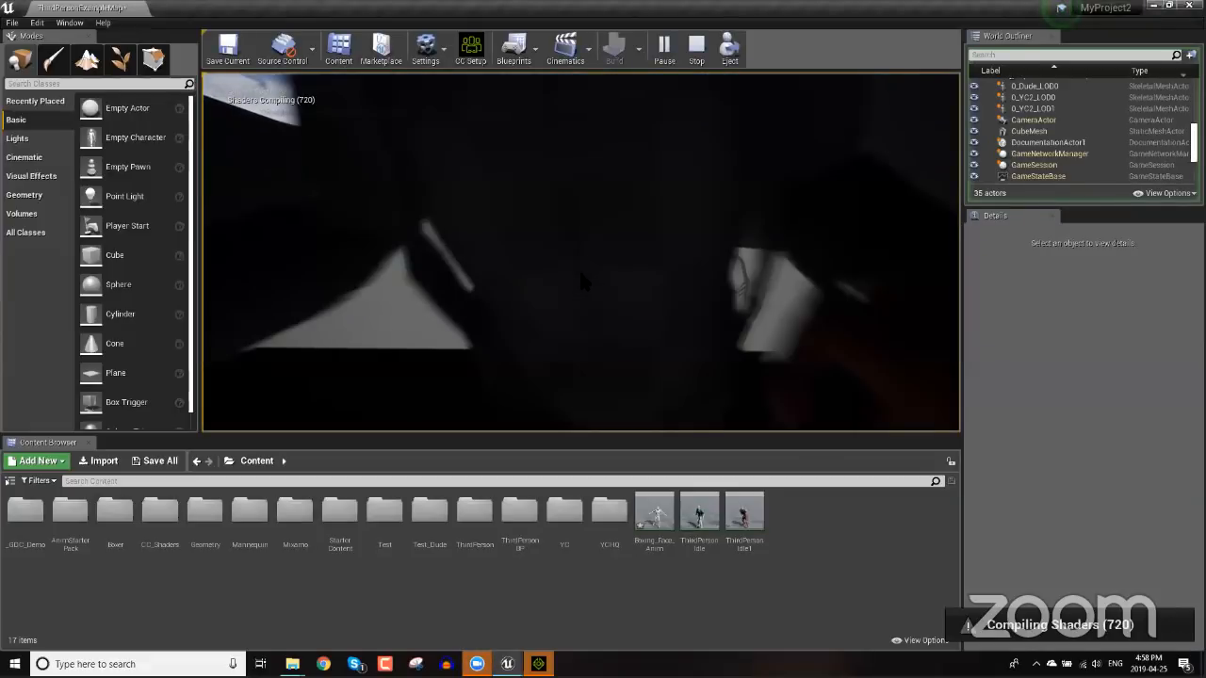
key("a")
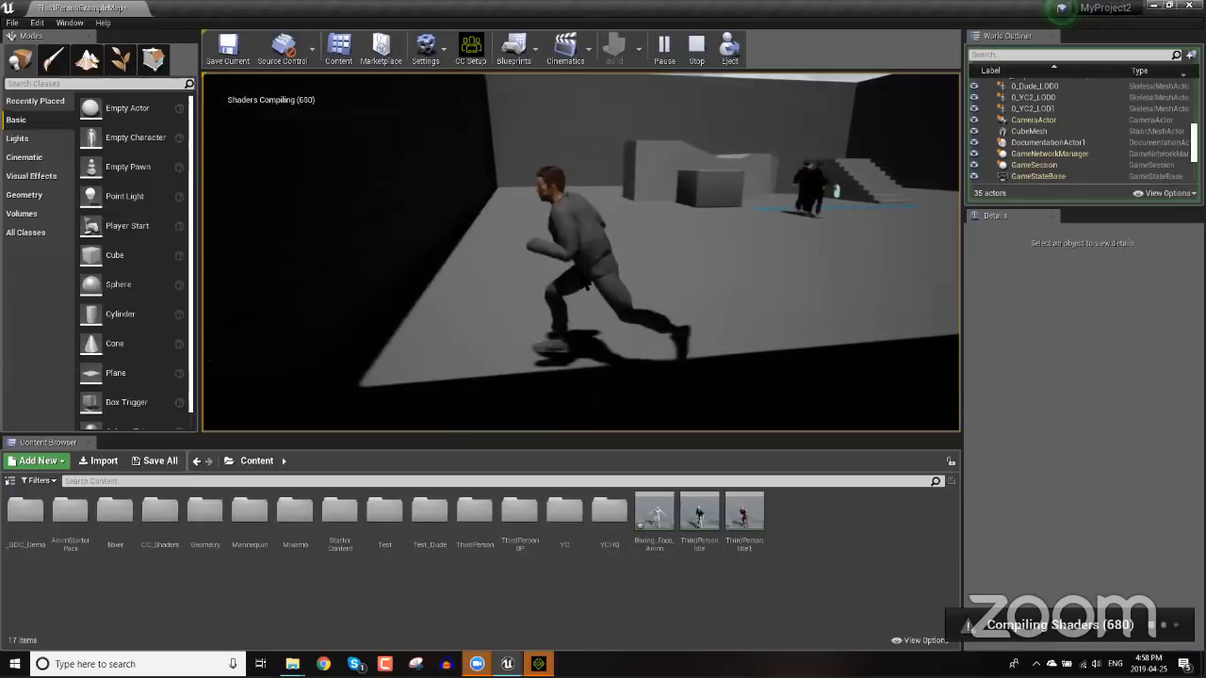
key("s")
key("a")
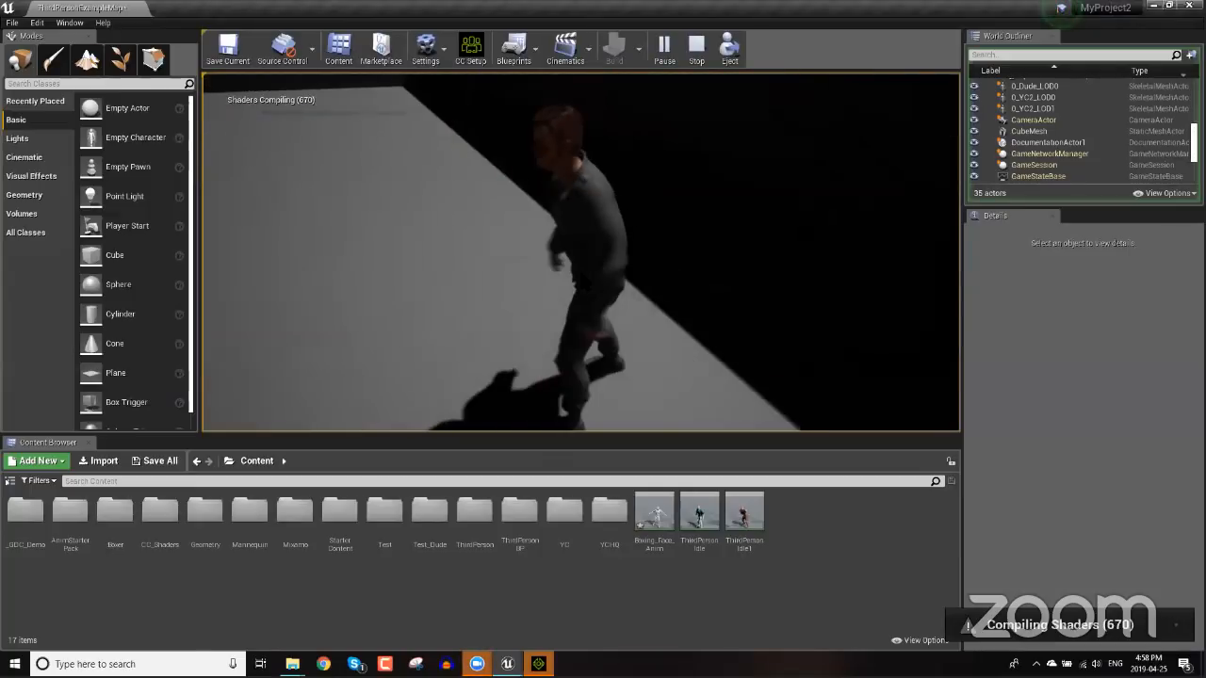
key("d")
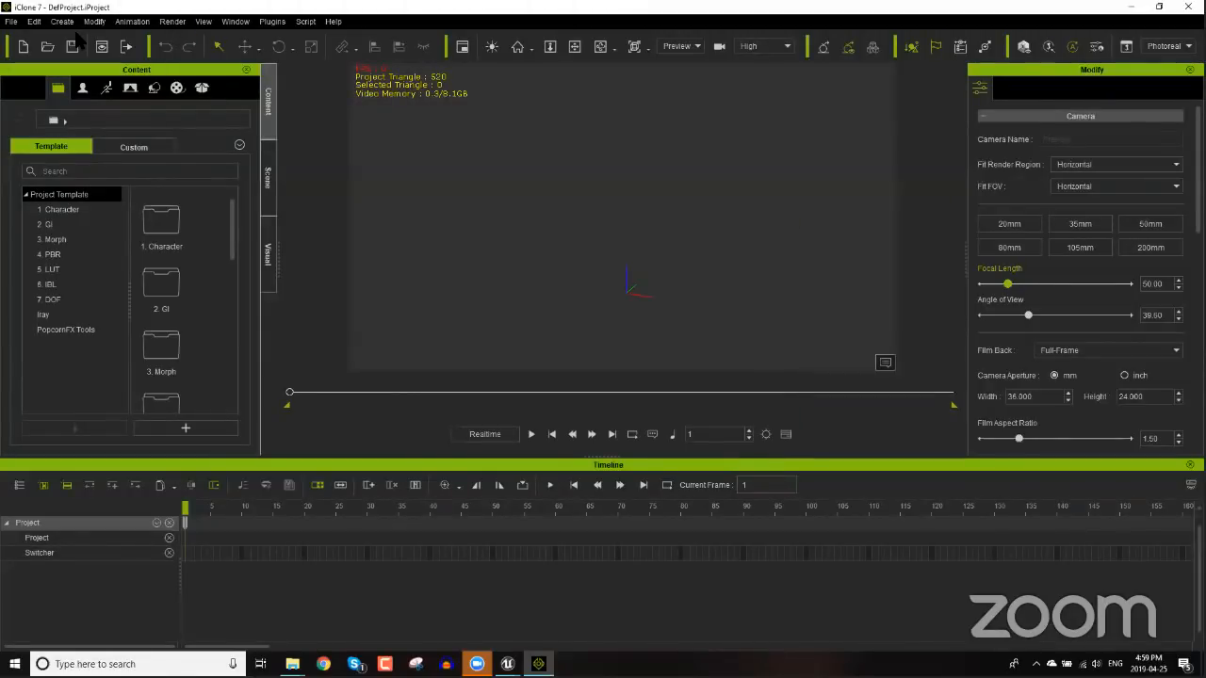
- Switch to iClone, close the Timeline and view the project's camera object from outside through the Preview camera
left_click(1190, 464)
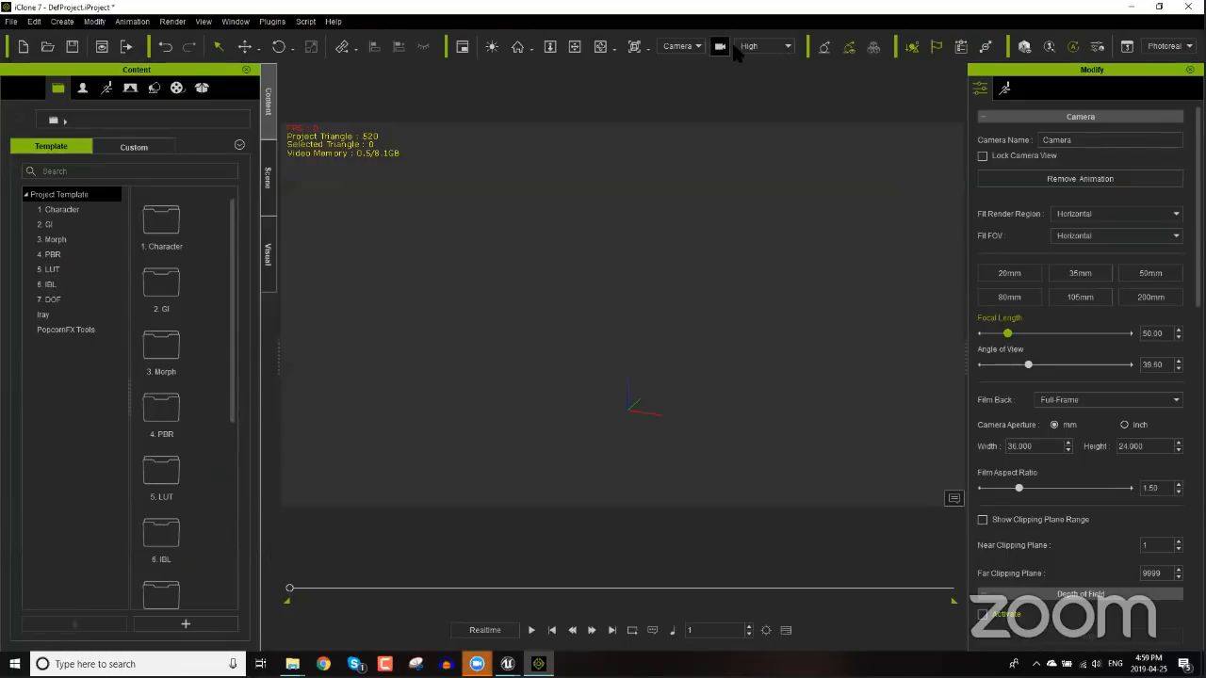
left_click(697, 46)
left_click(690, 58)
right_click_drag(639, 245, 660, 385, "alt")
left_click_drag(634, 302, 718, 279, "alt")
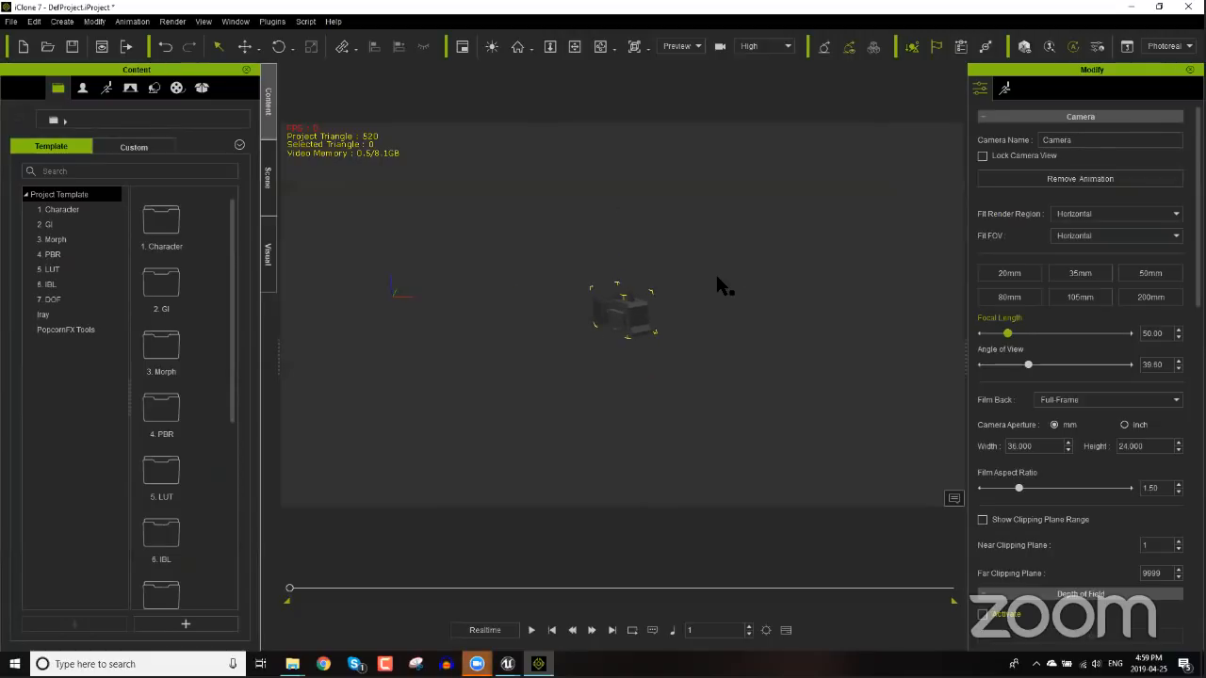
- Open the Mini Viewport as a floating window over the content library and widen it
key("F7")
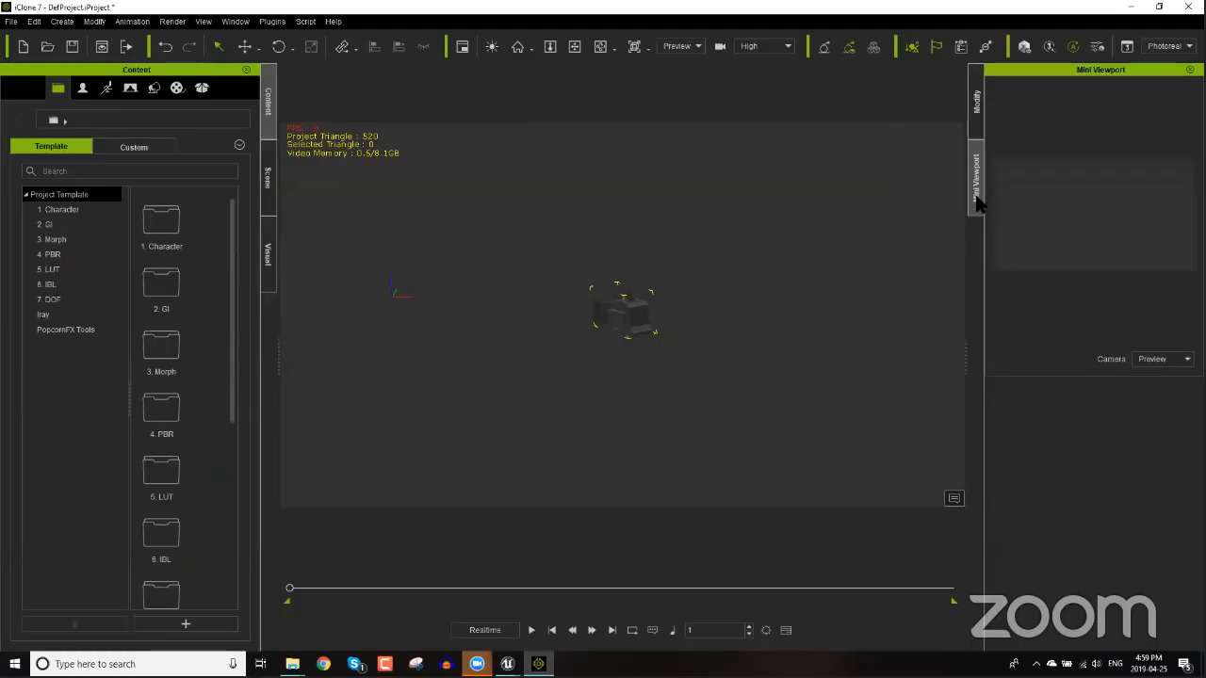
left_click_drag(1079, 69, 367, 170)
left_click_drag(254, 269, 309, 272)
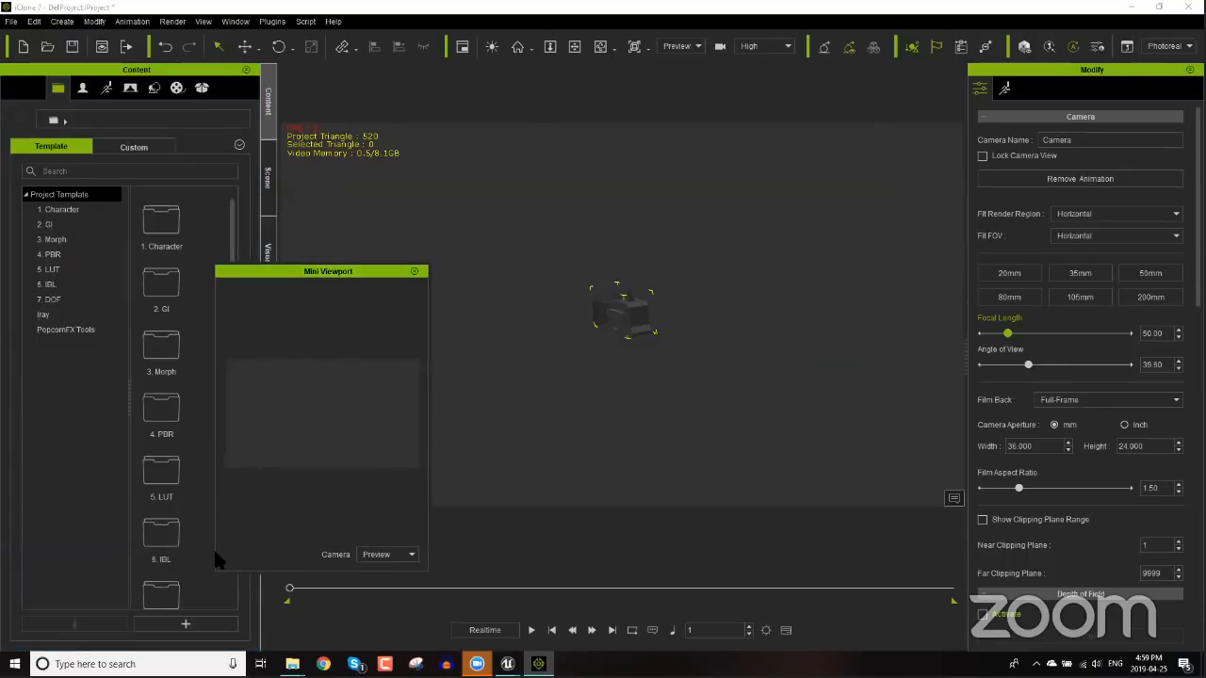
left_click_drag(216, 552, 76, 549)
- Load the Cornell Box project from the GI project templates, discarding the current project without saving
left_click(69, 210)
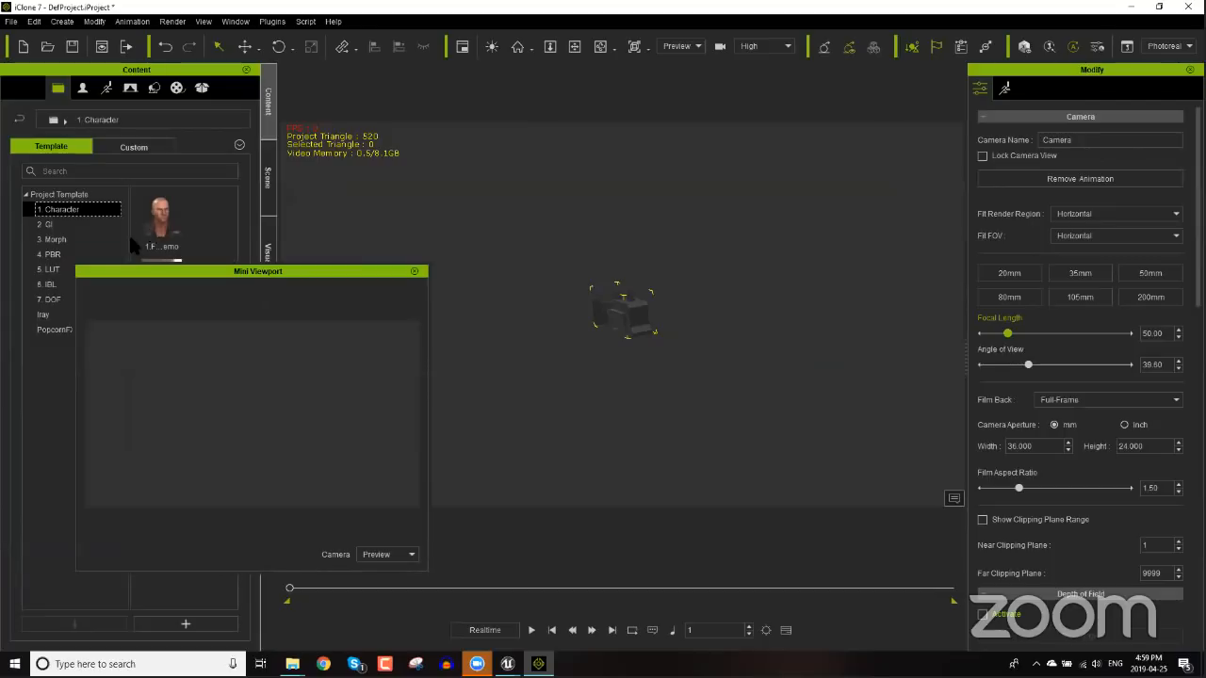
left_click(57, 225)
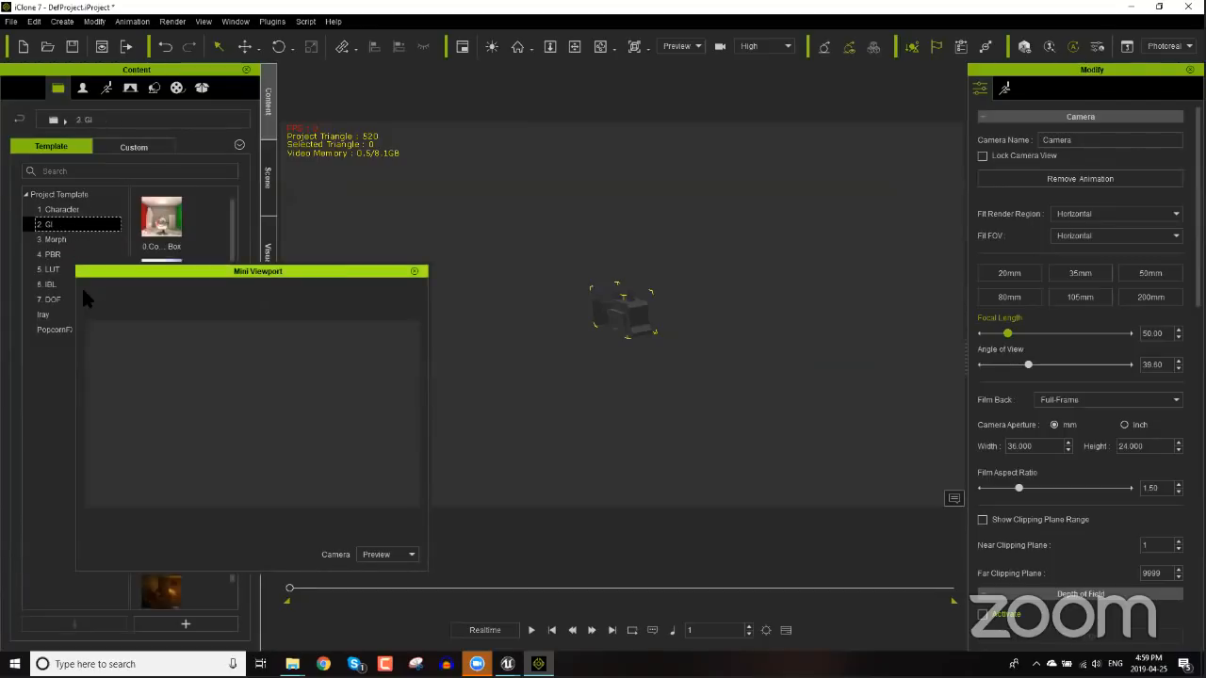
double_click(168, 221)
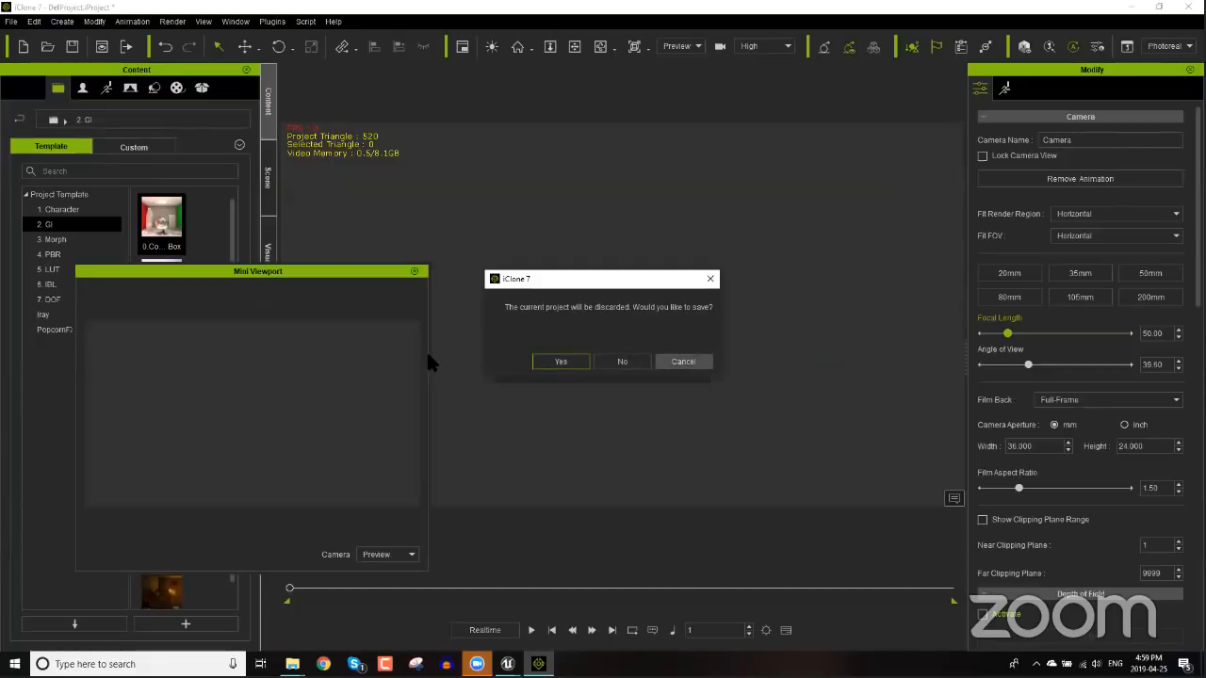
left_click(622, 362)
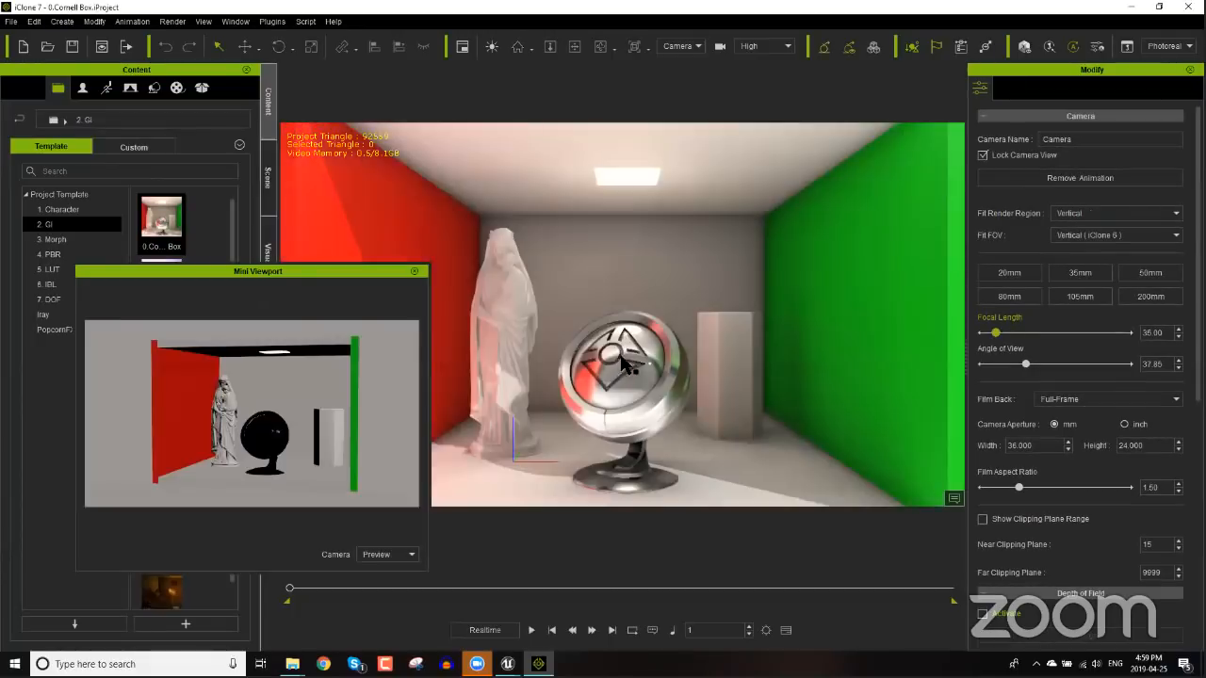
- Create a second camera in the Cornell Box scene and show the main viewport through the Preview camera, pulled back from the box
left_click(614, 358)
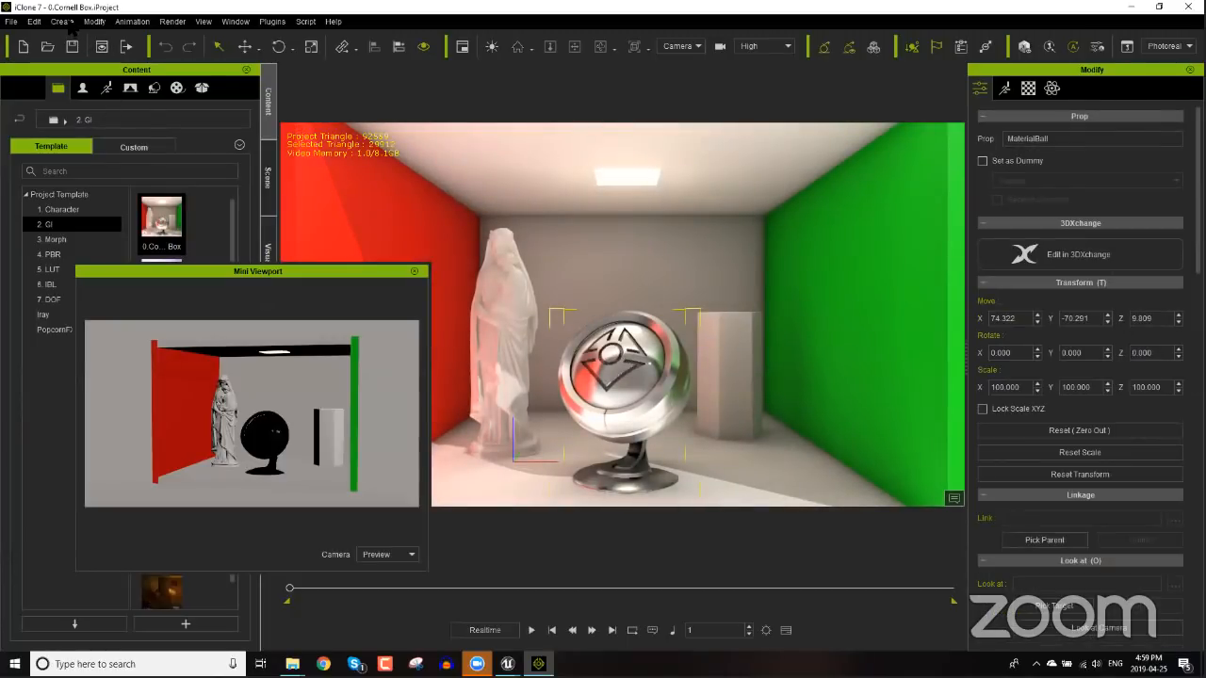
left_click(62, 20)
left_click(108, 187)
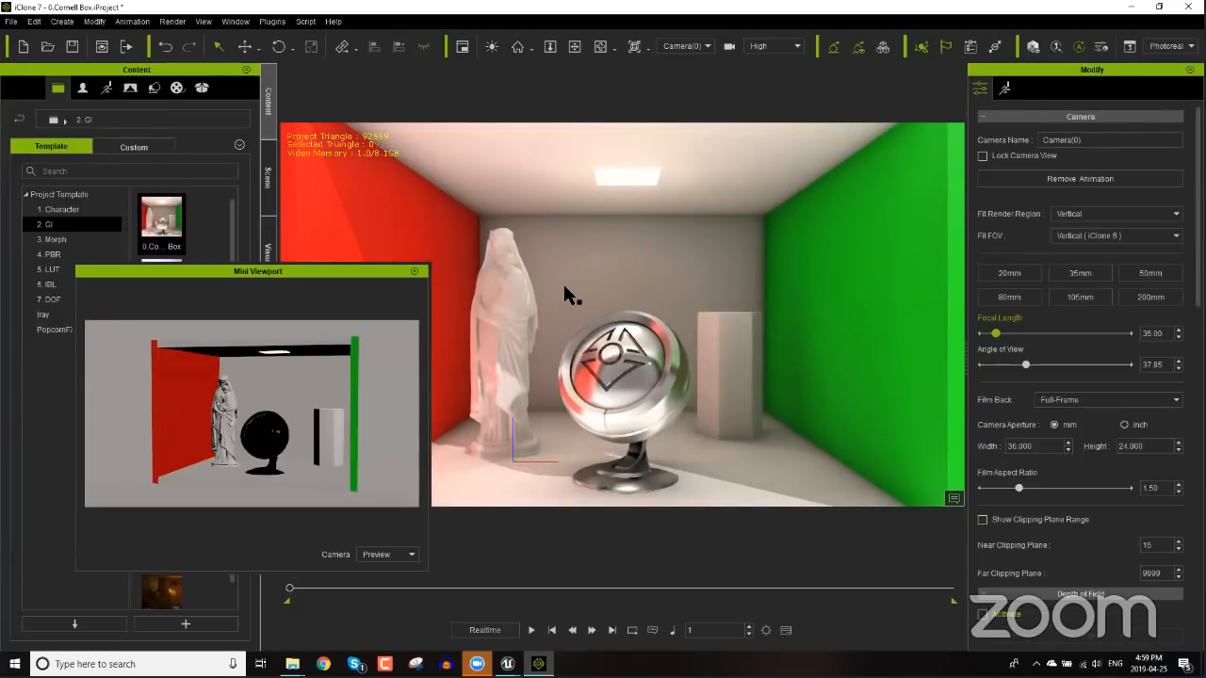
left_click(700, 46)
left_click(680, 58)
right_click_drag(650, 261, 645, 339, "alt")
left_click_drag(644, 339, 701, 302, "alt")
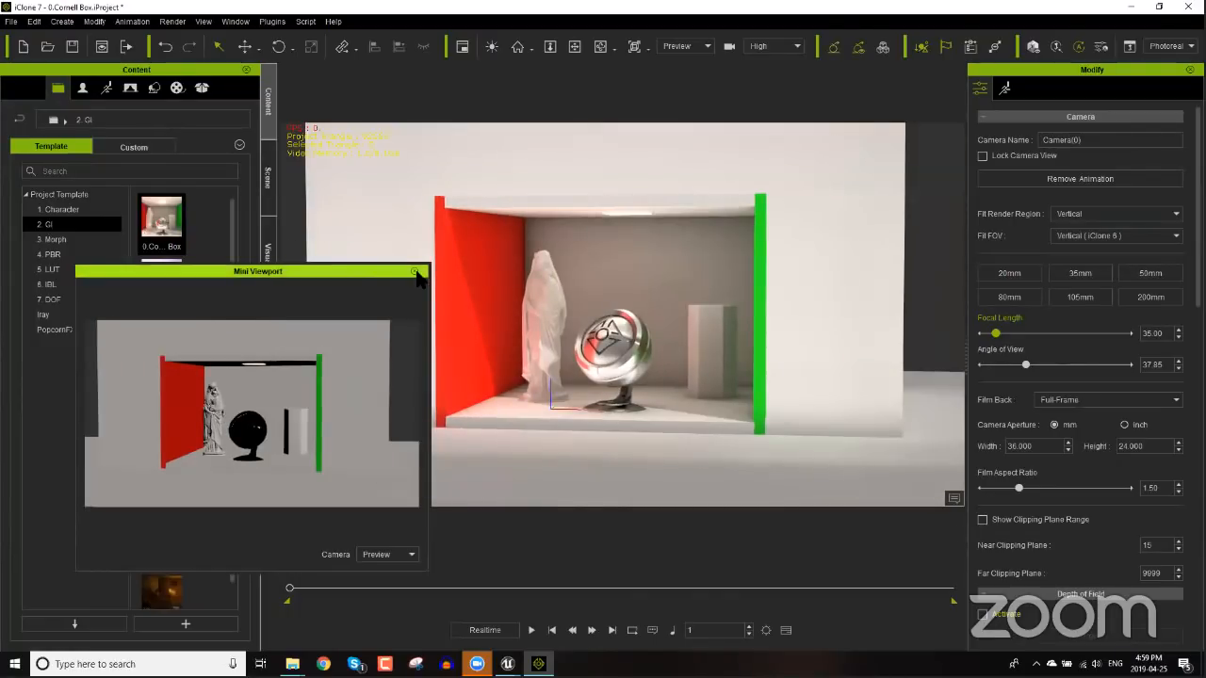
- Select and frame Camera(0) from the scene list, make it visible, and activate the Move tool on it
left_click(268, 179)
left_click(55, 292)
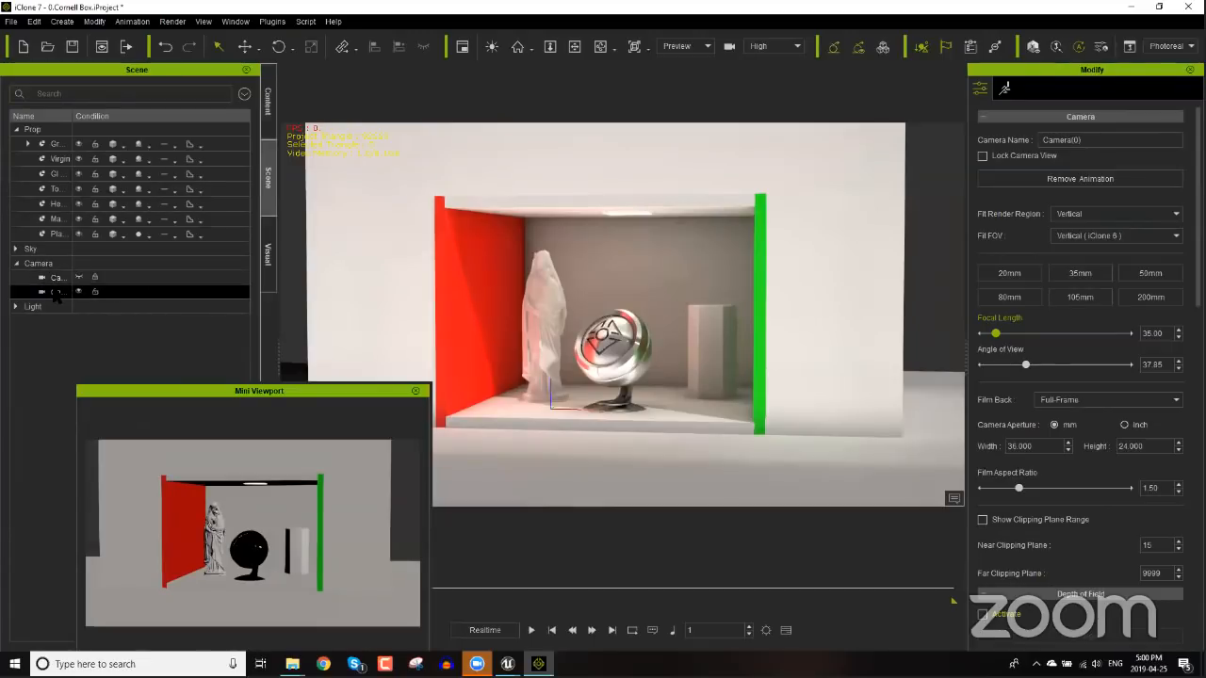
double_click(58, 294)
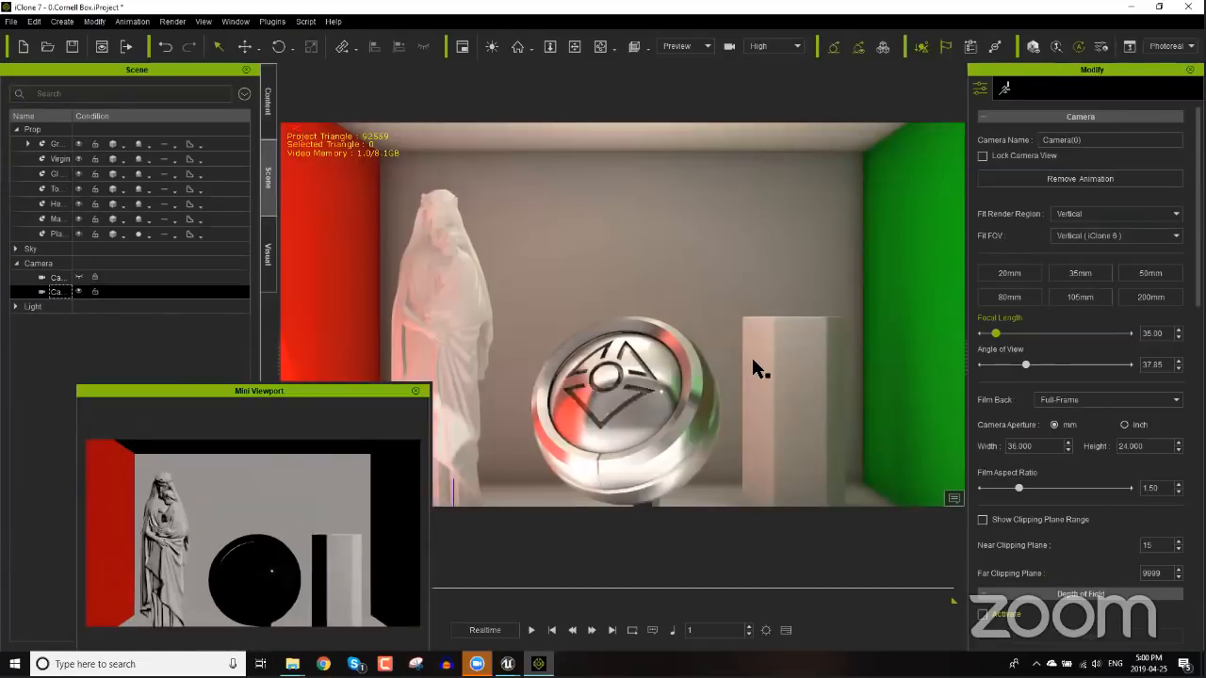
left_click(79, 293)
key("w")
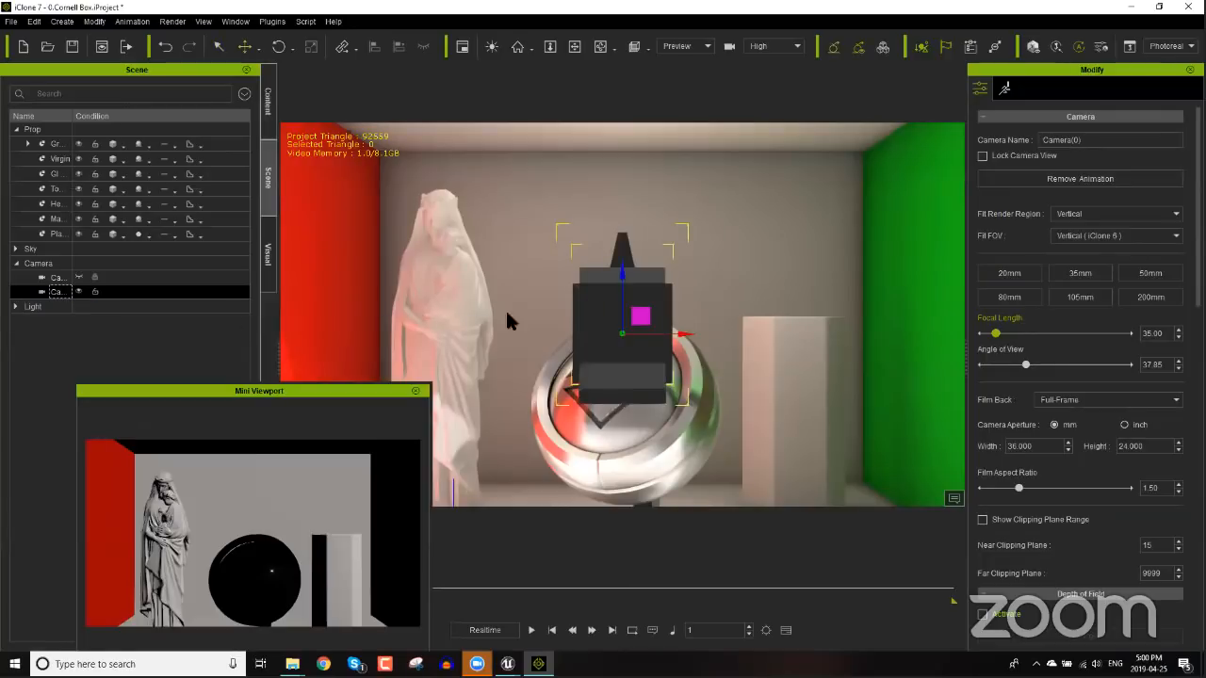
right_click_drag(691, 290, 693, 341, "alt")
left_click_drag(694, 263, 681, 359, "alt")
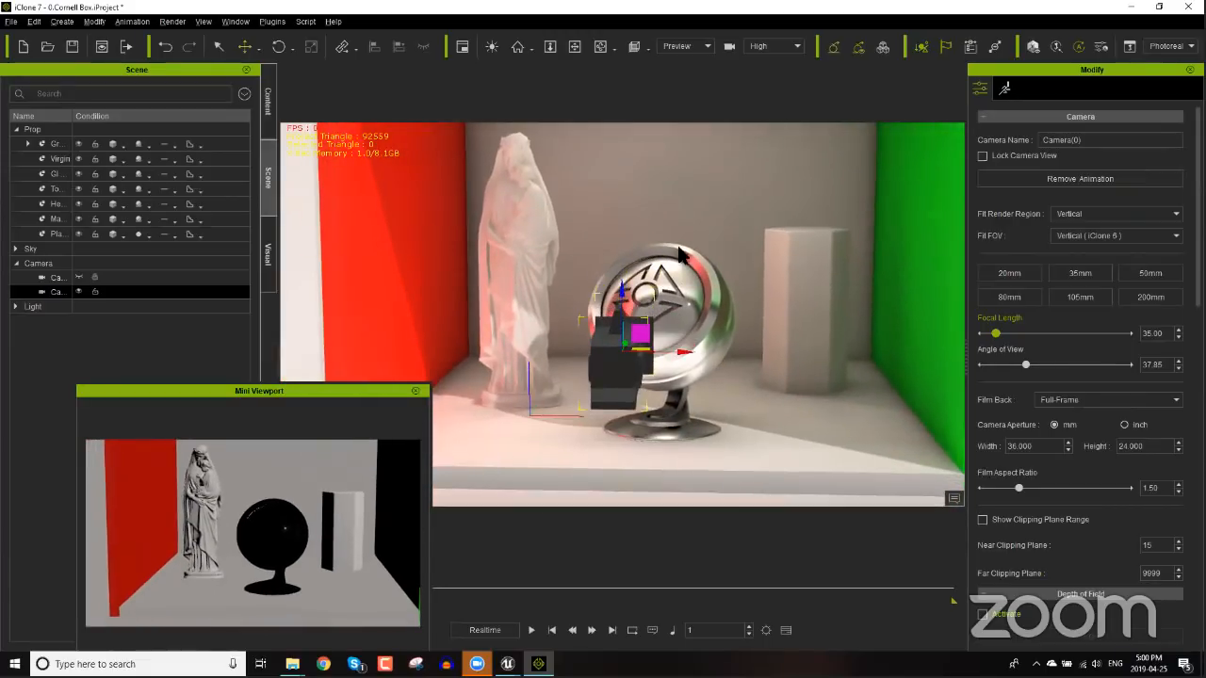
right_click_drag(682, 256, 683, 325, "alt")
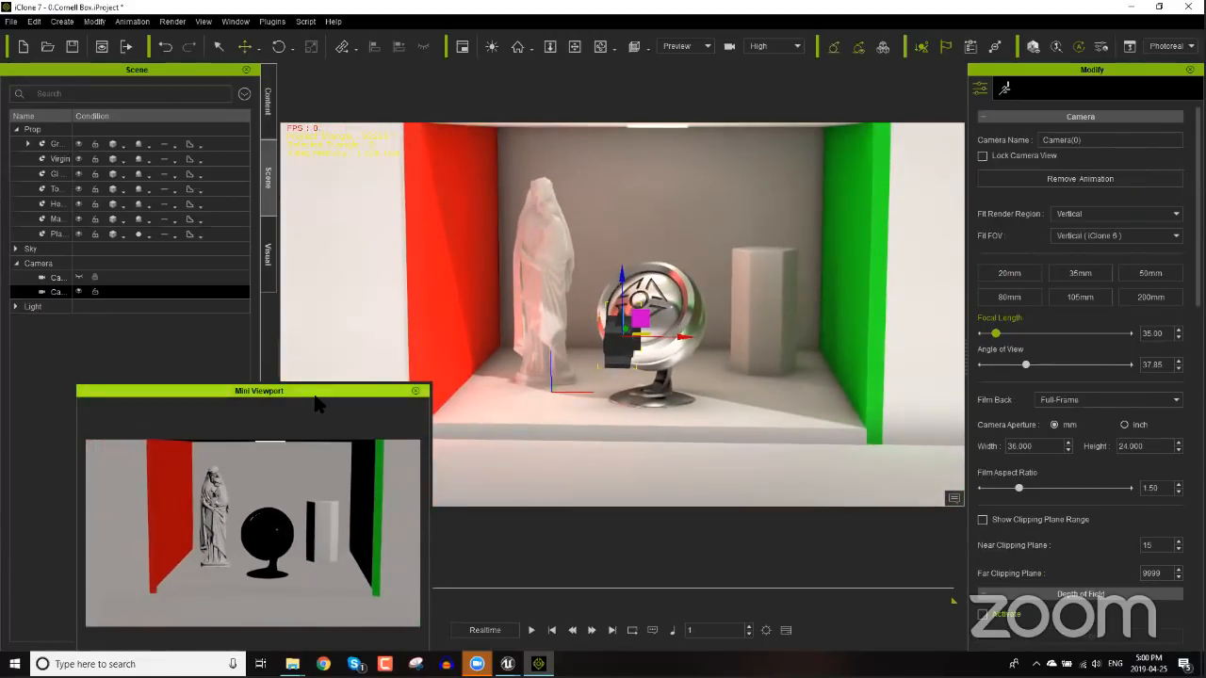
- Set the Mini Viewport to show Camera, and rotate Camera(0) sideways in the main viewport
left_click_drag(317, 404, 307, 343)
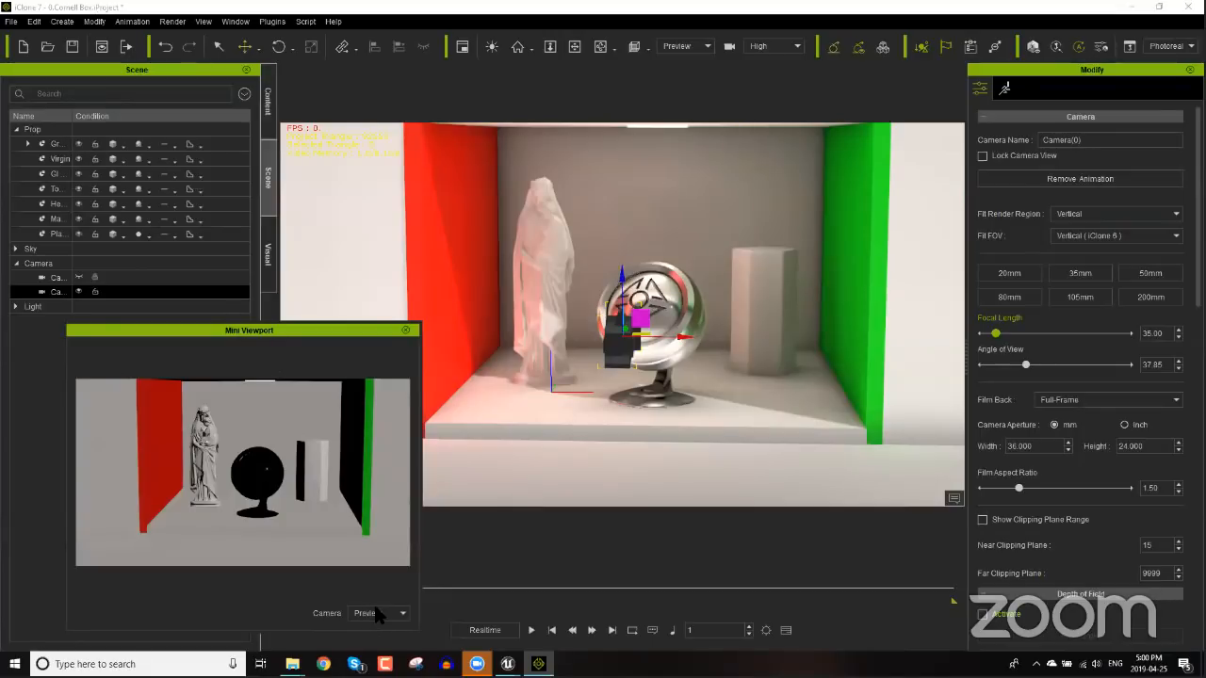
left_click(390, 611)
left_click(381, 642)
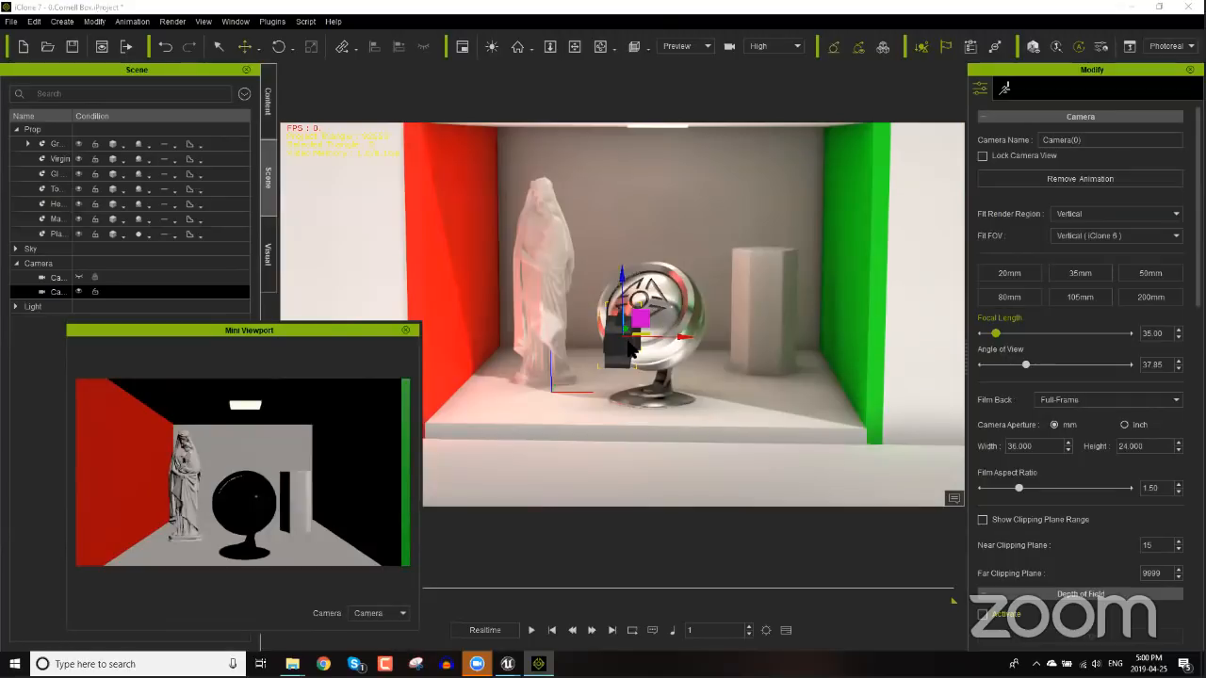
key("e")
left_click_drag(664, 346, 568, 463)
- Set the Mini Viewport to show Camera(0), and rotate that camera slightly further past the green wall
left_click(403, 613)
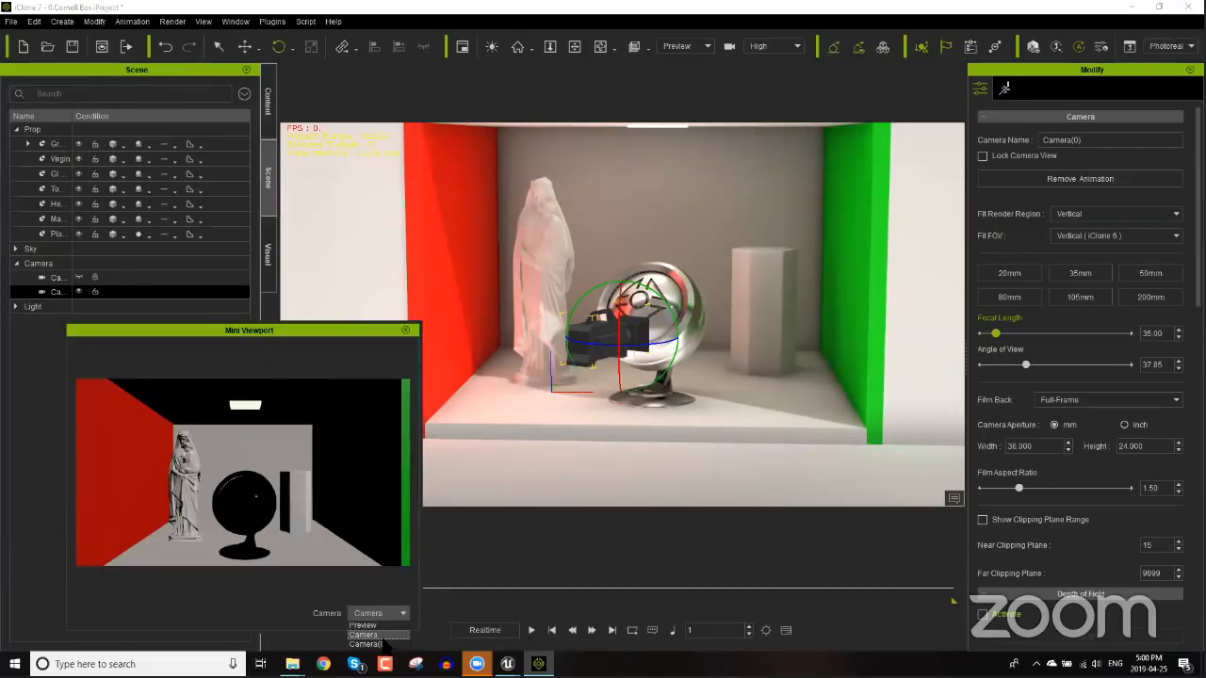
left_click(377, 643)
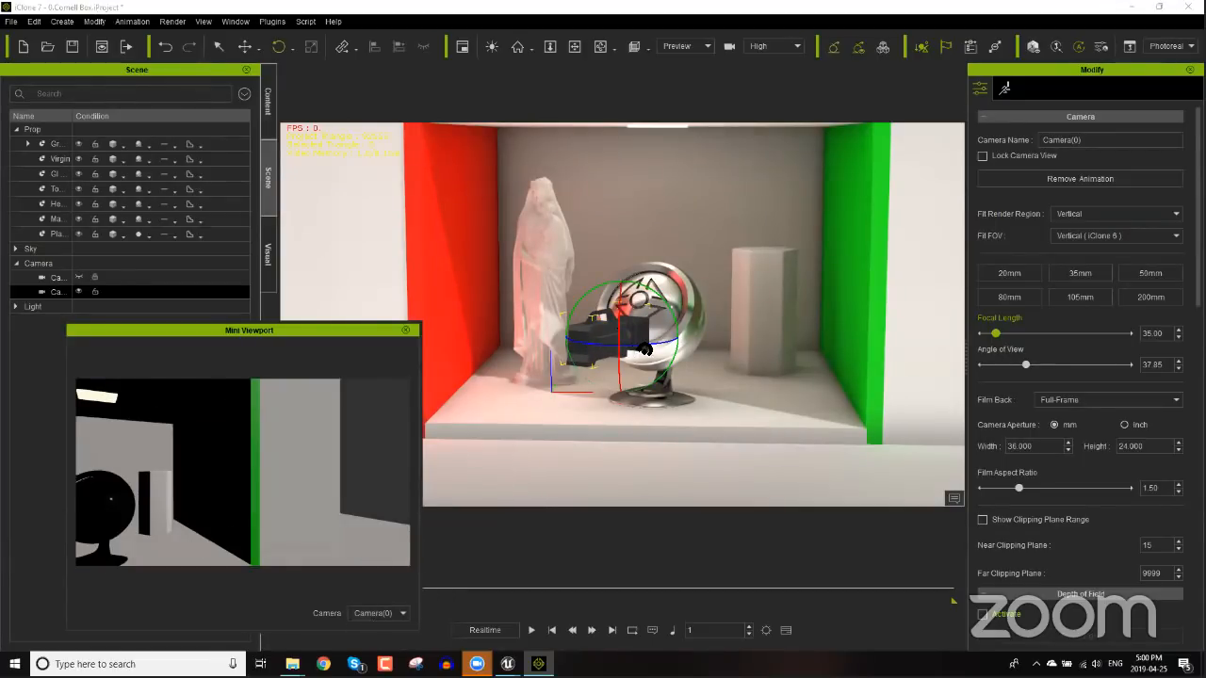
left_click_drag(641, 349, 569, 359)
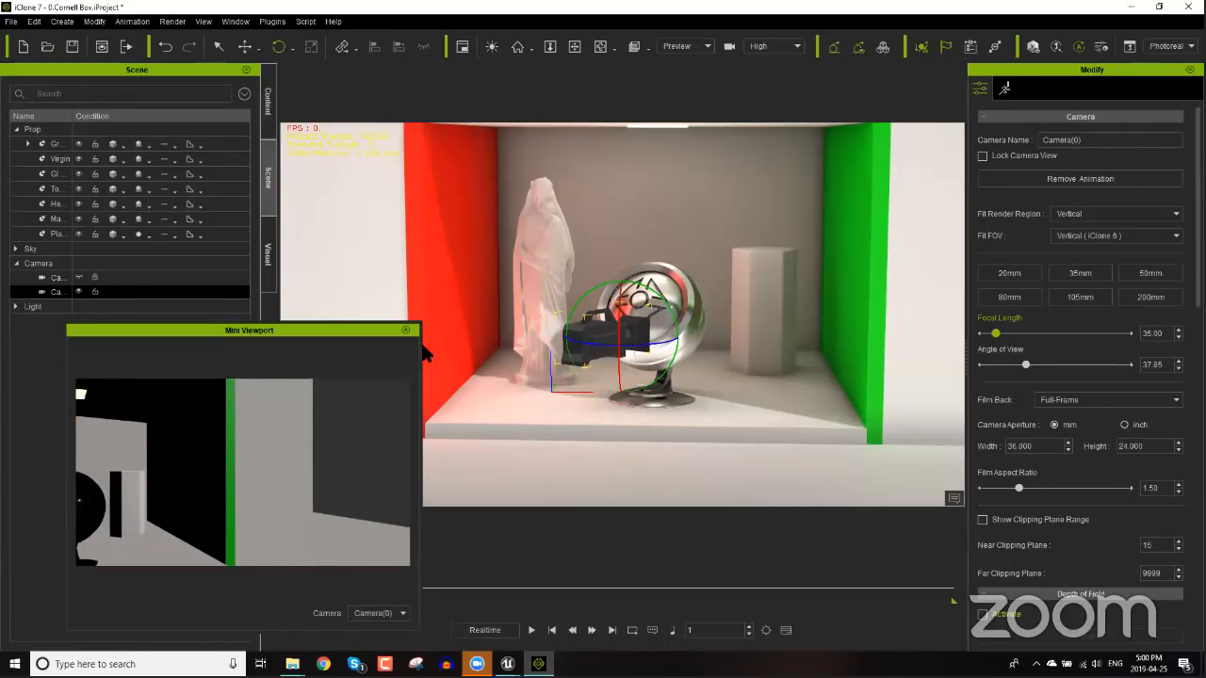
mouse_move(477, 665)
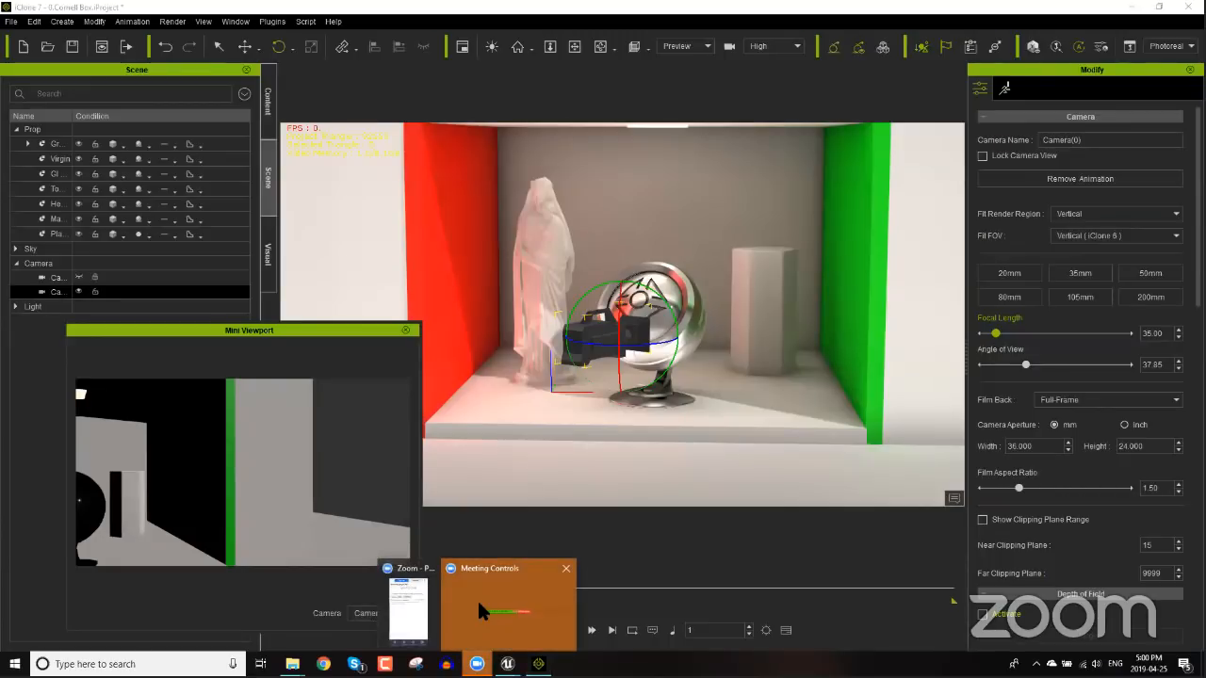
mouse_move(473, 598)
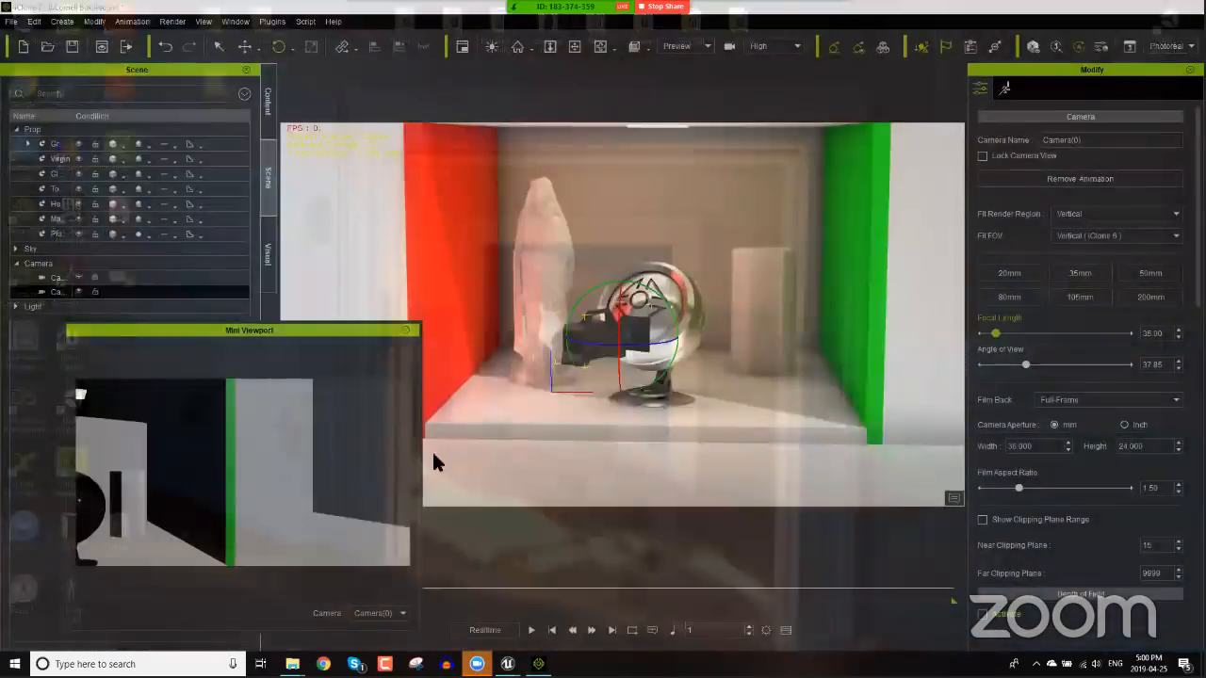
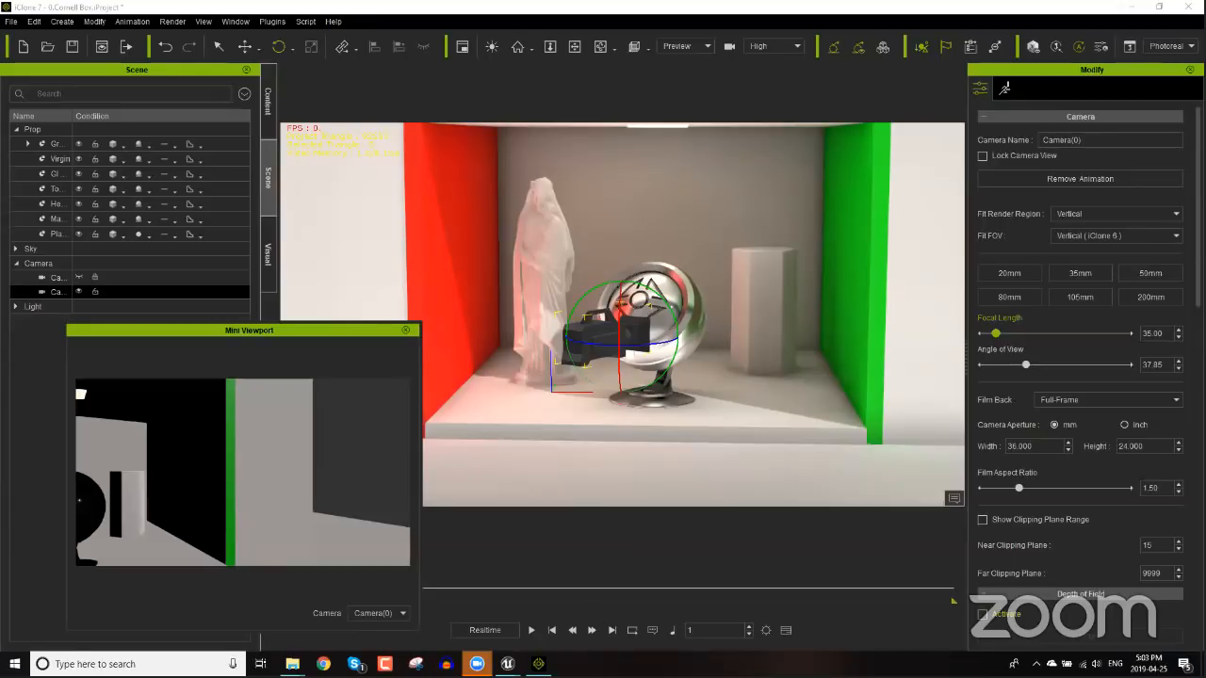
- Return to Unreal Editor, close the Message Log and open the YC folder in the Content Browser
mouse_move(507, 663)
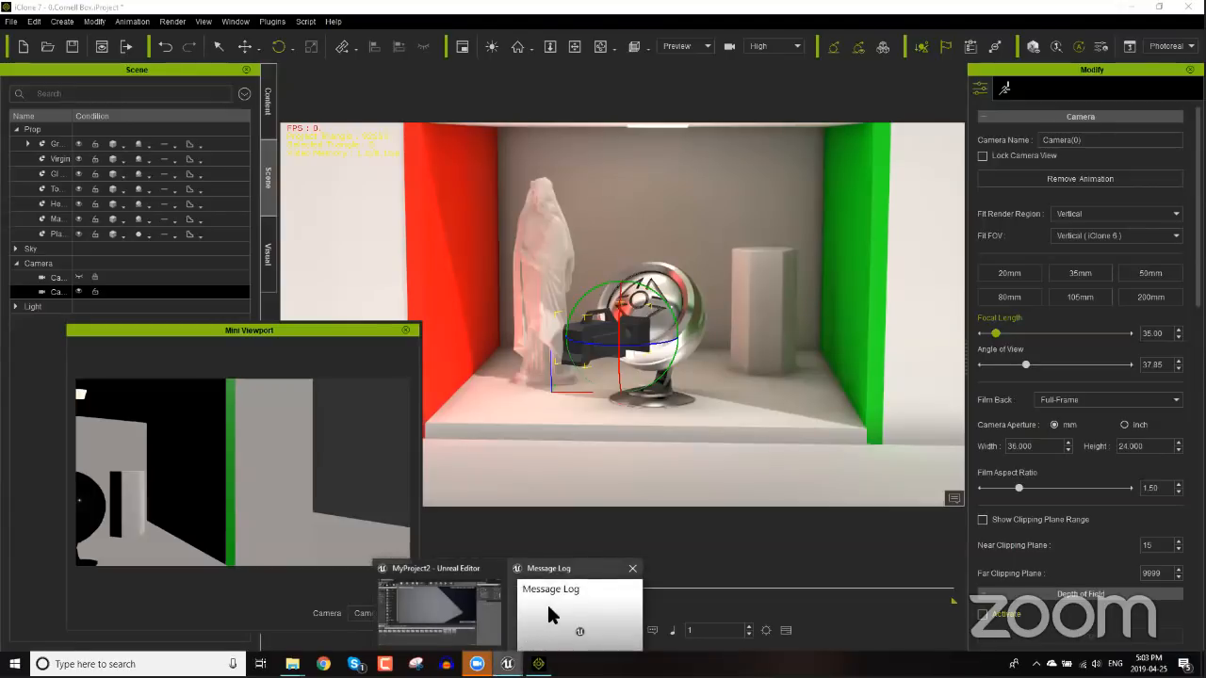
left_click(546, 605)
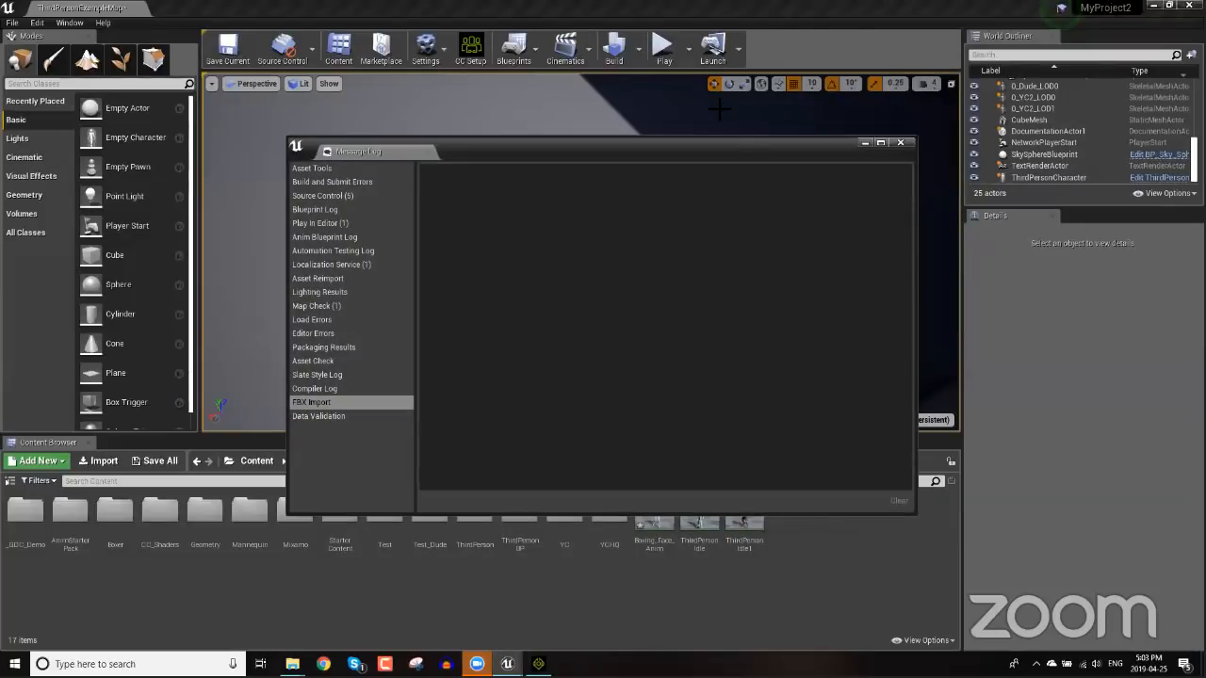
left_click(900, 143)
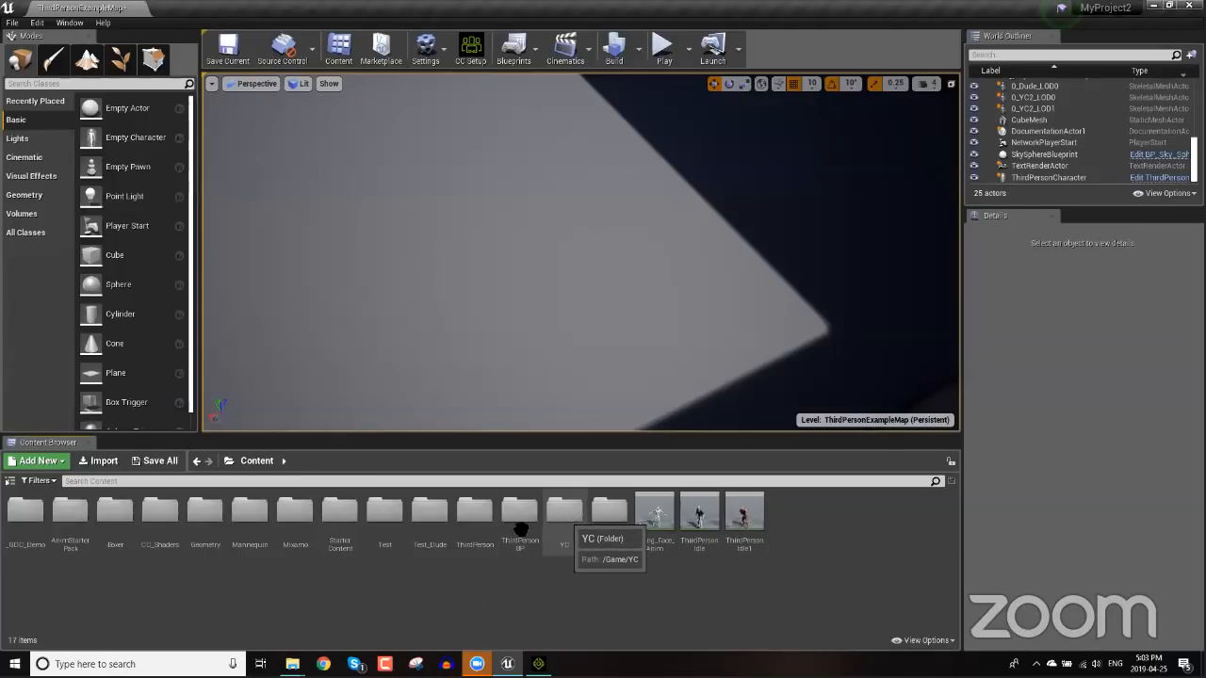
double_click(569, 517)
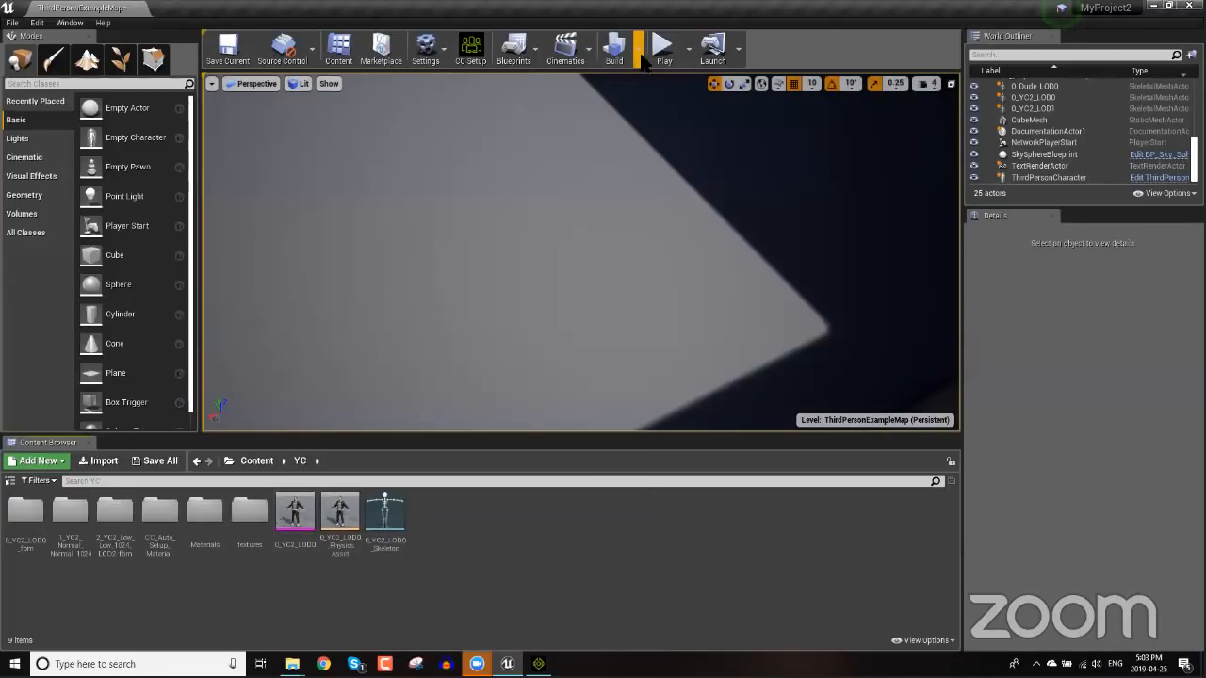
right_click_drag(508, 249, 500, 248)
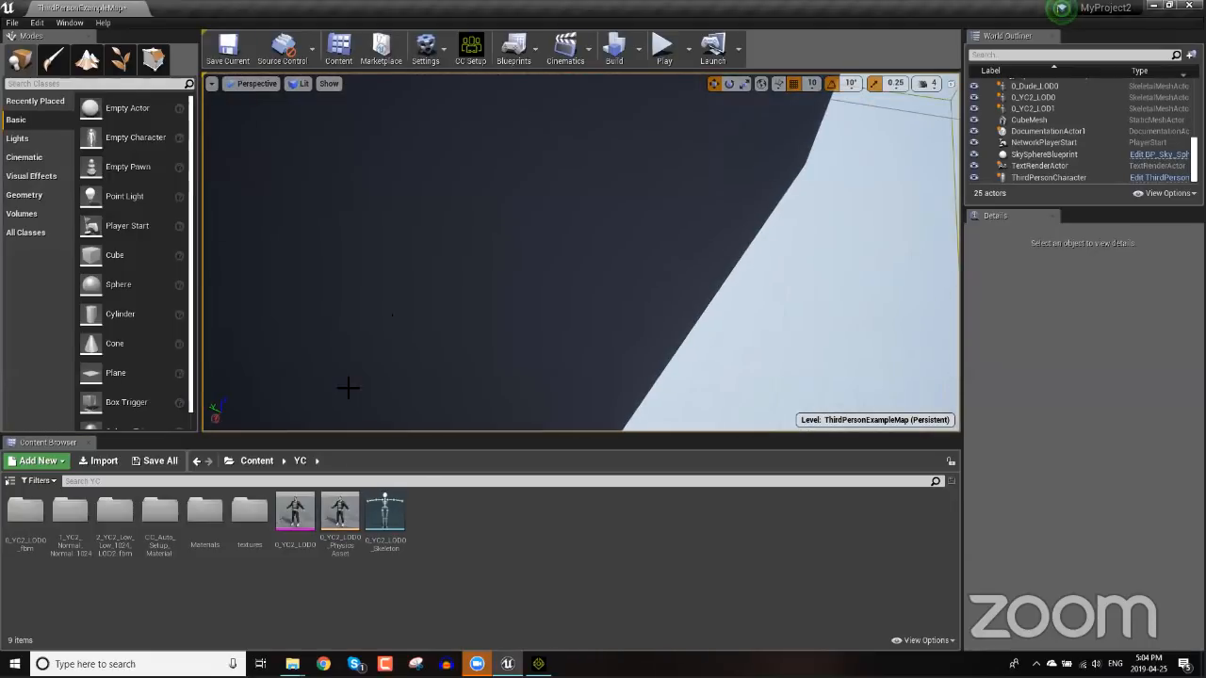
- Open the 0_YC2_LOD0 skeletal mesh and inspect the character's face and upper body up close from the side
double_click(299, 514)
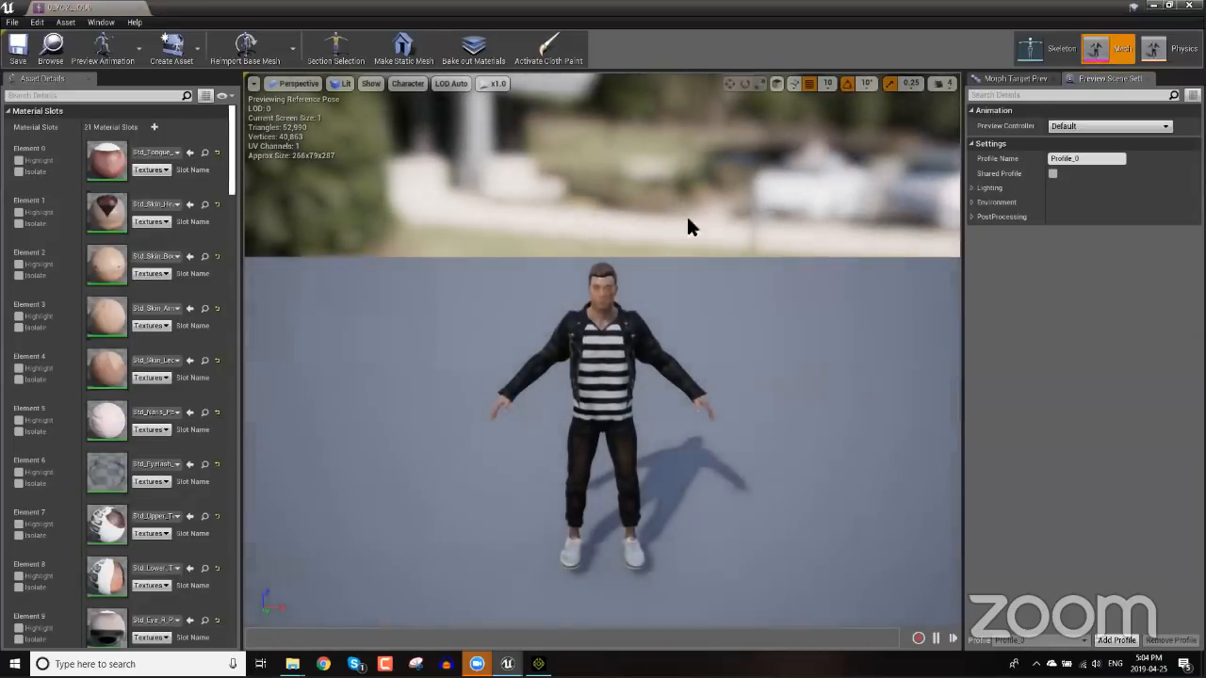
left_click_drag(671, 368, 669, 365, "alt")
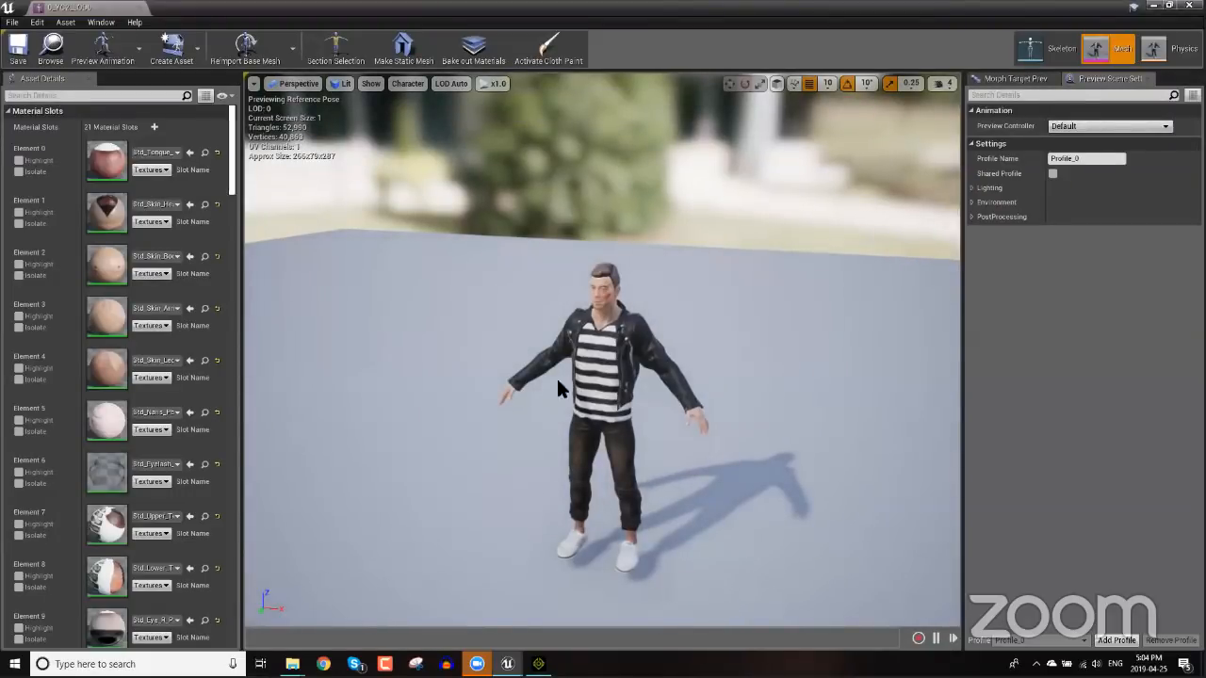
scroll(553, 375, "up", 5)
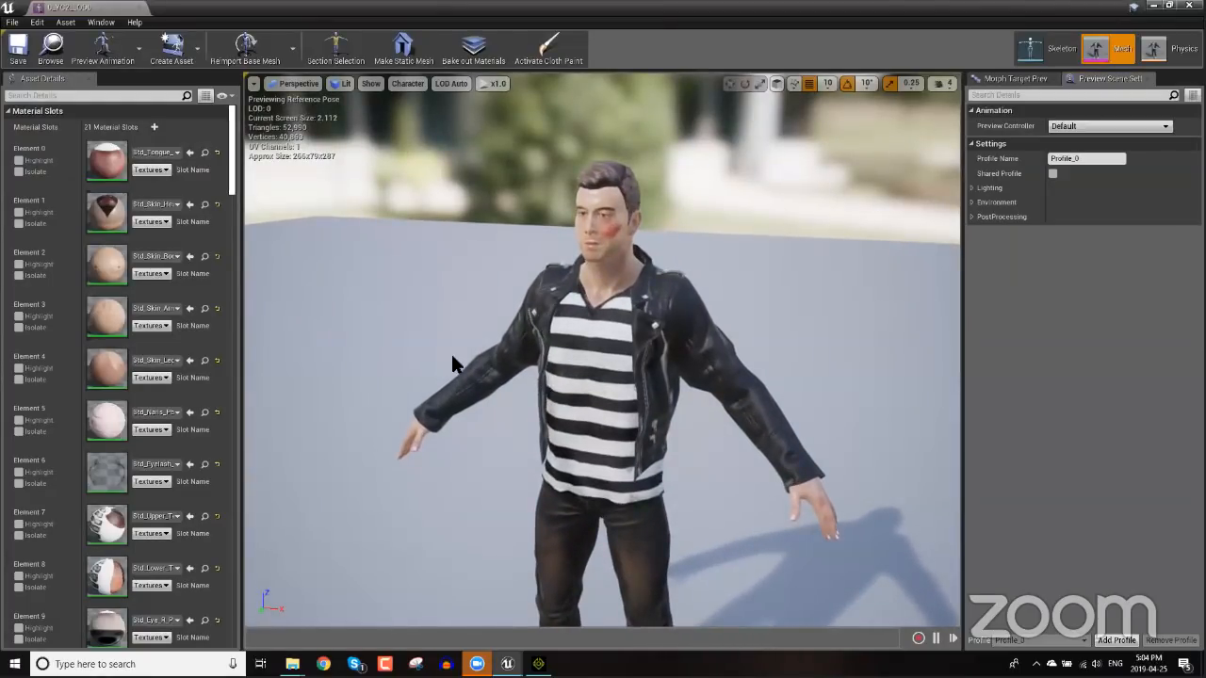
left_click_drag(451, 355, 417, 344, "alt")
scroll(415, 342, "up", 4)
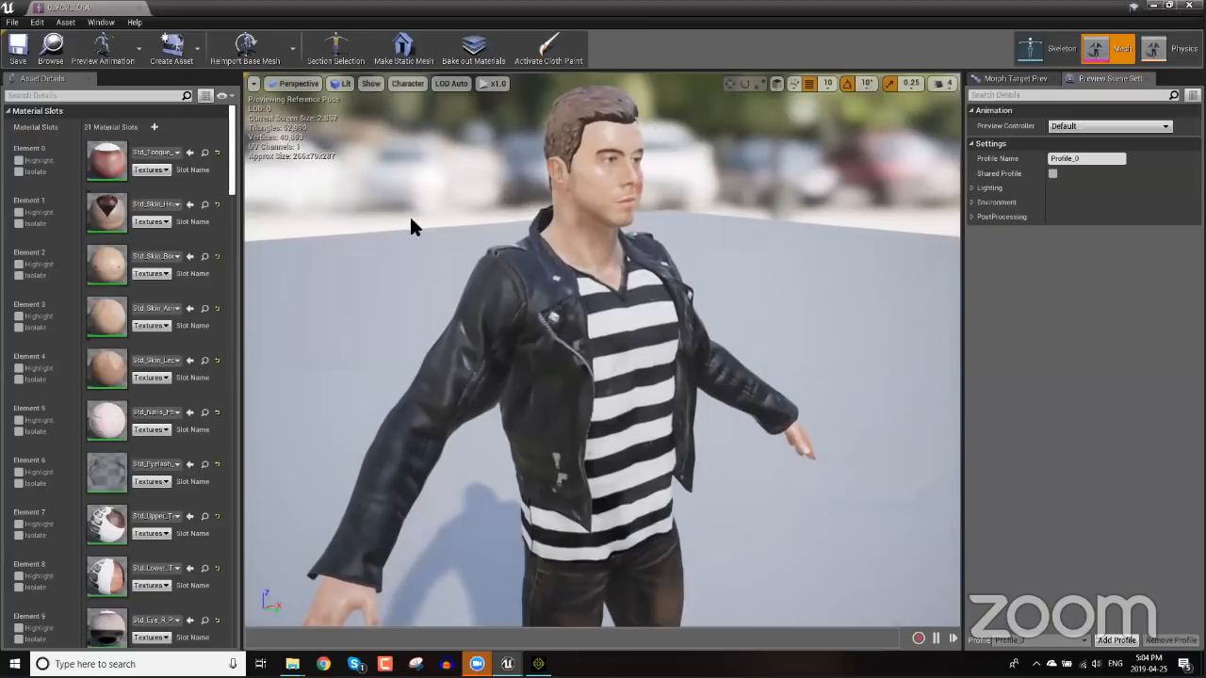
- Examine how the character's automatic LOD switches with viewing distance, from far away to close up
scroll(745, 301, "down", 6)
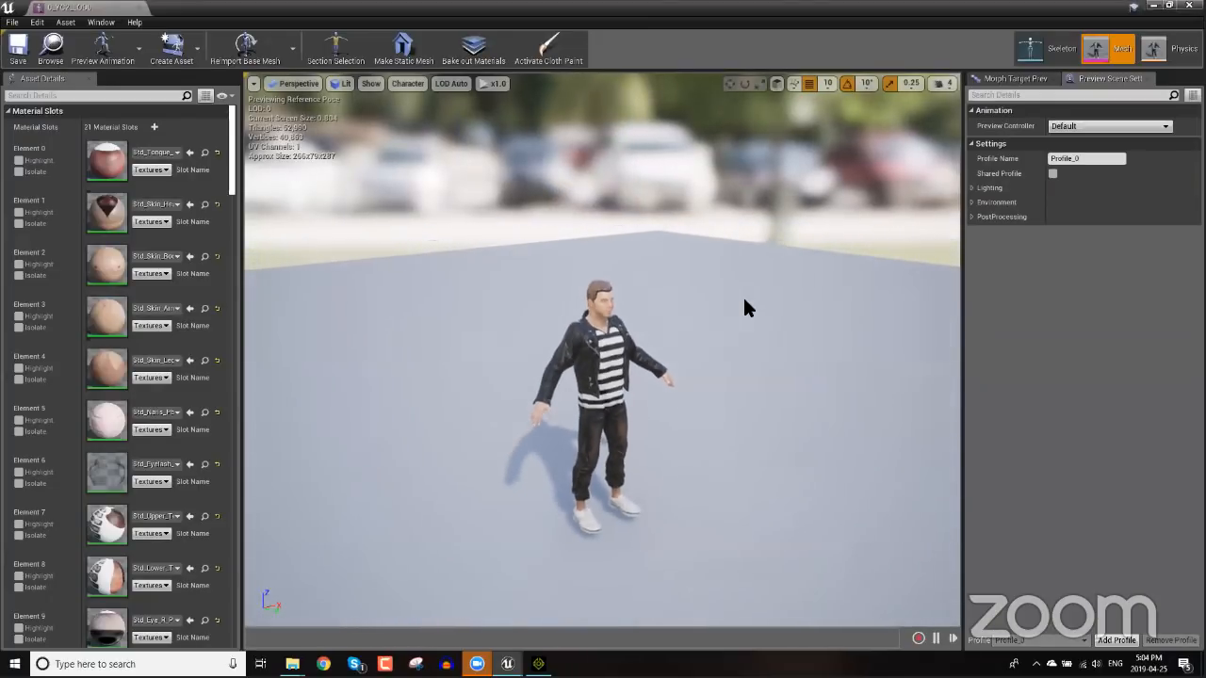
scroll(744, 302, "down", 4)
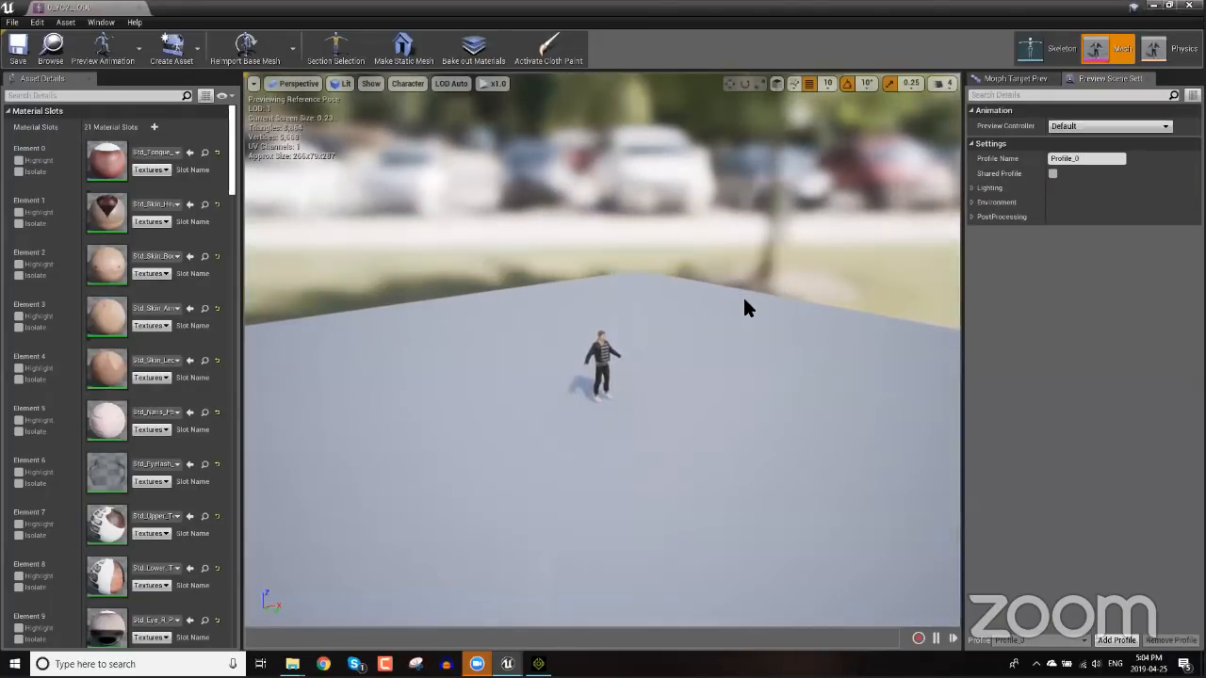
scroll(743, 295, "down", 2)
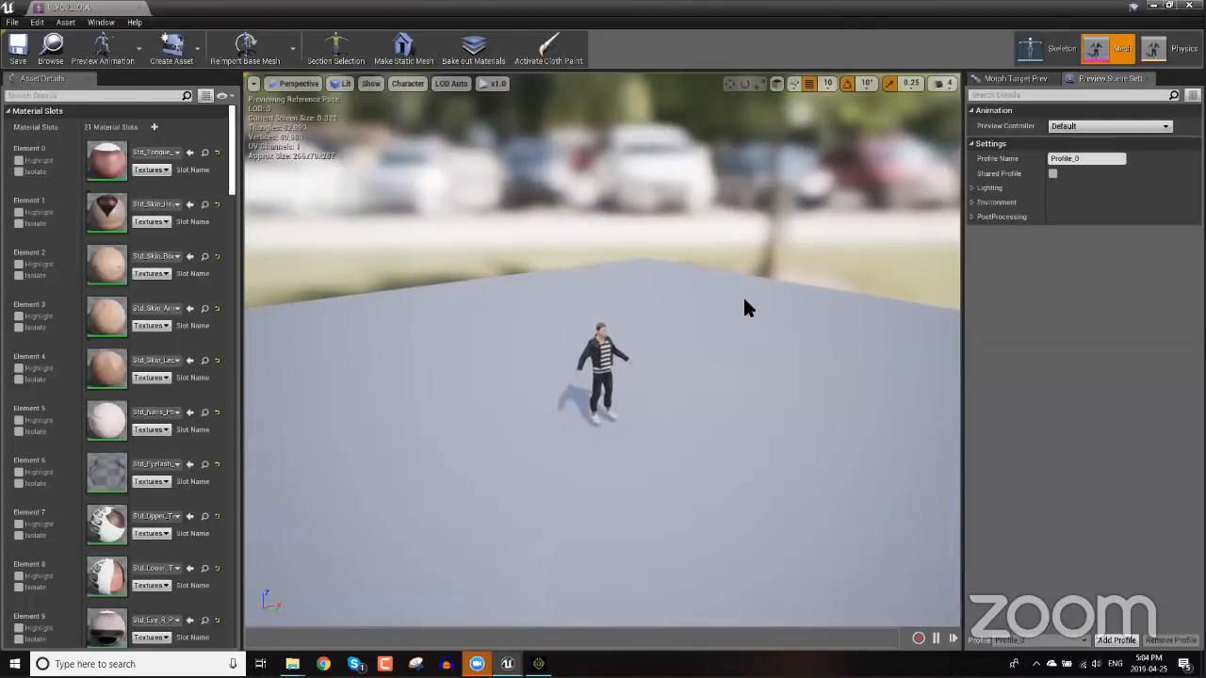
scroll(744, 300, "up", 3)
scroll(743, 300, "down", 4)
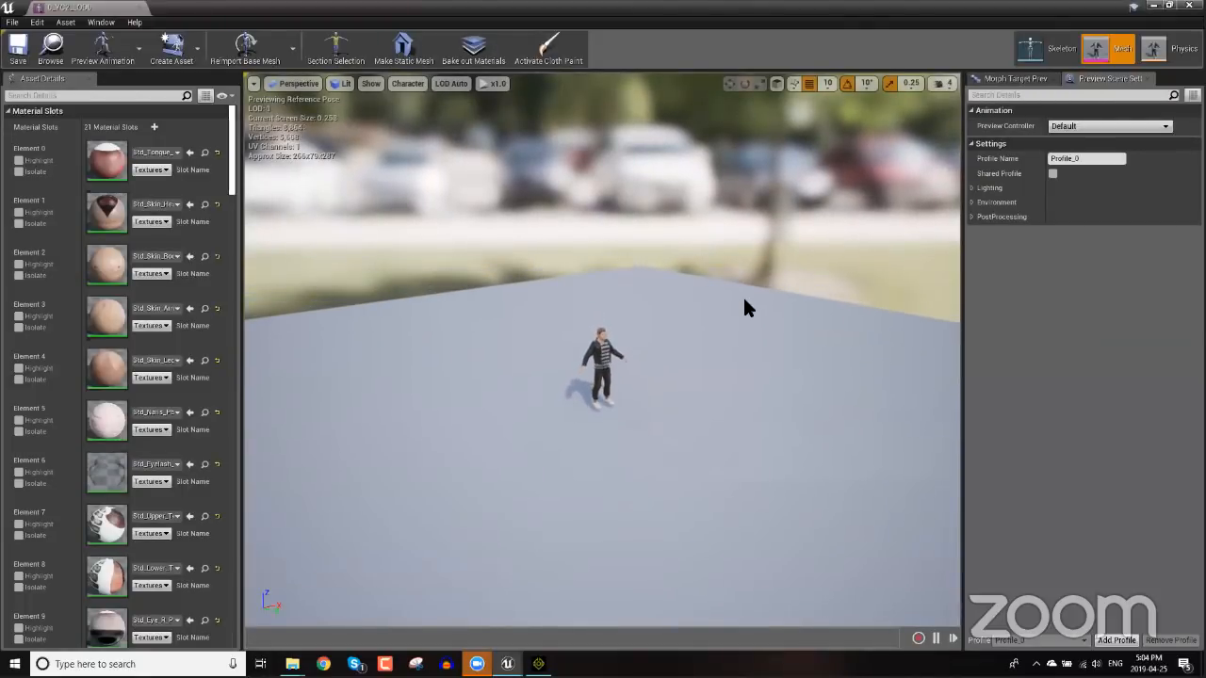
scroll(751, 382, "down", 3)
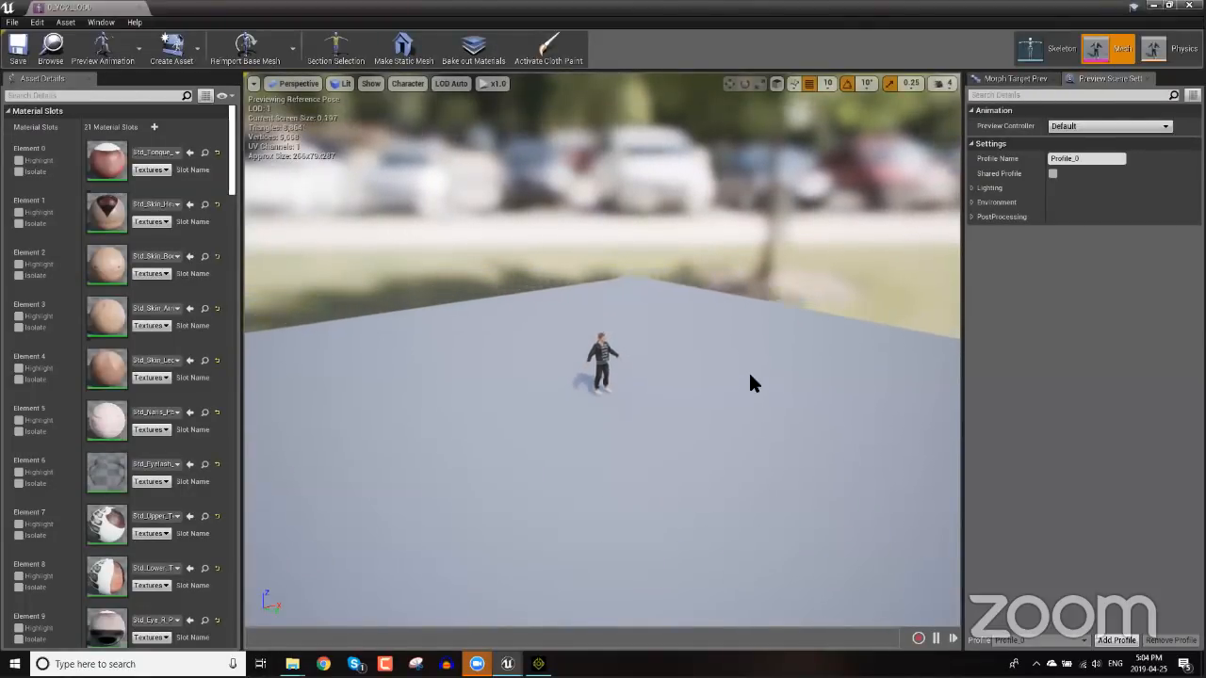
scroll(751, 383, "up", 3)
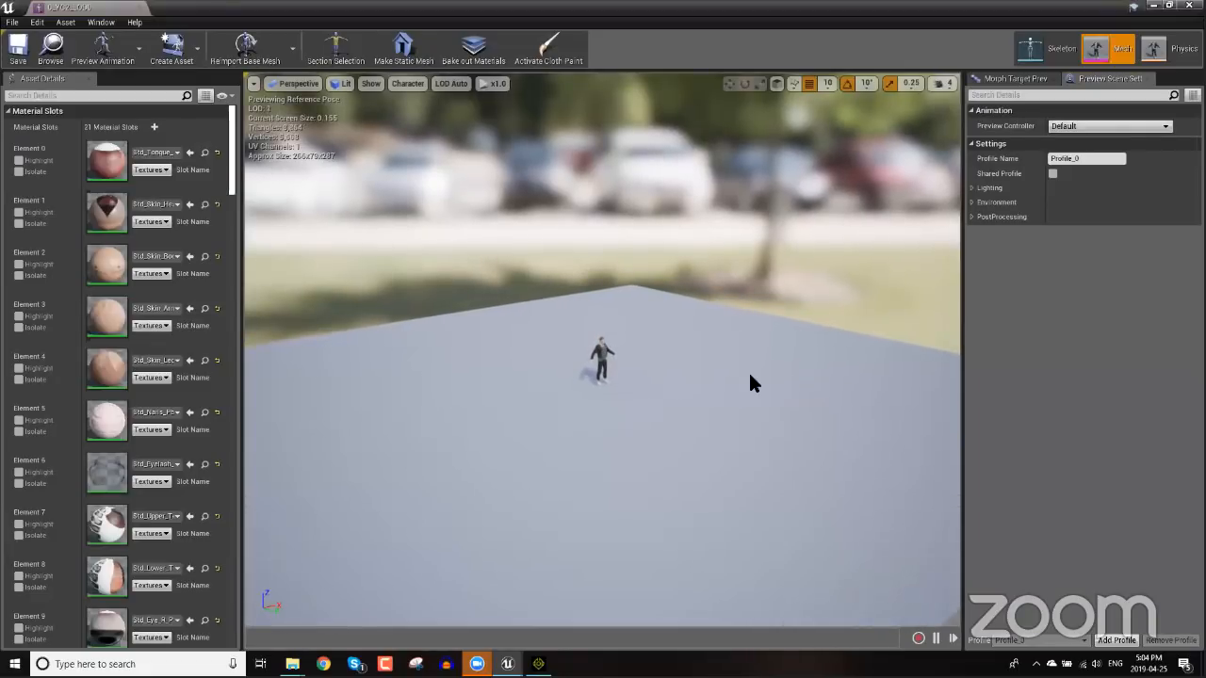
scroll(751, 383, "down", 1)
scroll(751, 383, "up", 1)
scroll(751, 383, "down", 1)
scroll(751, 383, "up", 1)
scroll(750, 375, "down", 1)
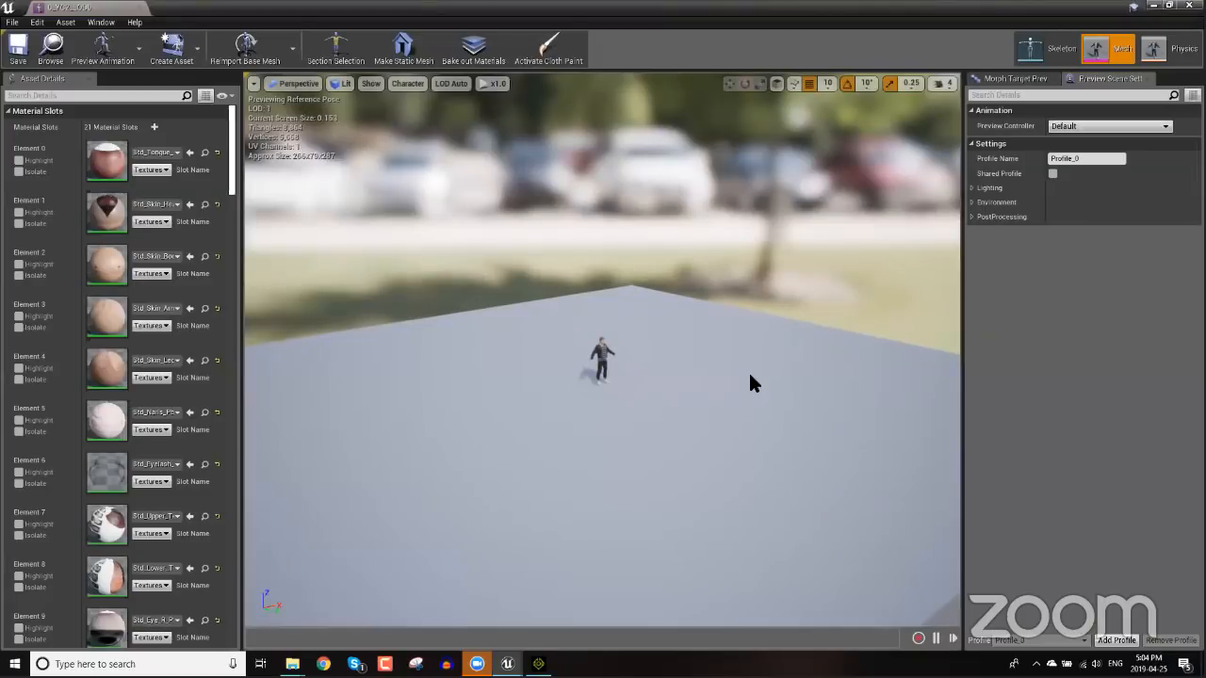
scroll(751, 375, "up", 2)
scroll(750, 375, "down", 2)
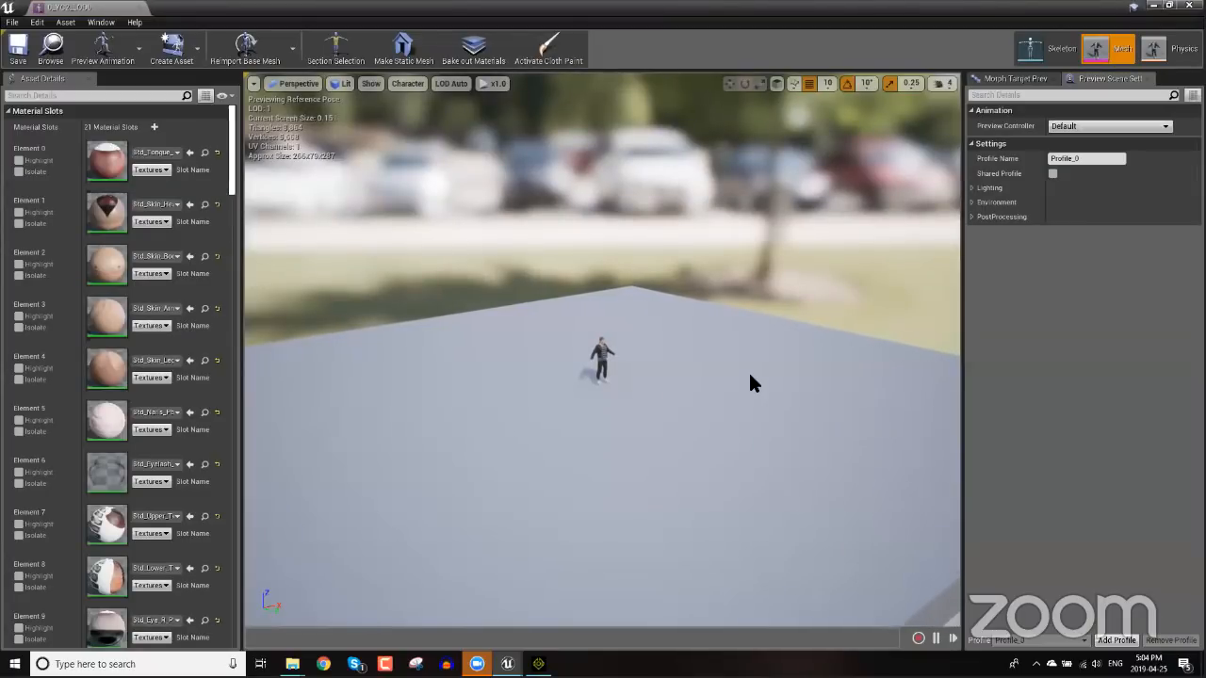
scroll(750, 375, "up", 1)
scroll(750, 375, "down", 1)
scroll(750, 375, "up", 1)
scroll(750, 375, "down", 1)
scroll(750, 375, "up", 1)
scroll(750, 375, "up", 10)
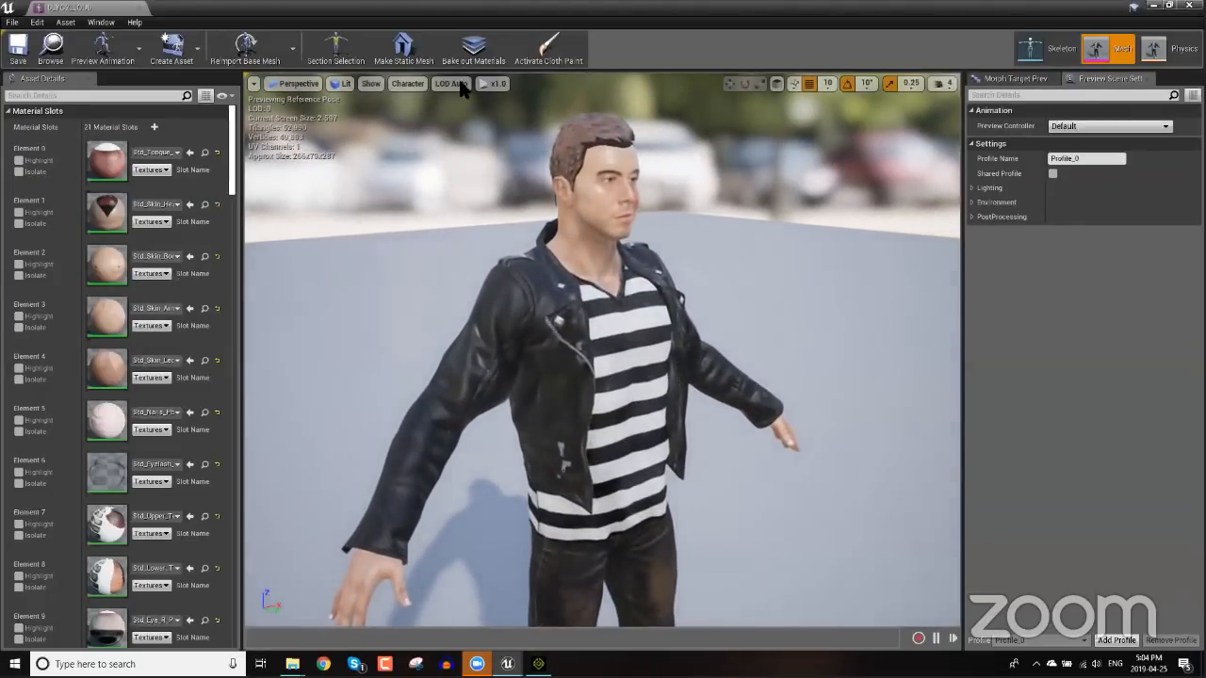
- Preview the character at LOD 2, at LOD 1, and again at LOD 2 to compare the face and skin shading
left_click(453, 85)
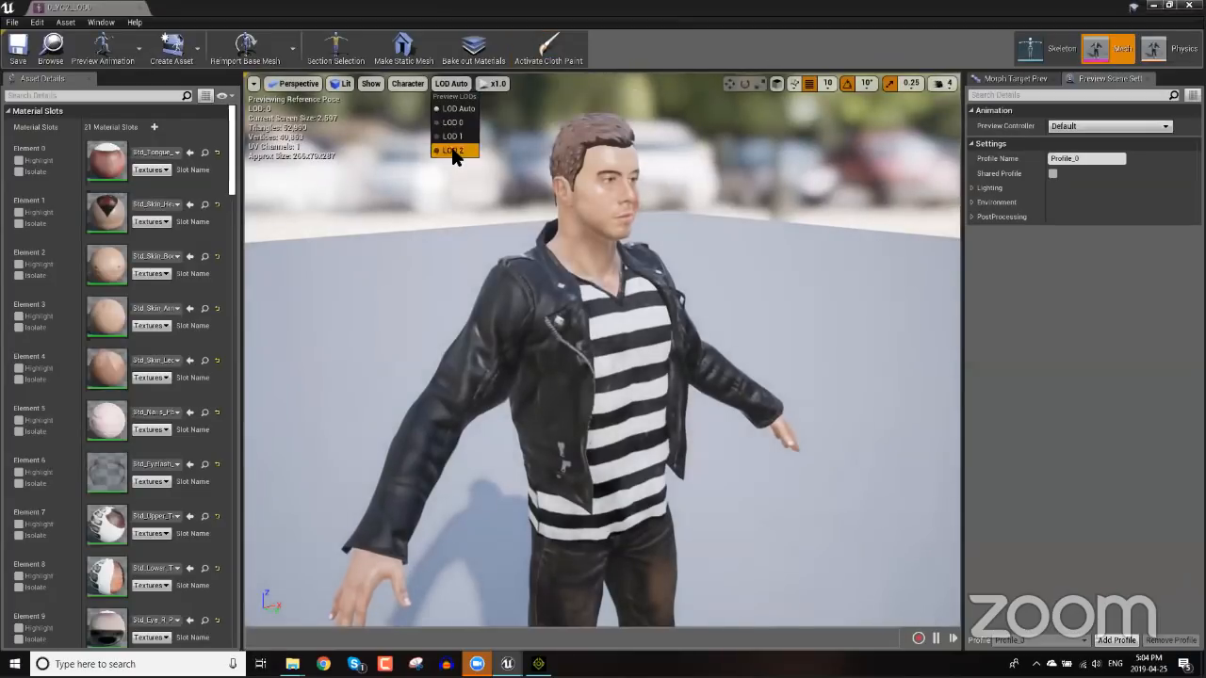
left_click(452, 154)
left_click(455, 85)
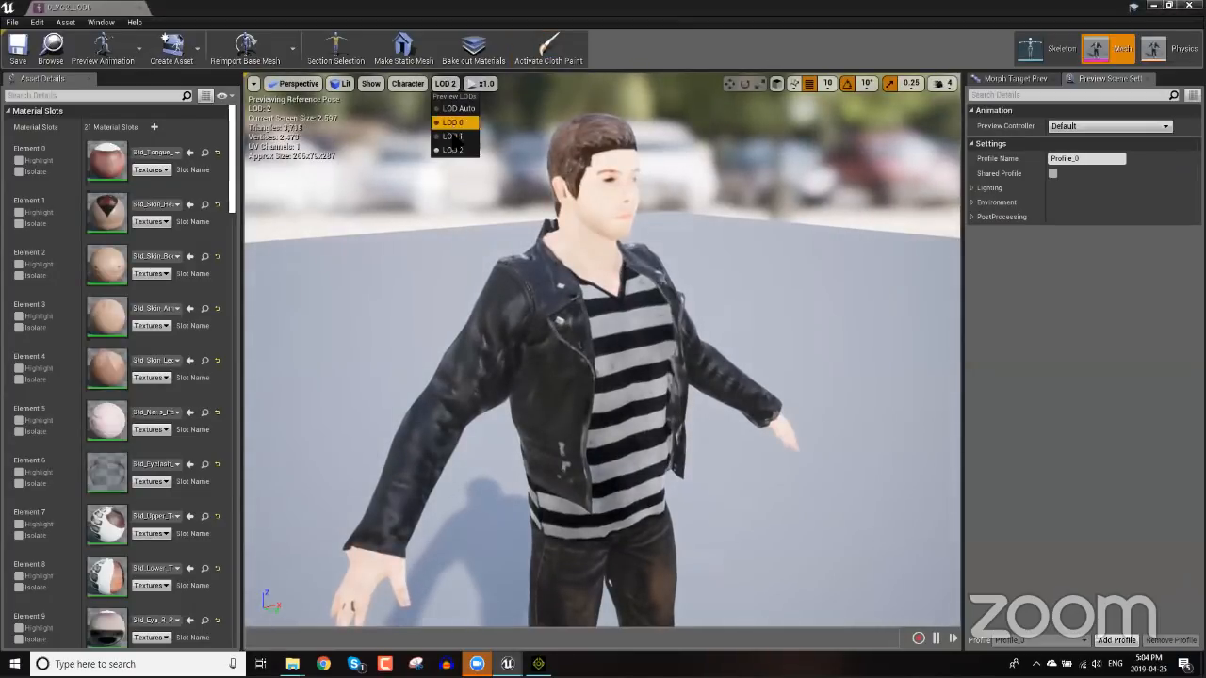
left_click(453, 141)
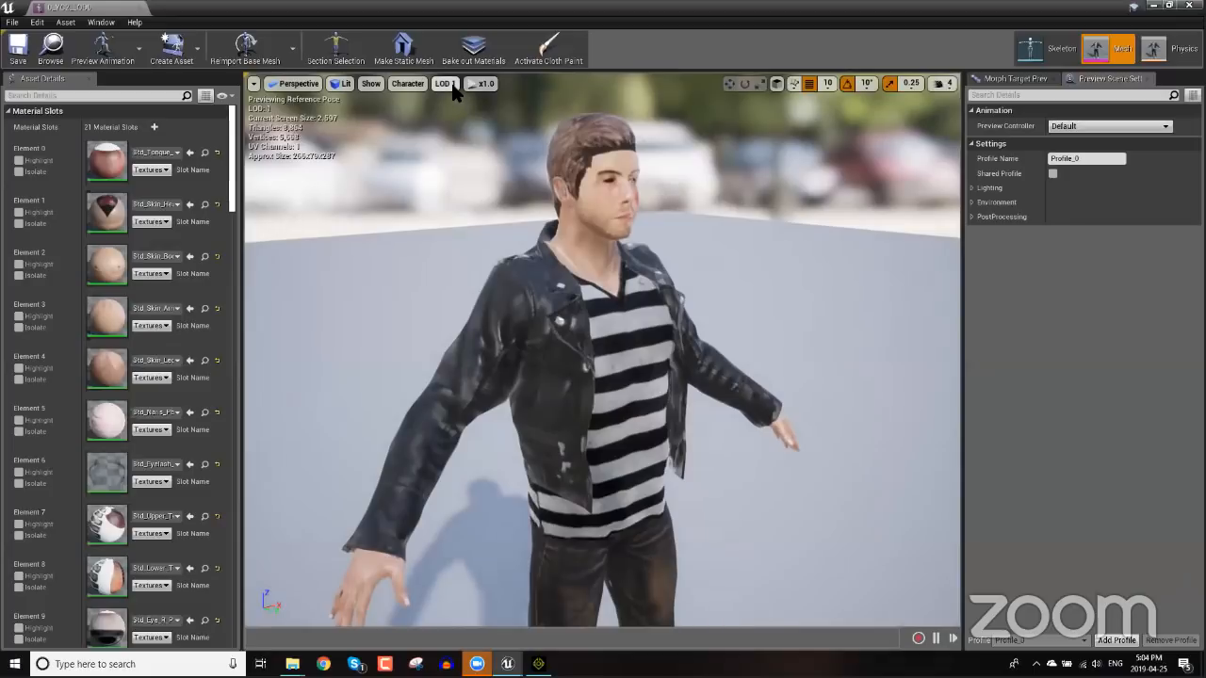
left_click(453, 86)
left_click(454, 153)
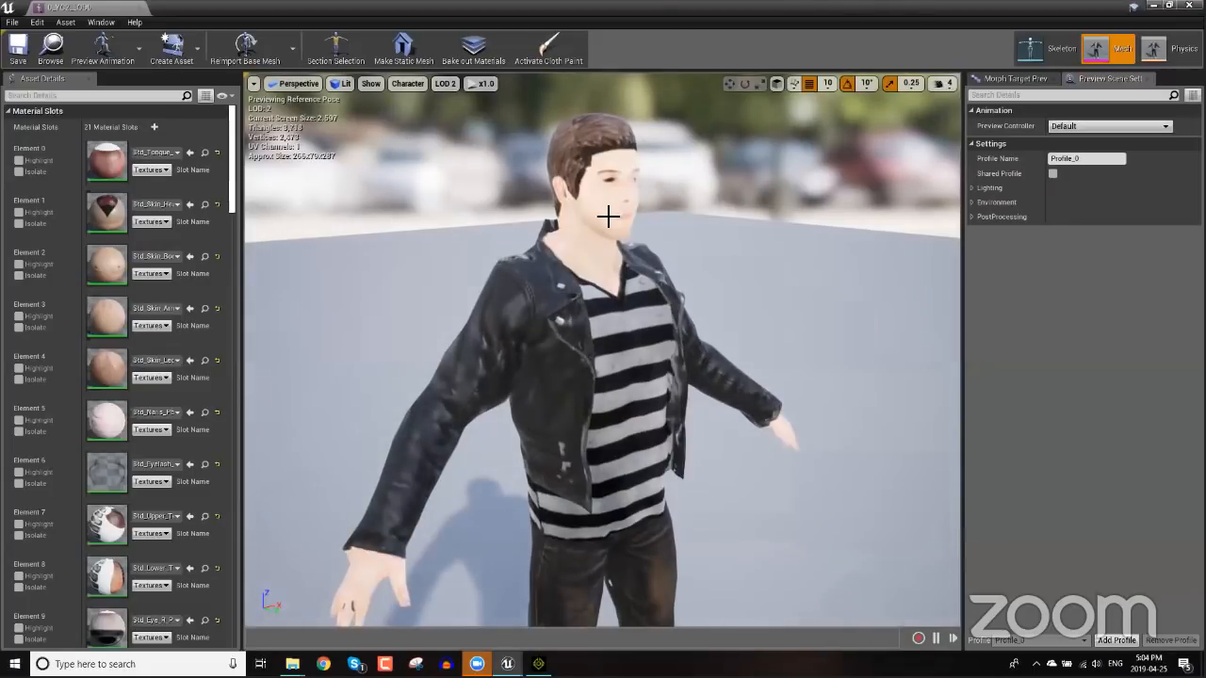
- Open the 2_YC2_Low_Low_1024_LOD2 material from Element 20 and move its main node clear of the Texture Sample nodes
left_click_drag(231, 185, 202, 406)
scroll(201, 410, "up", 1)
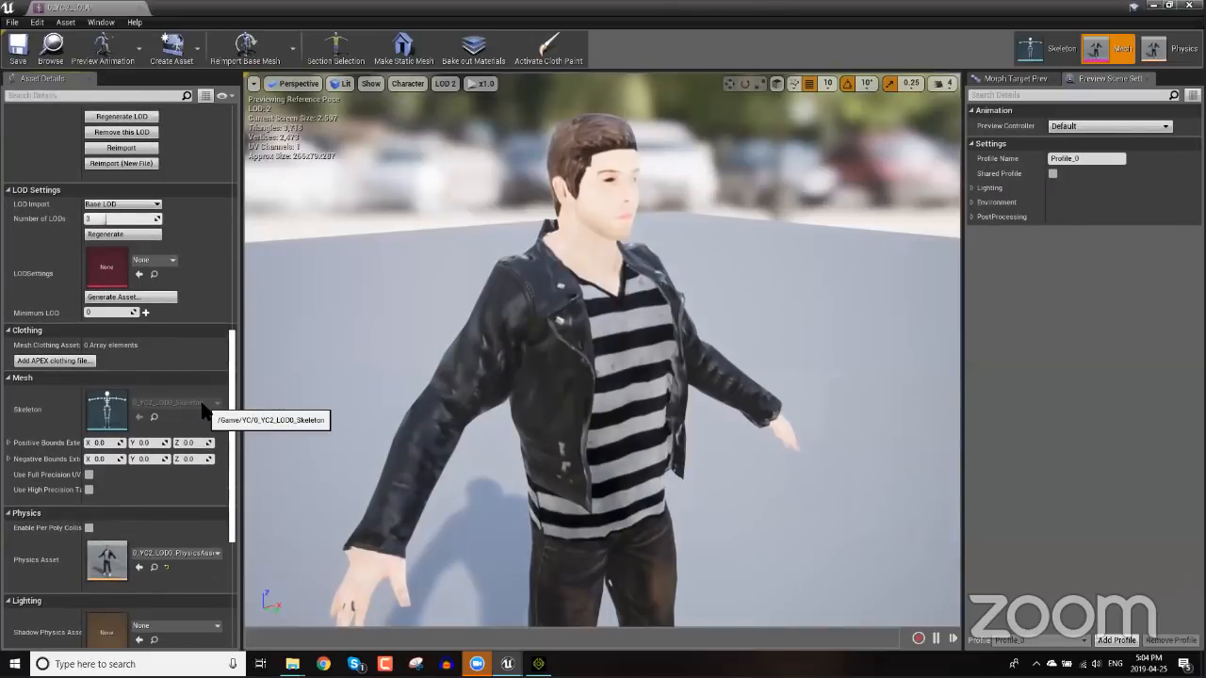
scroll(237, 329, "up", 10)
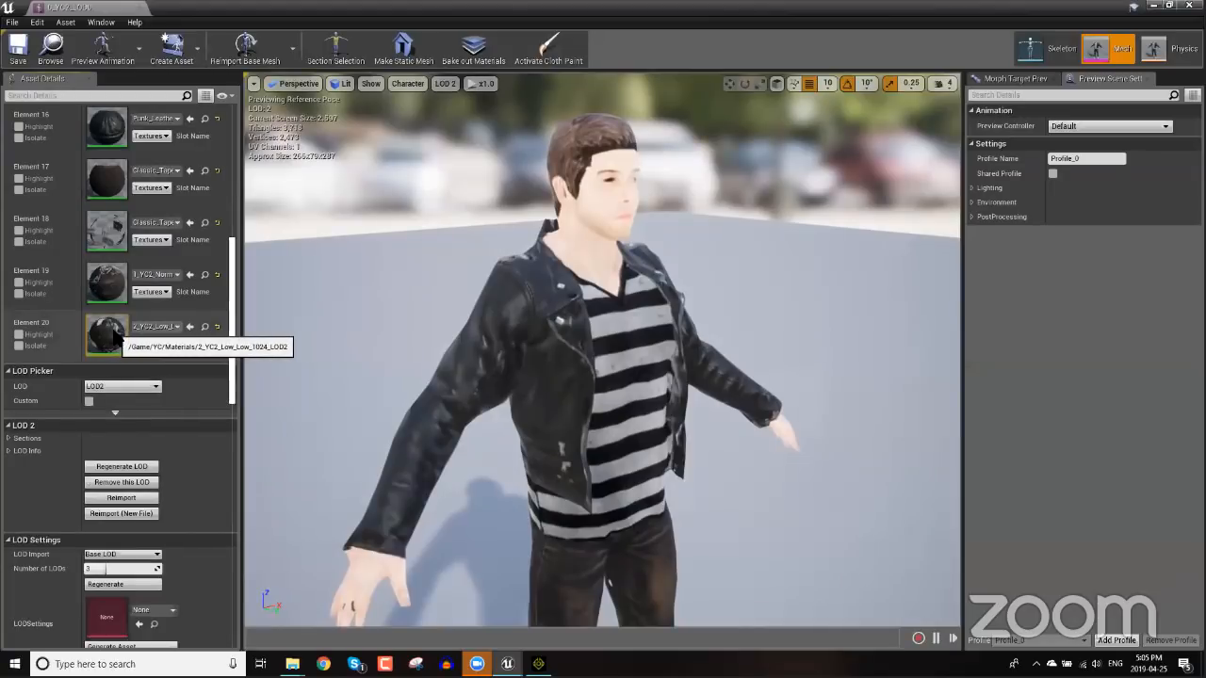
double_click(107, 335)
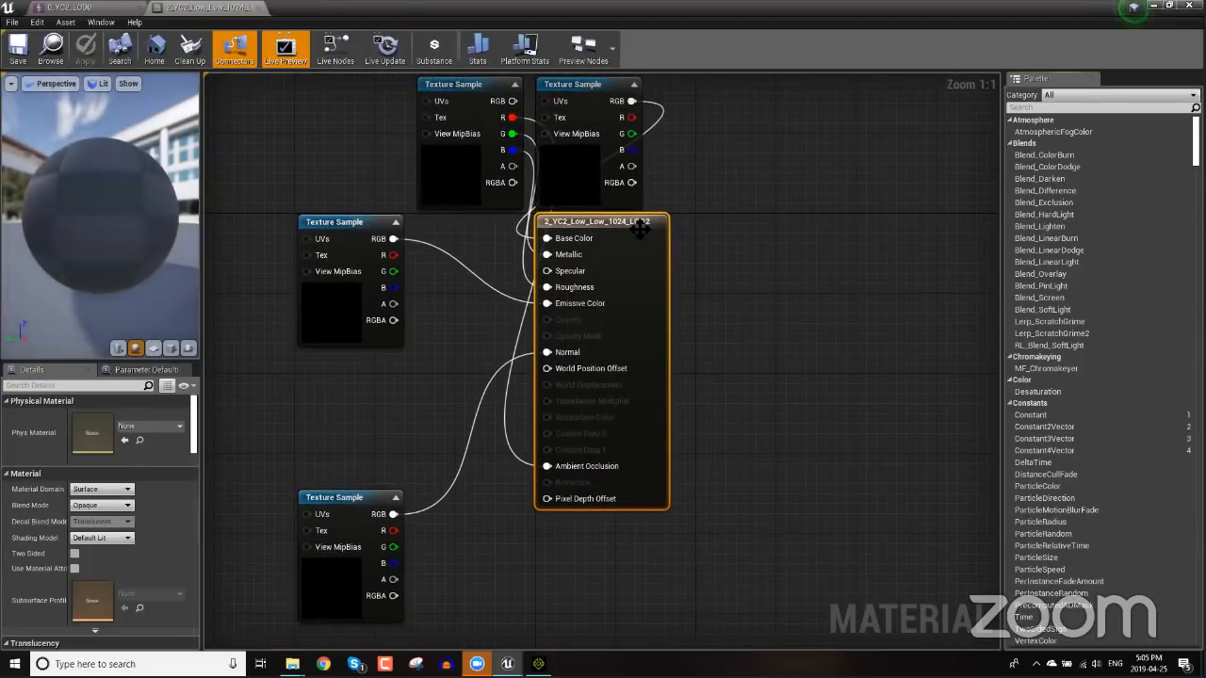
left_click_drag(766, 204, 846, 144)
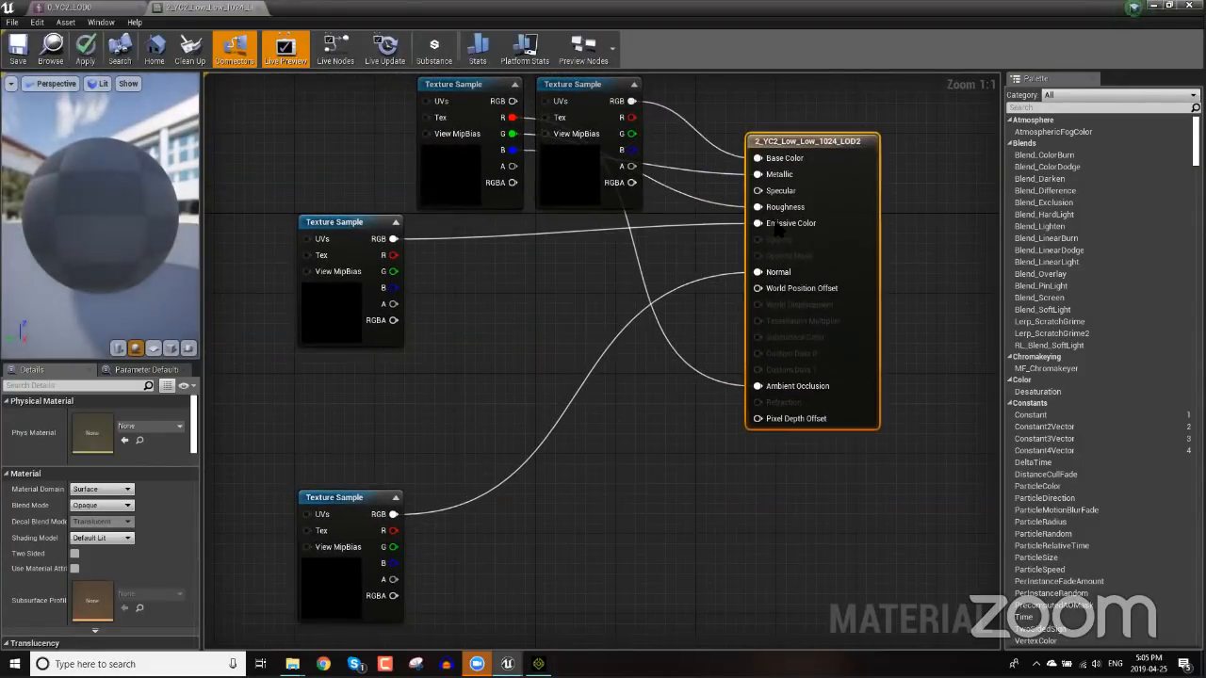
- Delete the Texture Sample feeding Emissive Color, then apply, save and close the LOD2 material
left_click(332, 222)
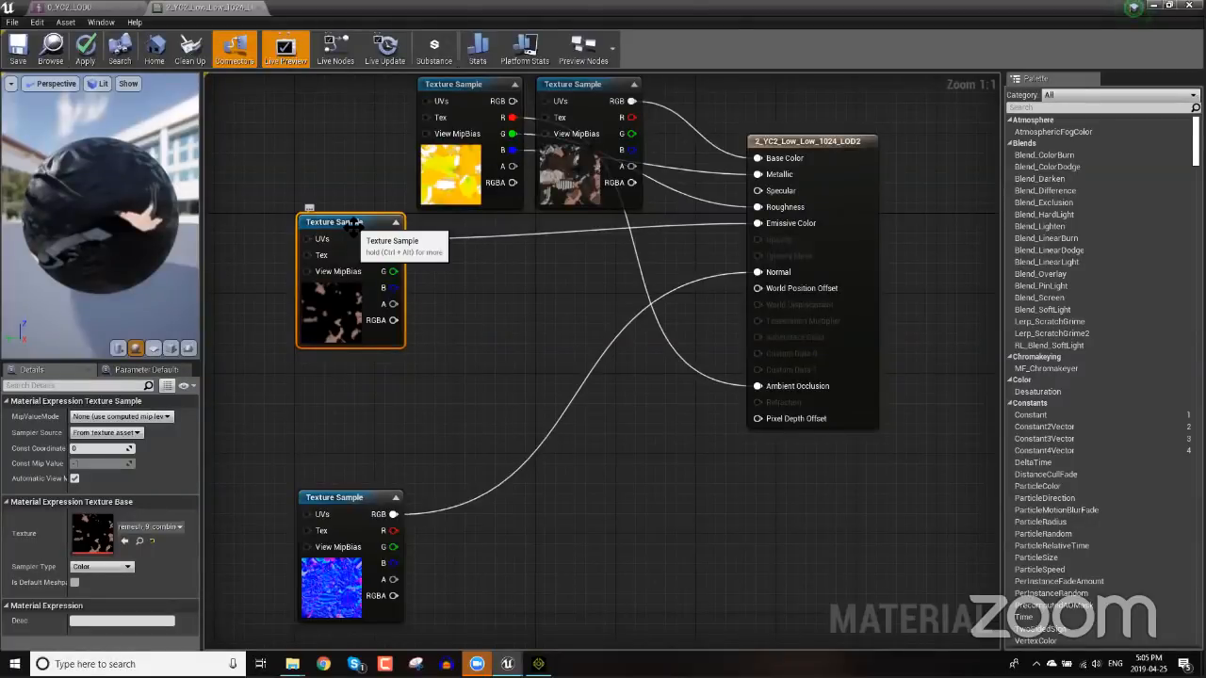
key("Delete")
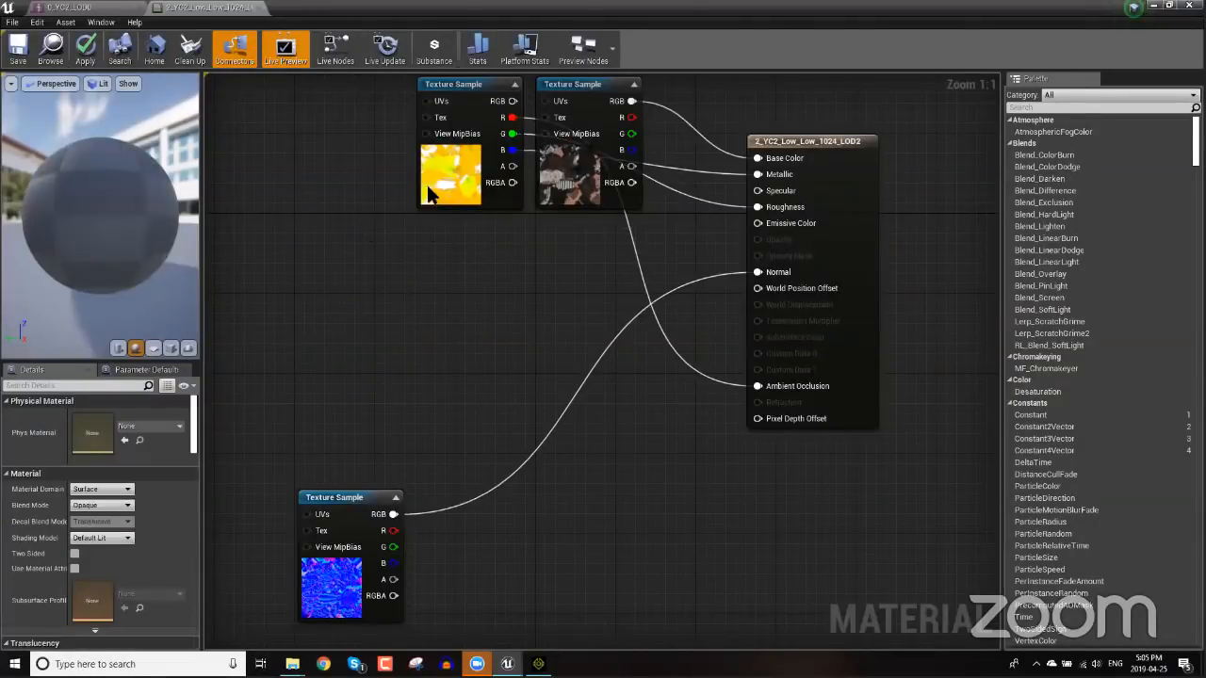
left_click(19, 49)
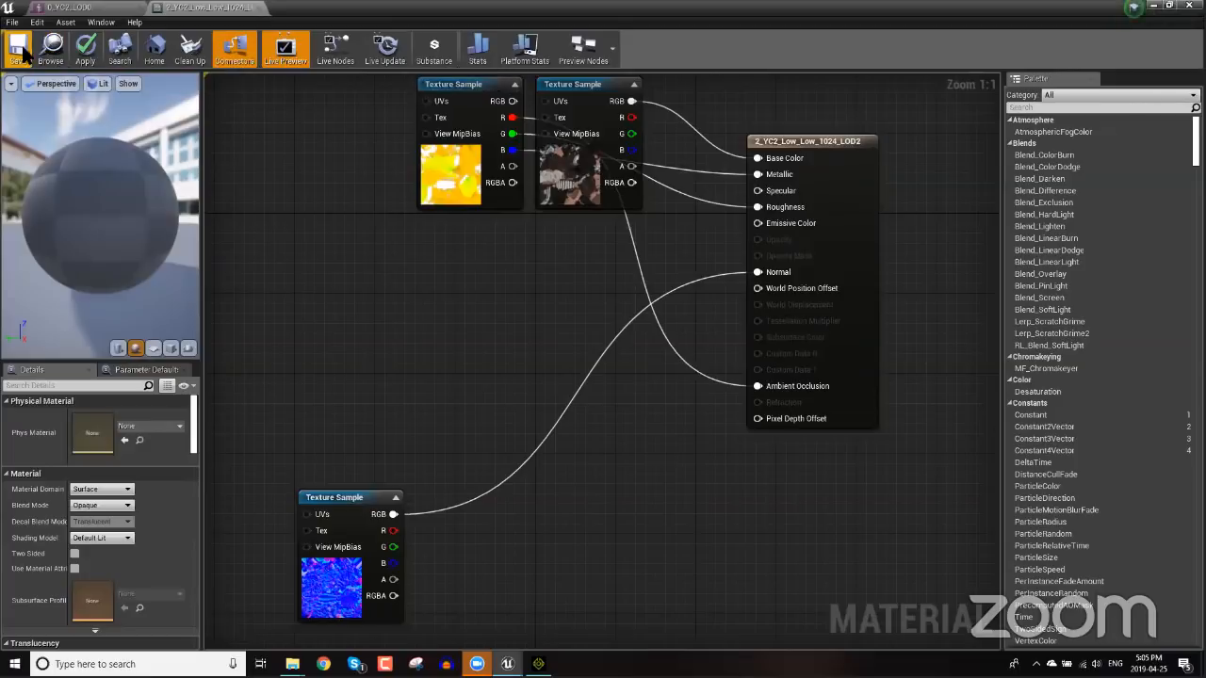
left_click(84, 52)
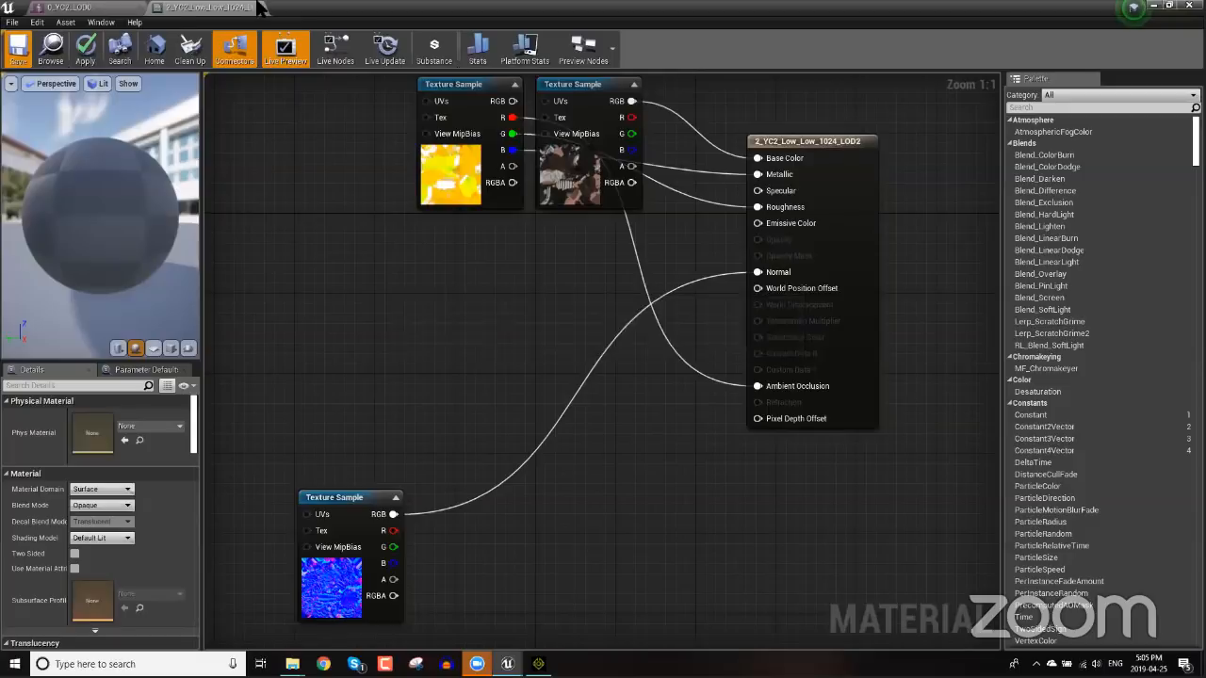
key("ctrl+s")
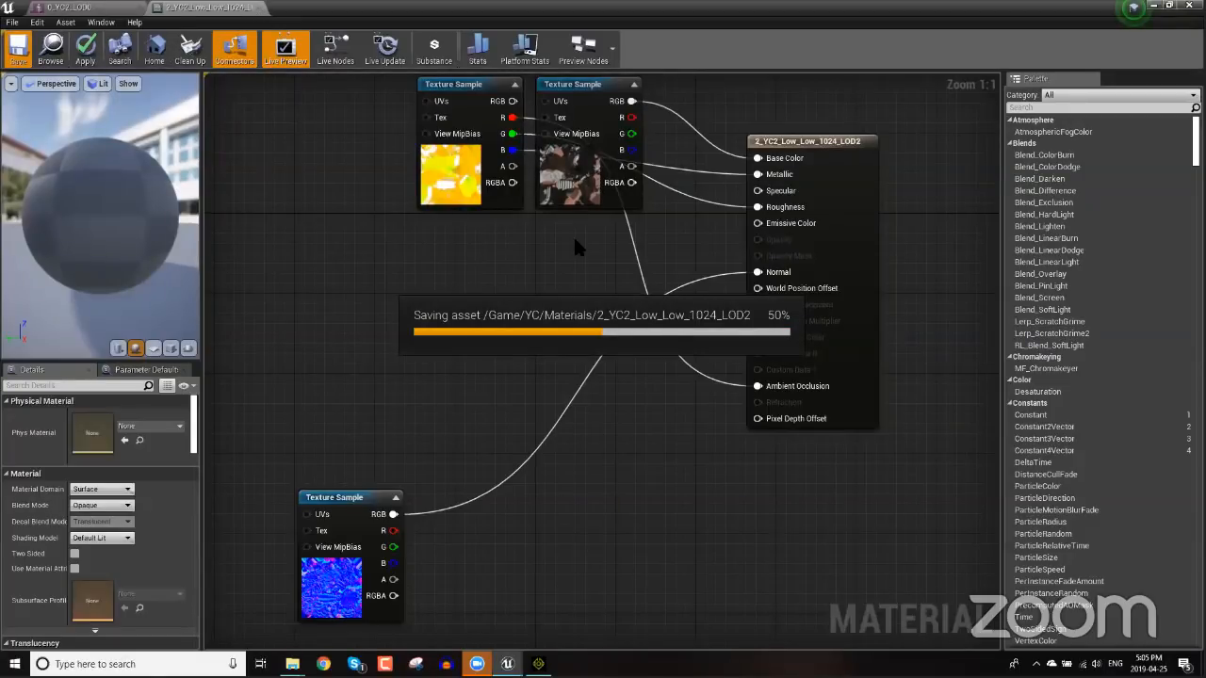
left_click(261, 8)
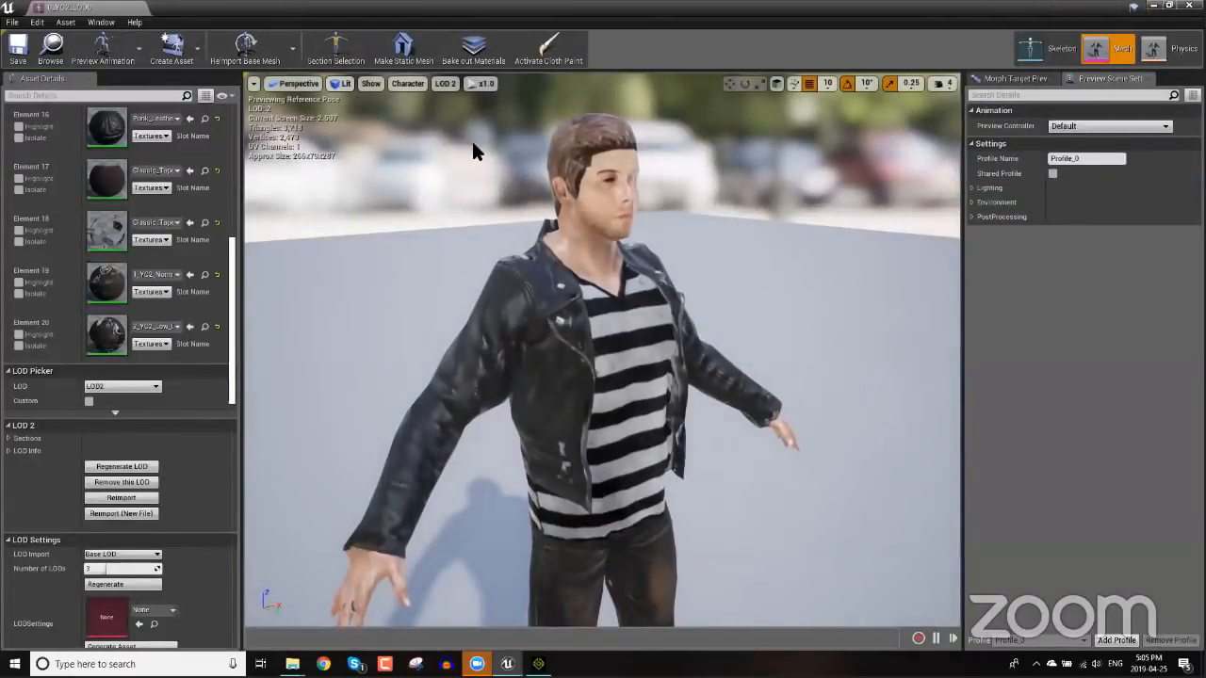
- Compare the corrected character at LOD 1 and LOD 2, leaving the preview at LOD 1
left_click(447, 84)
left_click(448, 135)
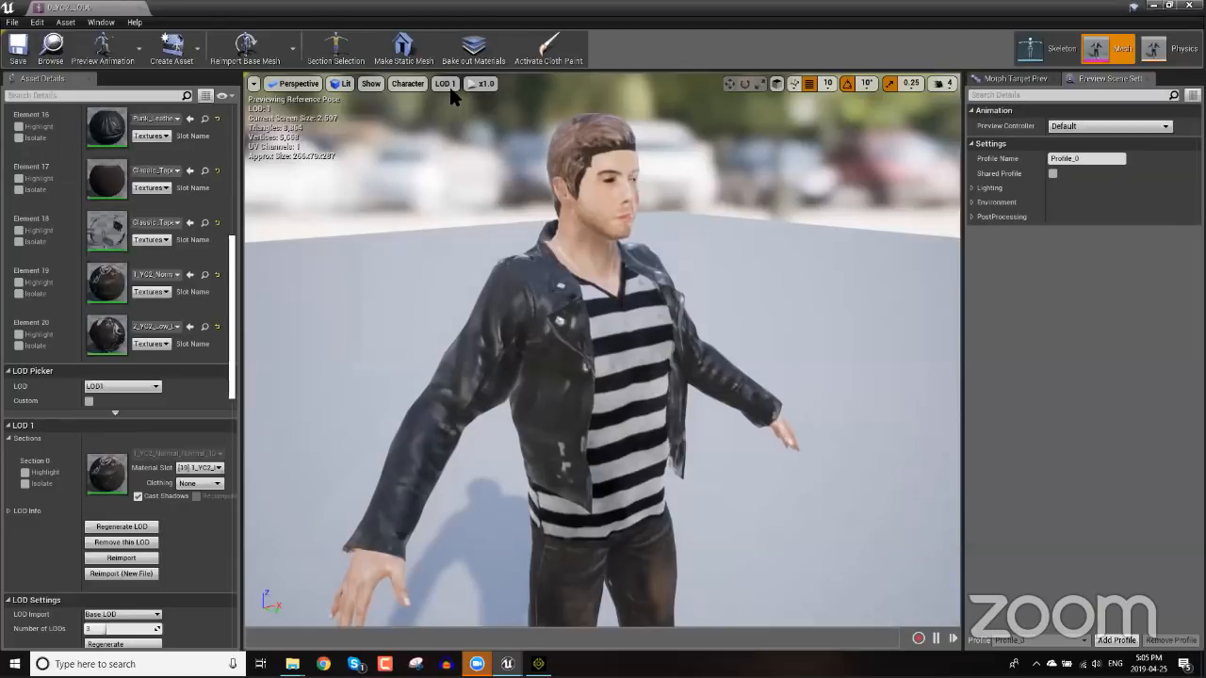
left_click(447, 84)
left_click(450, 151)
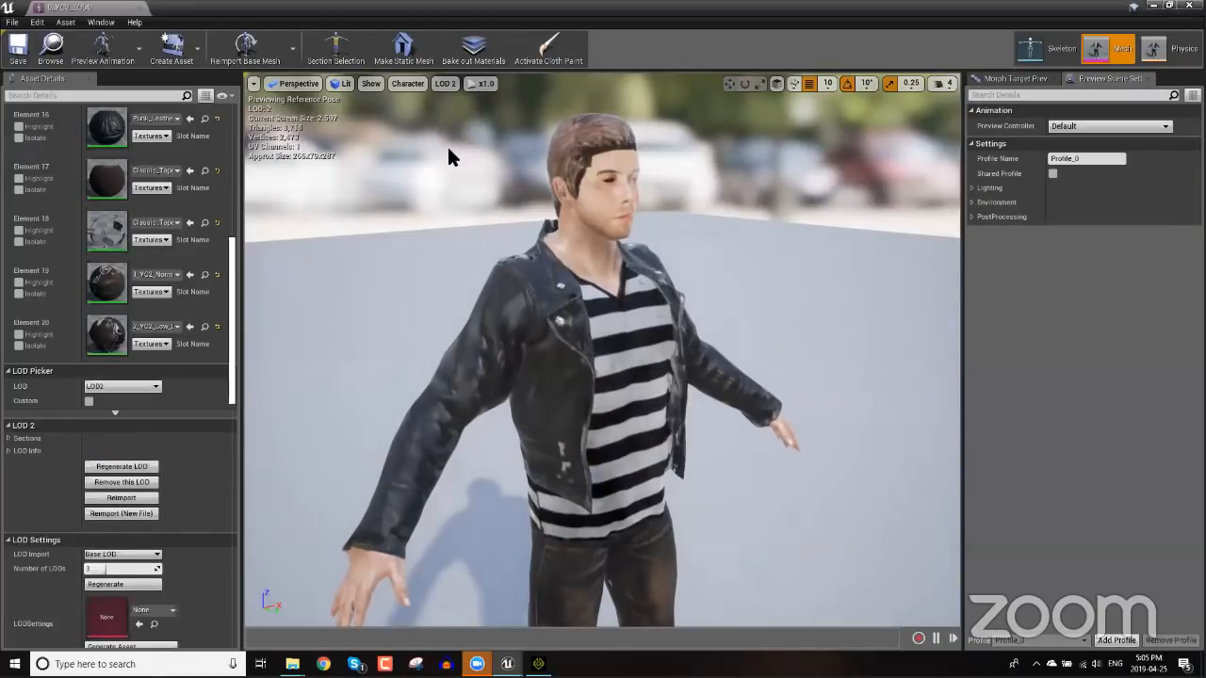
left_click(447, 84)
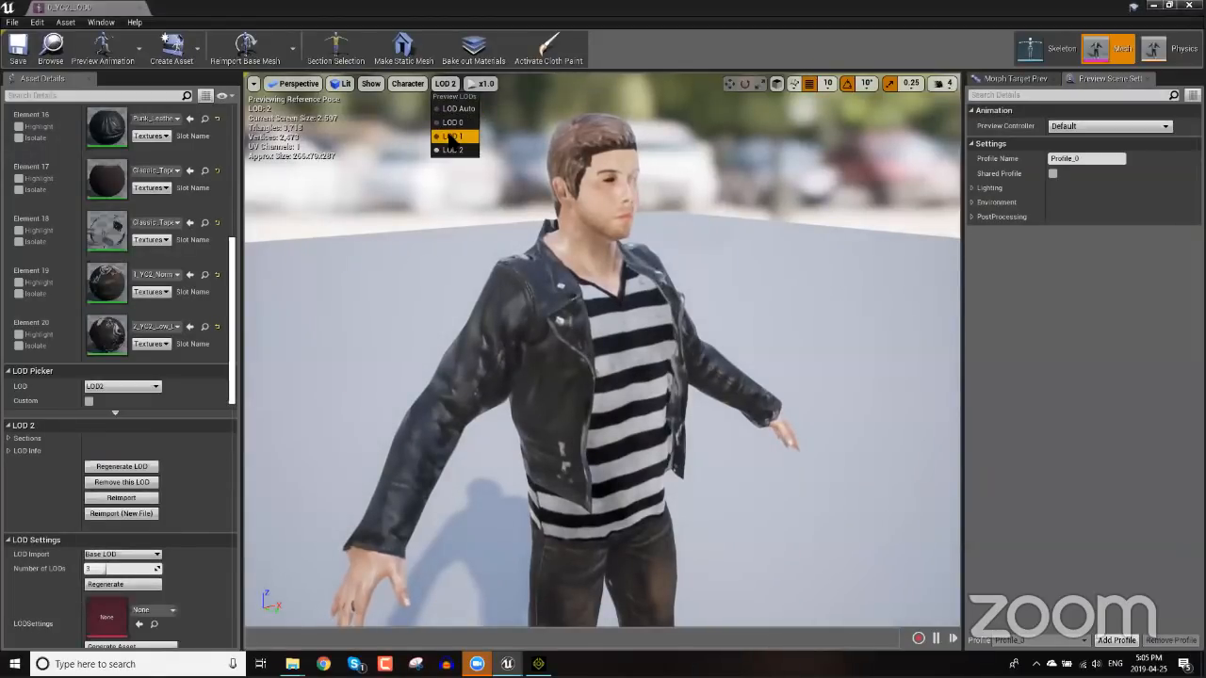
left_click(449, 136)
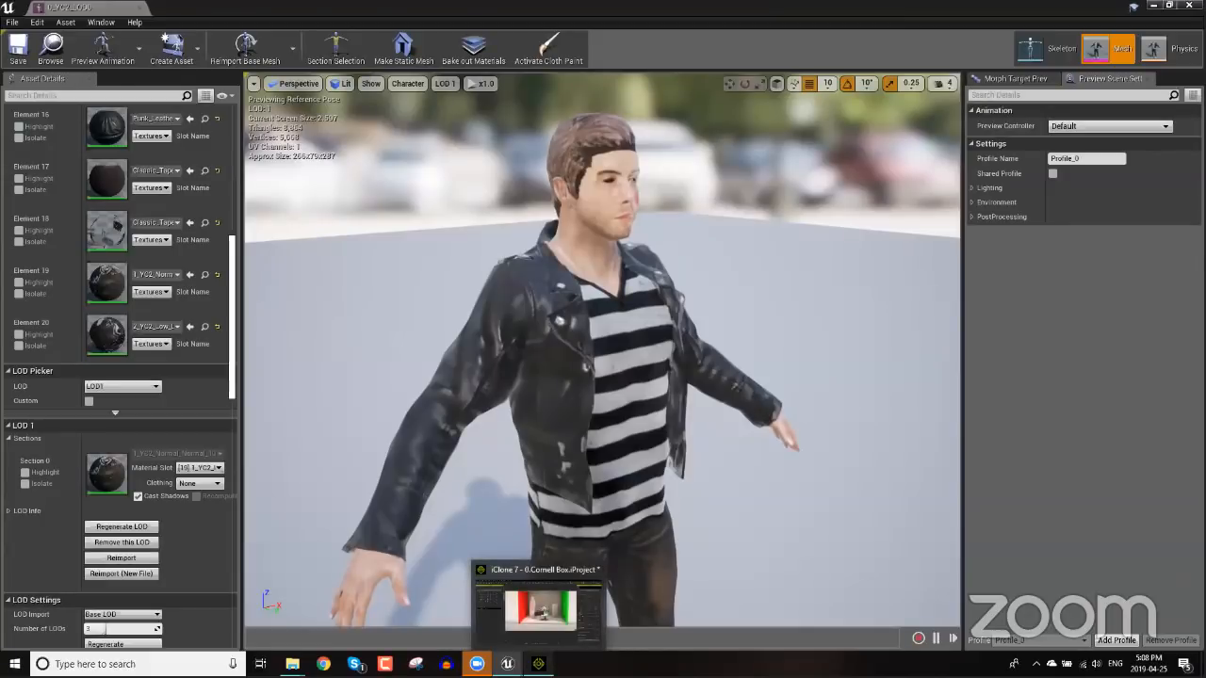
- Switch to iClone, close the Mini Viewport, and exit the program without saving the Cornell Box project
left_click(538, 663)
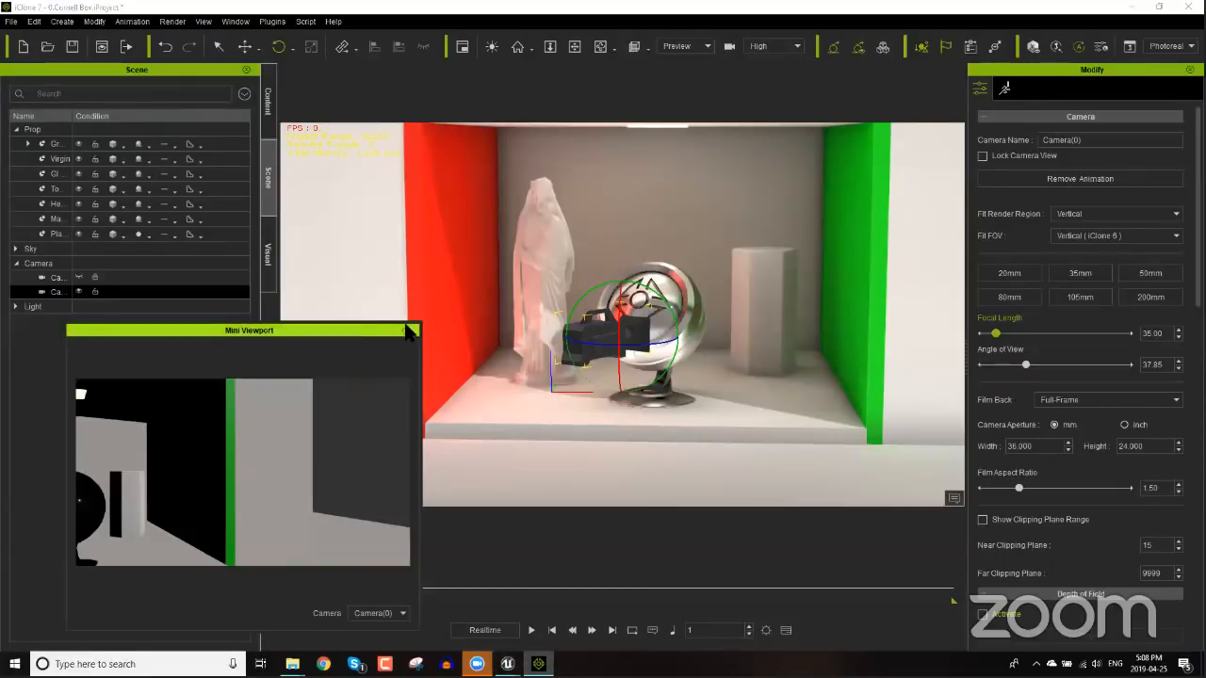
left_click(406, 331)
left_click(1189, 7)
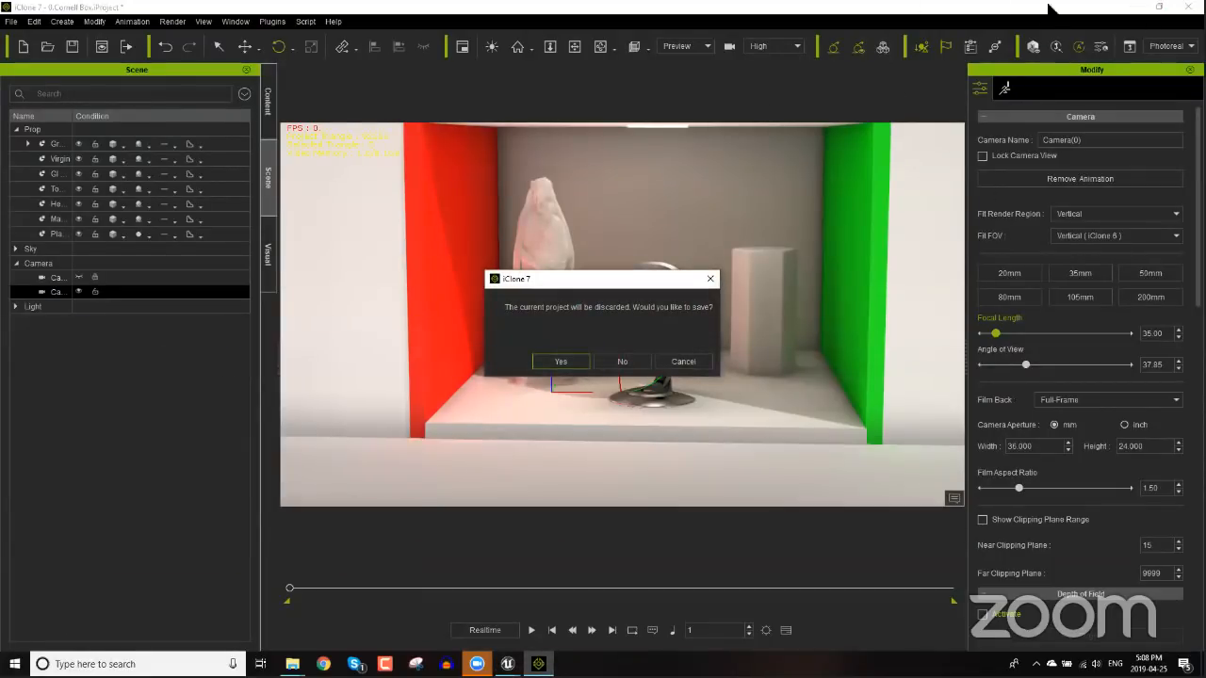
left_click(714, 118)
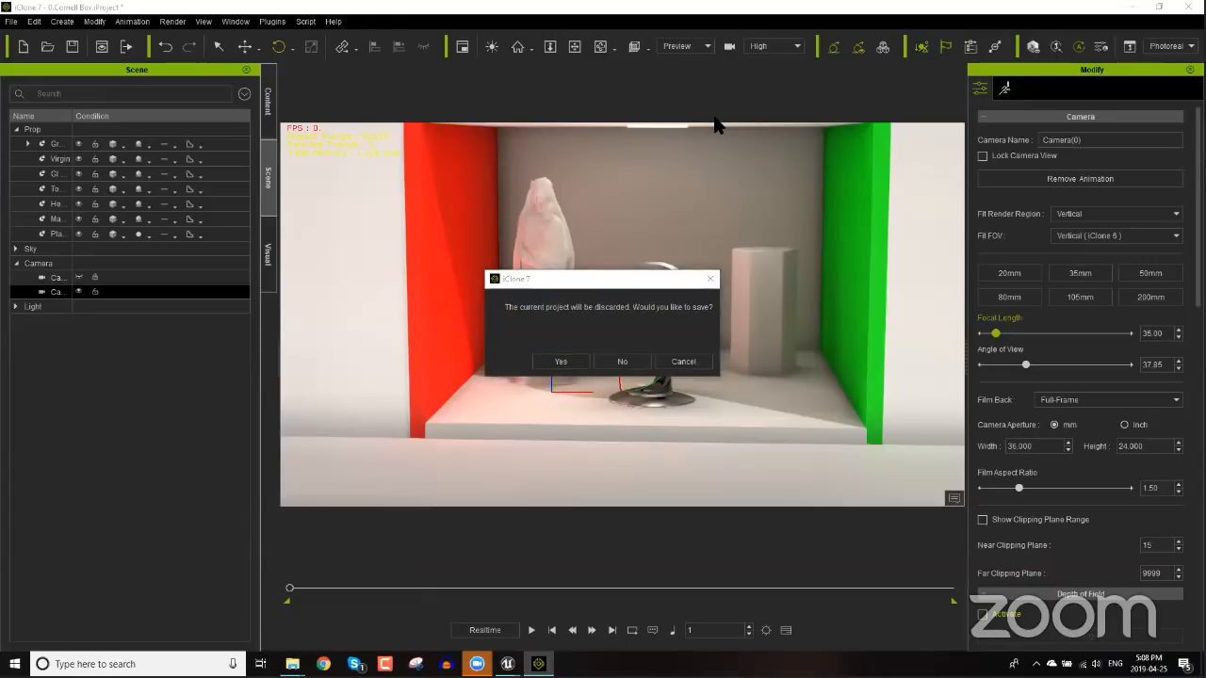
left_click(636, 367)
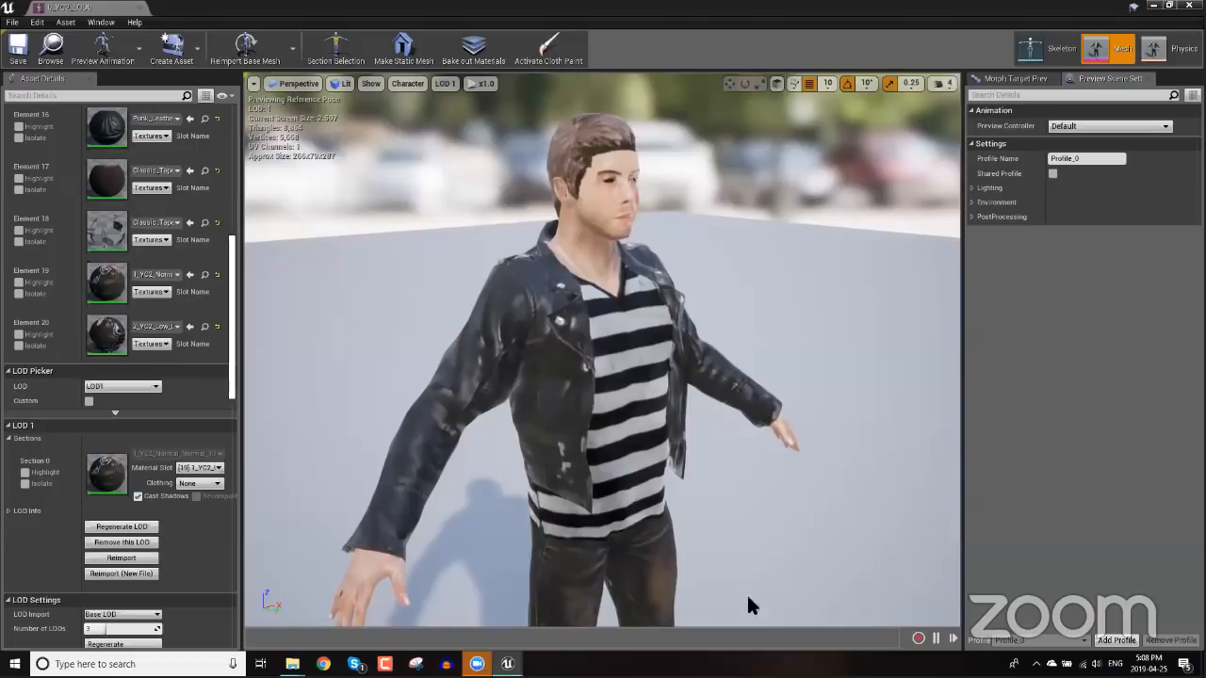
- Minimize the Unreal skeletal mesh editor and launch Character Creator from the desktop
left_click(507, 665)
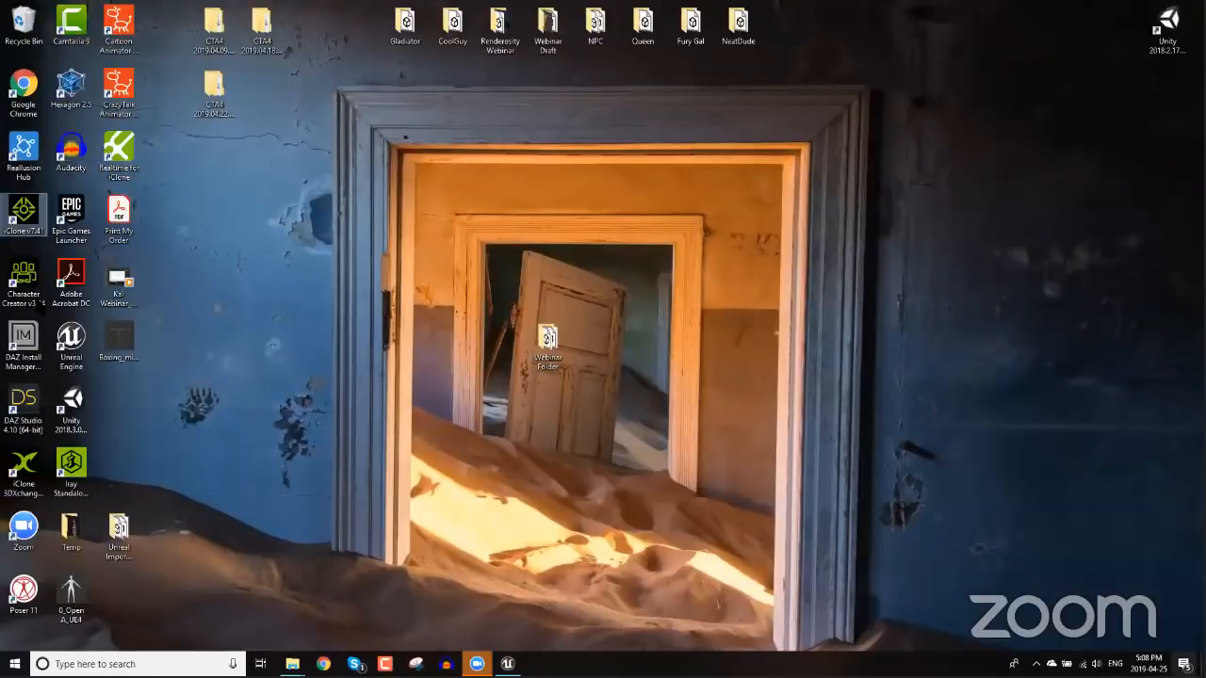
double_click(25, 283)
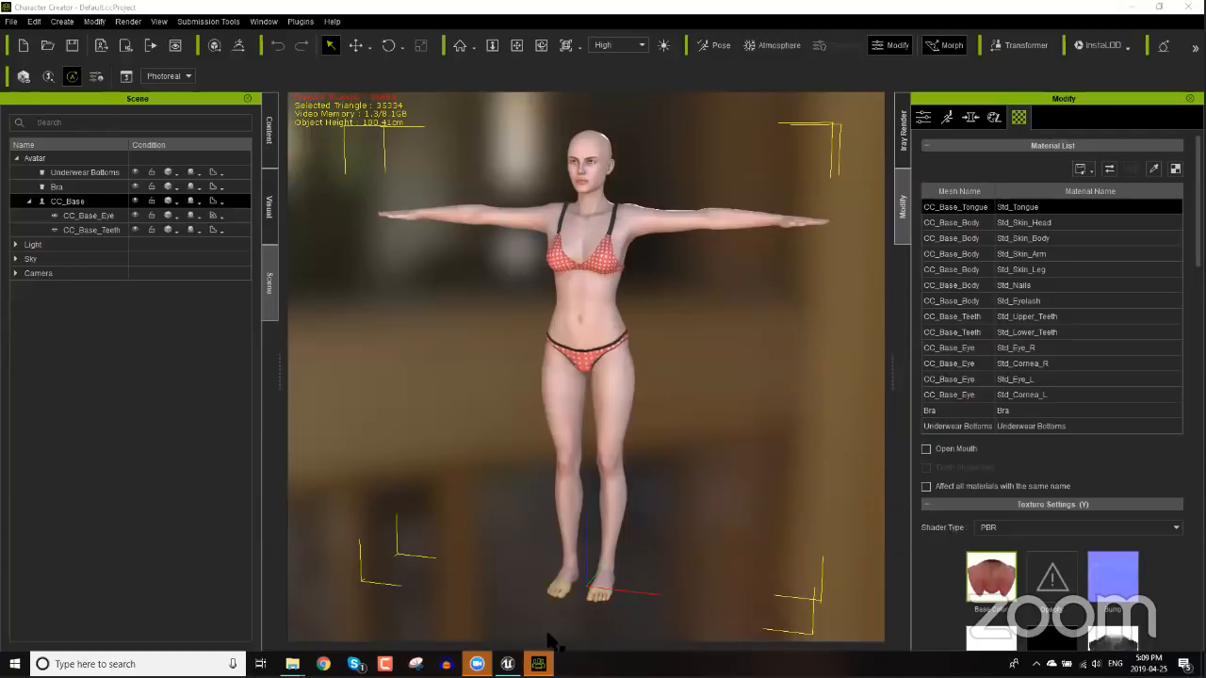
mouse_move(538, 663)
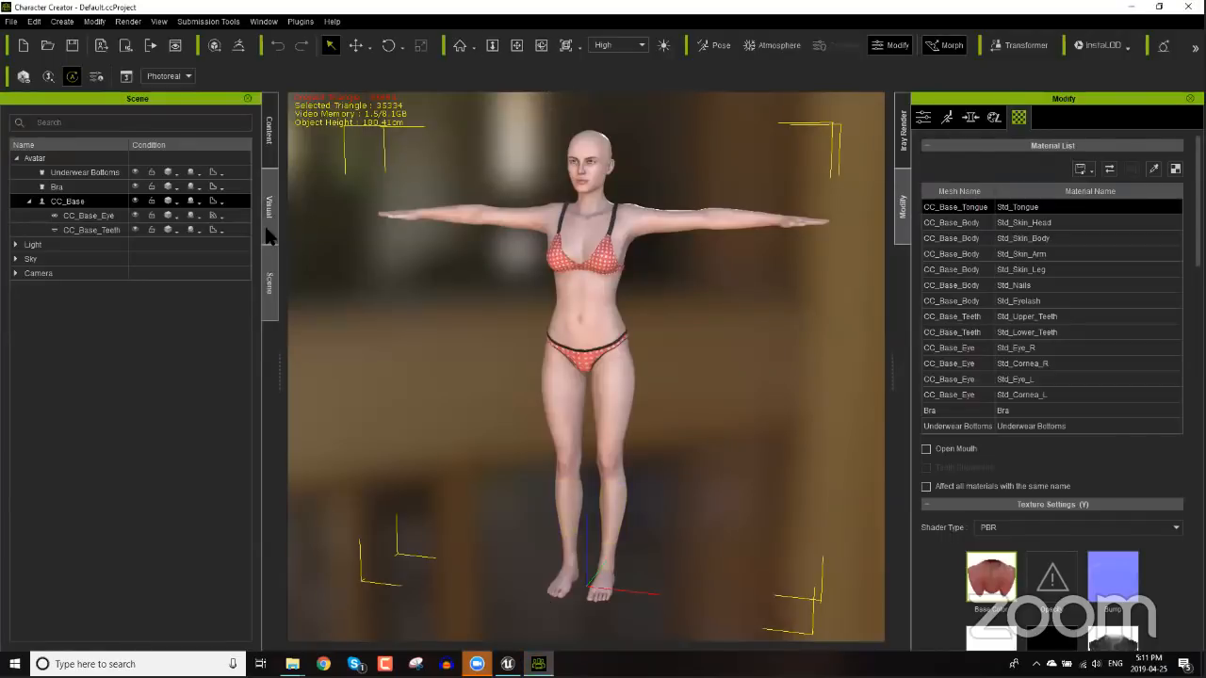
- Browse the template pose library and apply the _Open A_UE4 pose from the Motion folder to the base avatar
left_click(269, 142)
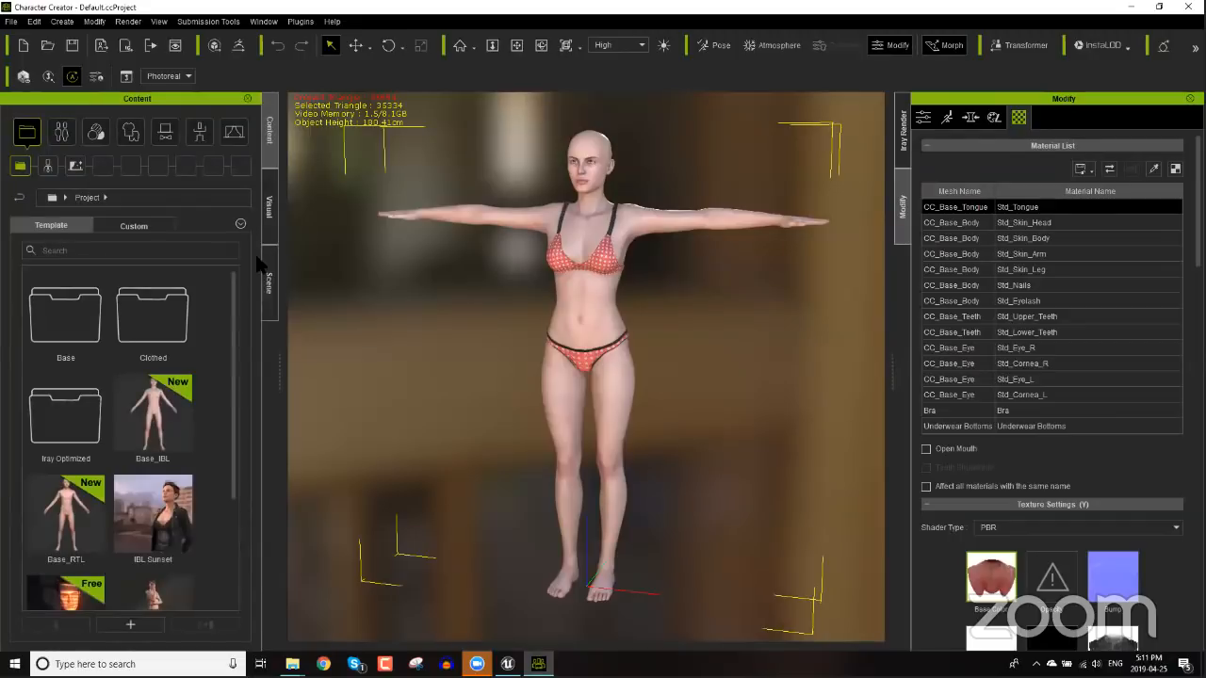
left_click(198, 137)
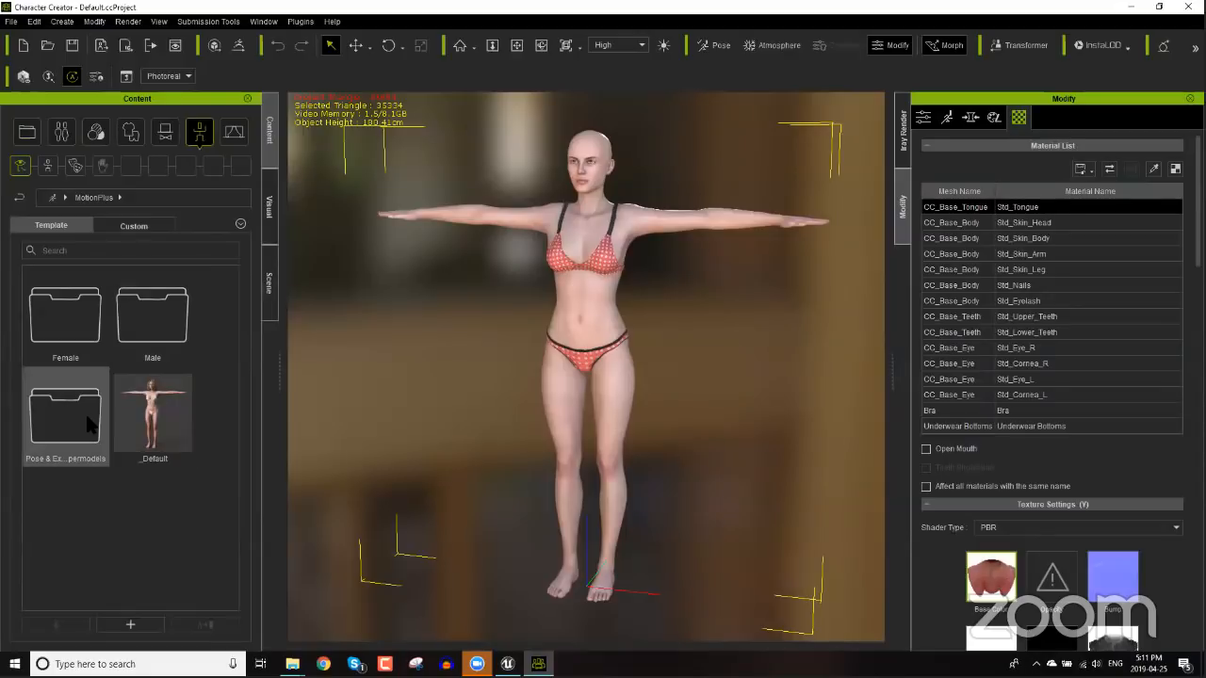
double_click(150, 301)
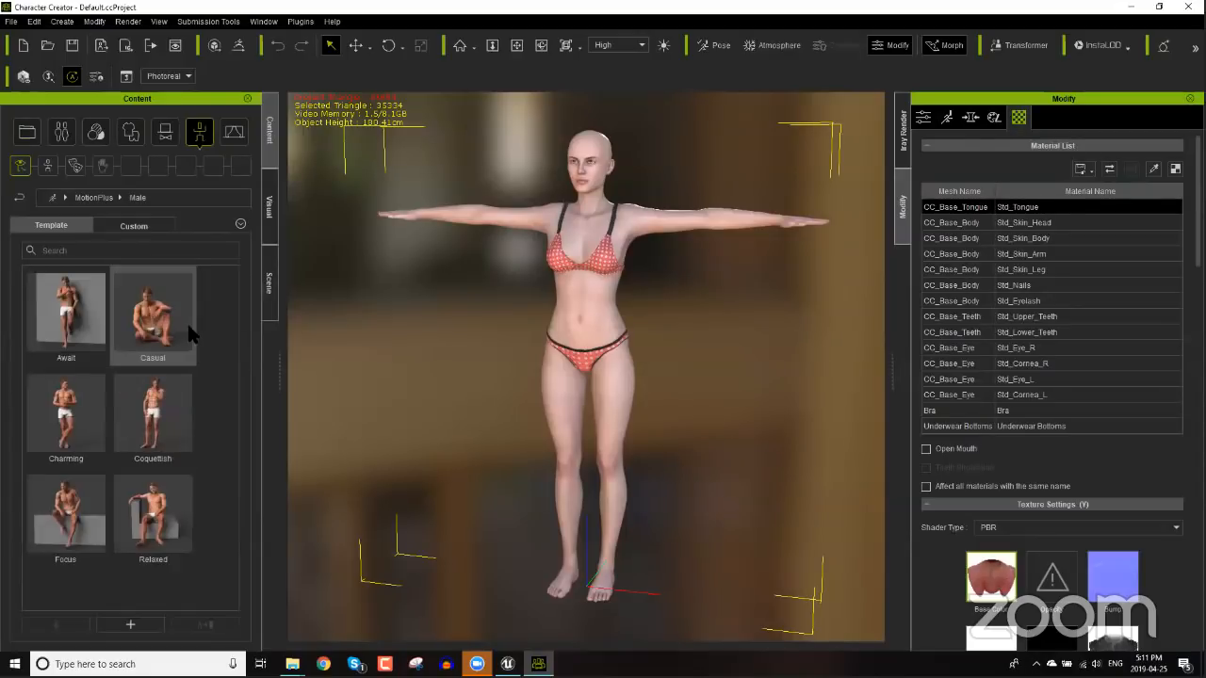
left_click(53, 199)
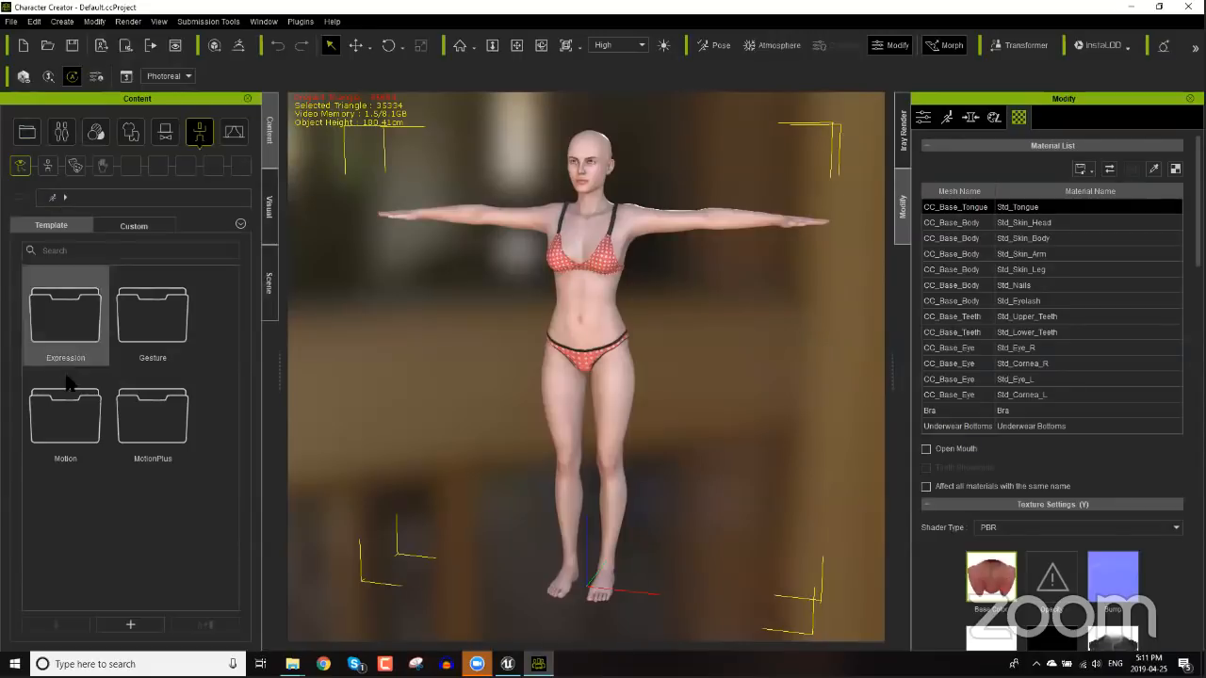
double_click(67, 408)
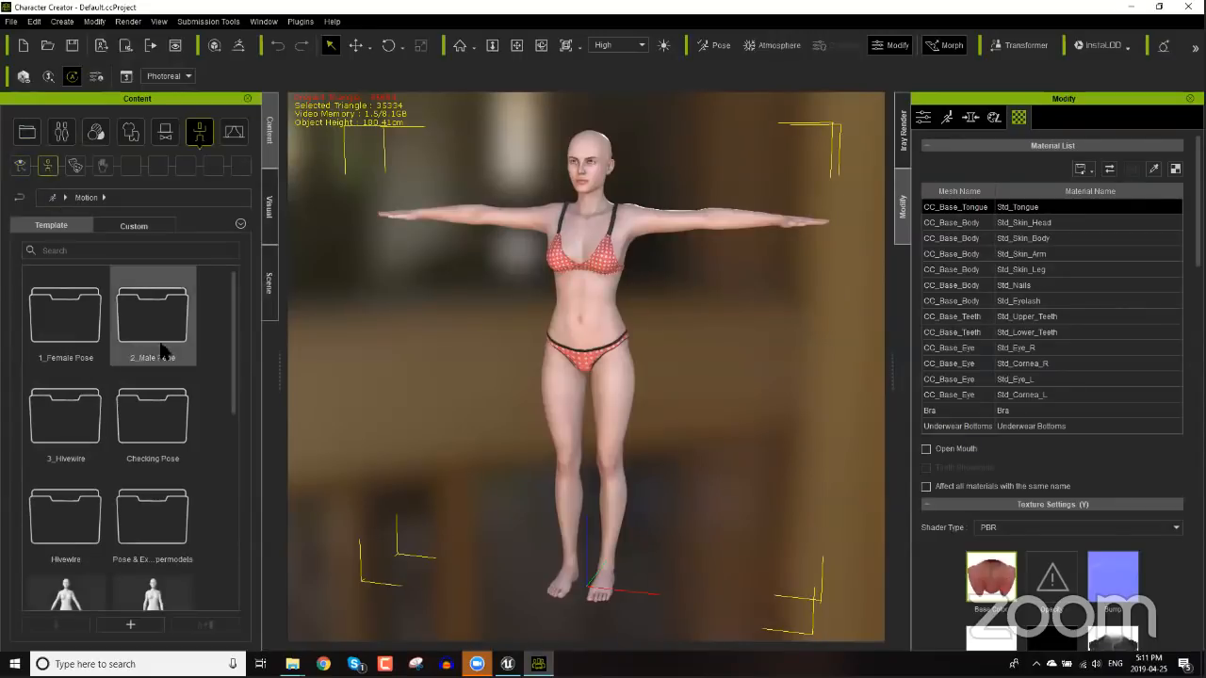
left_click_drag(232, 332, 226, 414)
scroll(214, 488, "down", 4)
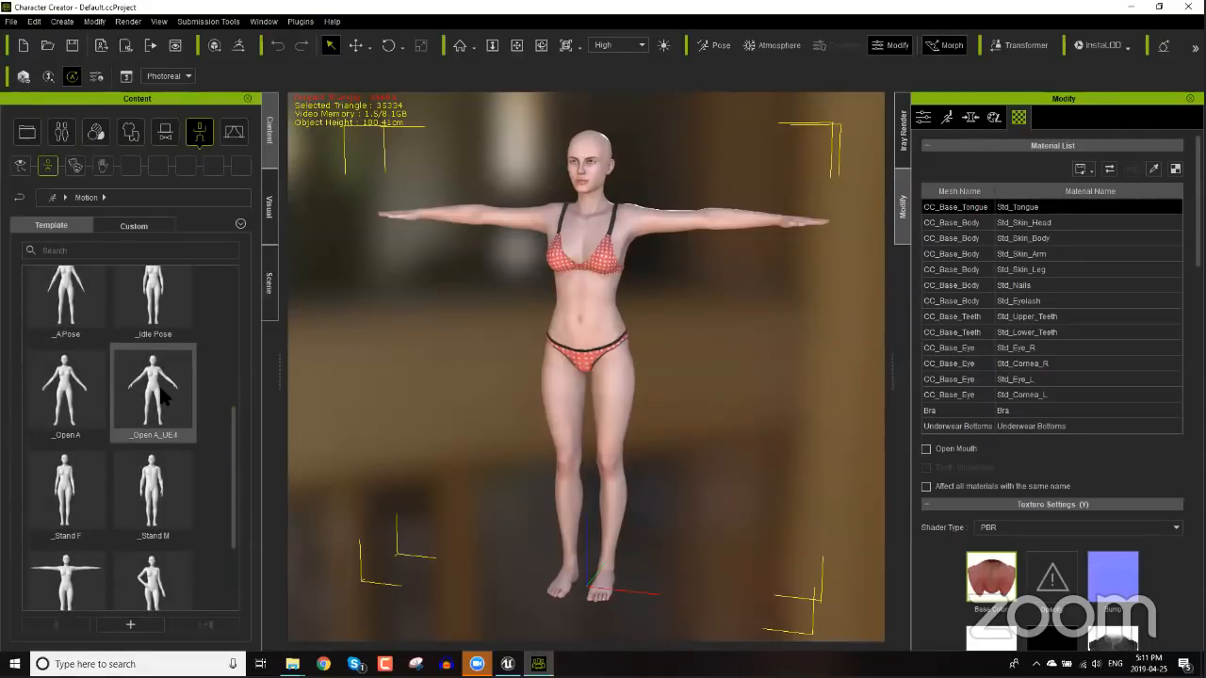
mouse_move(162, 396)
double_click(162, 407)
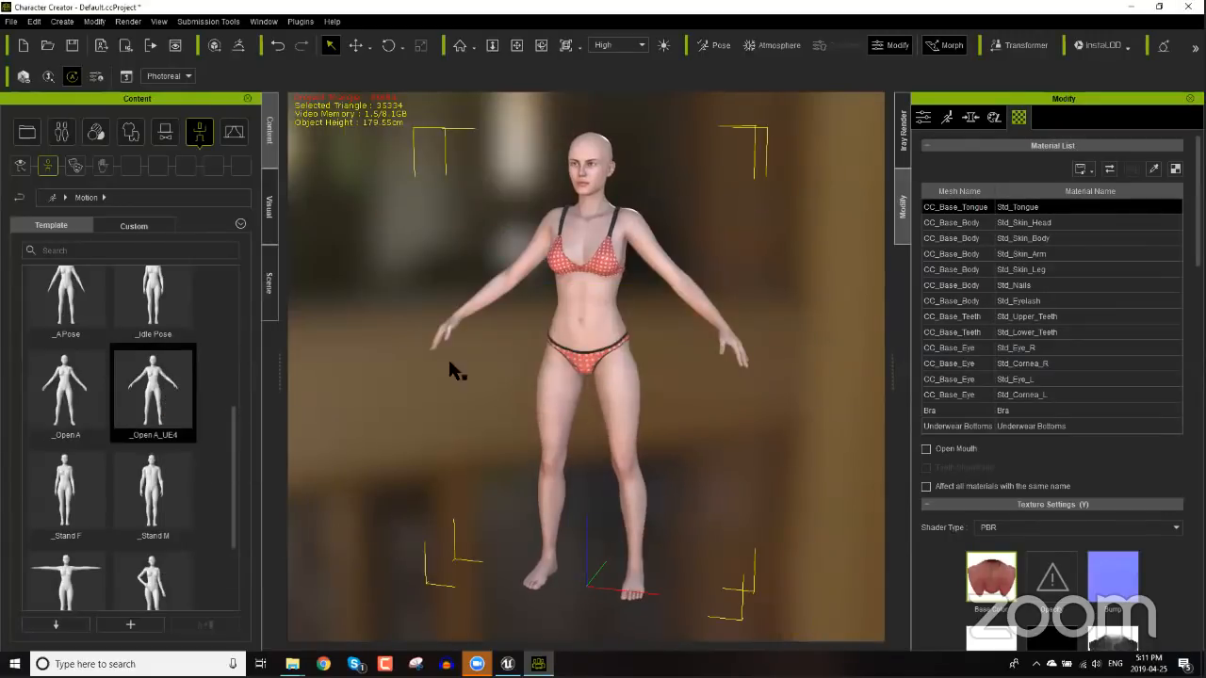
- Start a clothed-character FBX export with Custom motion, and open the motion file chooser, cancelling it without loading a file
left_click(10, 21)
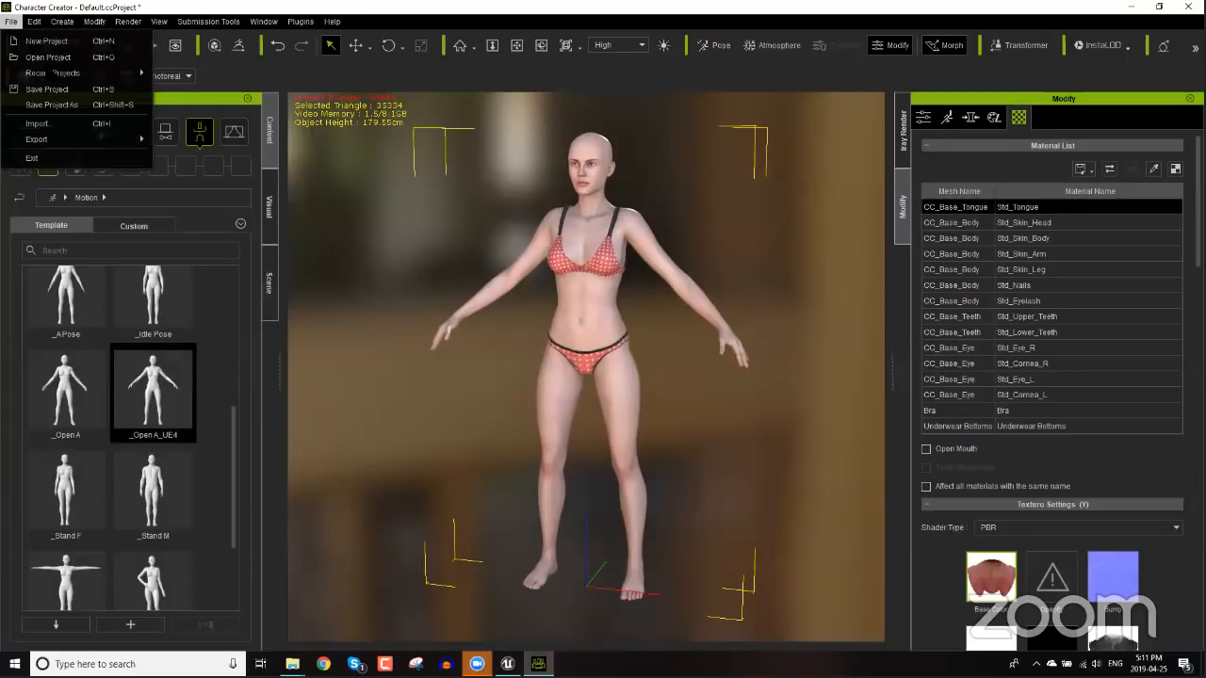
mouse_move(81, 139)
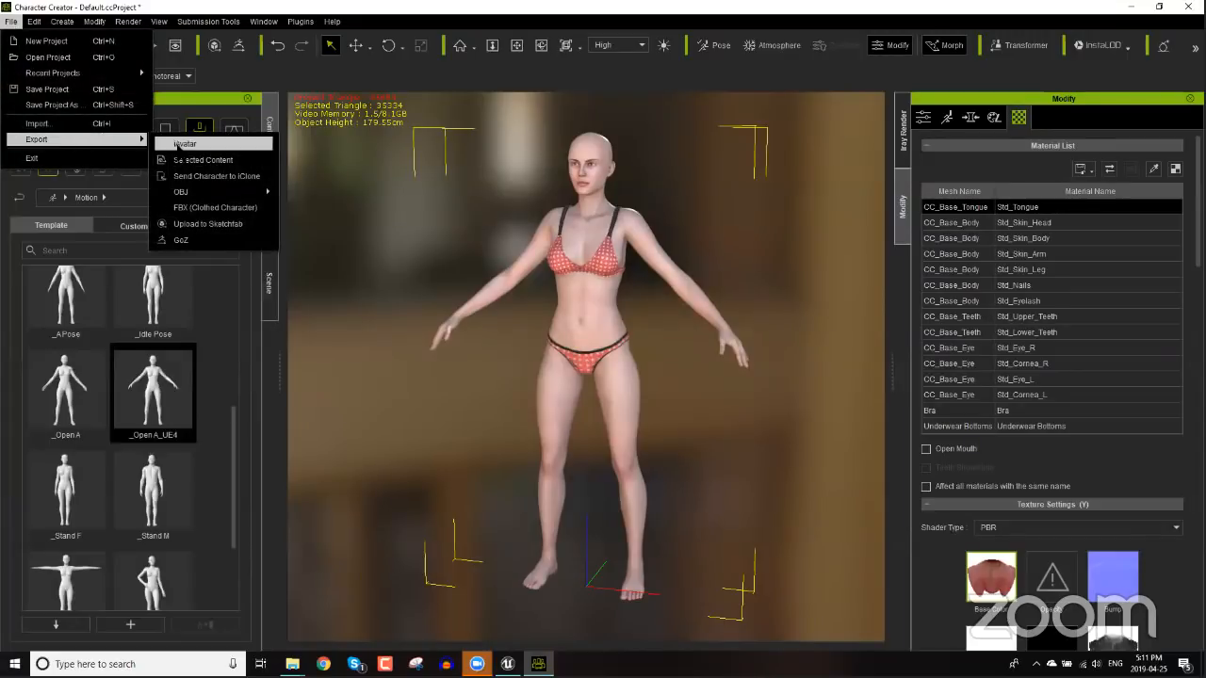
left_click(202, 207)
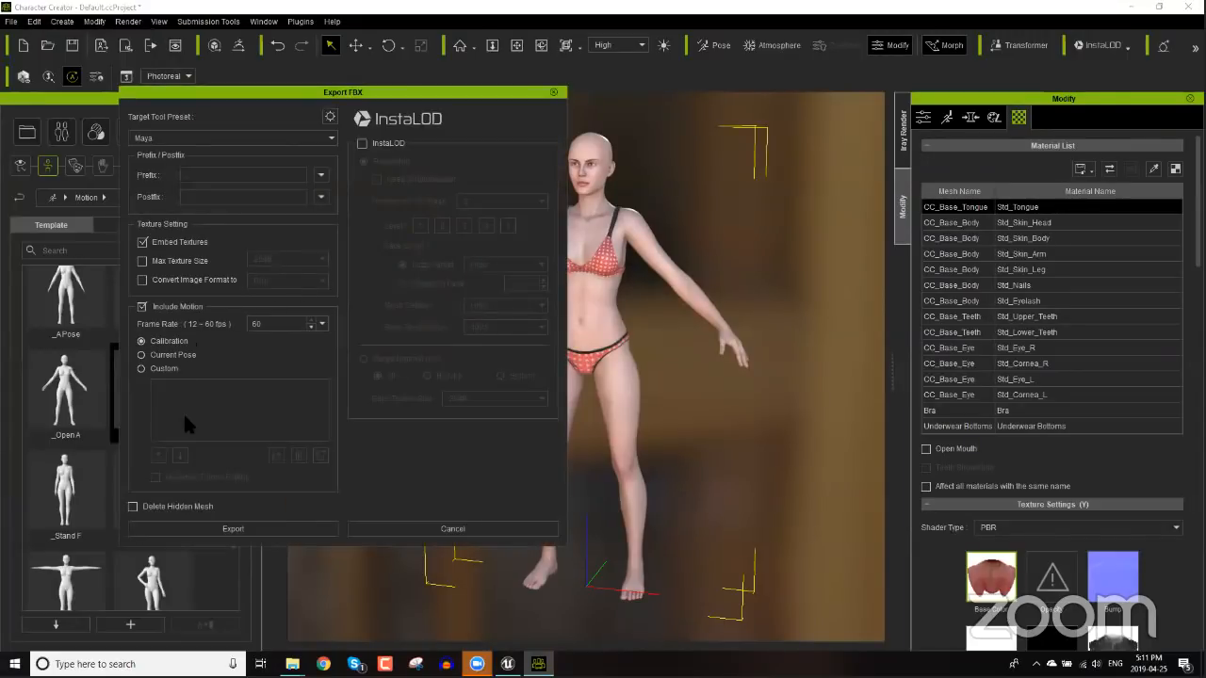
left_click(163, 369)
left_click(276, 457)
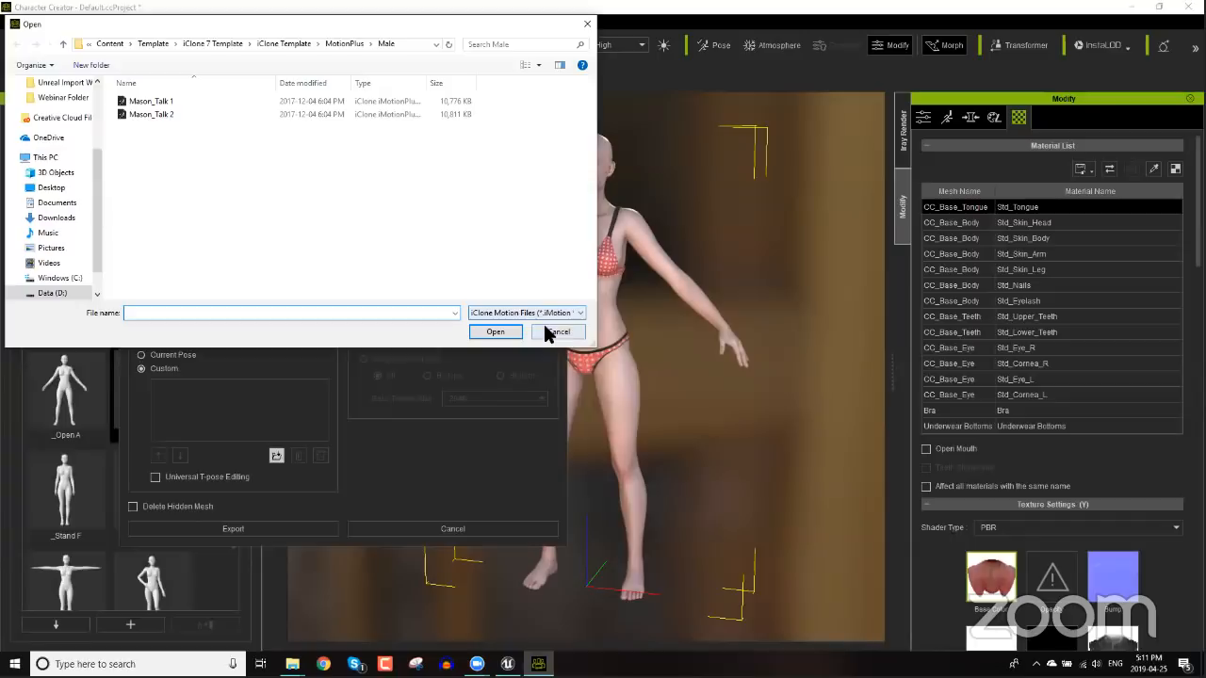
left_click(552, 333)
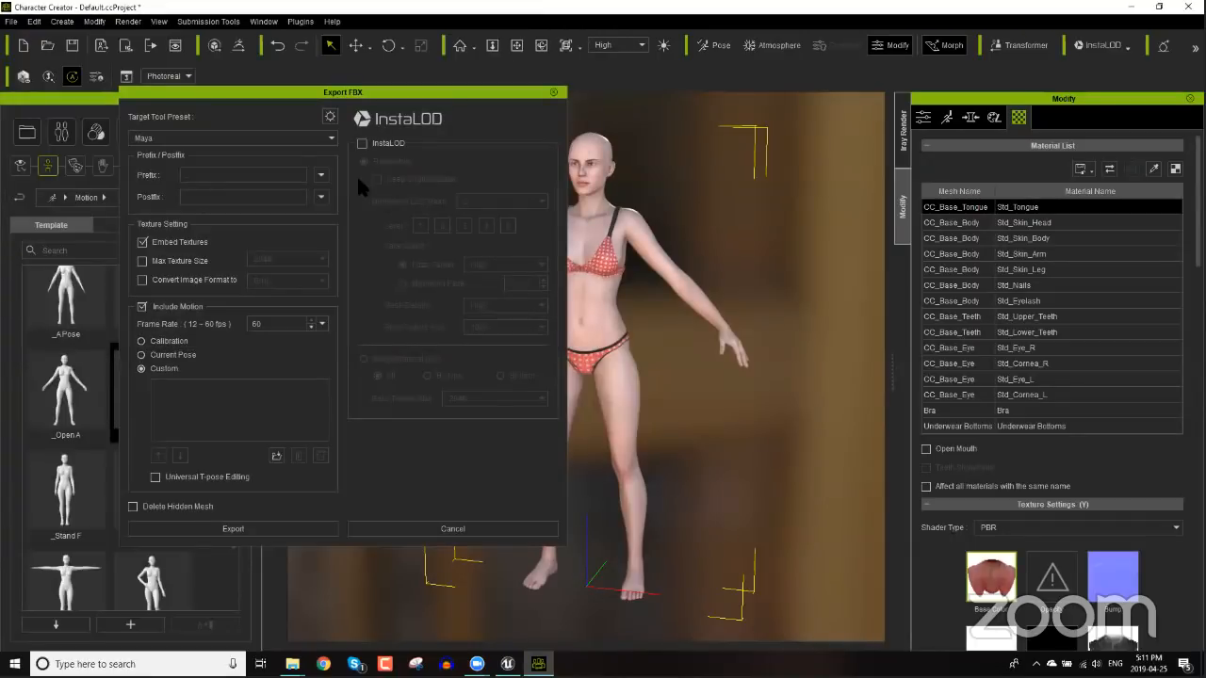
- Choose the Unreal target preset, review its advanced FBX settings, and close the export without exporting
left_click(323, 139)
left_click(250, 186)
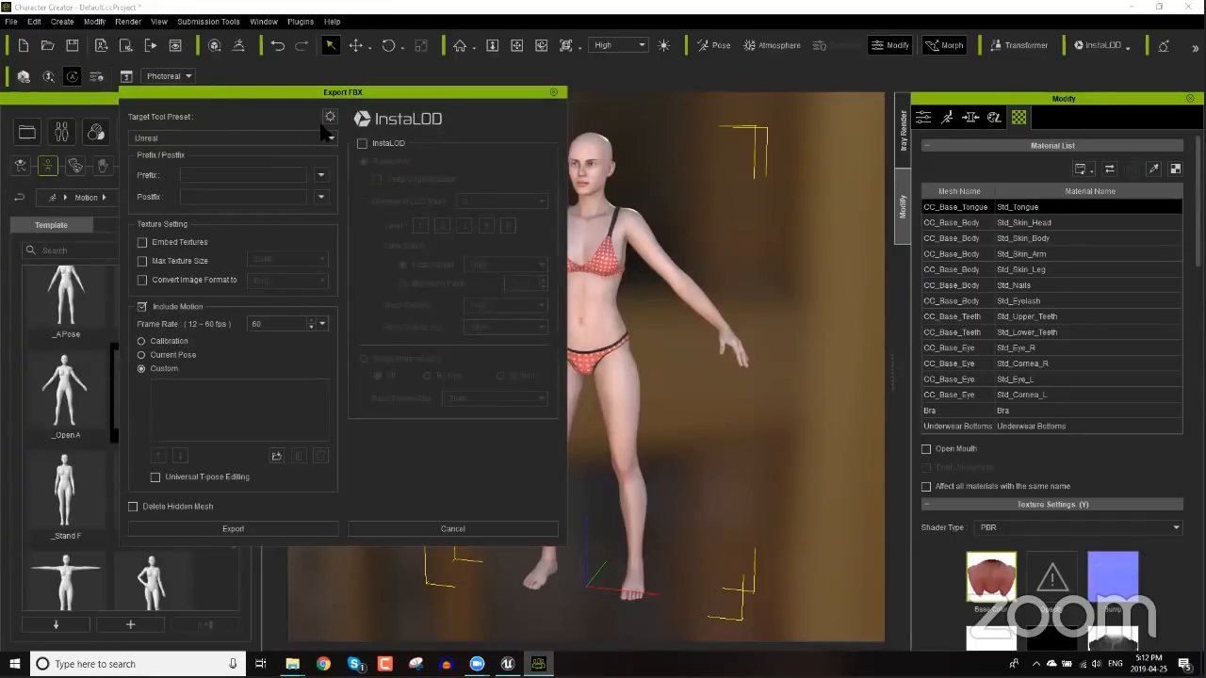
left_click(329, 116)
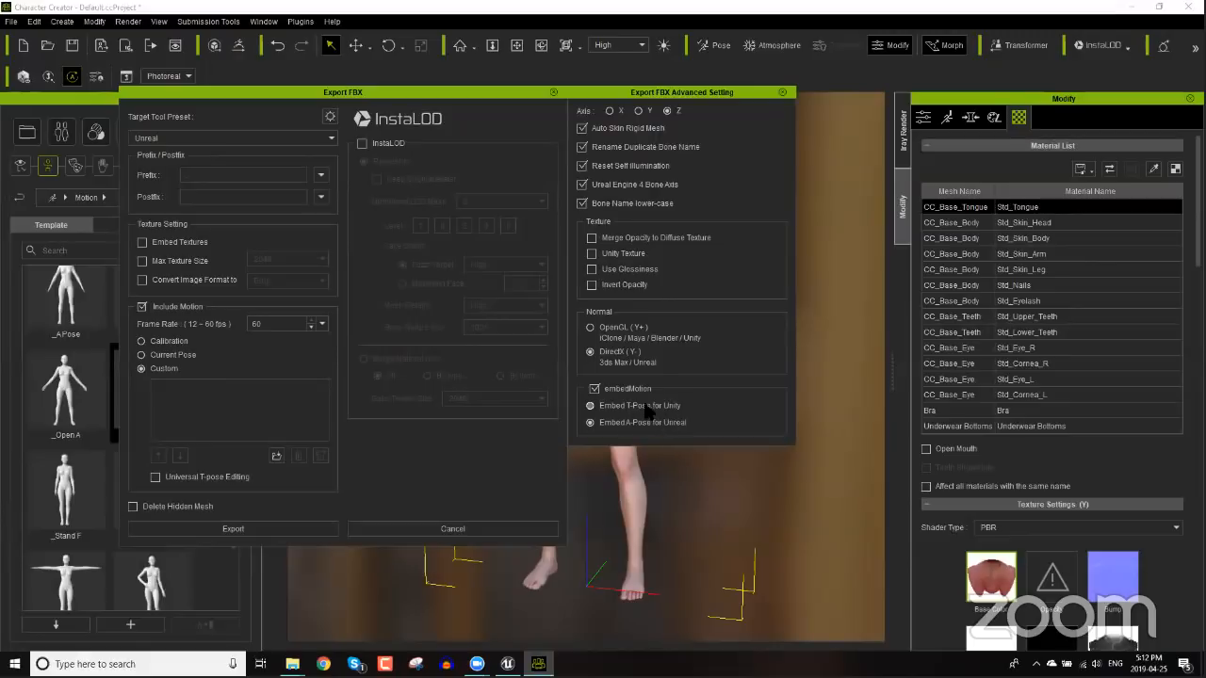
left_click(782, 91)
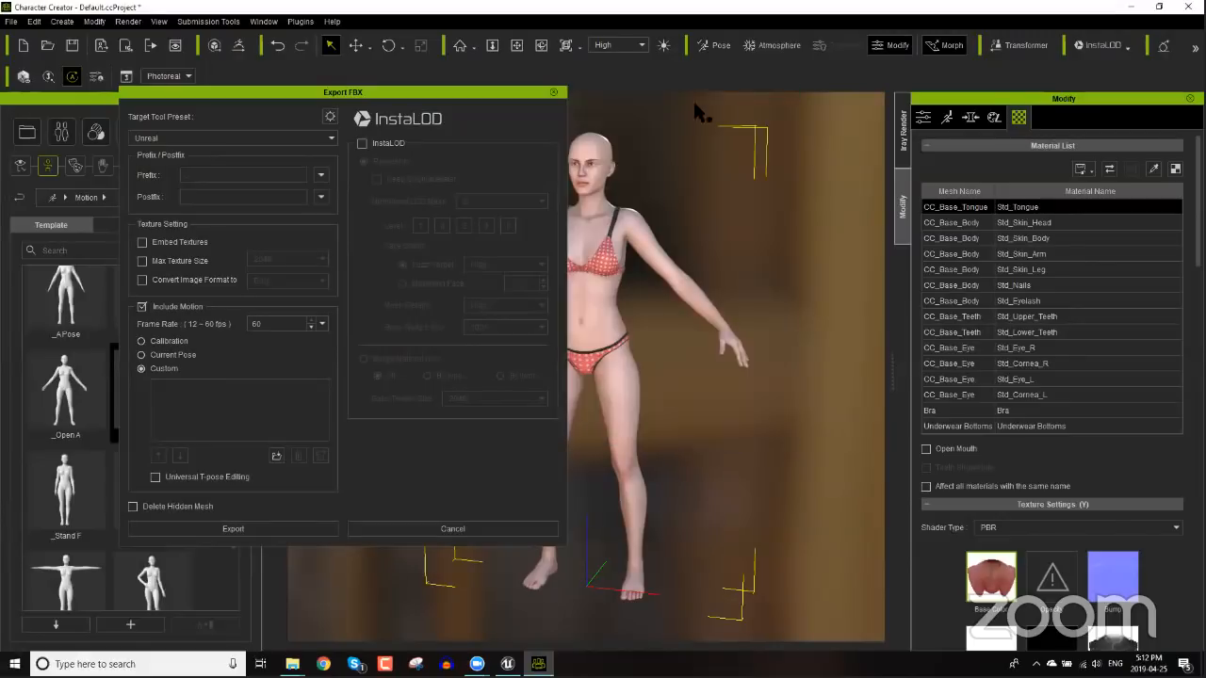
left_click(555, 92)
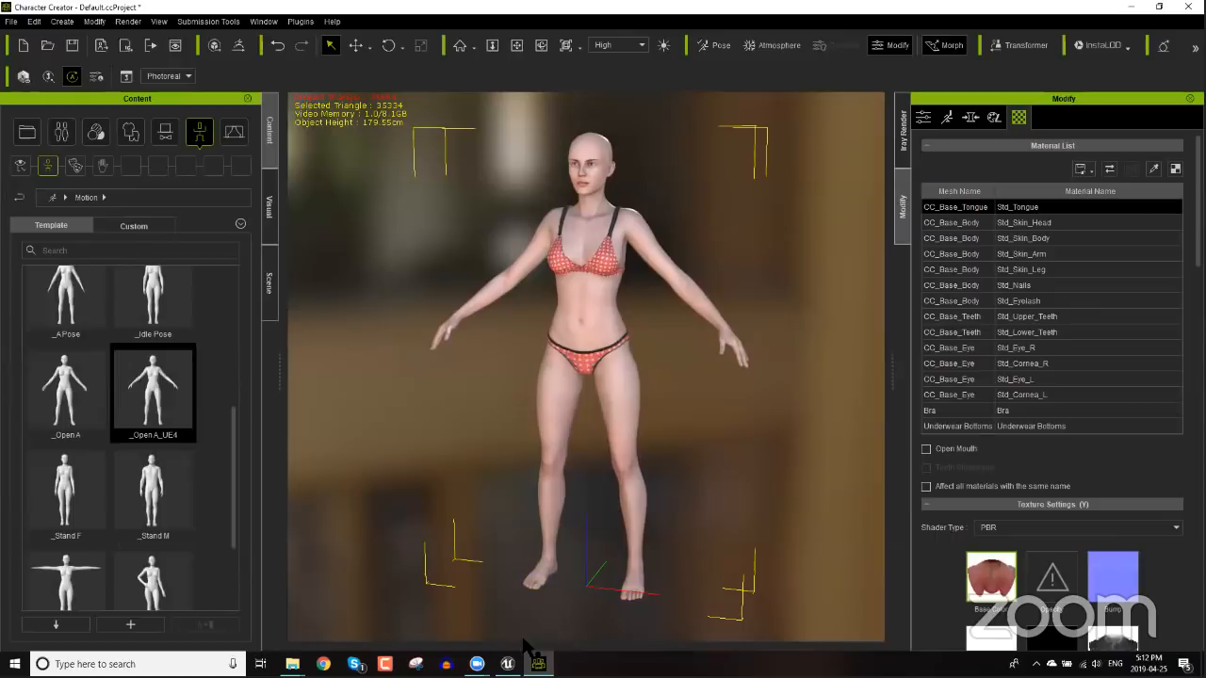
- Switch to the Zoom meetings window
mouse_move(477, 664)
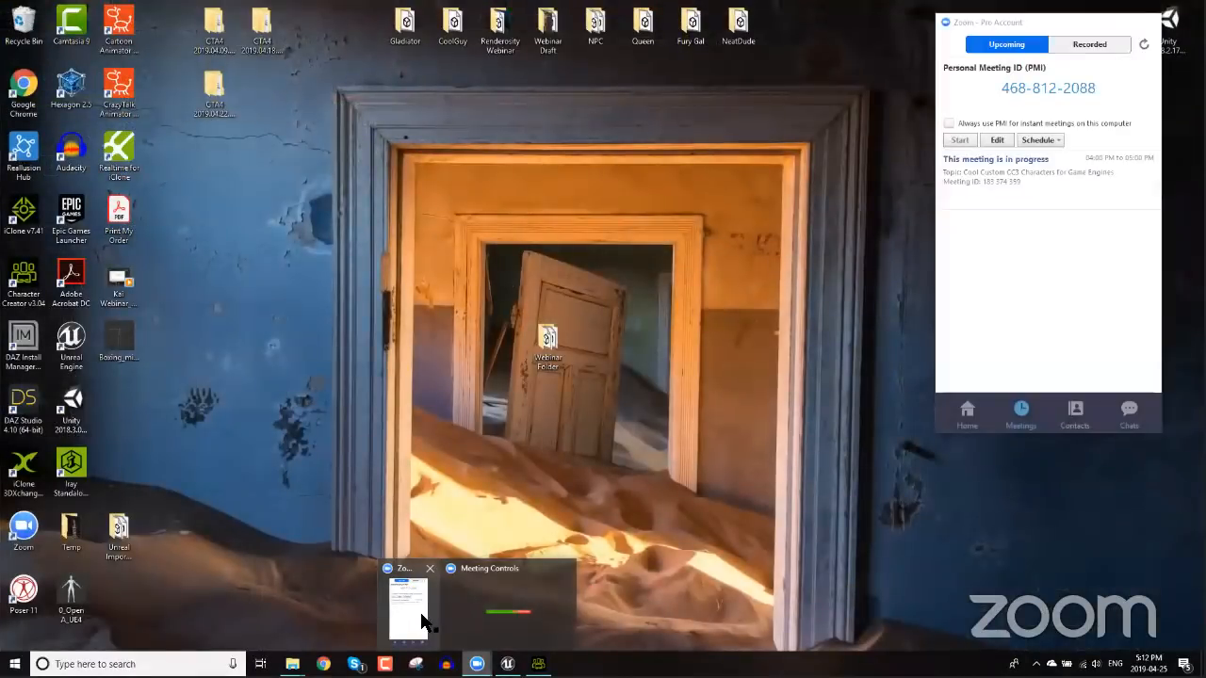
left_click(420, 613)
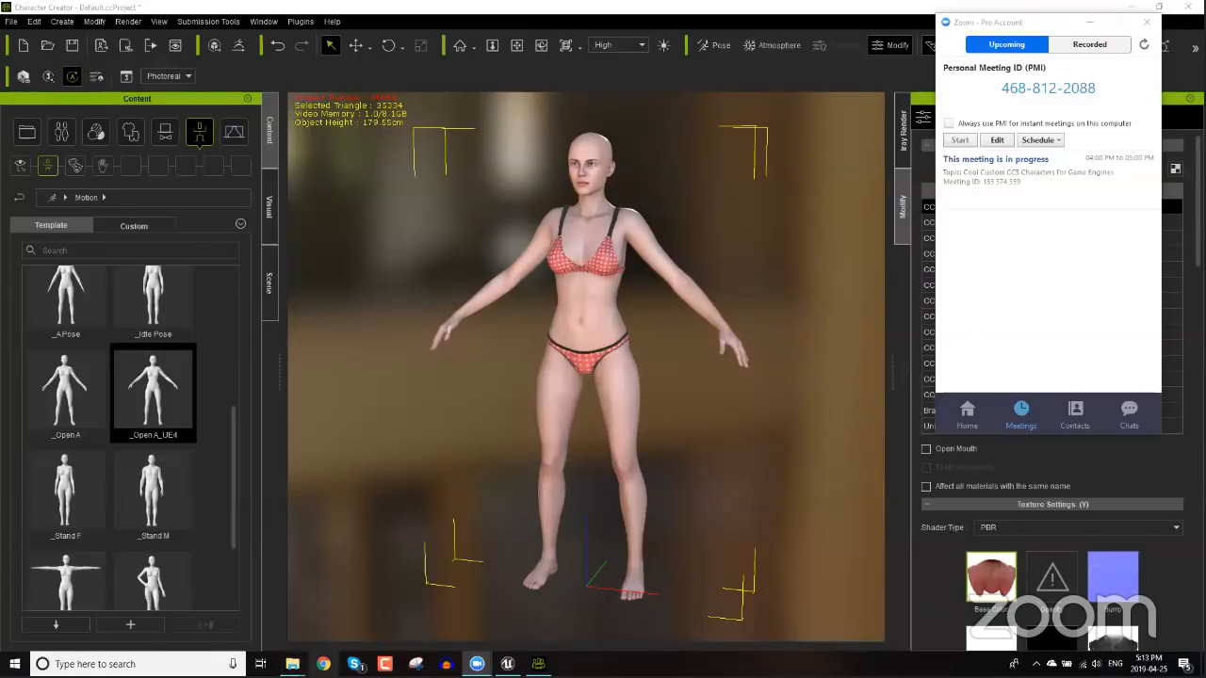
- Switch to Chrome and open youtube.com
left_click(323, 665)
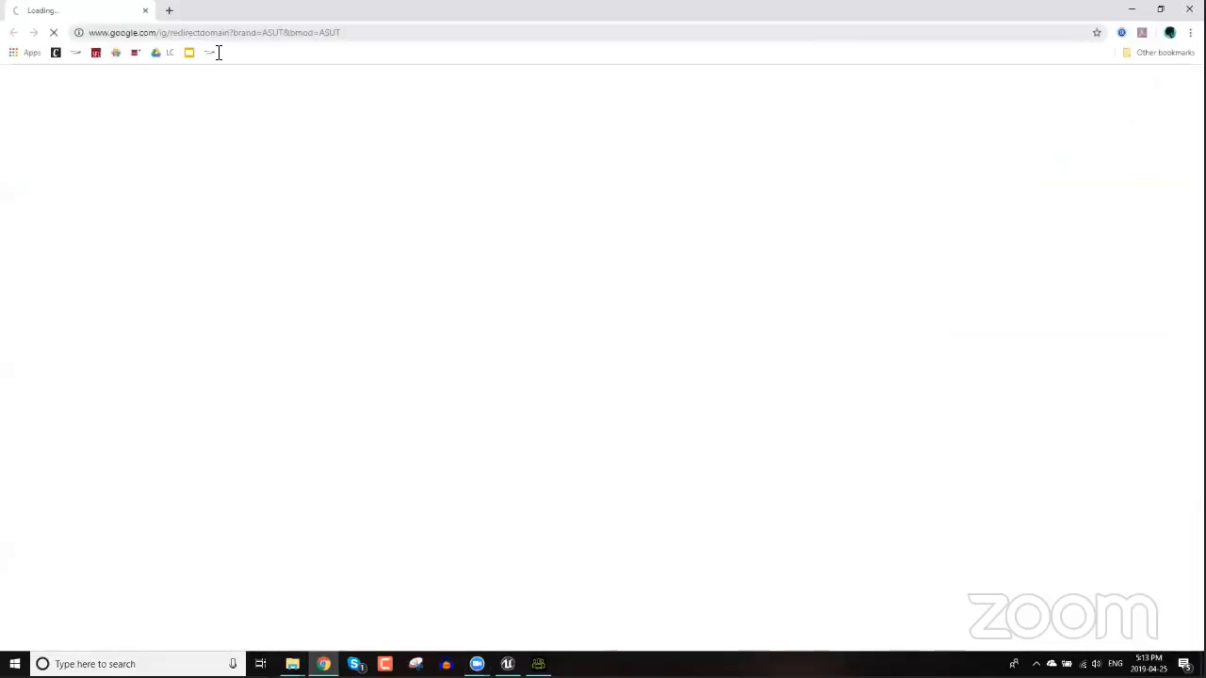
left_click(213, 33)
type("youtube.com")
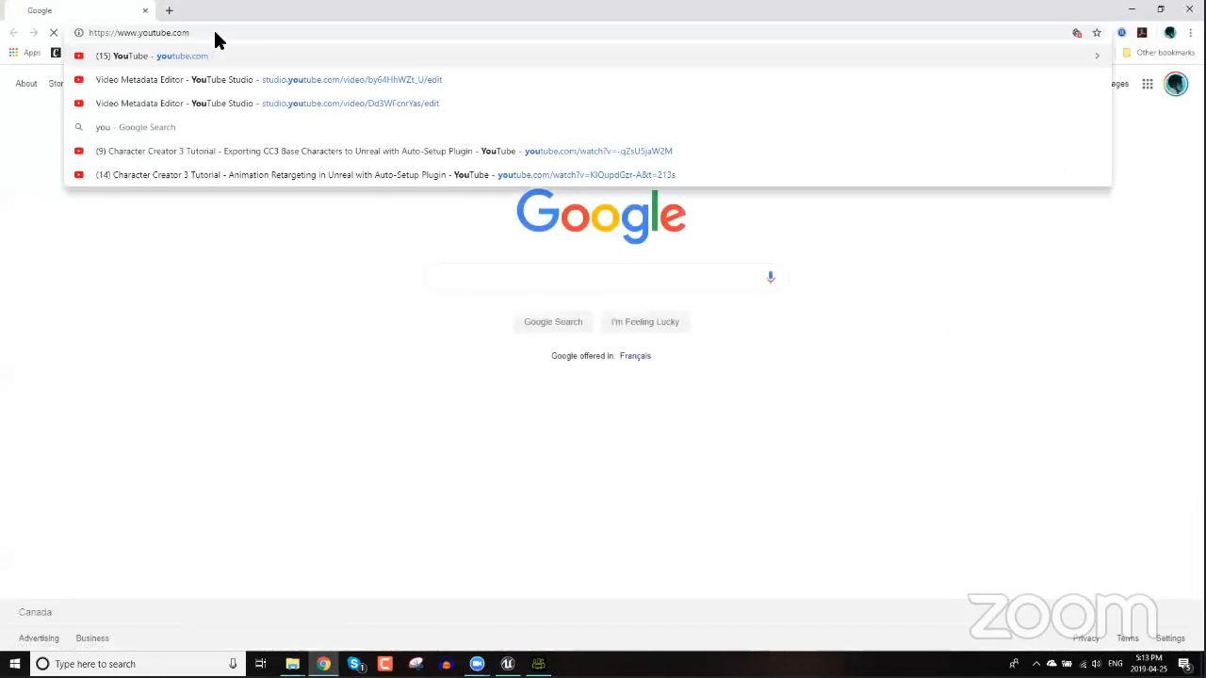
key("Return")
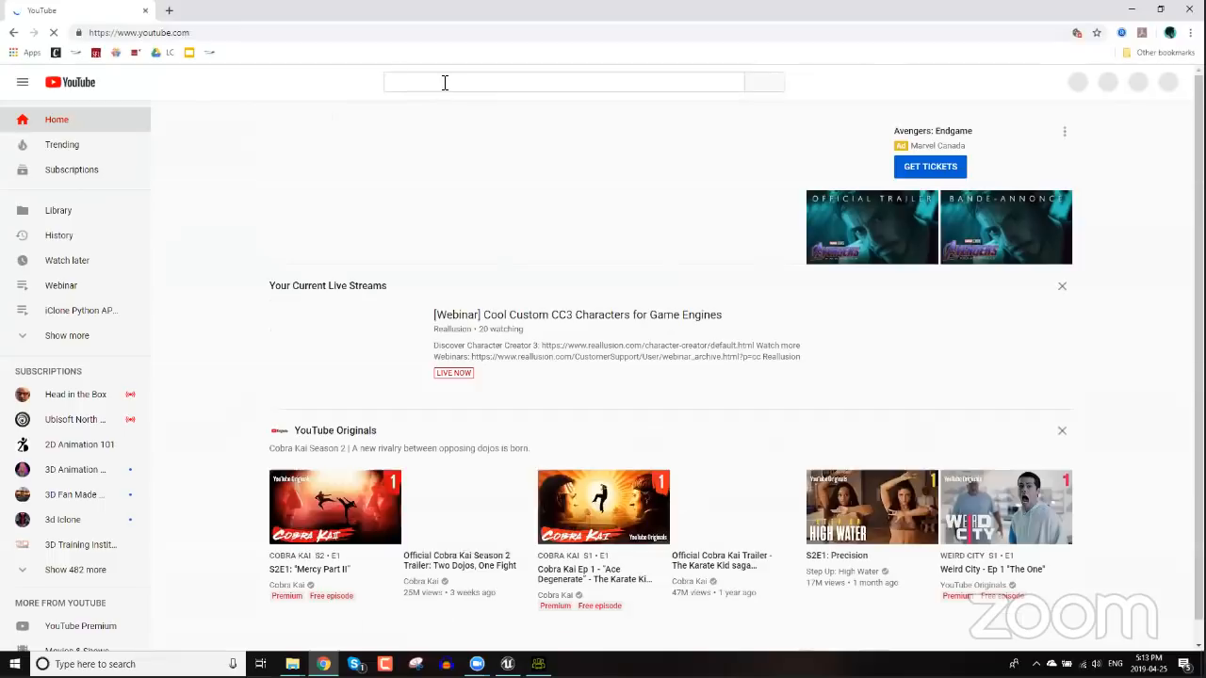
- Search YouTube for "unreal retarget cc3"
left_click(445, 83)
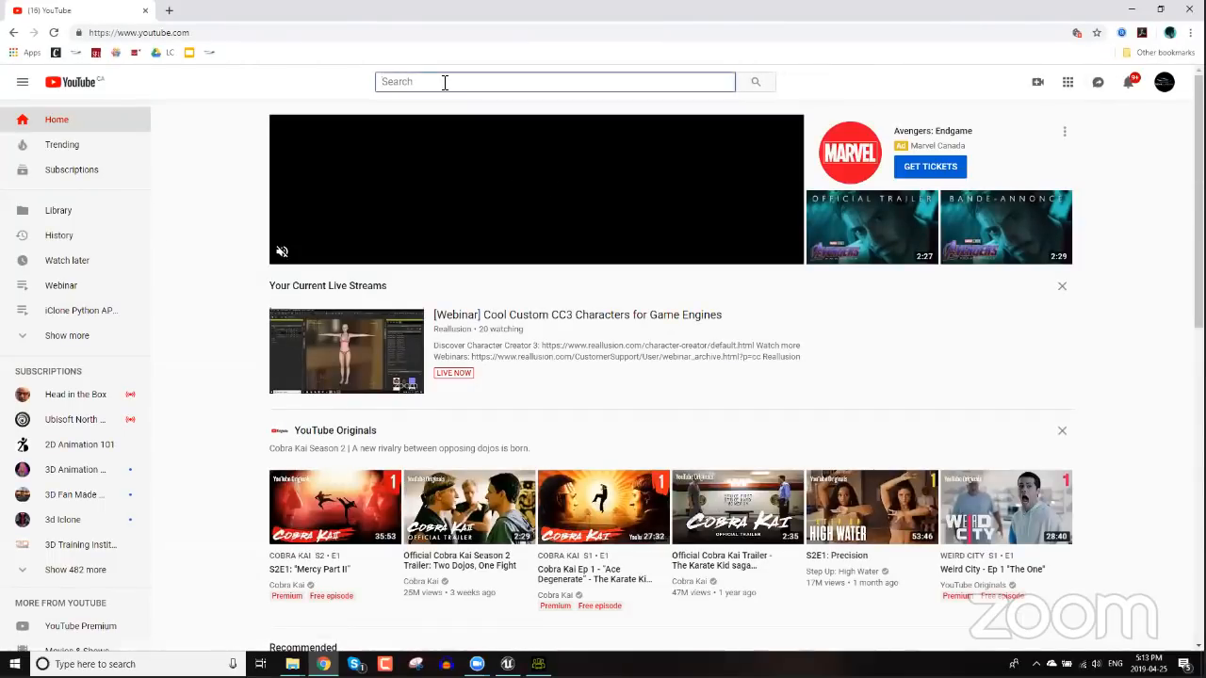
type("unreal retargetin")
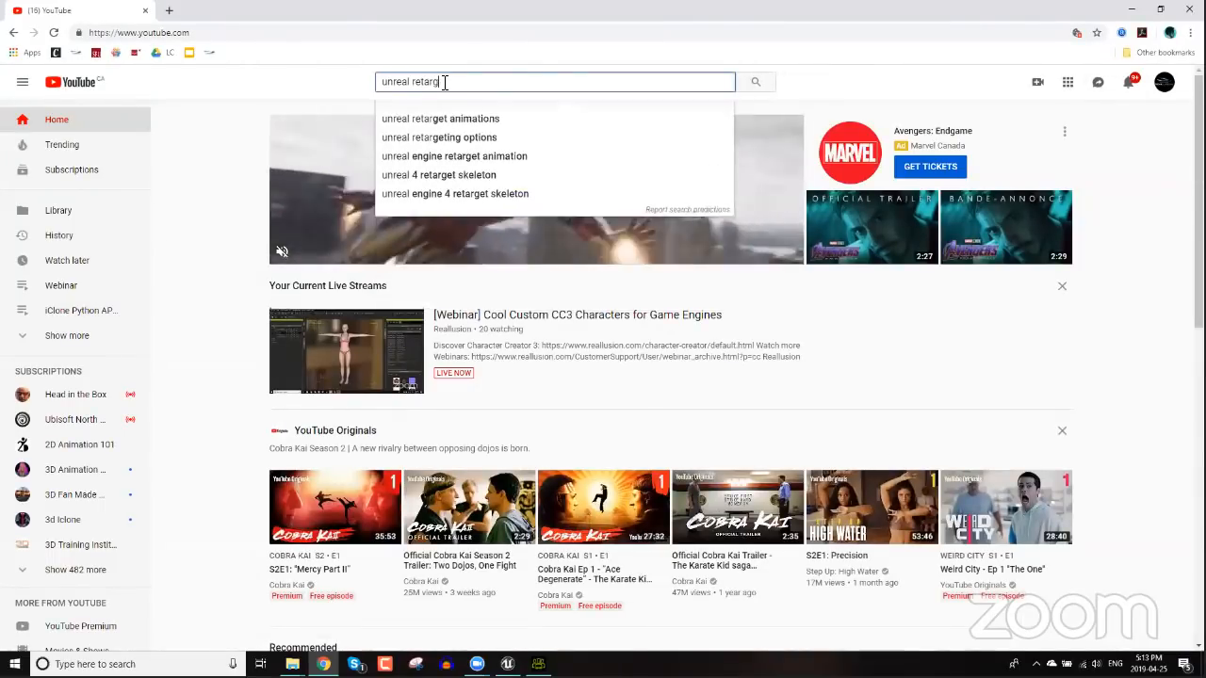
key("BackSpace")
key("BackSpace")
type("cc3")
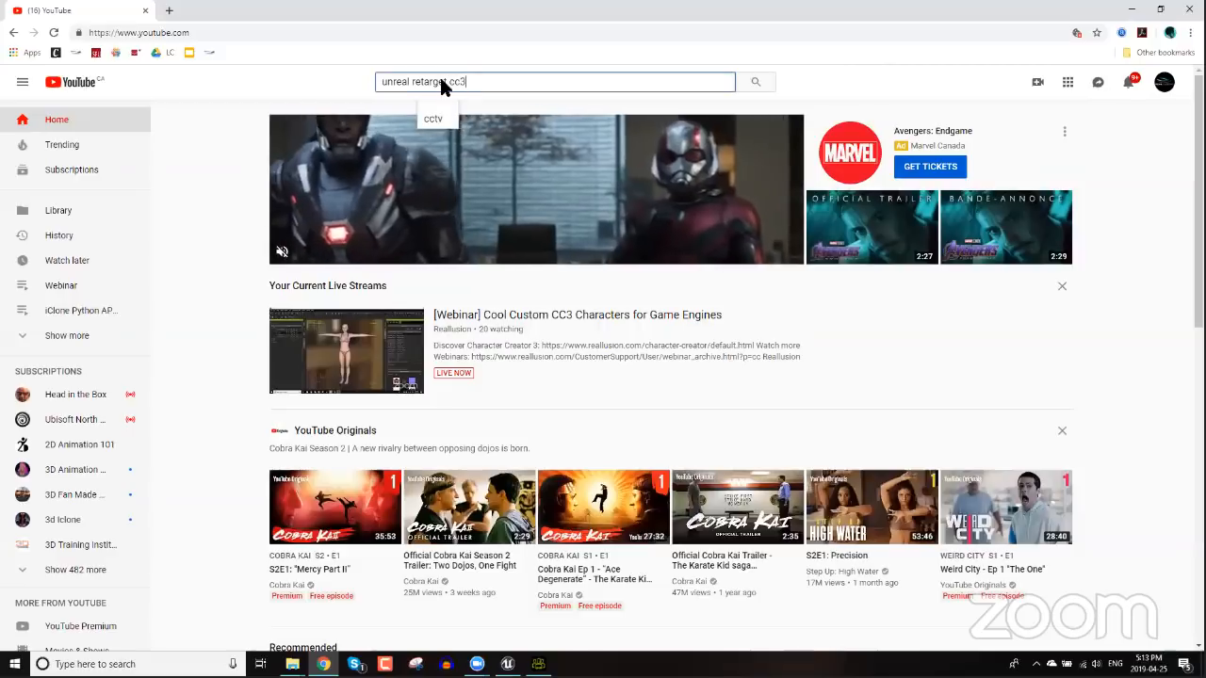
key("Return")
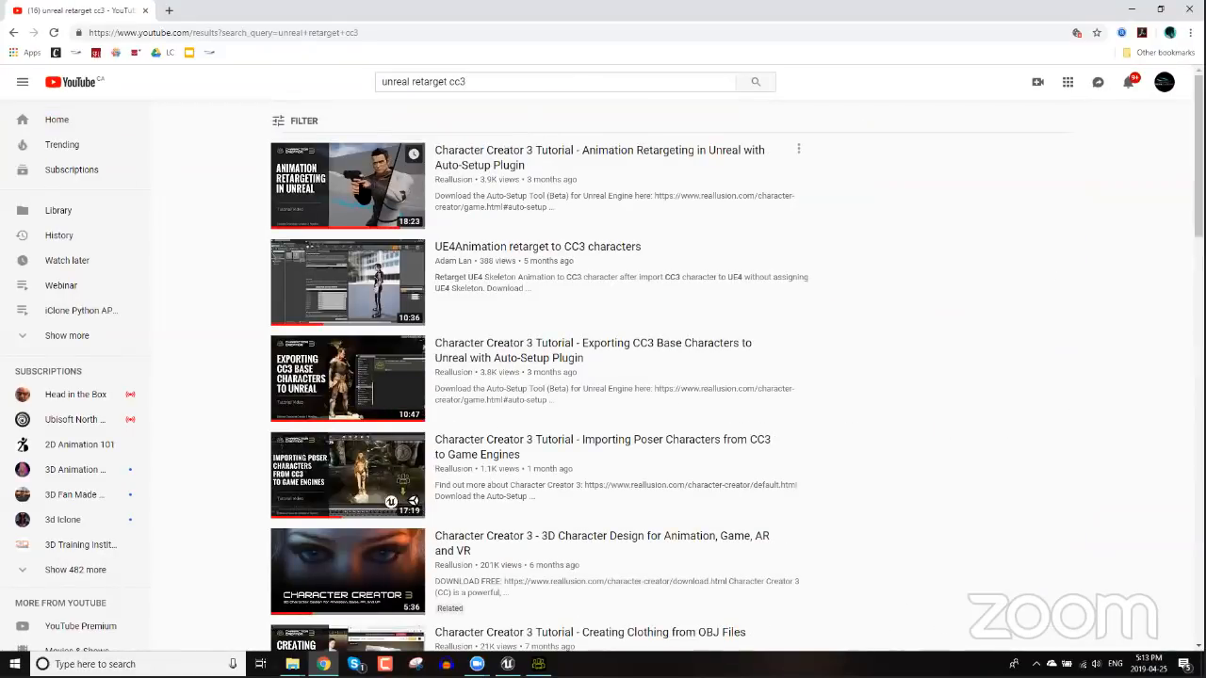
- Copy the link address of the Reallusion video on Animation Retargeting in Unreal with Auto-Setup Plugin
right_click(467, 158)
left_click(507, 229)
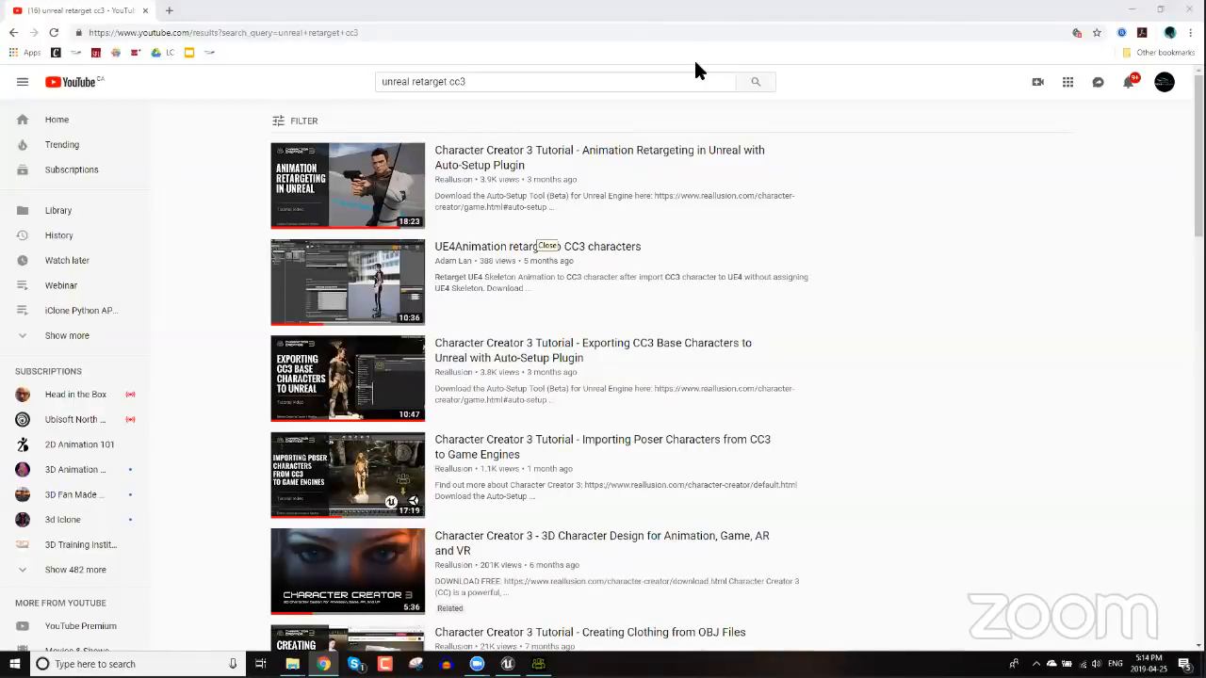
- Switch to Unreal and examine the striped-shirt characters standing in the ThirdPersonExampleMap level up close
mouse_move(414, 196)
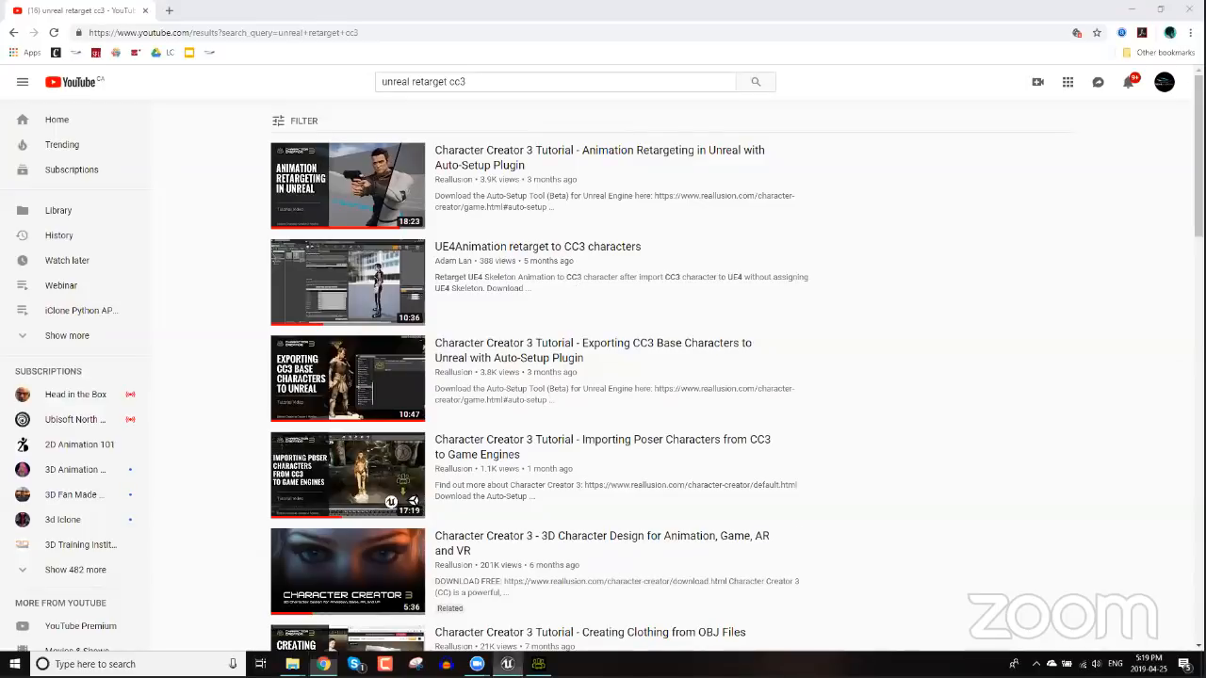
left_click(507, 664)
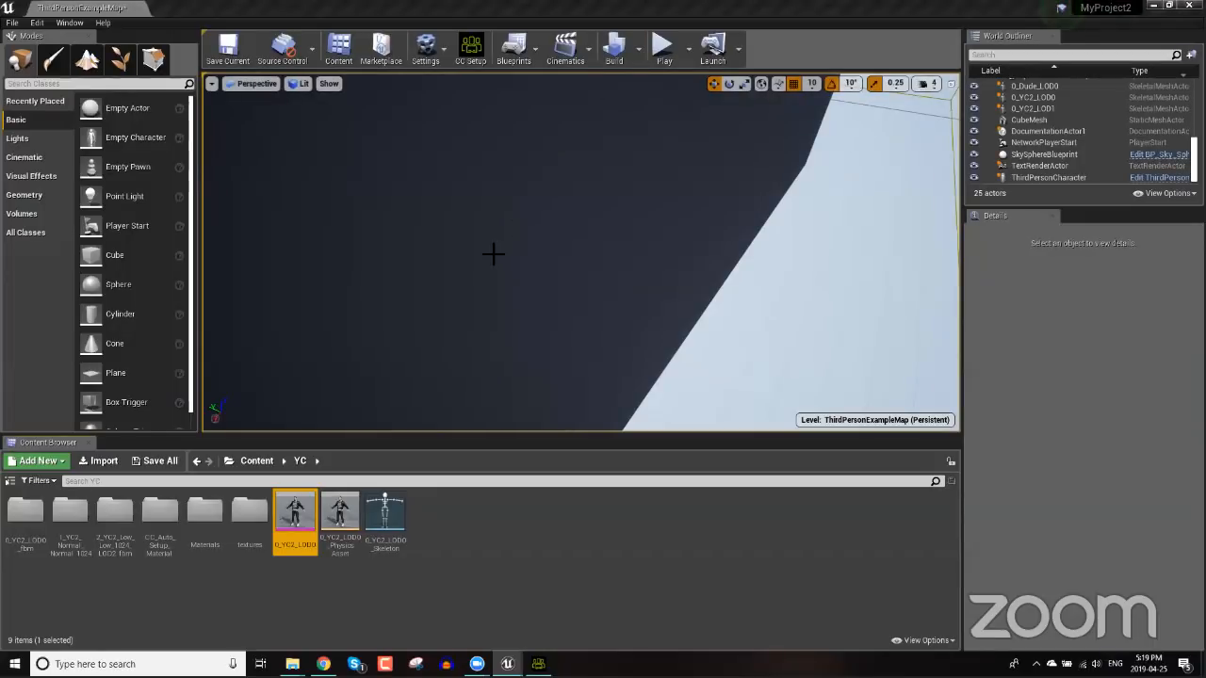
scroll(496, 255, "up", 2)
scroll(496, 255, "down", 8)
right_click_drag(460, 131, 460, 131)
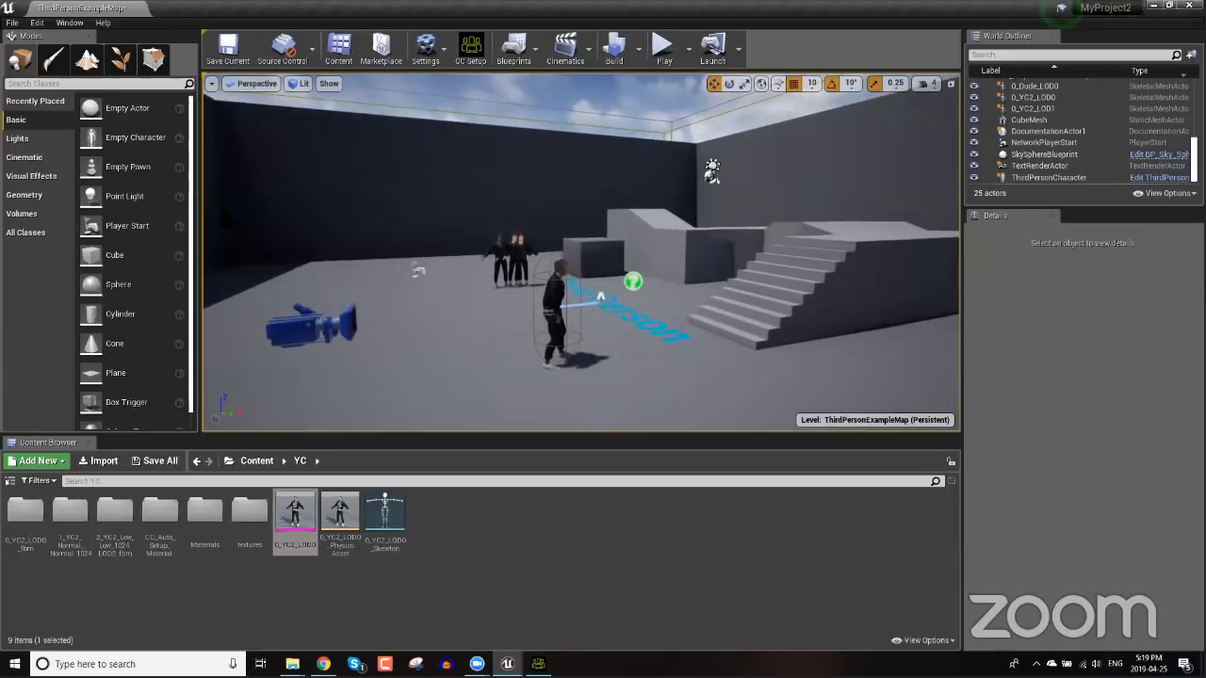
scroll(538, 236, "down", 4)
scroll(538, 236, "up", 8)
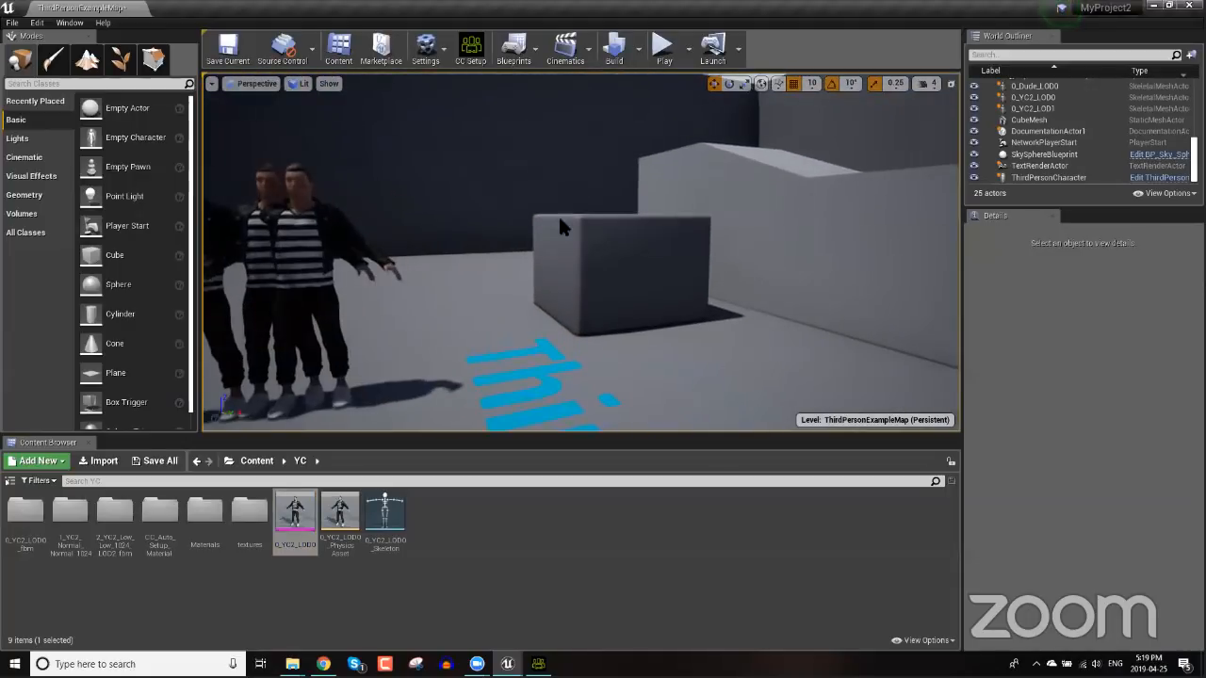
right_click_drag(573, 208, 573, 207)
scroll(506, 215, "up", 6)
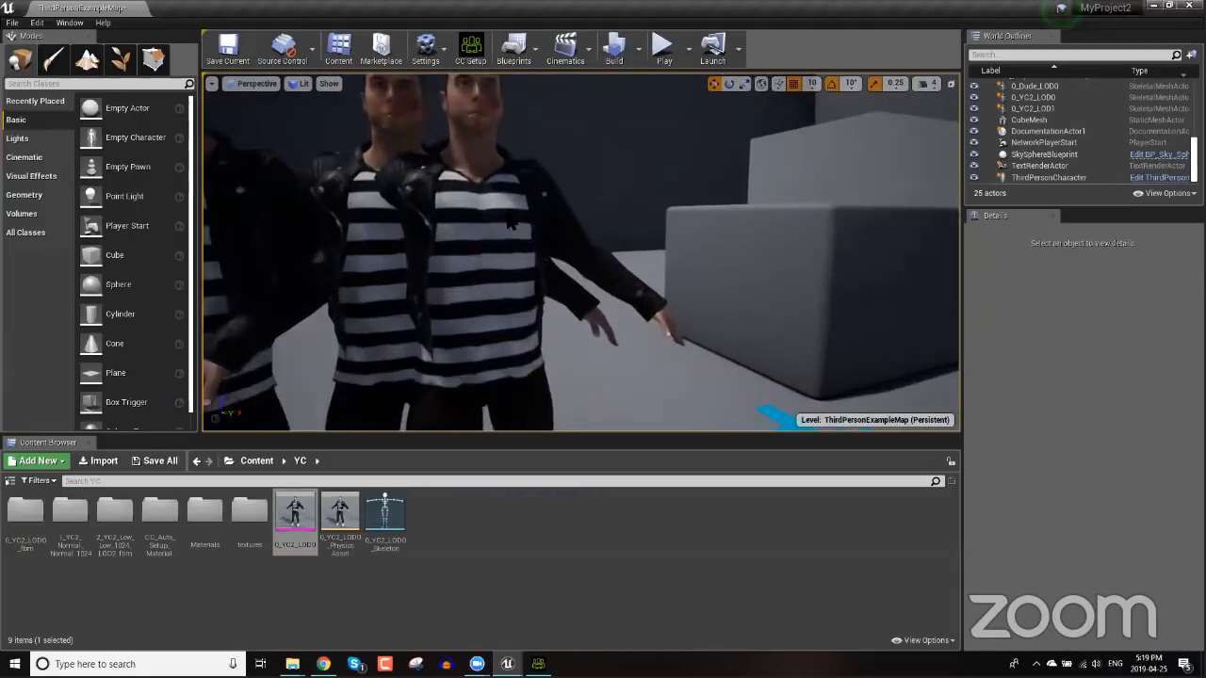
scroll(506, 215, "down", 3)
right_click_drag(492, 219, 493, 220)
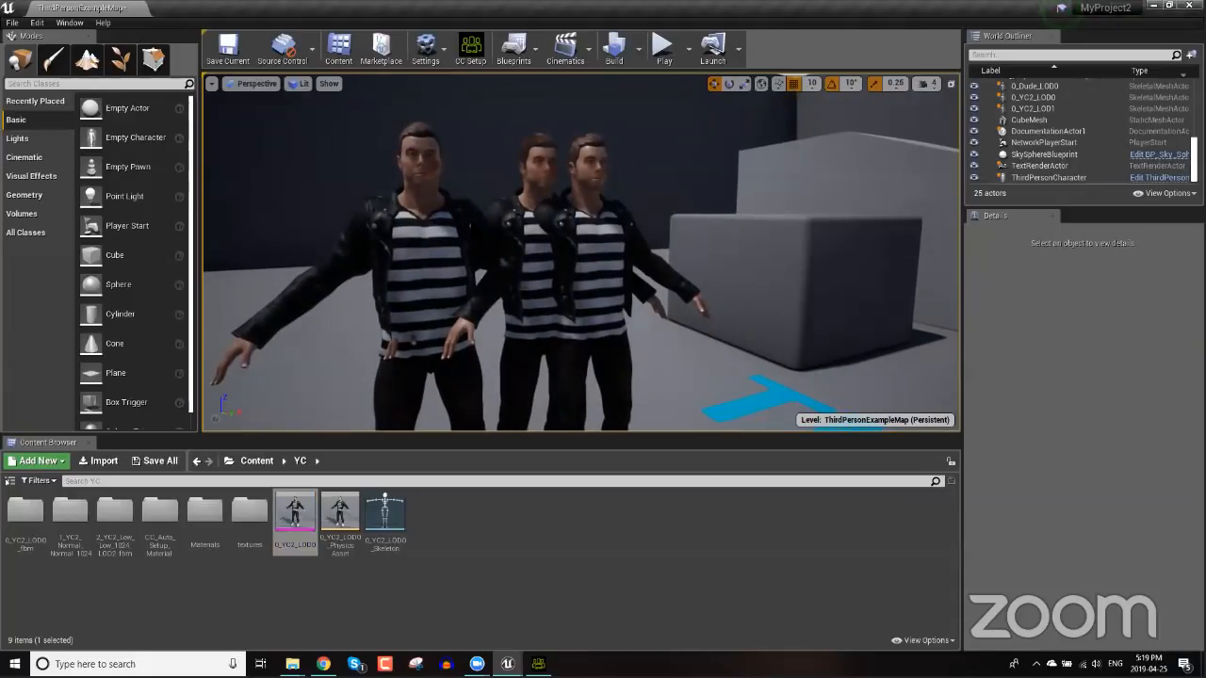
- Select the striped-shirt characters 0_Dude_LOD0 and 0_YC2_LOD1 in turn and compare them in the level, ending with Wall10 selected
left_click(544, 173)
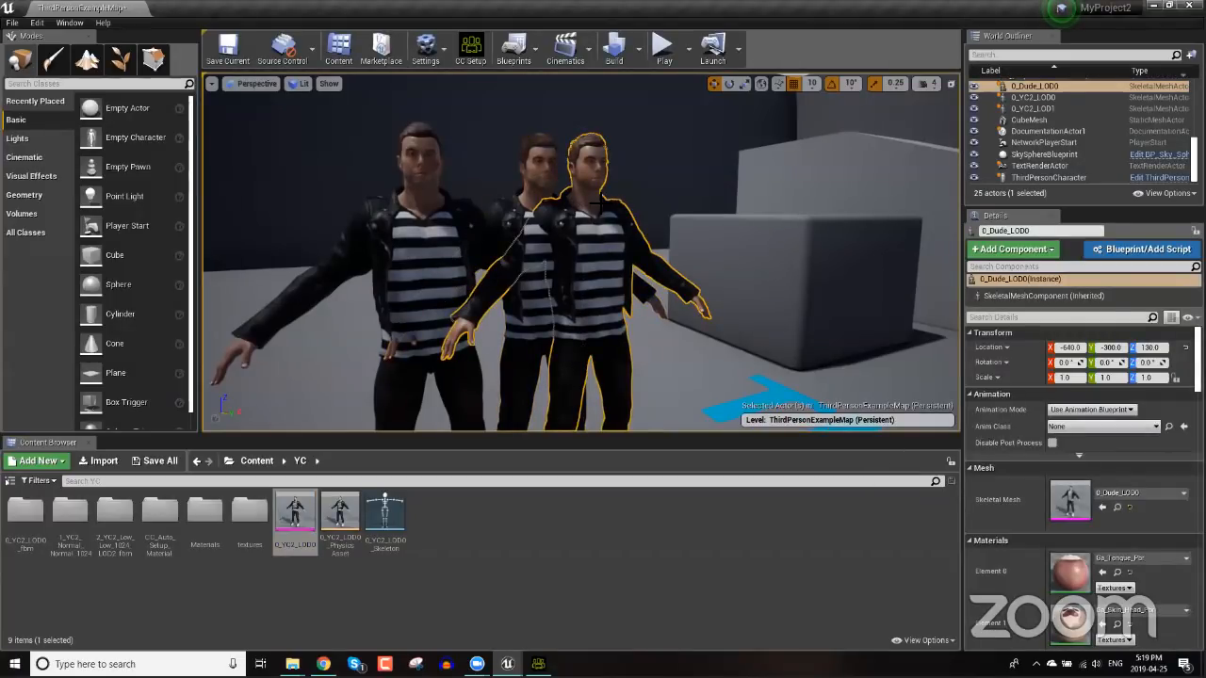
left_click(424, 224)
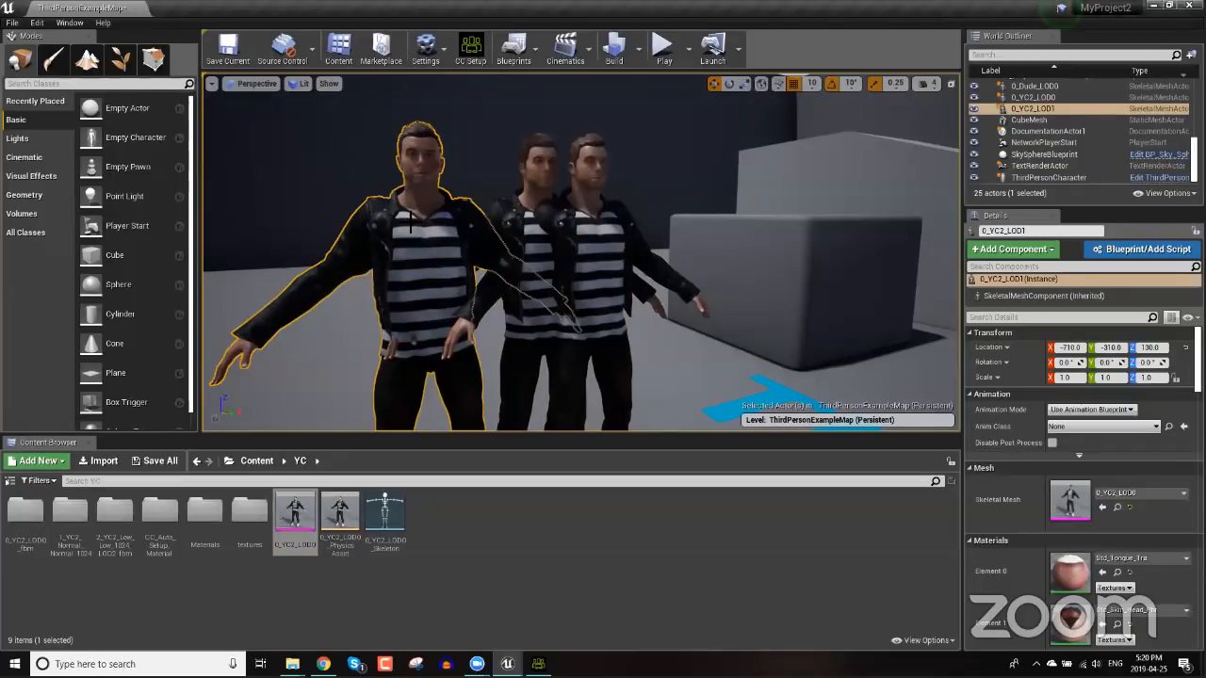
left_click(582, 257)
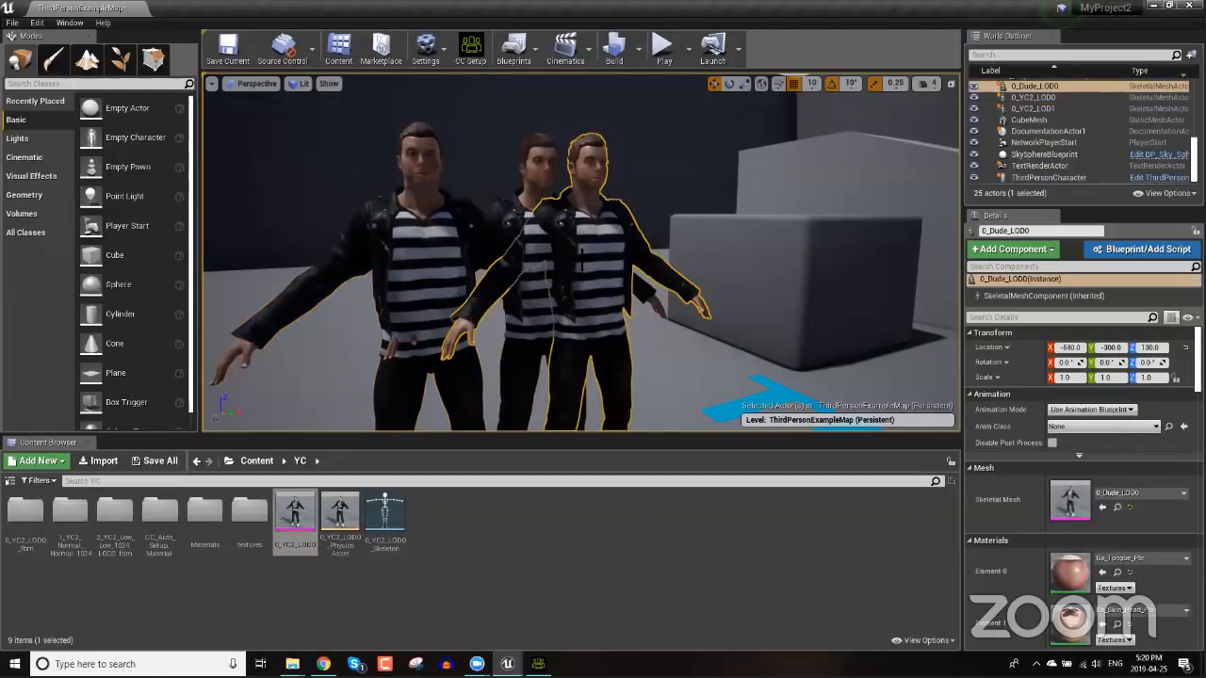
left_click_drag(582, 260, 562, 260, "alt")
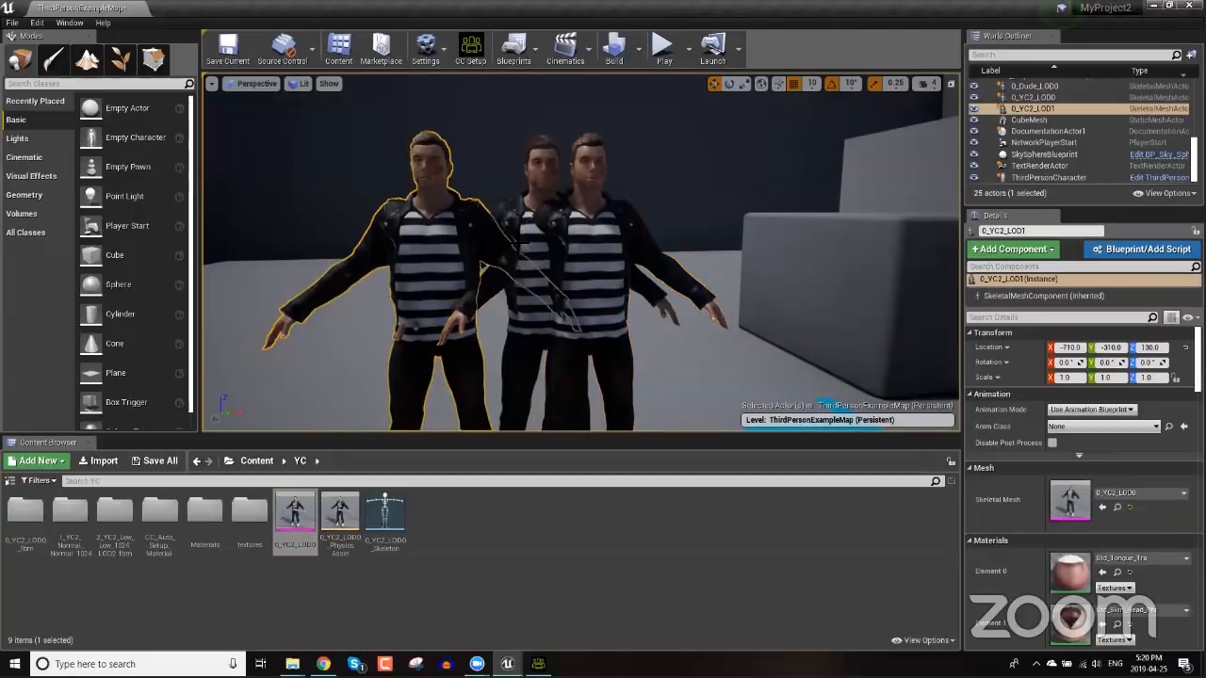
left_click(436, 187)
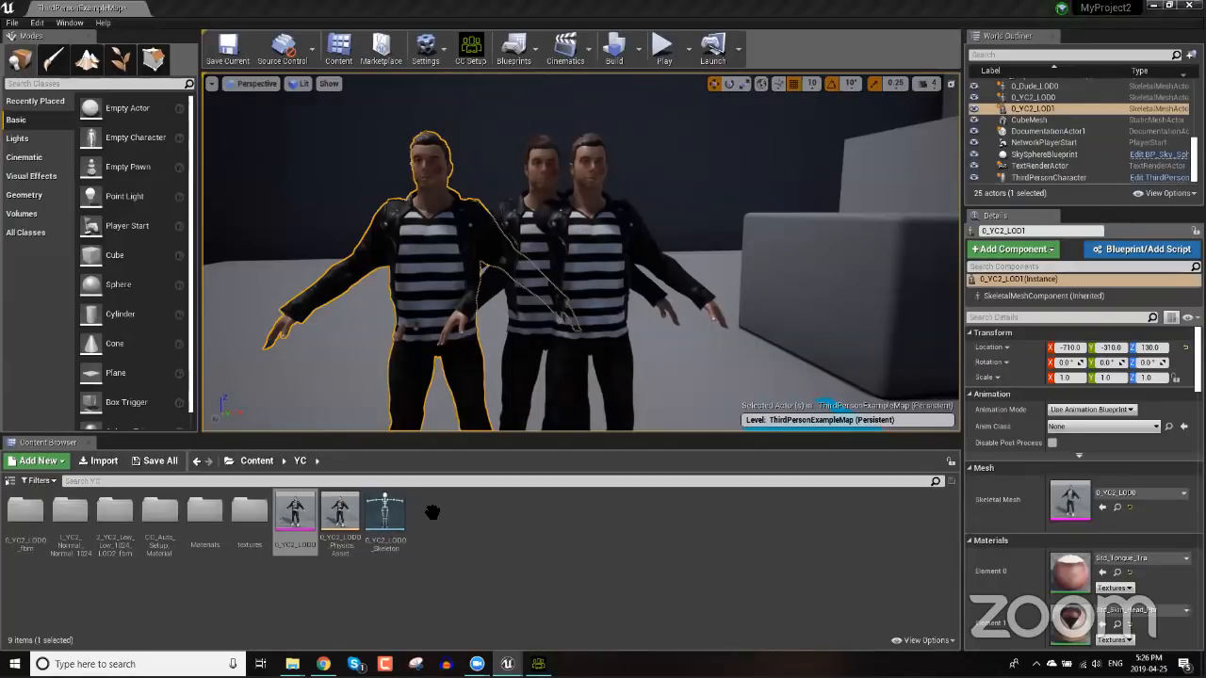
left_click(660, 180)
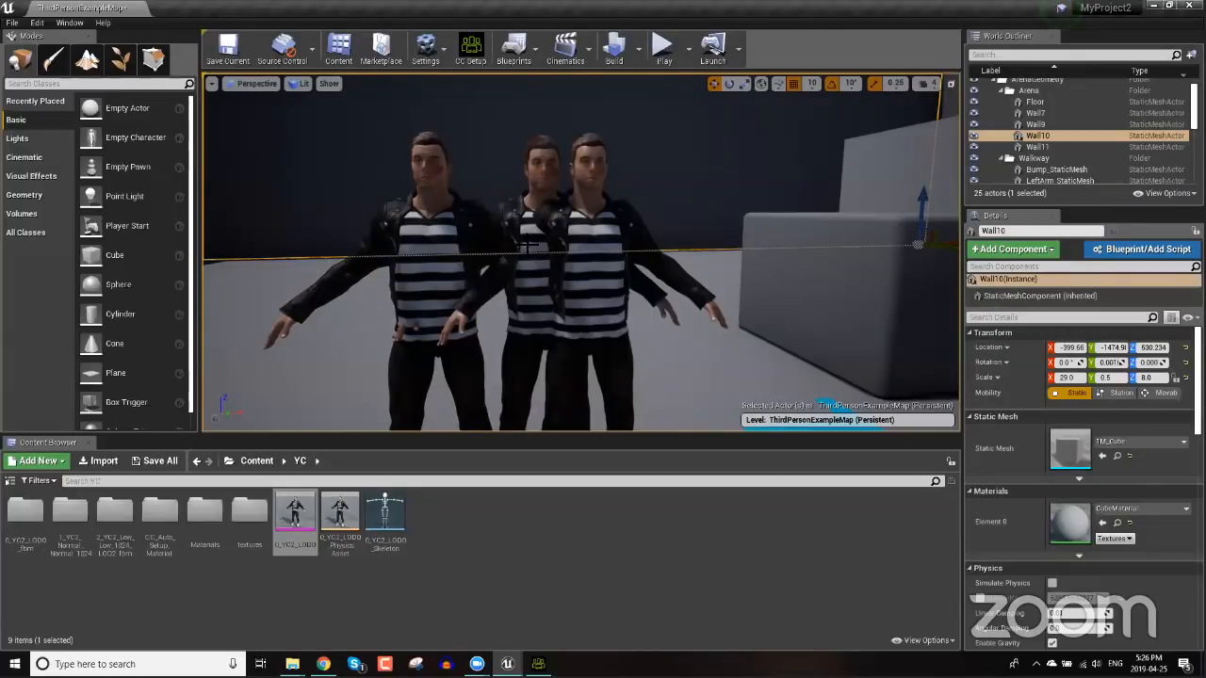
scroll(524, 240, "up", 2)
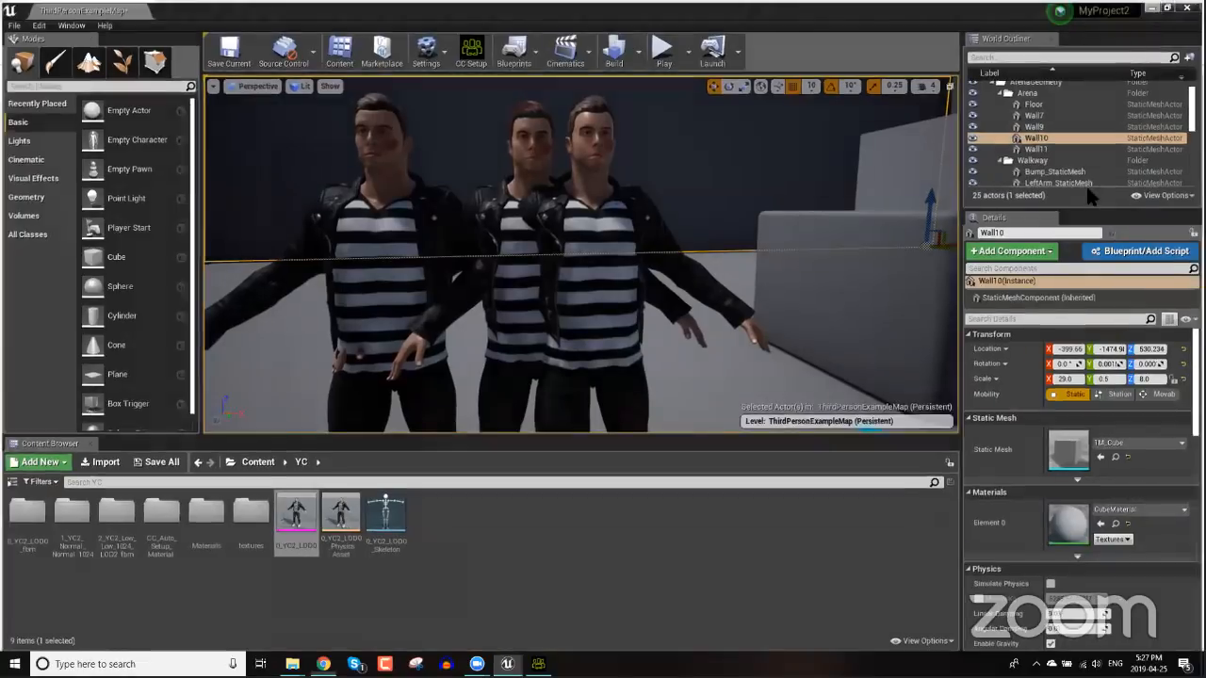
- Minimize Unreal, check the installed products and their versions in Reallusion Hub, and close the Hub
left_click(1152, 8)
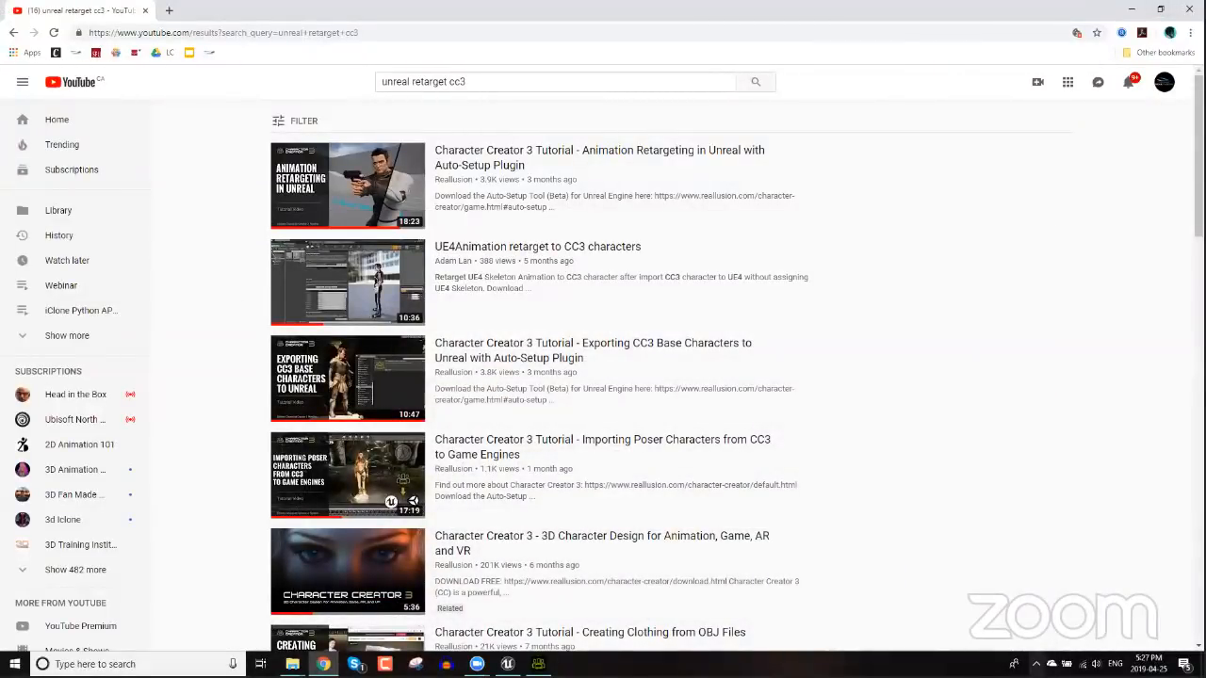
left_click(1036, 665)
left_click(1049, 617)
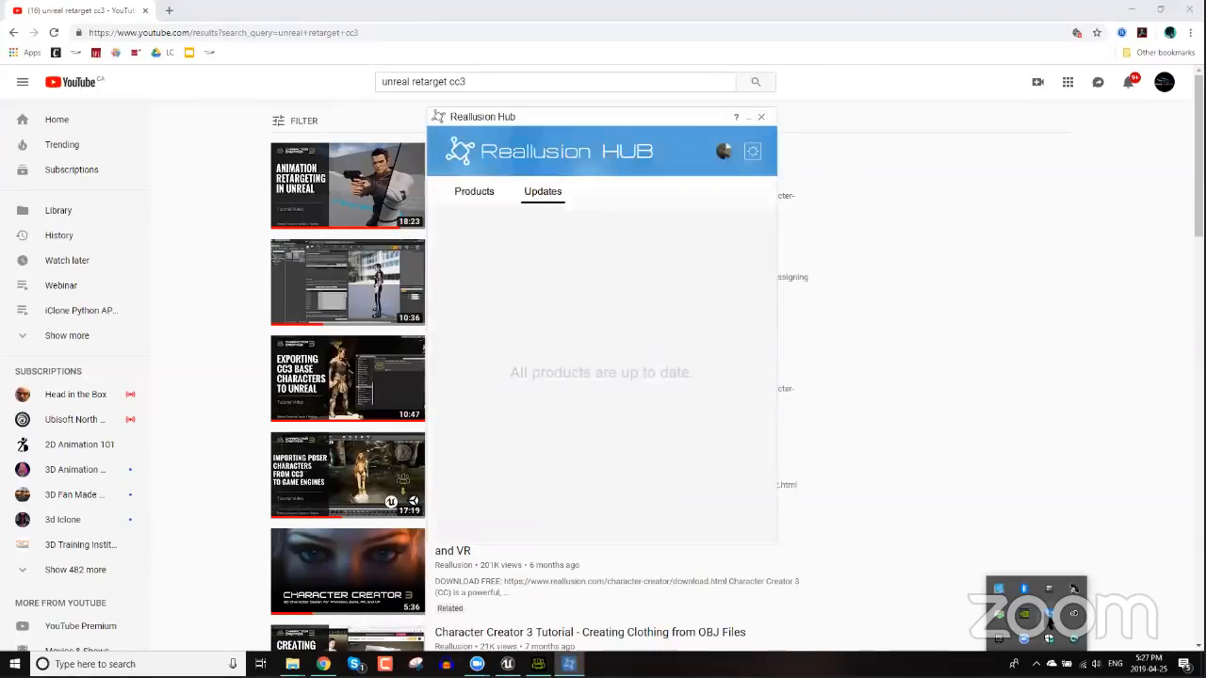
left_click(476, 192)
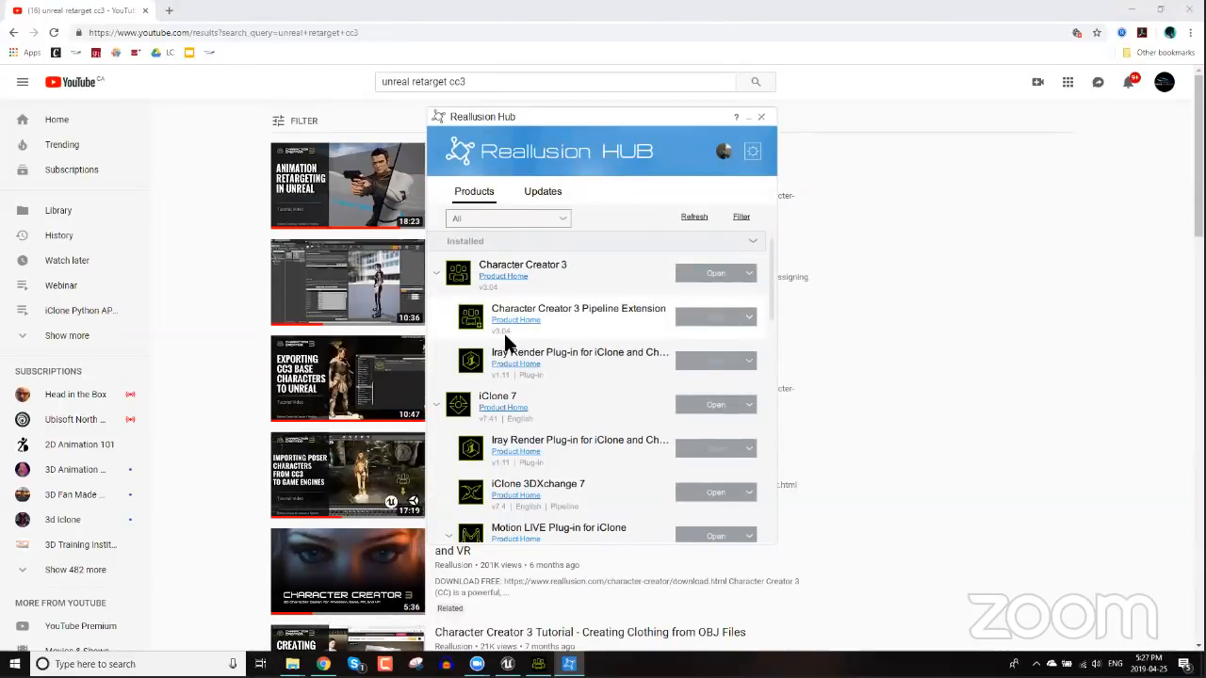
left_click(760, 116)
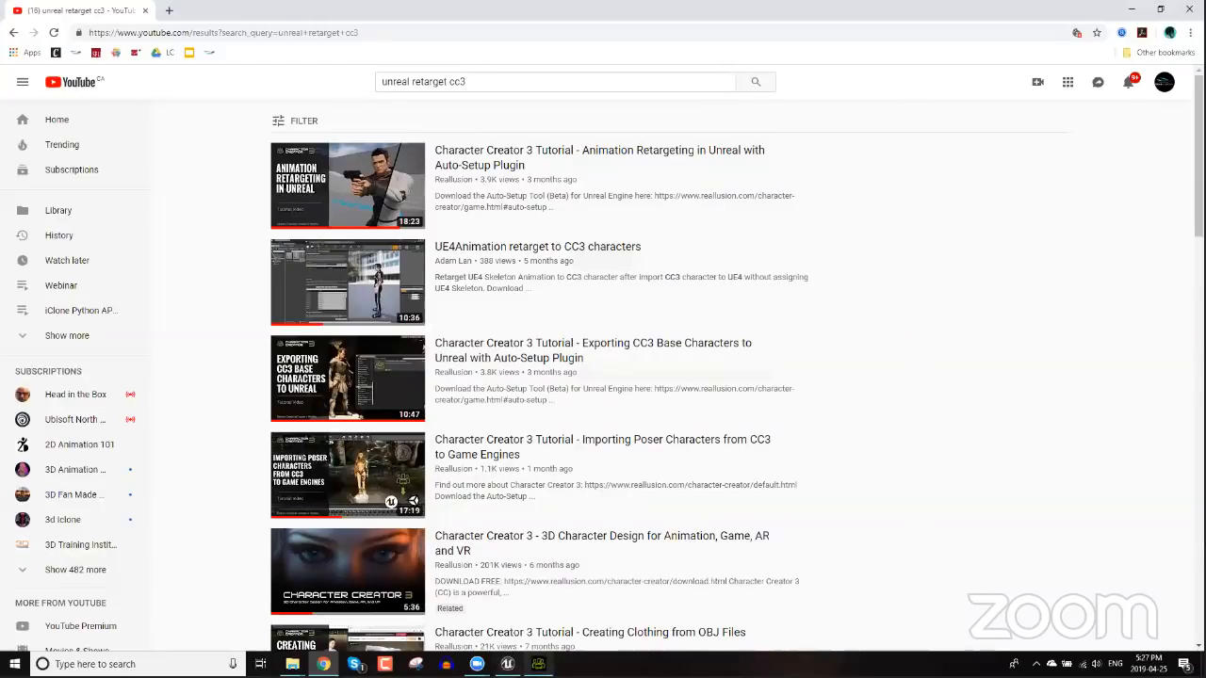
- Switch to Character Creator, close it without saving the current project, and return to Unreal
key("alt+Tab")
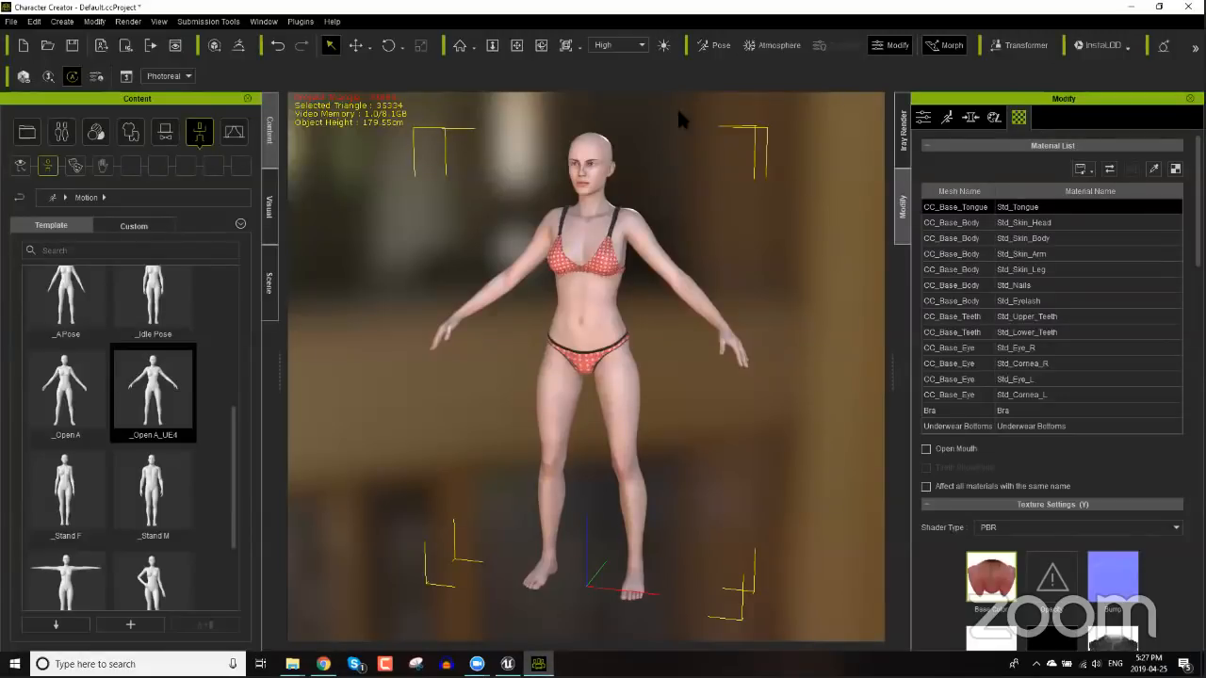
left_click(1184, 6)
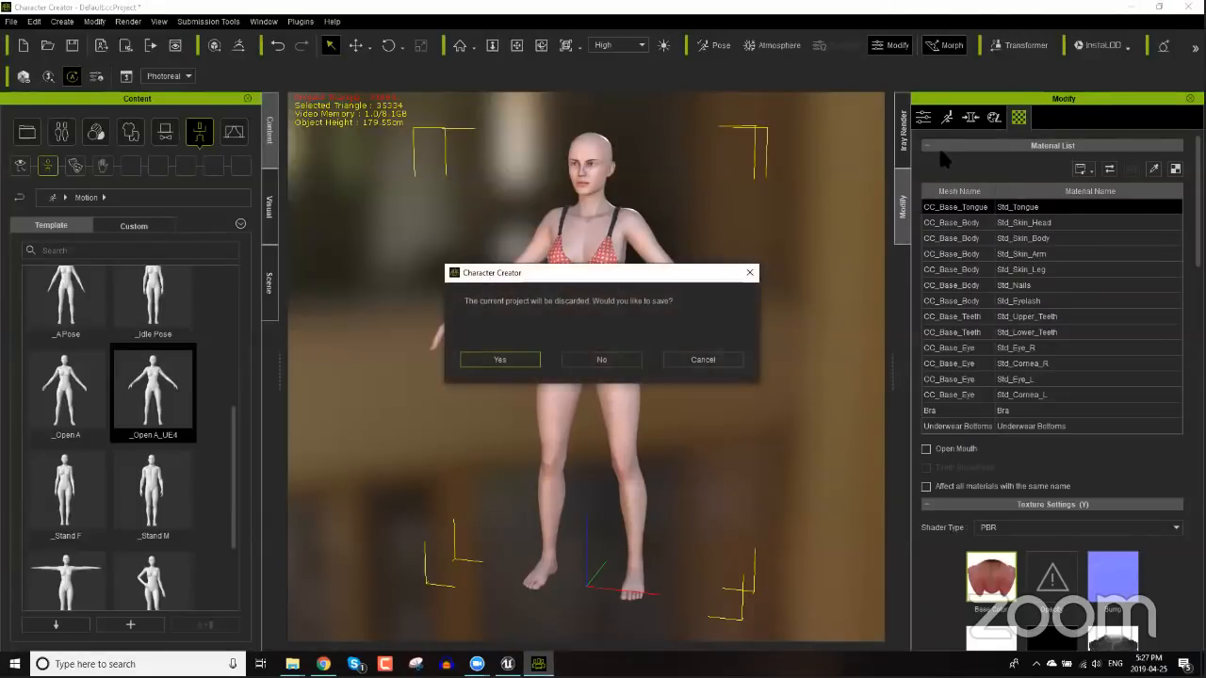
left_click(604, 365)
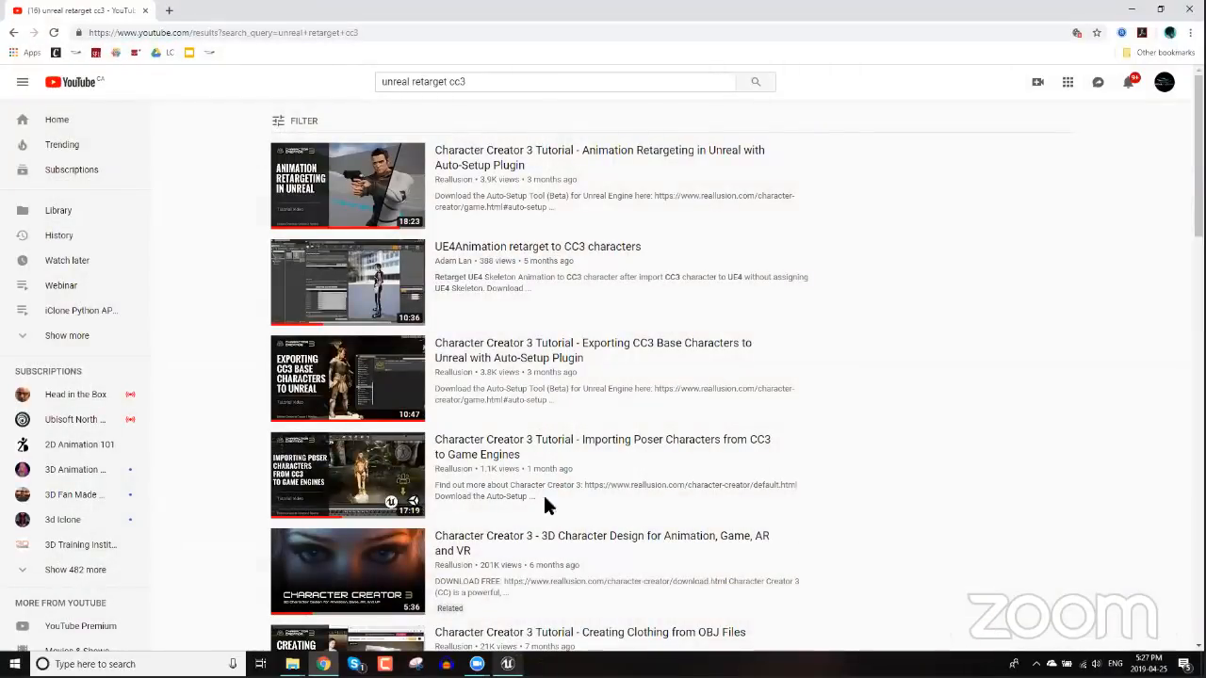
key("alt+Tab")
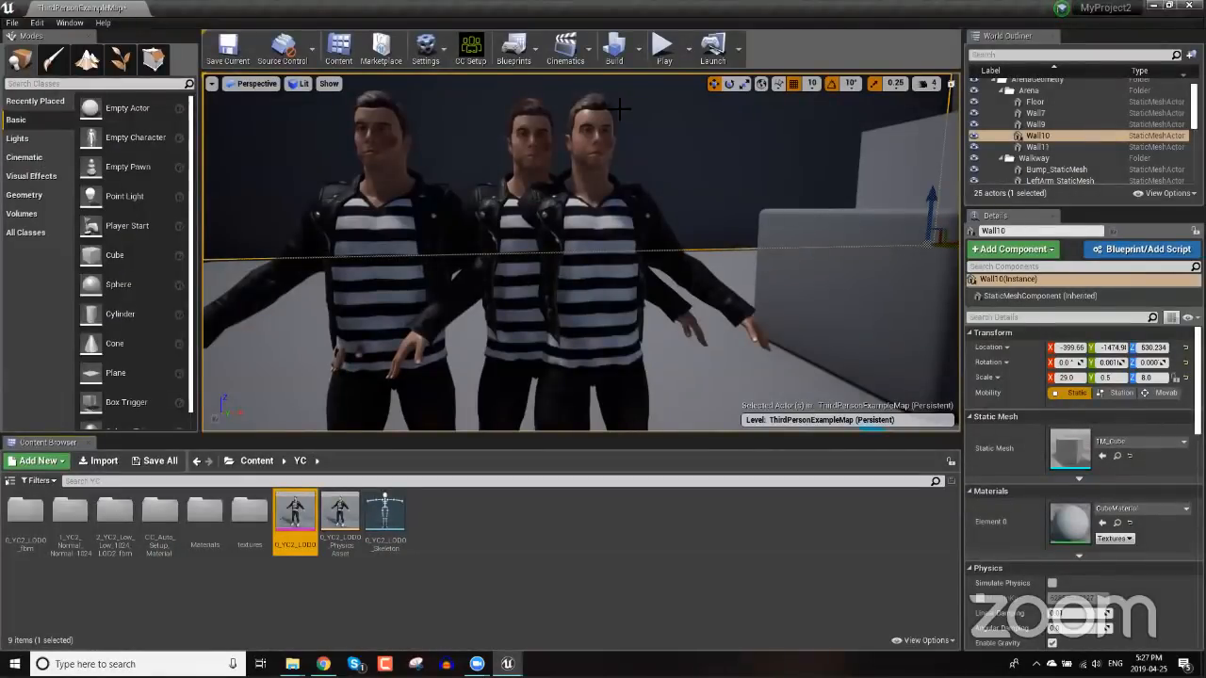